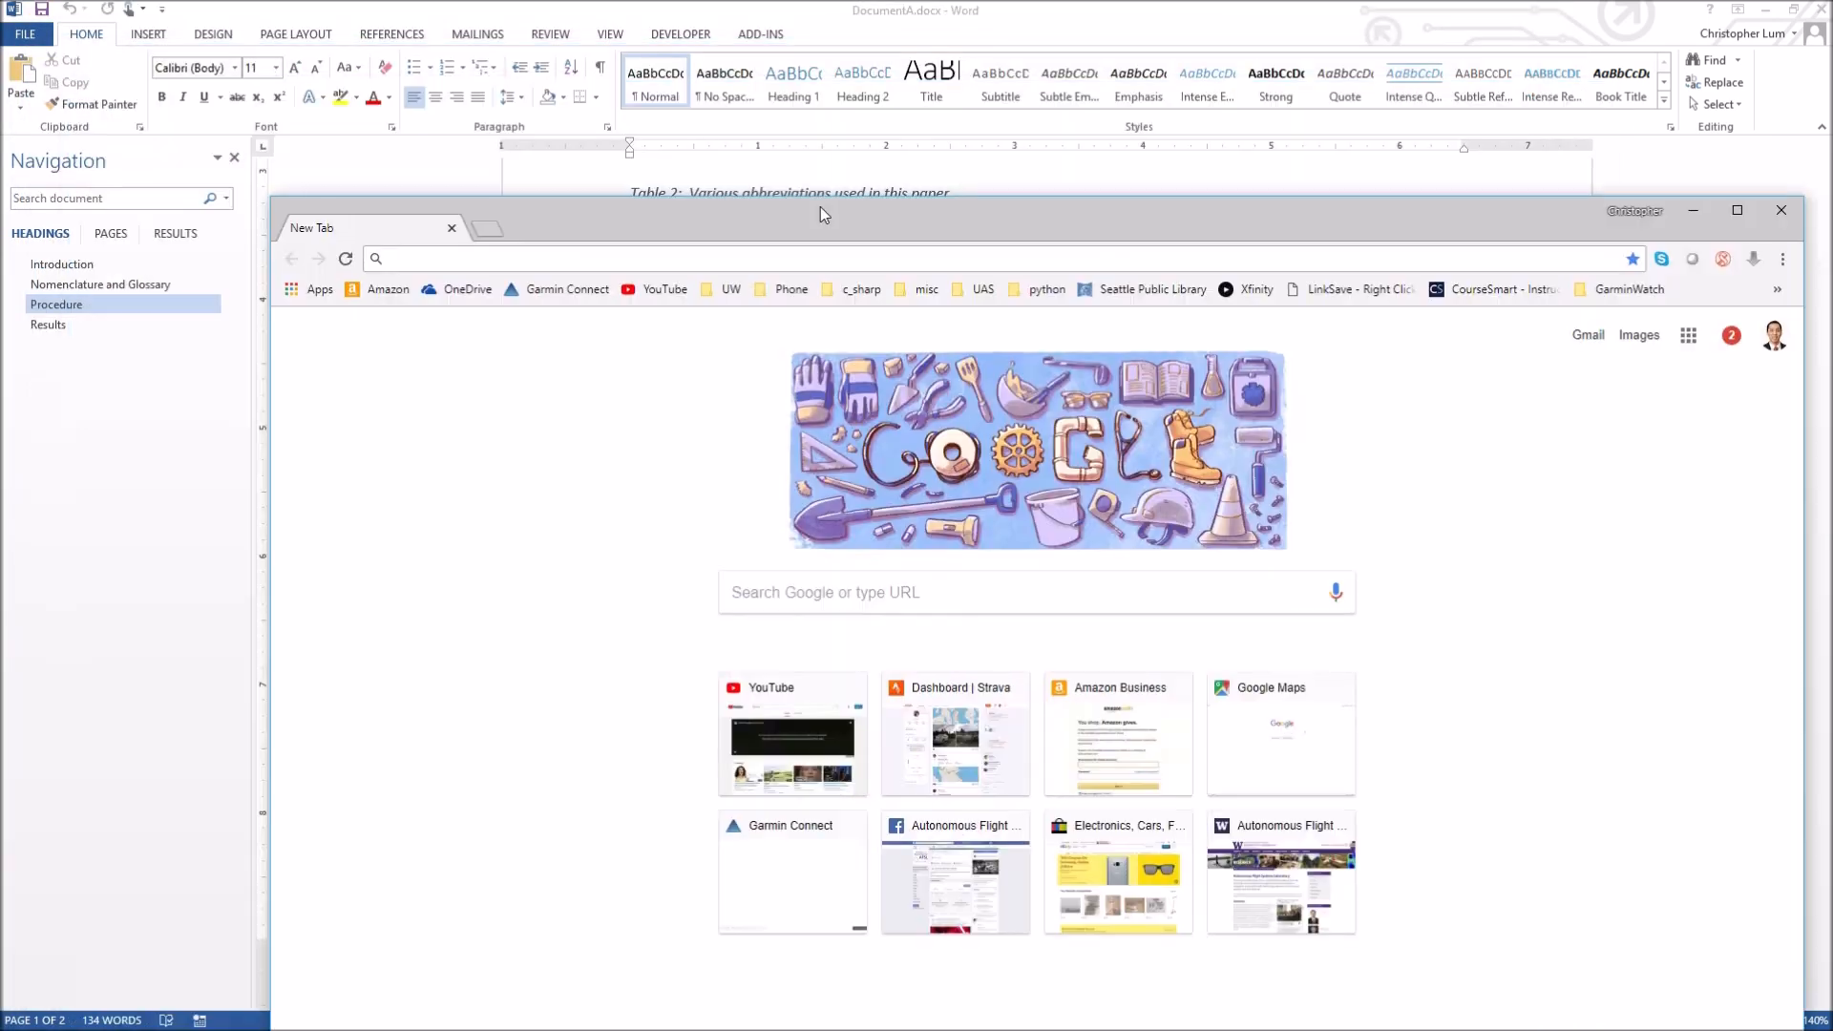
# Maximize the browser window, search the web for "google scholar" and open the Google Scholar site
pyautogui.moveTo(822, 206); pyautogui.dragTo(998, 258)
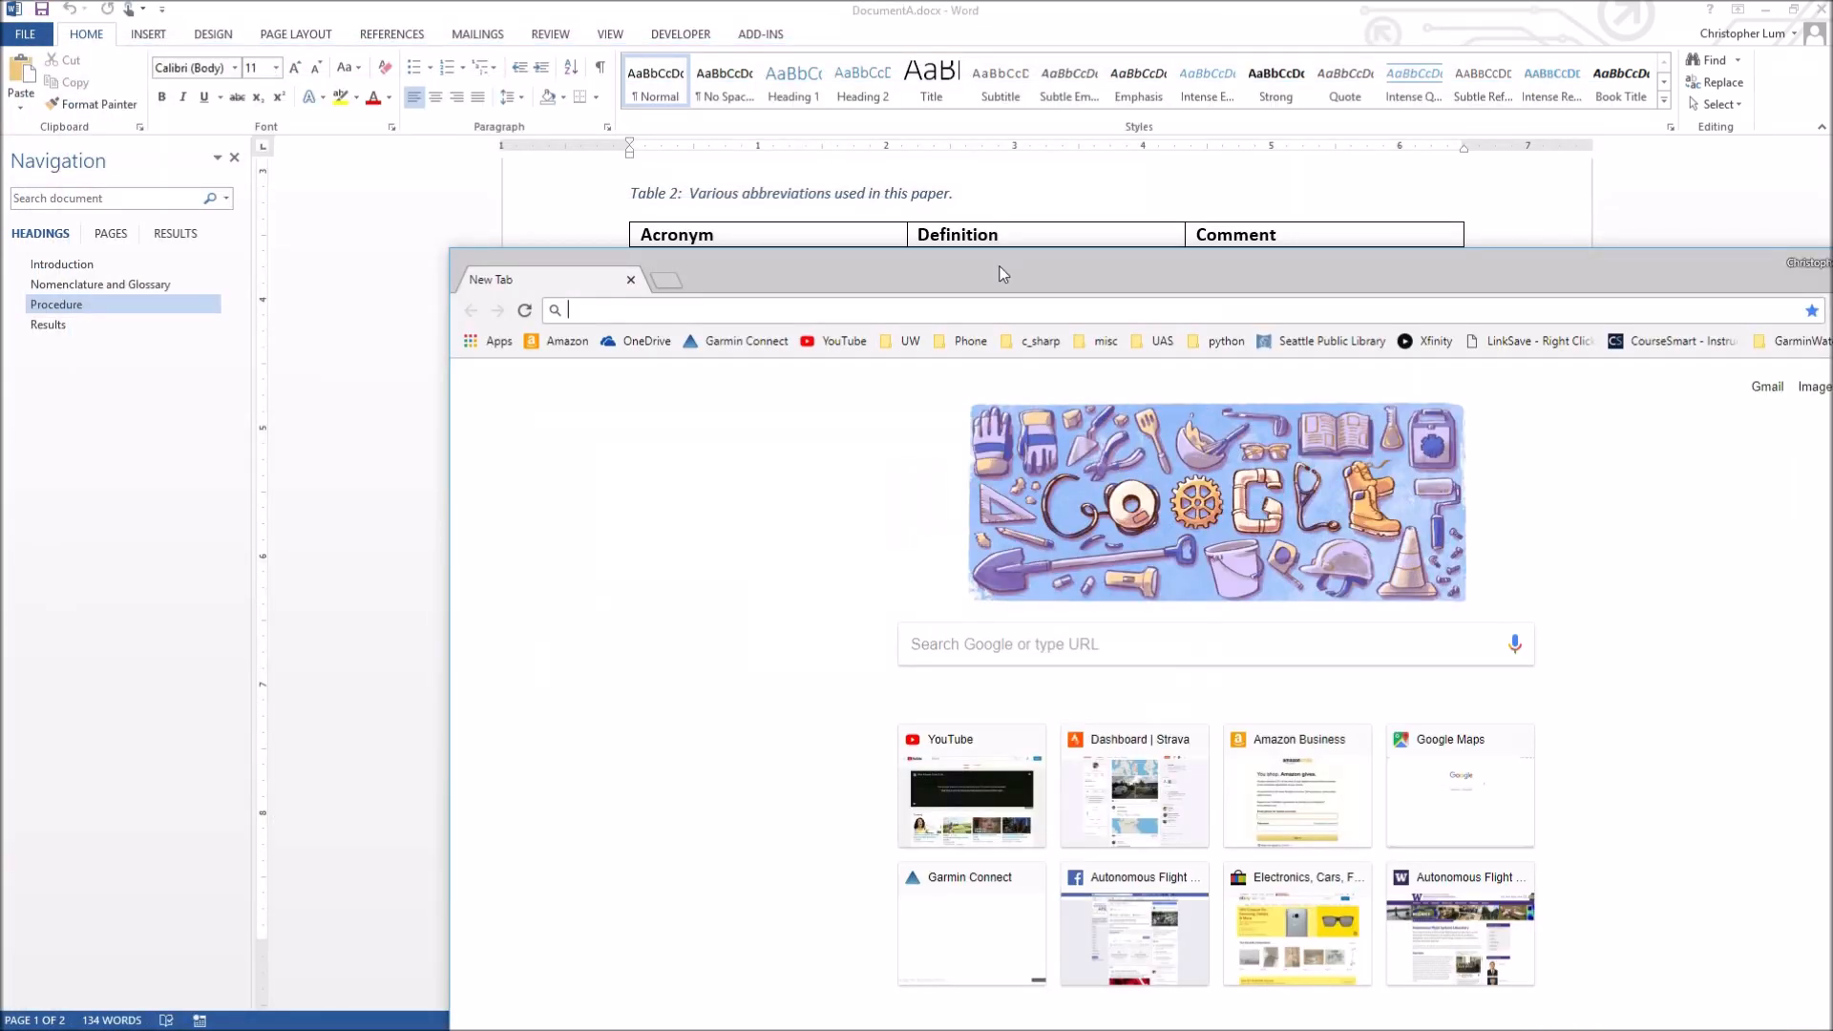
pyautogui.doubleClick(998, 261)
pyautogui.write('google scholar')
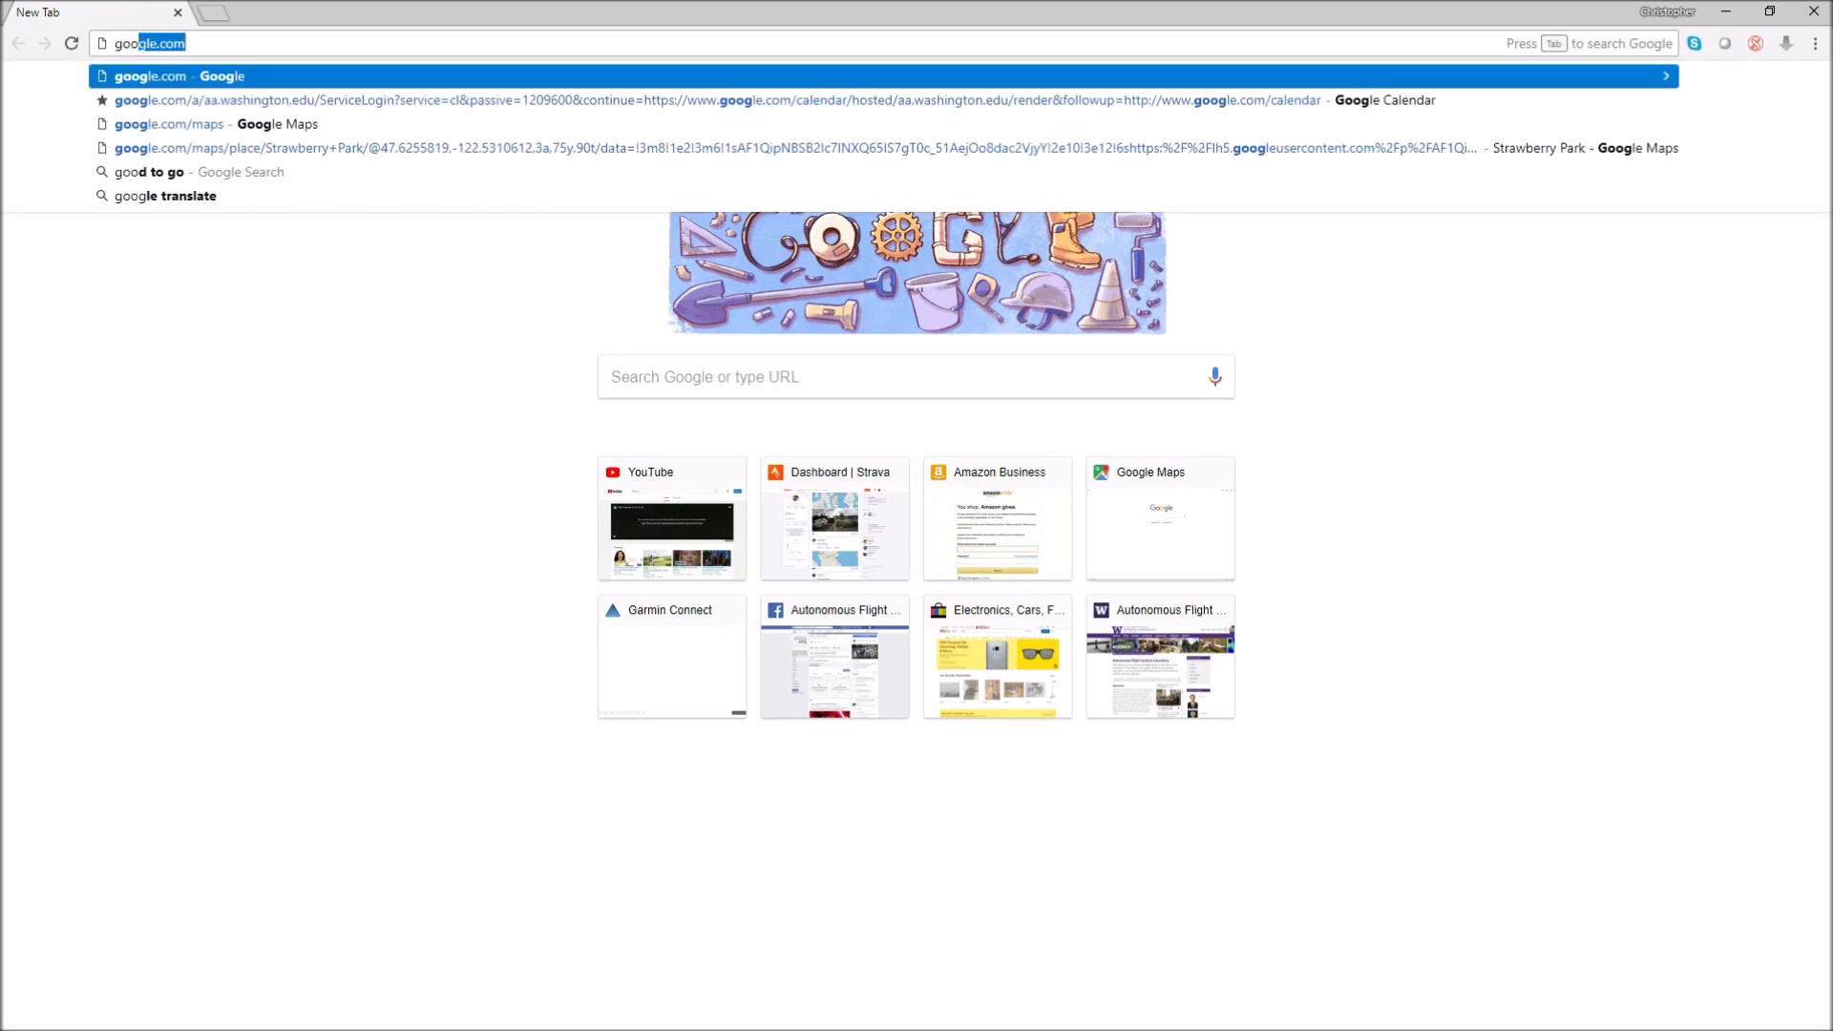
pyautogui.press('Return')
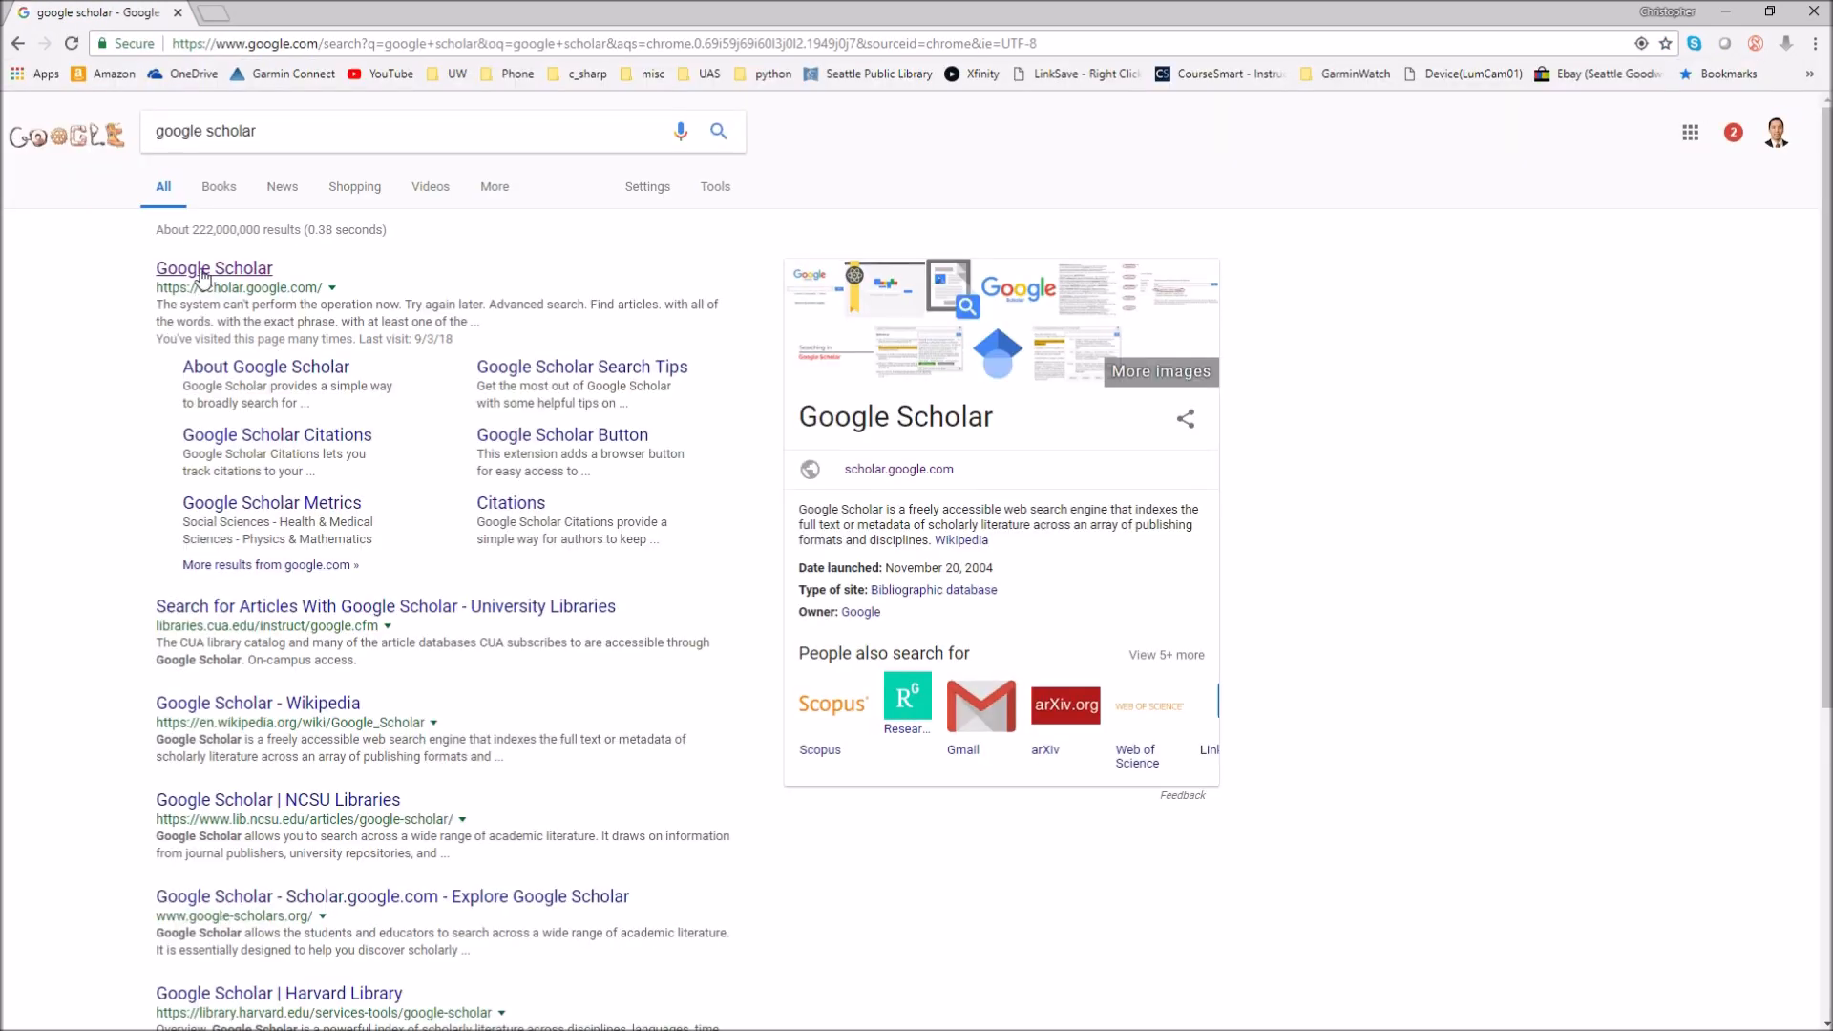
pyautogui.click(202, 272)
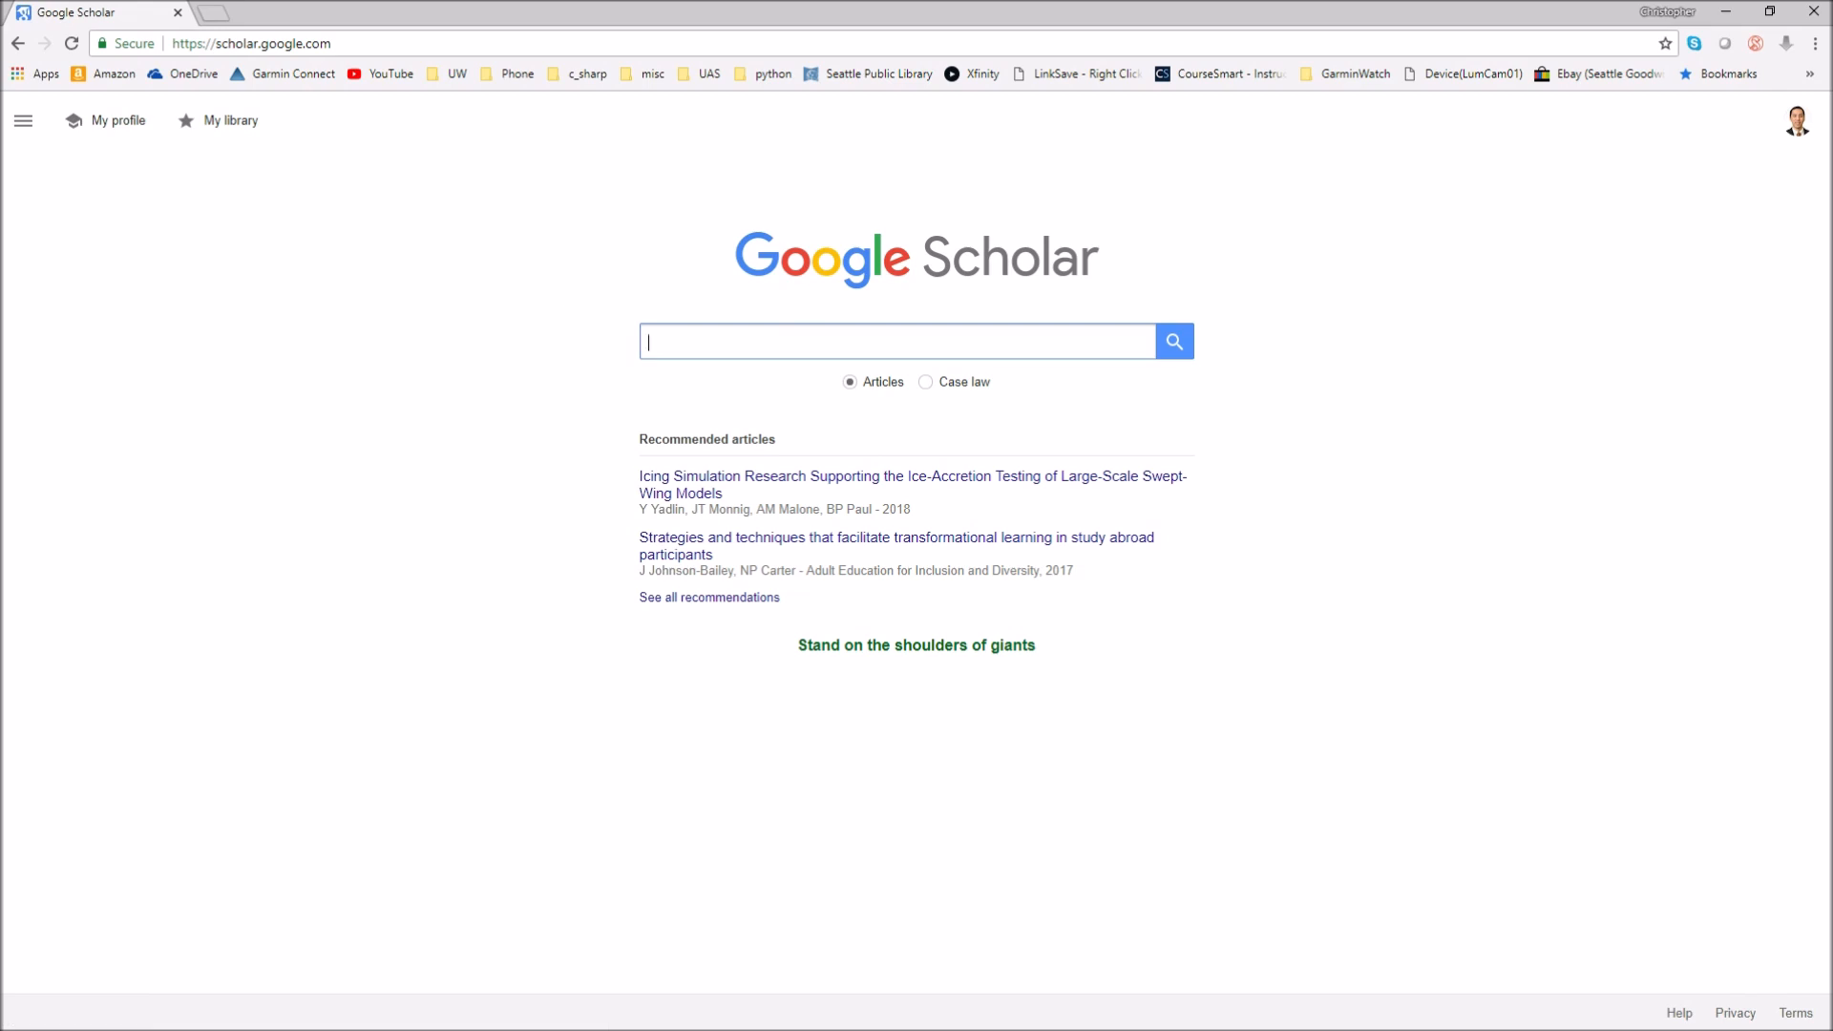
# Search Google Scholar for "flight testing an ads-b equippied suas in gps denied environment"
pyautogui.write('flight testing')
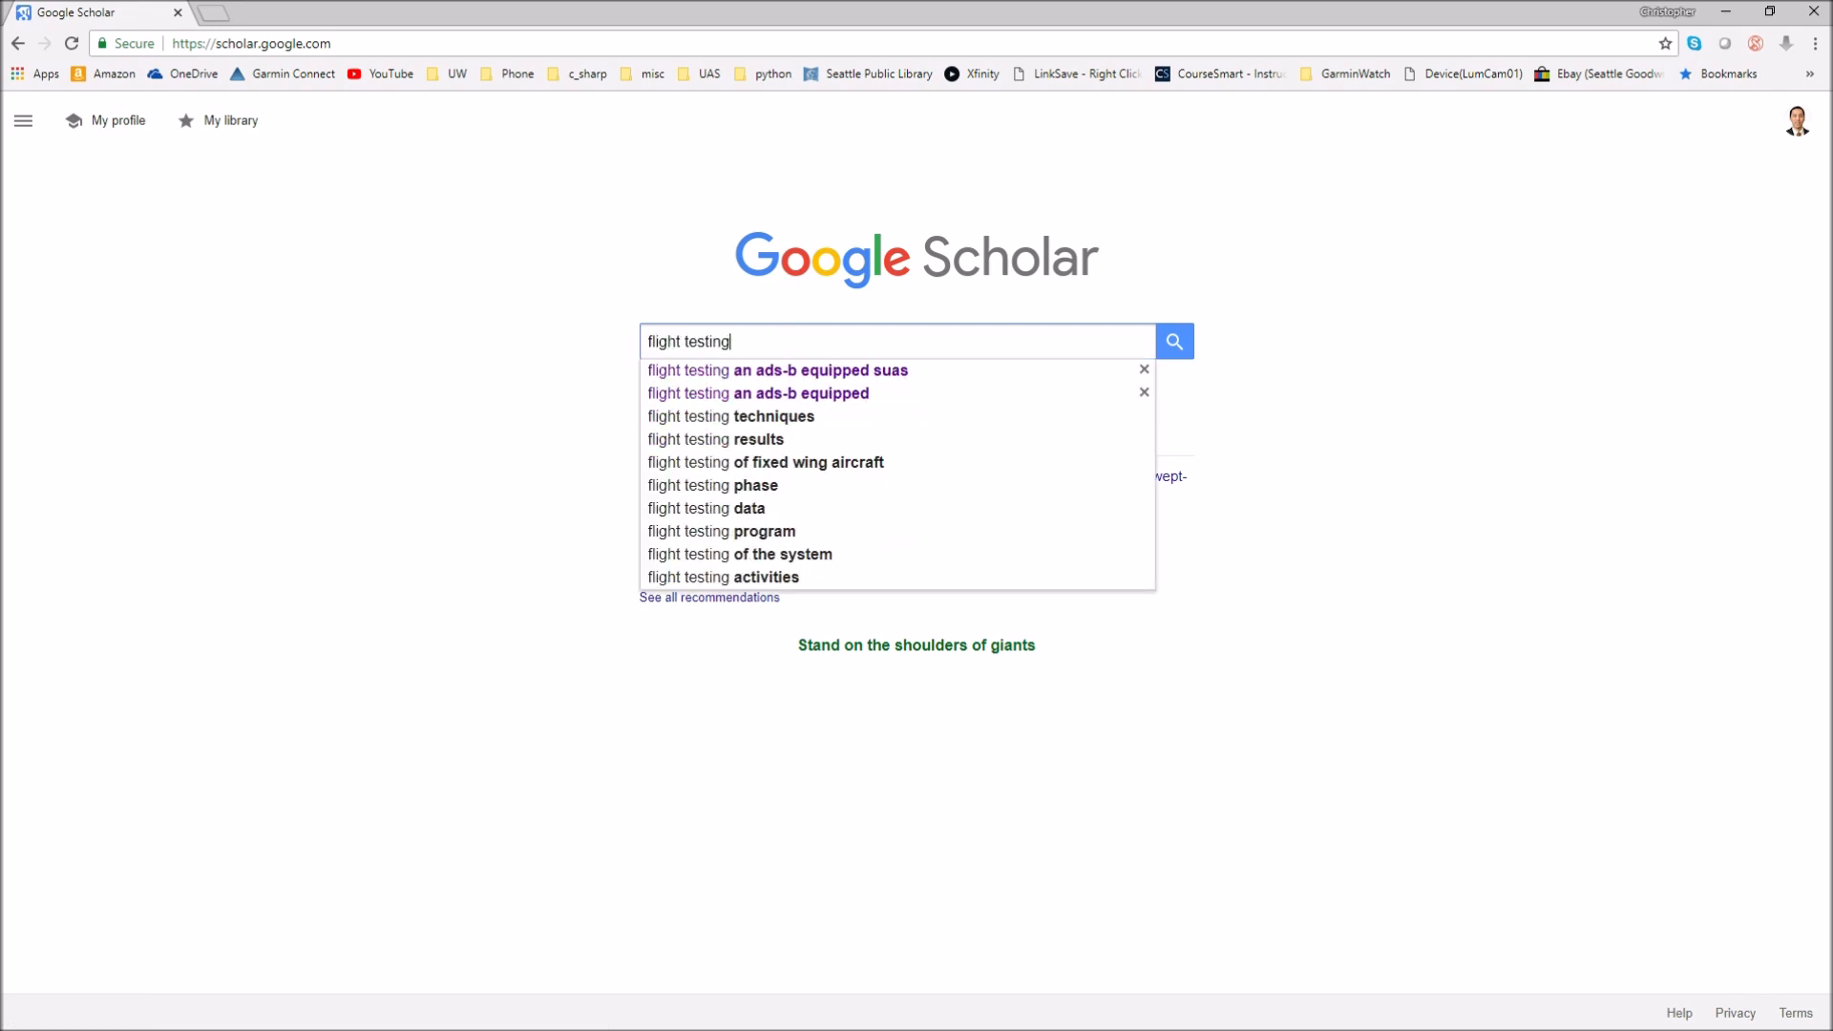
pyautogui.write(' an ads-b equi')
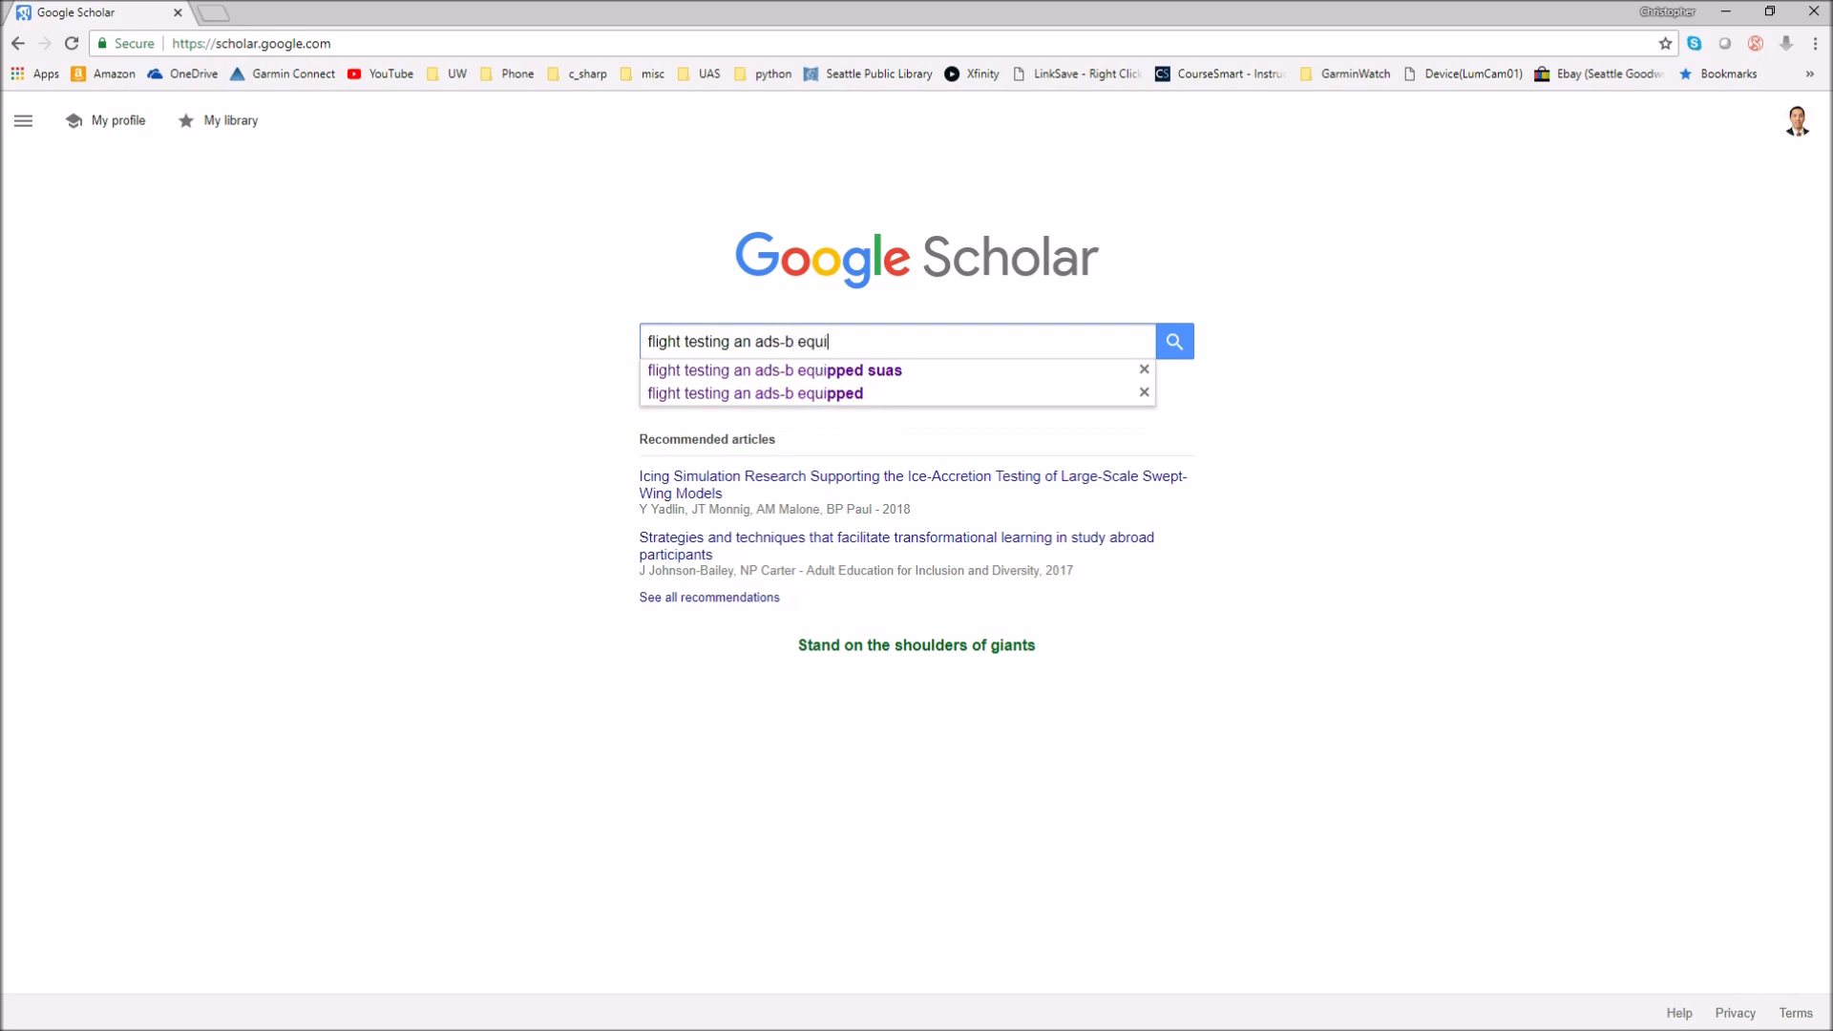
pyautogui.write('ppied suas in gps-')
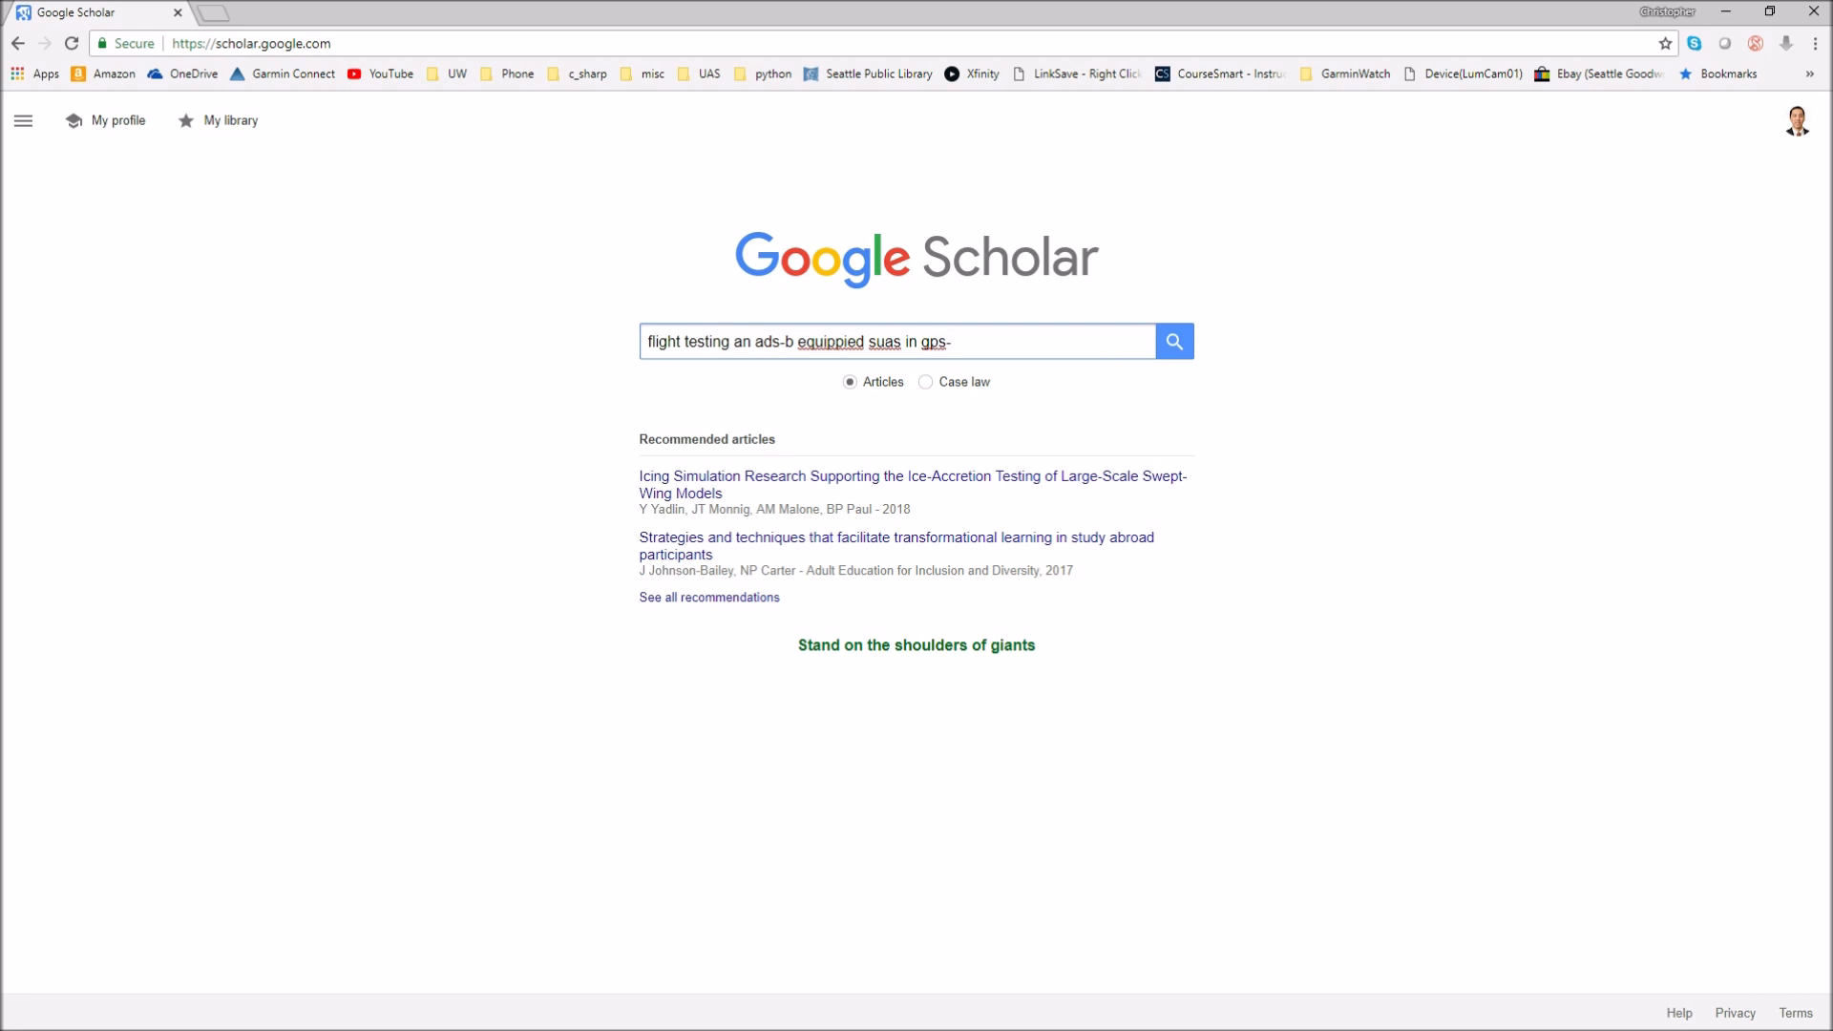
pyautogui.press('BackSpace')
pyautogui.write('denied environment')
pyautogui.press('Return')
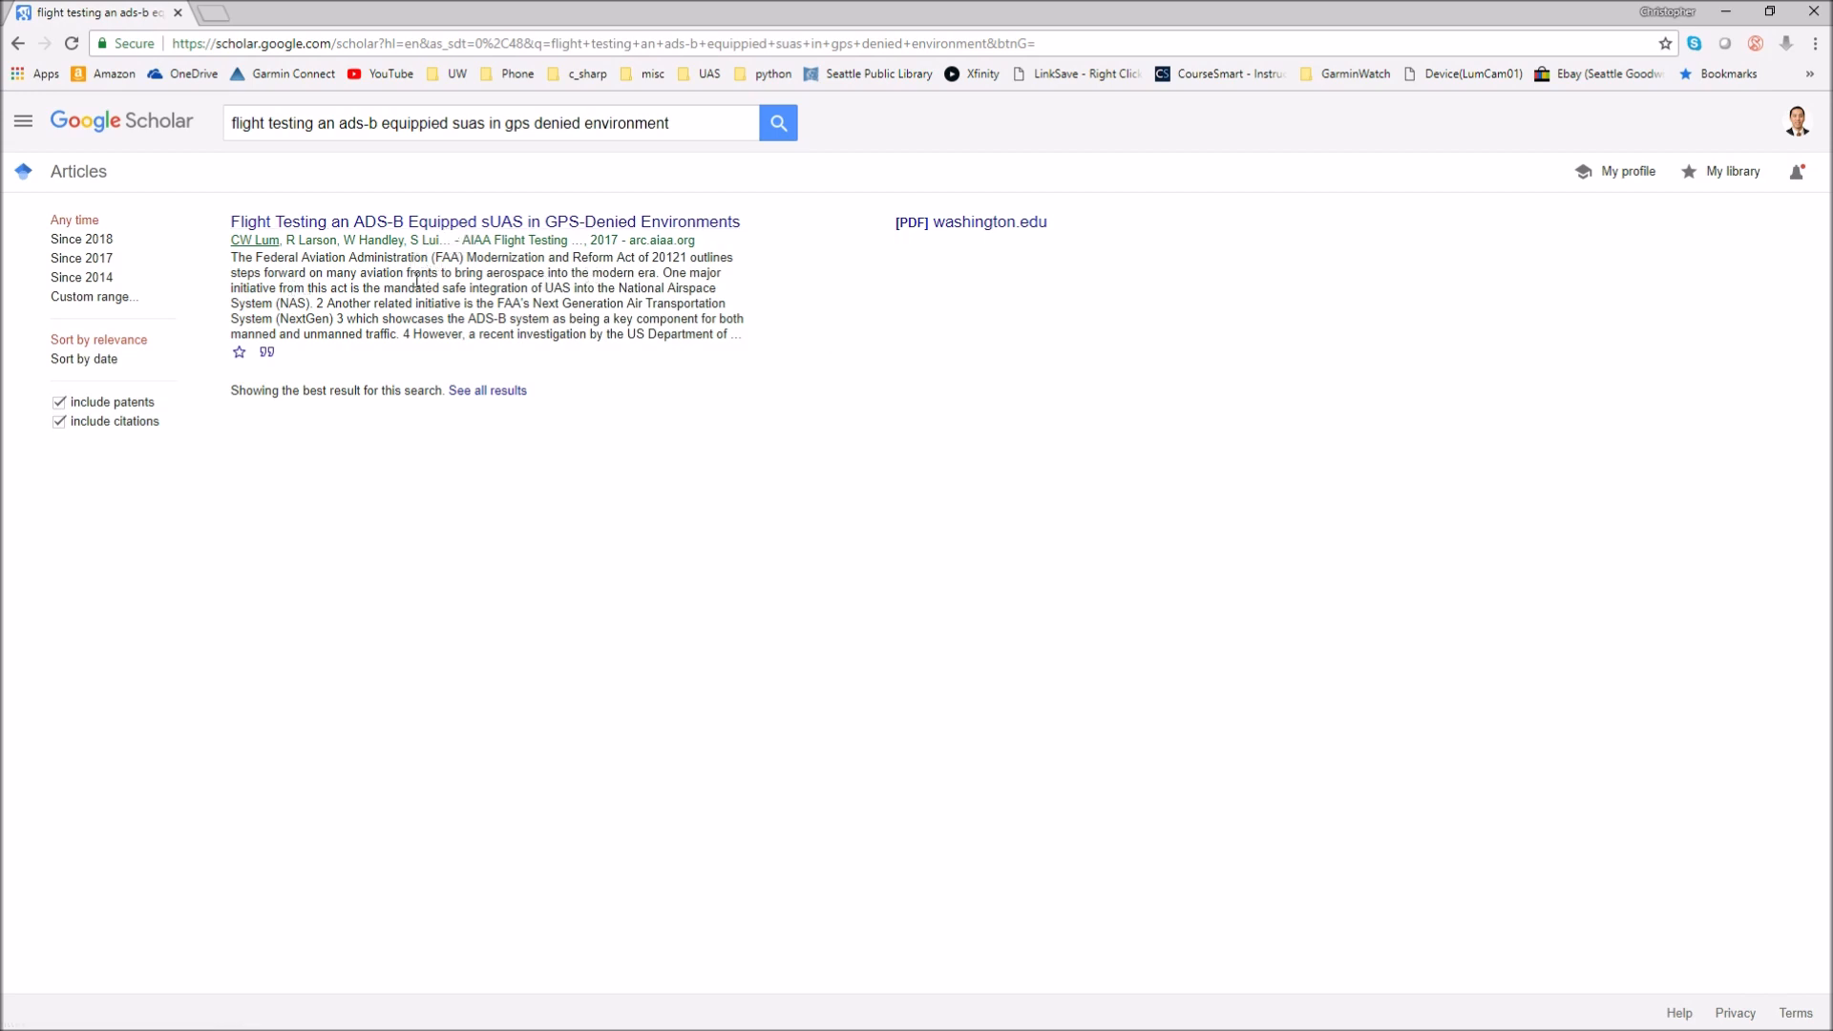
# Open the citation formats of the found ADS-B sUAS paper and copy its complete Chicago-style citation
pyautogui.click(268, 361)
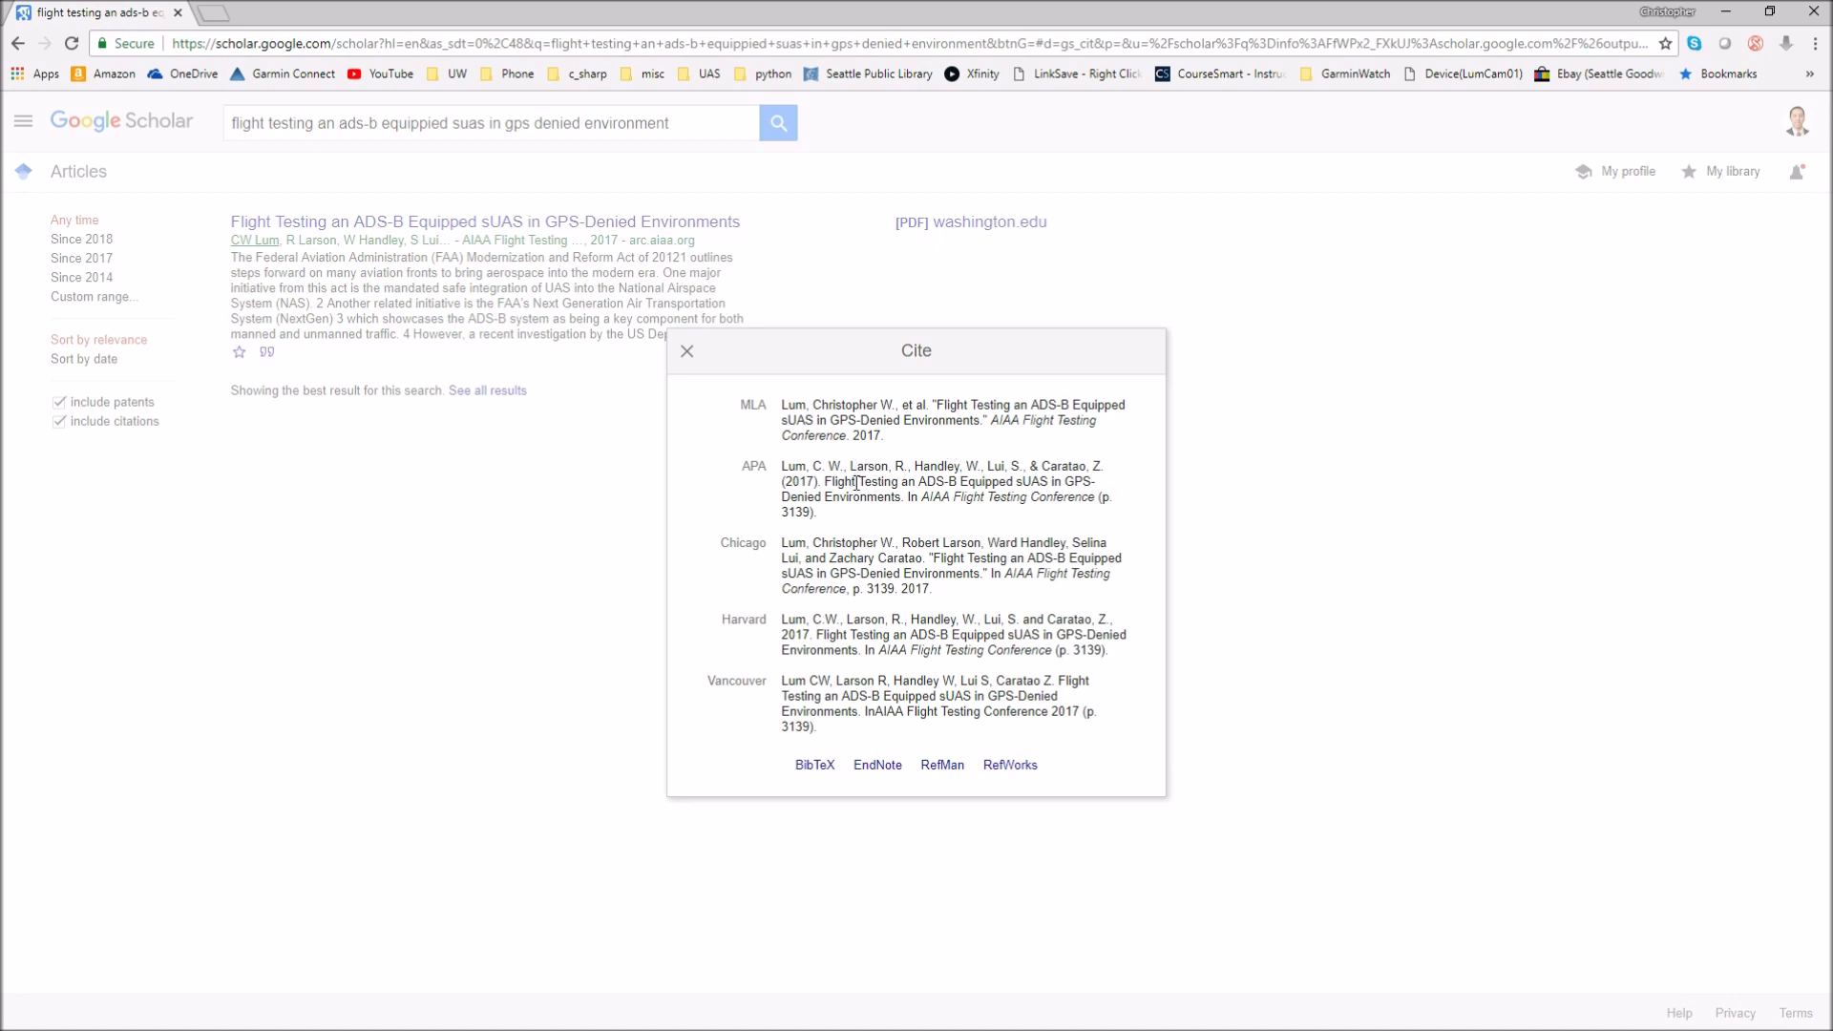
pyautogui.tripleClick(938, 559)
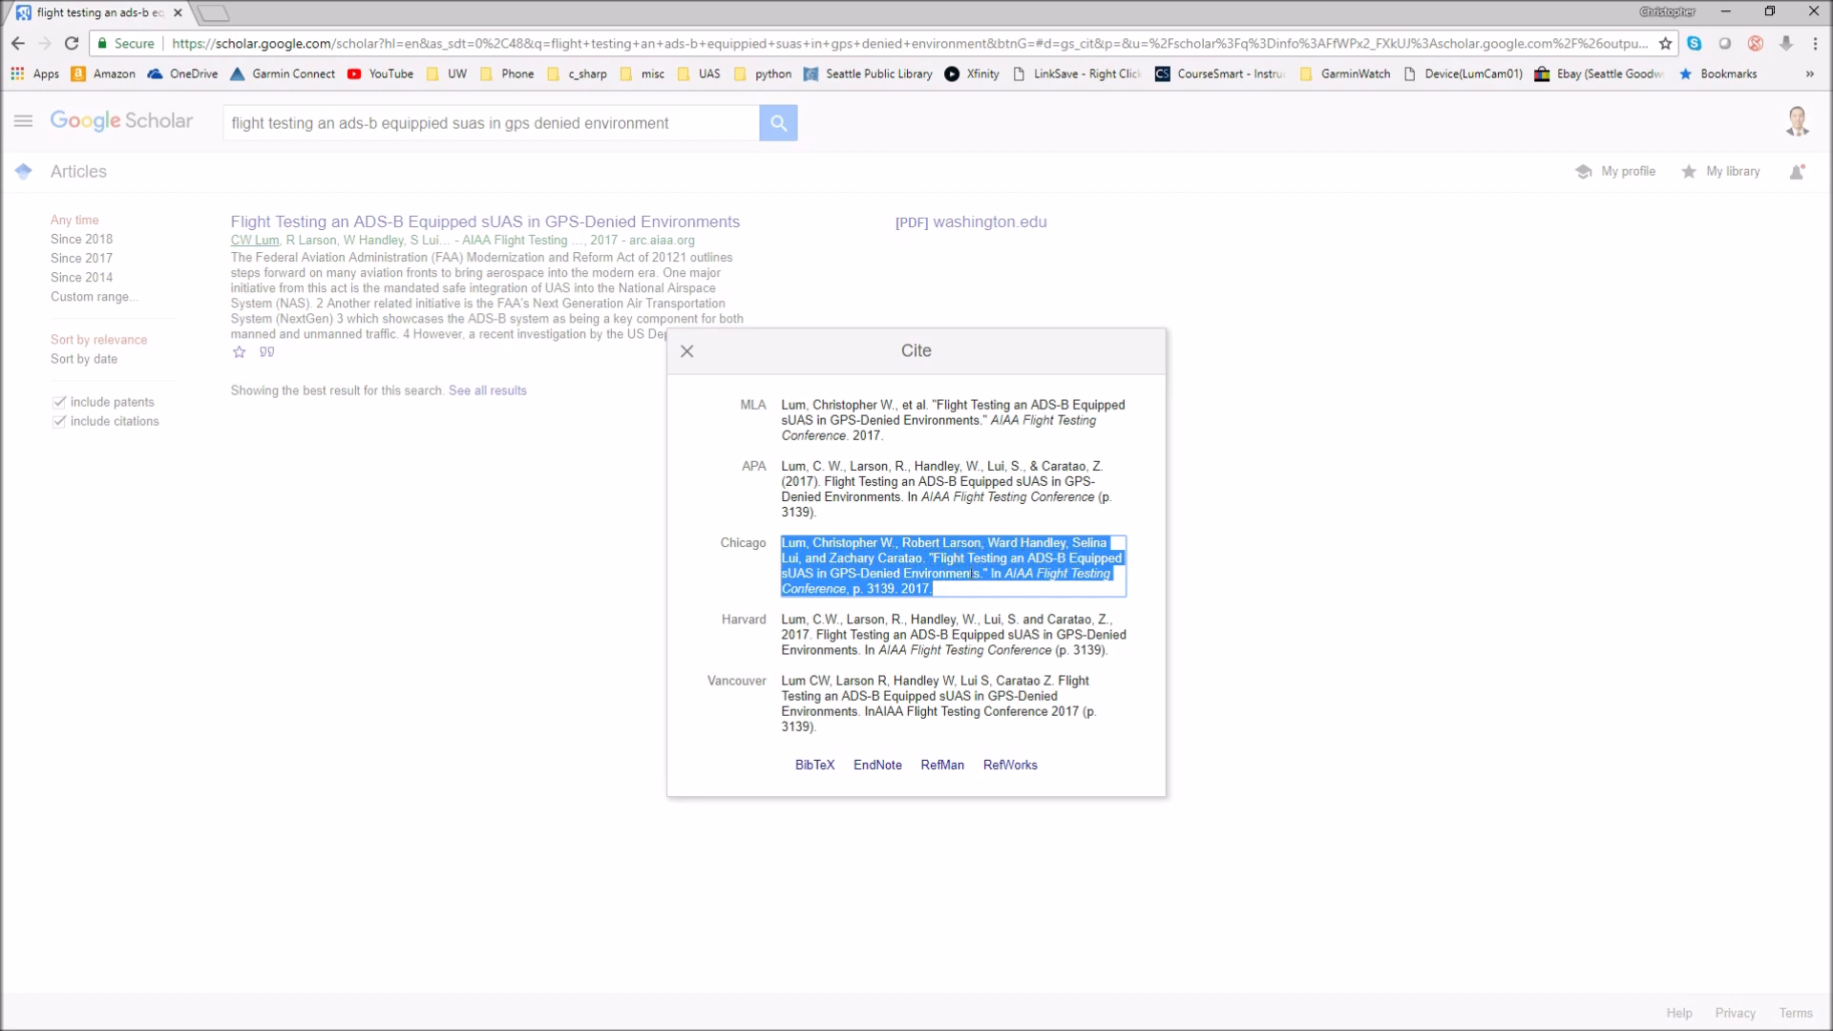
pyautogui.click(971, 574)
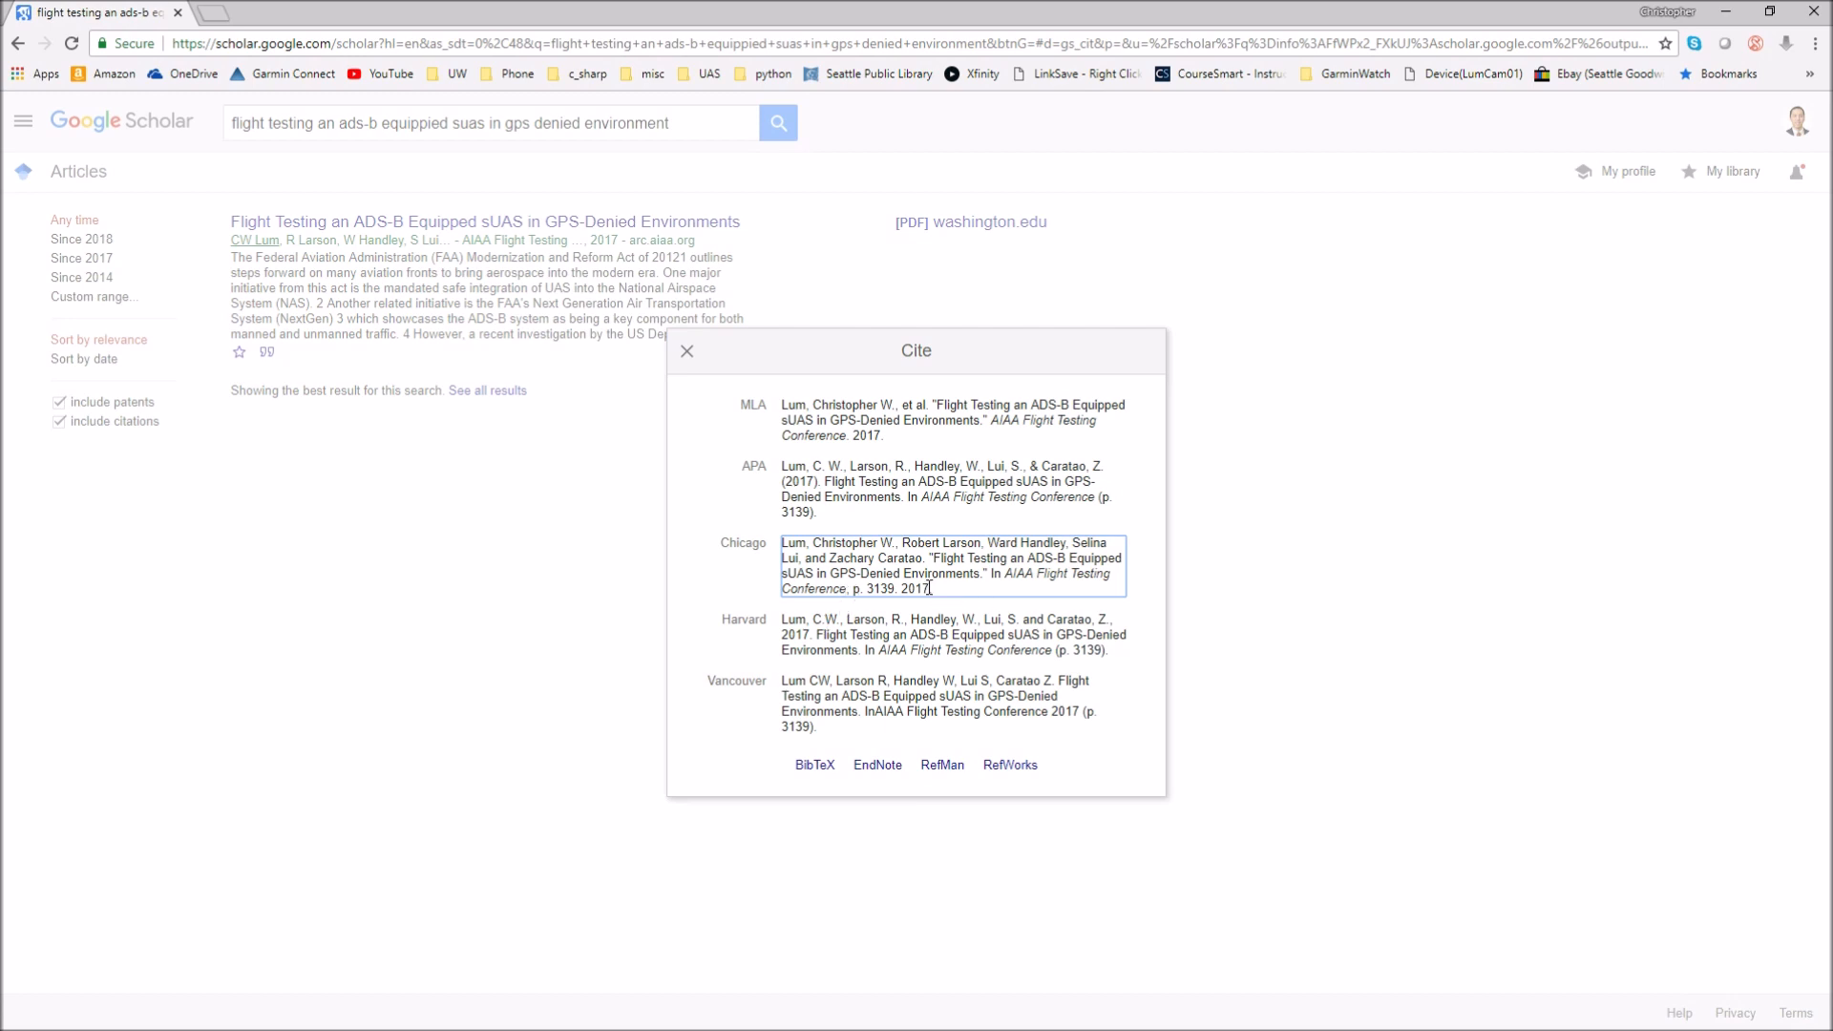
pyautogui.moveTo(931, 588); pyautogui.dragTo(798, 544)
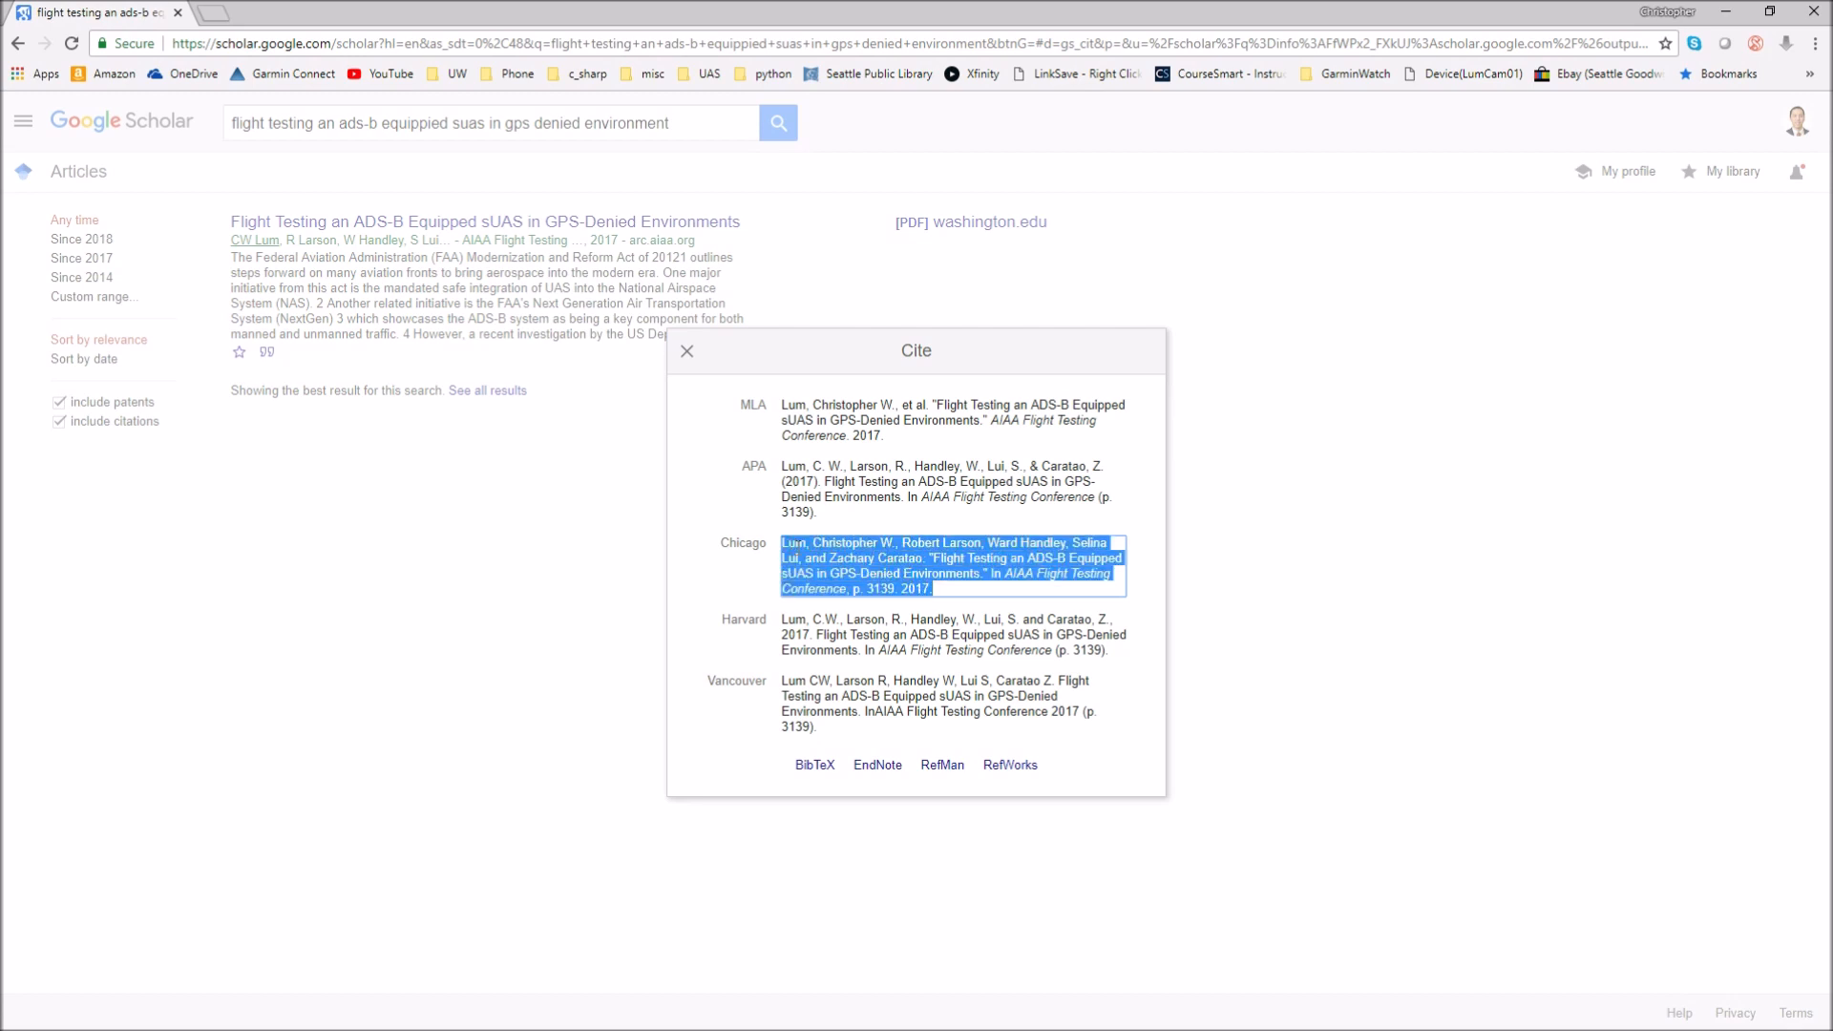
pyautogui.rightClick(884, 571)
pyautogui.click(916, 582)
# Switch back to the Word document and add a "Bibliography" title in Heading 1 style below the Figure 3 caption
pyautogui.click(1726, 11)
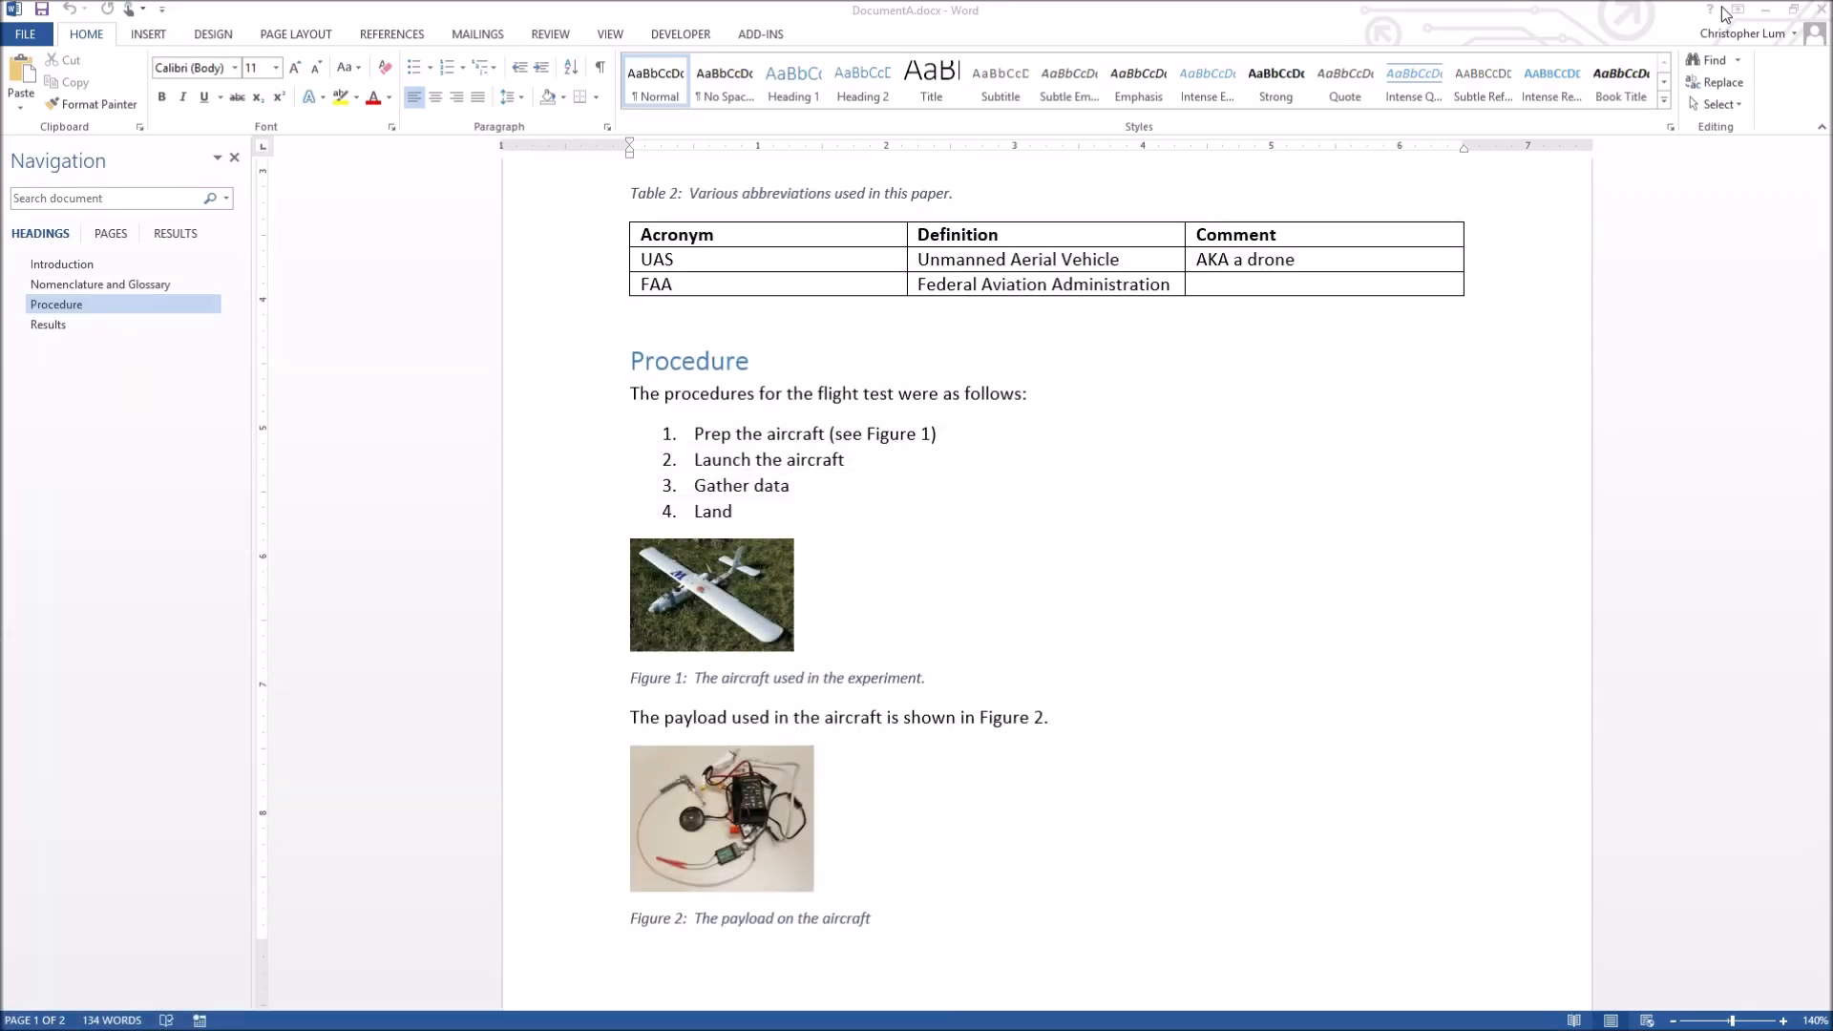
pyautogui.click(1078, 729)
pyautogui.scroll(-2, 1035, 753)
pyautogui.click(996, 766)
pyautogui.scroll(-3, 764, 691)
pyautogui.scroll(3, 761, 691)
pyautogui.scroll(-10, 922, 807)
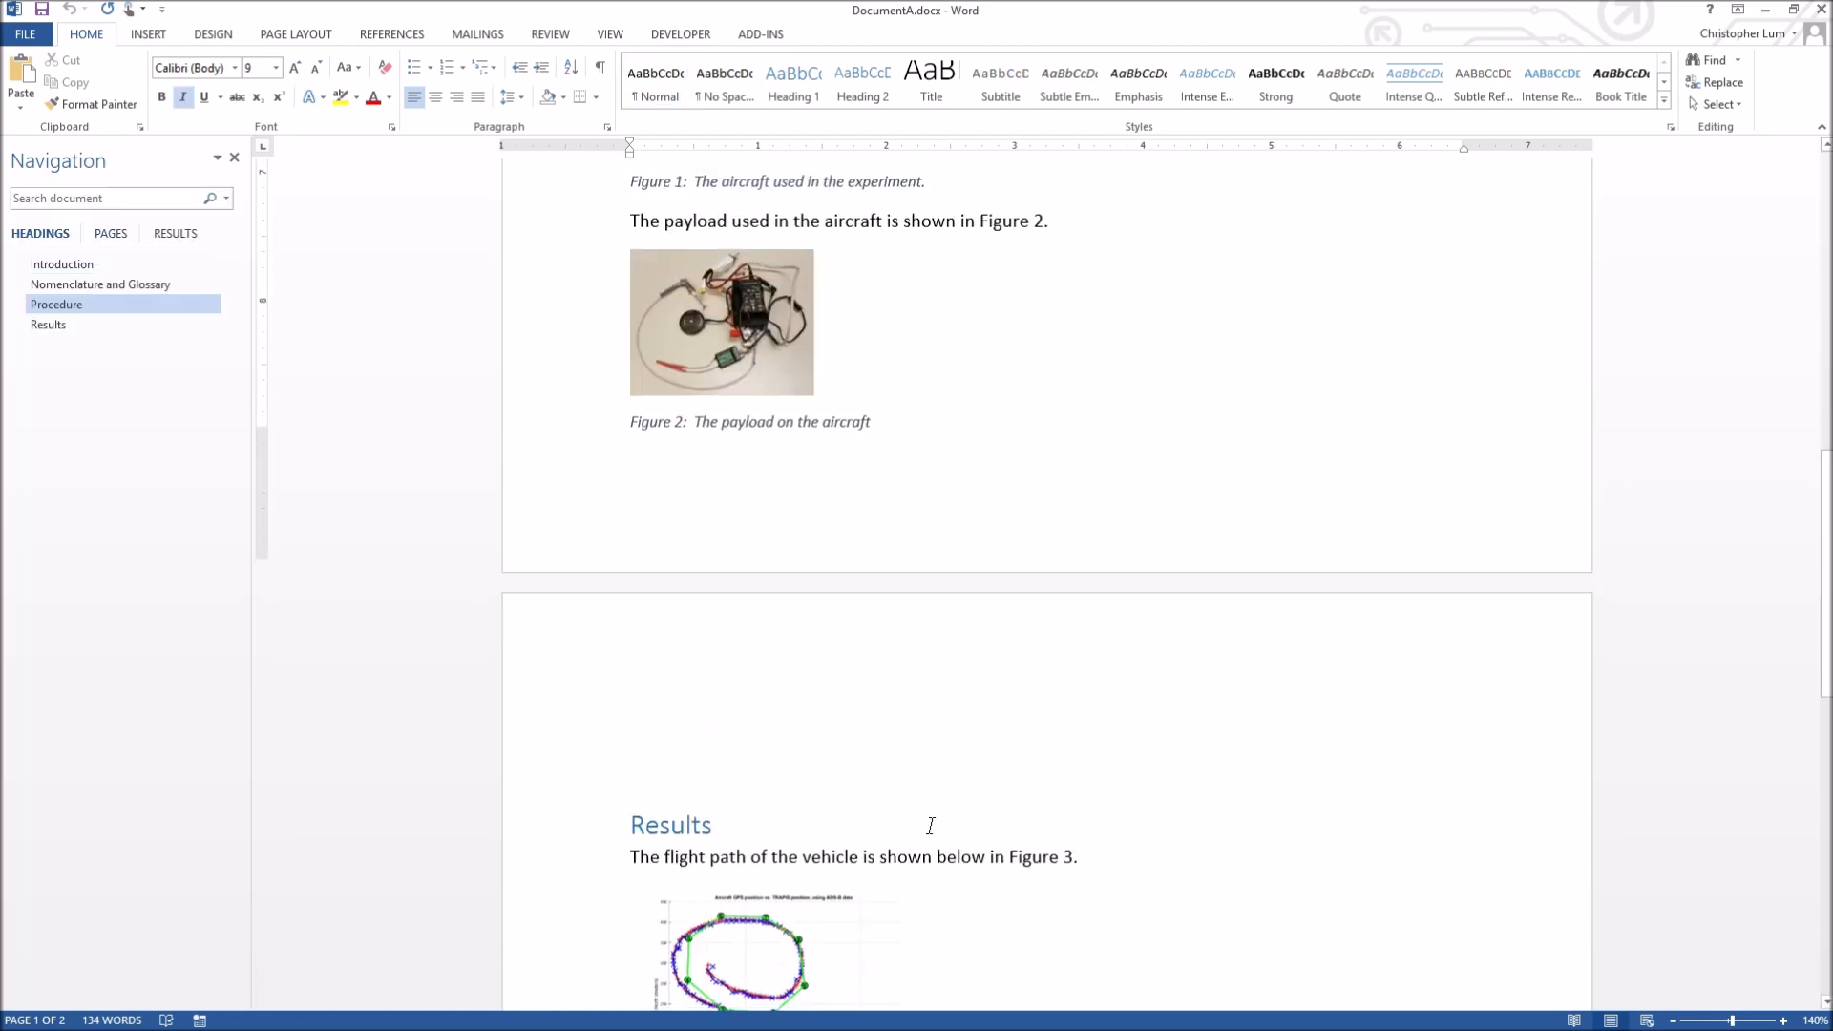
pyautogui.scroll(1, 915, 803)
pyautogui.click(994, 417)
pyautogui.press('Return')
pyautogui.write('Bib')
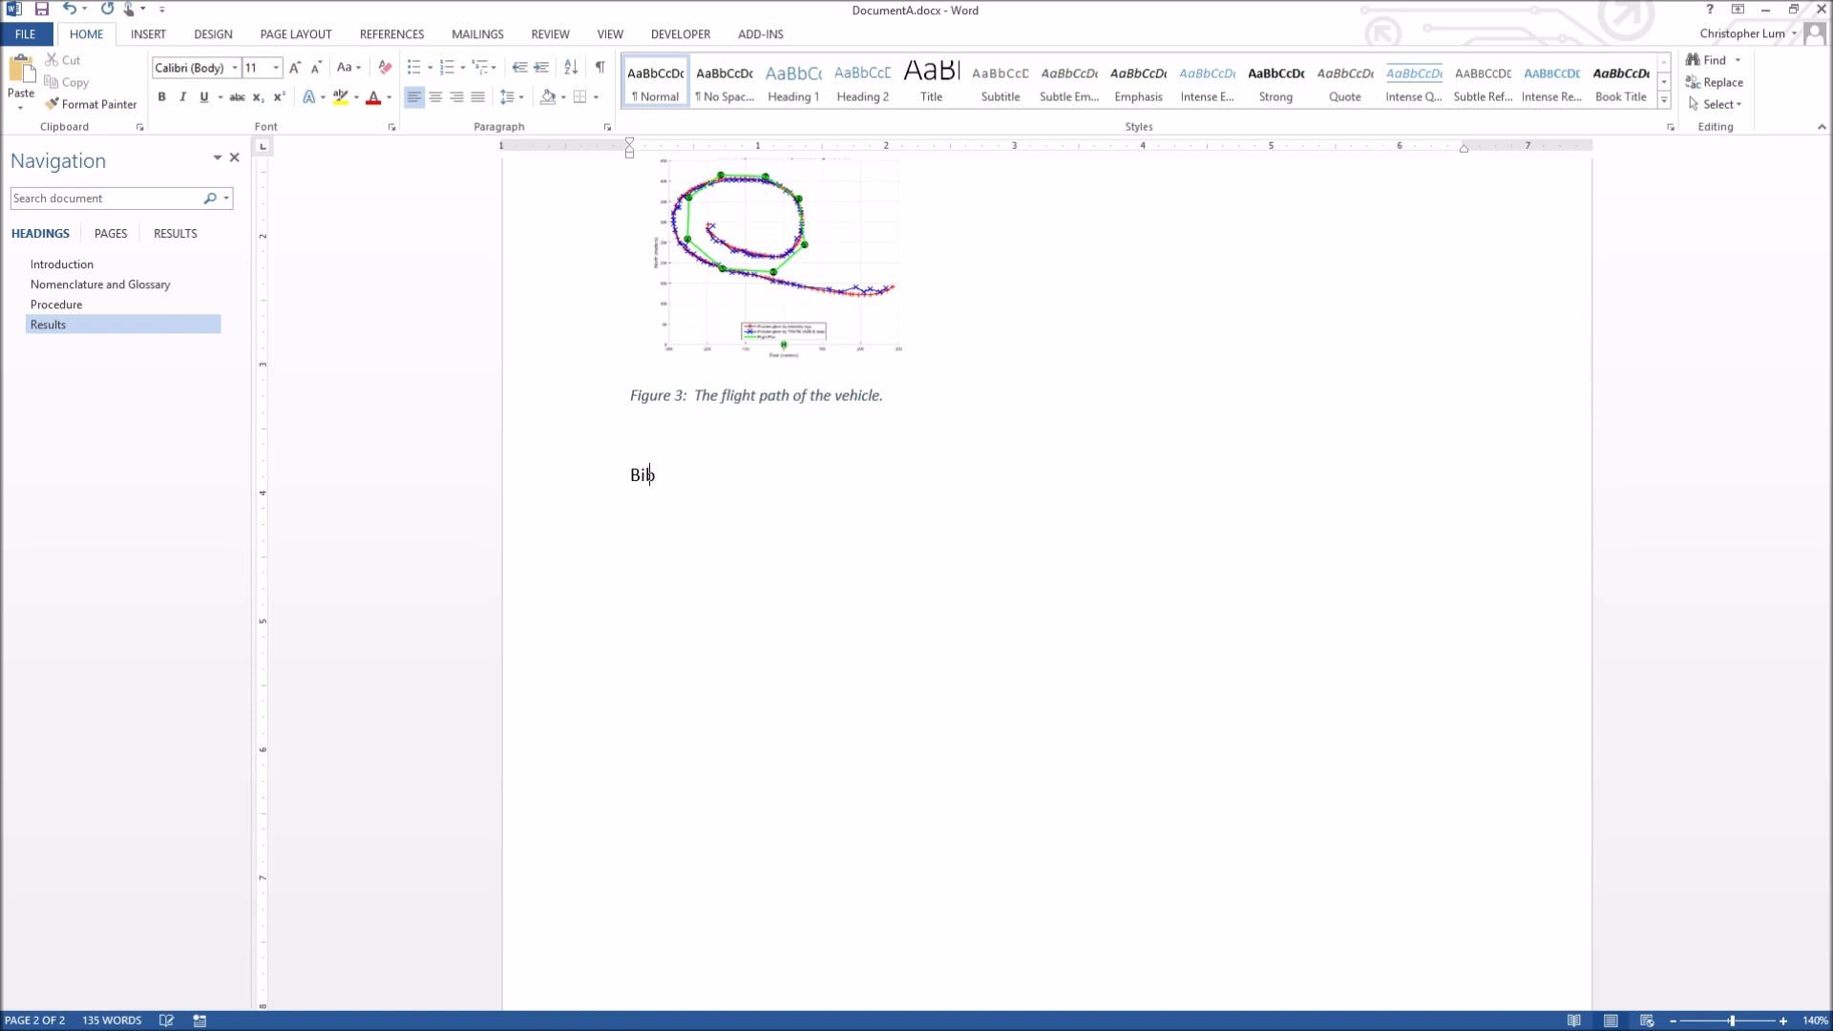
pyautogui.write('liography')
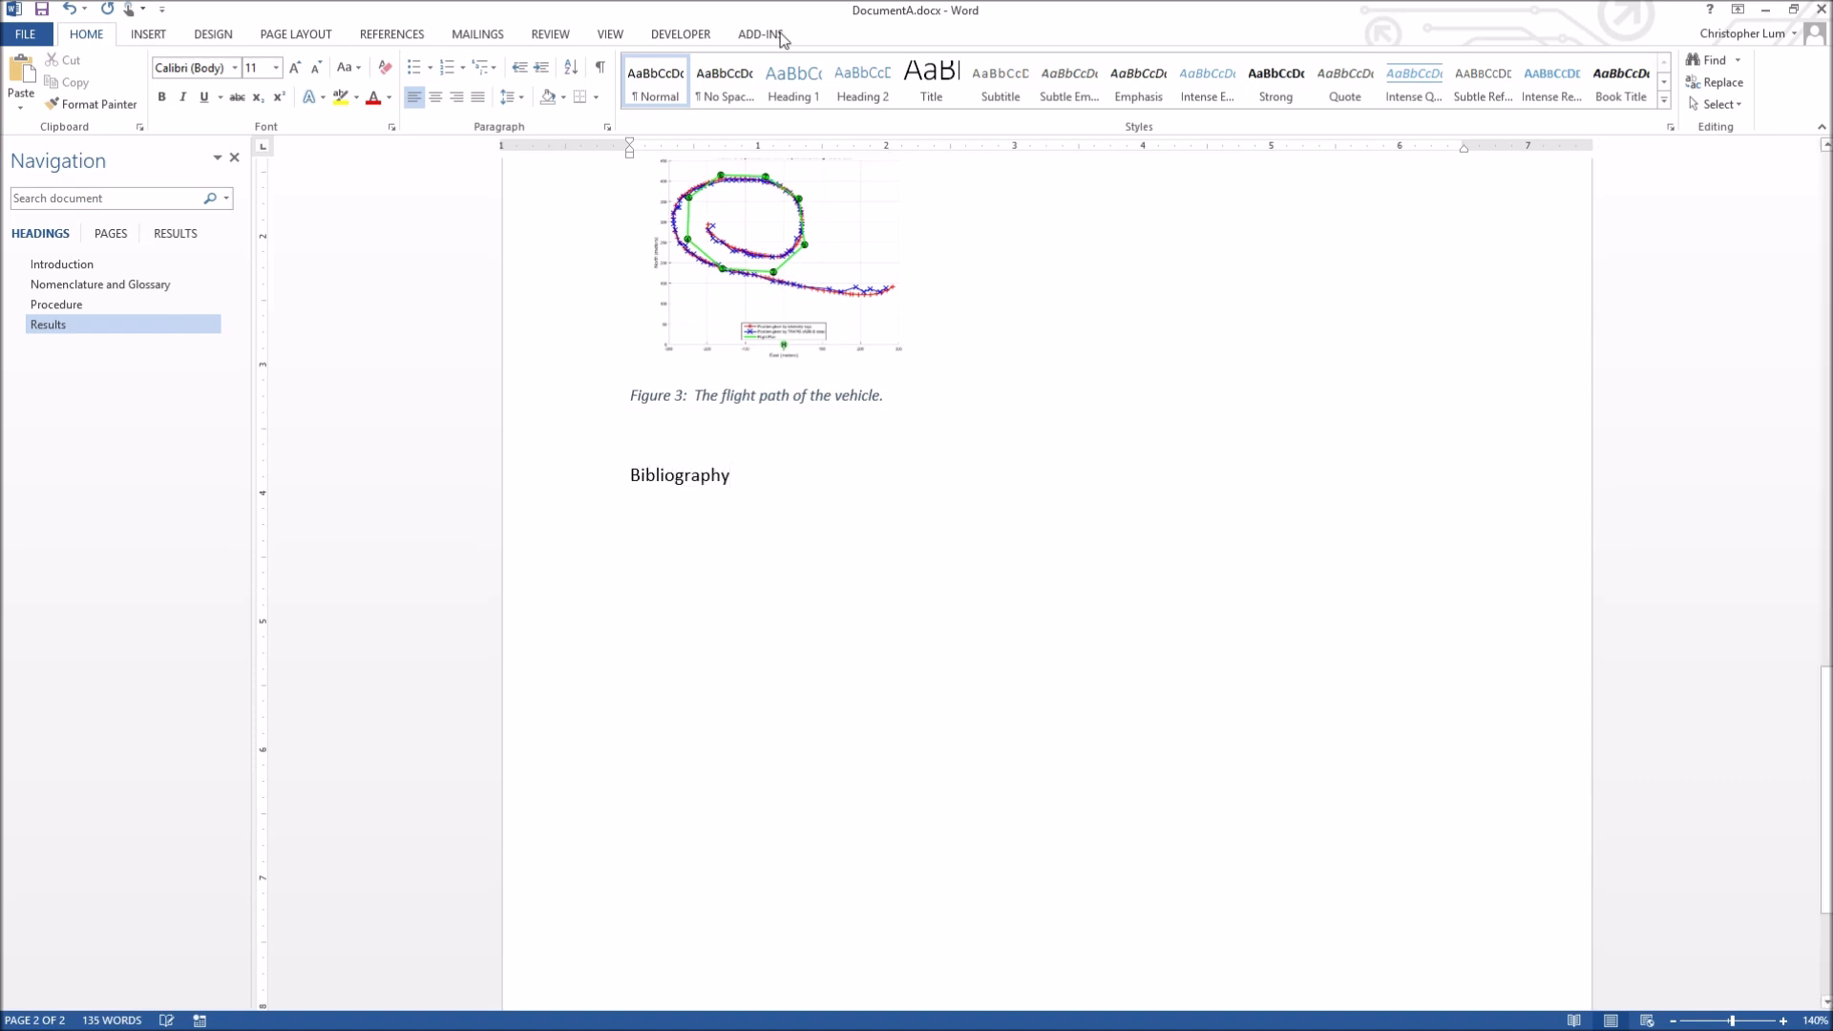
pyautogui.click(790, 77)
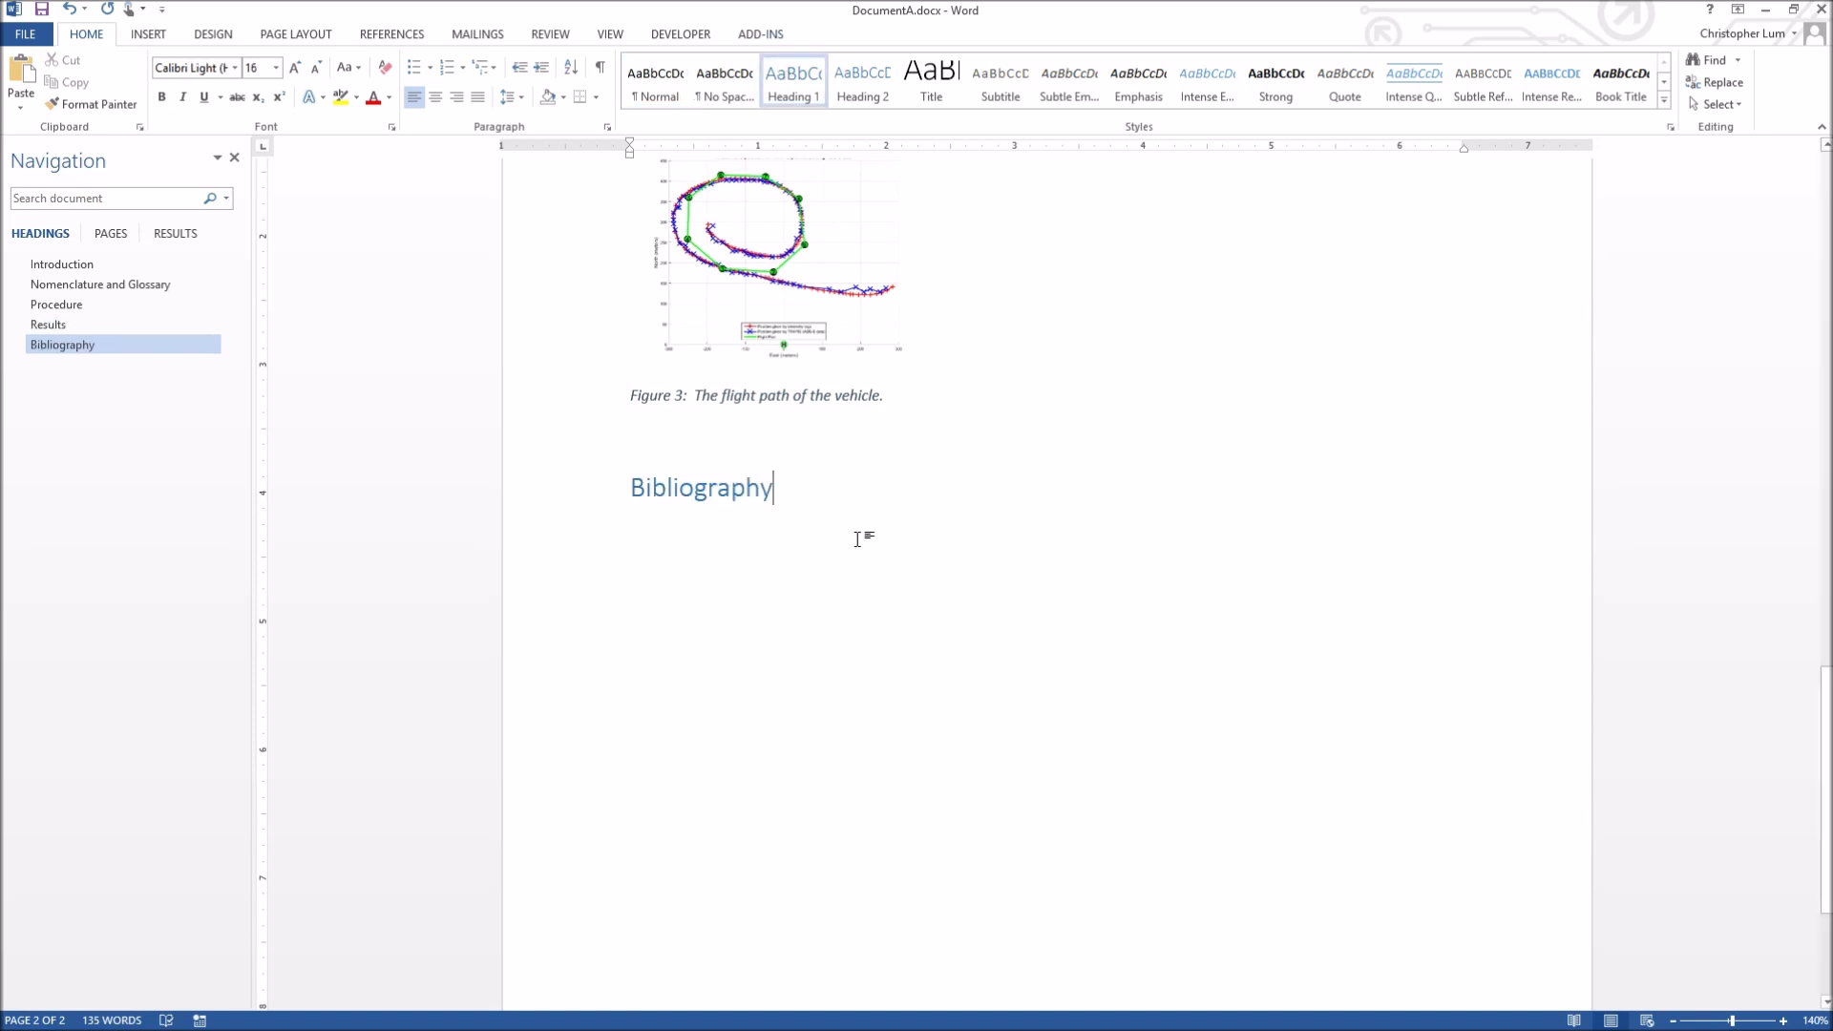
# Add an entry numbered [1] under the Bibliography heading and paste the copied Chicago citation after the number
pyautogui.press('Return')
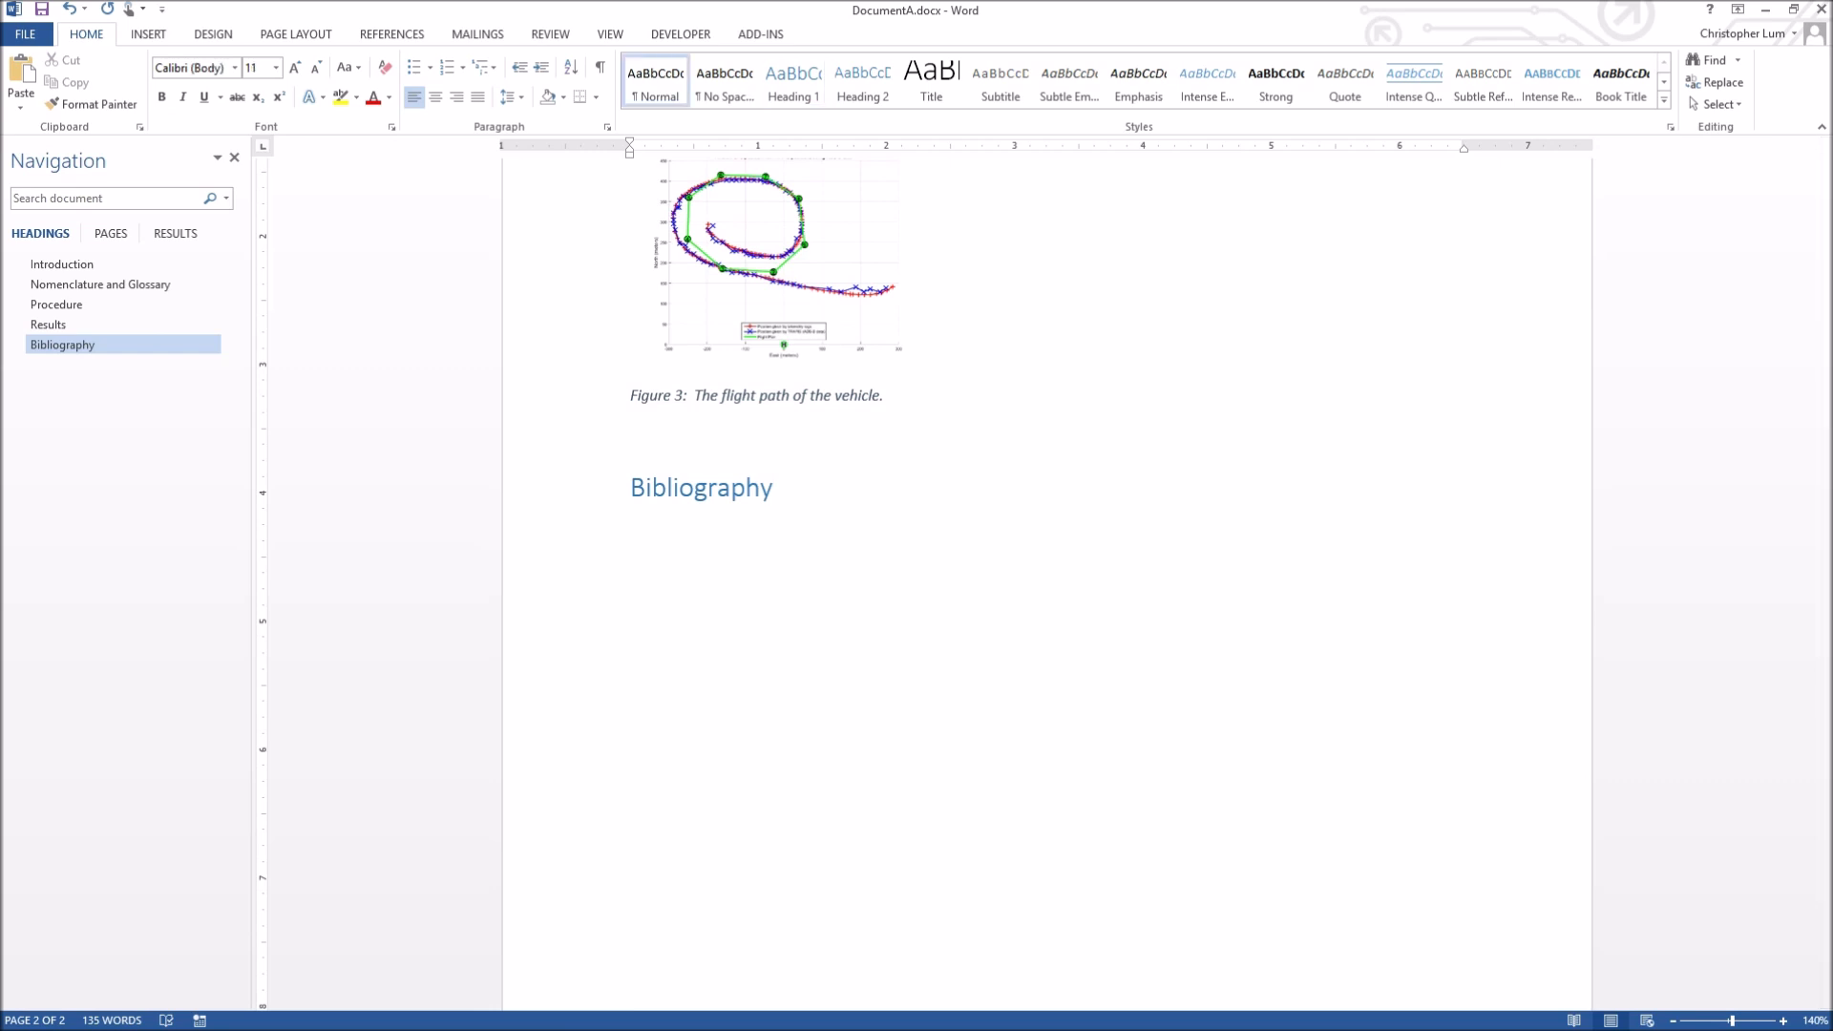
pyautogui.write('[1]')
pyautogui.rightClick(717, 529)
pyautogui.click(816, 614)
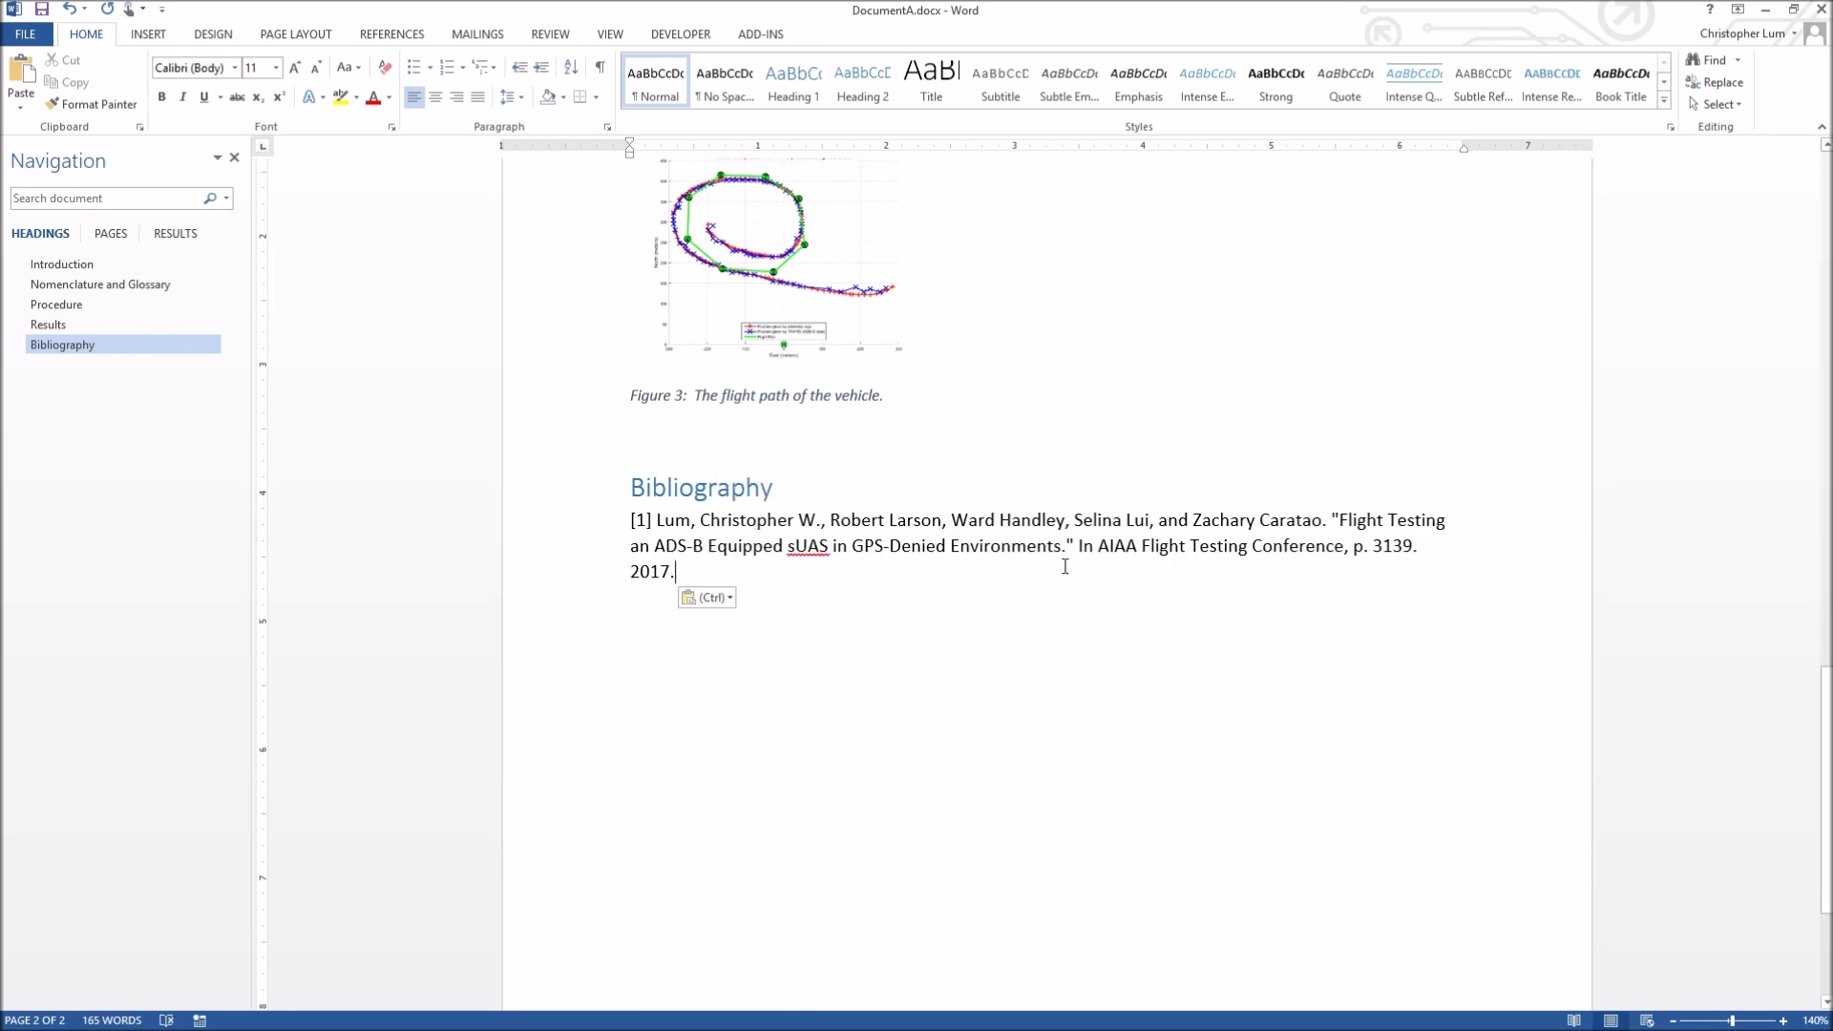
# Italicize "In AIAA Flight Testing Conference" in bibliography entry [1]
pyautogui.moveTo(1080, 546); pyautogui.dragTo(1341, 545)
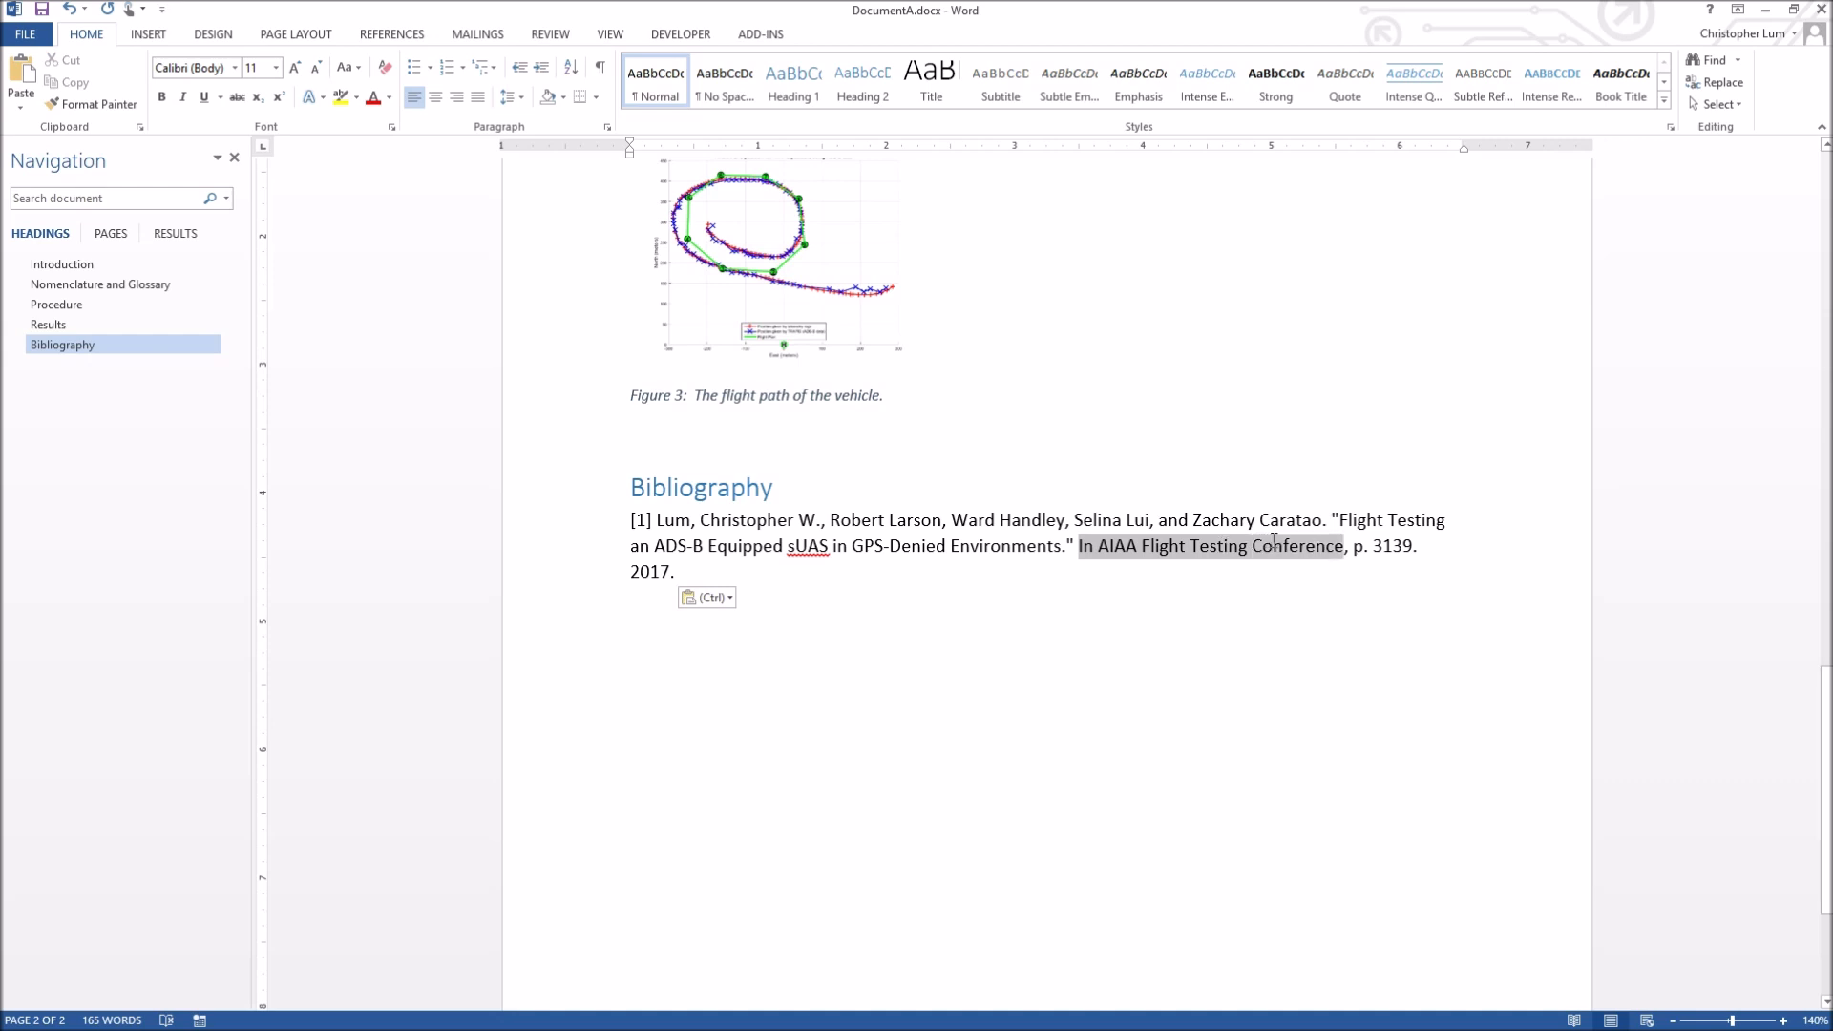
pyautogui.hotkey('ctrl', 'i')
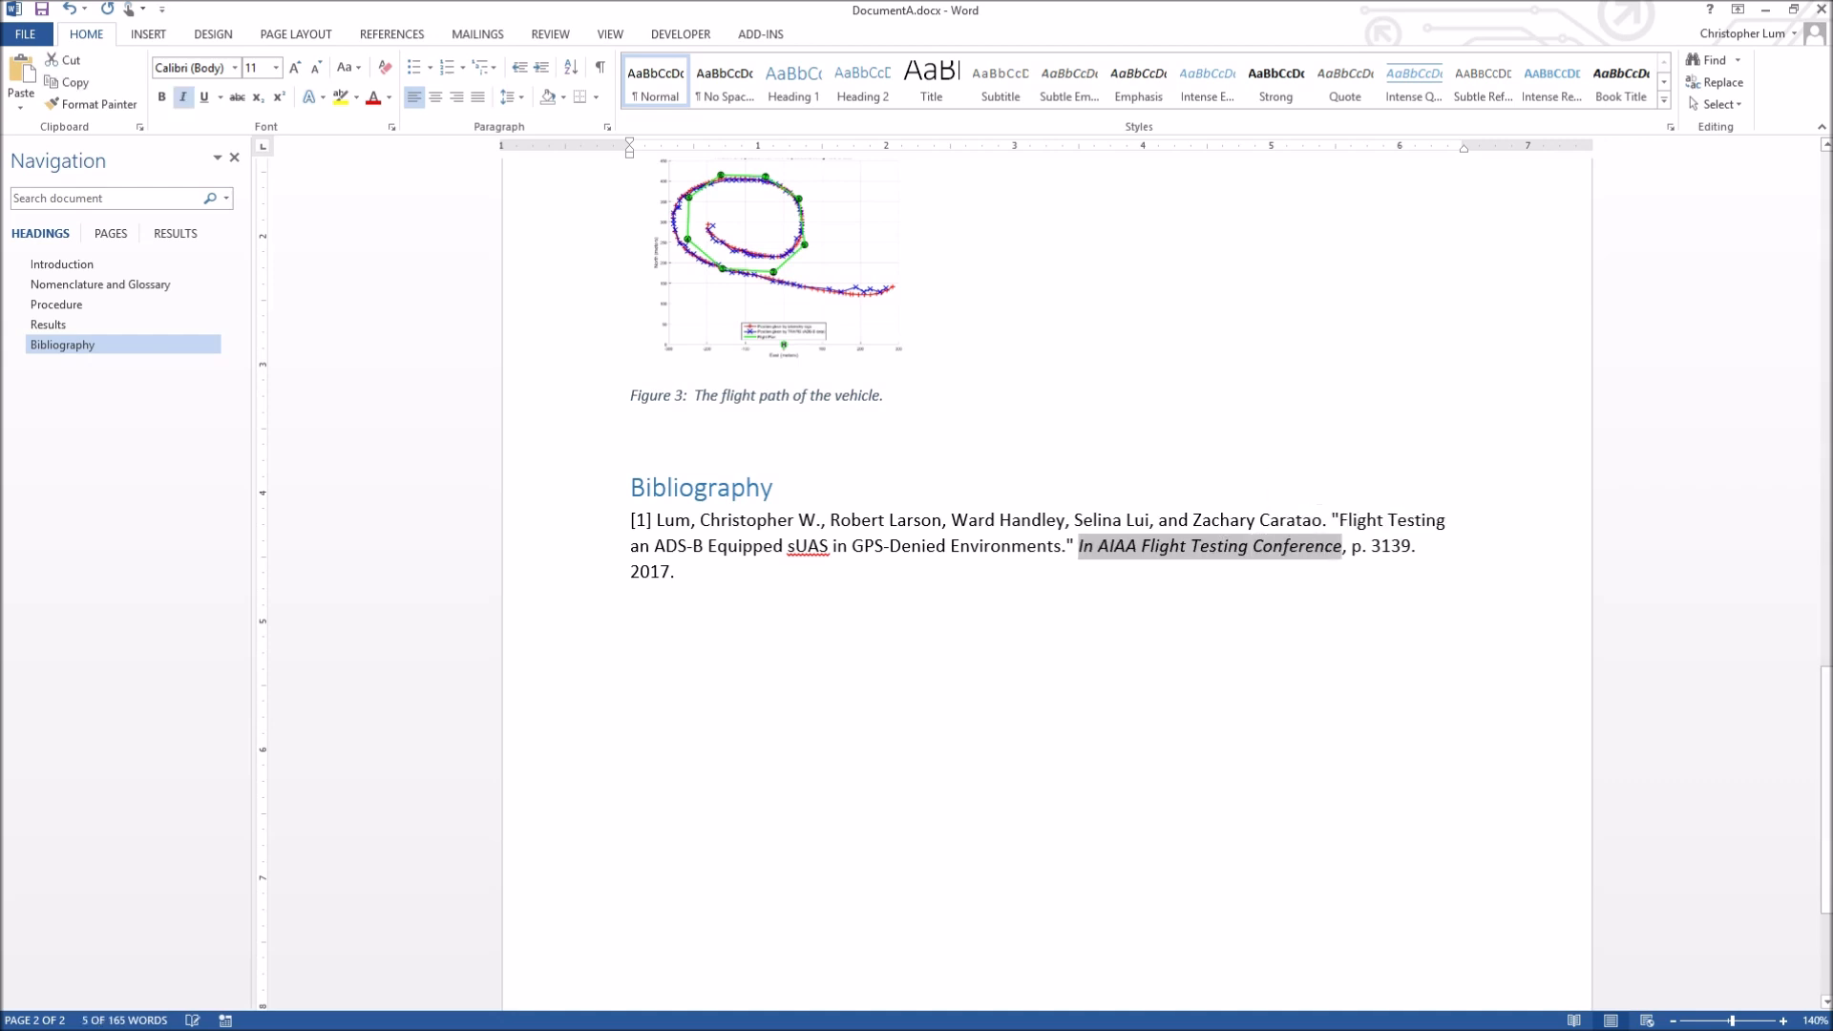
pyautogui.click(1002, 582)
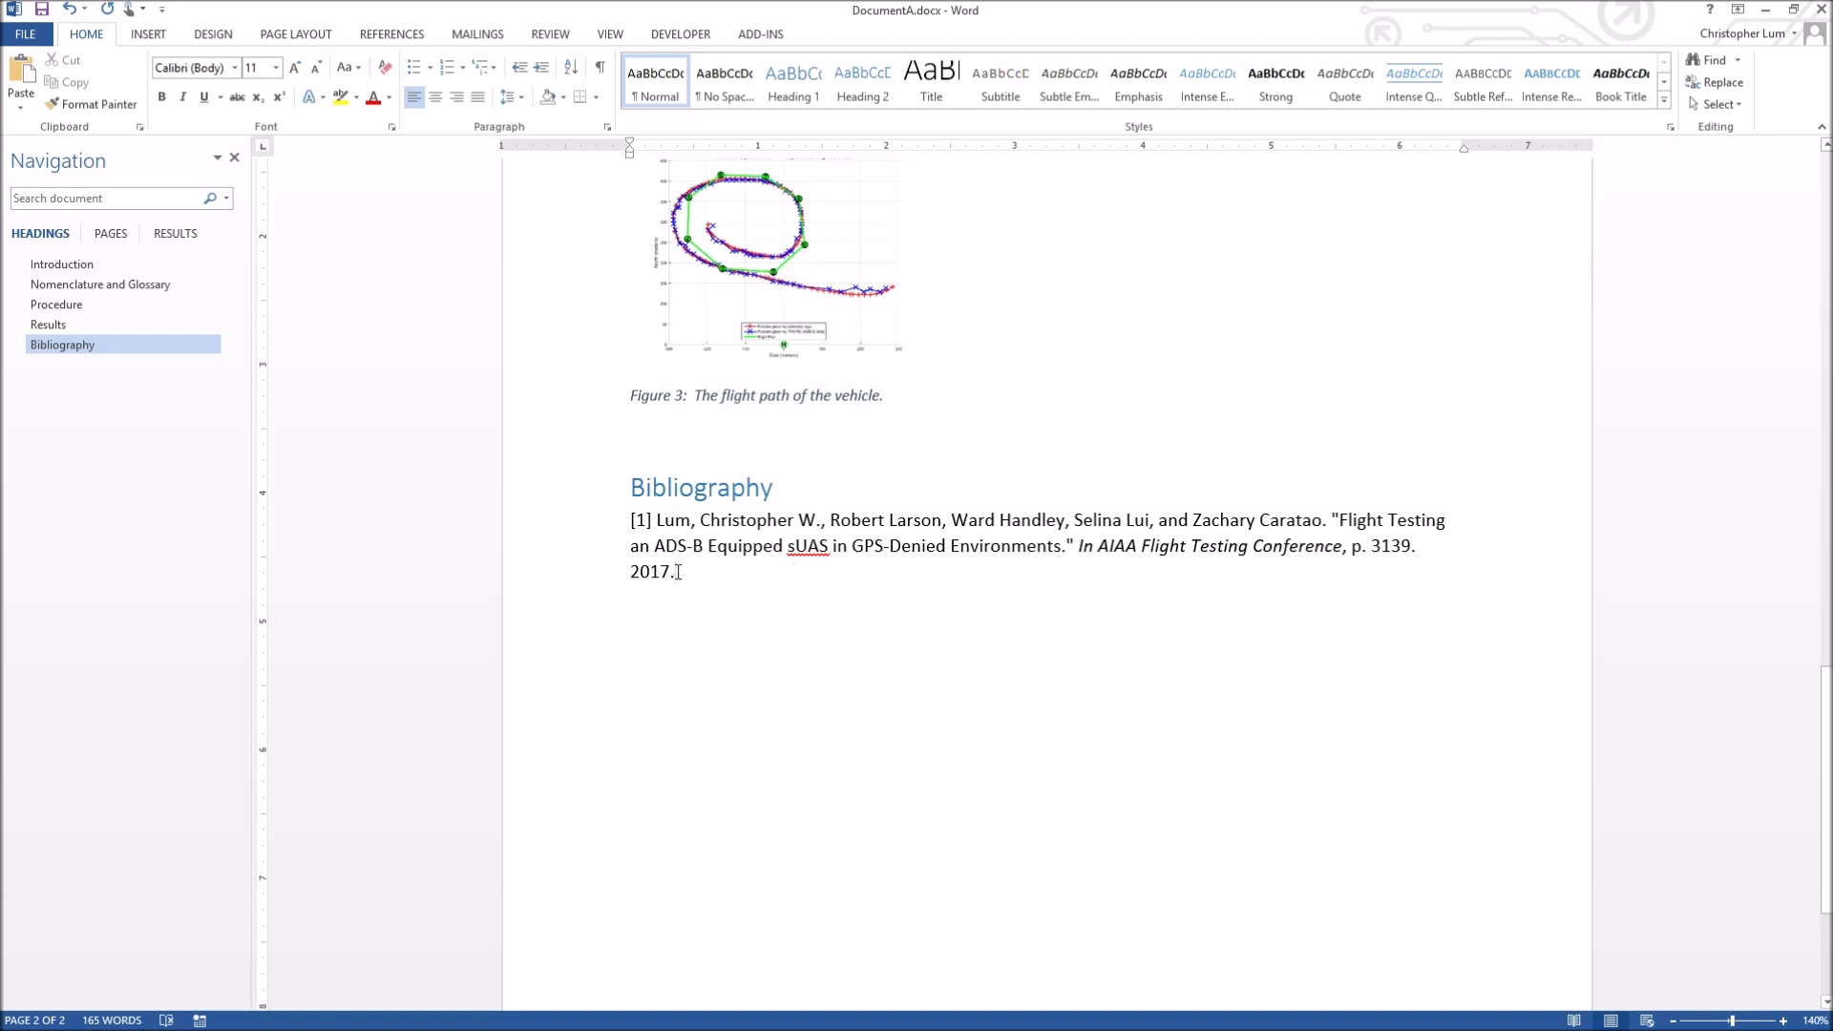
# Add the sentence "For further information on the payload see [1]." after the Figure 2 reference in the Procedure section
pyautogui.scroll(-1, 667, 602)
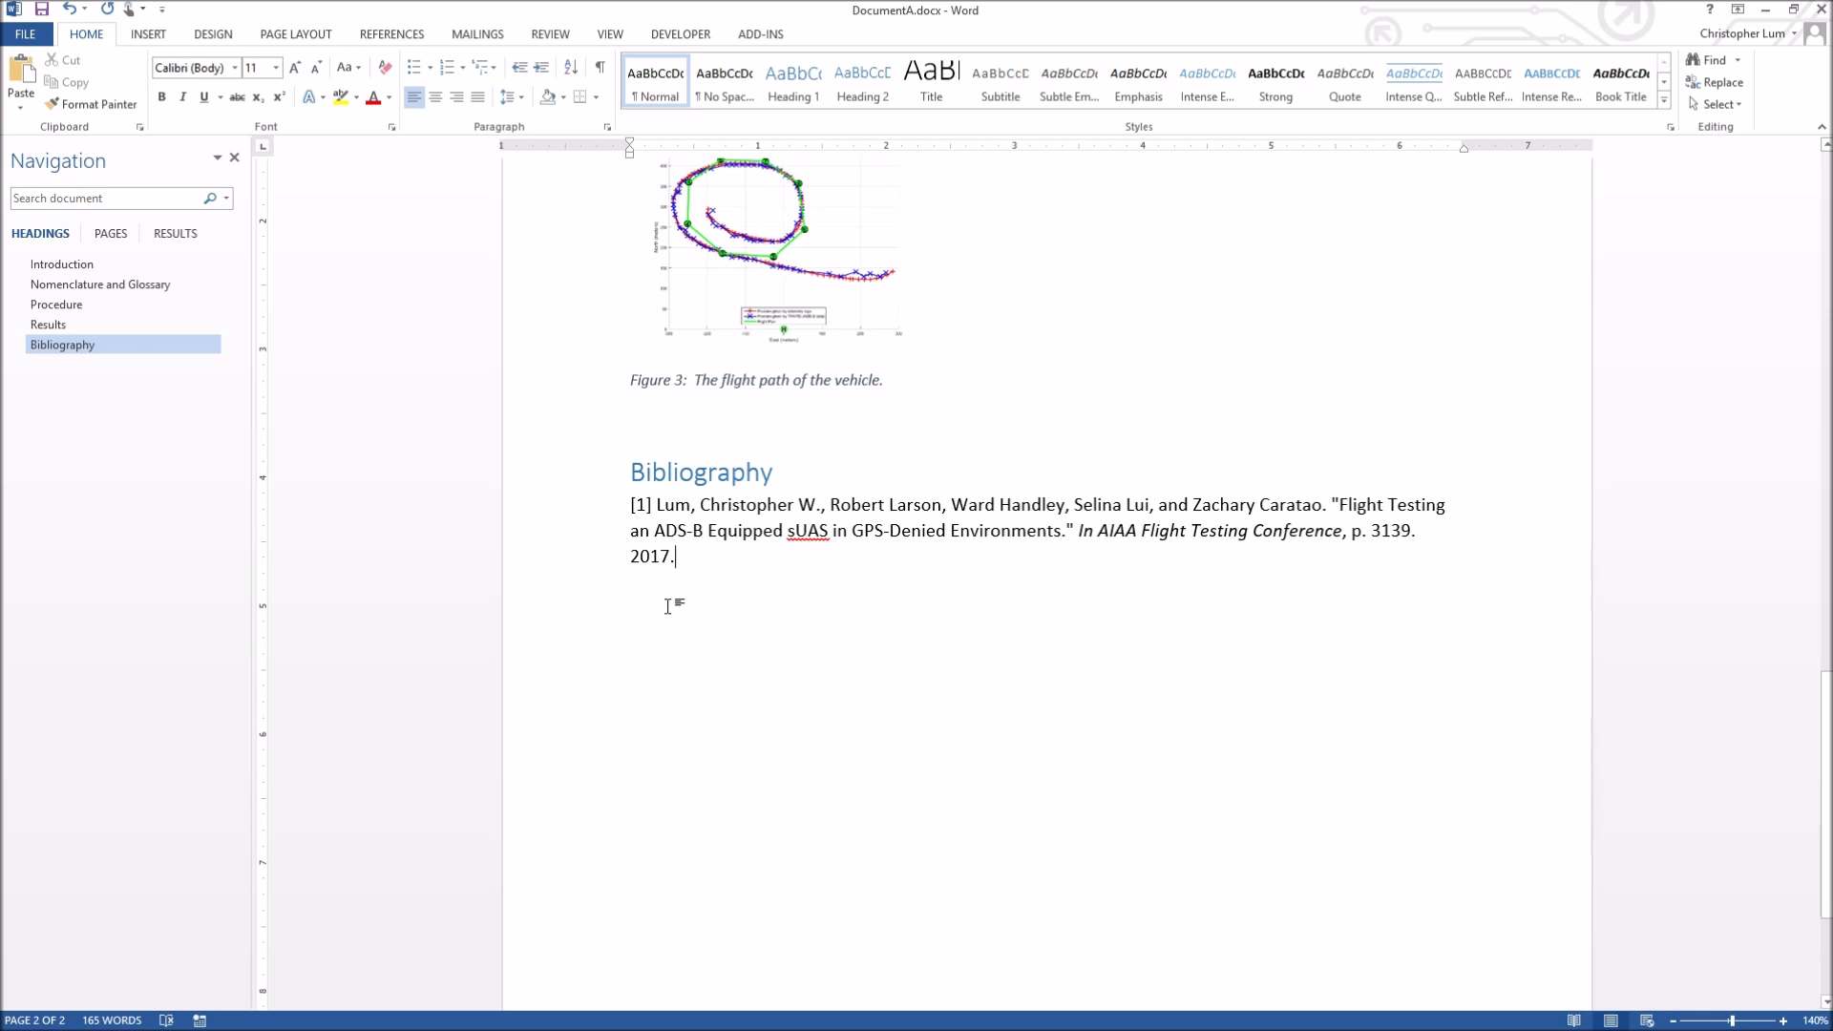
pyautogui.scroll(10, 667, 606)
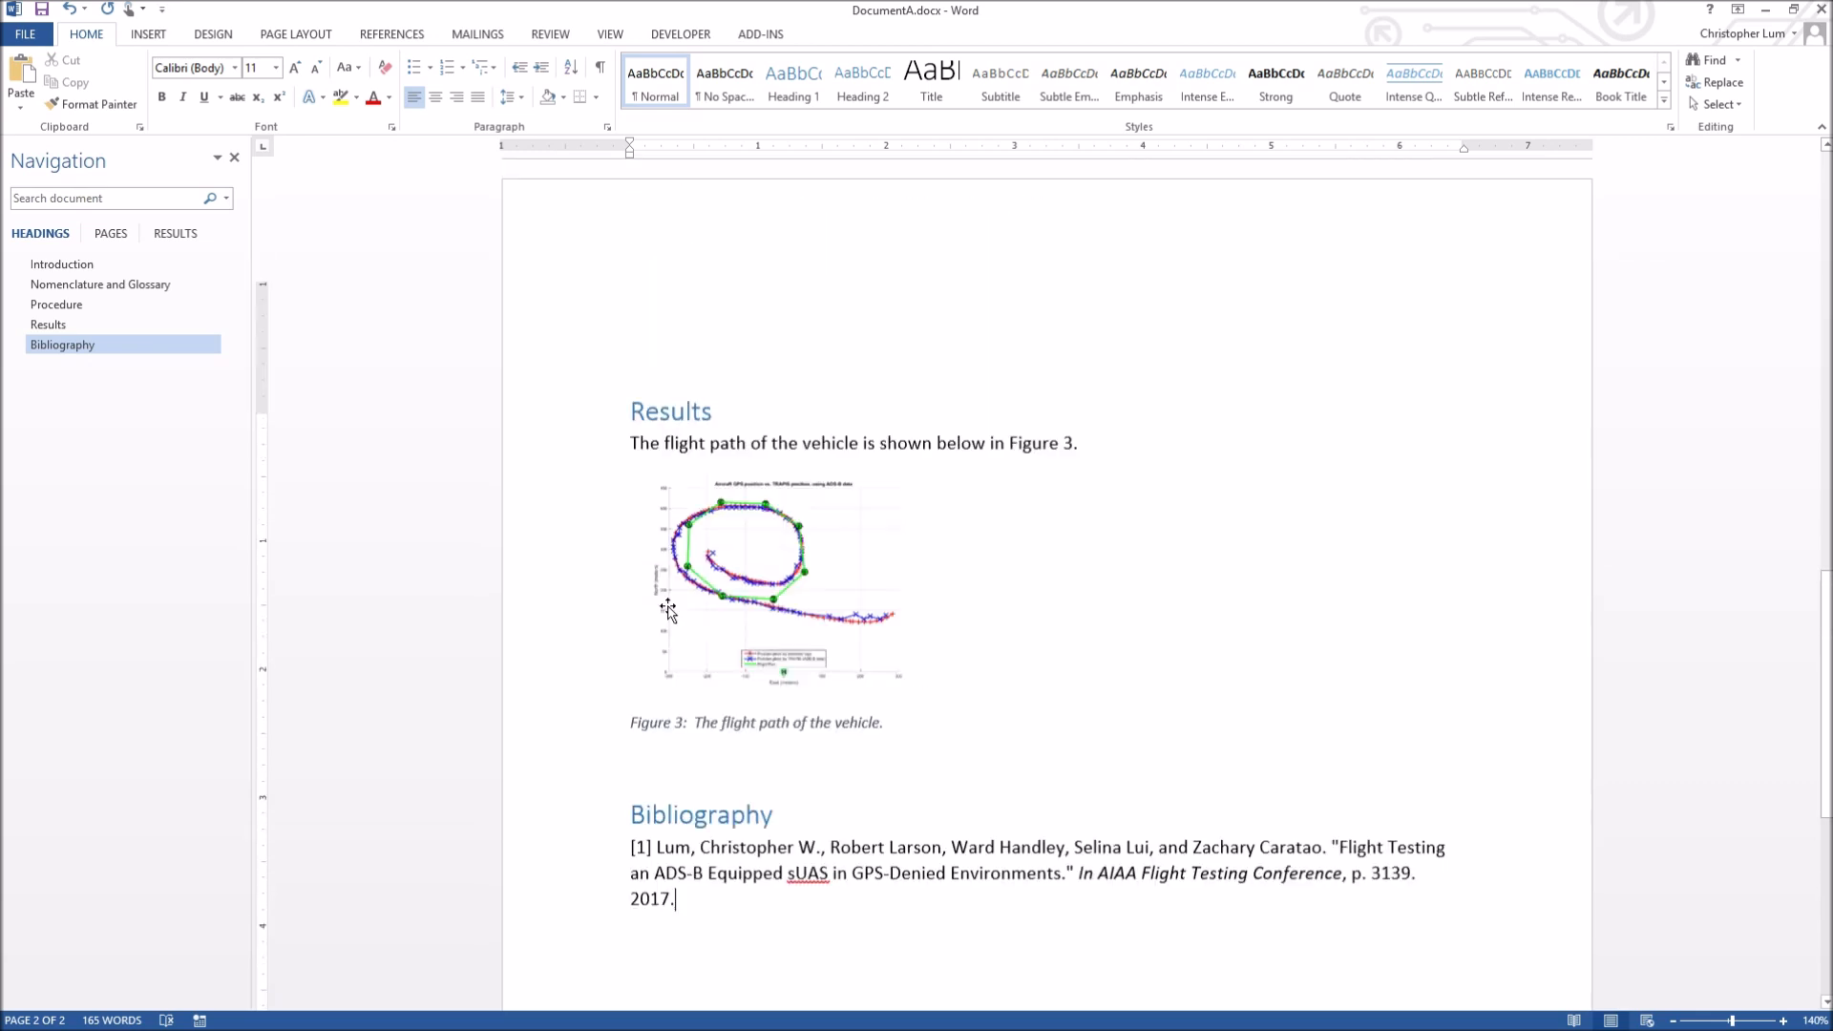
pyautogui.scroll(5, 668, 605)
pyautogui.scroll(-2, 667, 606)
pyautogui.click(1101, 576)
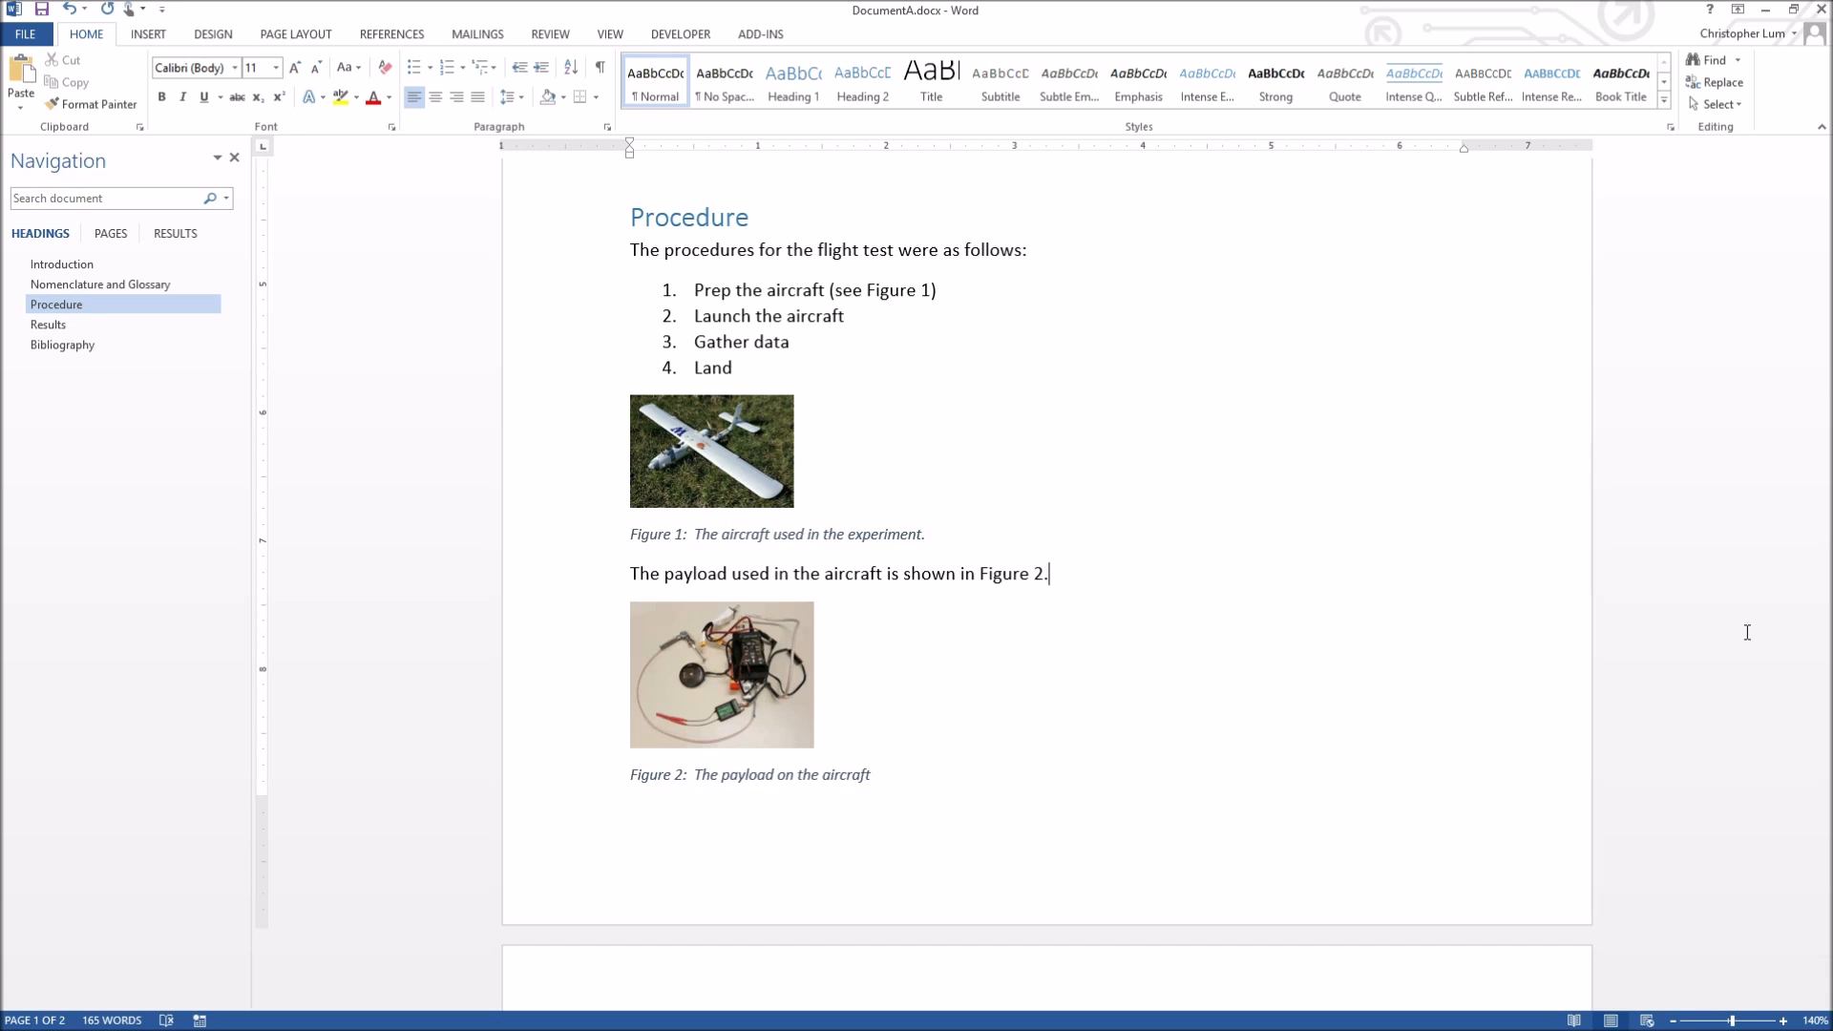
pyautogui.write('For further information')
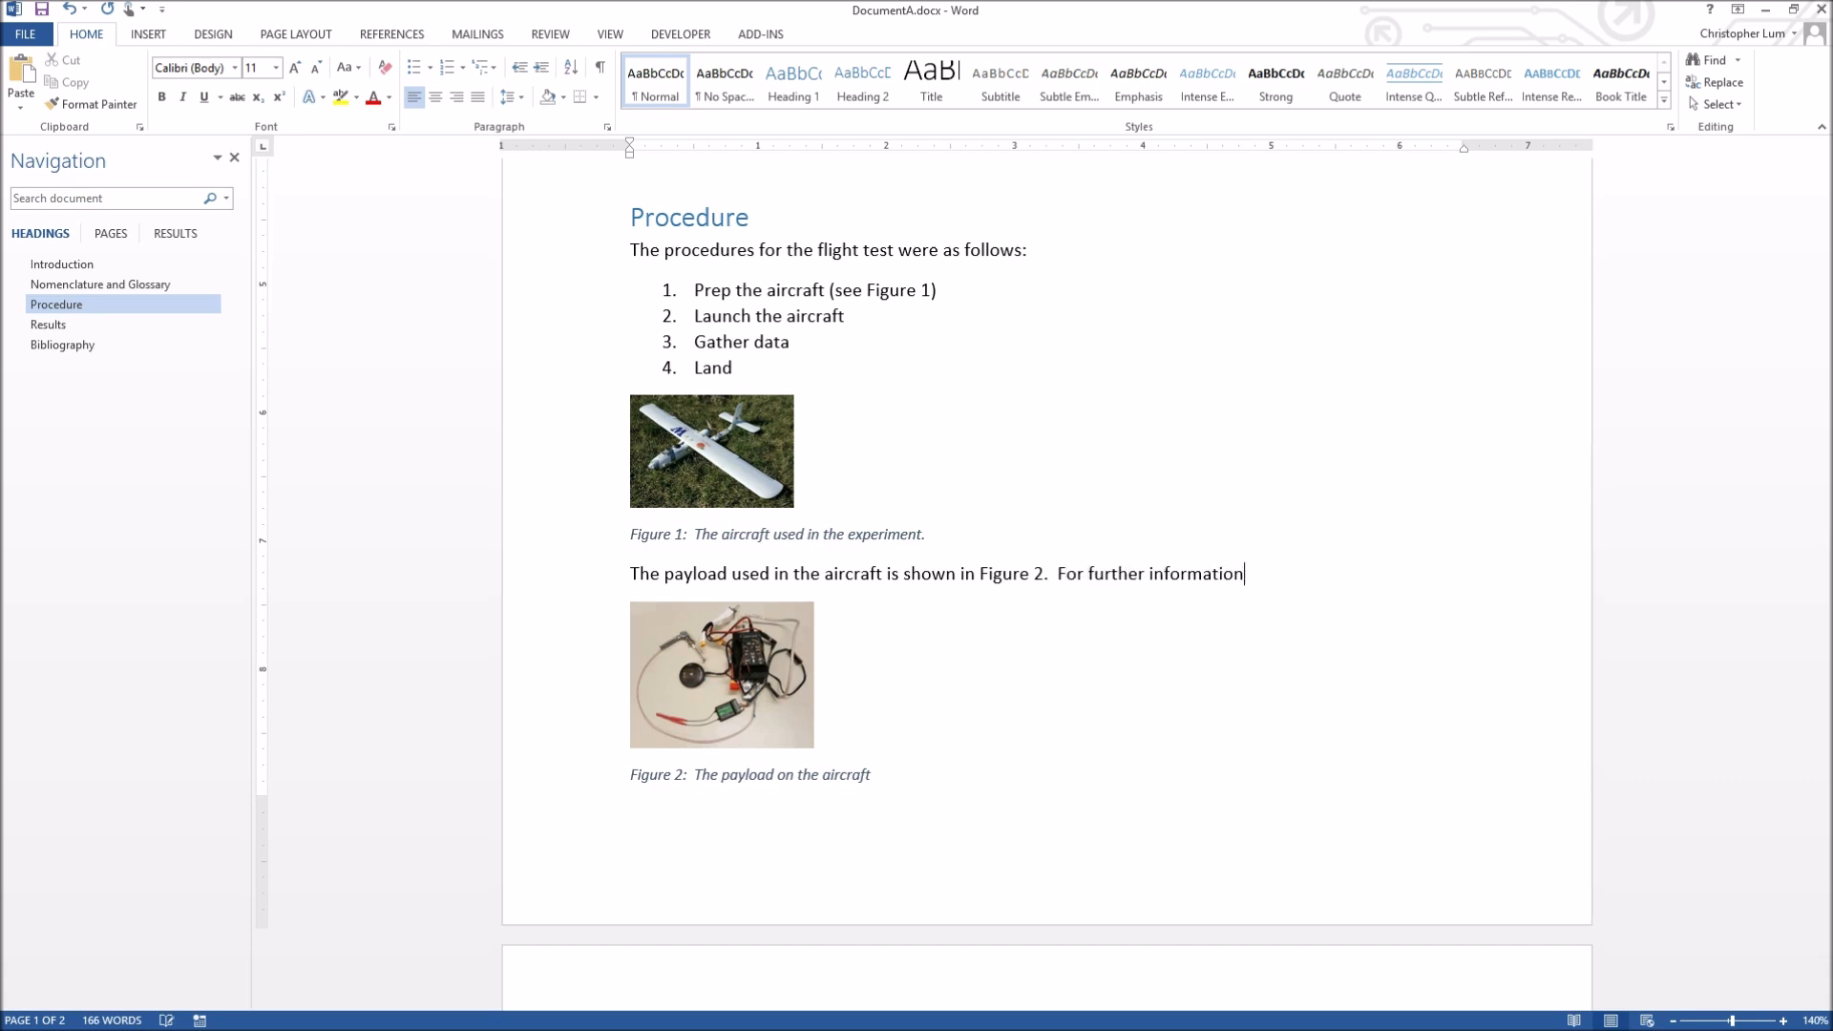
pyautogui.write(' on the payload see [1].')
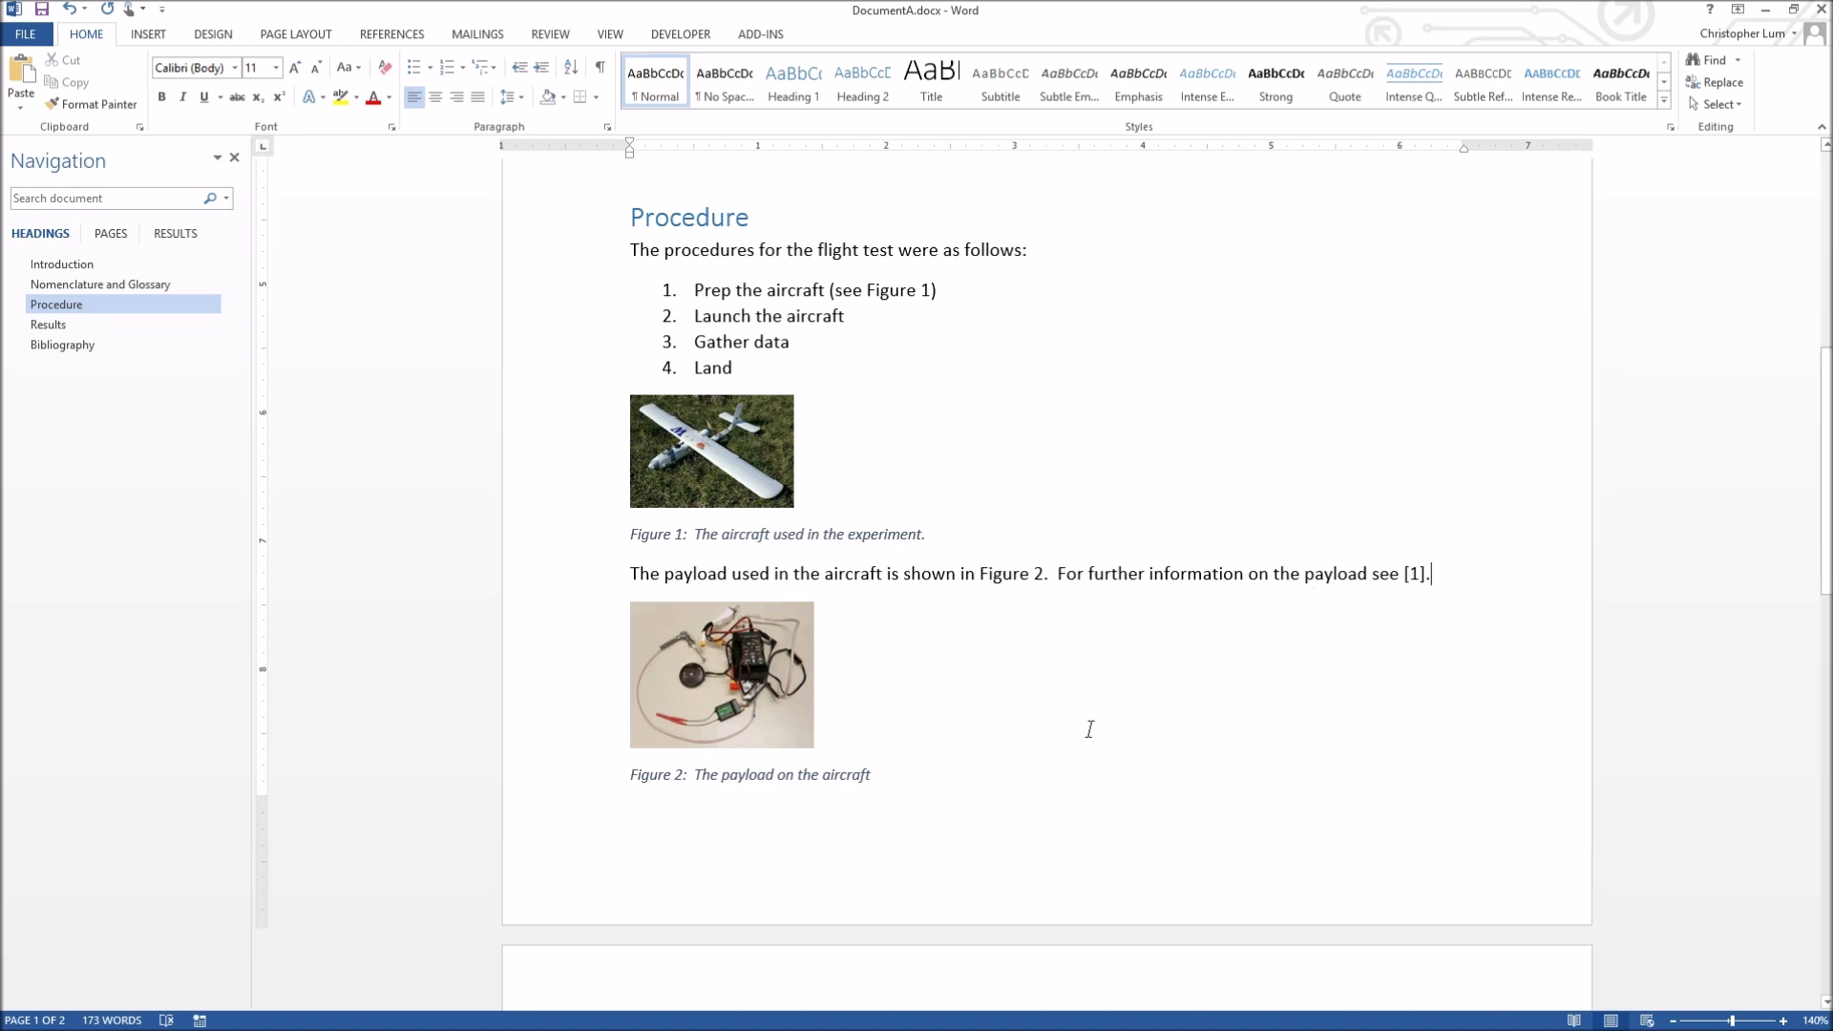
# Delete the manually made Bibliography heading together with its entry [1]
pyautogui.scroll(-15, 1076, 720)
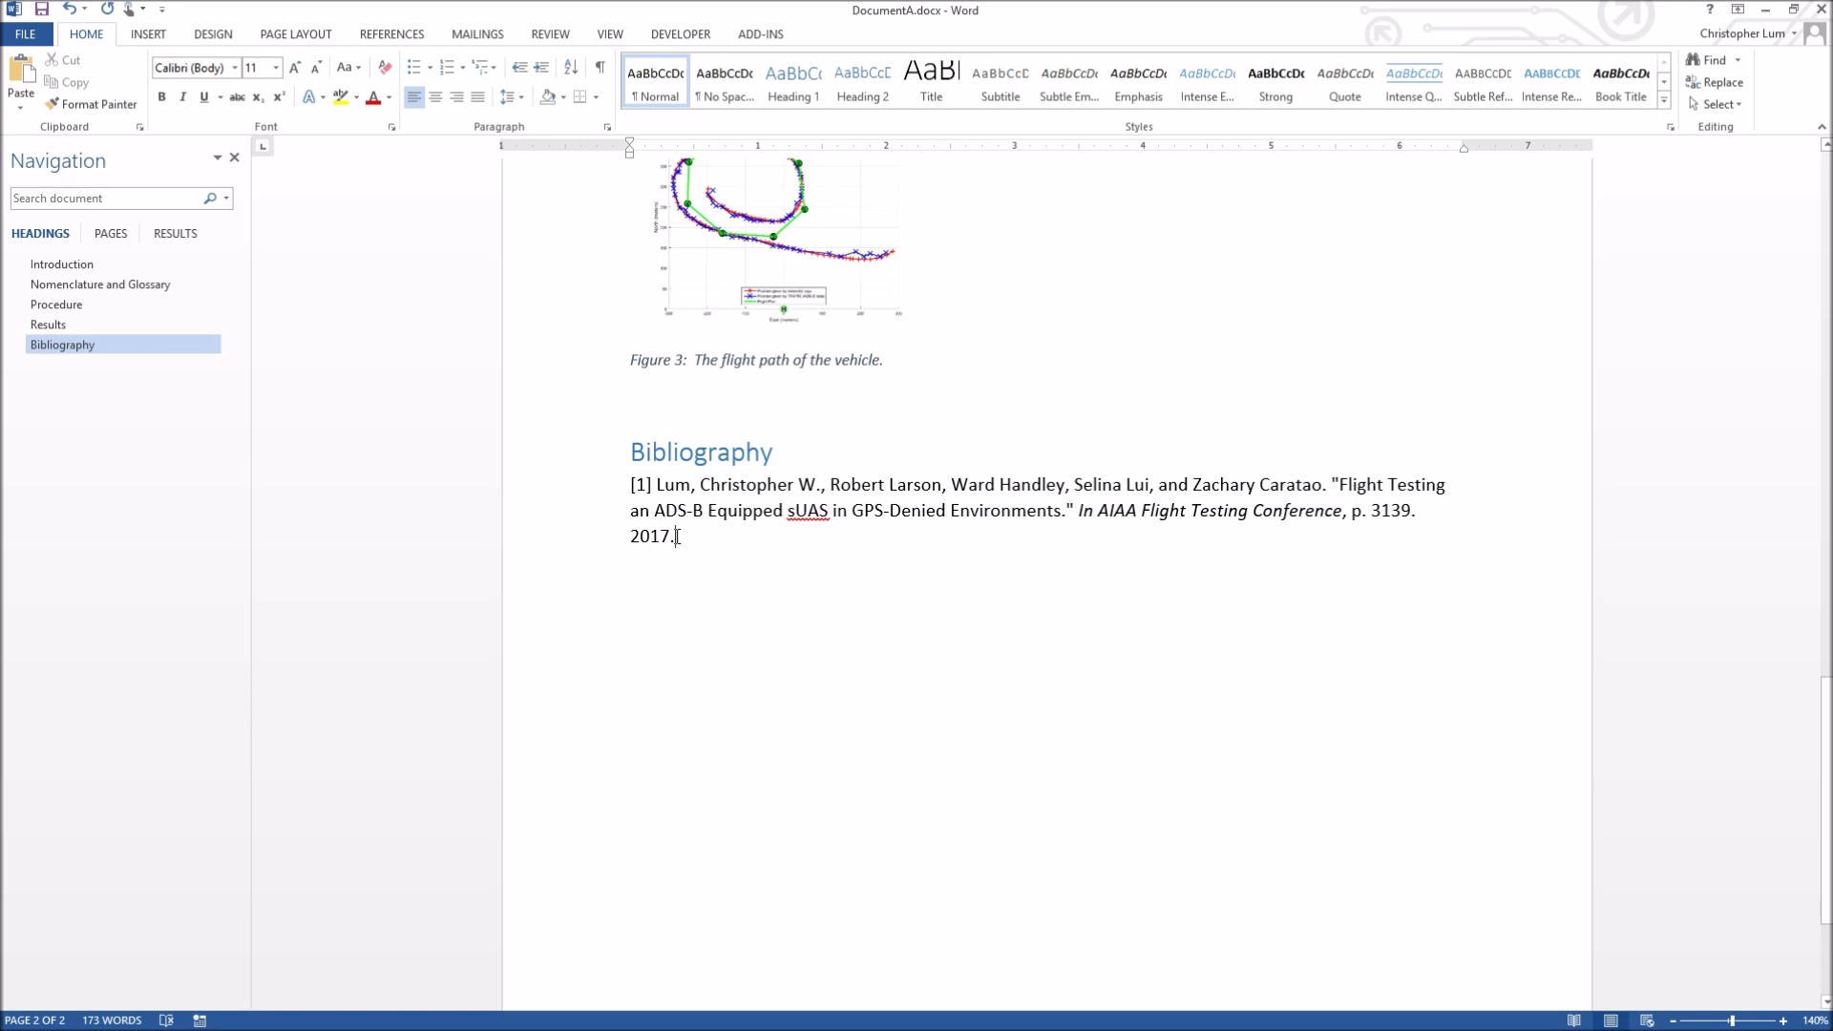
pyautogui.moveTo(674, 549); pyautogui.dragTo(613, 487)
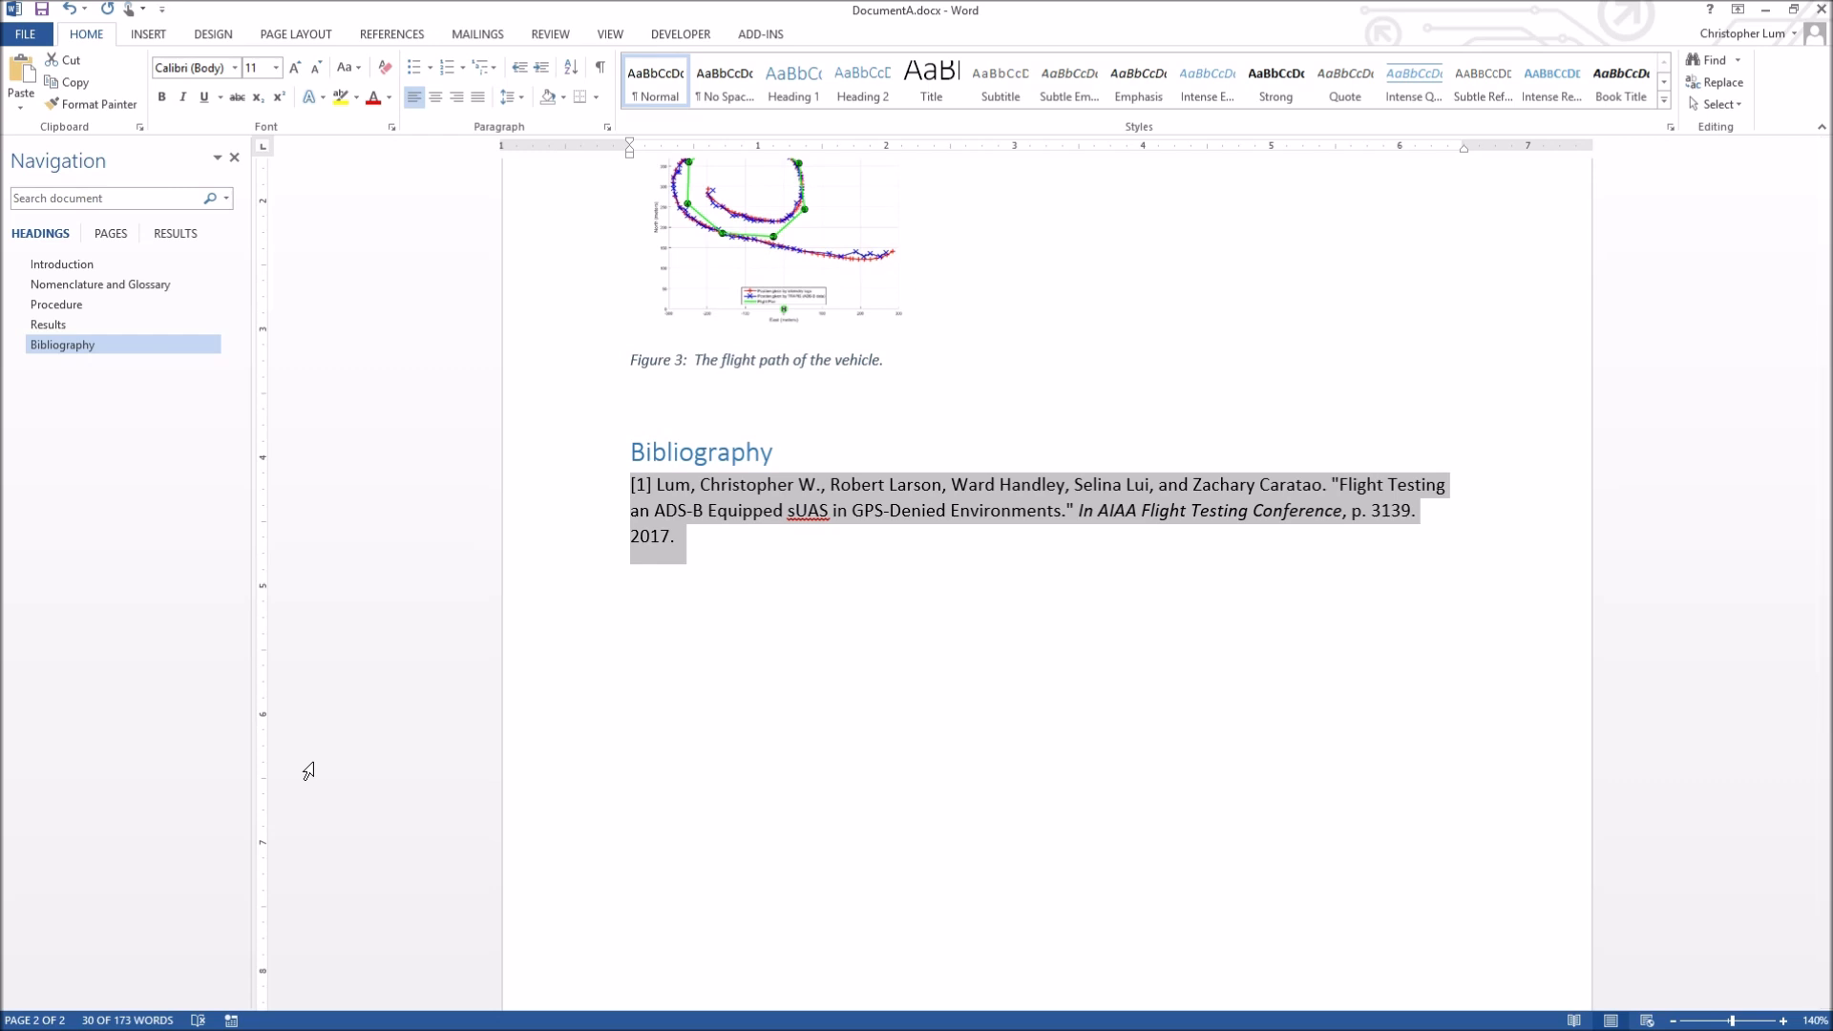
pyautogui.click(689, 545)
pyautogui.moveTo(689, 545); pyautogui.dragTo(607, 447)
pyautogui.press('Delete')
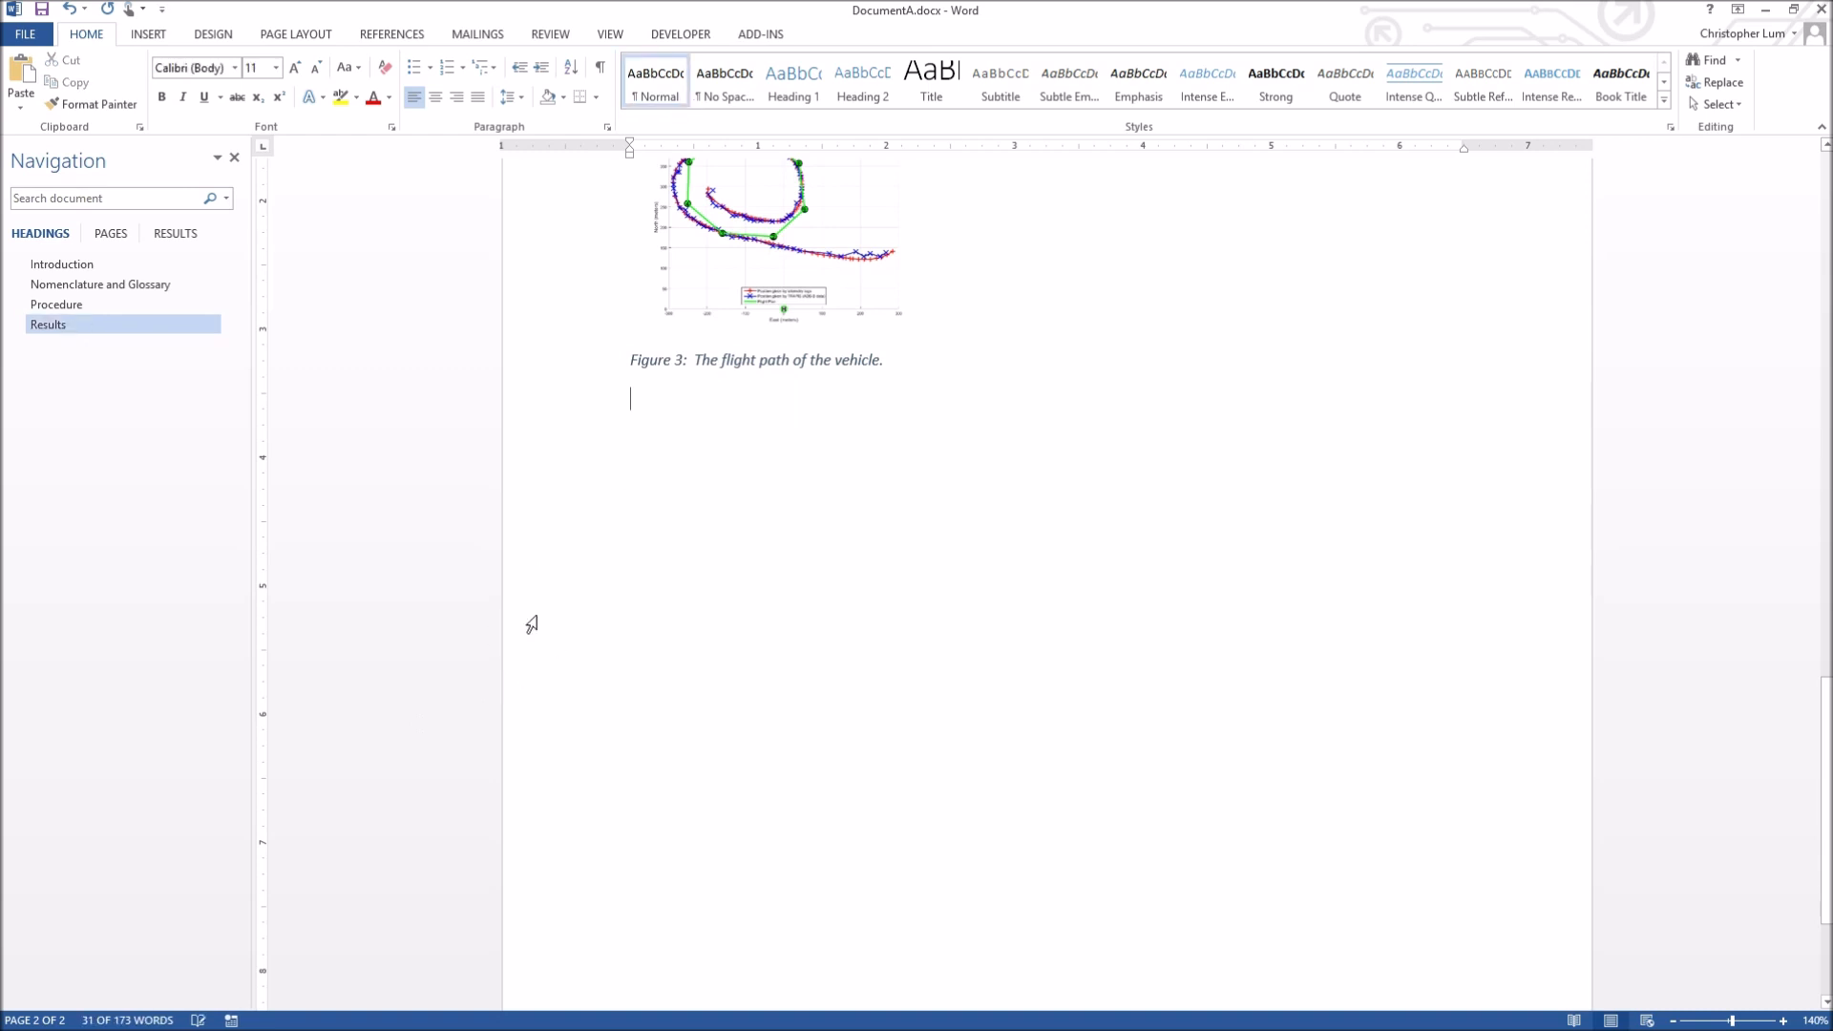
# Remove the manual citation number [1] from the end of the payload sentence, keeping the period
pyautogui.scroll(15, 532, 625)
pyautogui.click(1424, 621)
pyautogui.press('BackSpace')
pyautogui.press('BackSpace')
pyautogui.press('BackSpace')
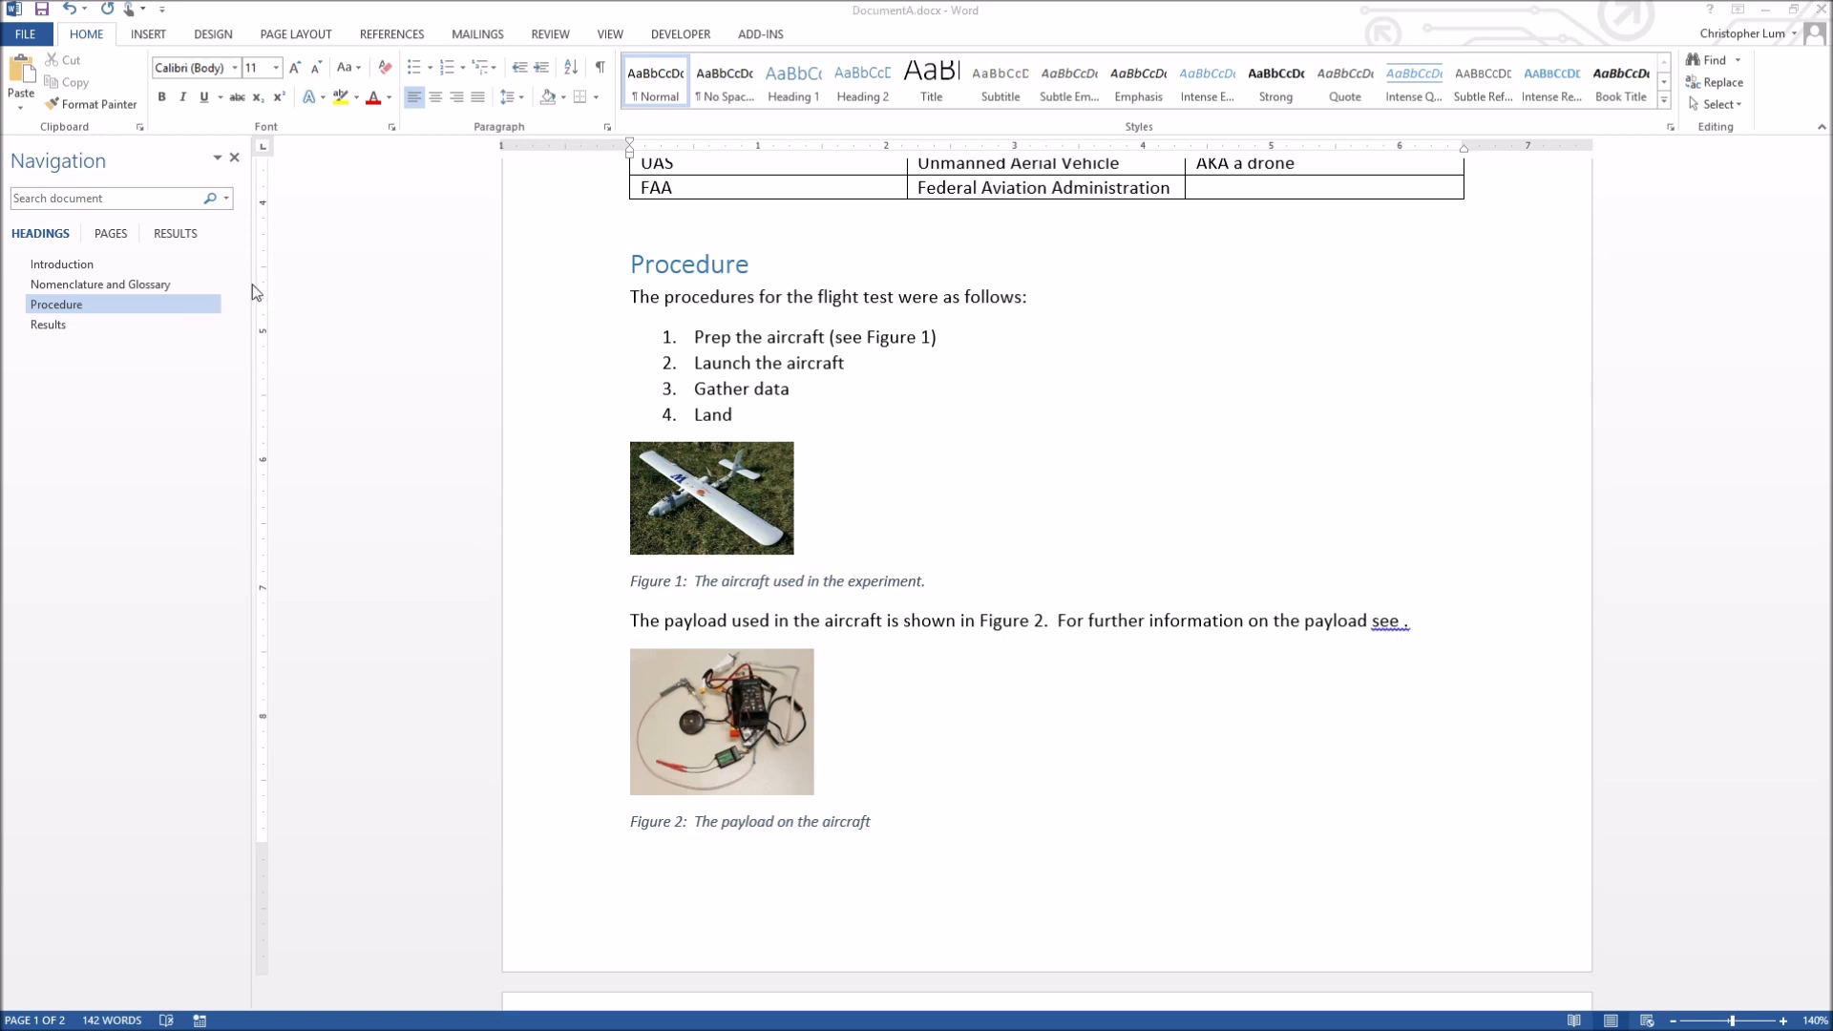
# Arrange the Google Scholar citation window and the Word document side by side, and open Word's Source Manager
pyautogui.click(388, 36)
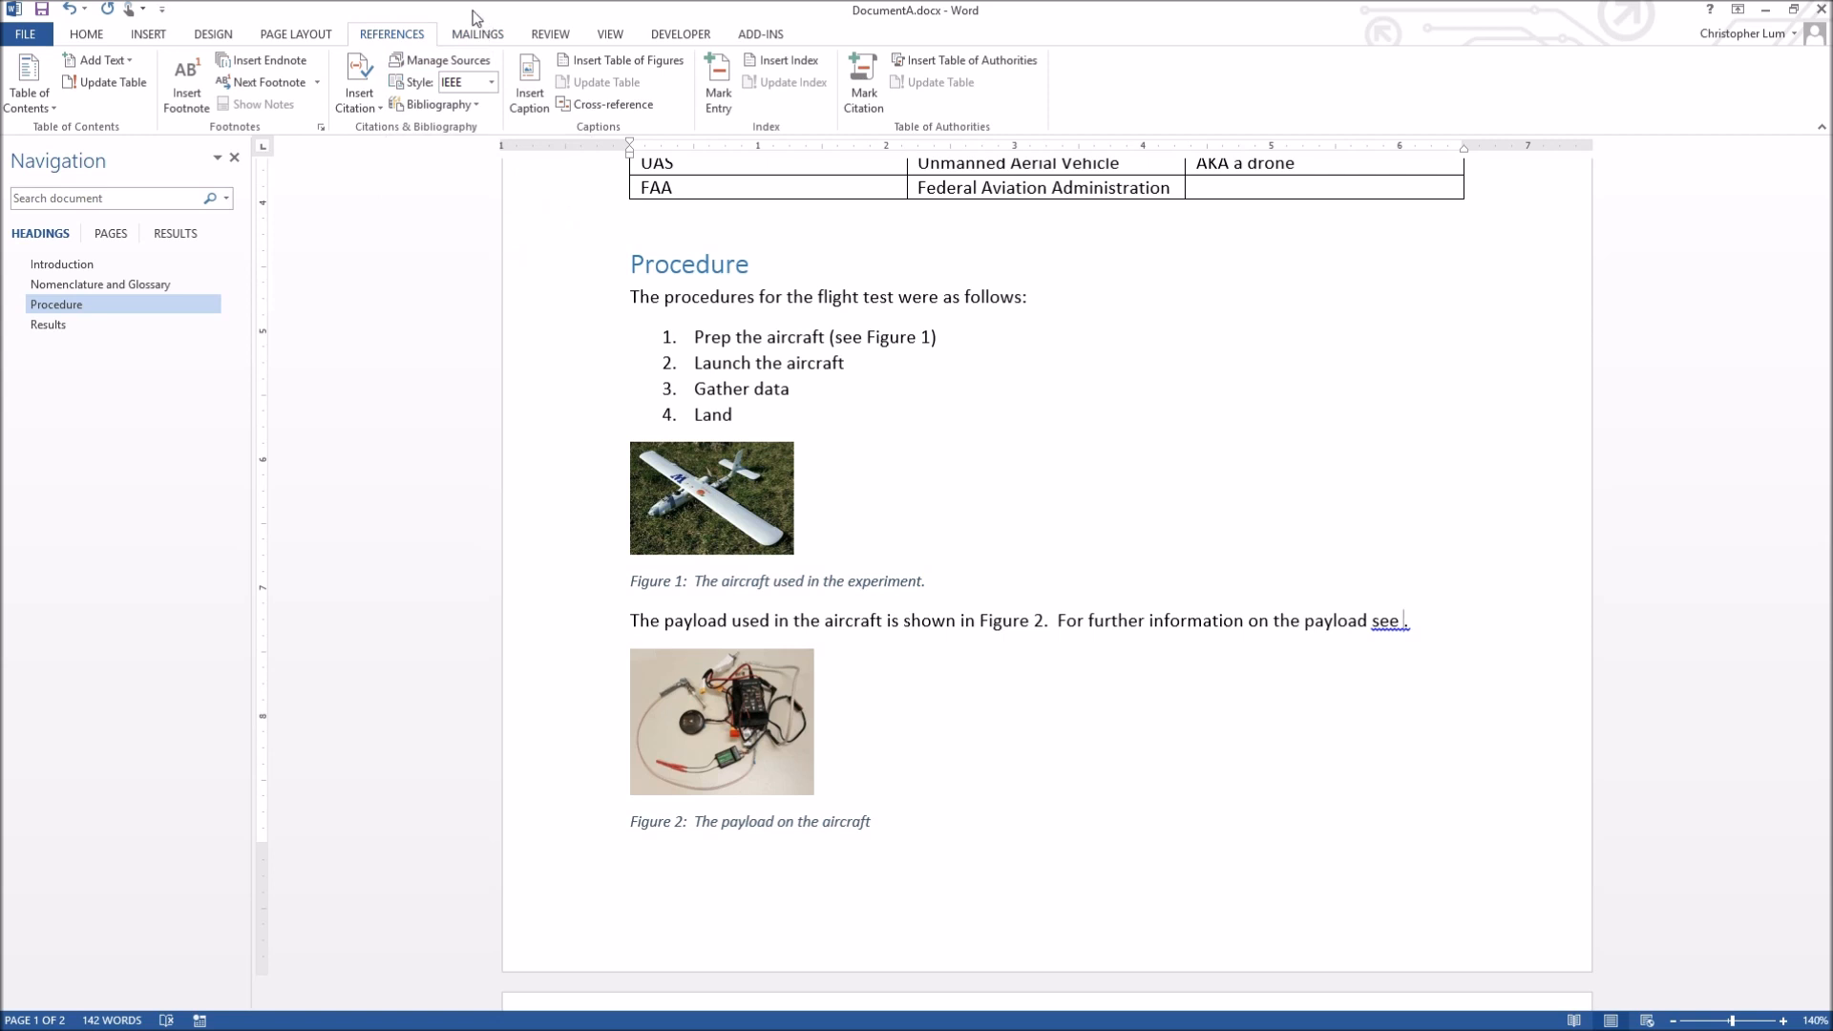
pyautogui.press('super+Right')
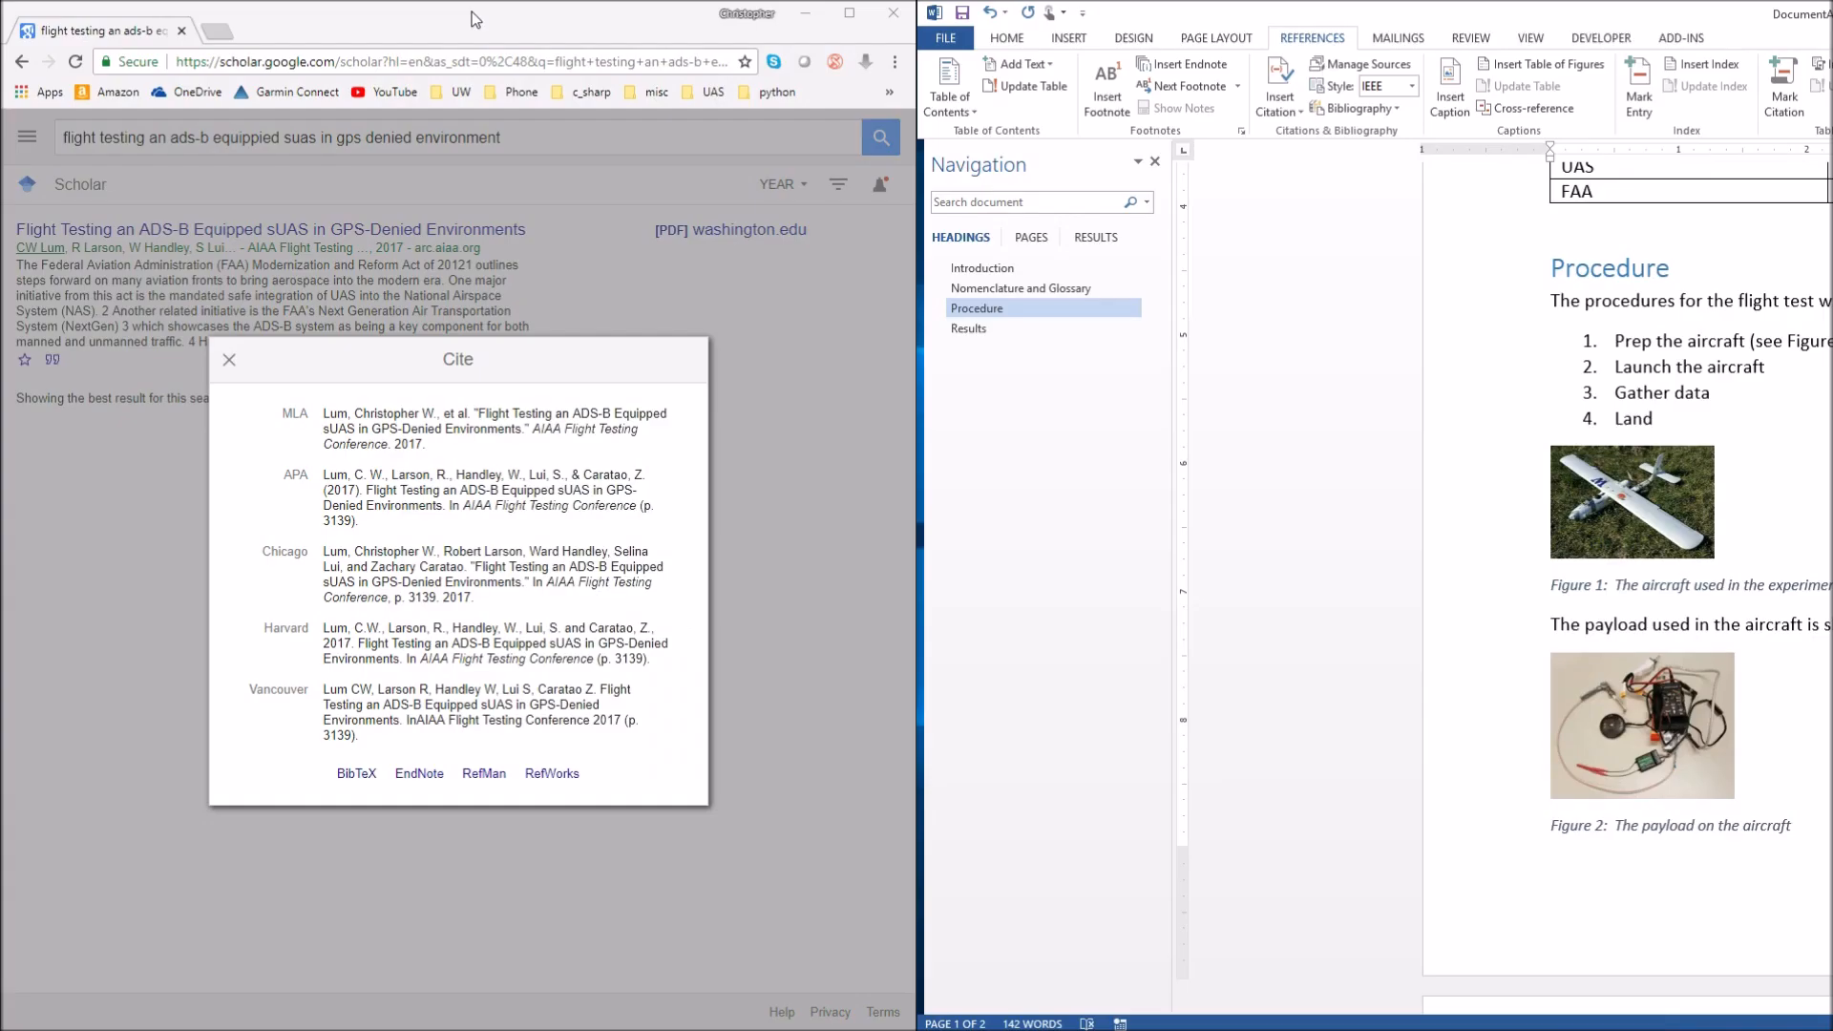
pyautogui.click(409, 33)
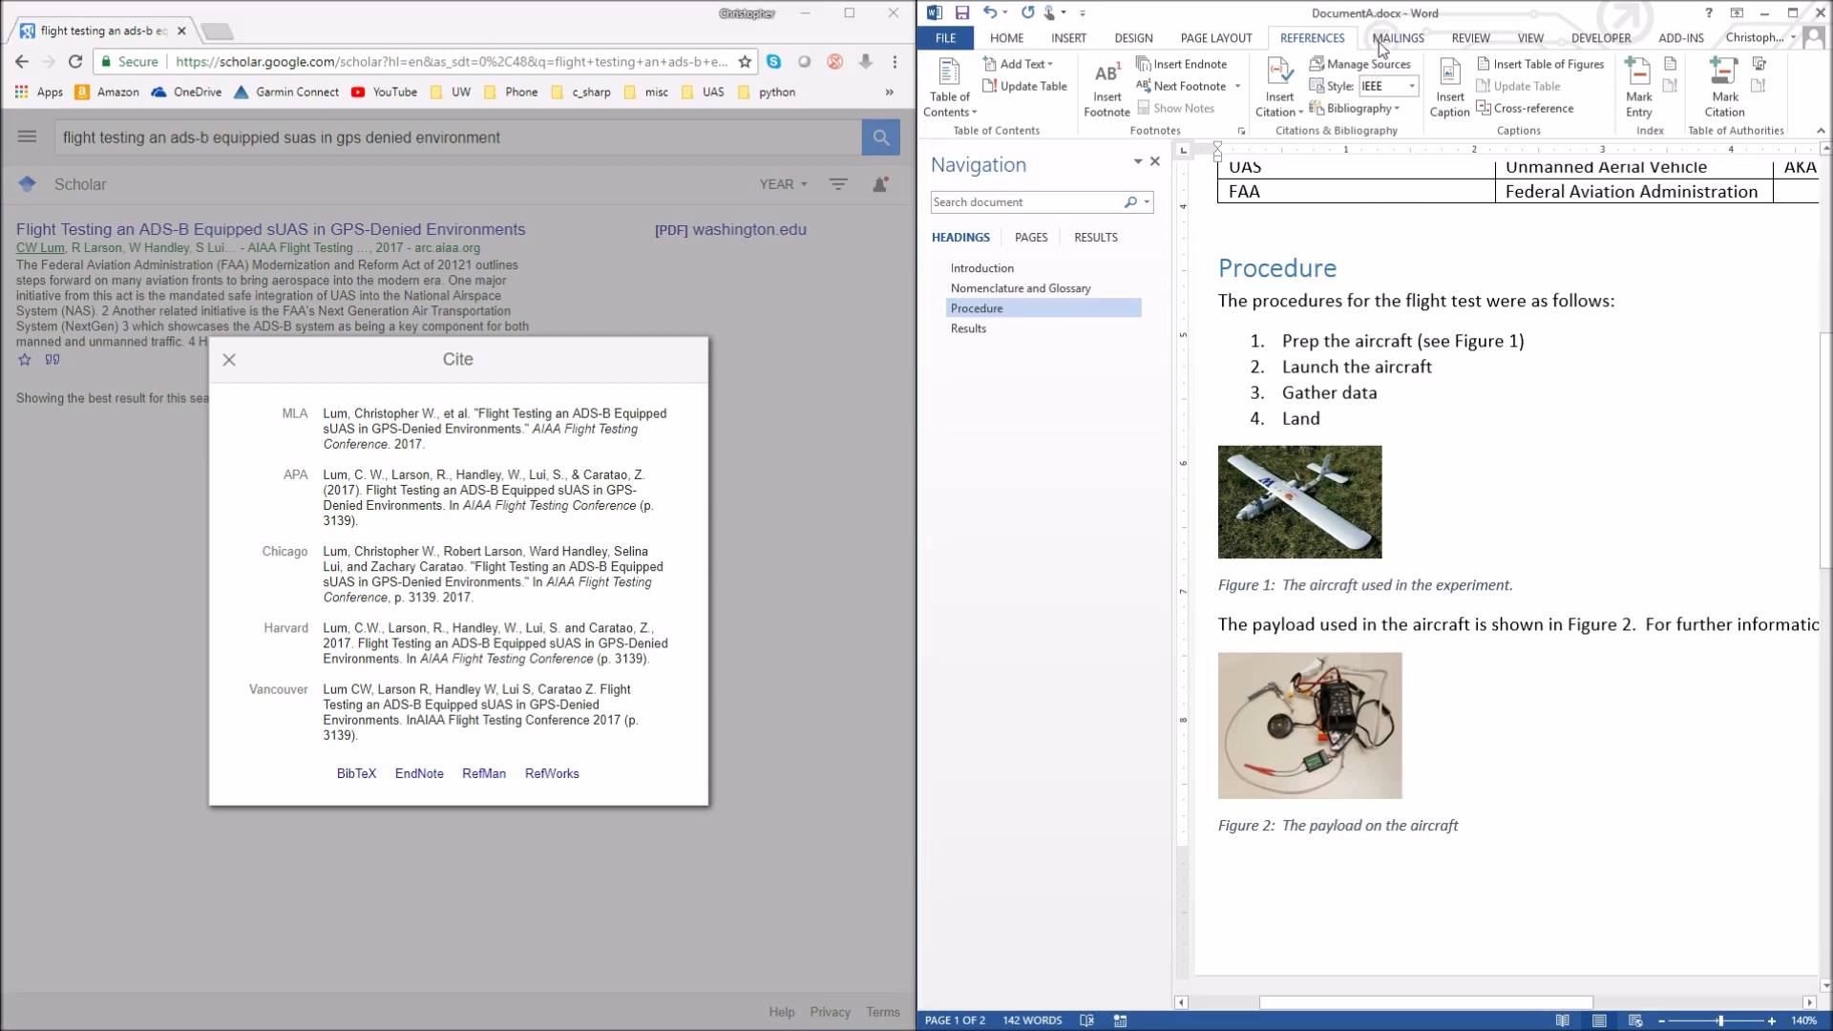
pyautogui.click(1369, 67)
pyautogui.click(1369, 67)
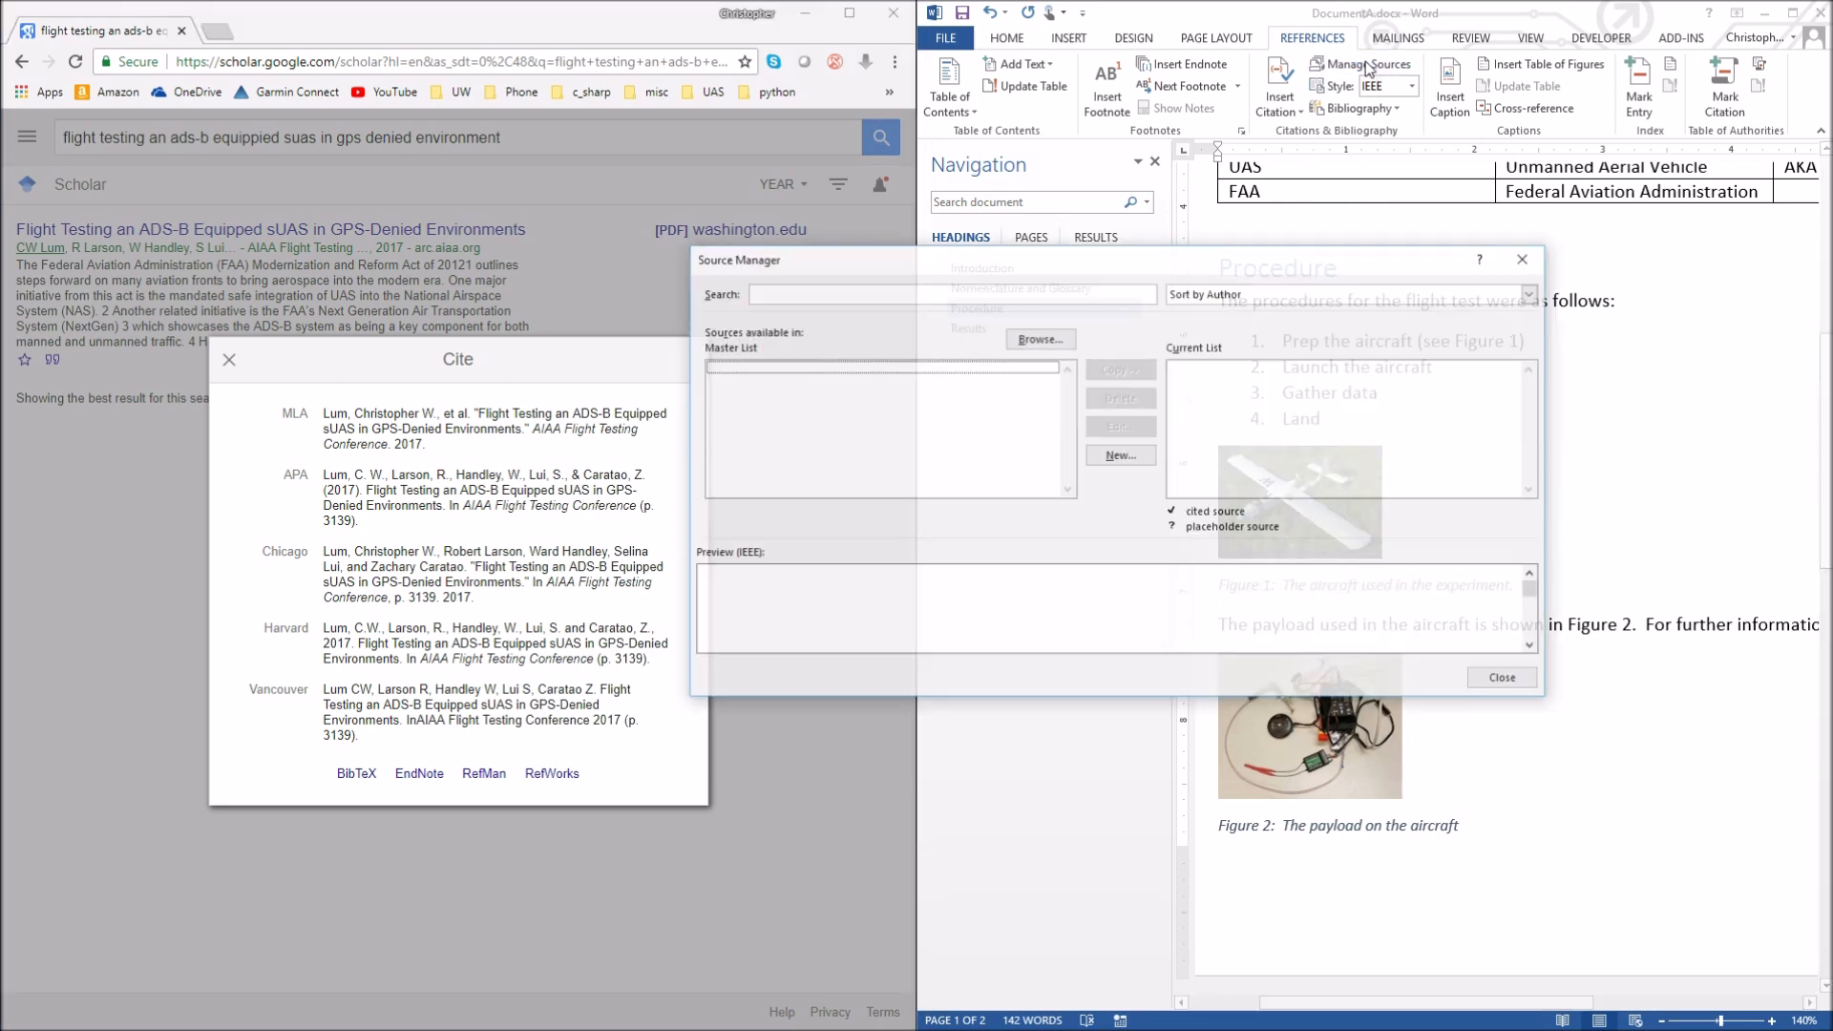
# Start a new source in the Source Manager with Conference Proceedings as its type
pyautogui.moveTo(959, 272); pyautogui.dragTo(1217, 163)
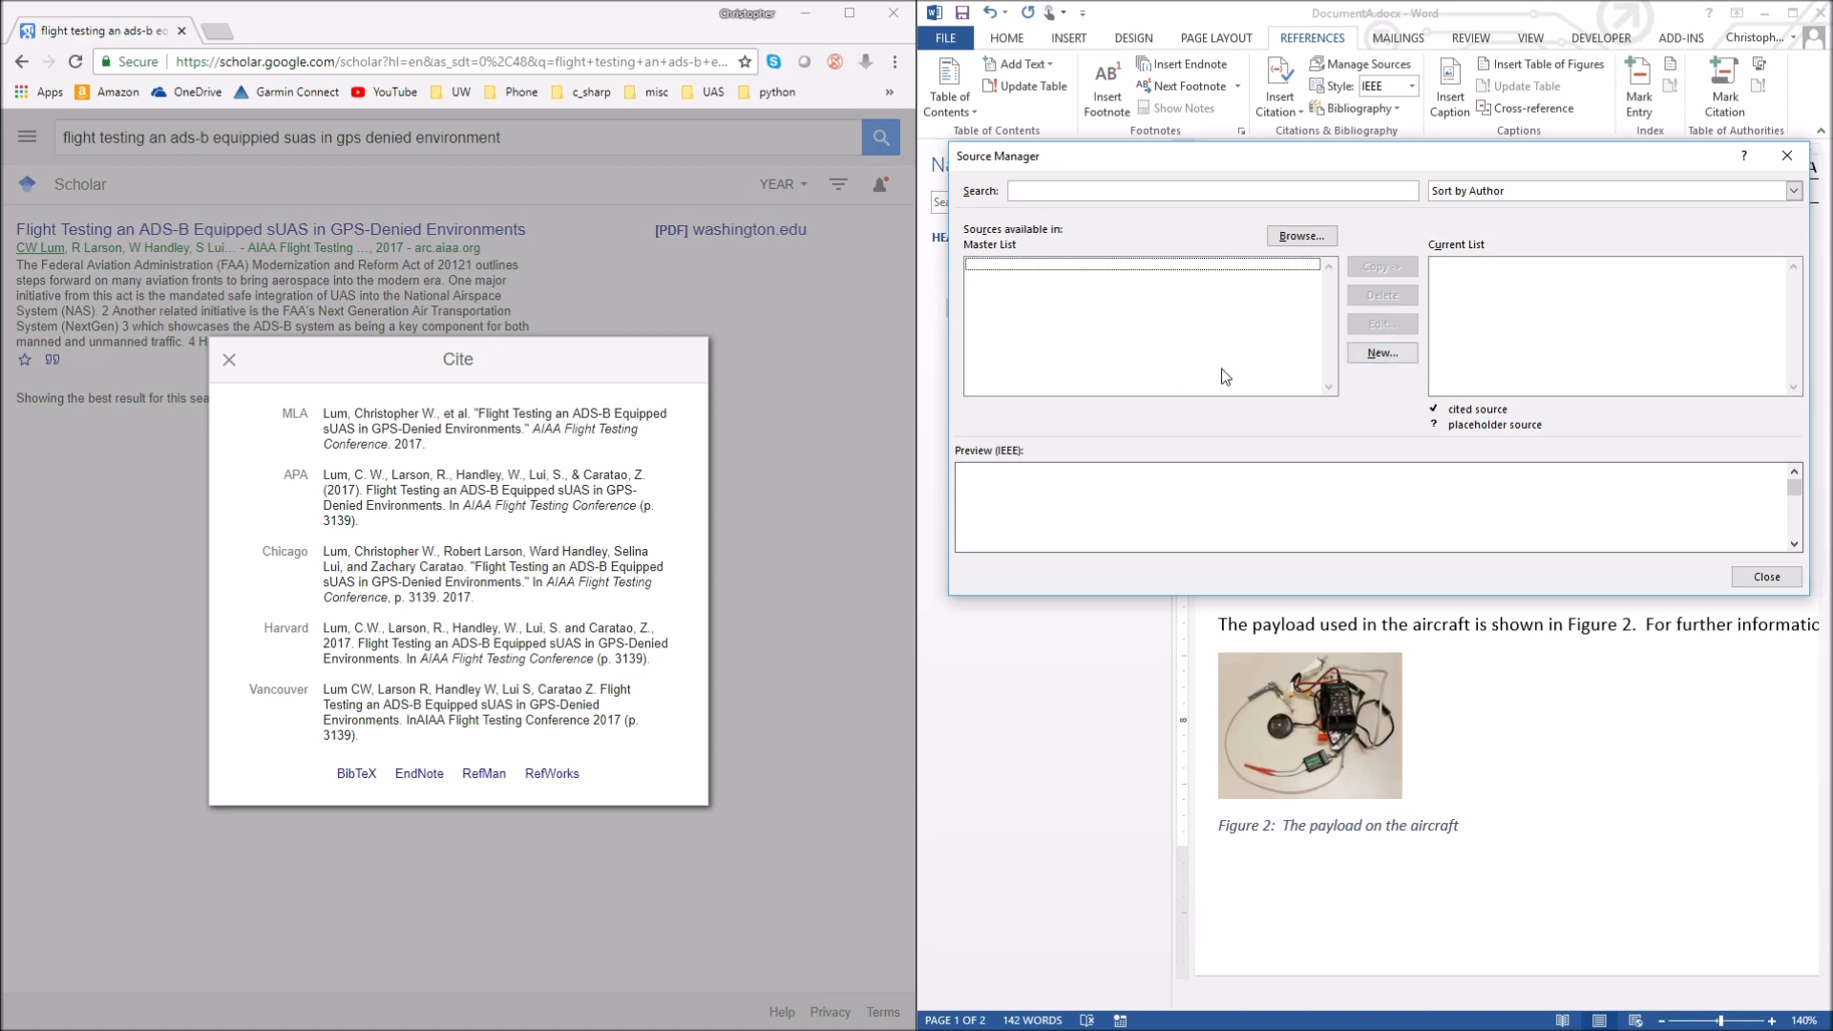
pyautogui.click(1382, 353)
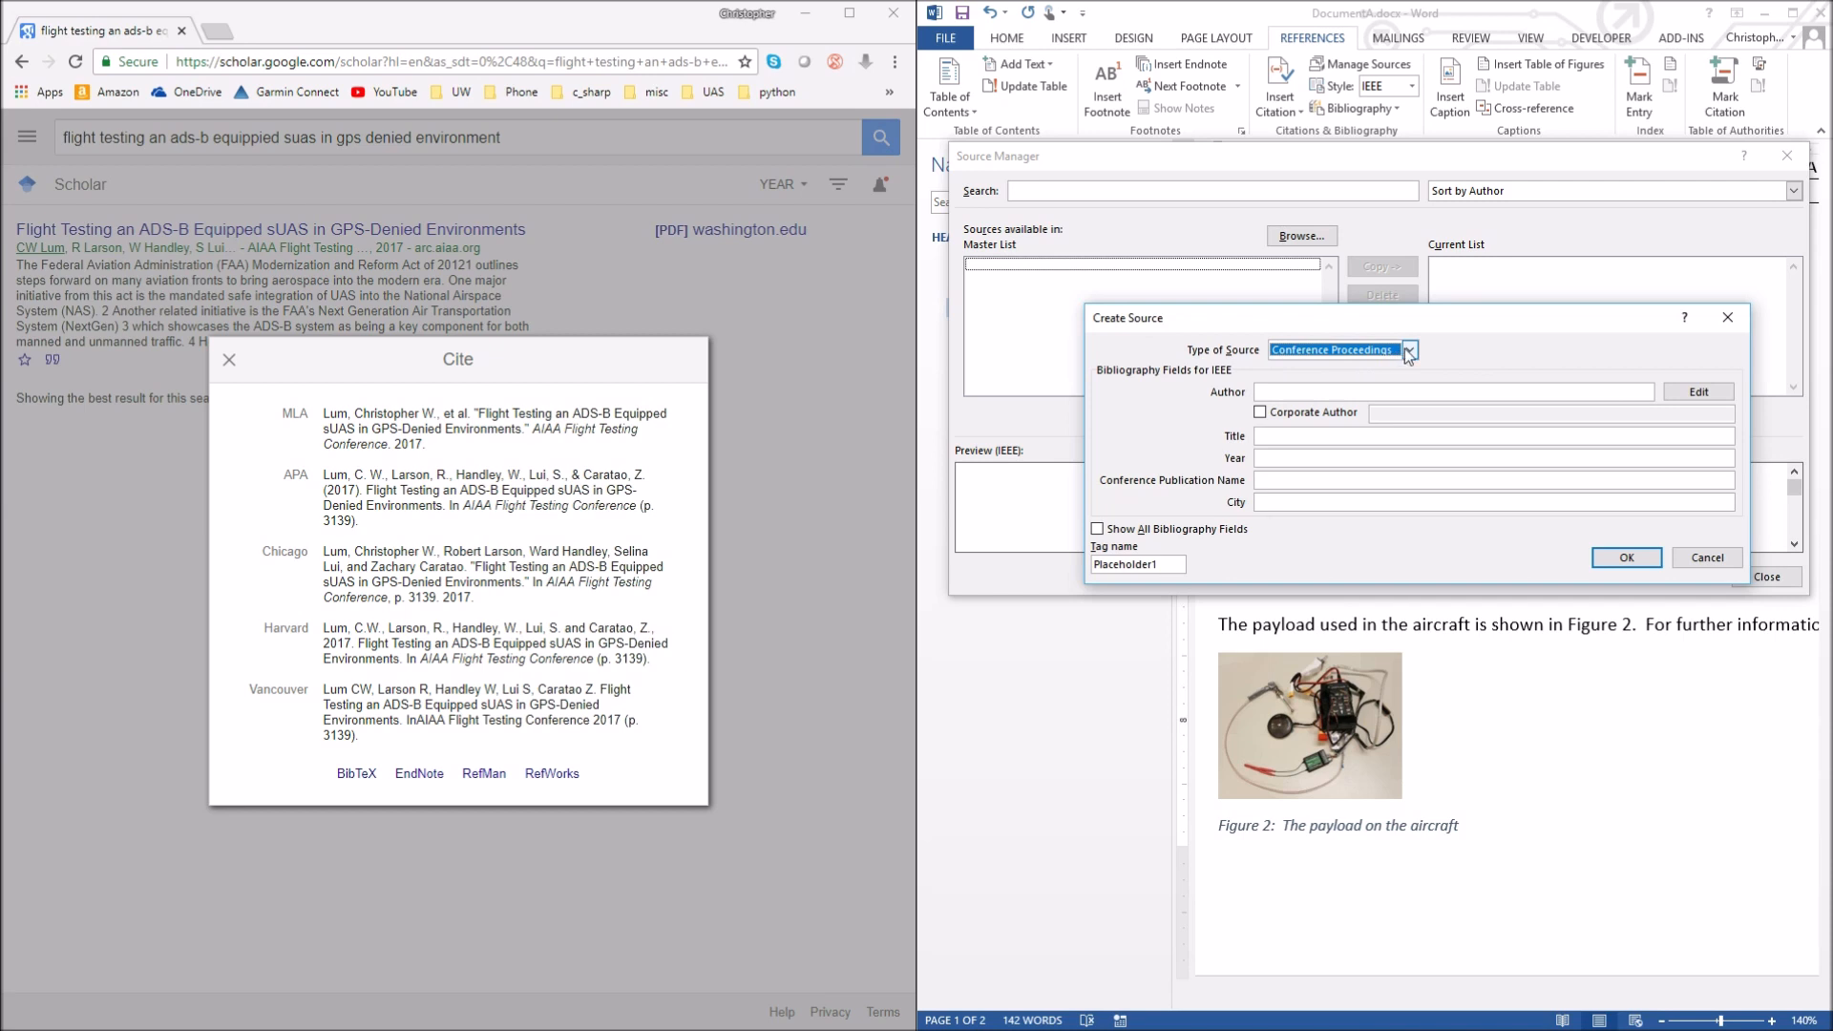
pyautogui.click(1411, 349)
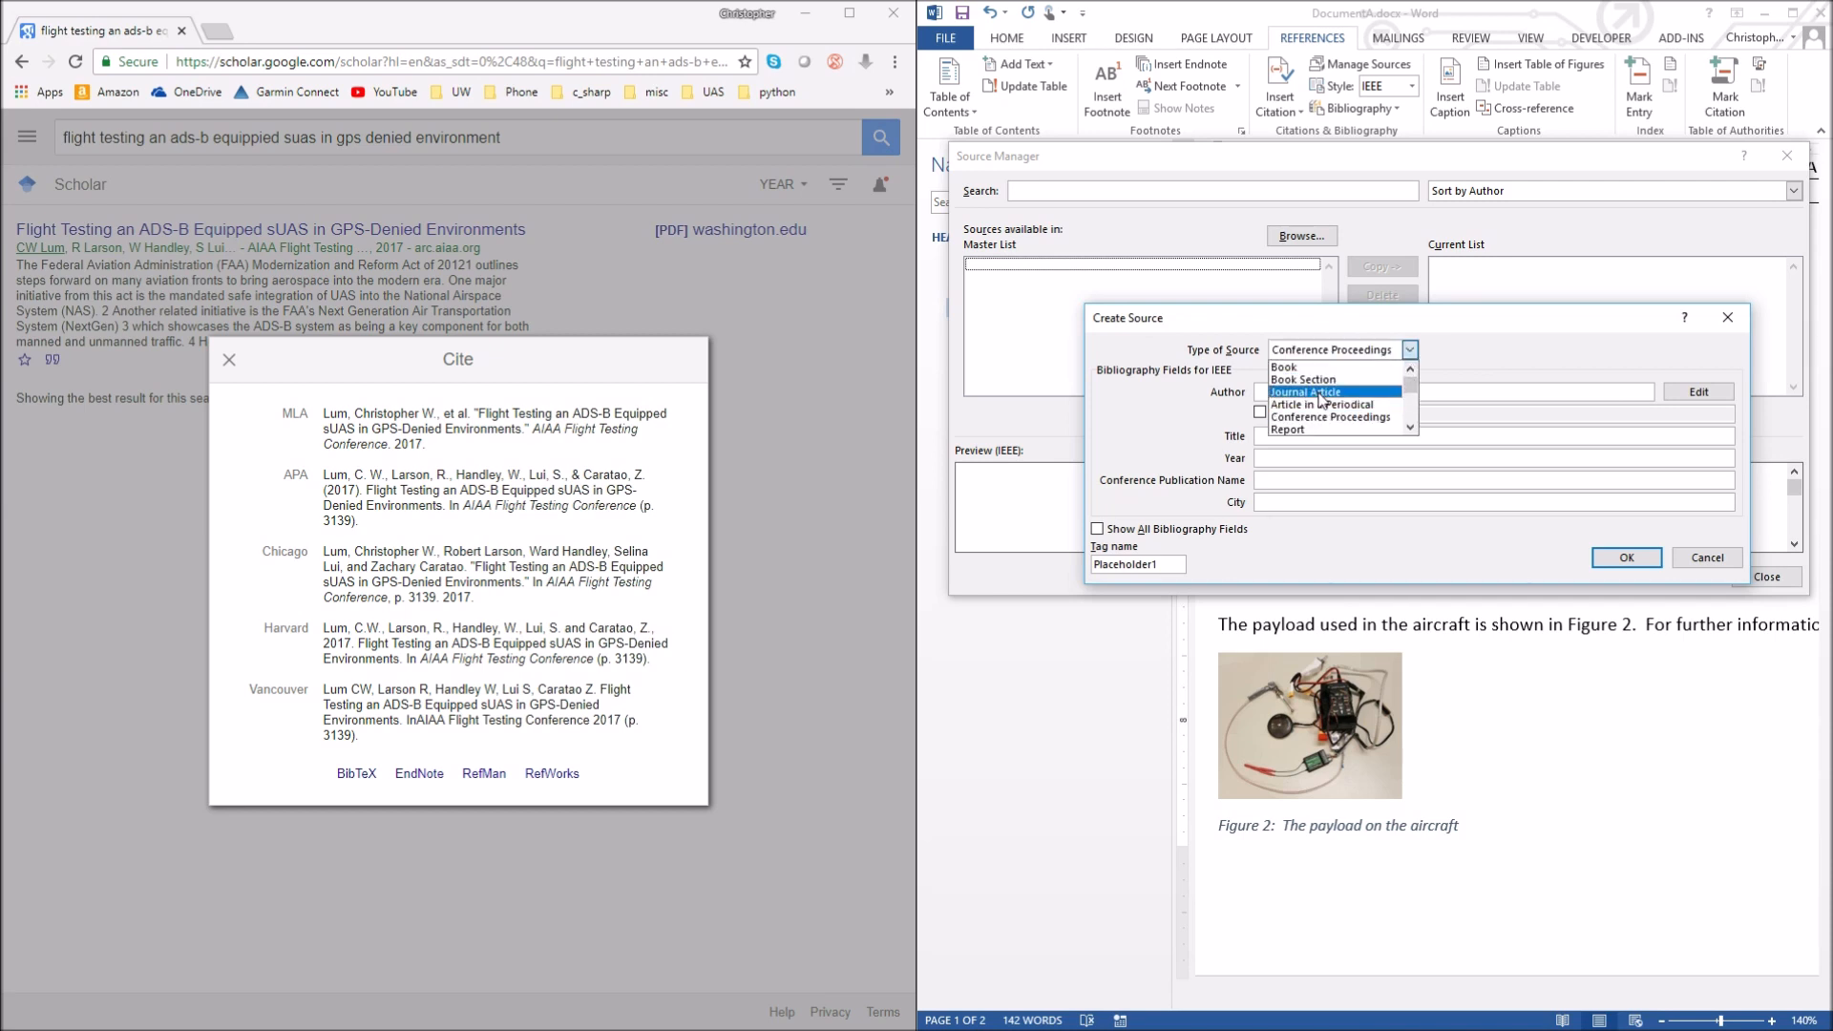
pyautogui.scroll(-3, 1408, 428)
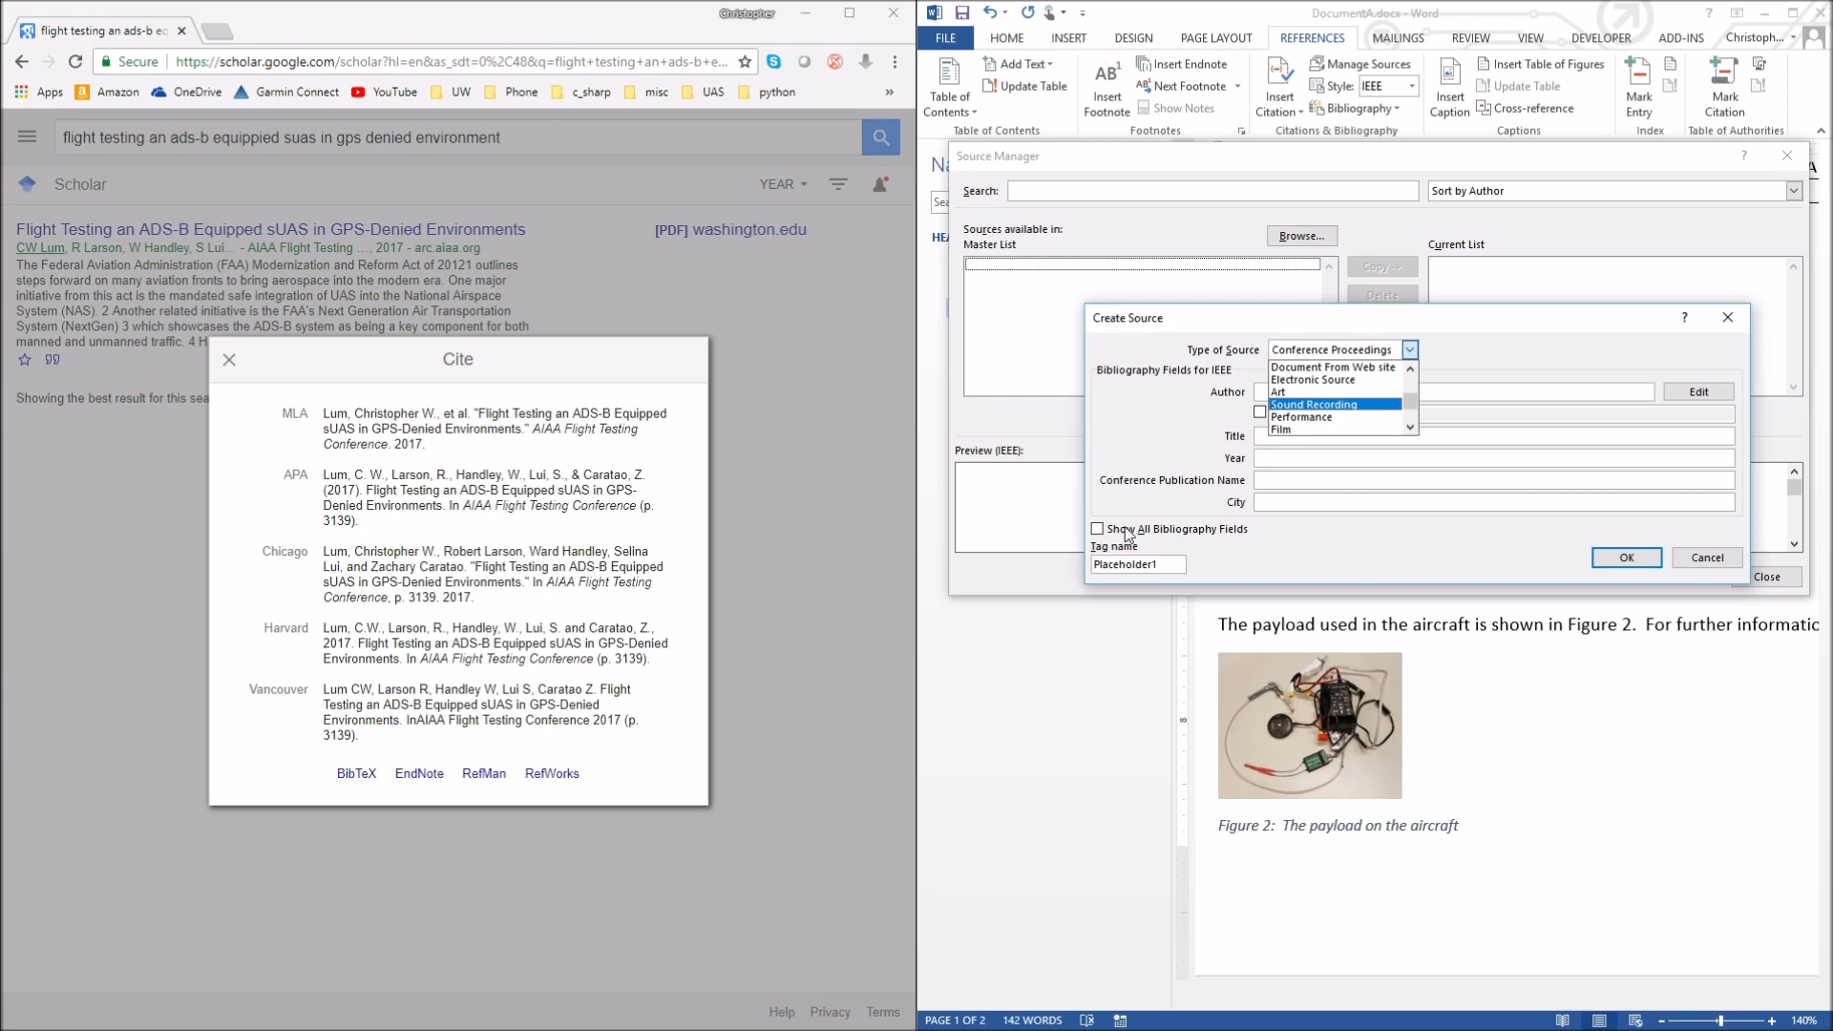
pyautogui.click(1410, 368)
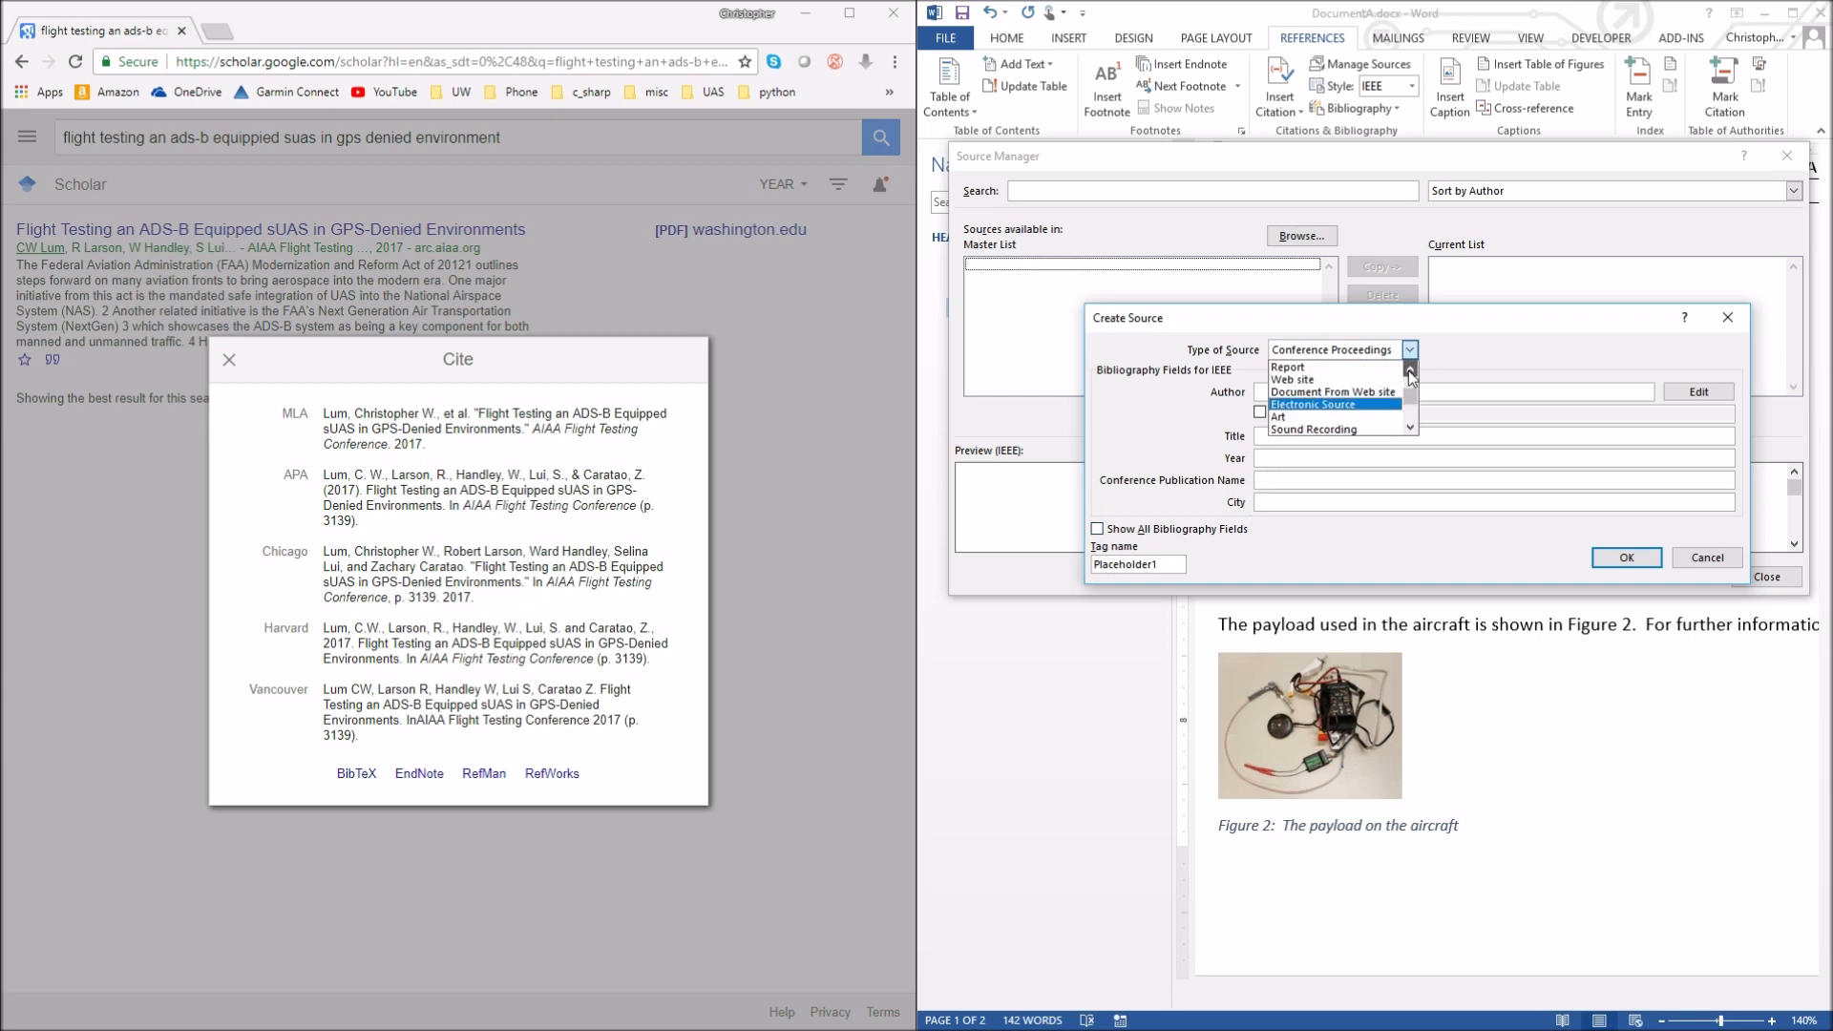
pyautogui.click(1410, 368)
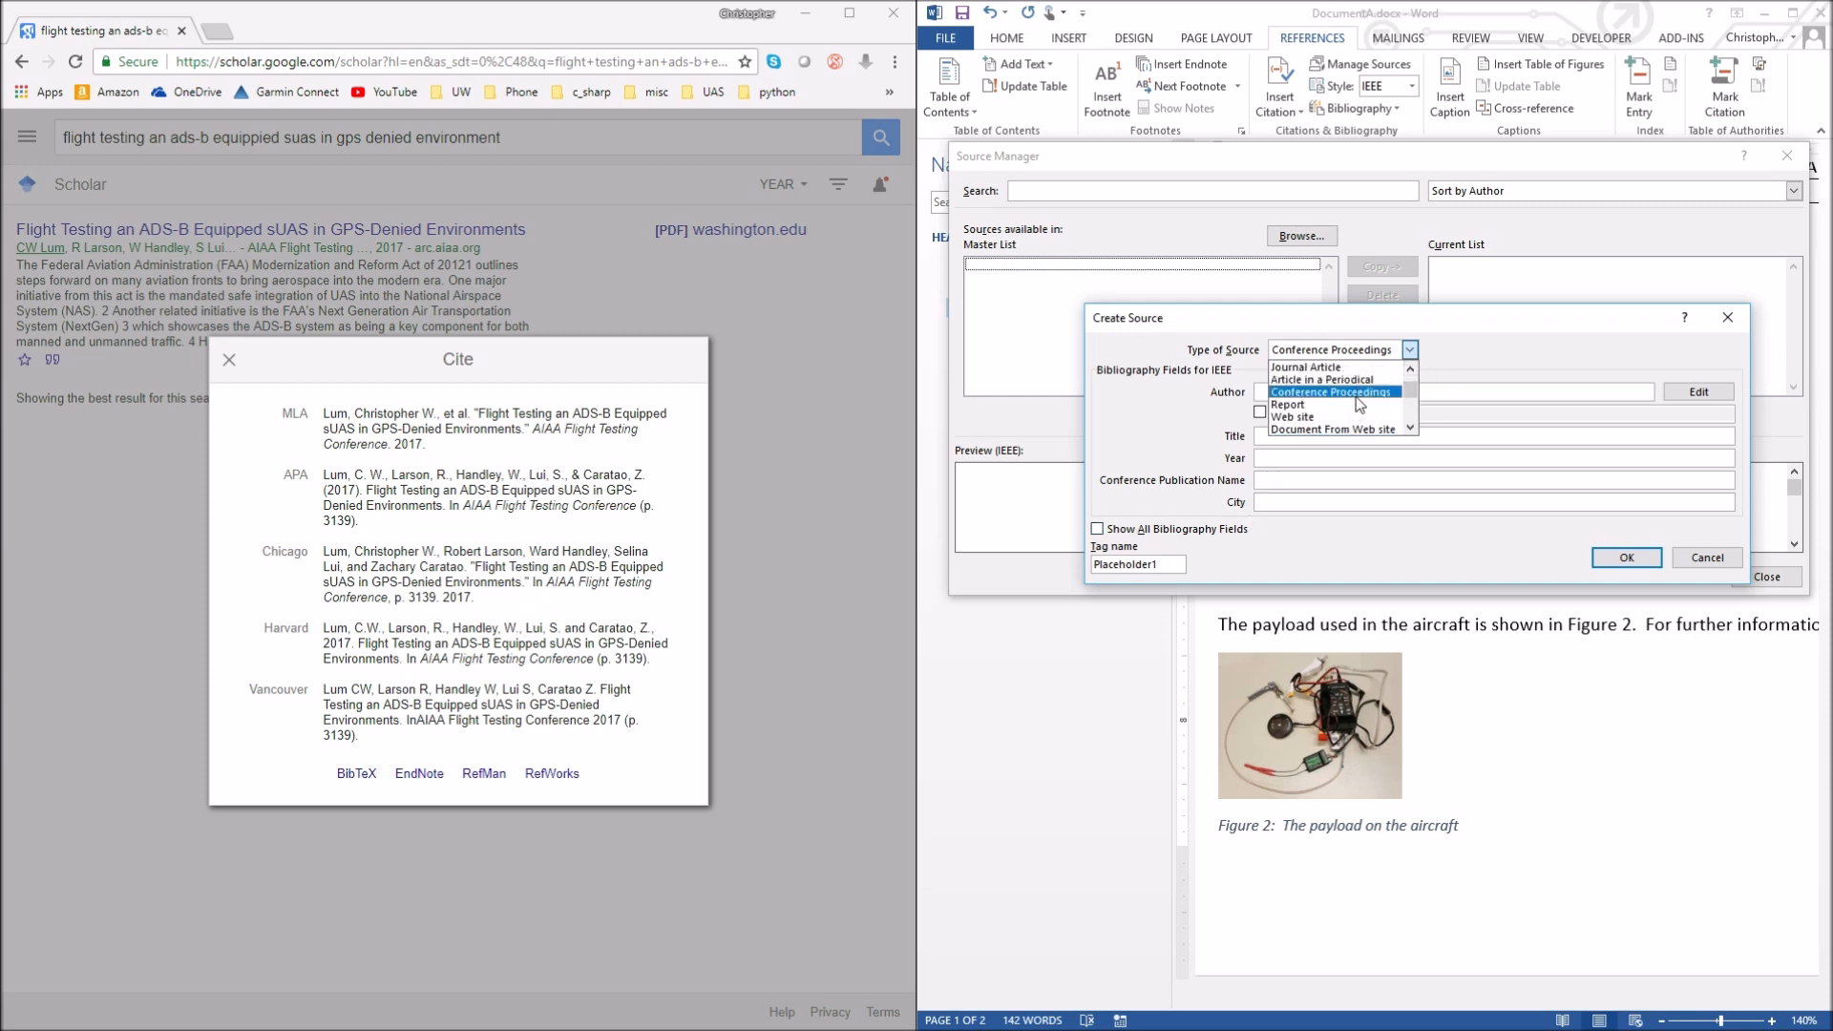
pyautogui.click(1357, 393)
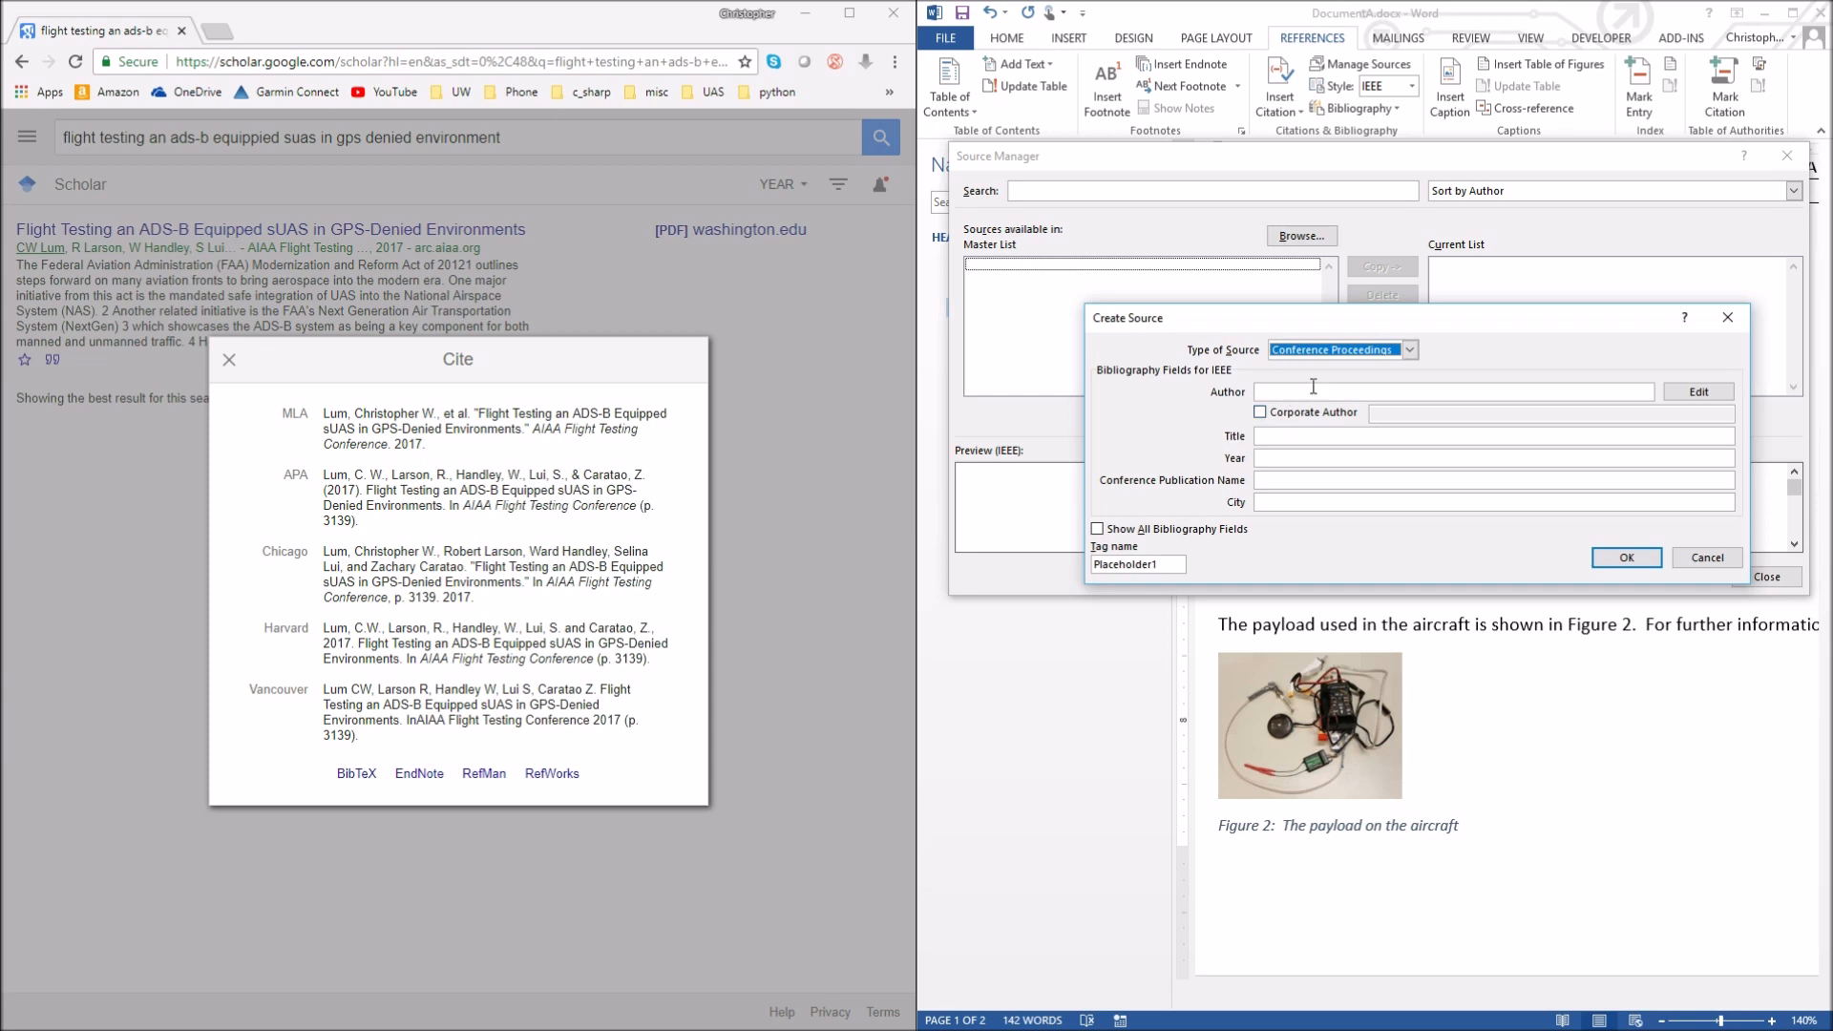
# Open the source's author name editor and add the first author's last and first name from the citation
pyautogui.click(1312, 389)
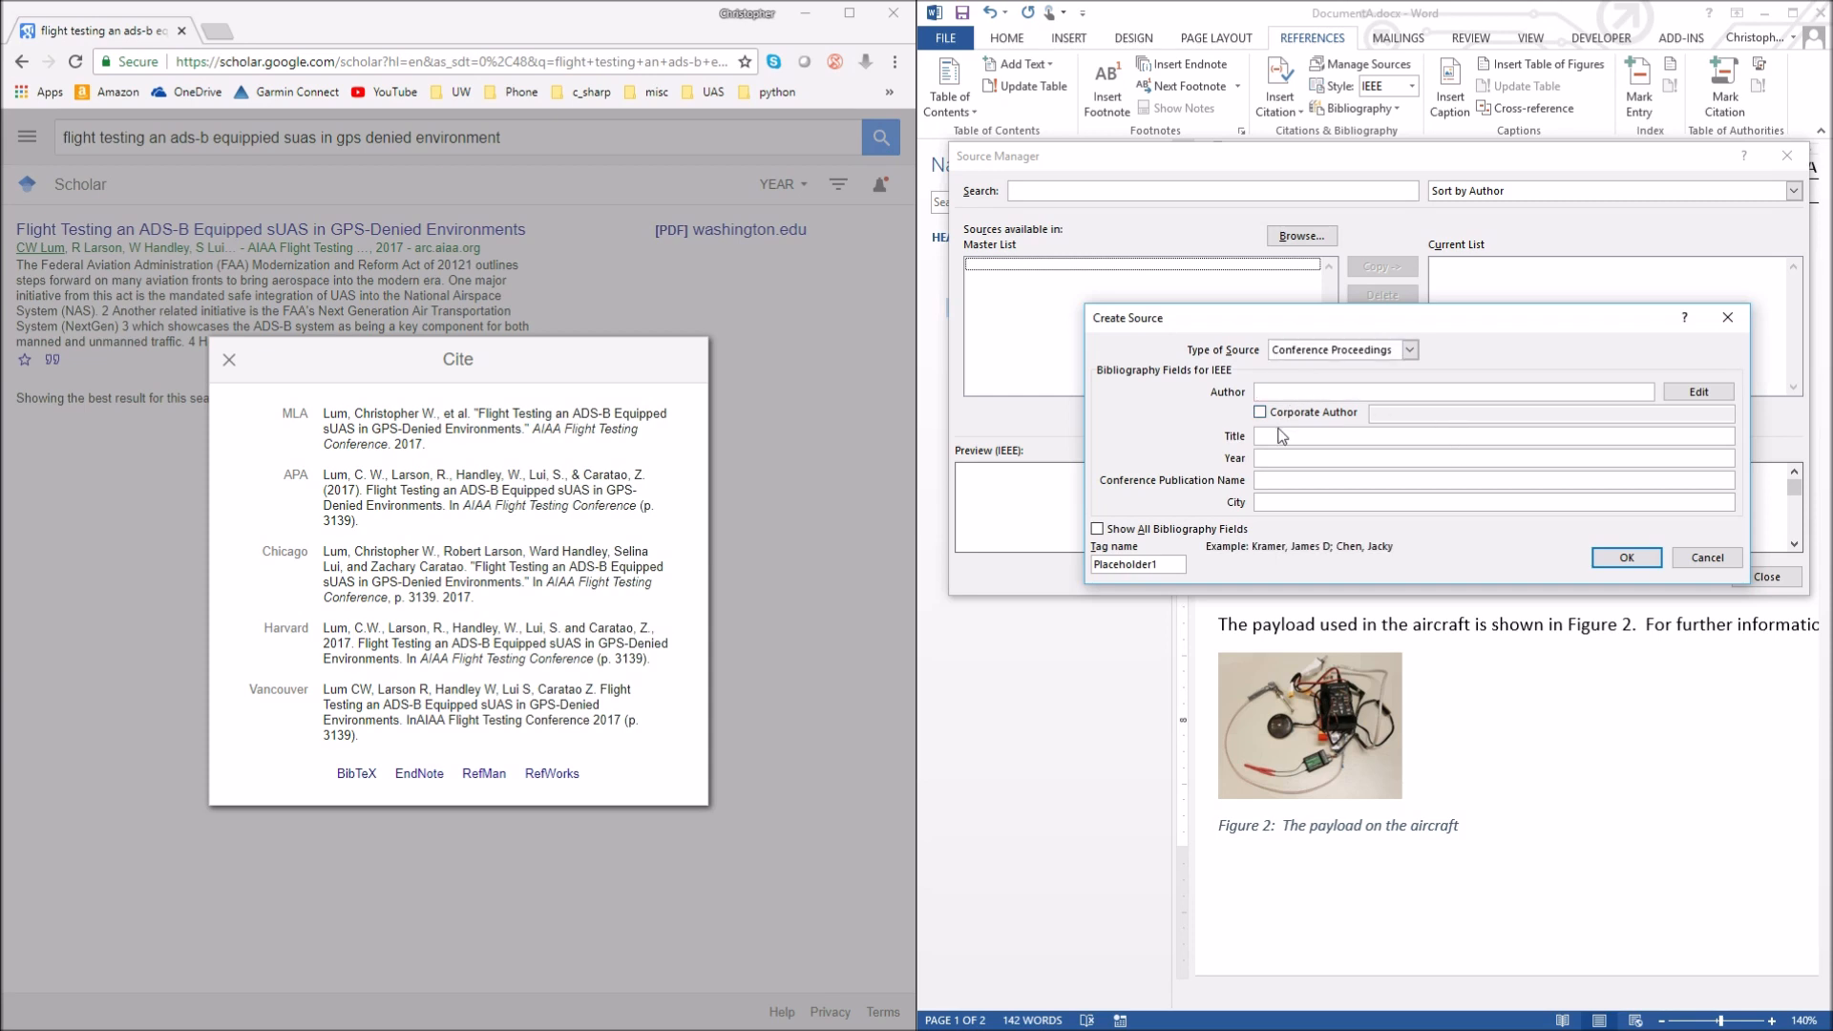
pyautogui.click(1686, 392)
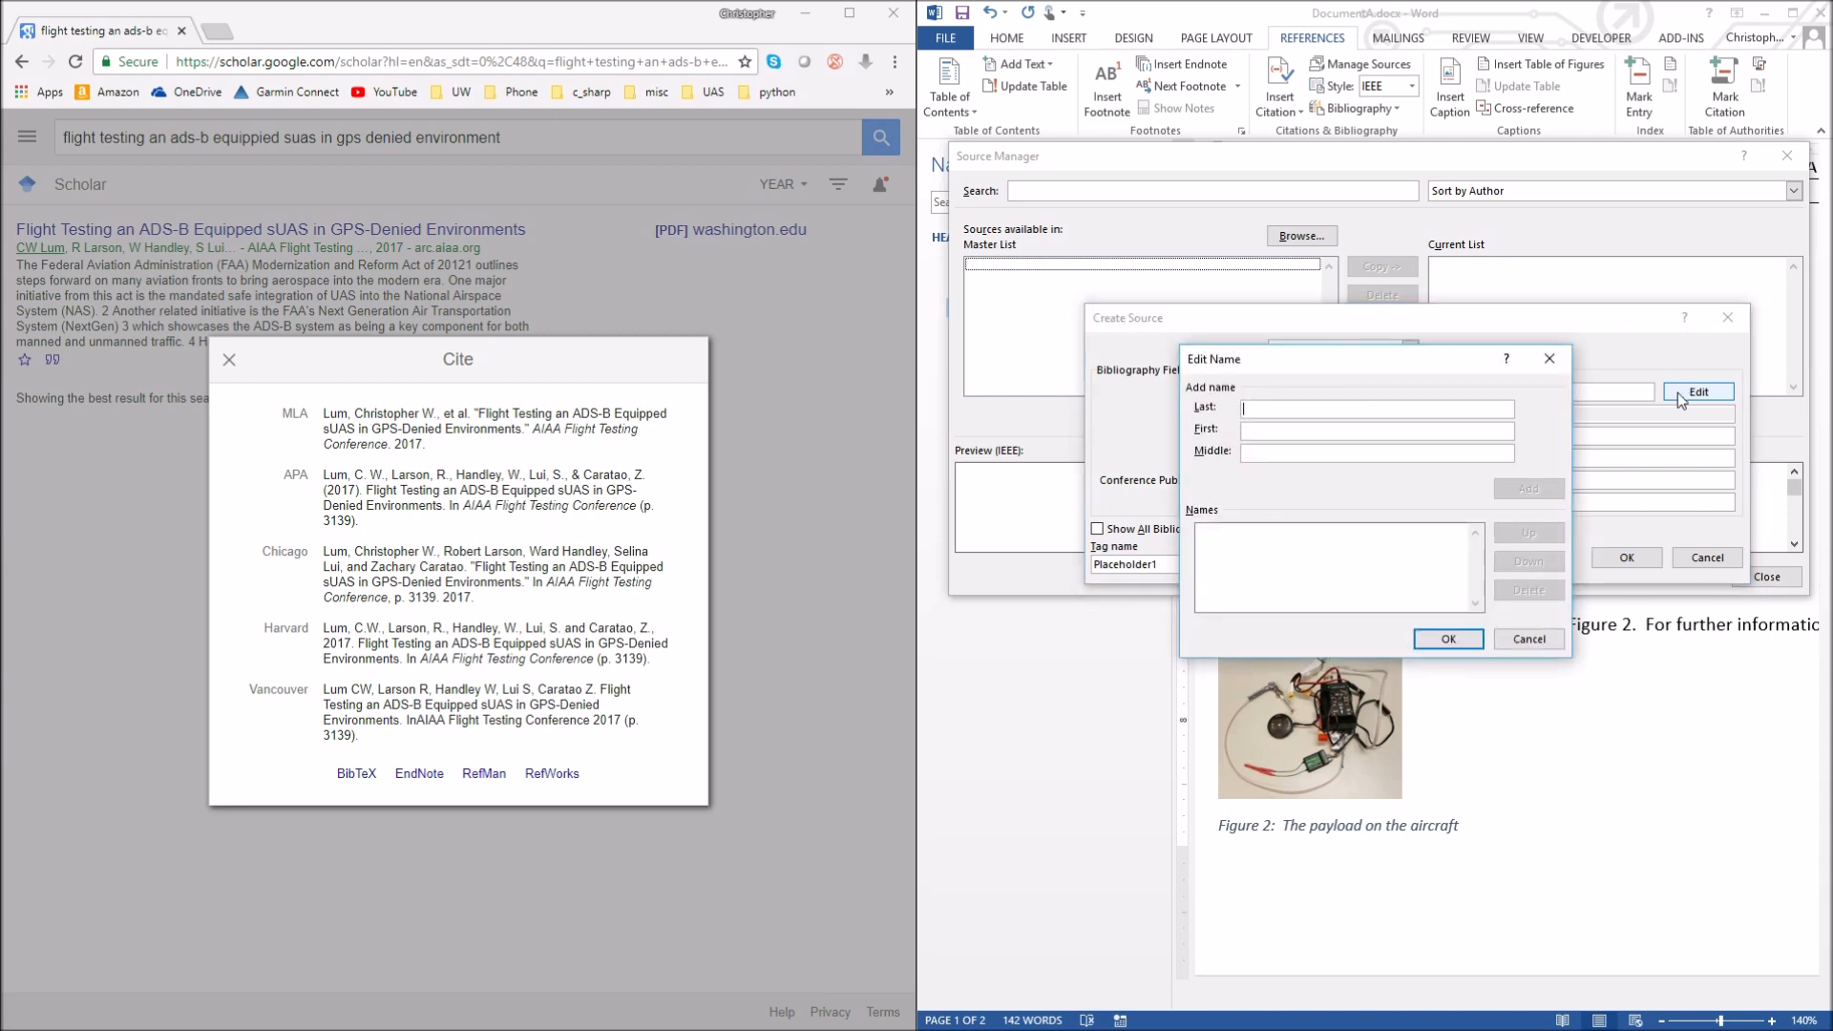
pyautogui.moveTo(1354, 361); pyautogui.dragTo(1203, 341)
pyautogui.write('LumChristopher')
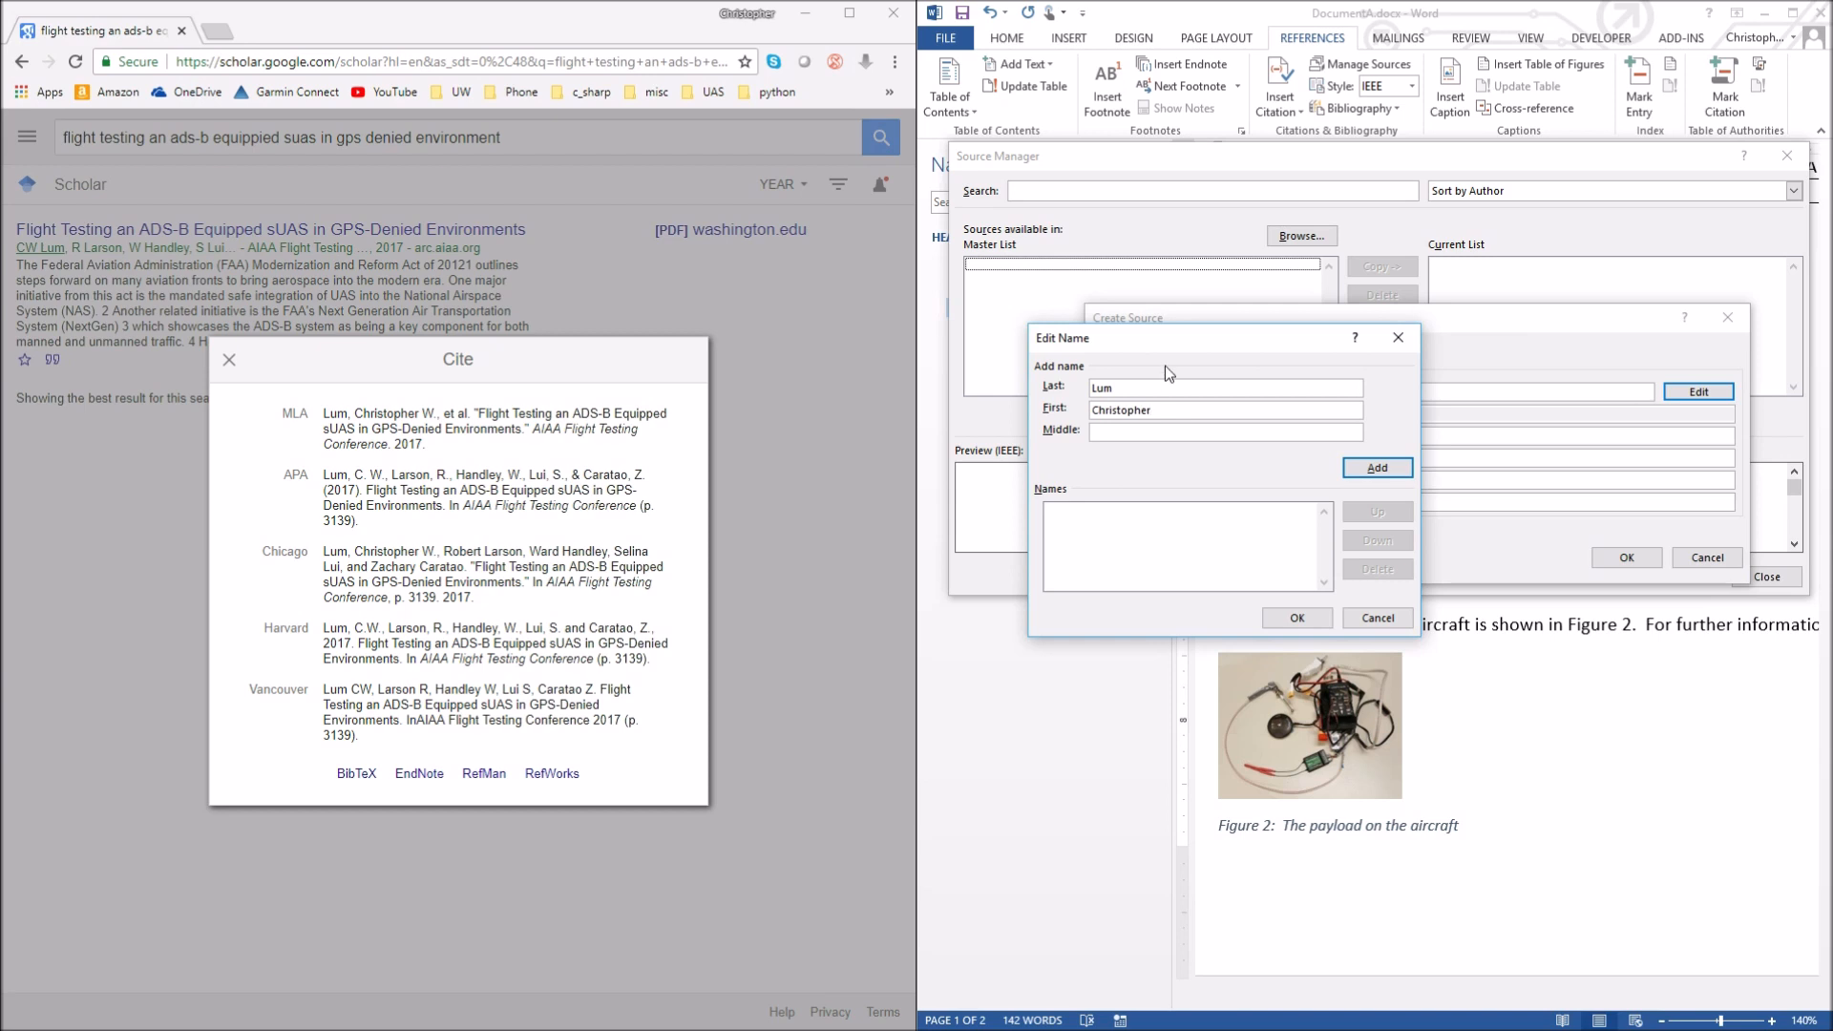
pyautogui.click(1377, 467)
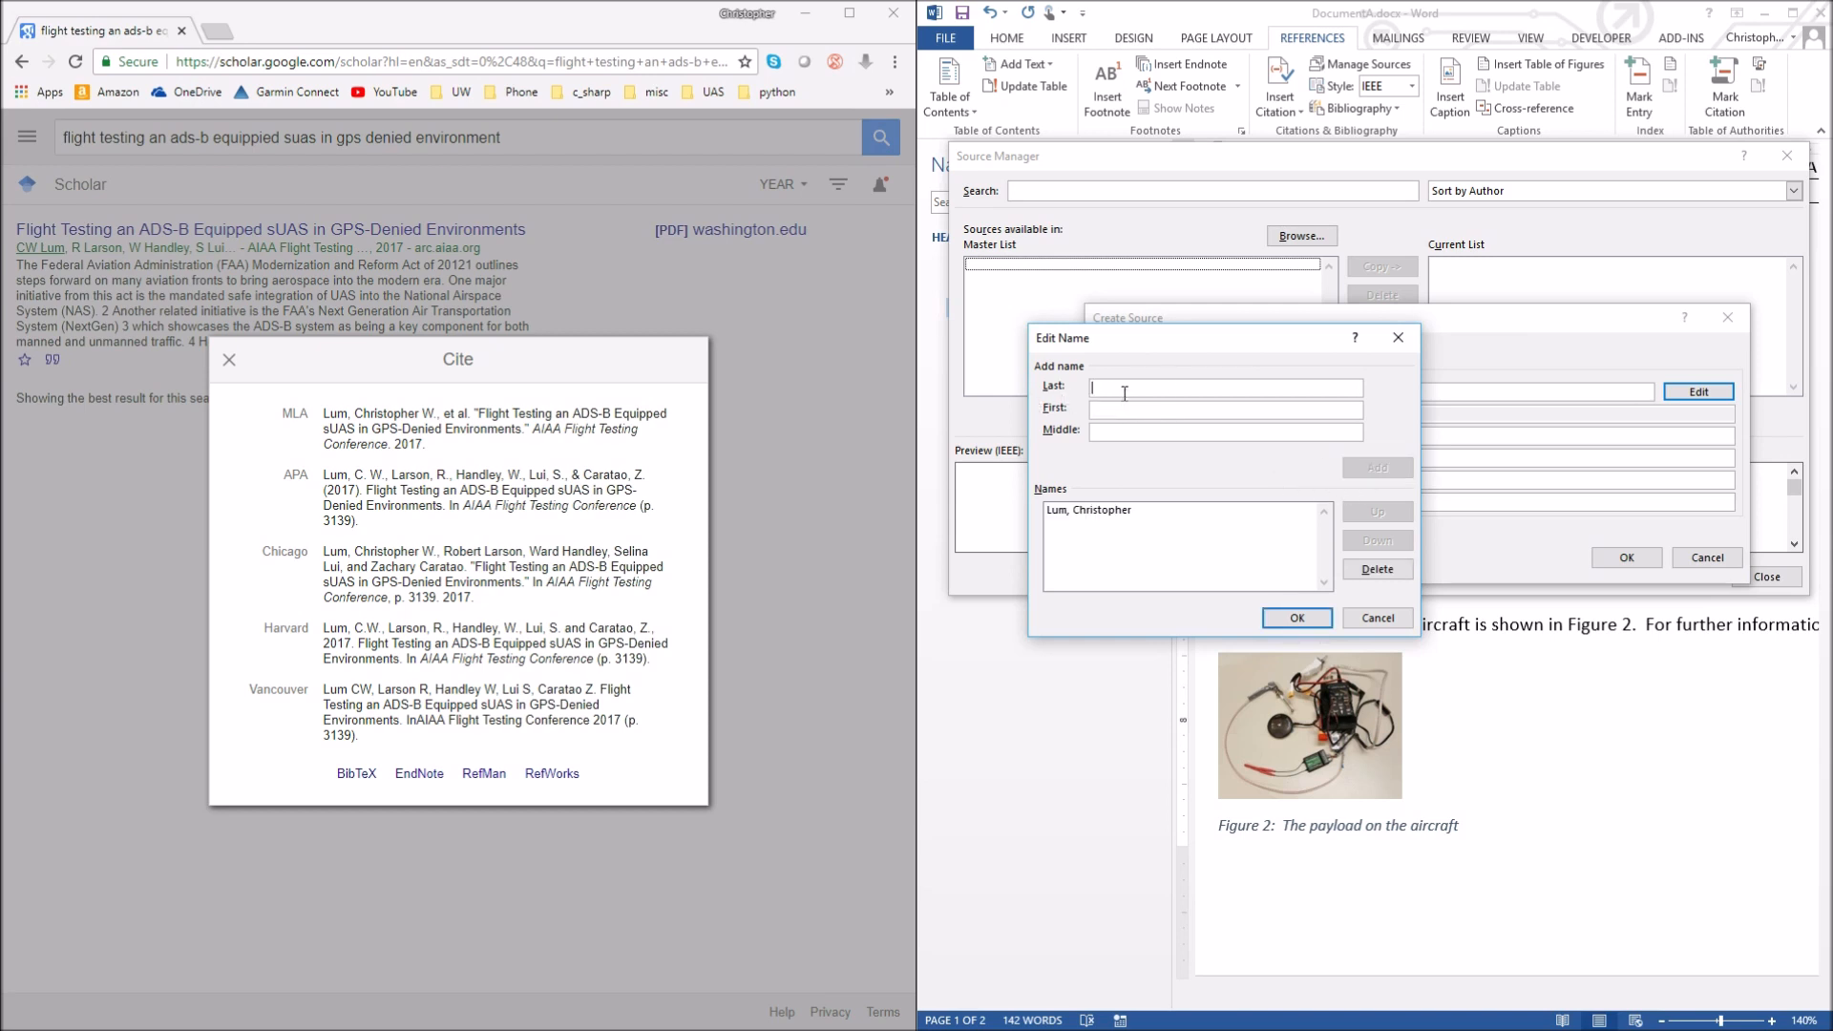
# Add the last and first names of the paper's second and third authors to the author list
pyautogui.write('Larson')
pyautogui.press('Tab')
pyautogui.write('R')
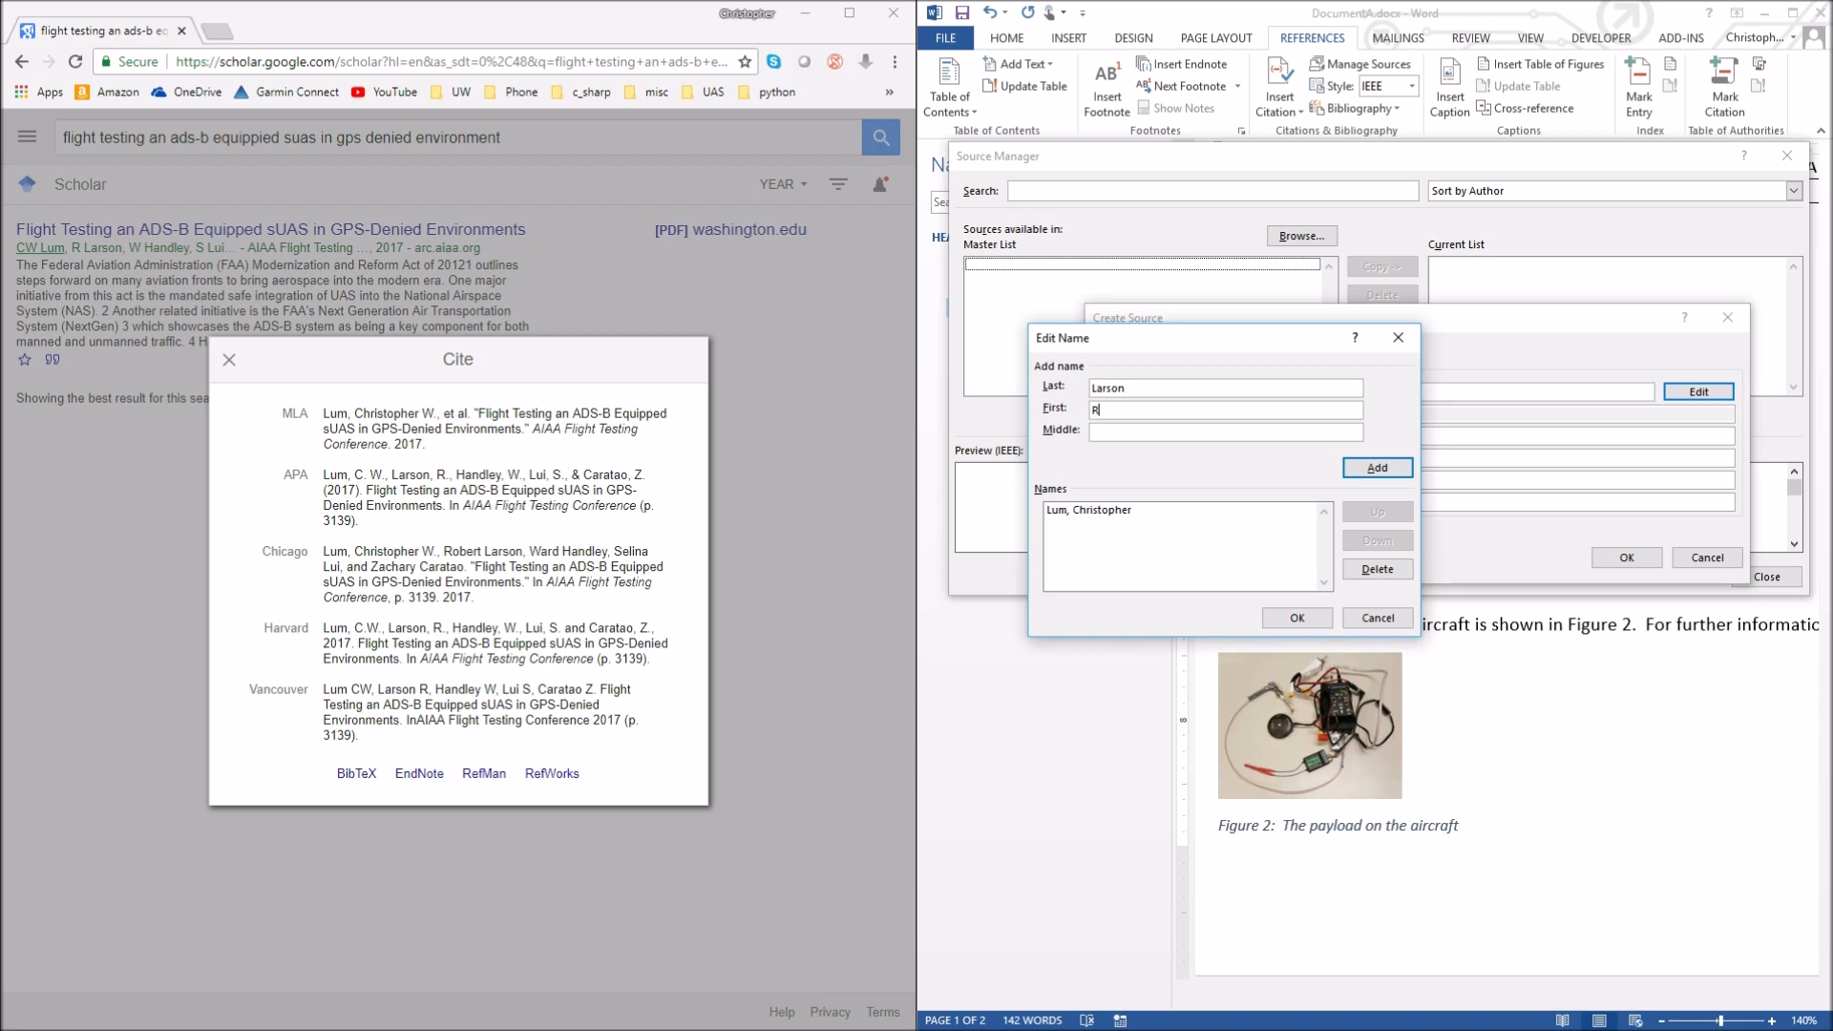
pyautogui.write('obert')
pyautogui.click(1380, 468)
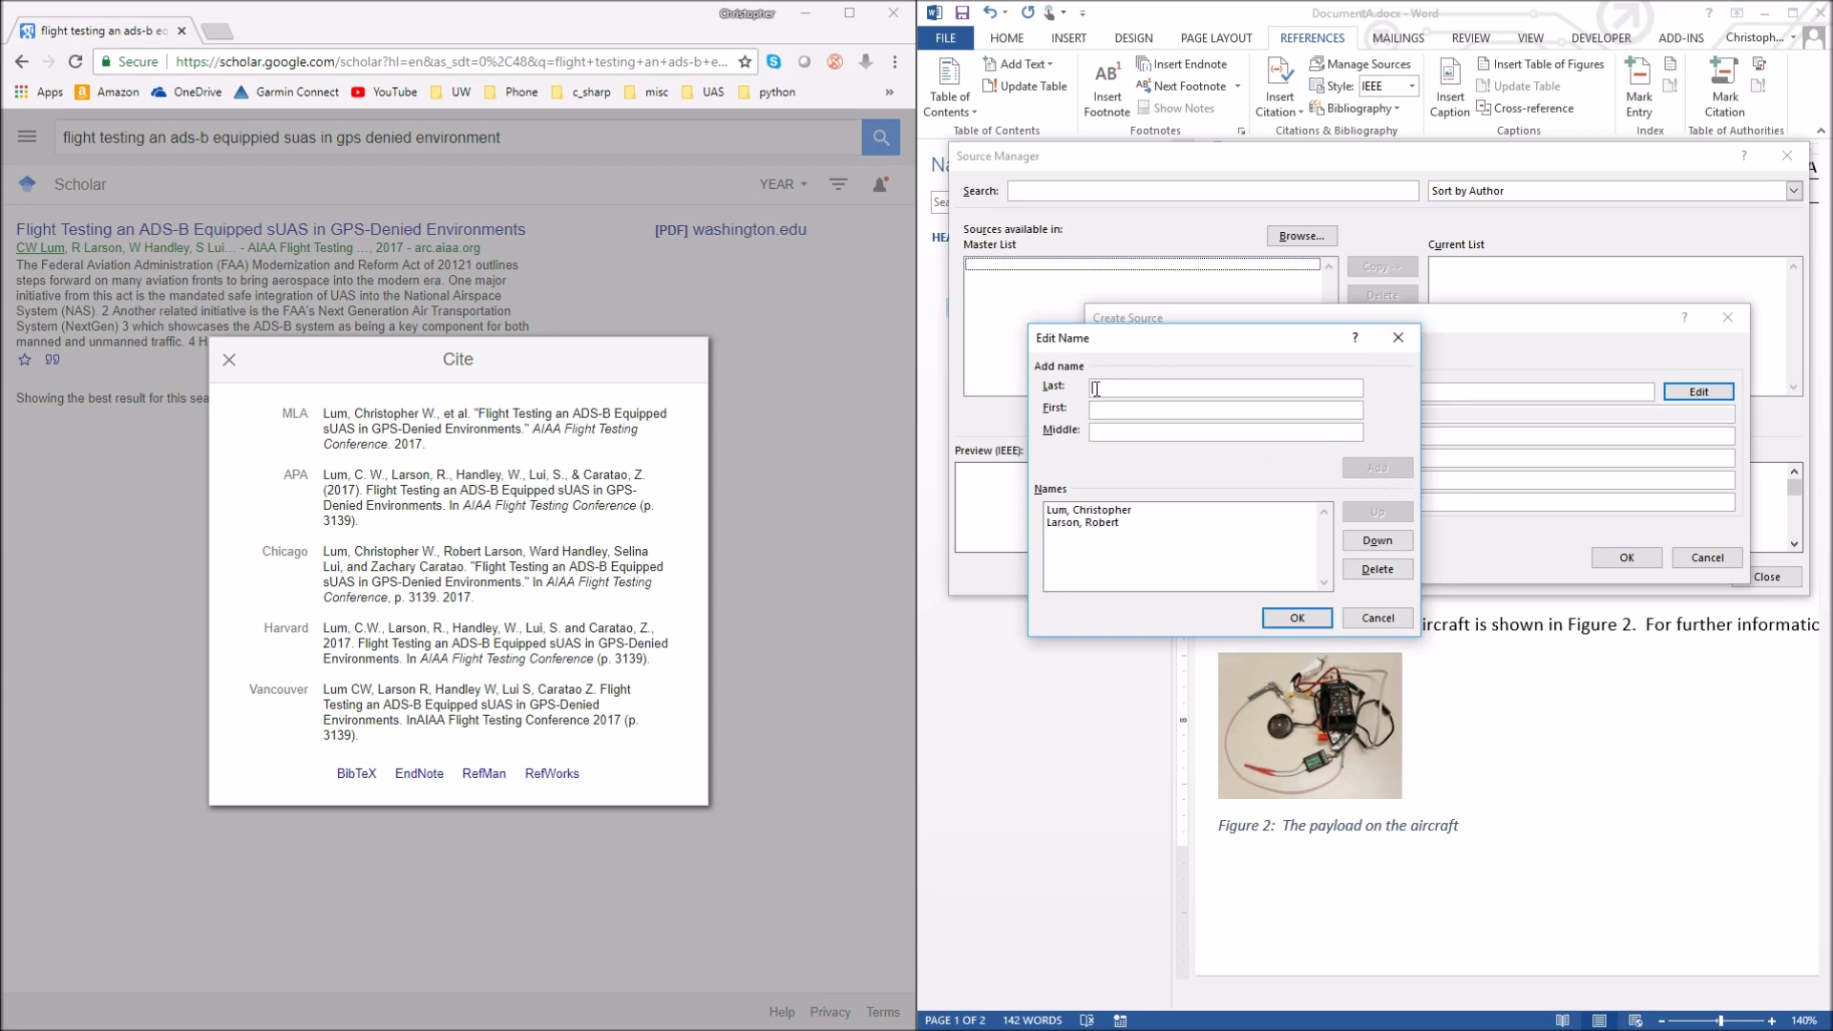
pyautogui.write('Hand')
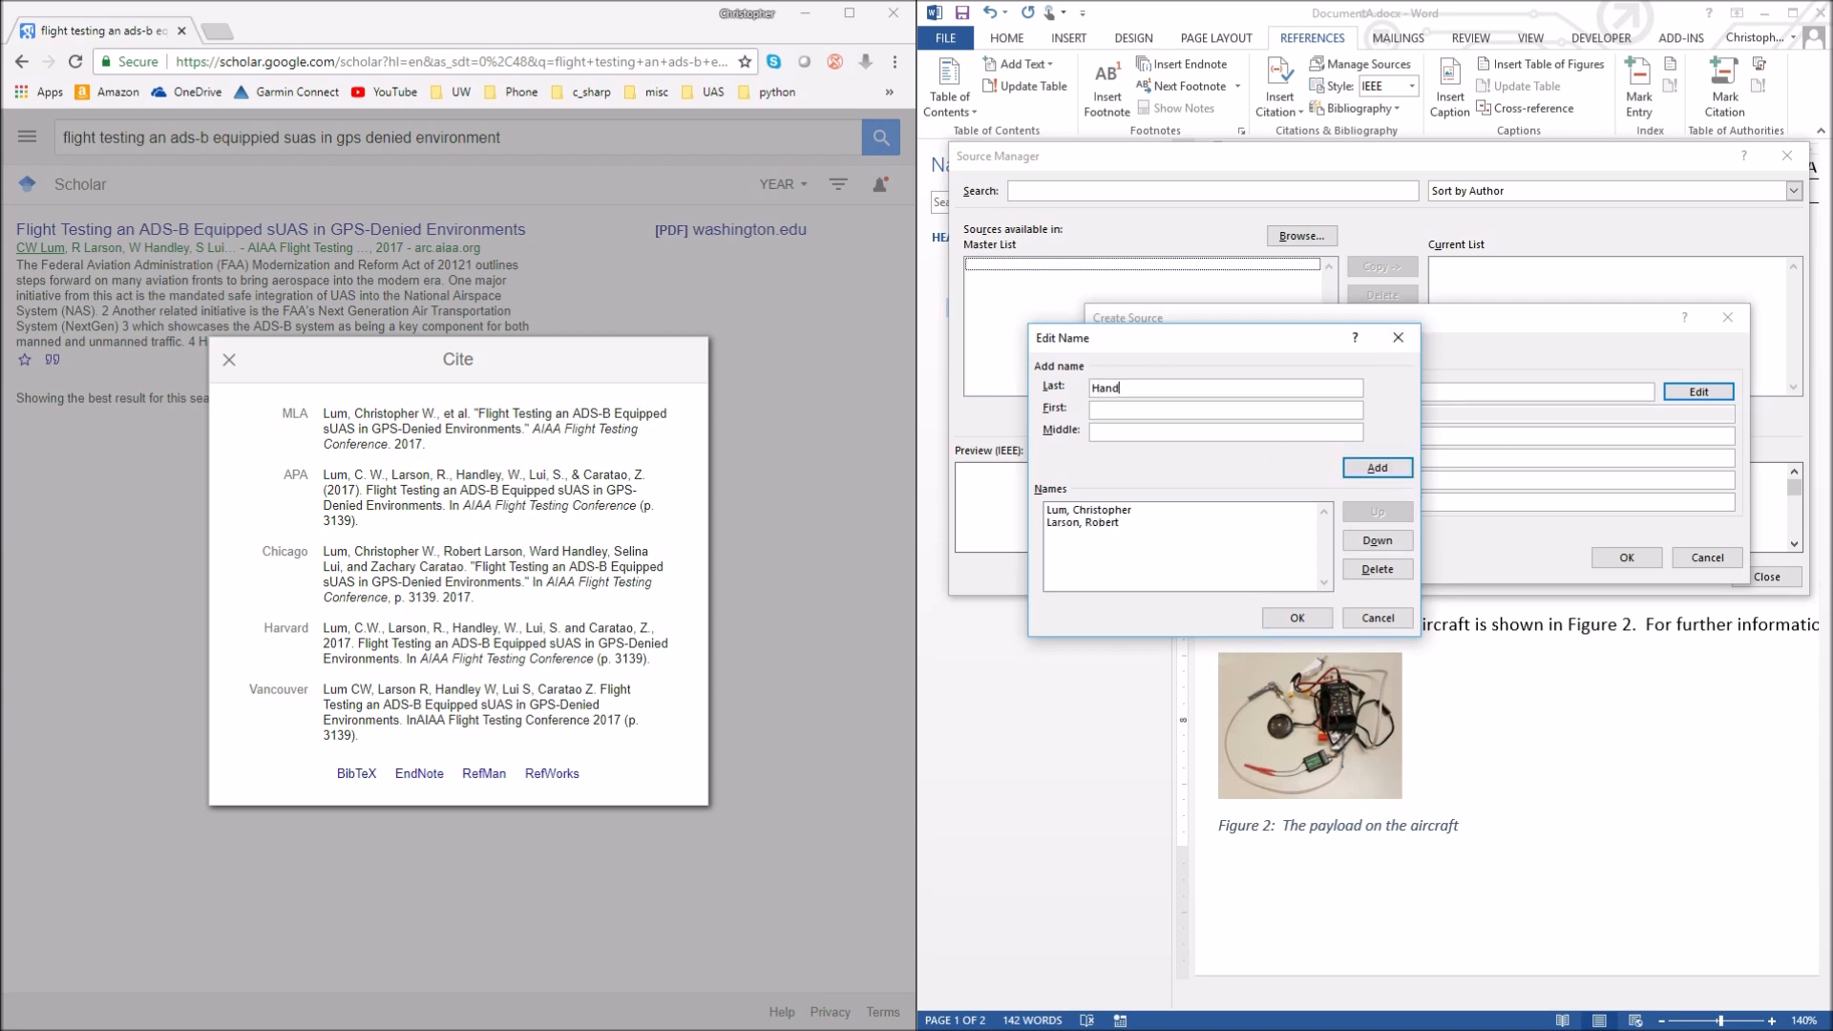
pyautogui.write('ley, Ward')
pyautogui.click(1363, 470)
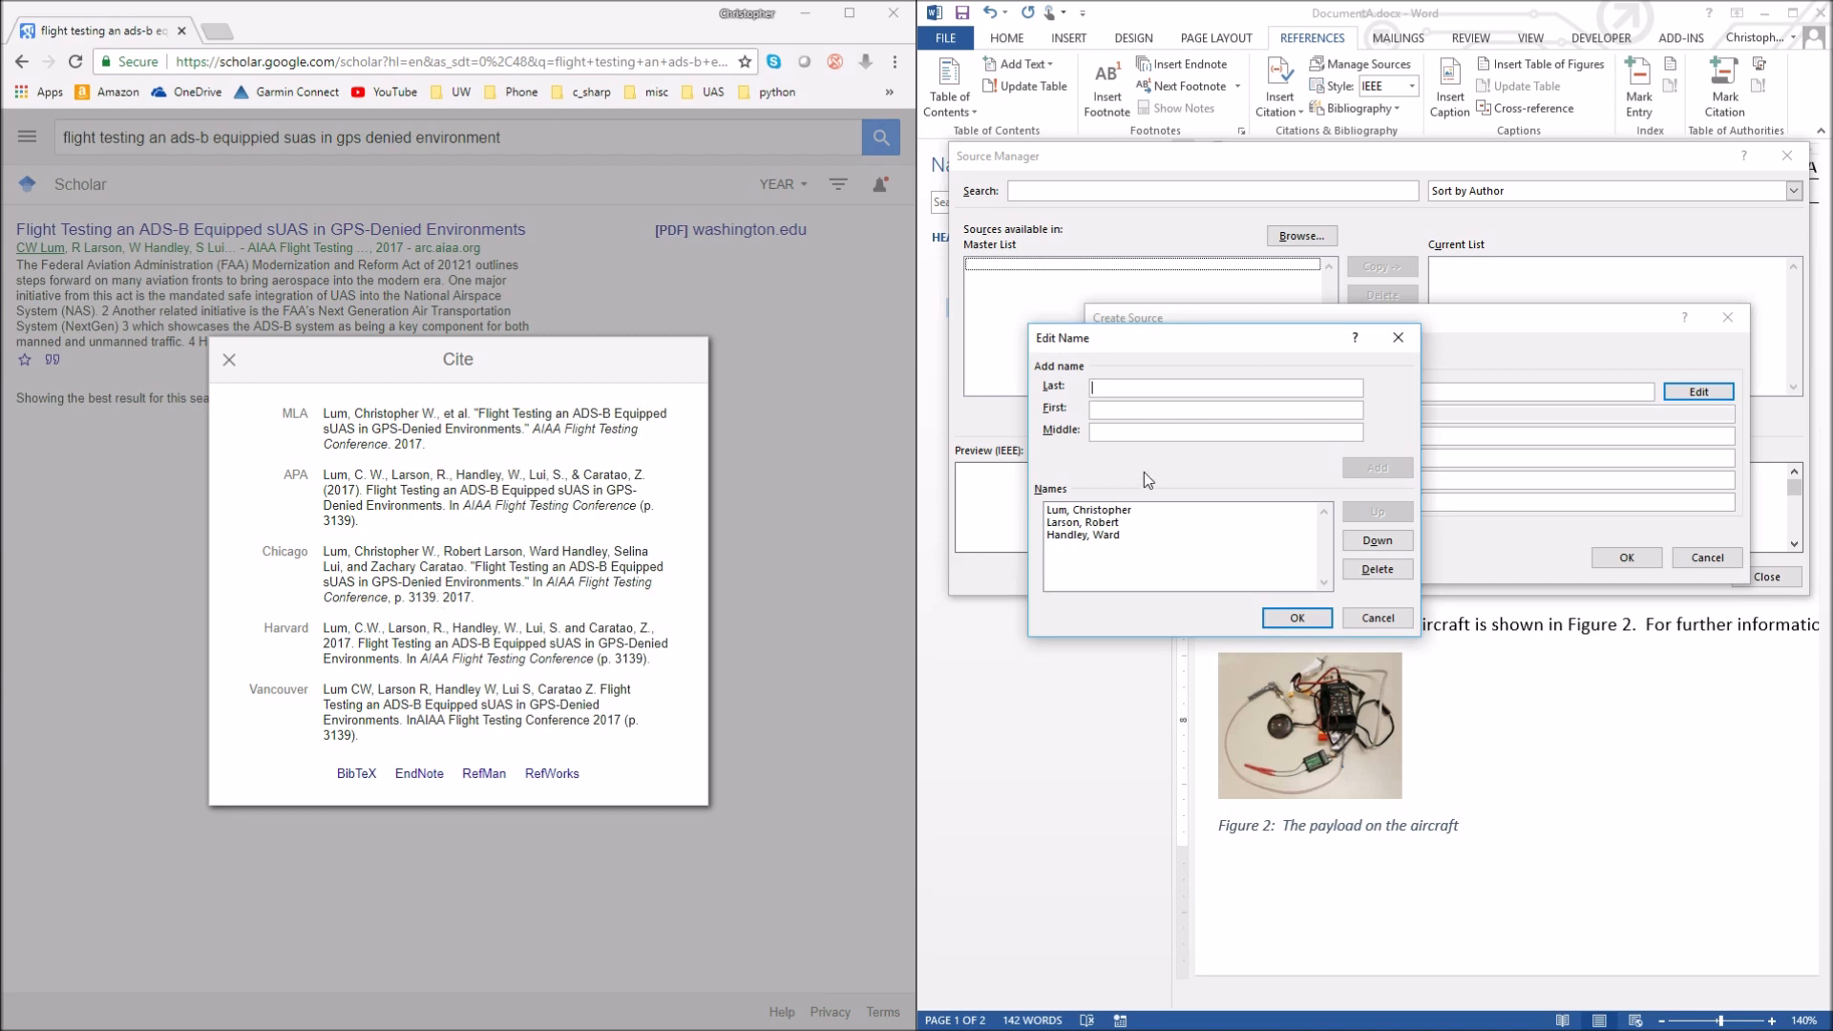
# Add the last and first names of the fourth and fifth authors, and confirm the author list
pyautogui.write('Lui')
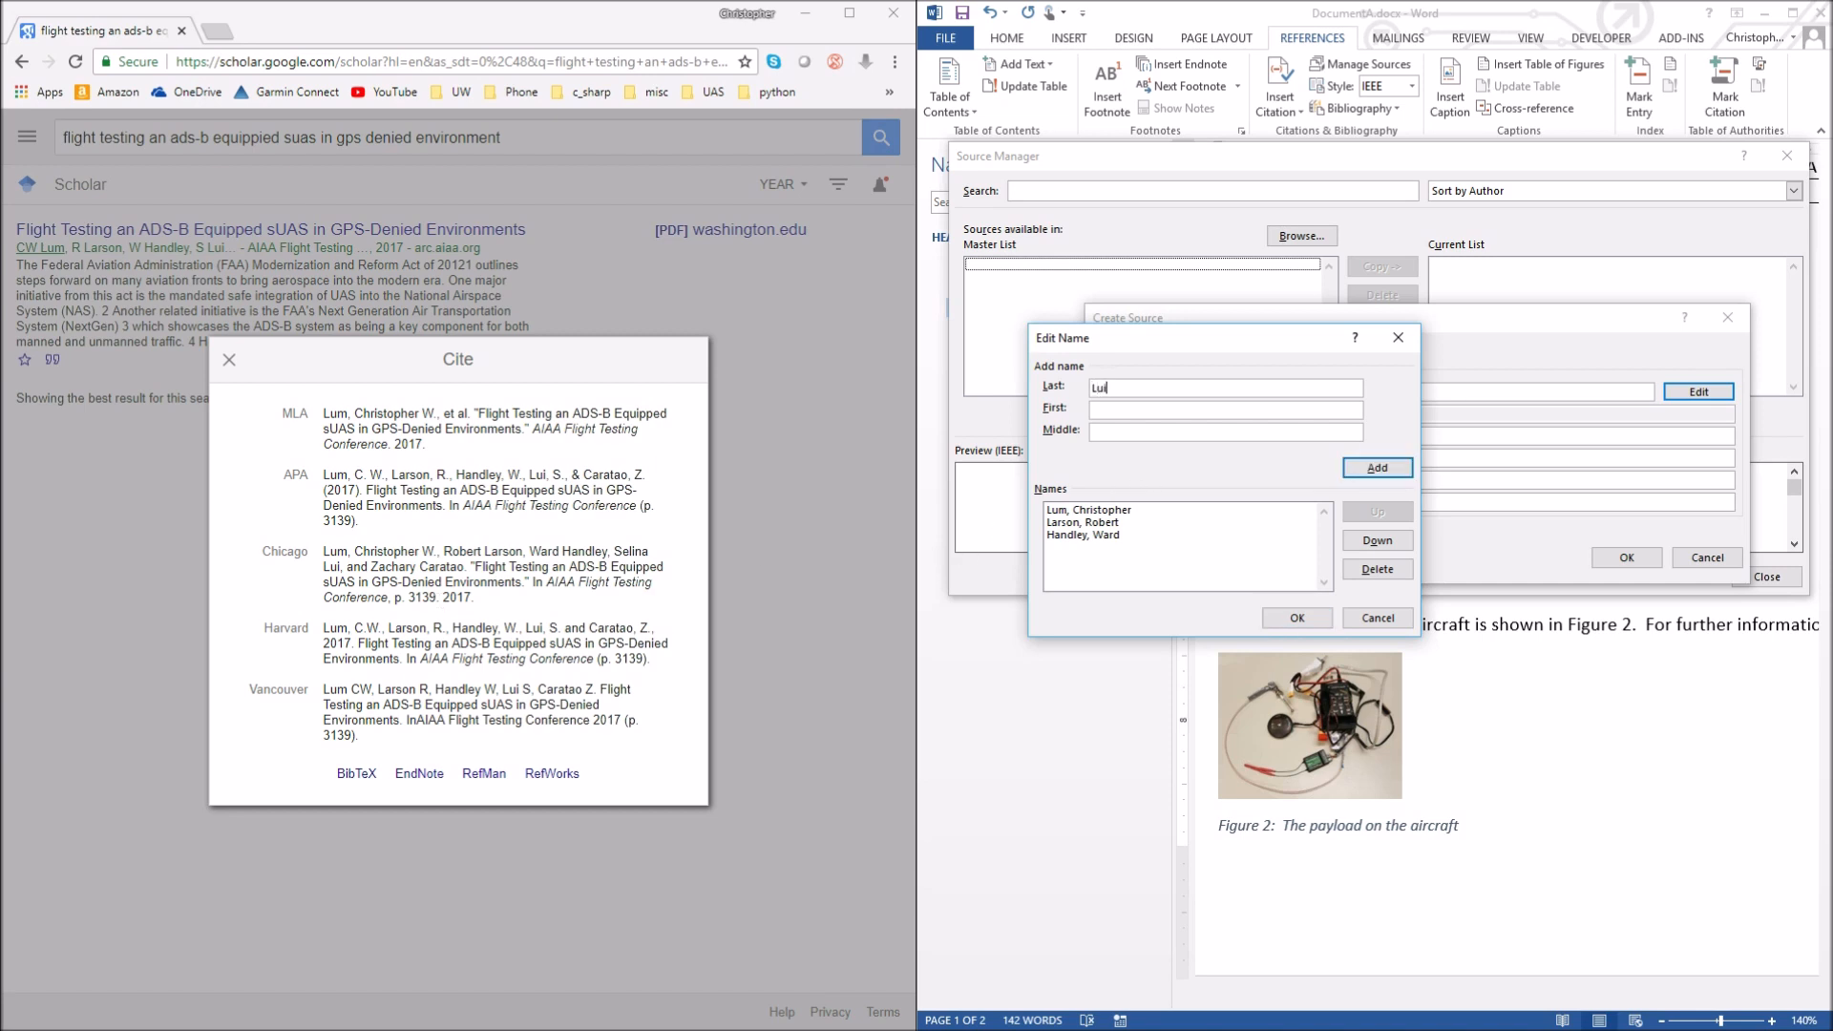
pyautogui.write('Selina')
pyautogui.click(1394, 467)
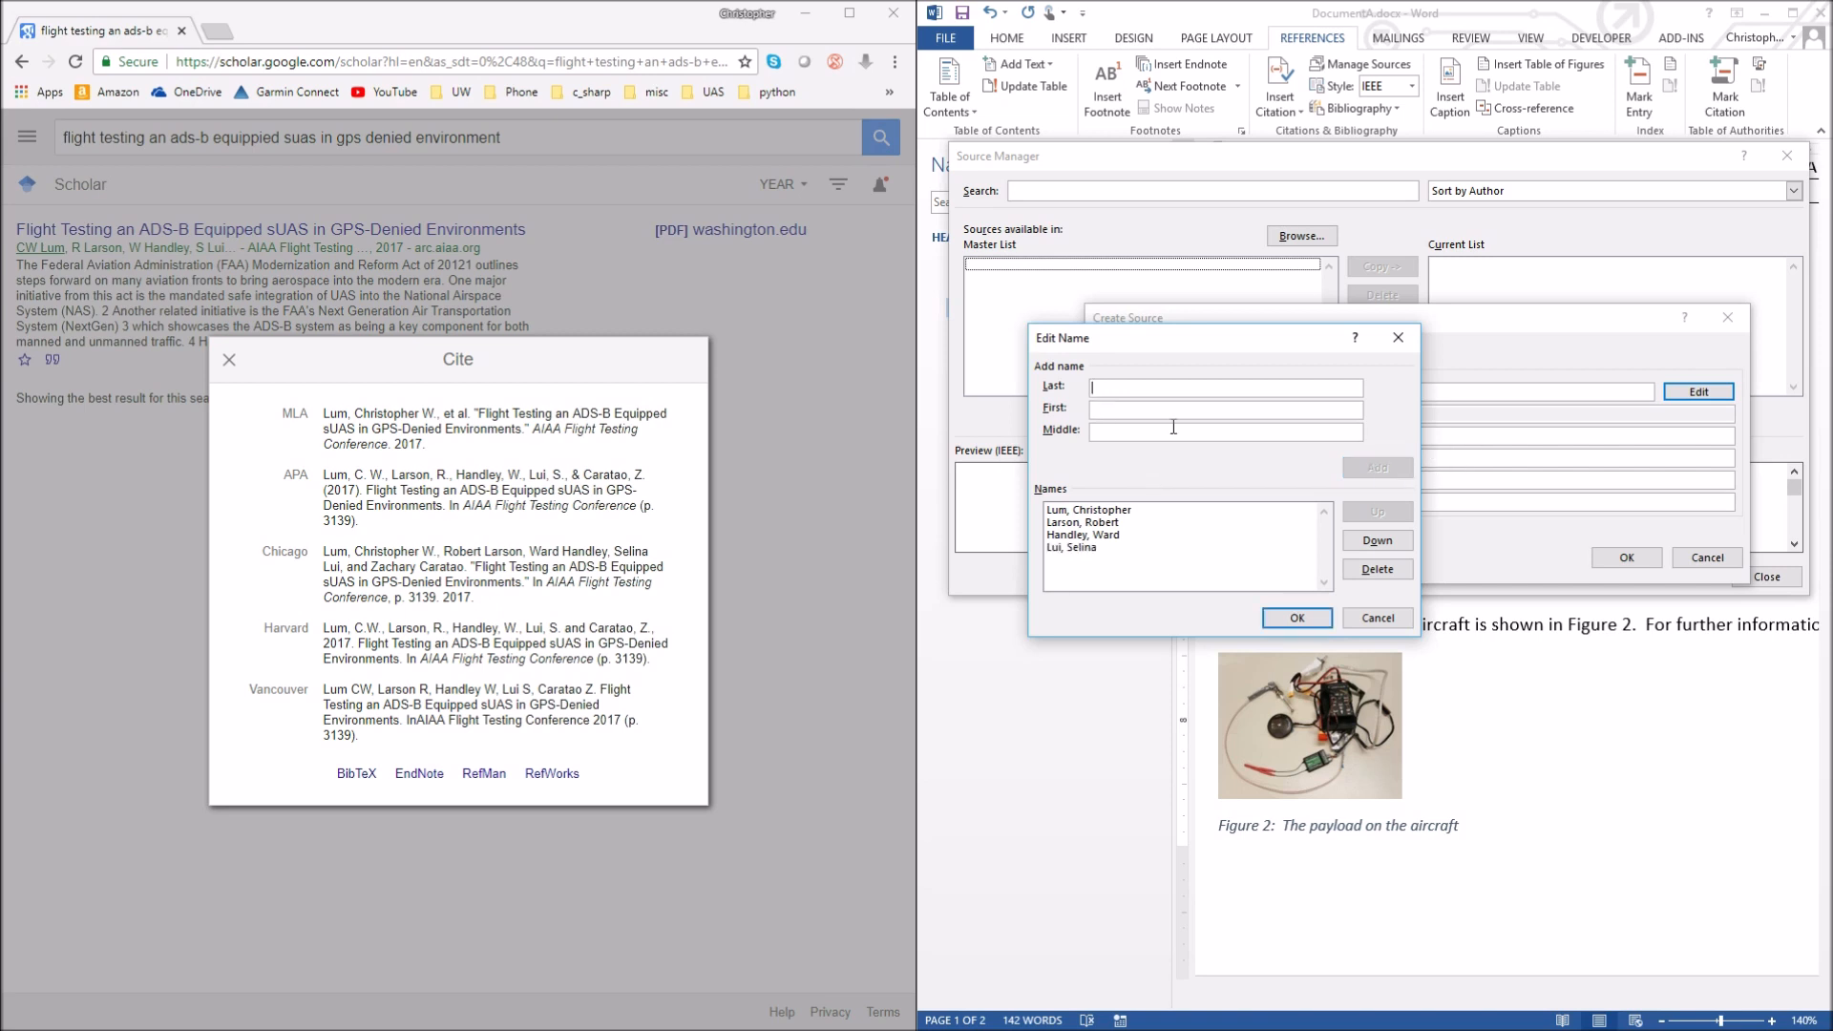
pyautogui.write('Caratao')
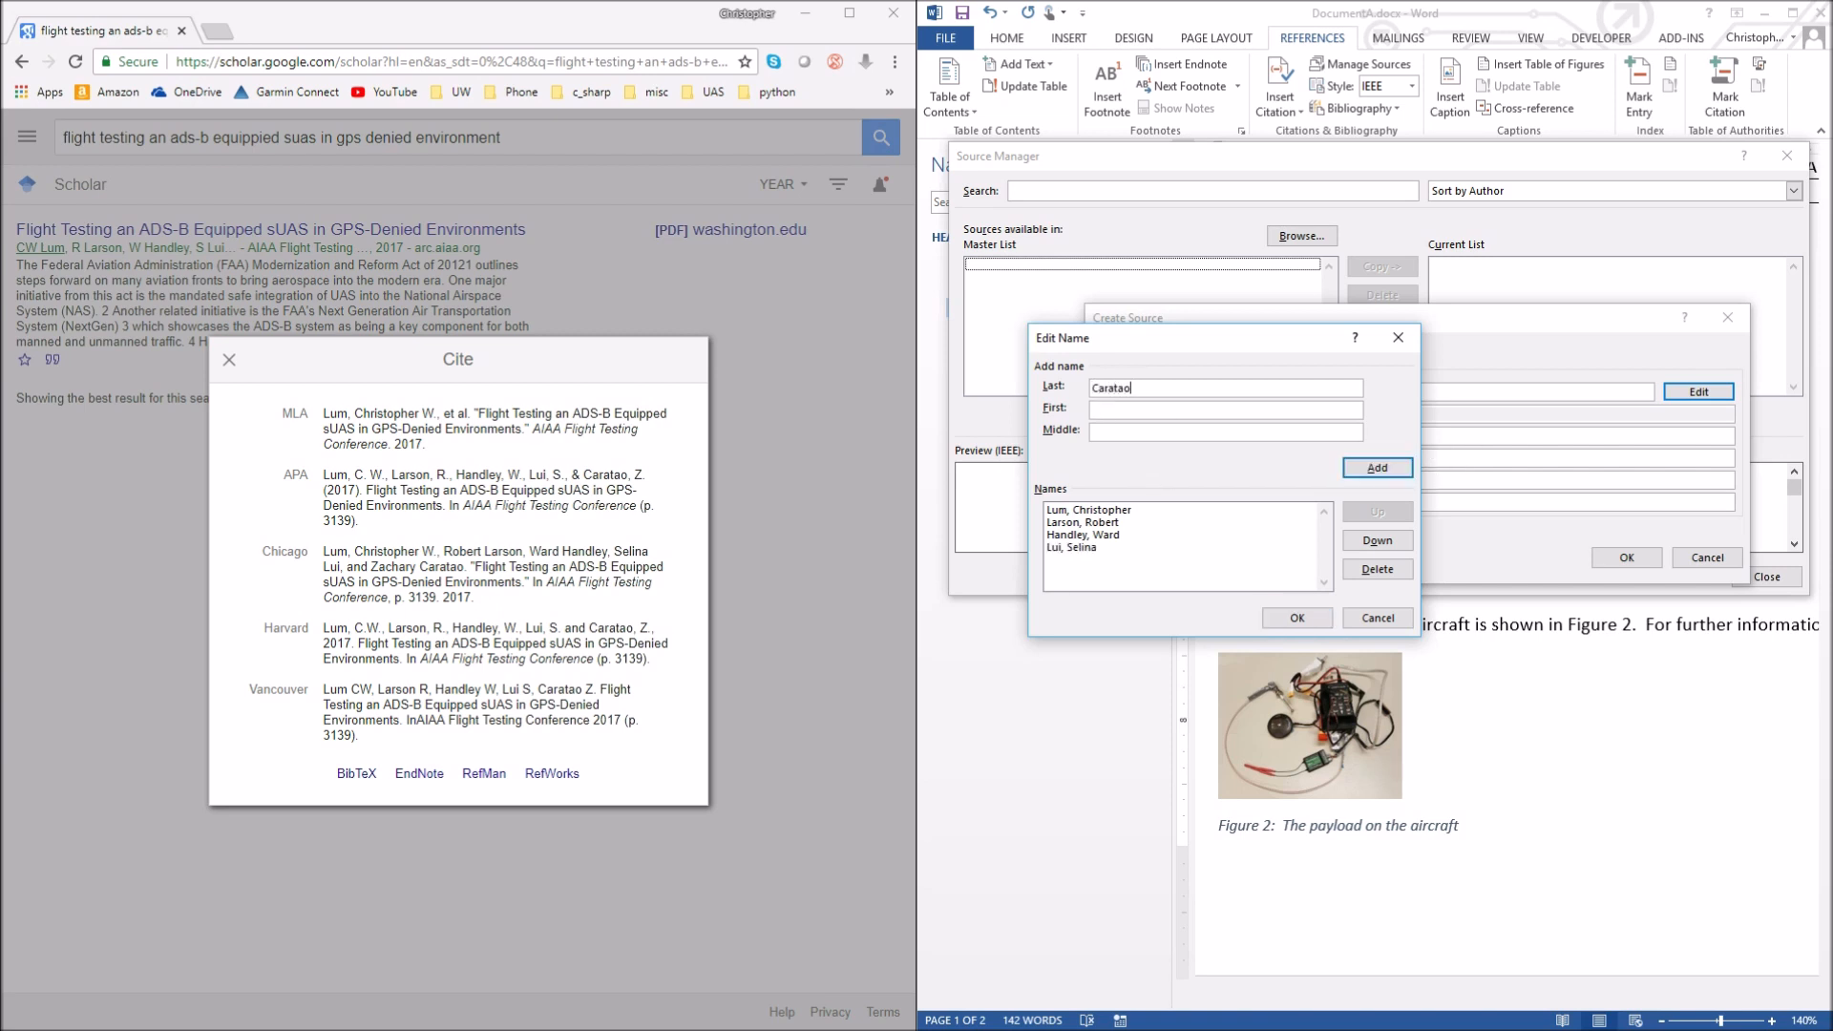
pyautogui.press('Tab')
pyautogui.write('Zachary')
pyautogui.click(1373, 464)
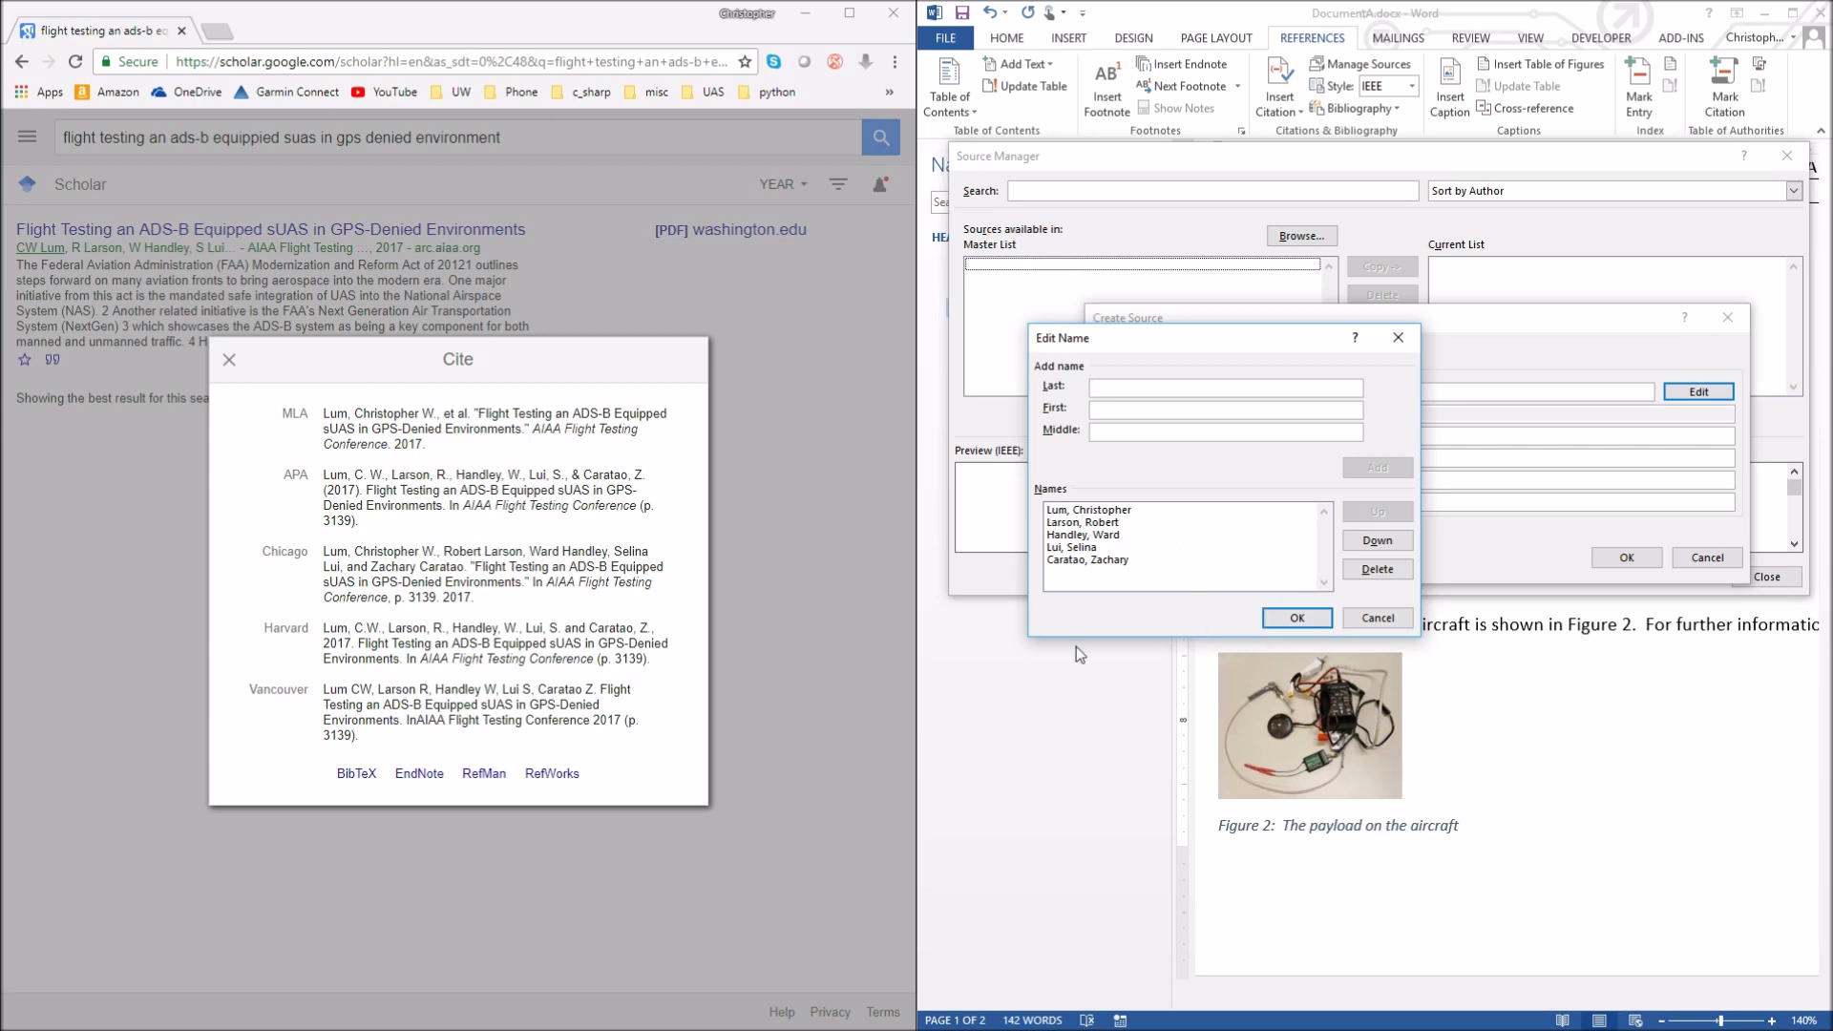
pyautogui.click(1298, 617)
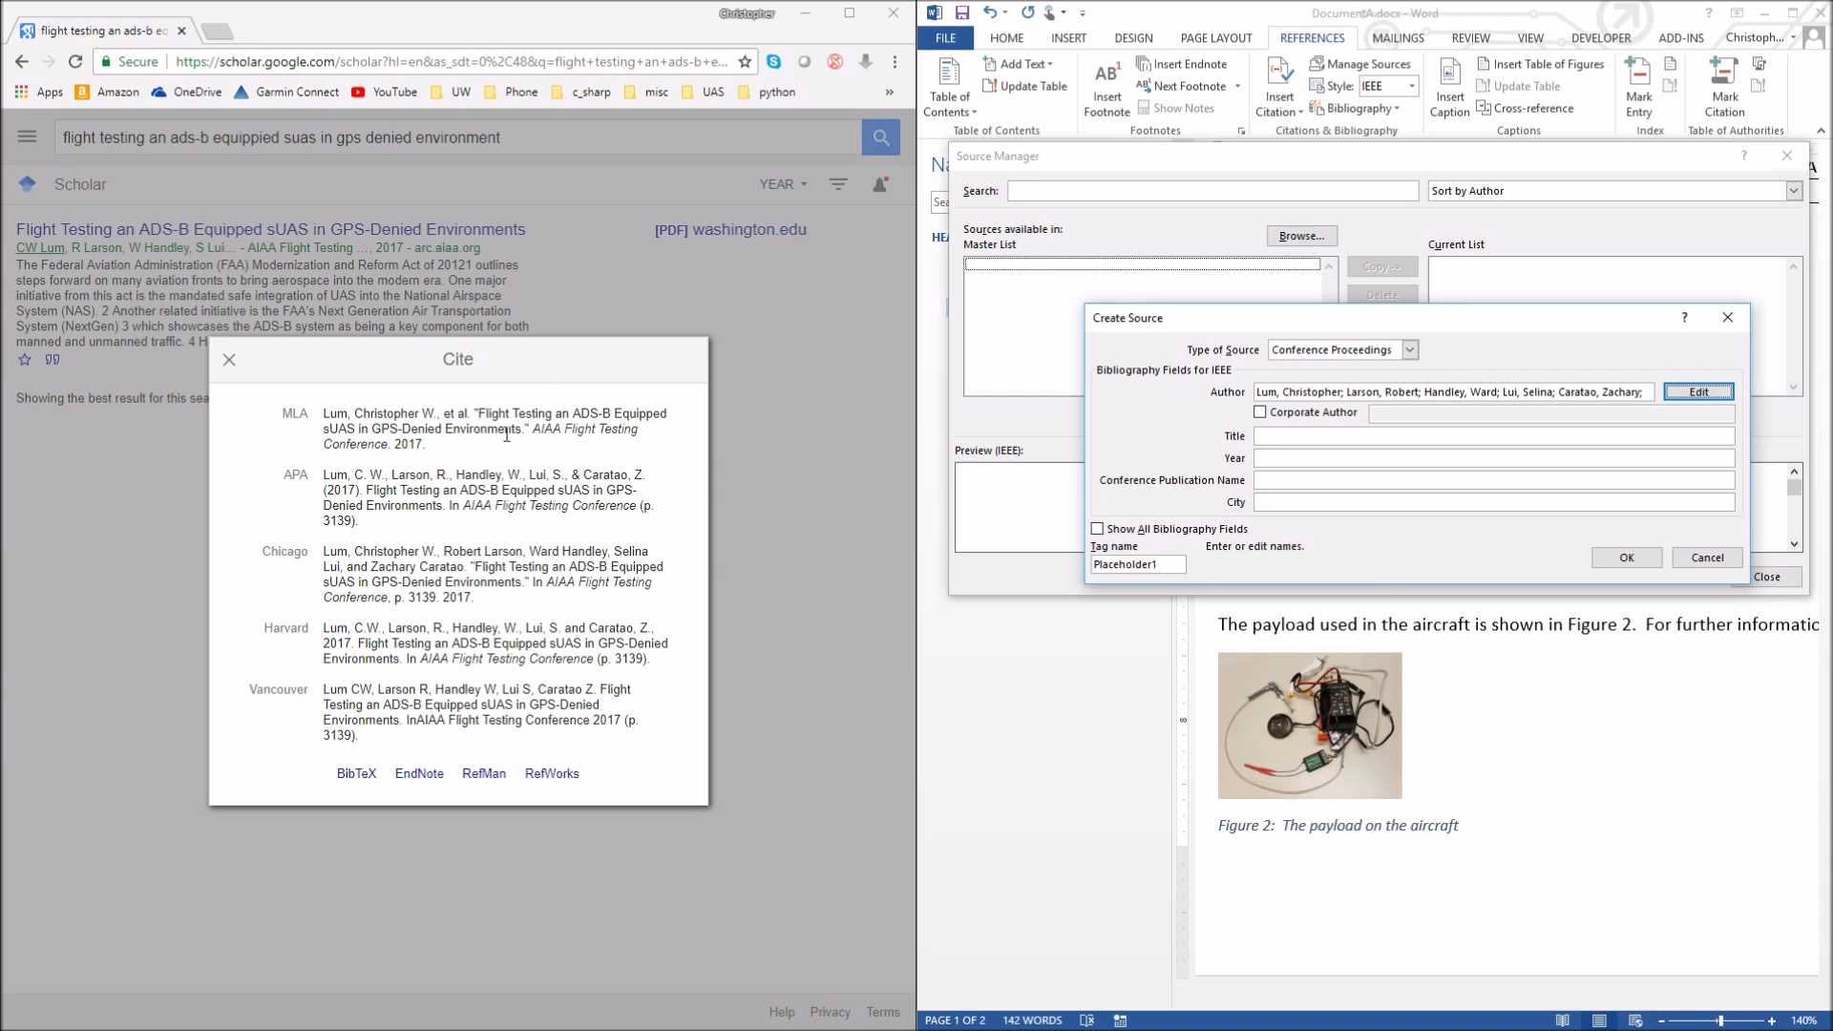
# Copy "Flight Testing an ADS-B Equipped sUAS in GPS-Denied Environment" from the MLA citation into the source's title
pyautogui.click(485, 411)
pyautogui.moveTo(479, 413); pyautogui.dragTo(521, 428)
pyautogui.hotkey('ctrl', 'c')
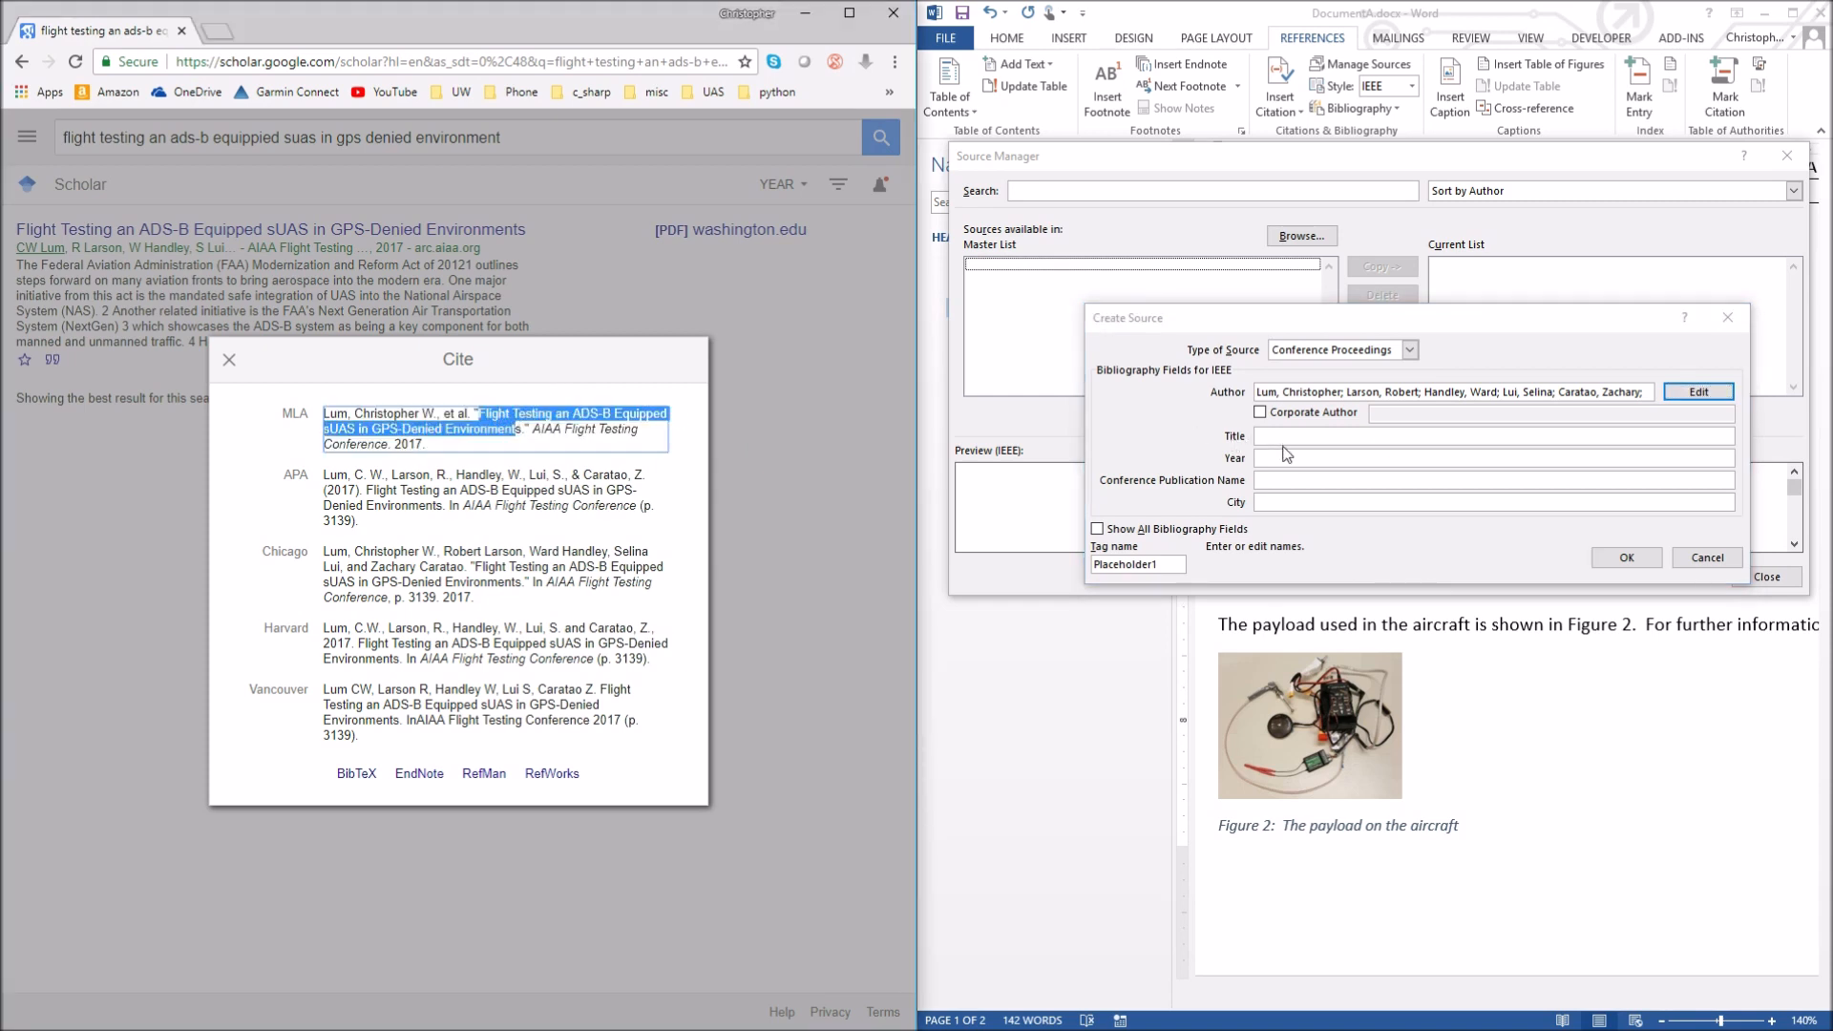
pyautogui.click(1286, 439)
pyautogui.hotkey('ctrl', 'v')
# Set the source's year to 2017 and its conference publication name to "AIAA Flight Testing Conference", save it and close the Source Manager
pyautogui.click(1282, 456)
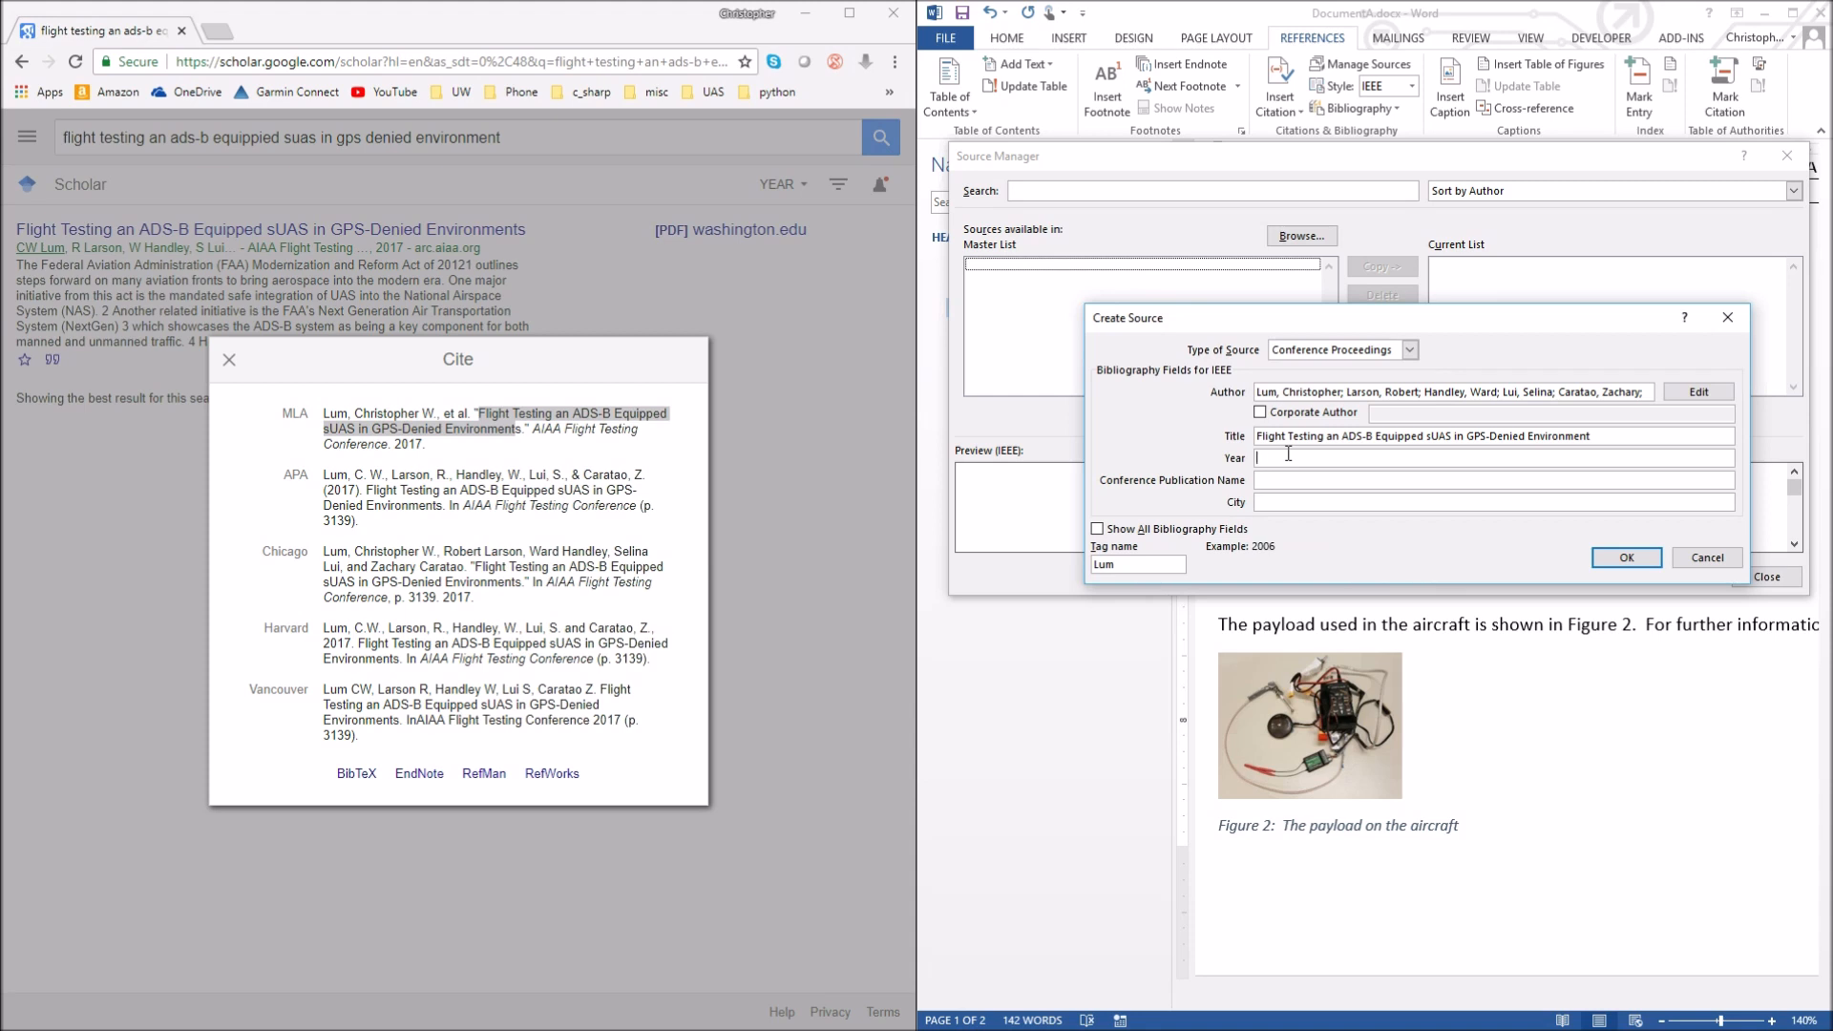
pyautogui.write('2017')
pyautogui.press('Tab')
pyautogui.moveTo(533, 428); pyautogui.dragTo(388, 442)
pyautogui.hotkey('ctrl', 'c')
pyautogui.click(1306, 479)
pyautogui.hotkey('ctrl', 'v')
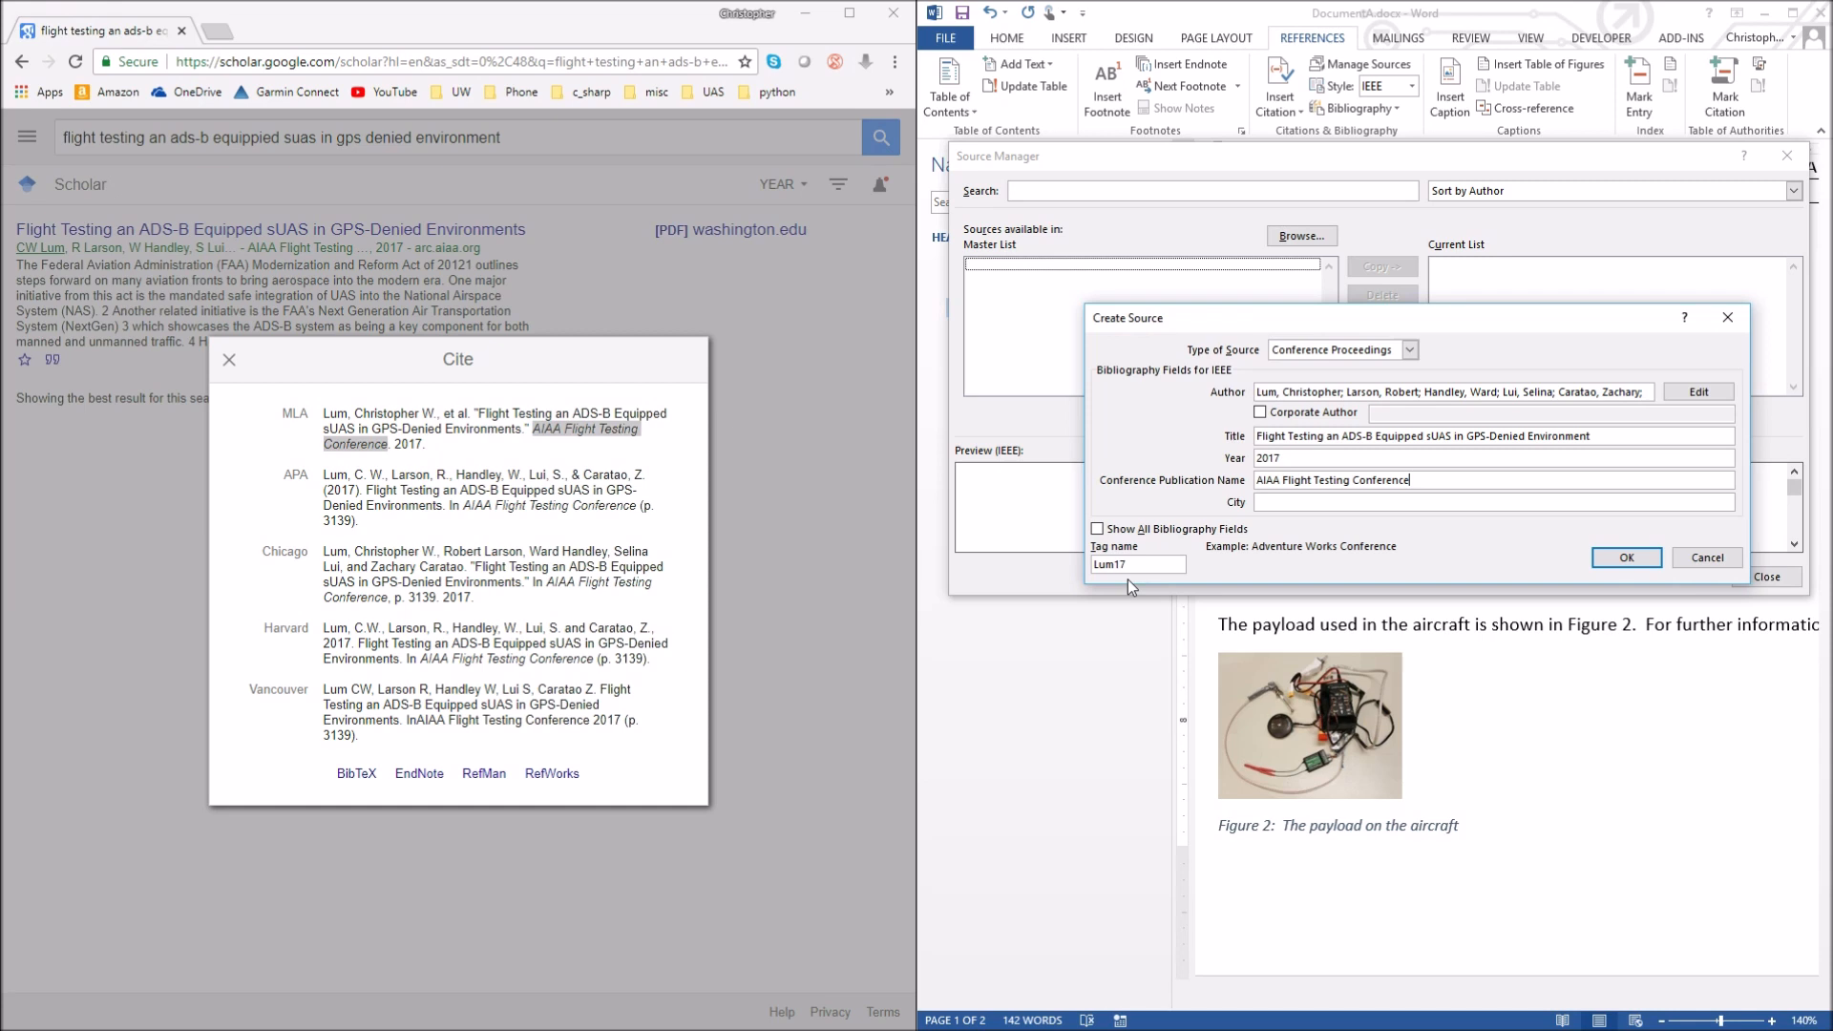
pyautogui.click(1628, 559)
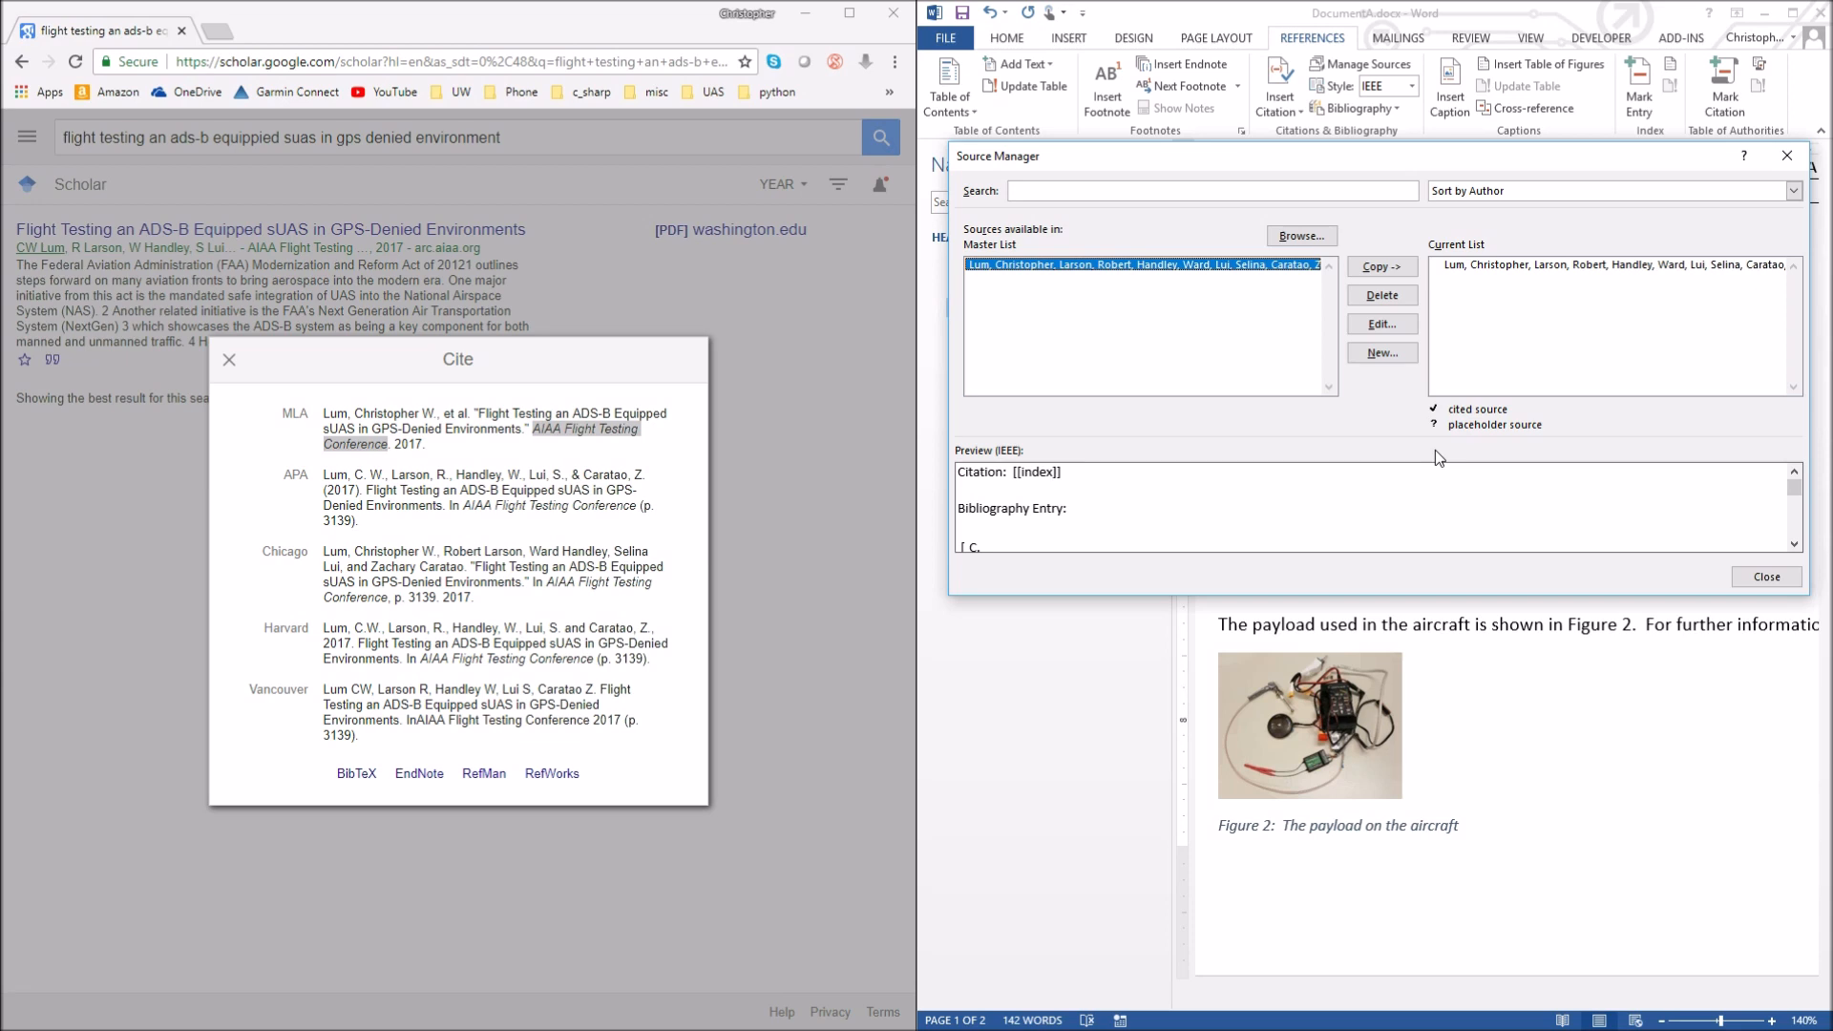
pyautogui.click(1765, 577)
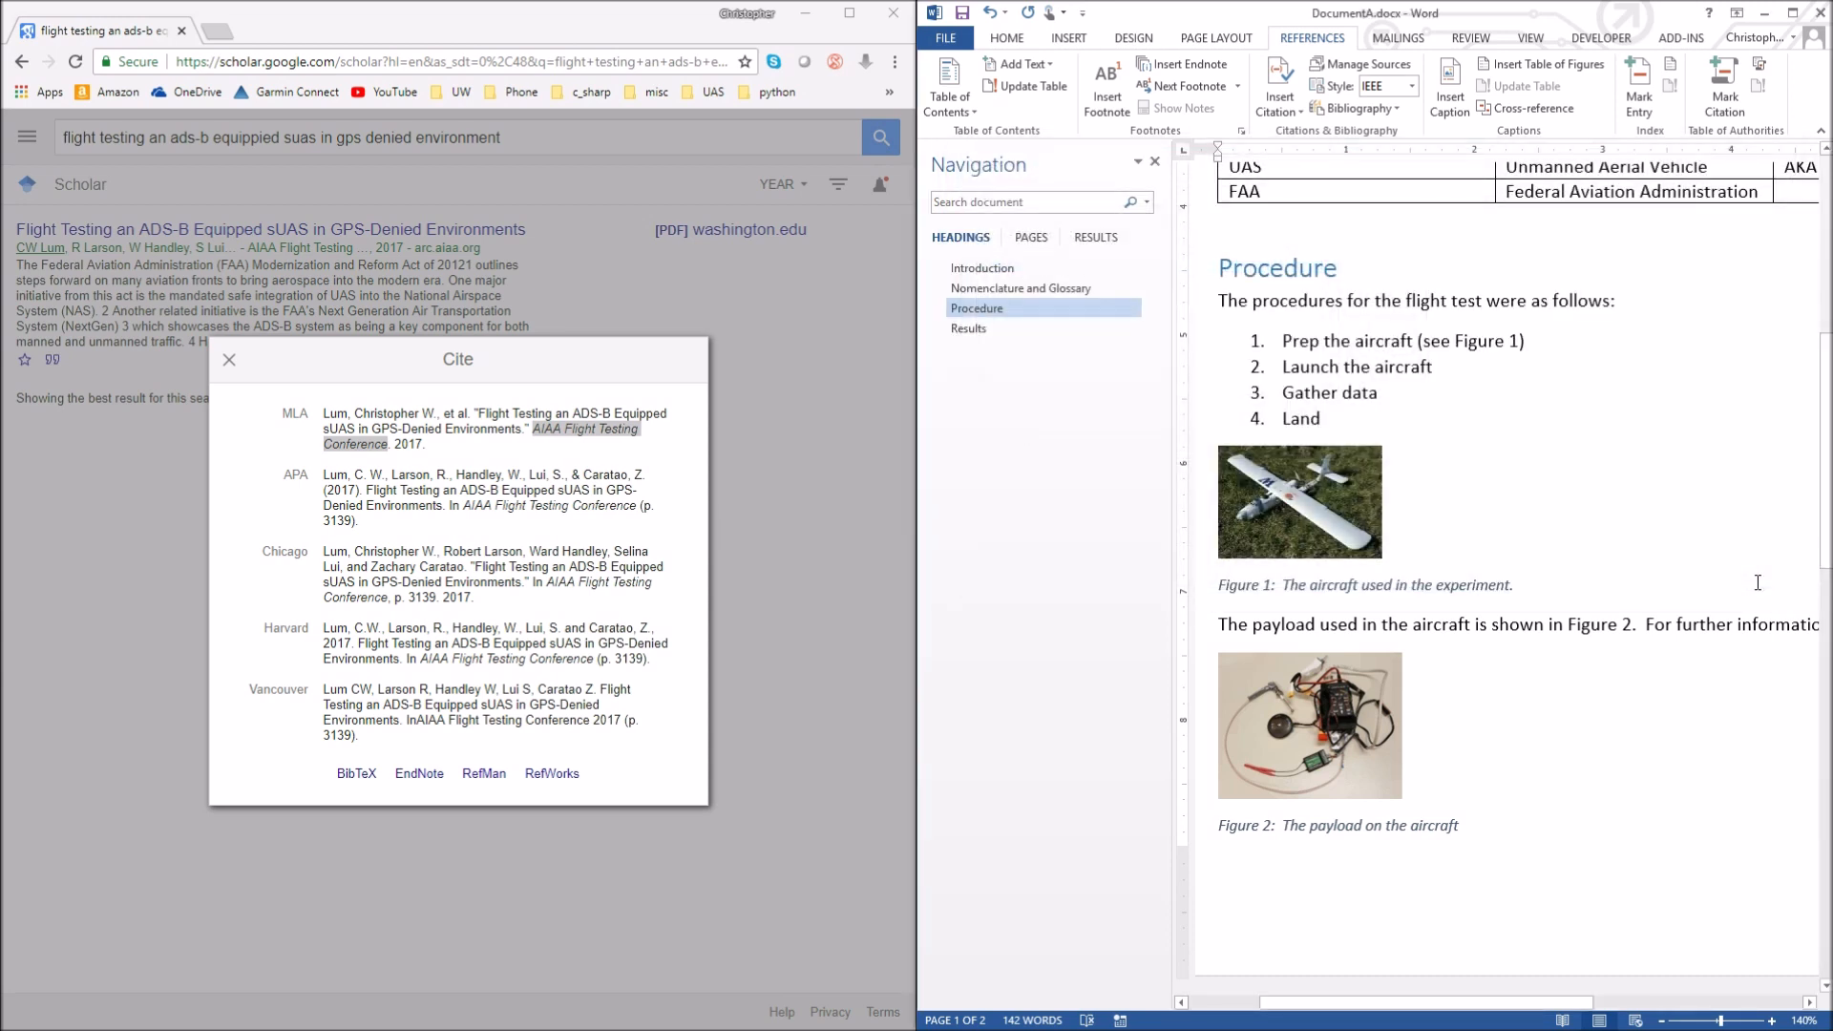
# Maximize the Word window and insert a citation of the ADS-B flight testing paper at the end of the payload sentence
pyautogui.doubleClick(1364, 21)
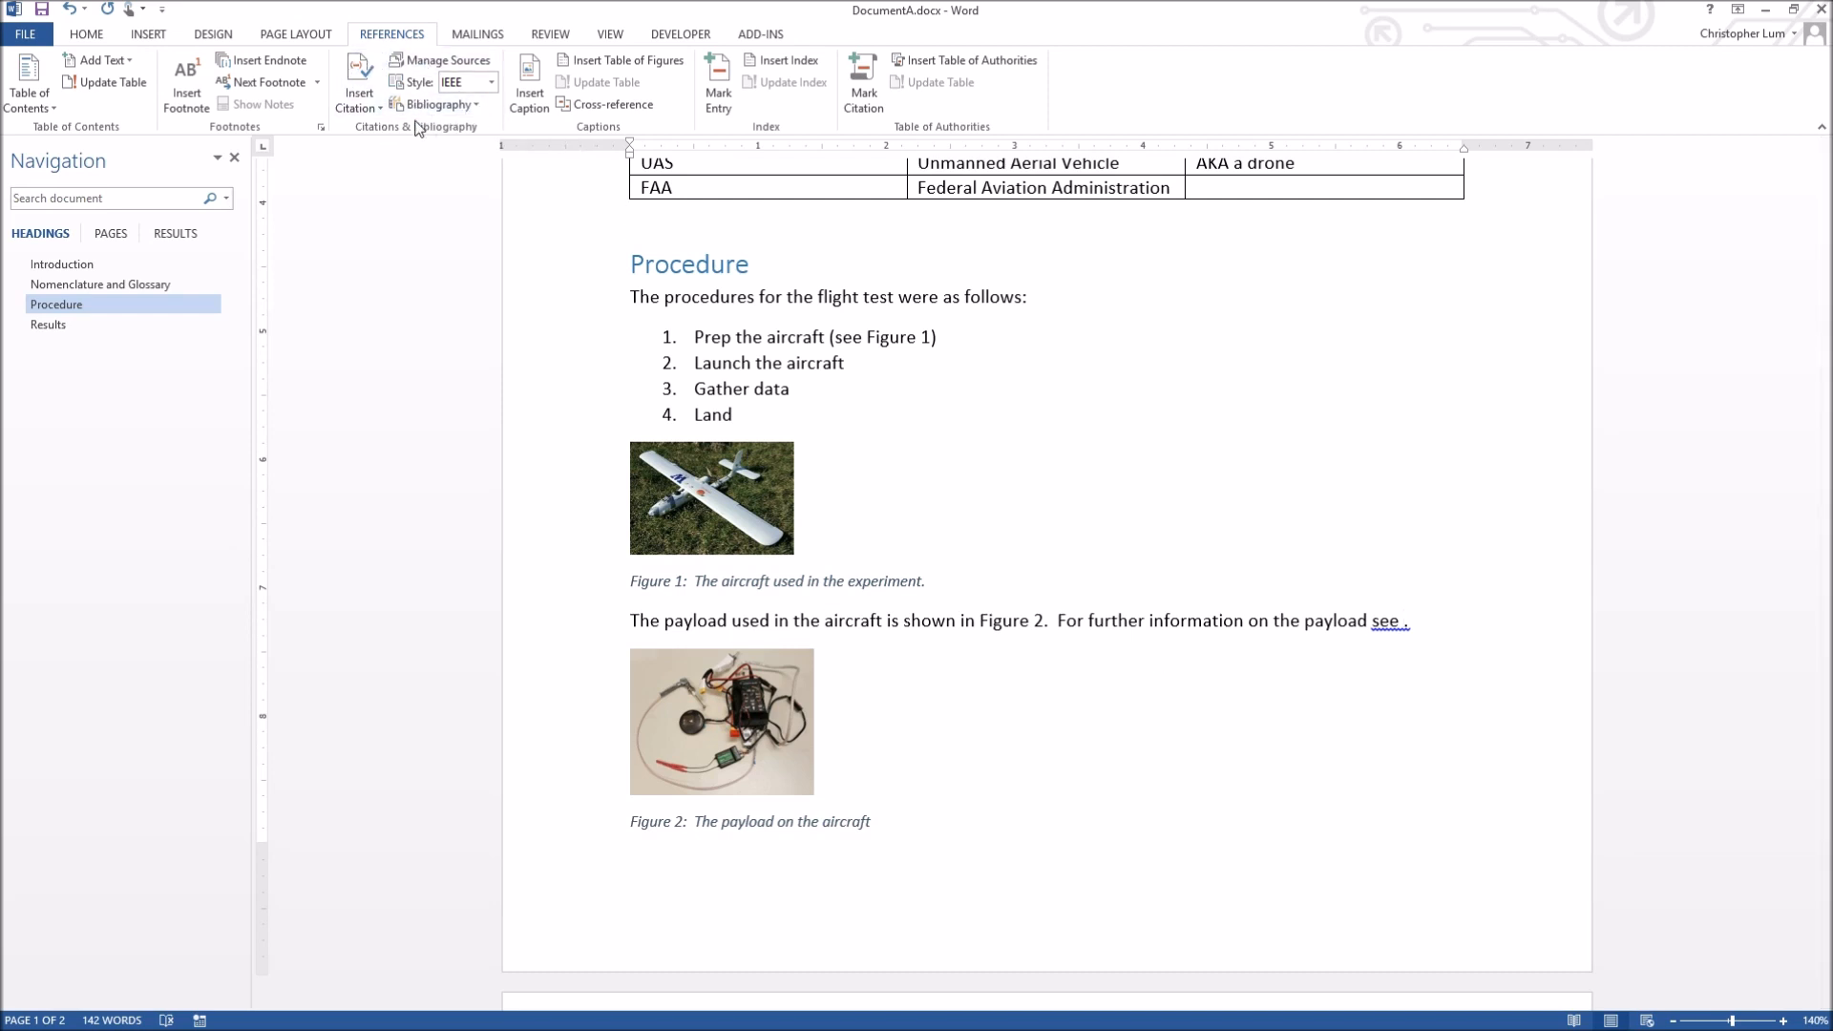
pyautogui.click(359, 96)
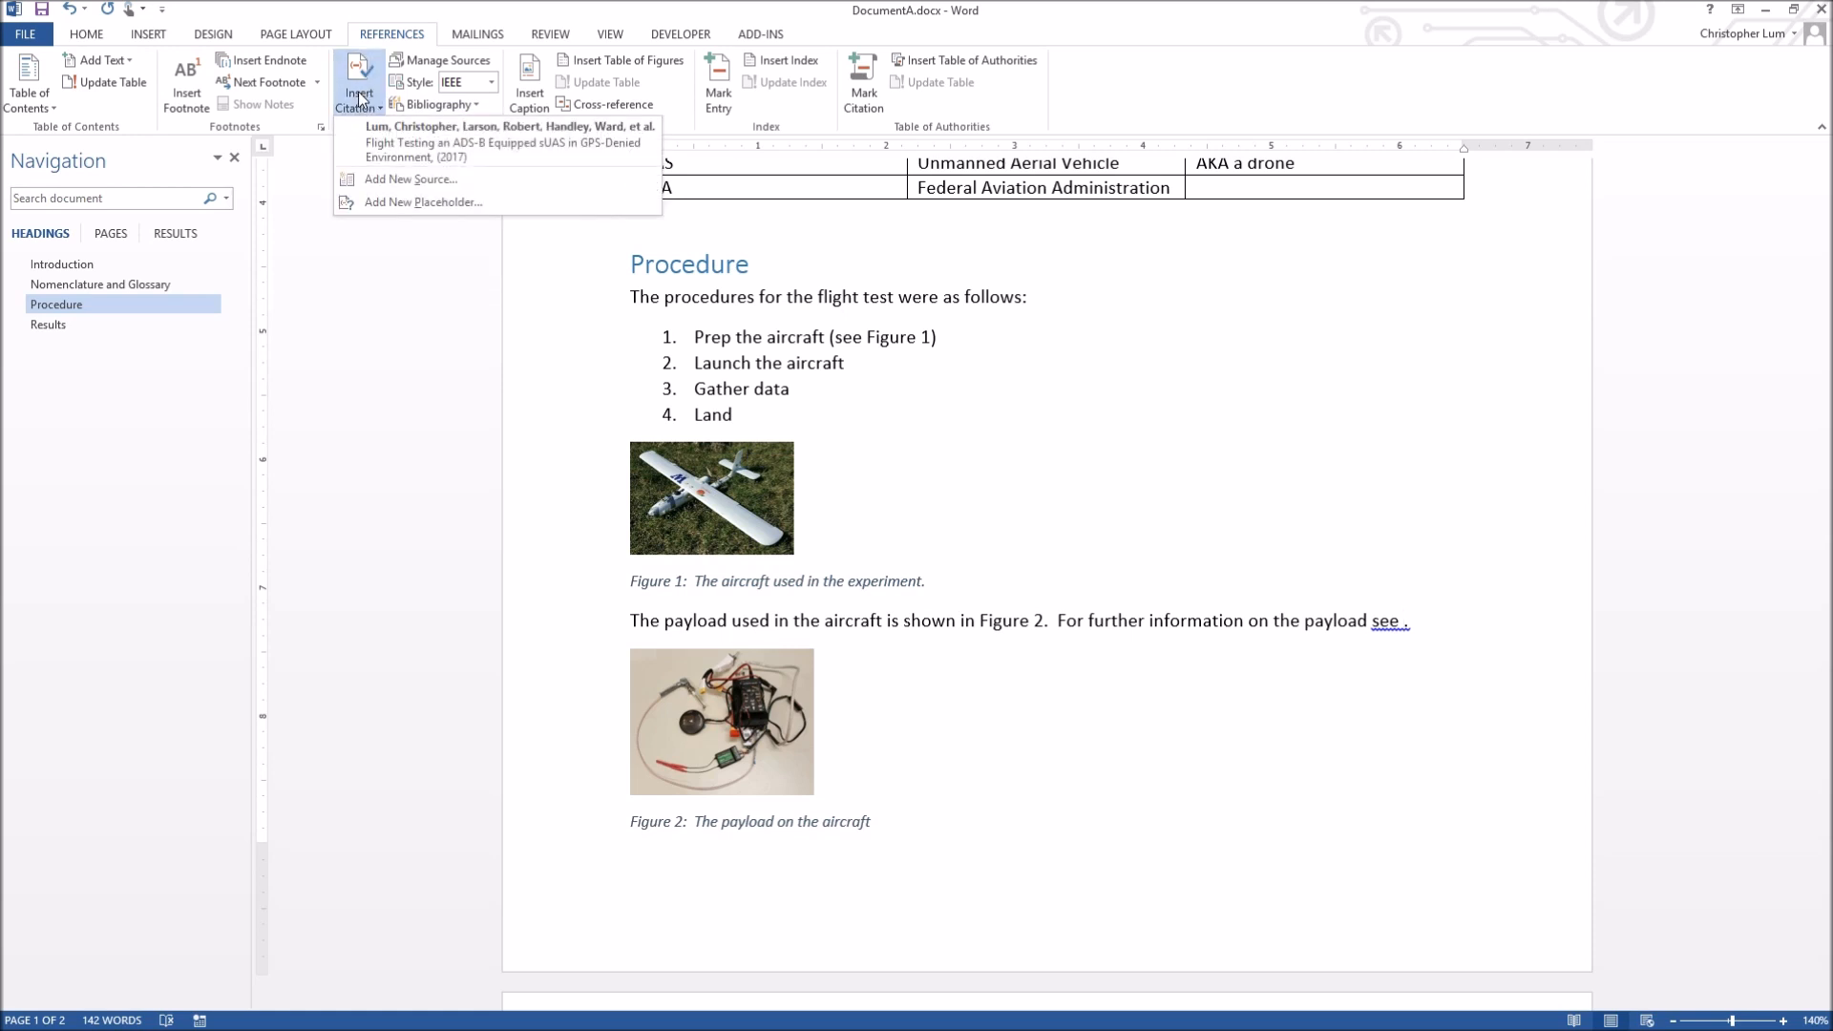
pyautogui.click(519, 139)
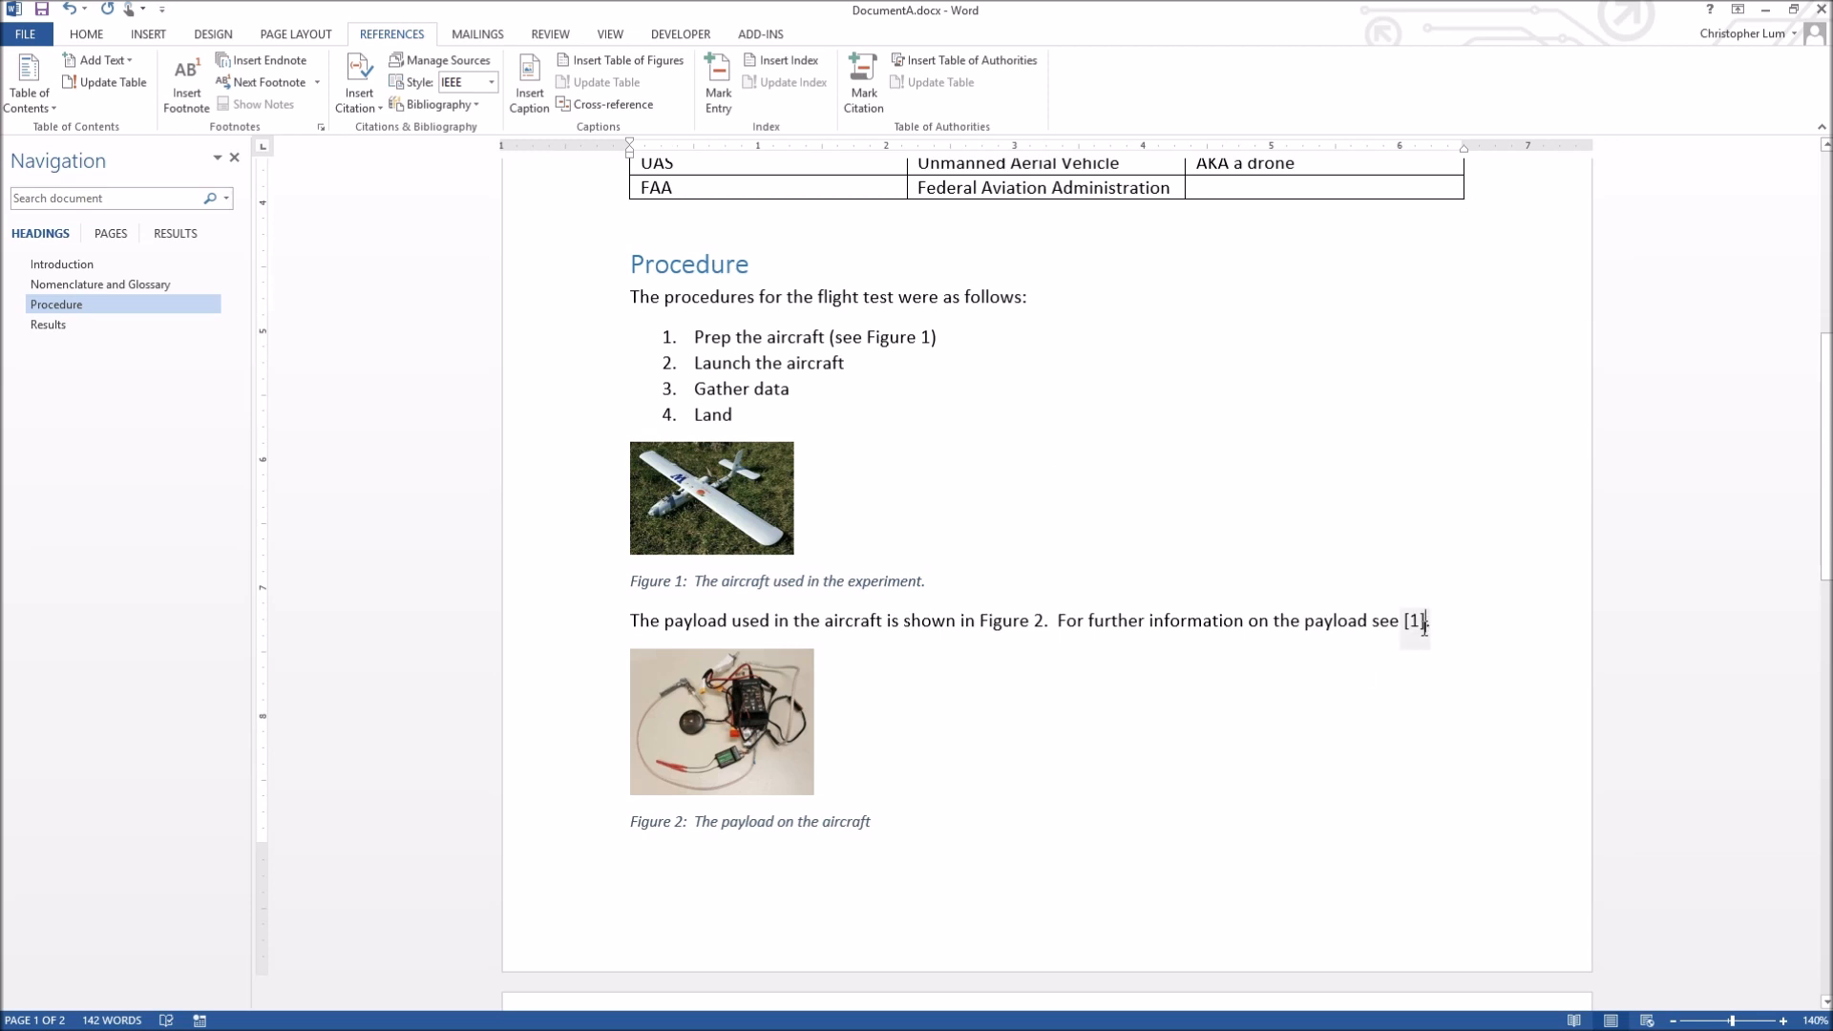
# Insert the built-in automatic bibliography titled "Bibliography" below the Figure 3 caption at the end of the document
pyautogui.scroll(-5, 1150, 716)
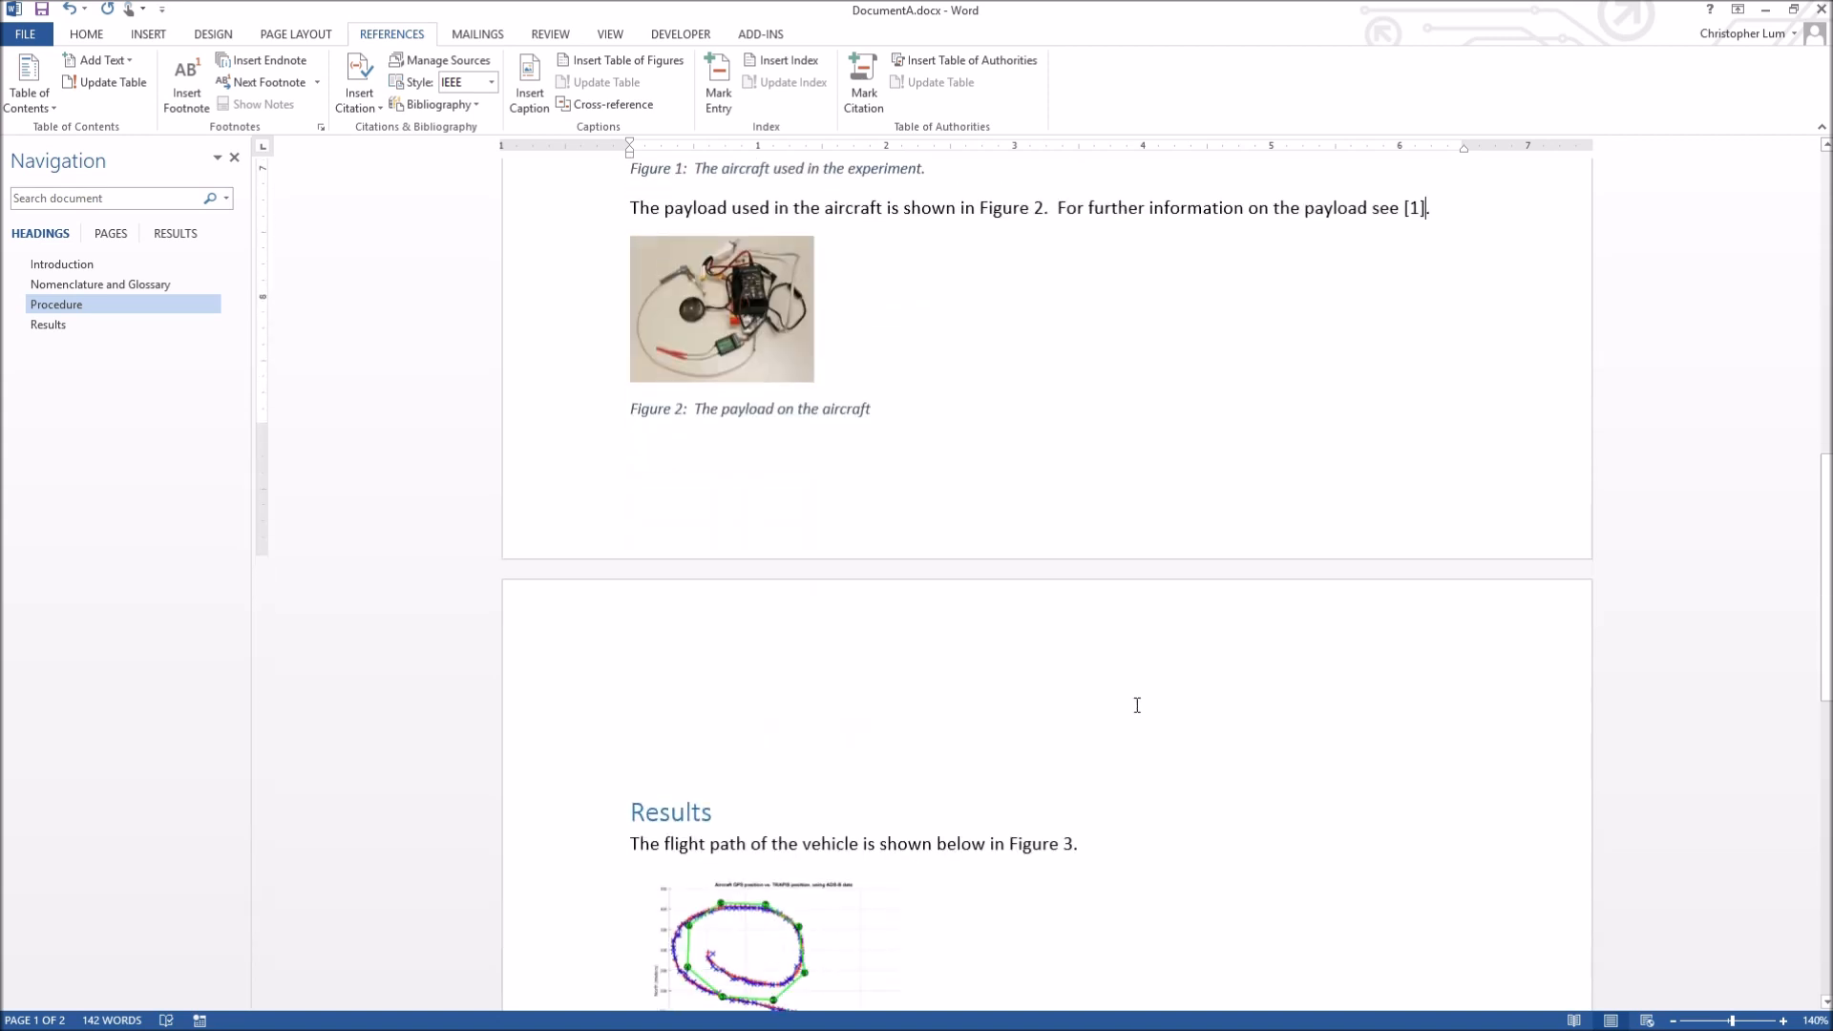
pyautogui.scroll(-10, 1127, 704)
pyautogui.scroll(3, 955, 620)
pyautogui.click(778, 560)
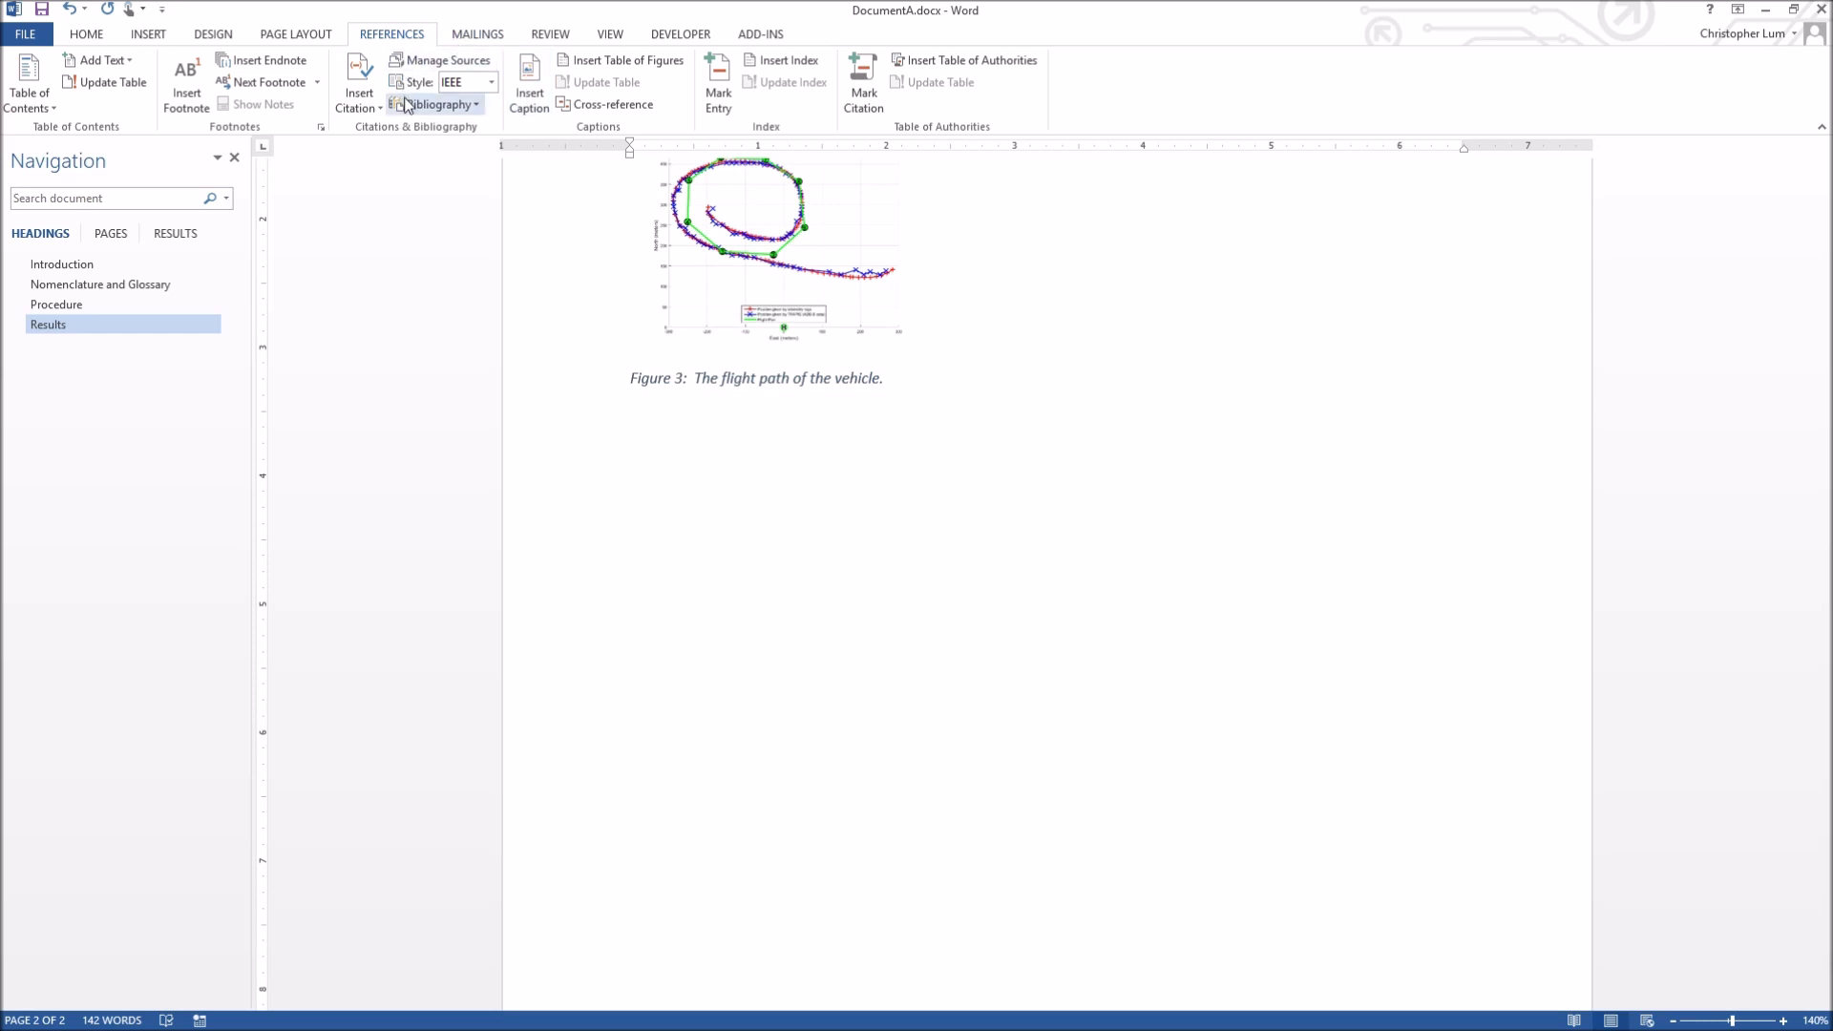
pyautogui.click(476, 106)
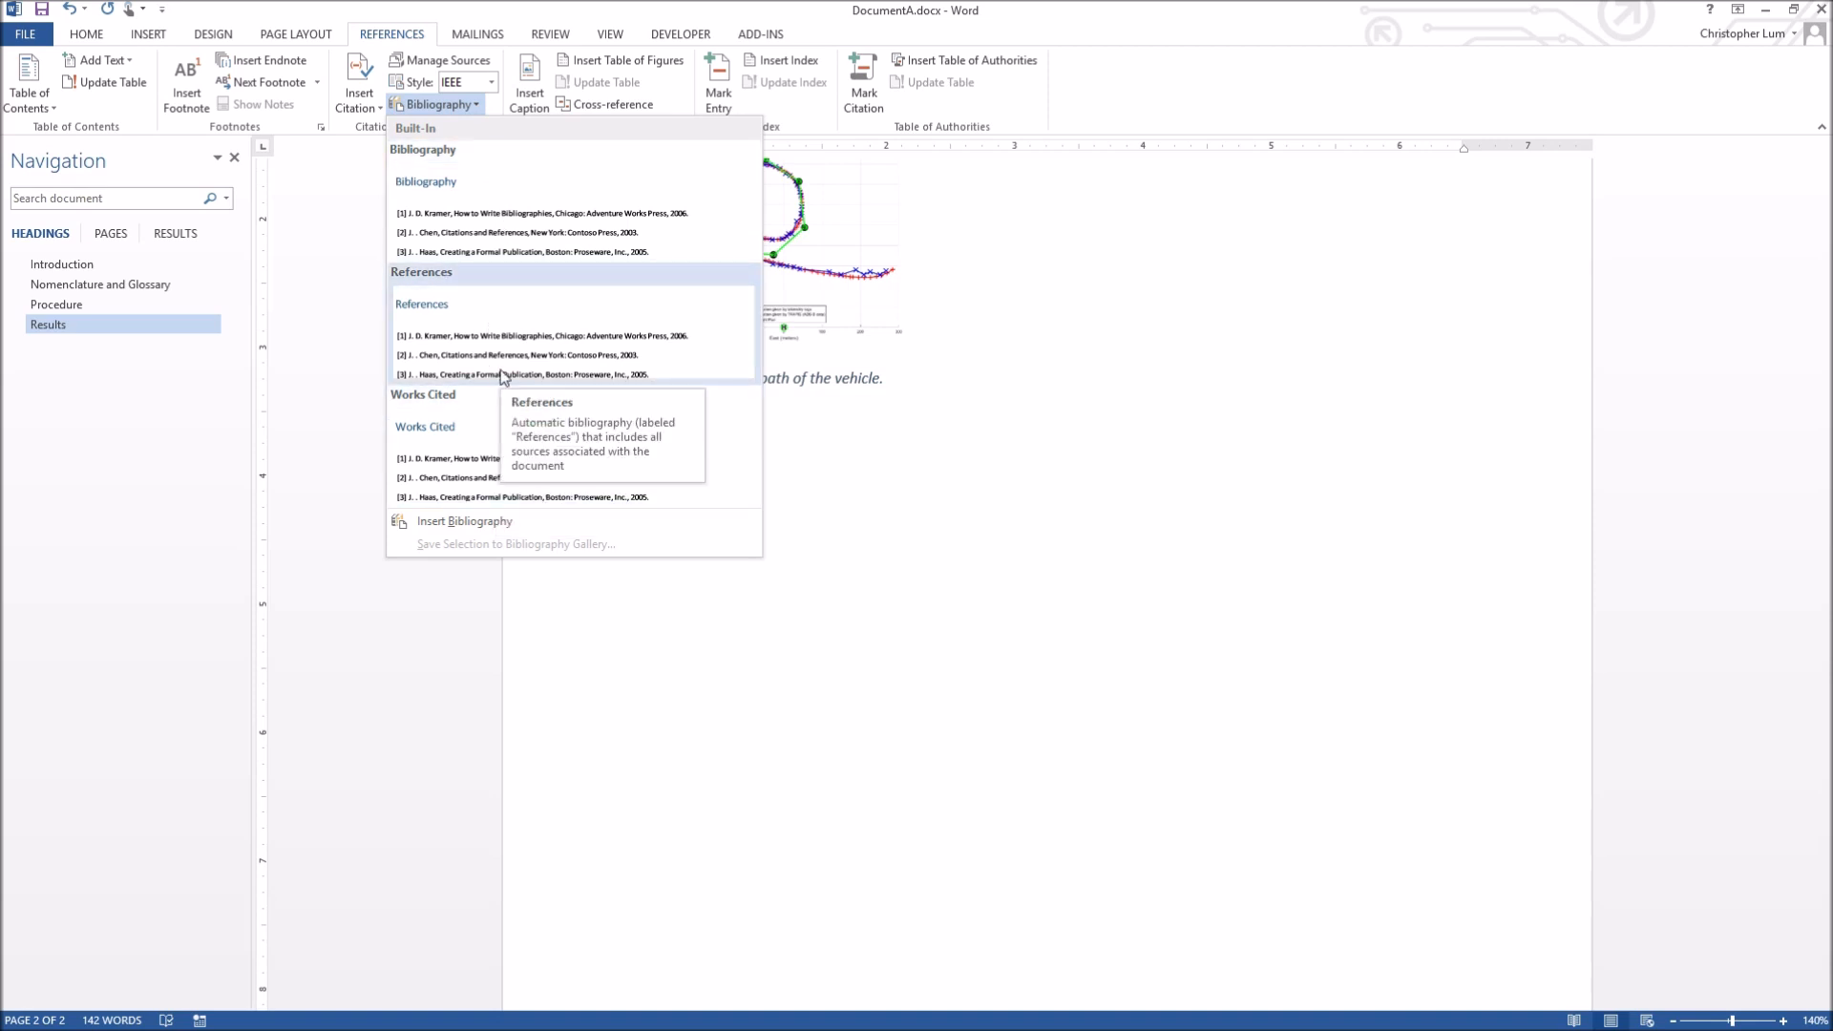
pyautogui.click(489, 215)
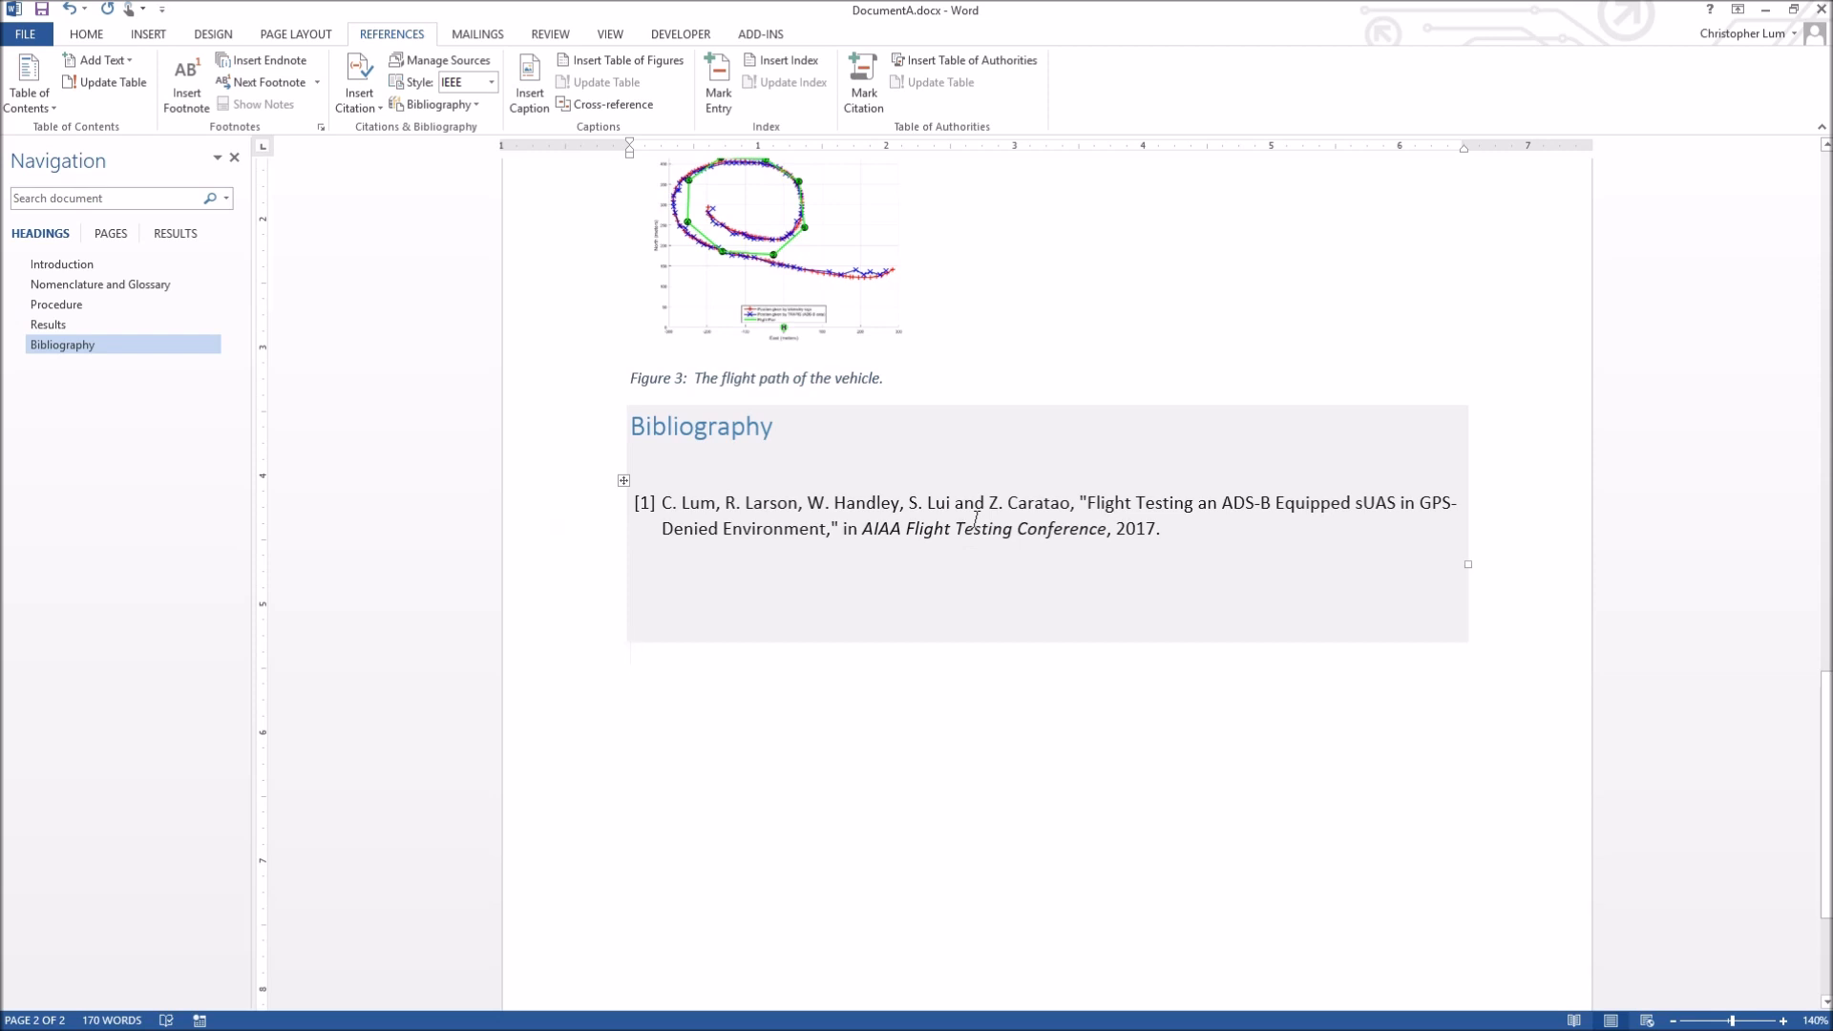
# Look through the available citation styles for the bibliography without choosing another one
pyautogui.click(493, 83)
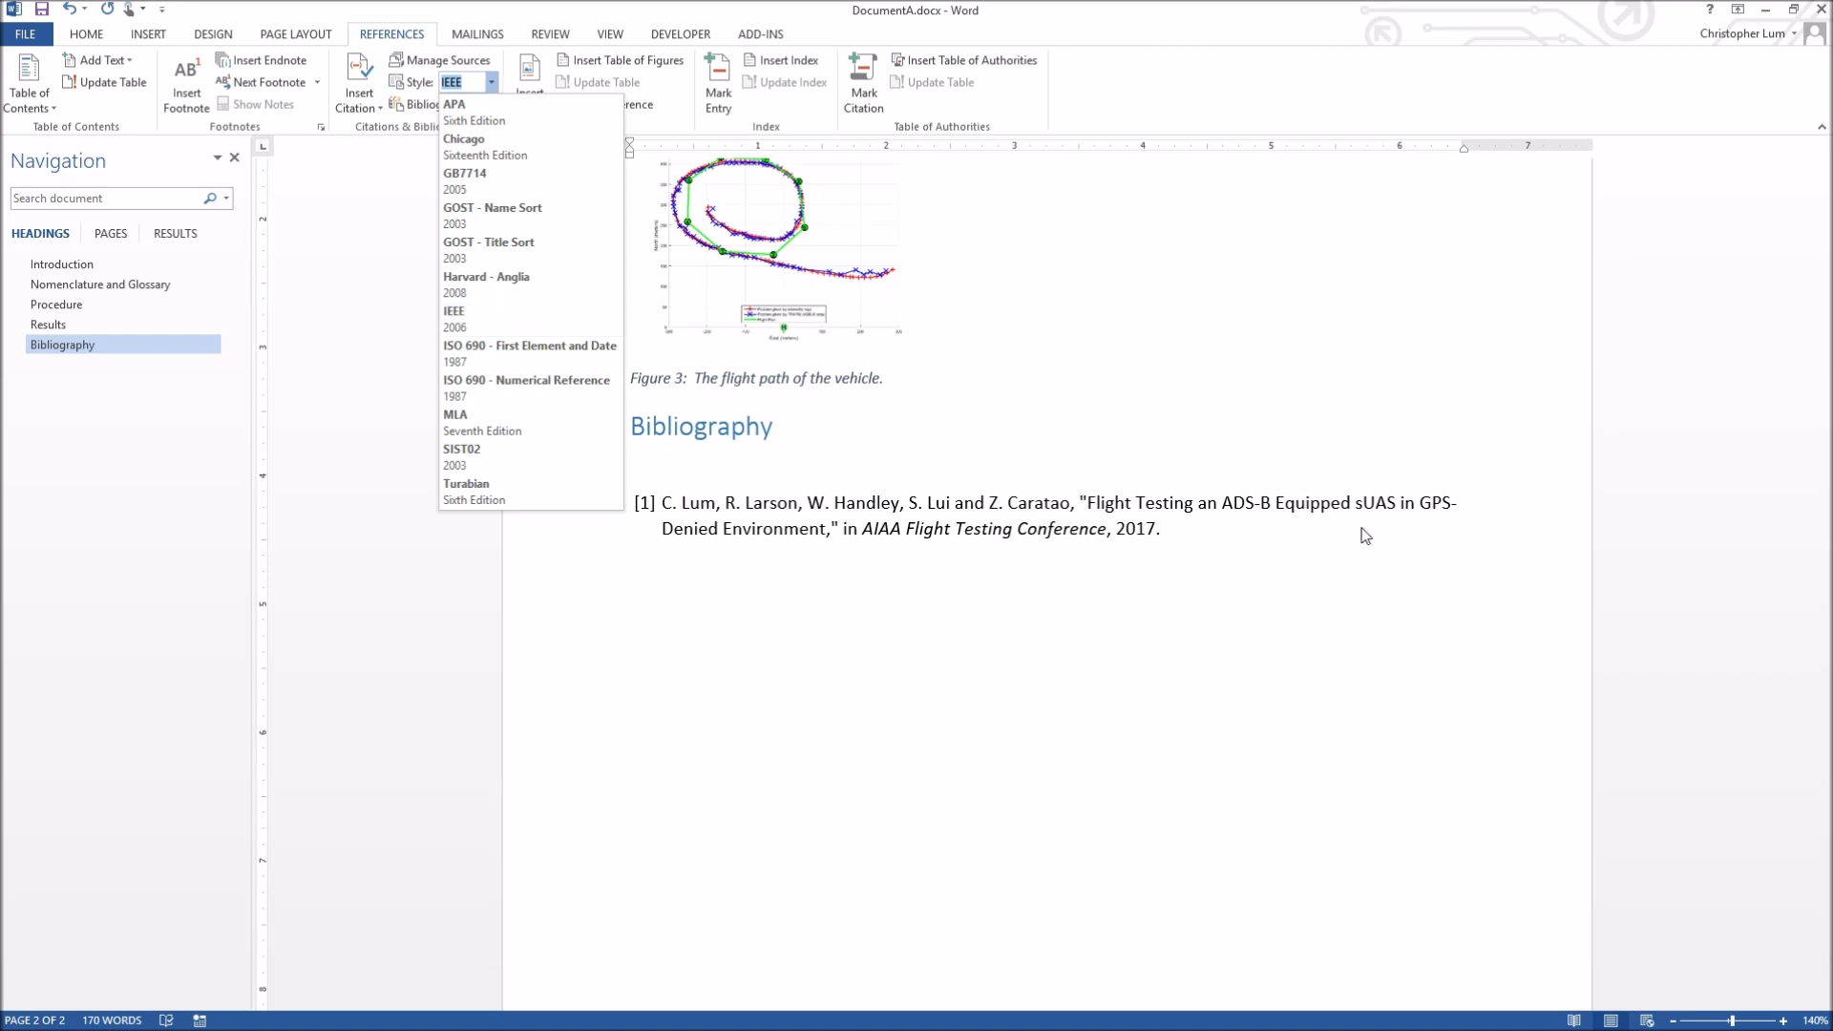
pyautogui.click(1178, 389)
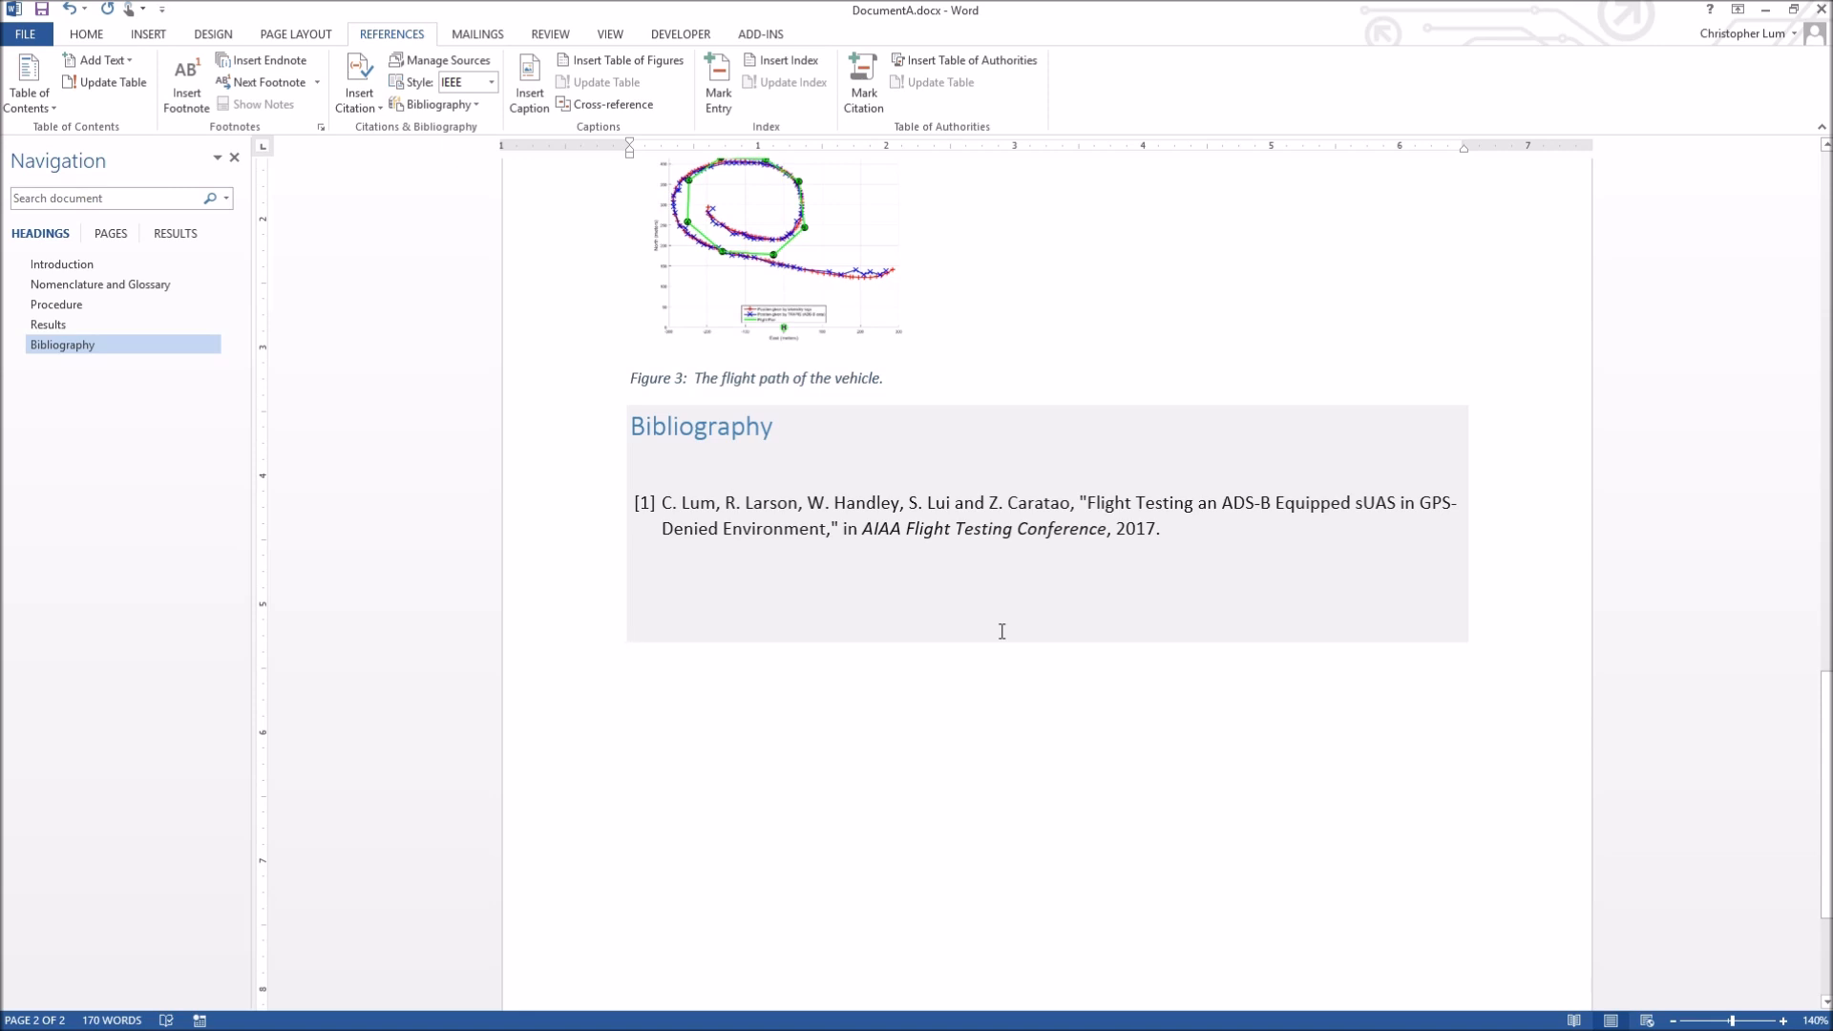
pyautogui.scroll(1, 1002, 631)
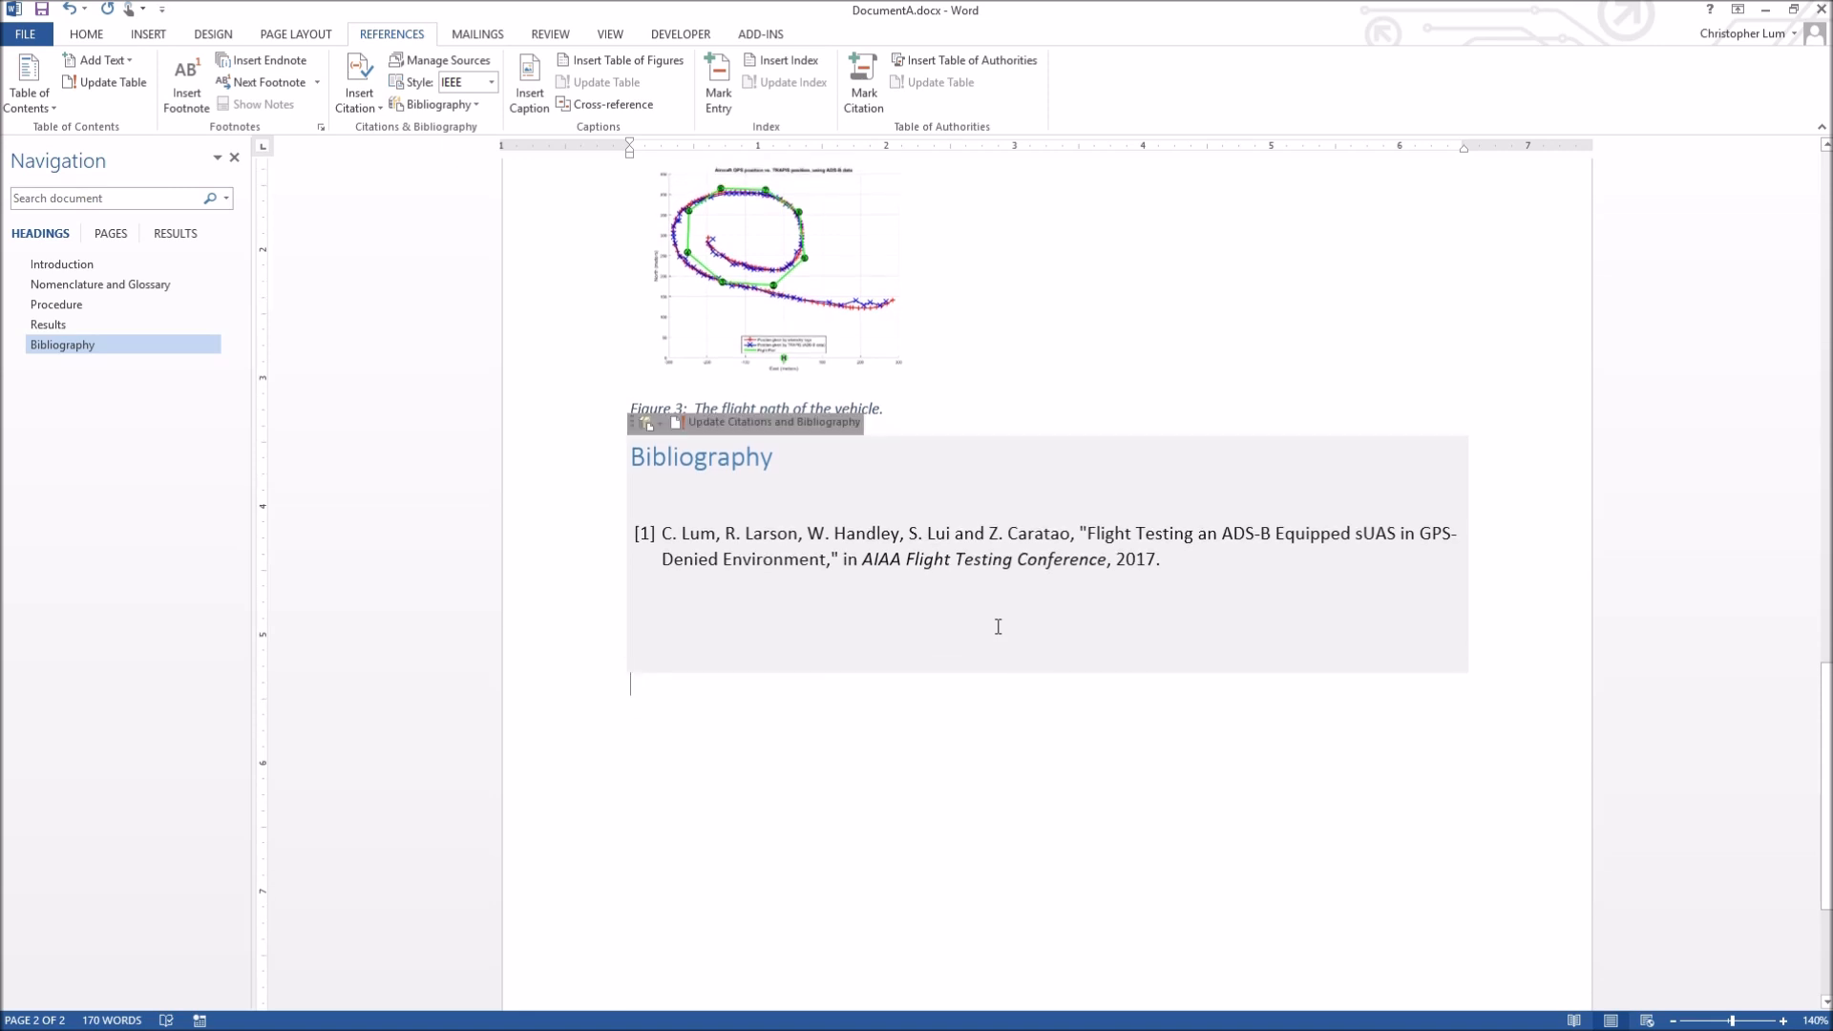
# Check the bibliography entry for the ADS-B paper against its citation at the end of the payload sentence
pyautogui.click(894, 705)
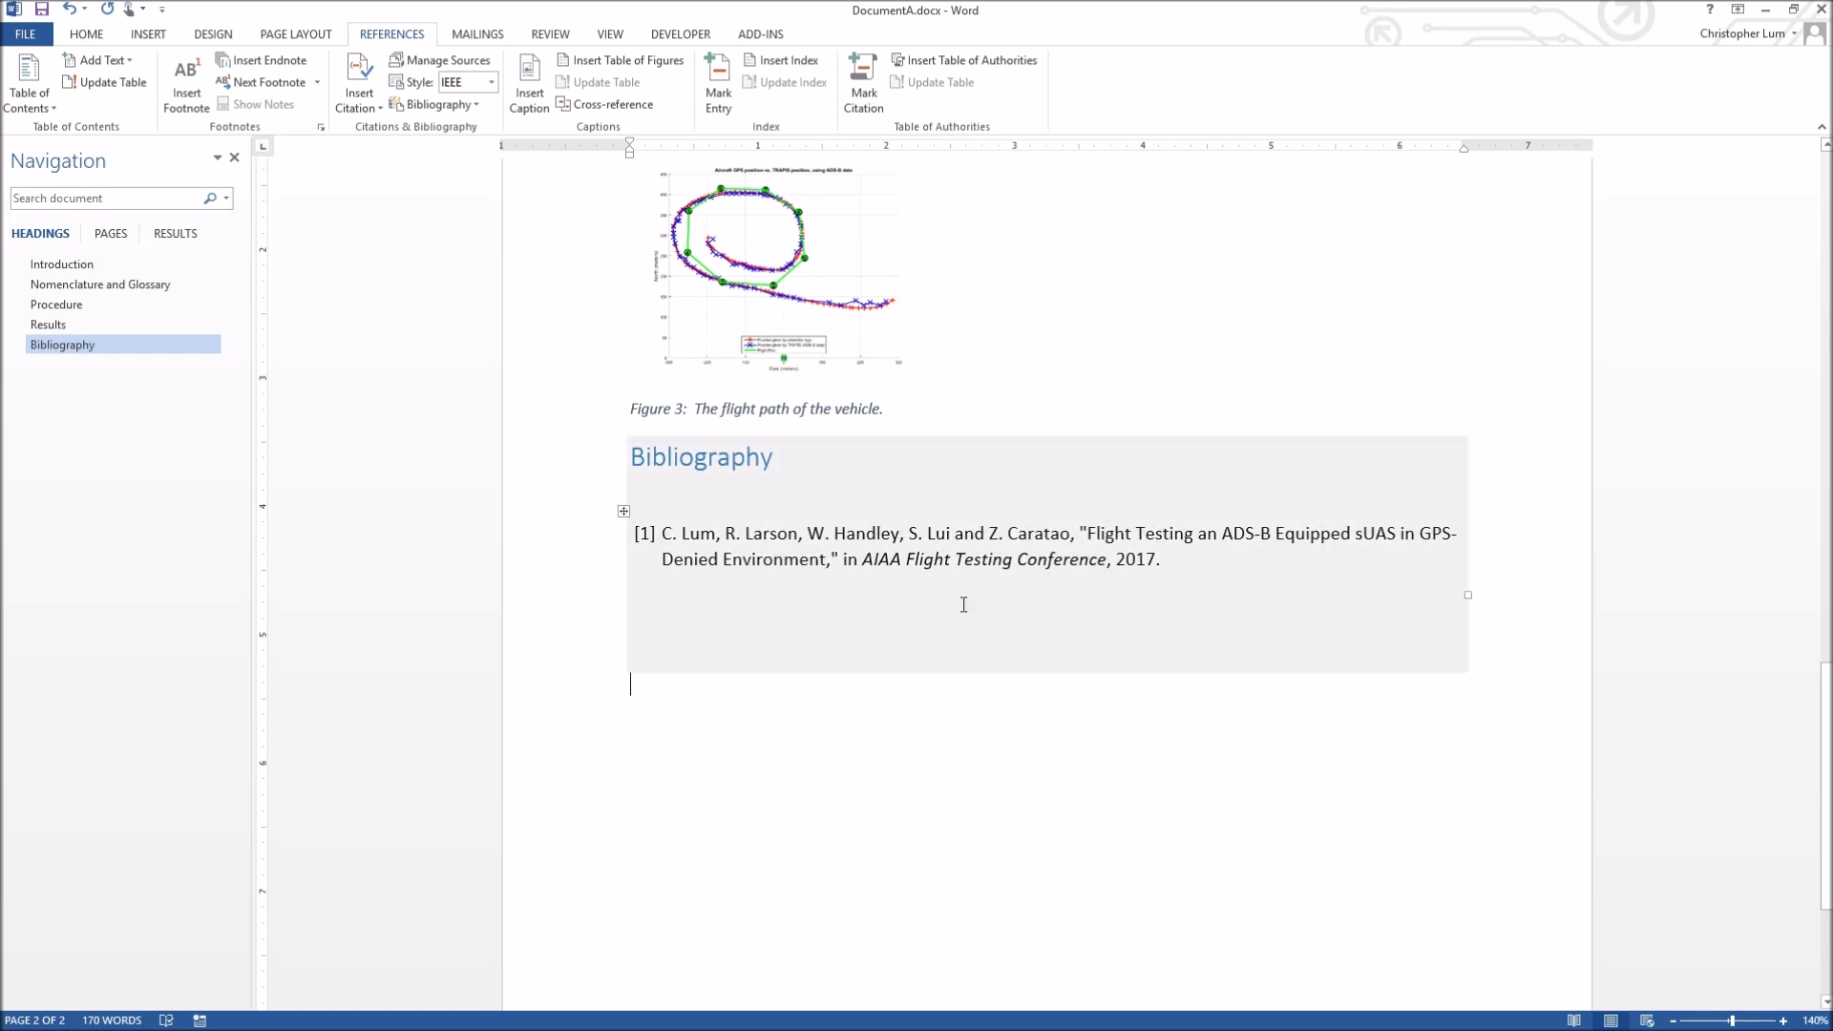
pyautogui.click(842, 536)
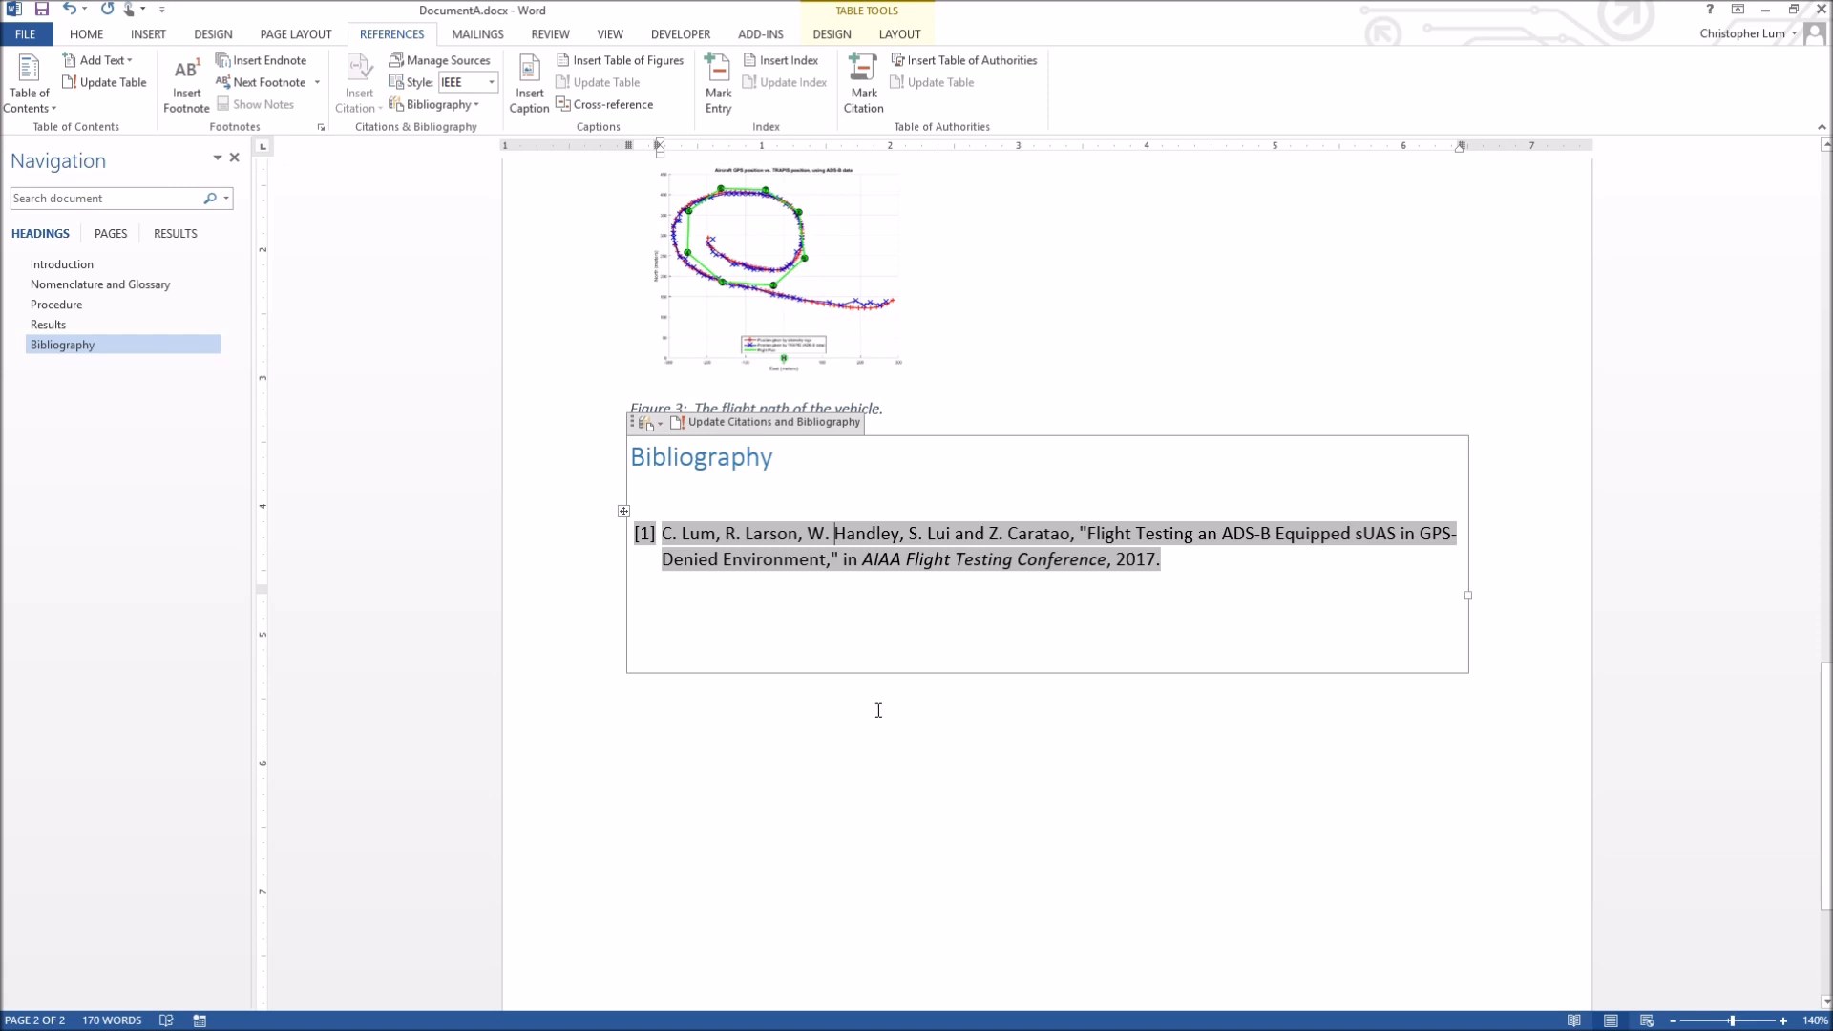
pyautogui.scroll(6, 879, 711)
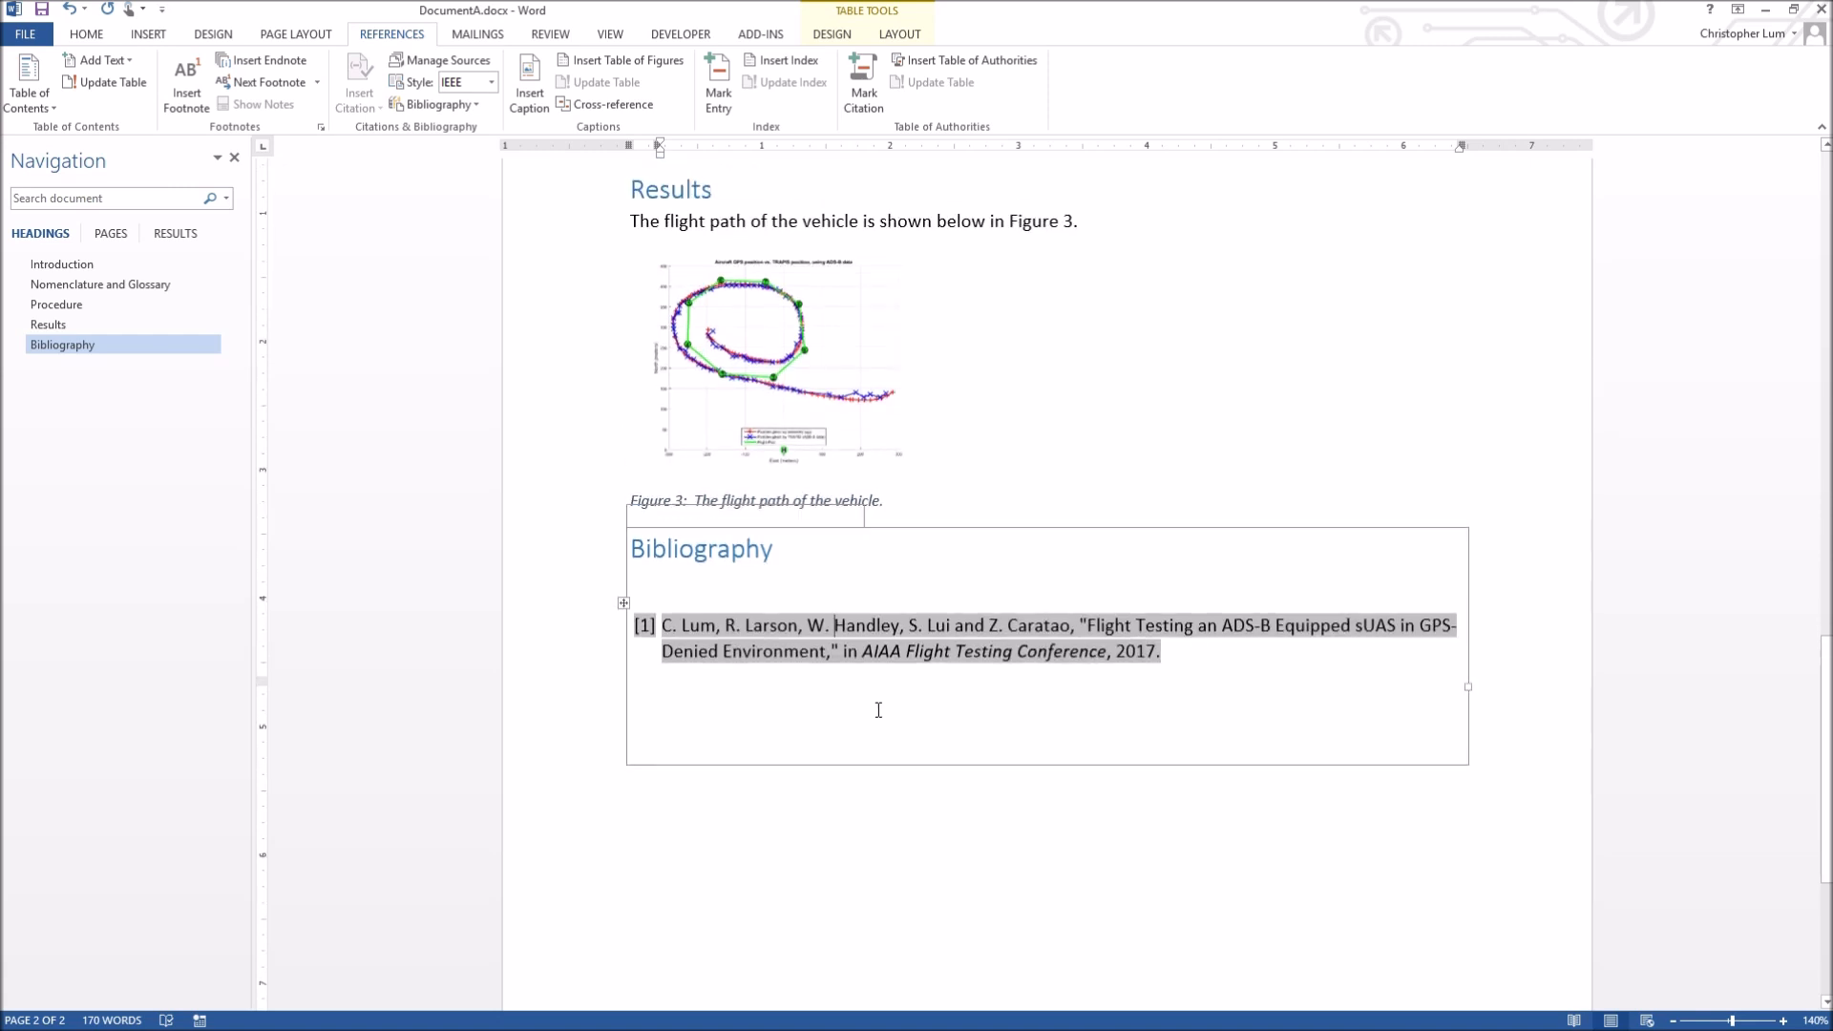
pyautogui.scroll(7, 878, 706)
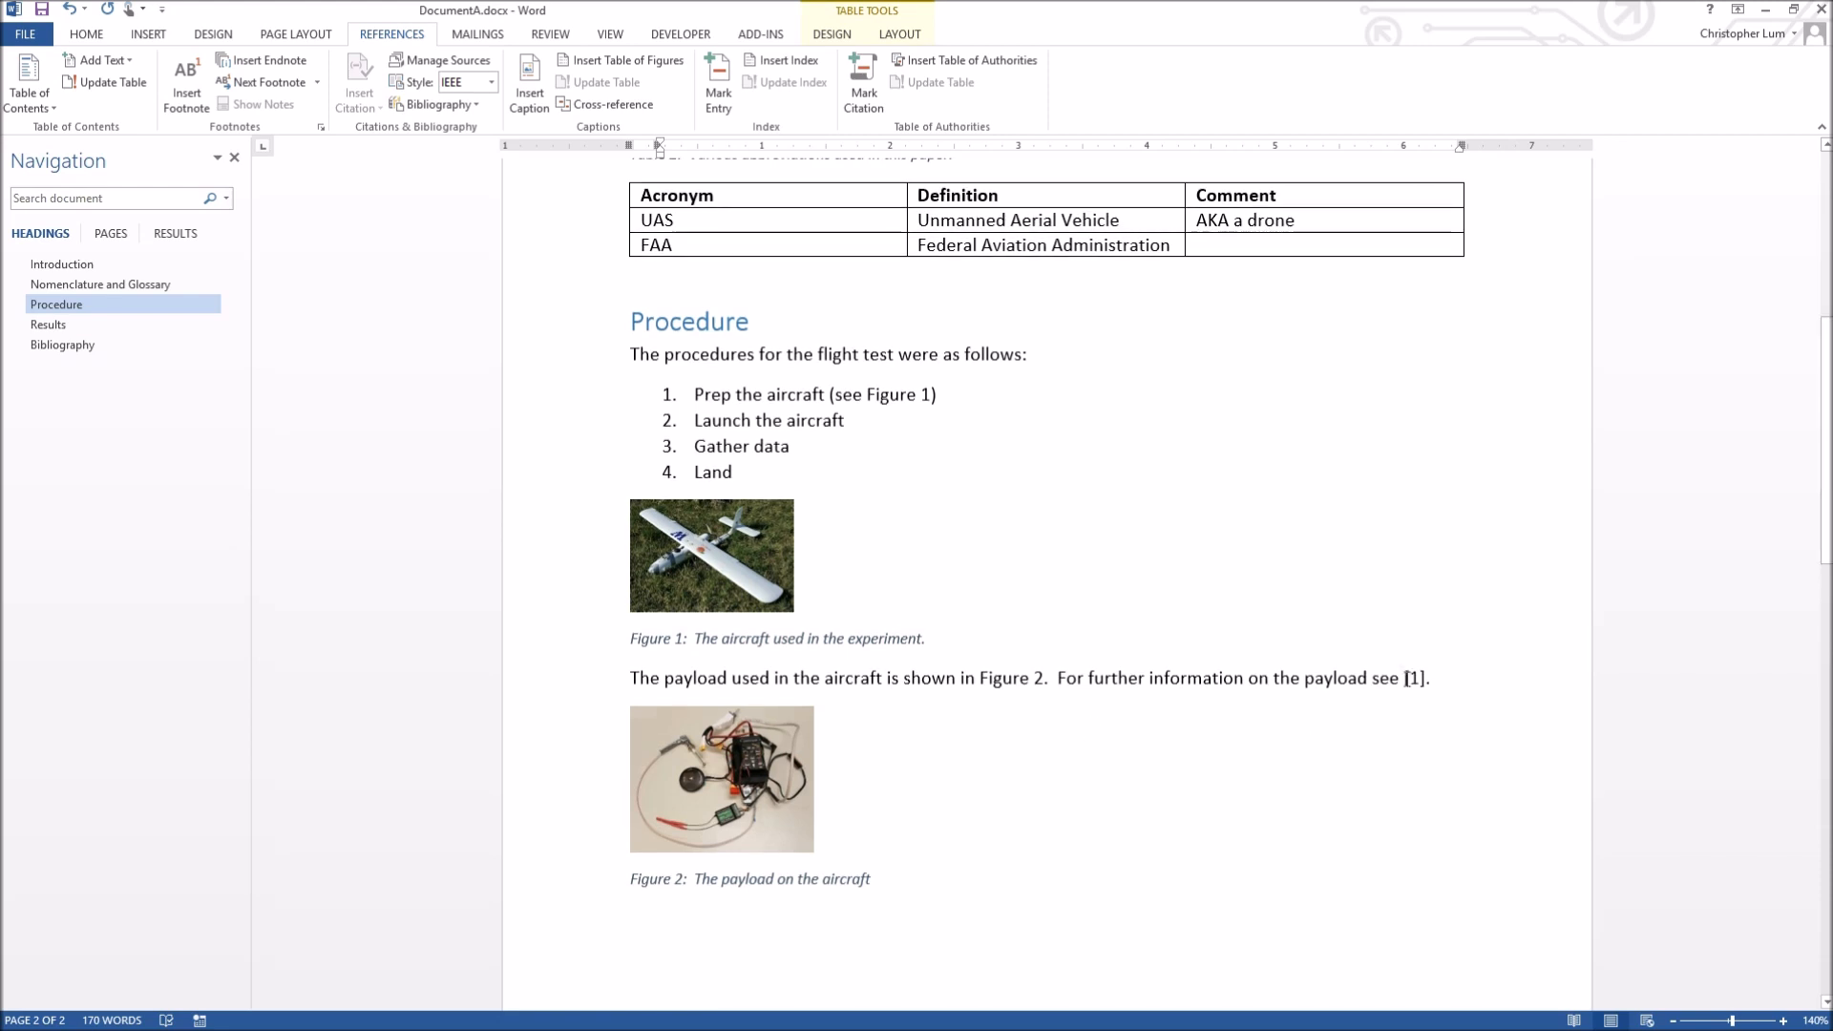
pyautogui.press('Left')
pyautogui.press('Left')
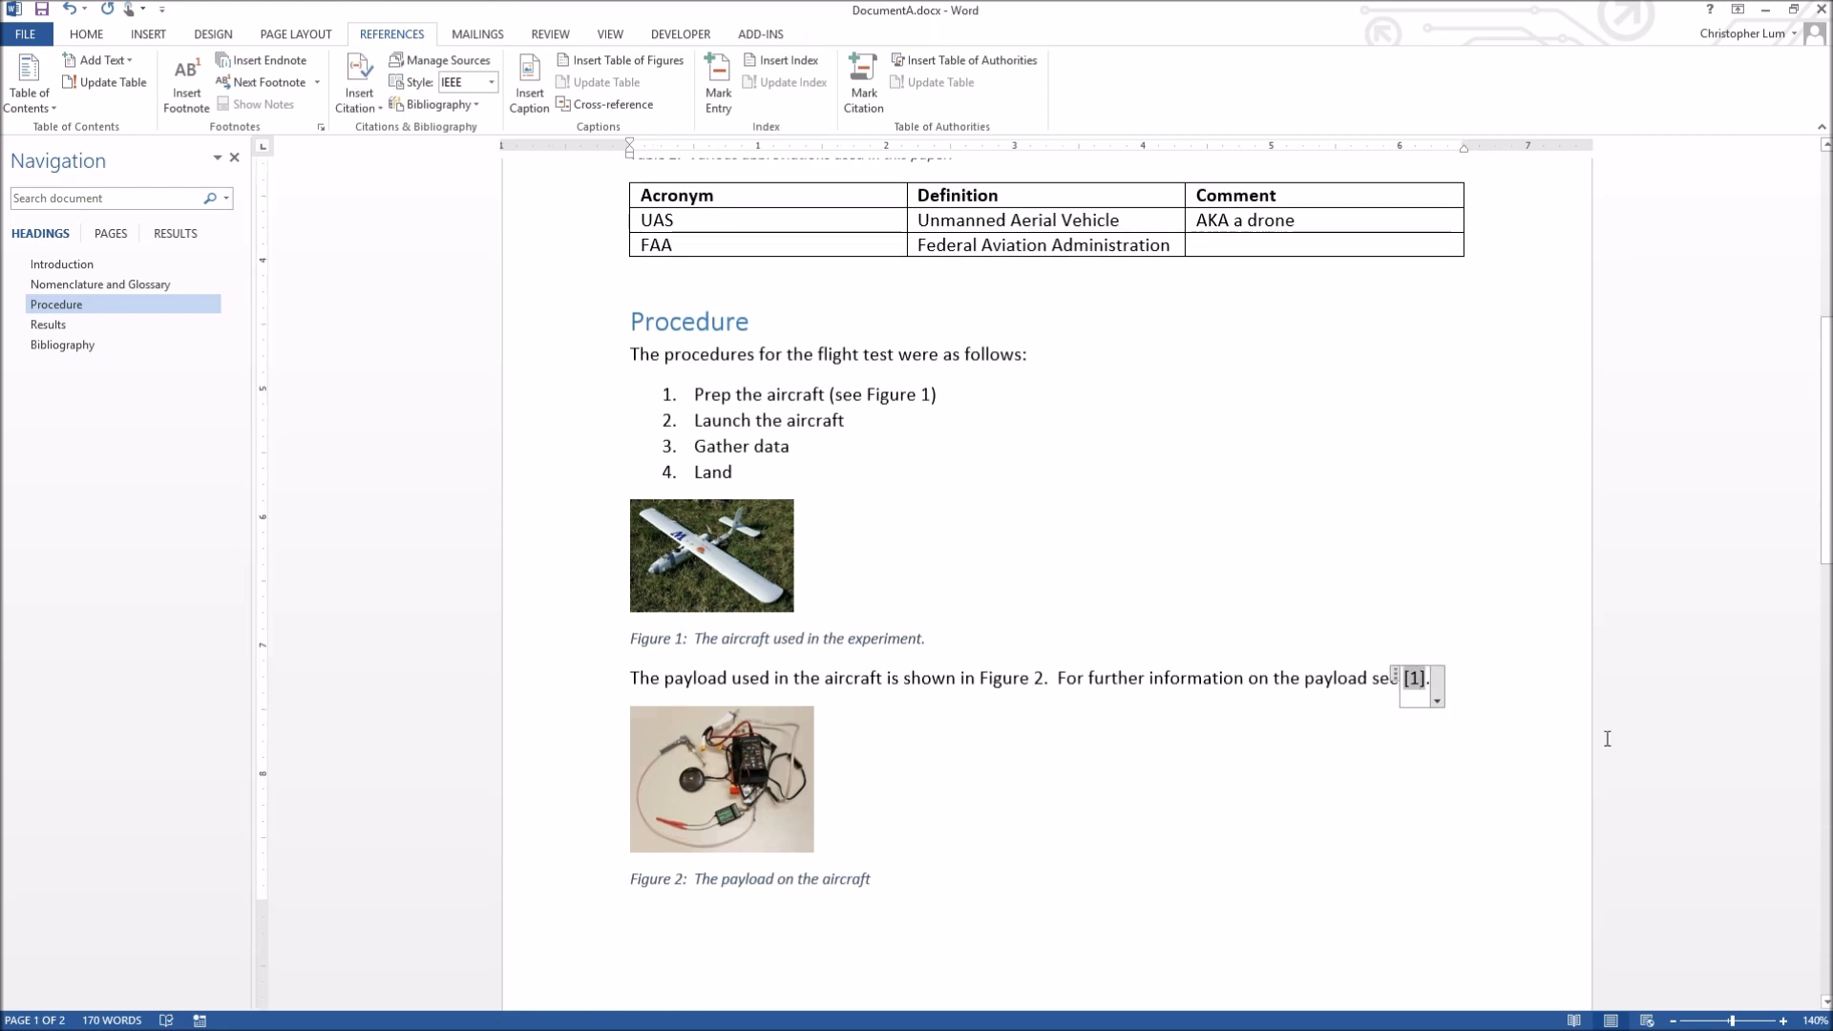
pyautogui.press('Up')
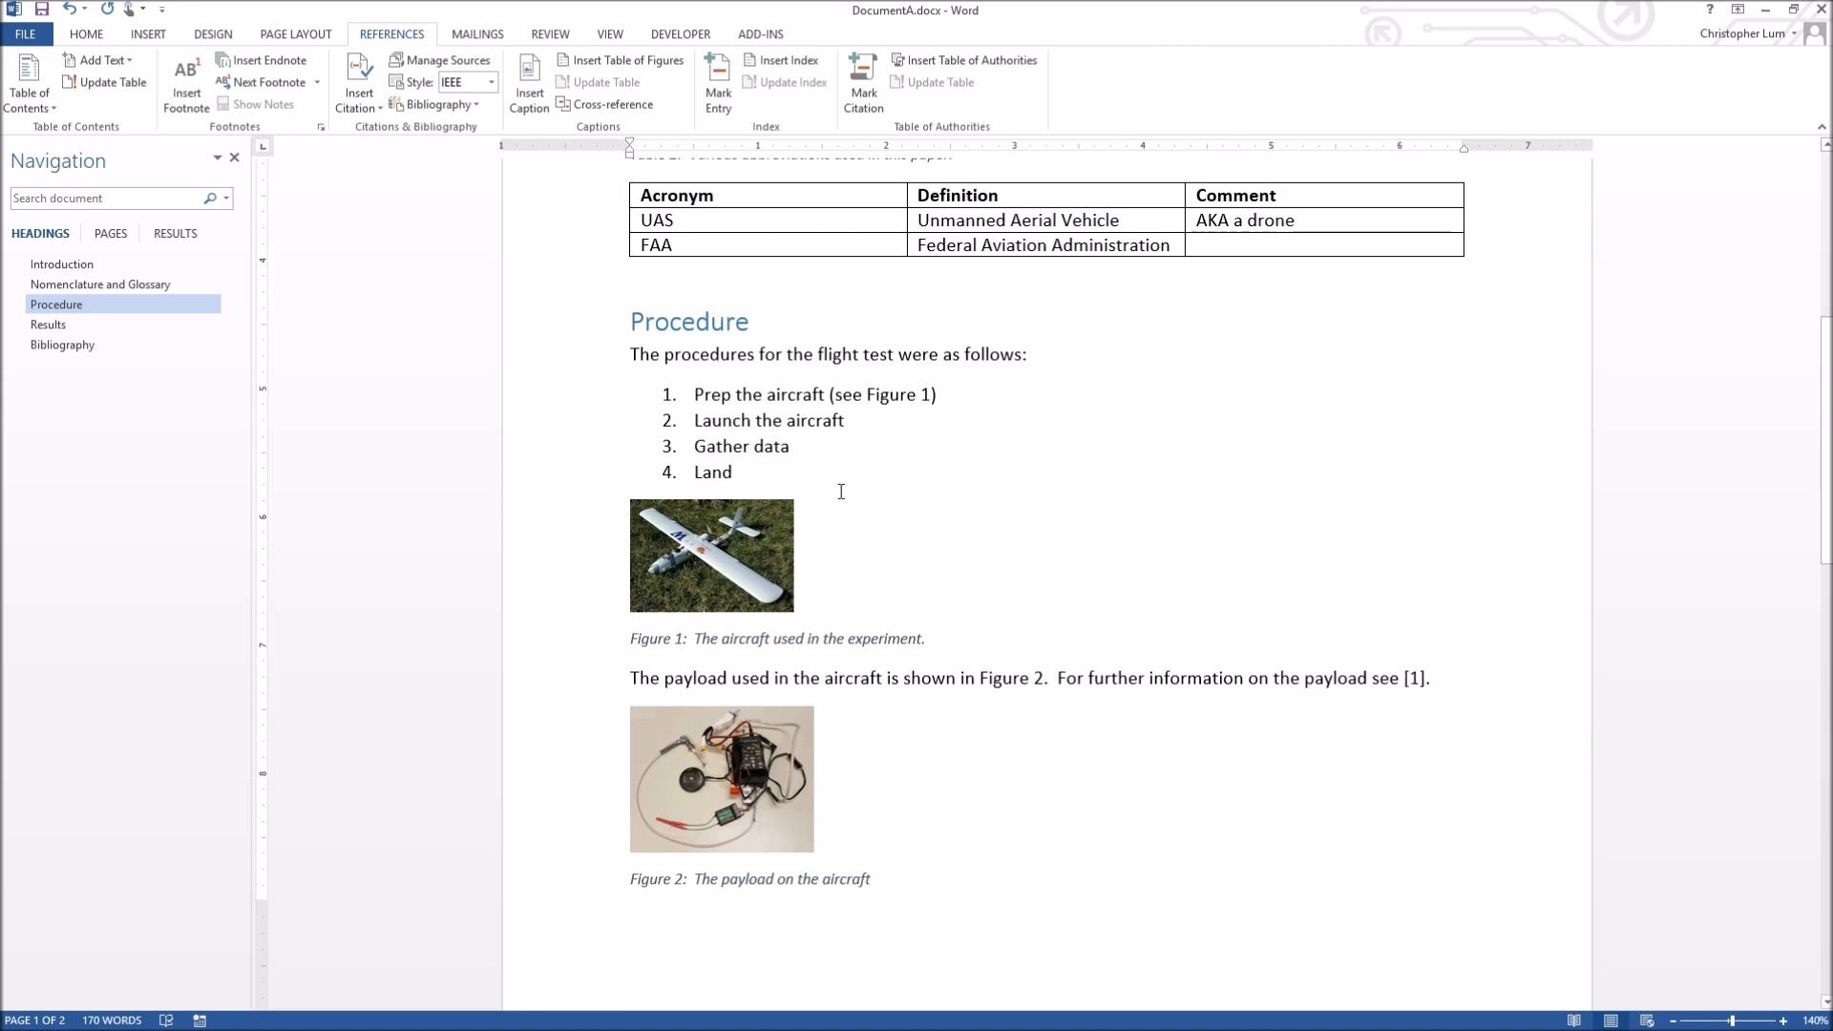
# Create a new source of type Book in the Source Manager with "Merriam Webster" as its corporate author
pyautogui.click(431, 64)
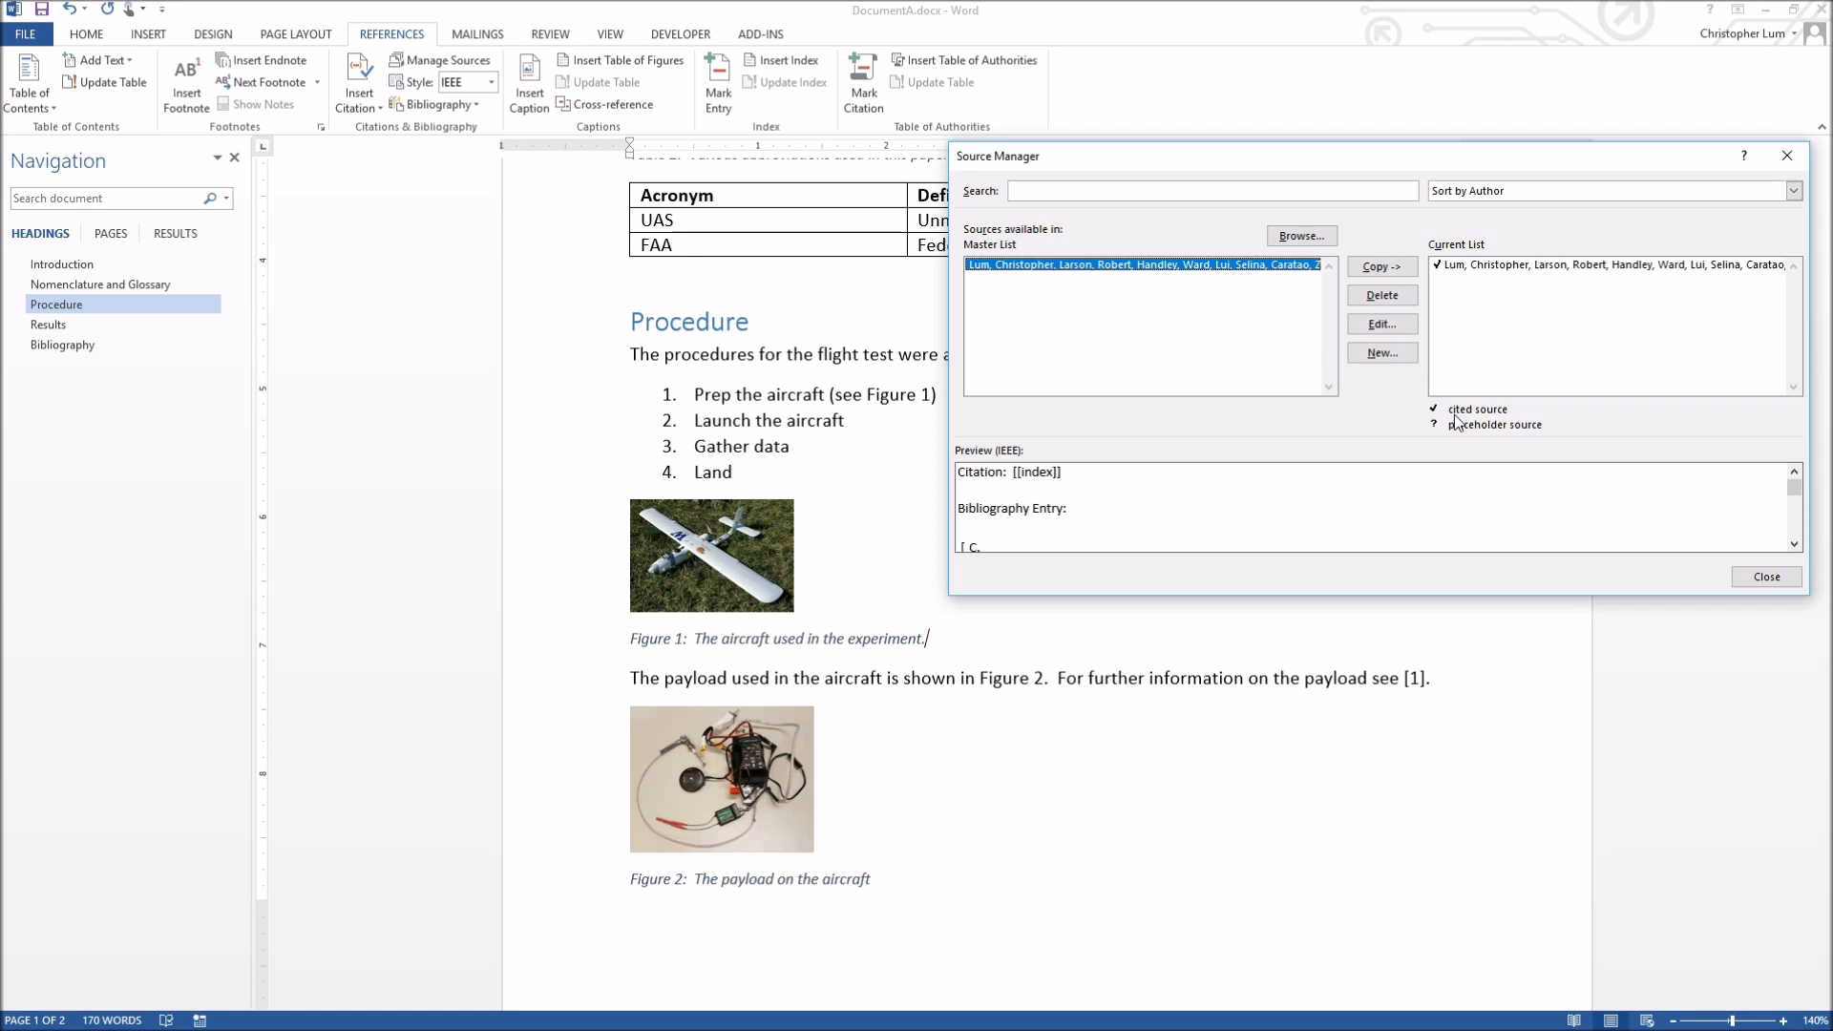
pyautogui.click(1384, 354)
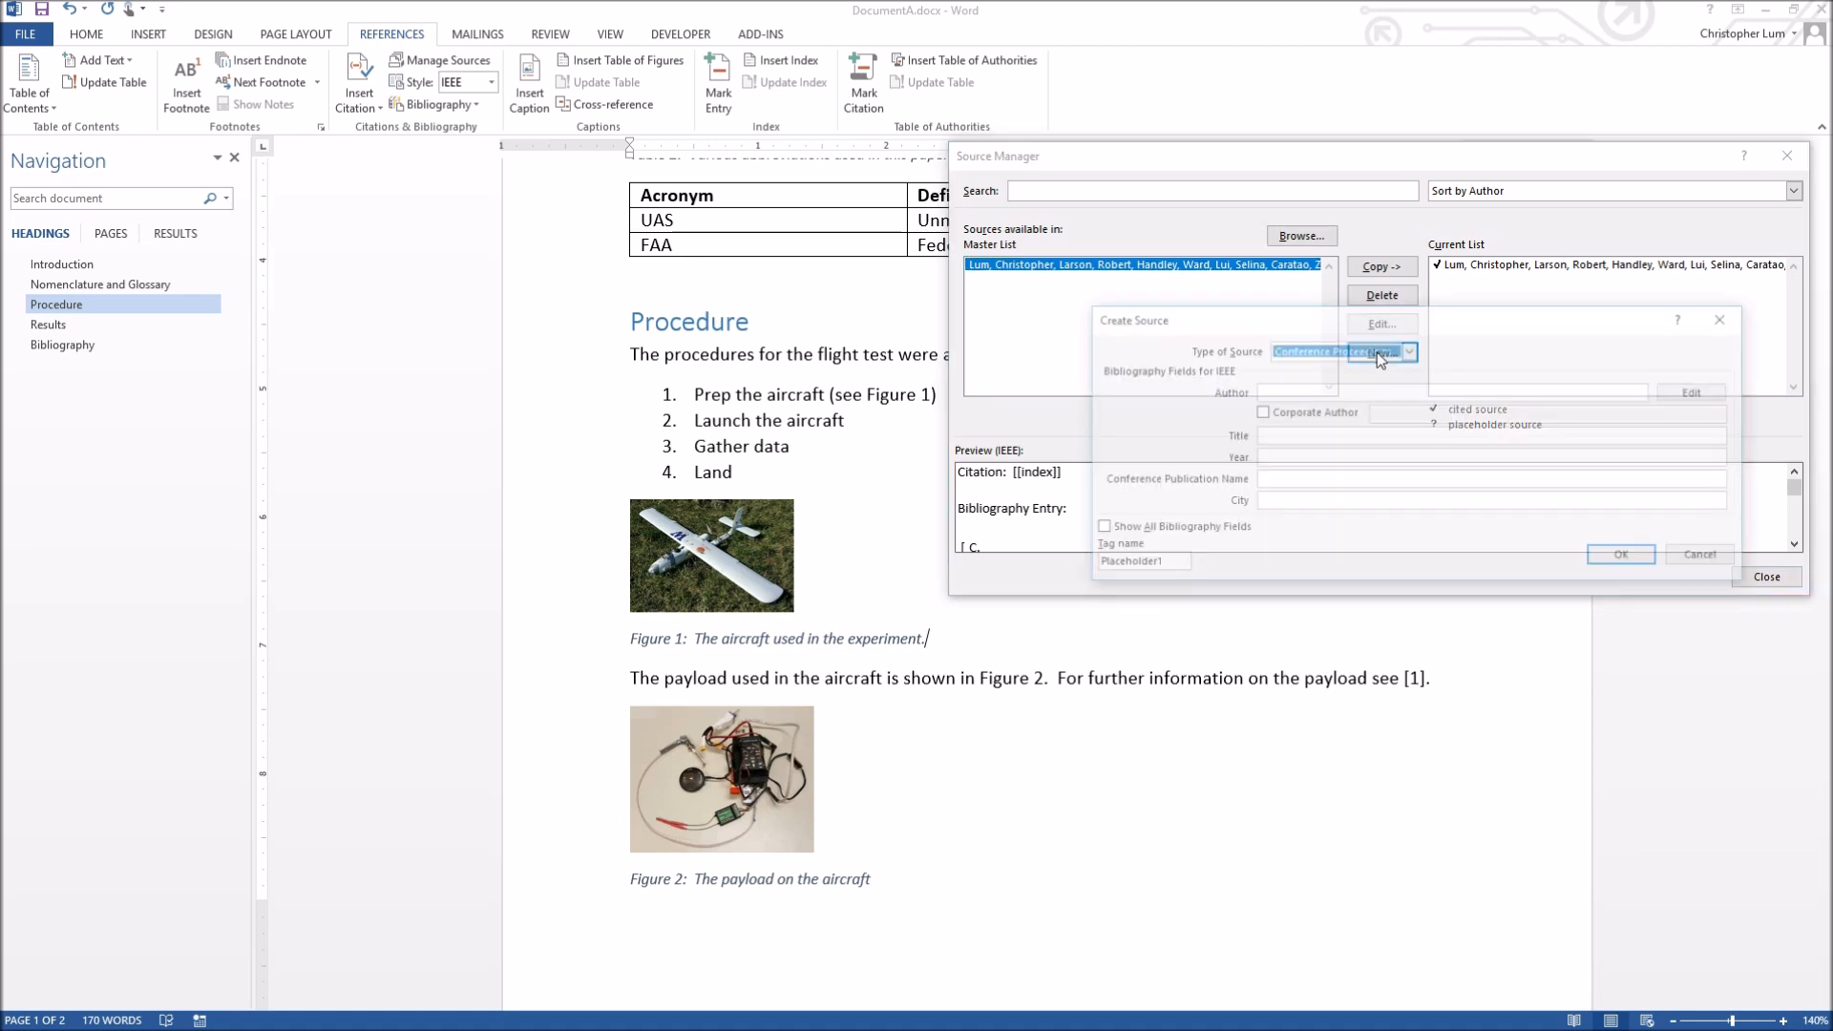
pyautogui.click(1366, 351)
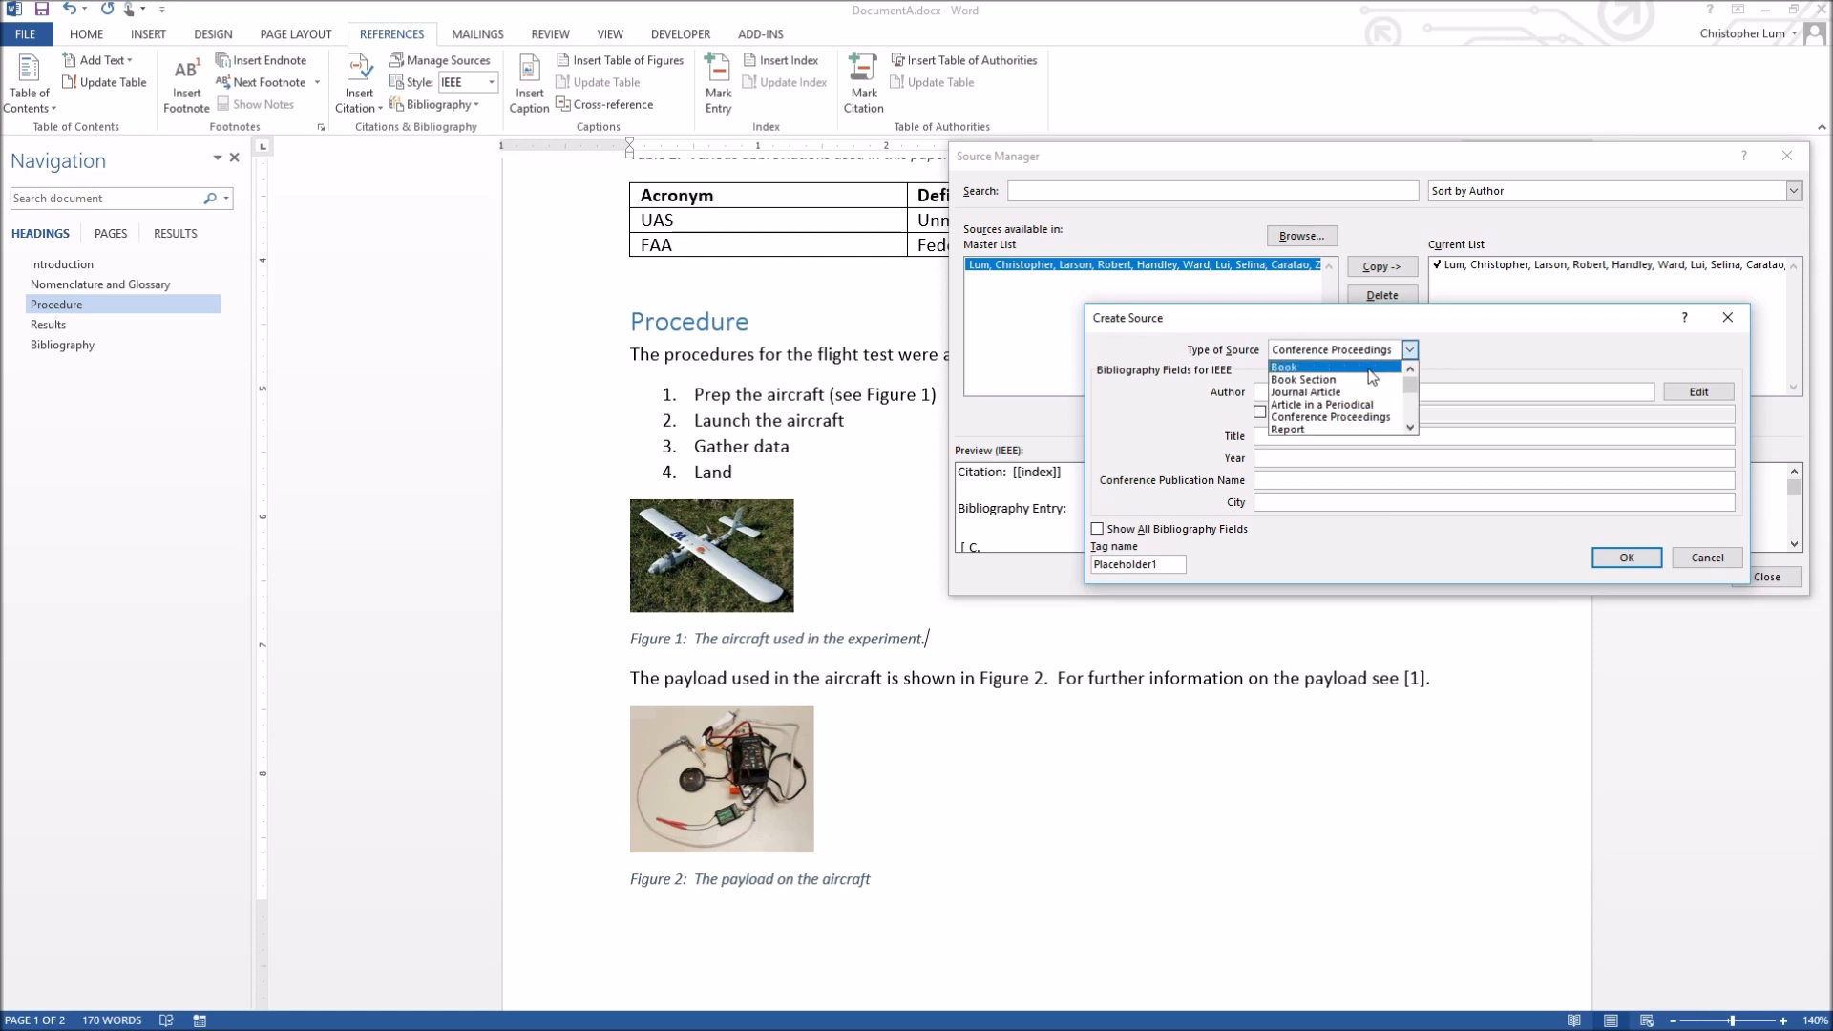
pyautogui.click(1325, 367)
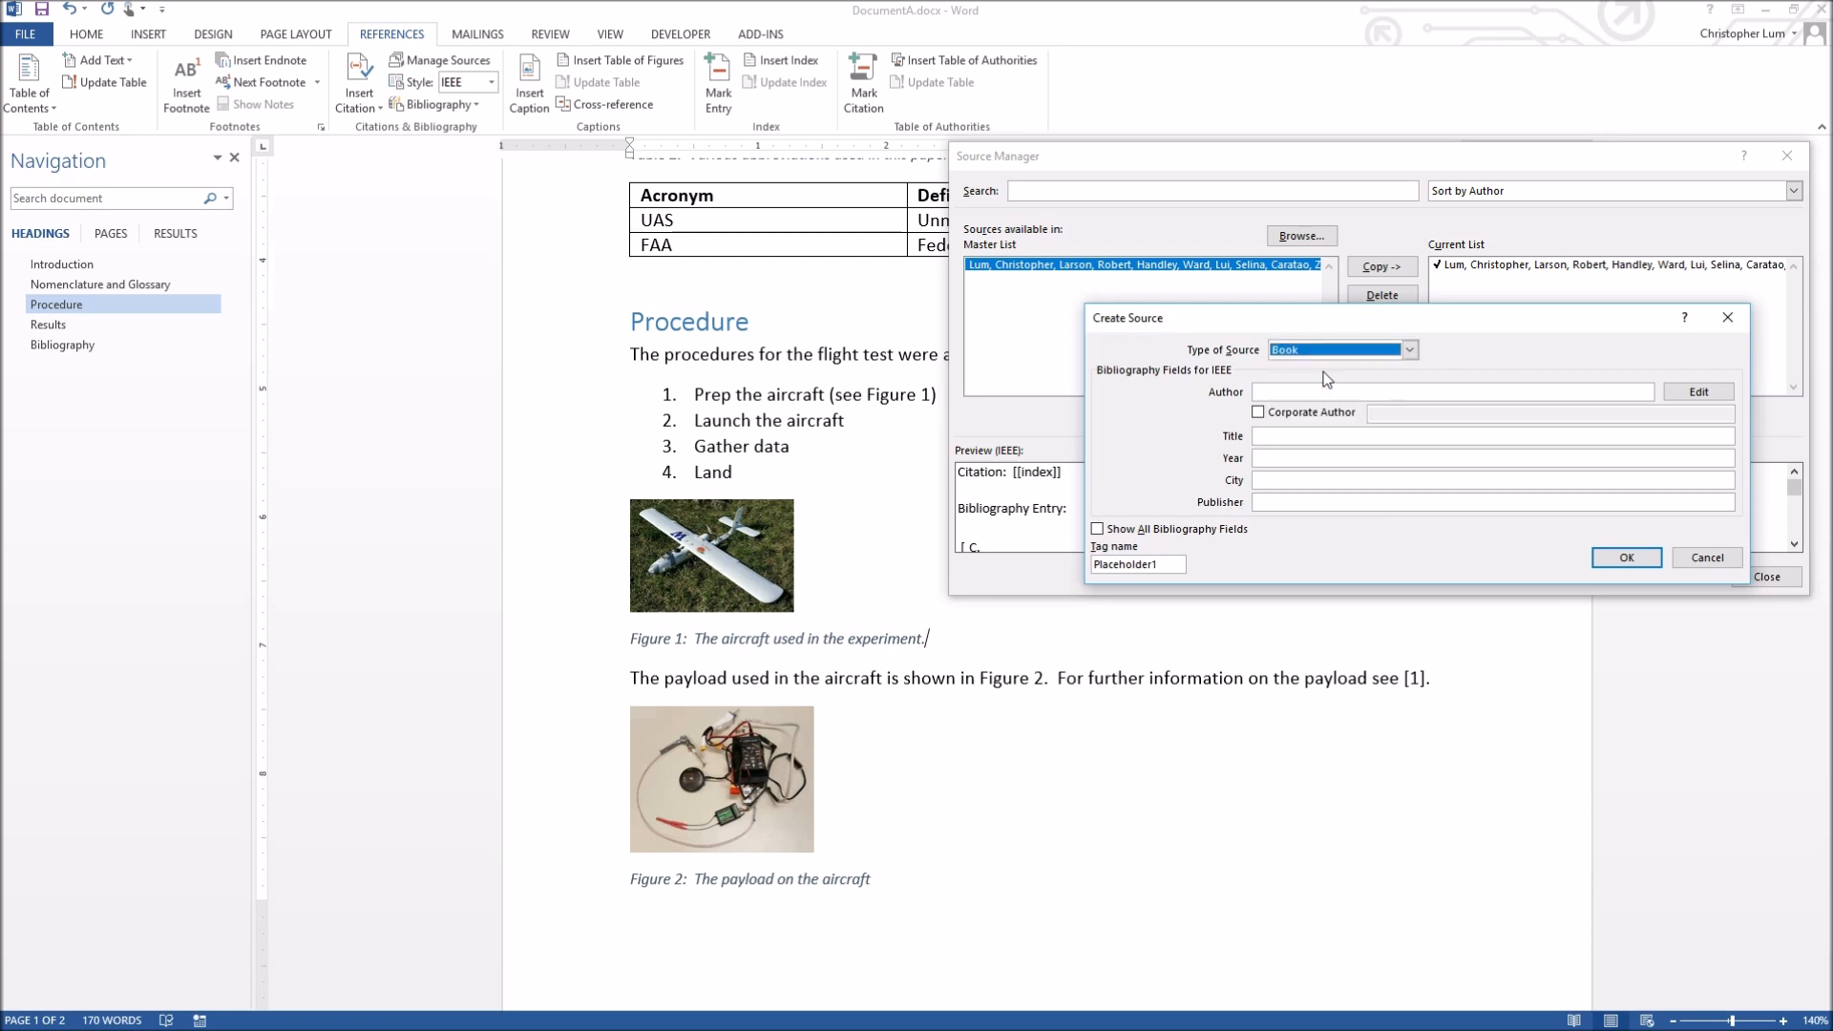
pyautogui.click(1258, 412)
pyautogui.click(1468, 413)
pyautogui.write('Merriam Webster')
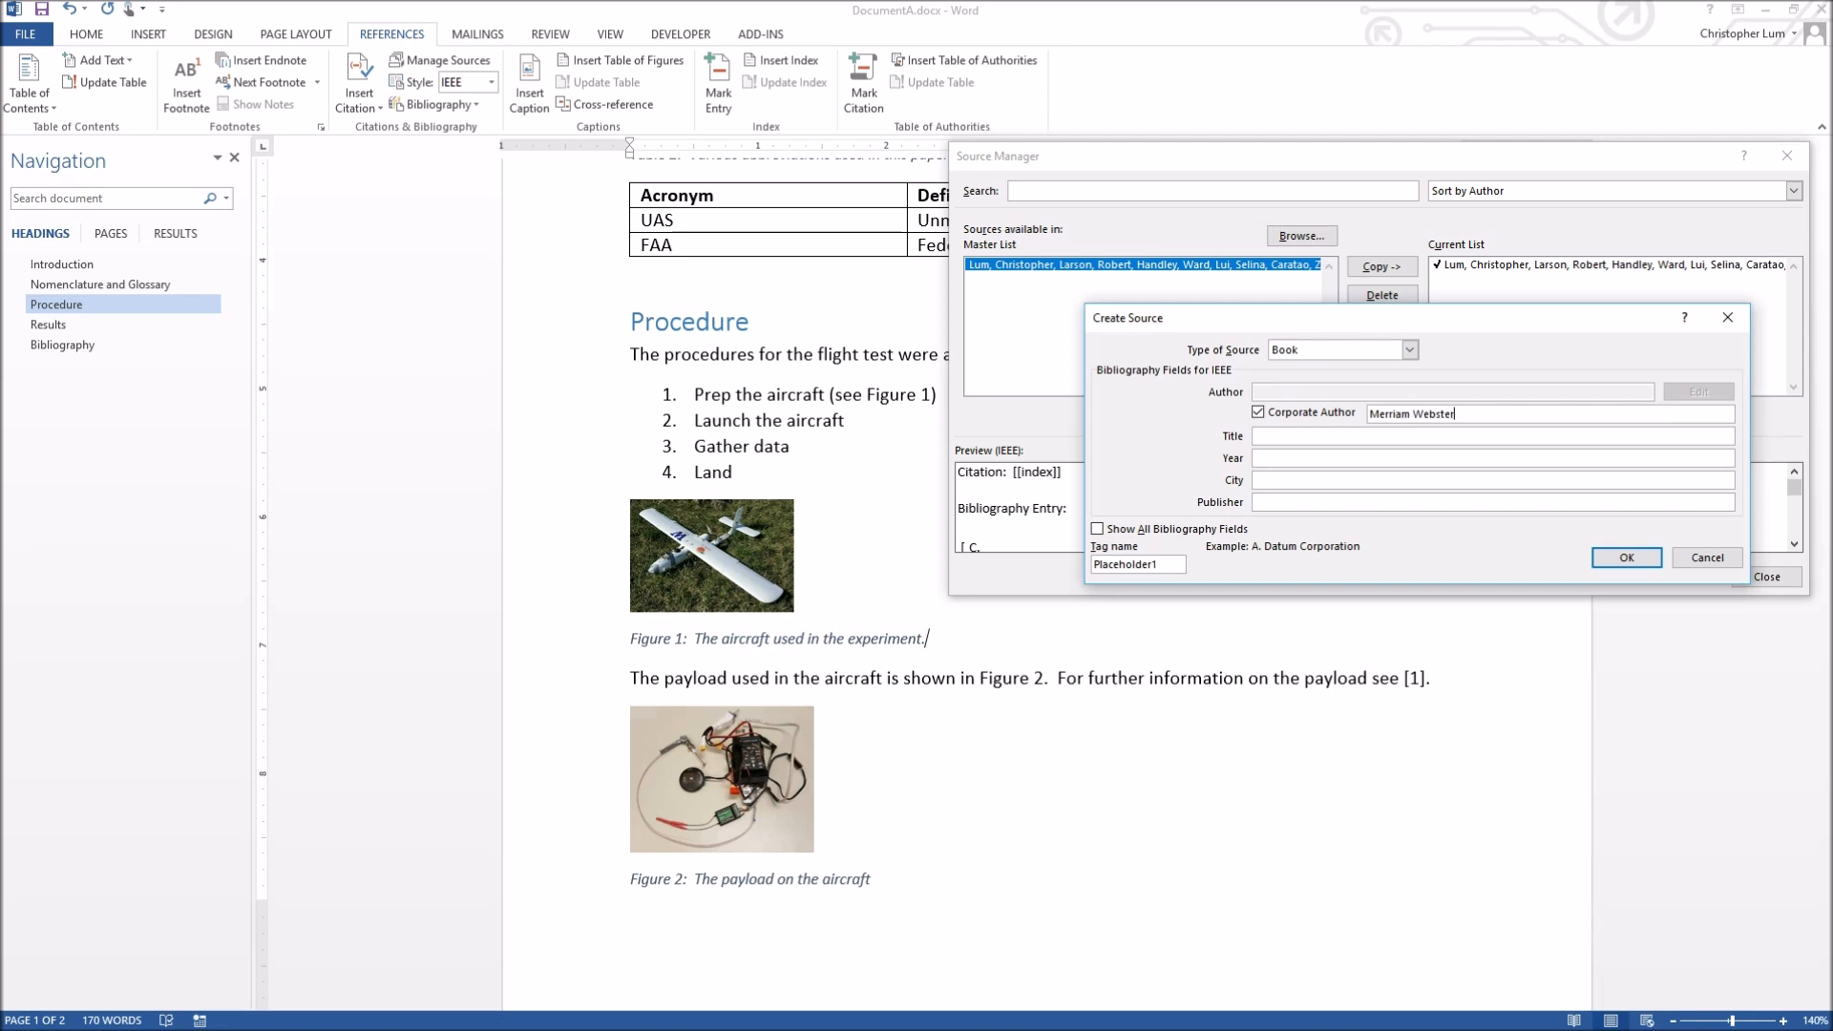
# Set the book's title to "The Dictionary", year to 2018 and publisher to "Random House", save it and close the Source Manager
pyautogui.press('Tab')
pyautogui.write('The Dictionary')
pyautogui.press('Tab')
pyautogui.write('2018')
pyautogui.press('Tab')
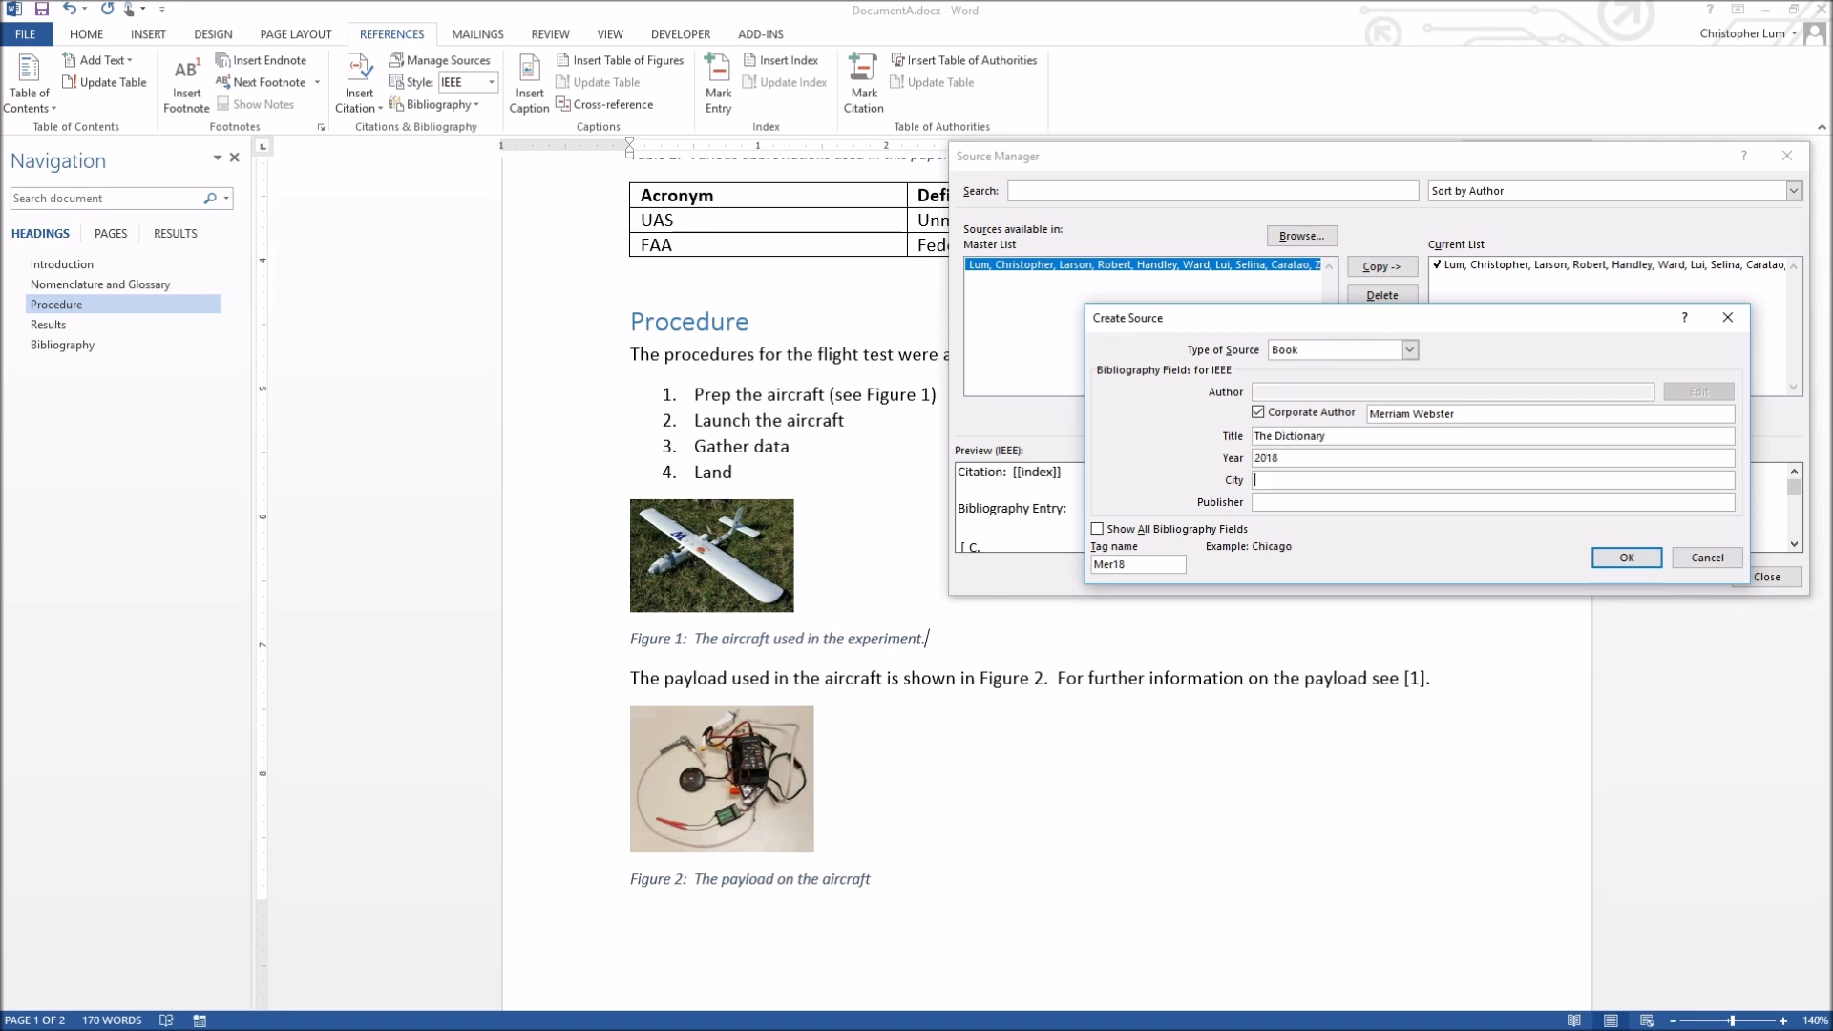
pyautogui.press('Tab')
pyautogui.write('Random House')
pyautogui.click(1627, 562)
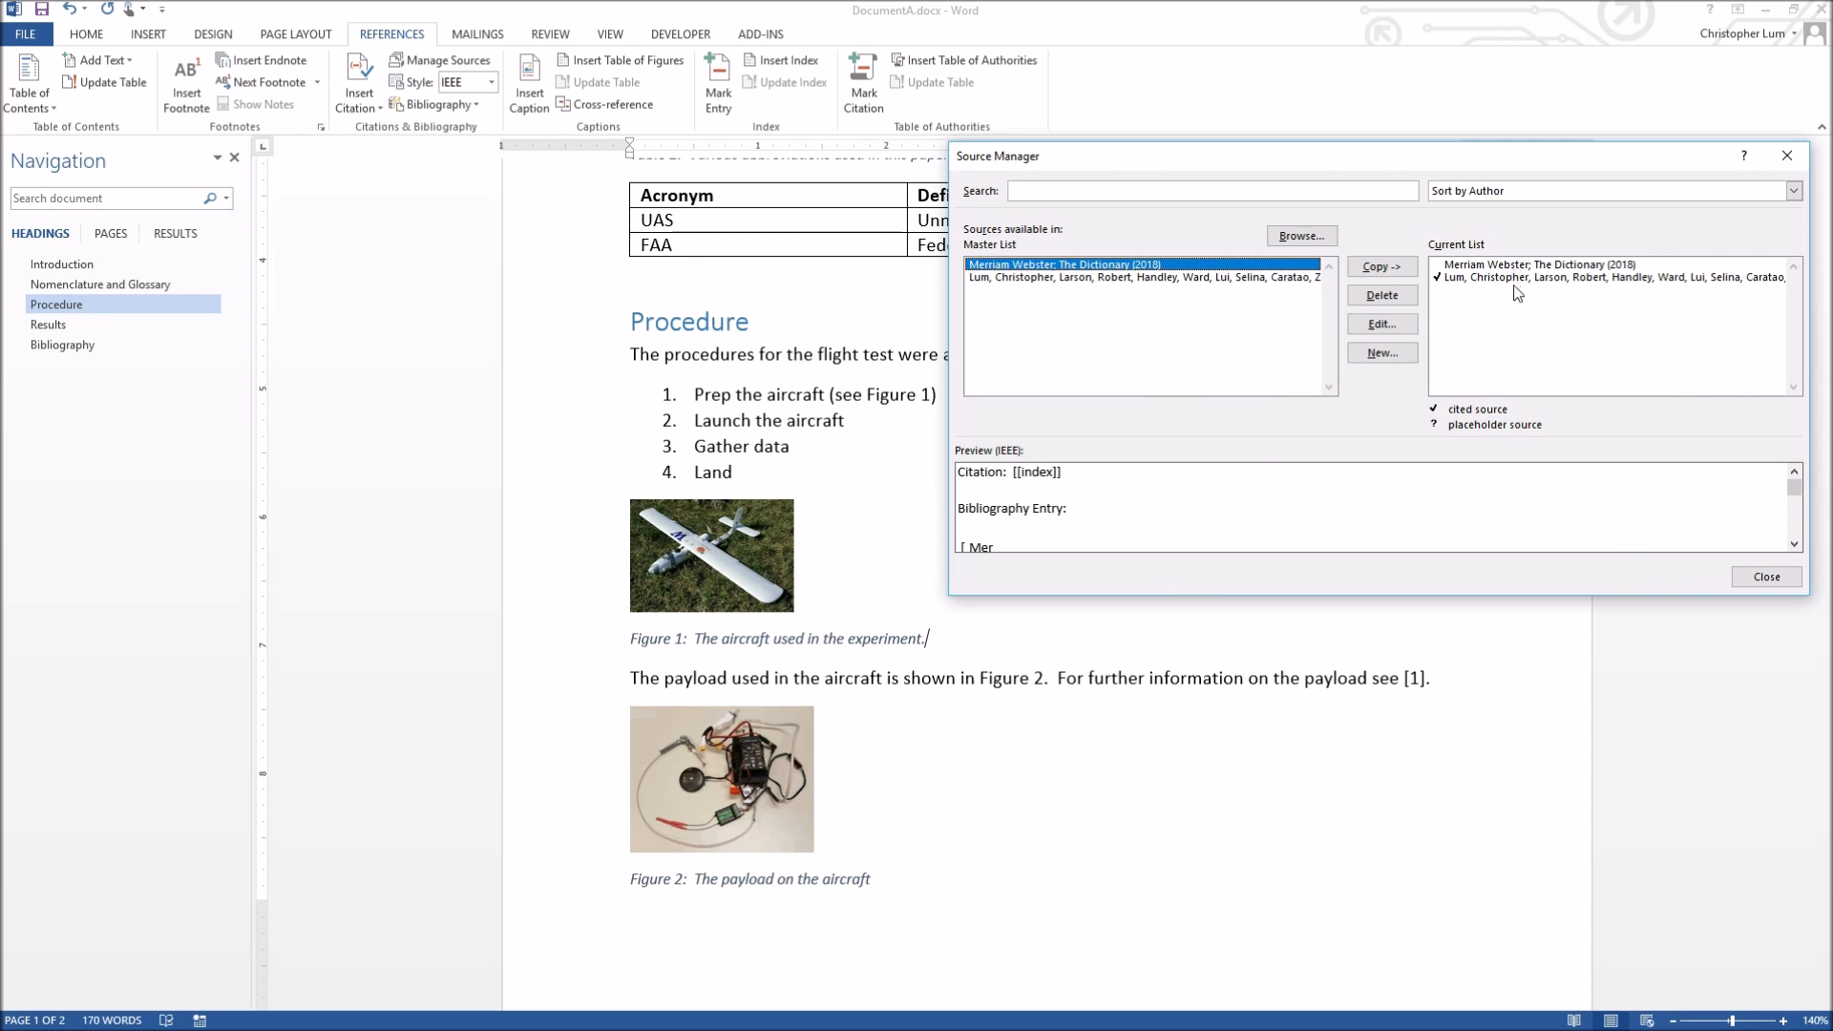
pyautogui.click(1462, 278)
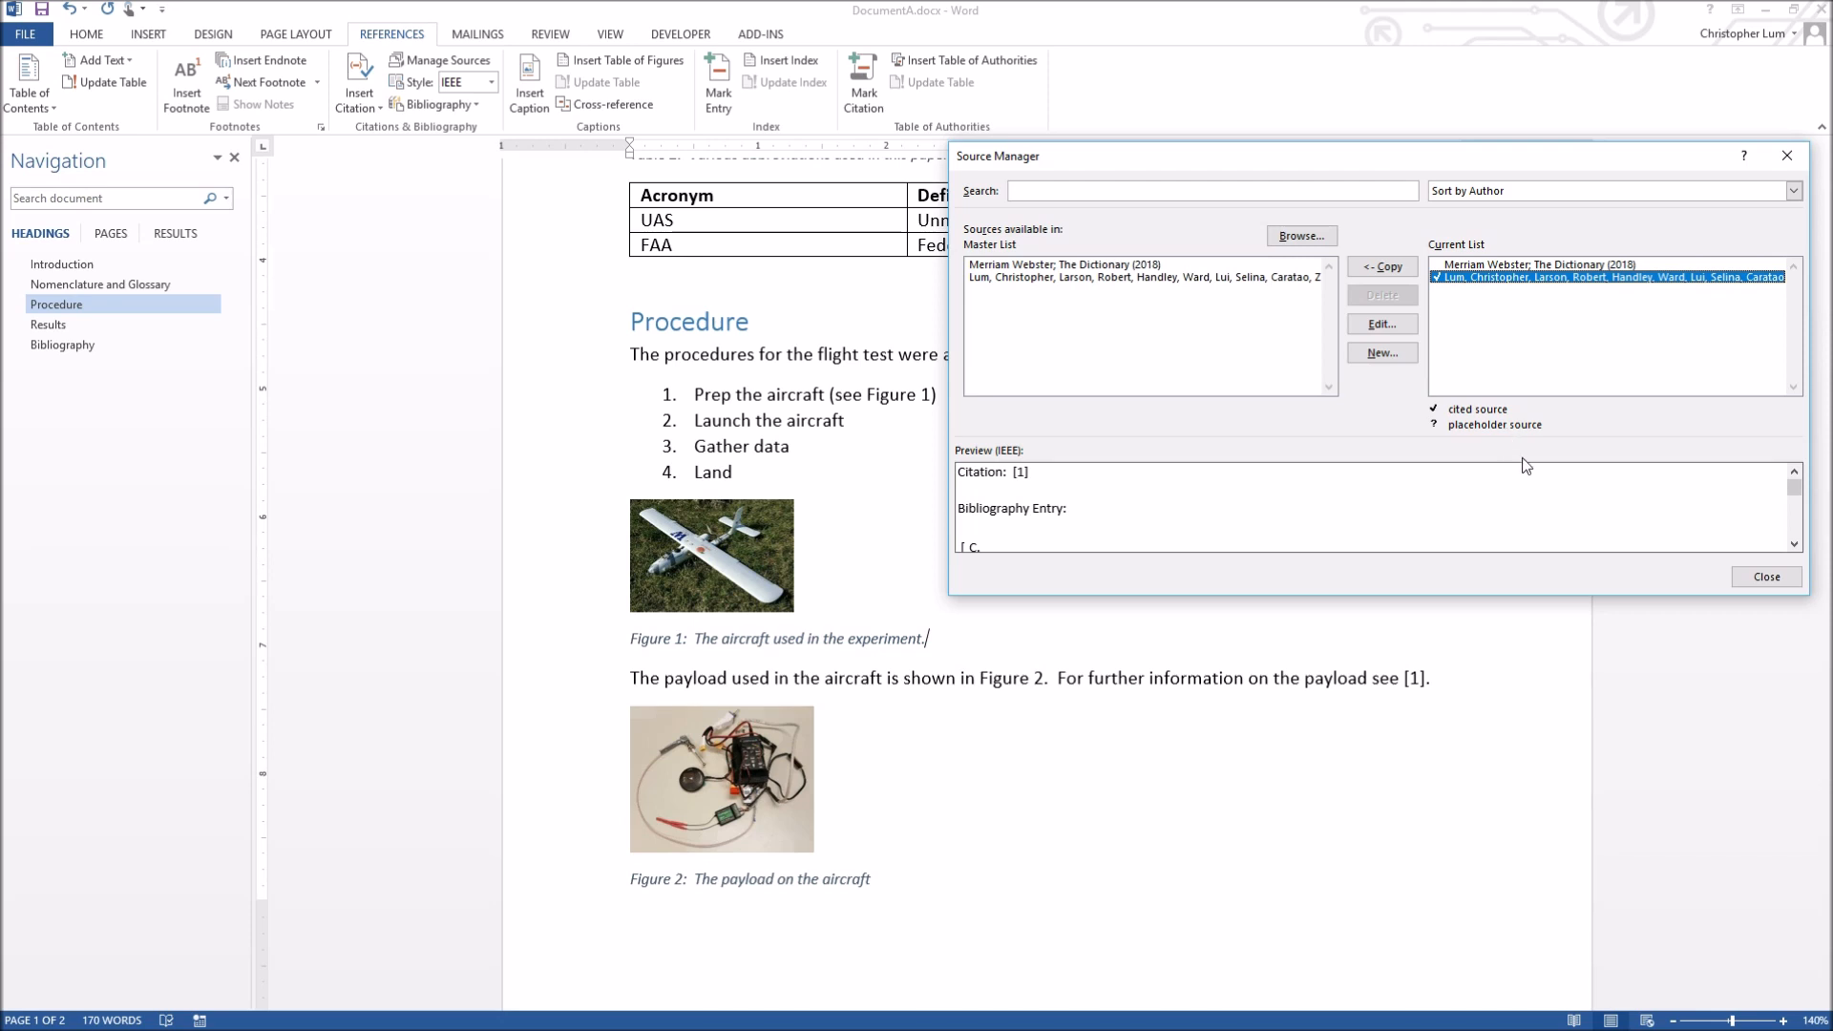
pyautogui.click(1765, 578)
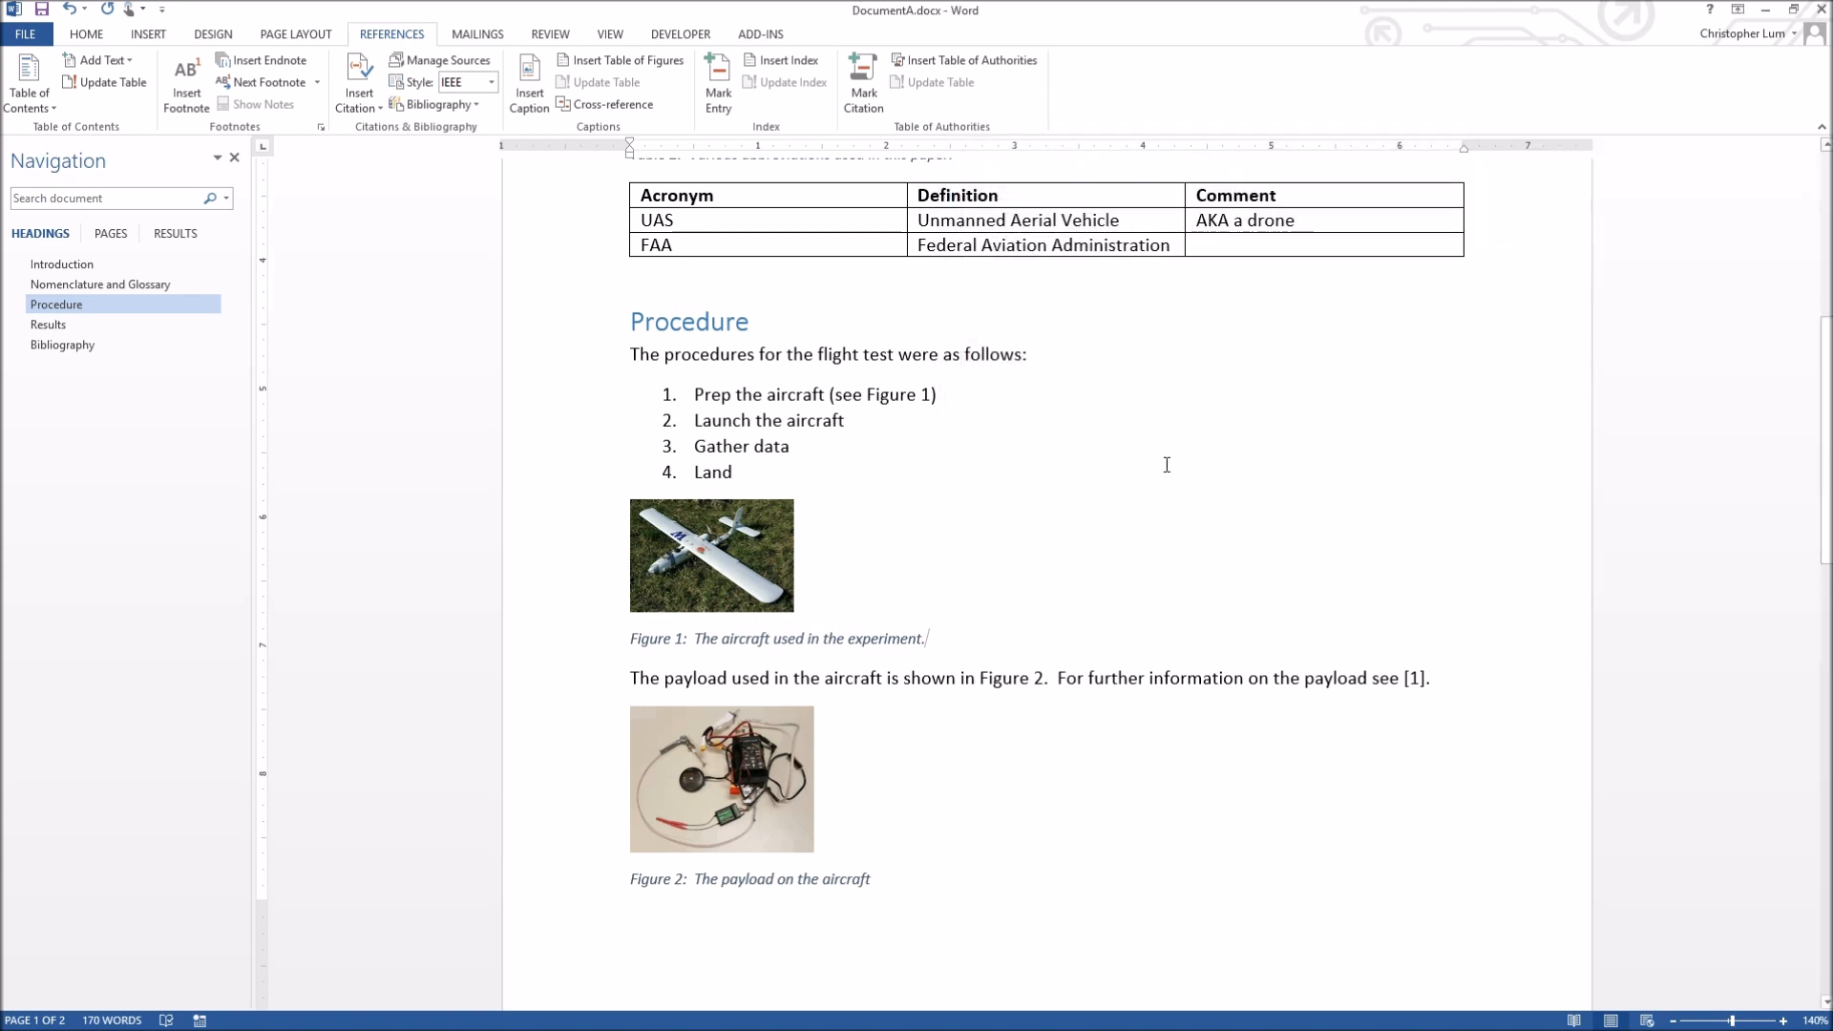
# Start a sentence with "For more" on the empty line between the Nomenclature and Glossary heading and the Table 2 caption
pyautogui.scroll(3, 1162, 467)
pyautogui.scroll(3, 1162, 469)
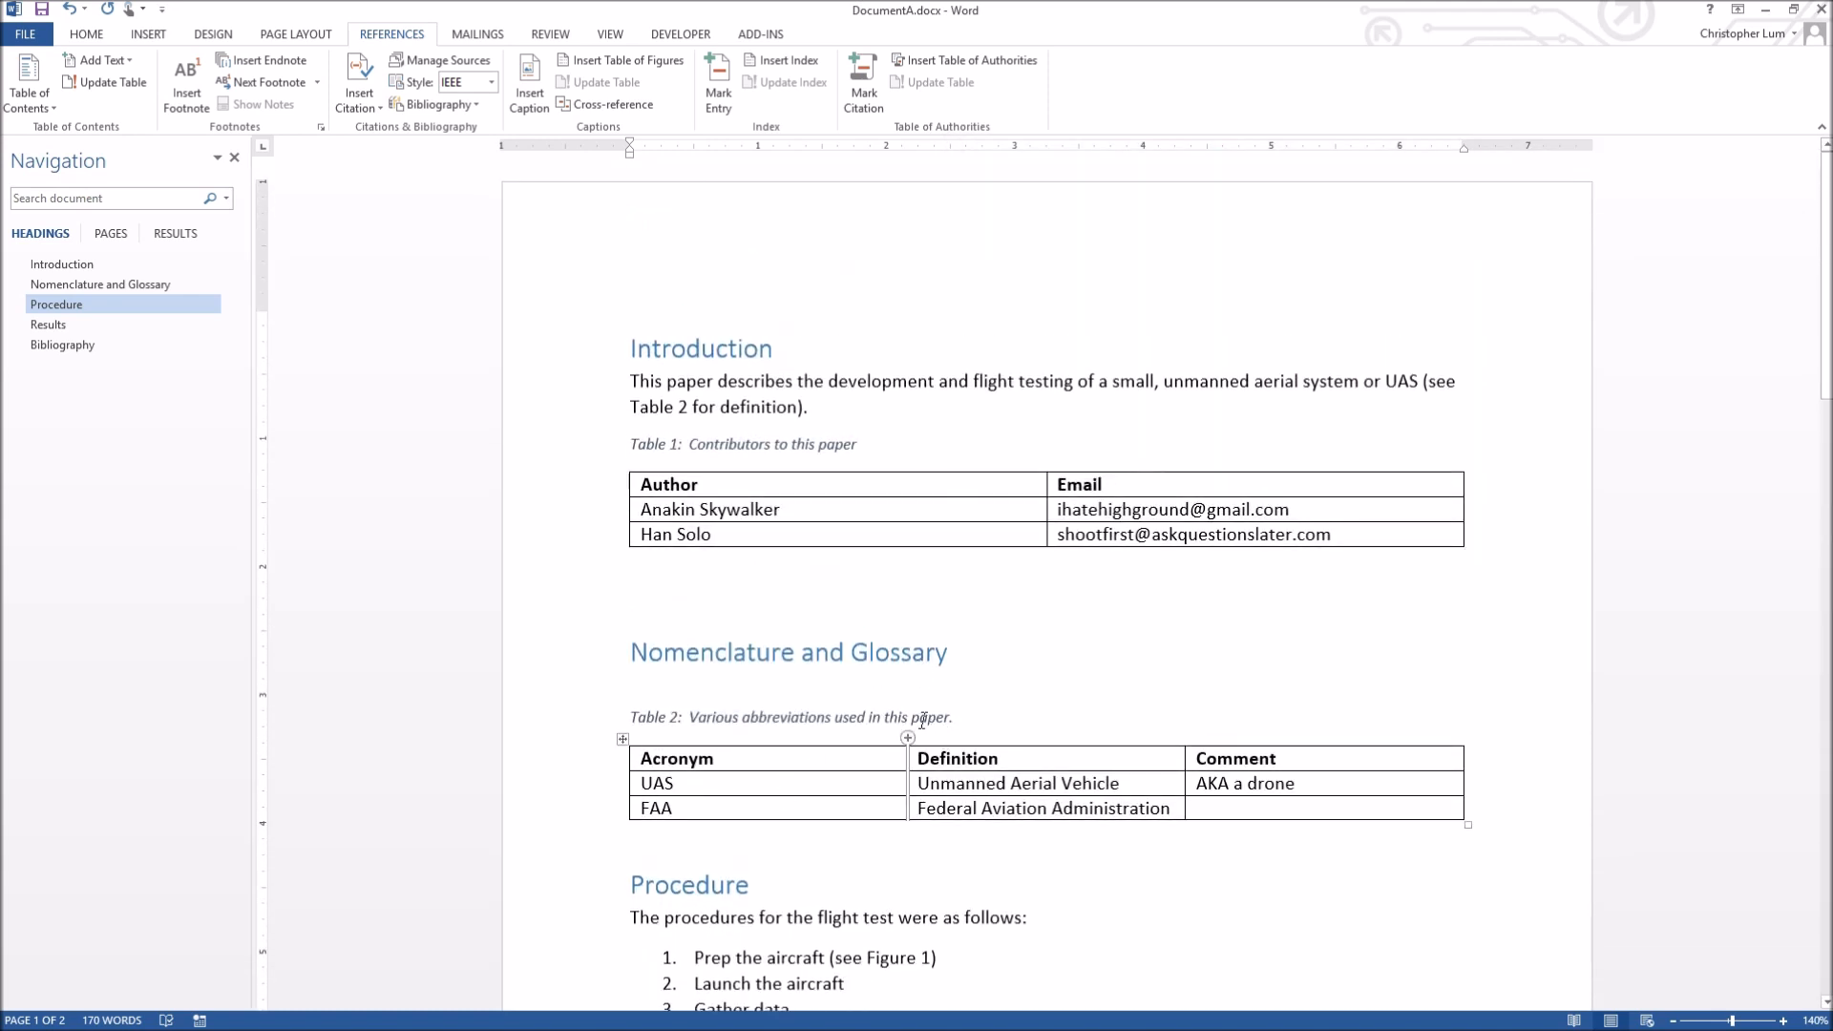
pyautogui.click(888, 674)
pyautogui.write('For more')
pyautogui.hotkey('shift', 'Home')
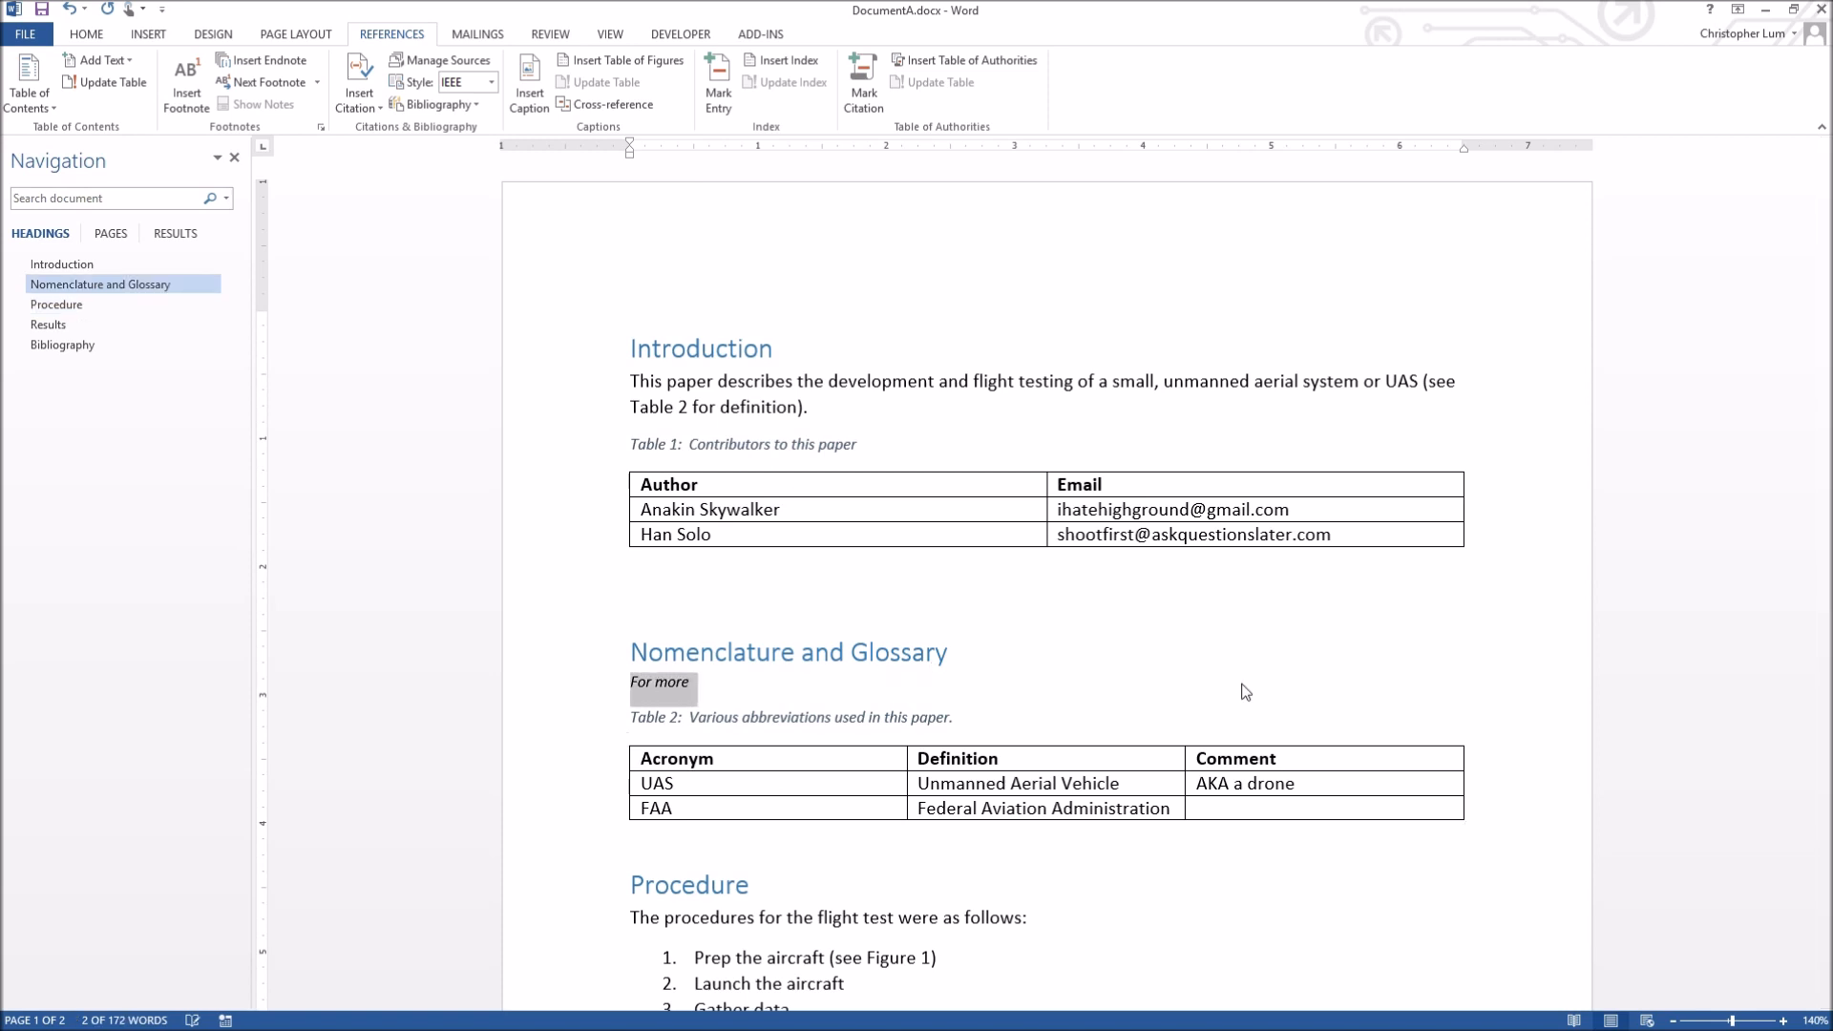
# Copy the formatting of the Introduction body text onto "For more" with Format Painter
pyautogui.click(695, 384)
pyautogui.doubleClick(694, 384)
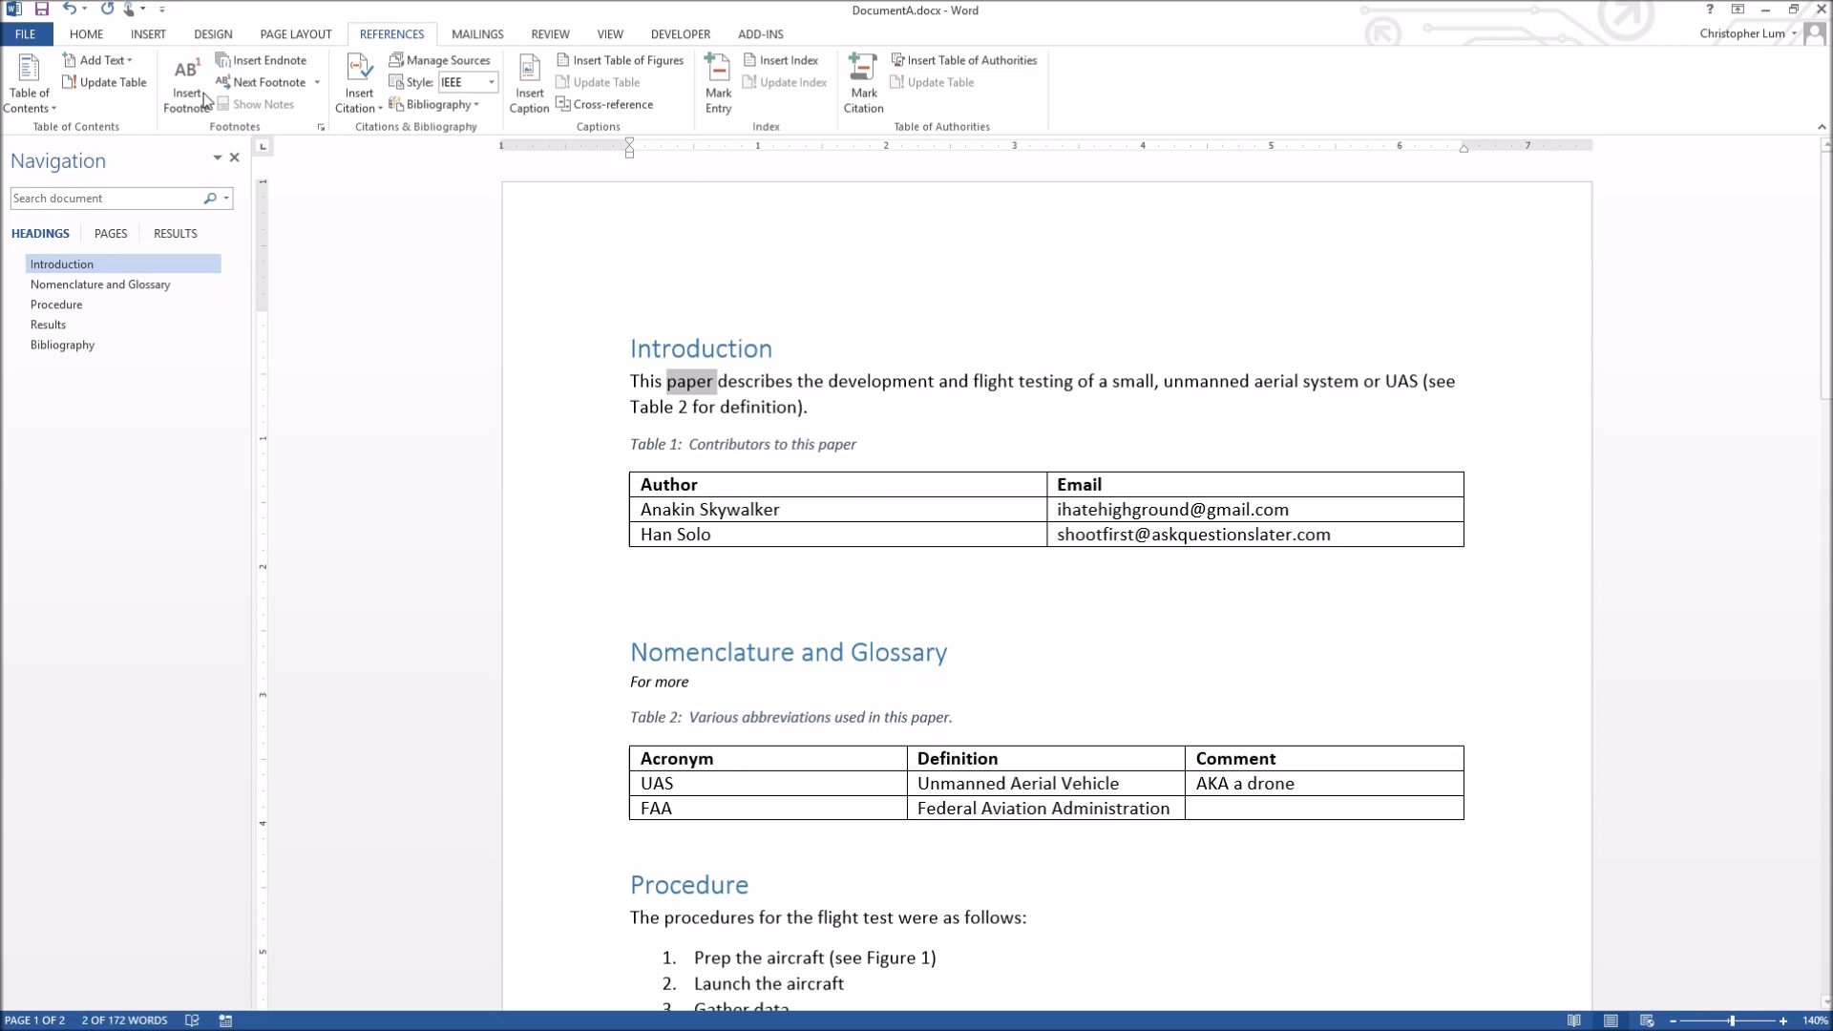
pyautogui.click(86, 34)
pyautogui.click(86, 104)
pyautogui.moveTo(632, 682); pyautogui.dragTo(710, 684)
pyautogui.press('End')
# Continue the sentence with "information on difficult/large words please see a dictionary"
pyautogui.write('information on difficulat')
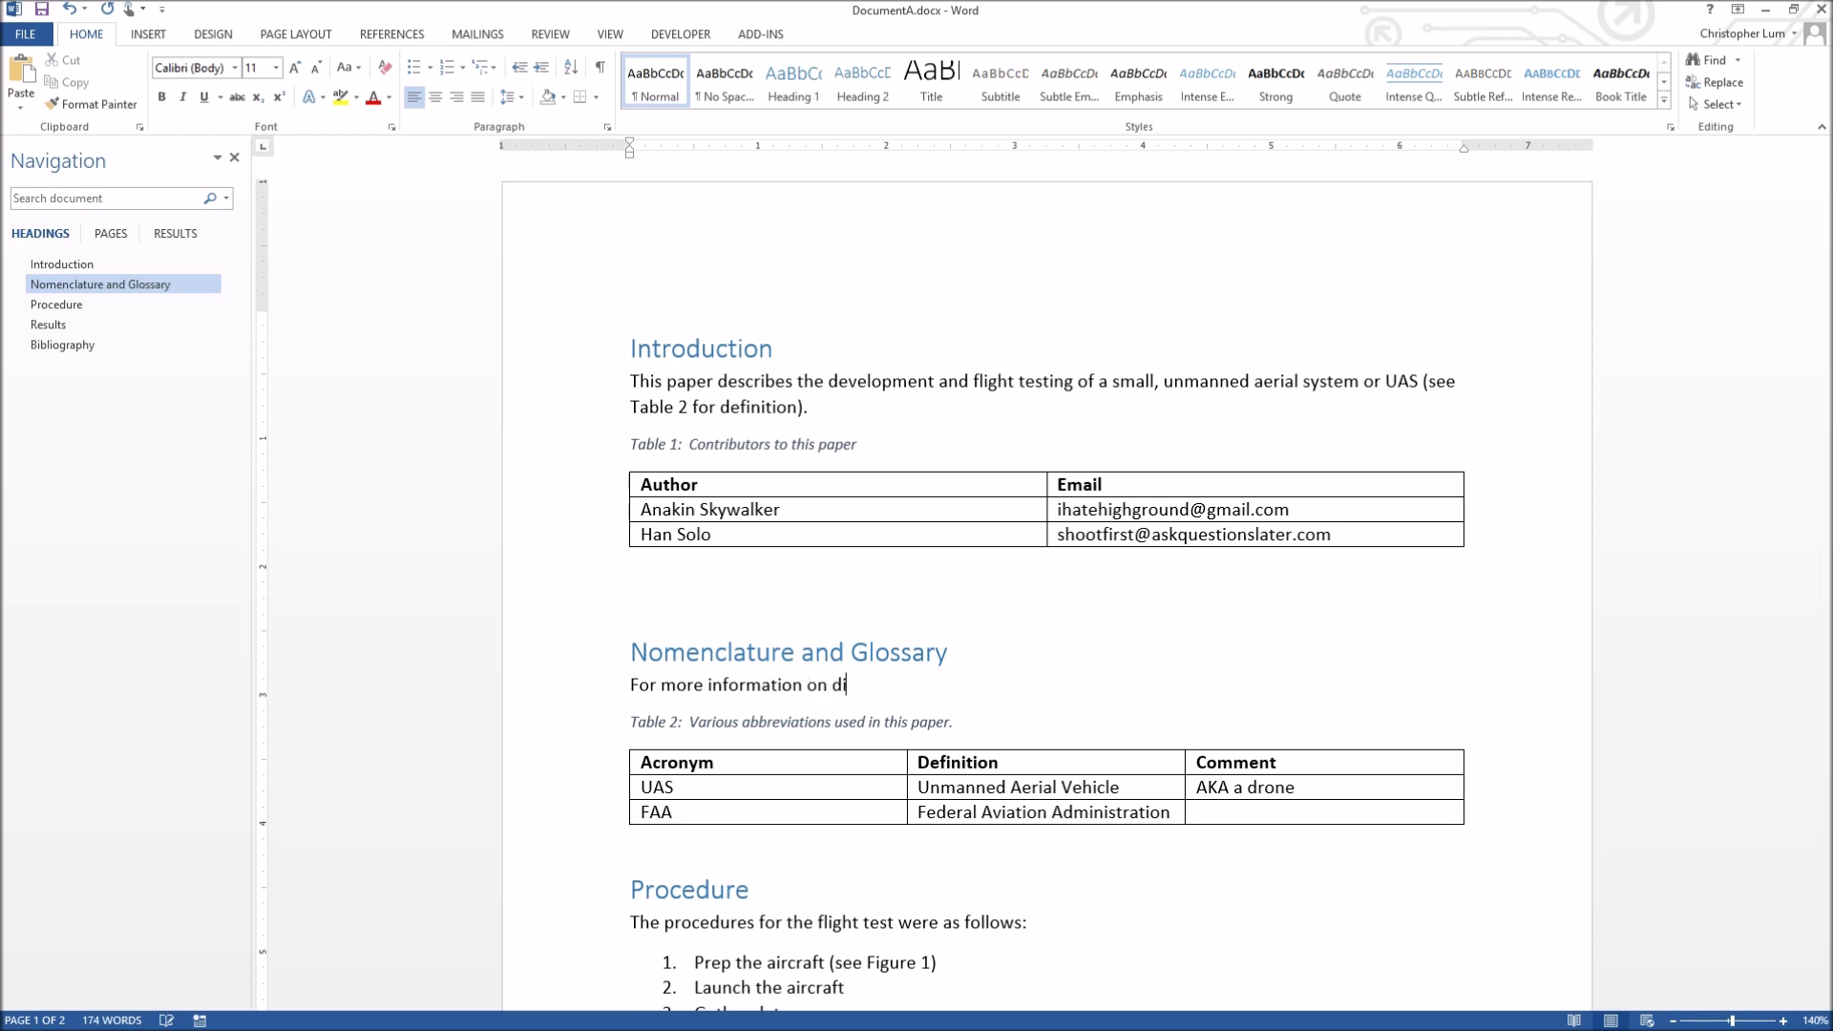
pyautogui.press('BackSpace')
pyautogui.press('BackSpace')
pyautogui.write('t/large words')
pyautogui.write(' please ')
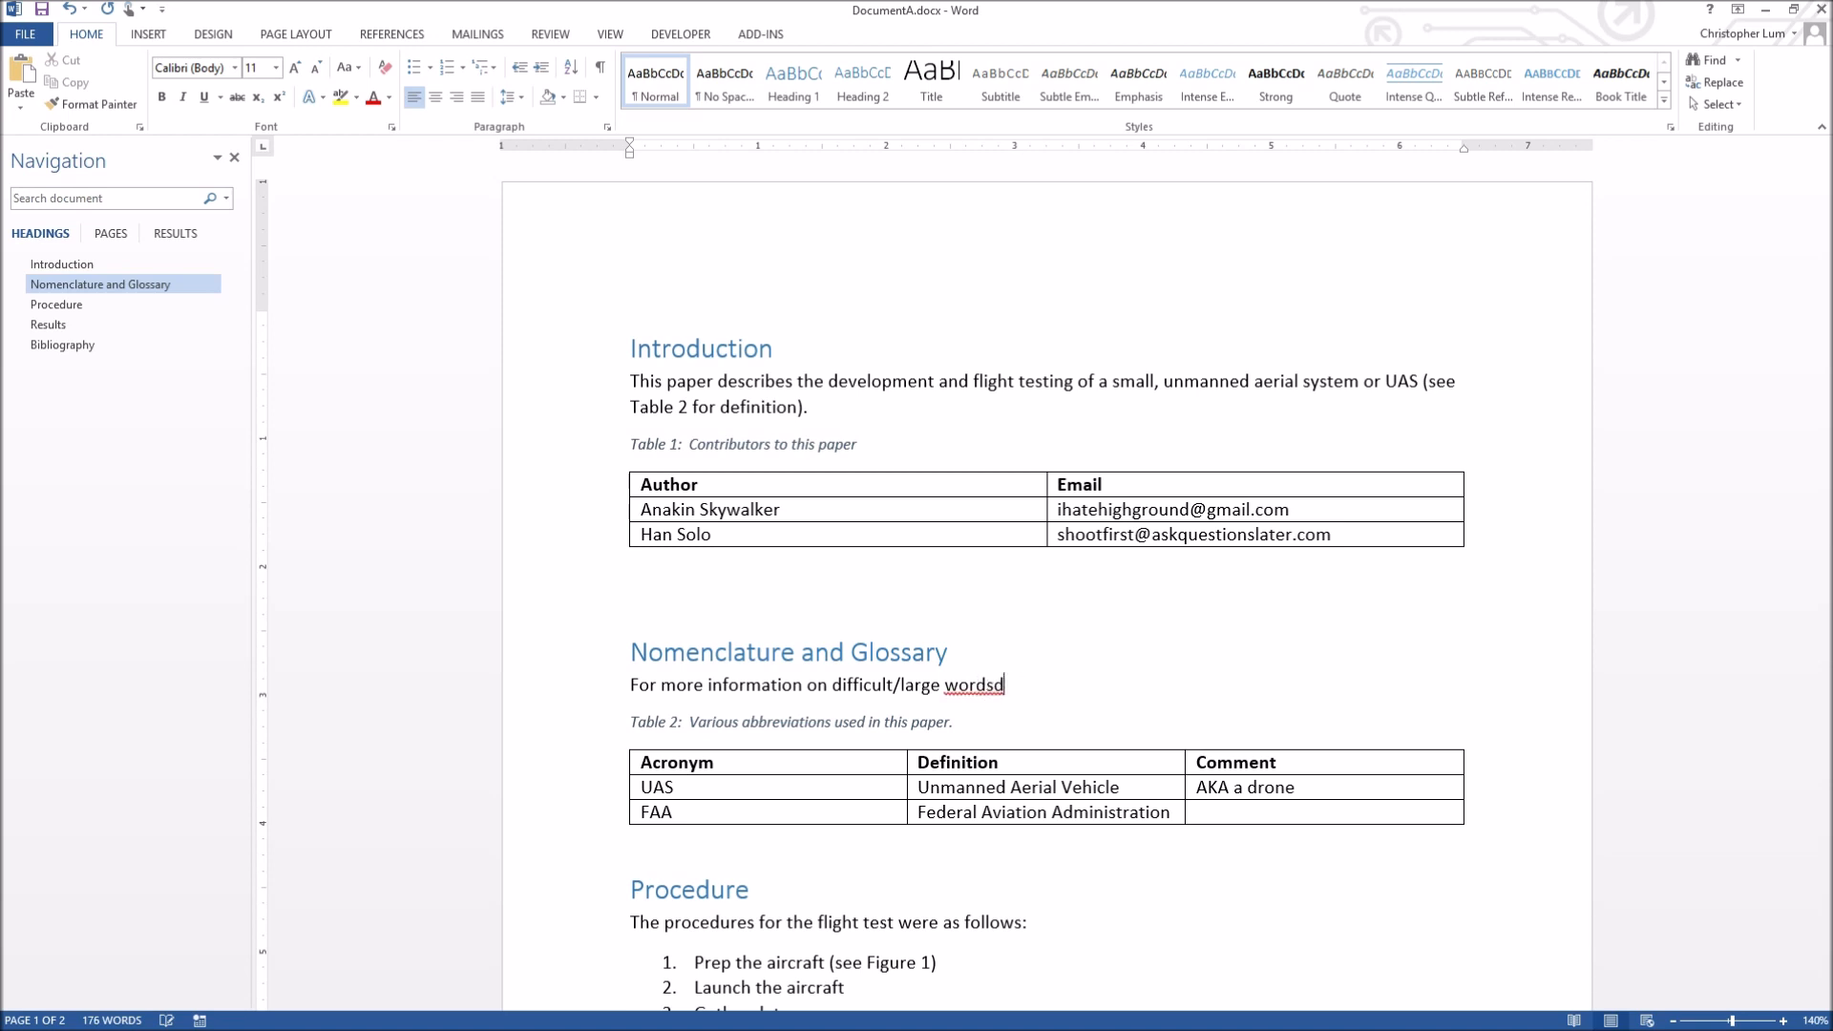
pyautogui.write('see a dictionary')
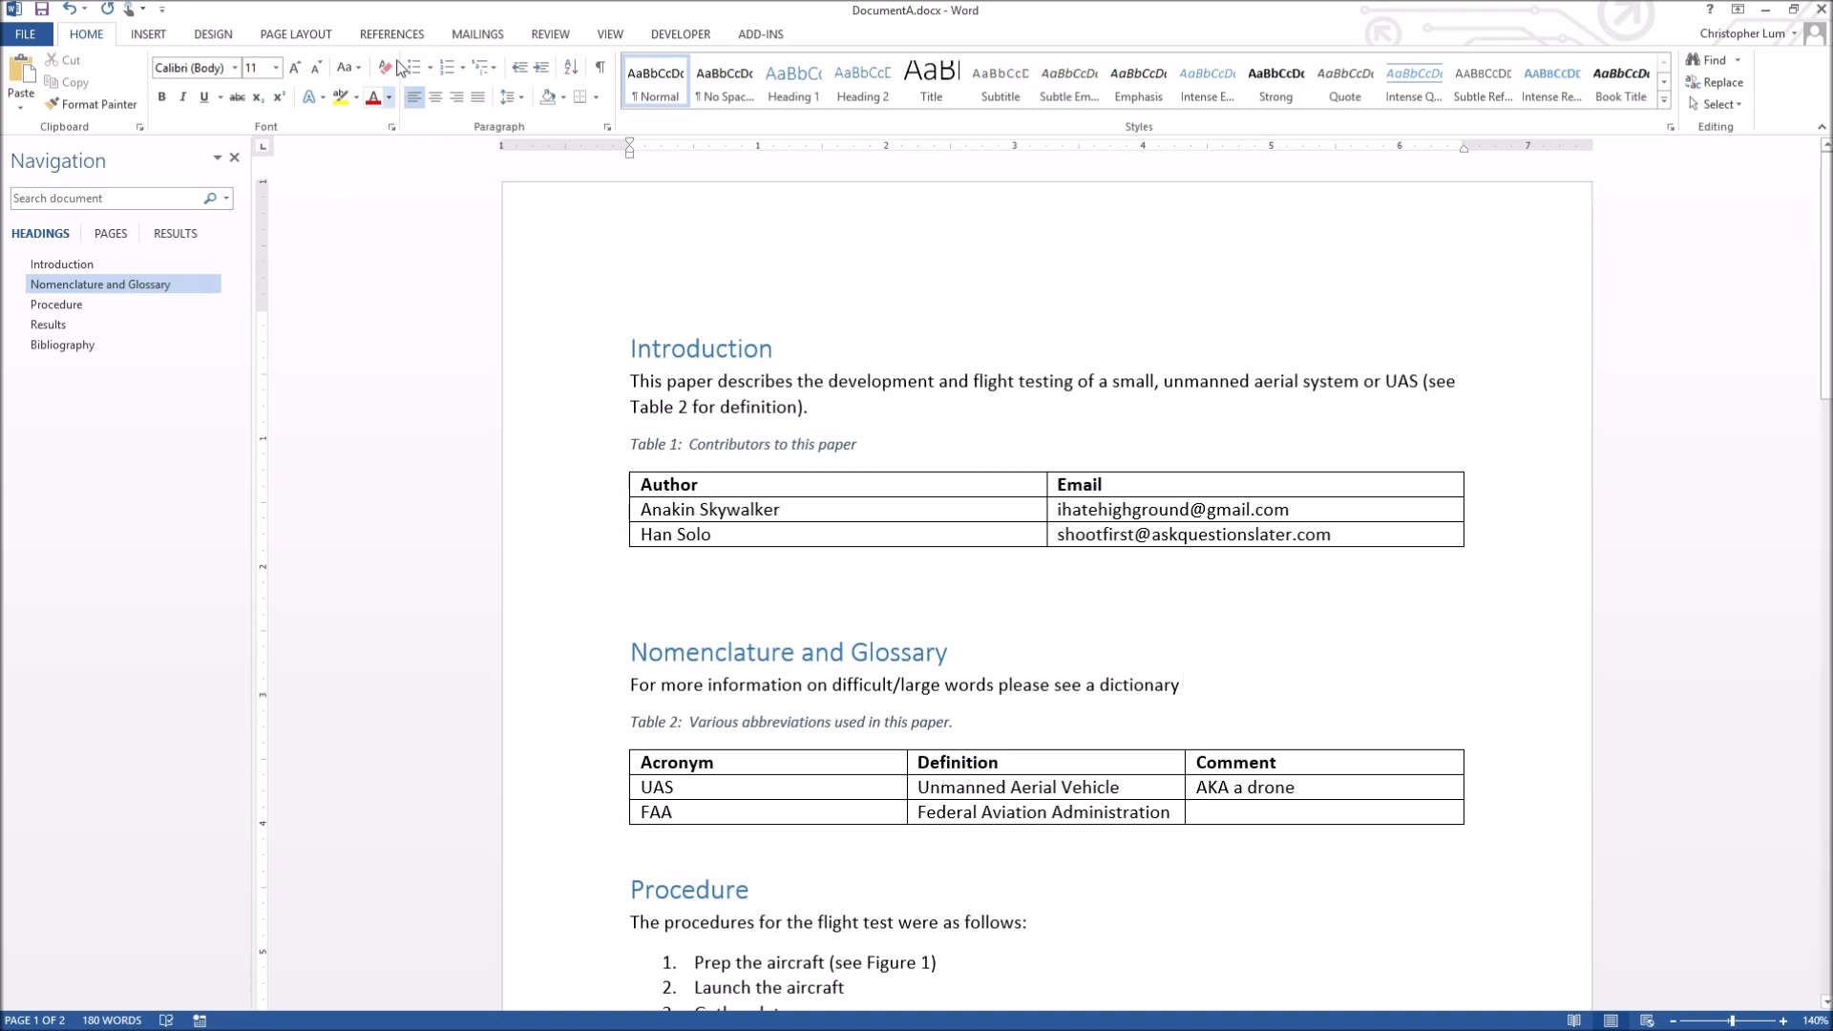
# Insert a citation of "The Dictionary" at the end of the glossary sentence and close it with a period
pyautogui.click(398, 36)
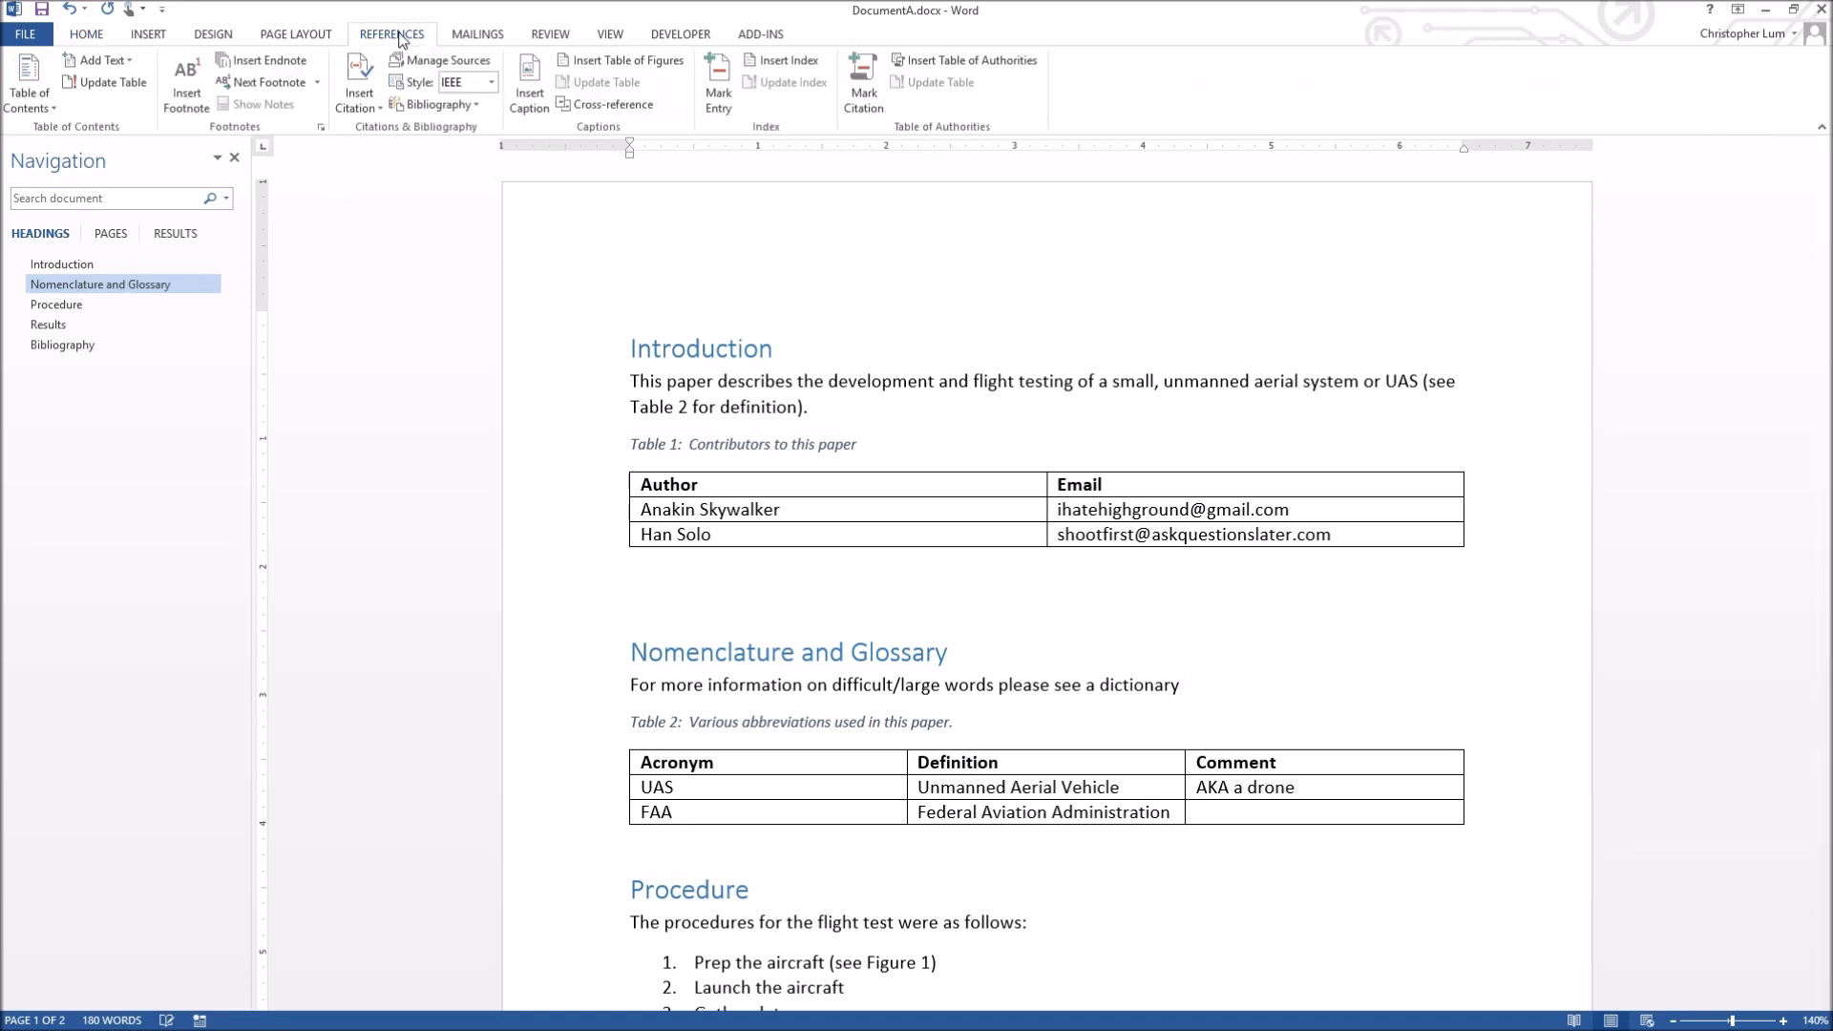
pyautogui.click(373, 84)
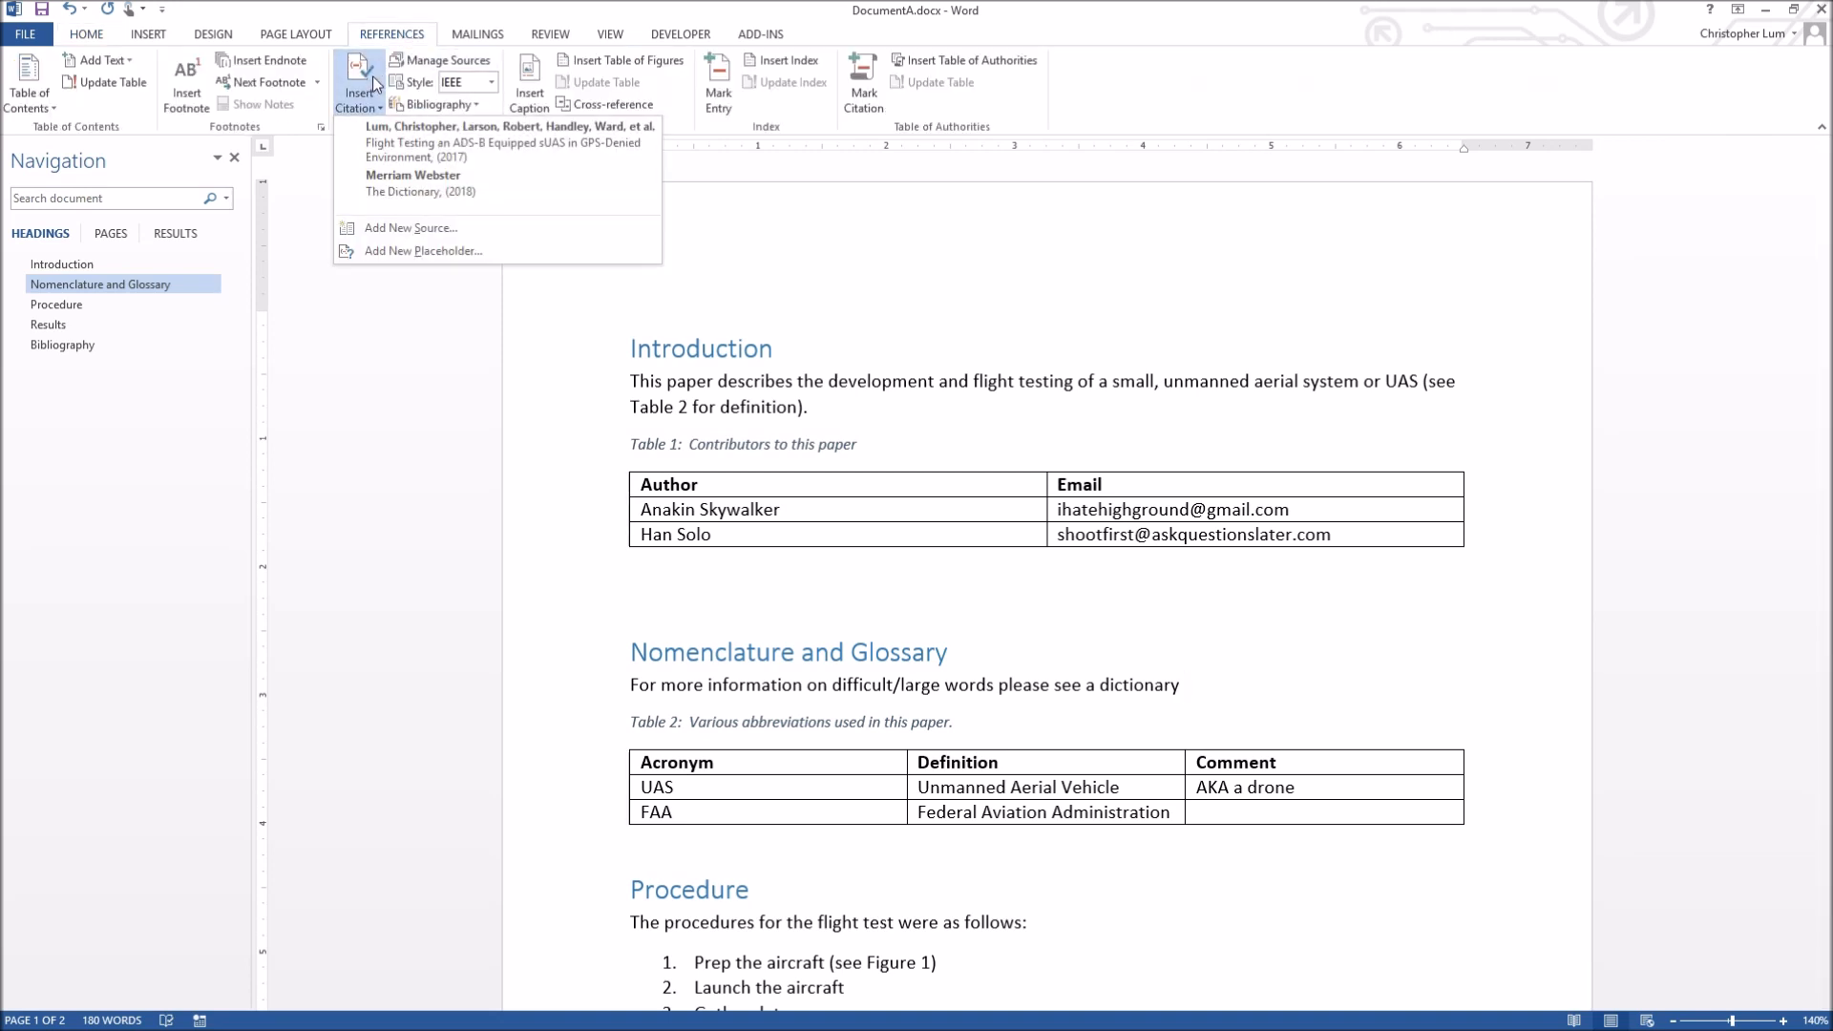
pyautogui.click(415, 184)
pyautogui.write('.')
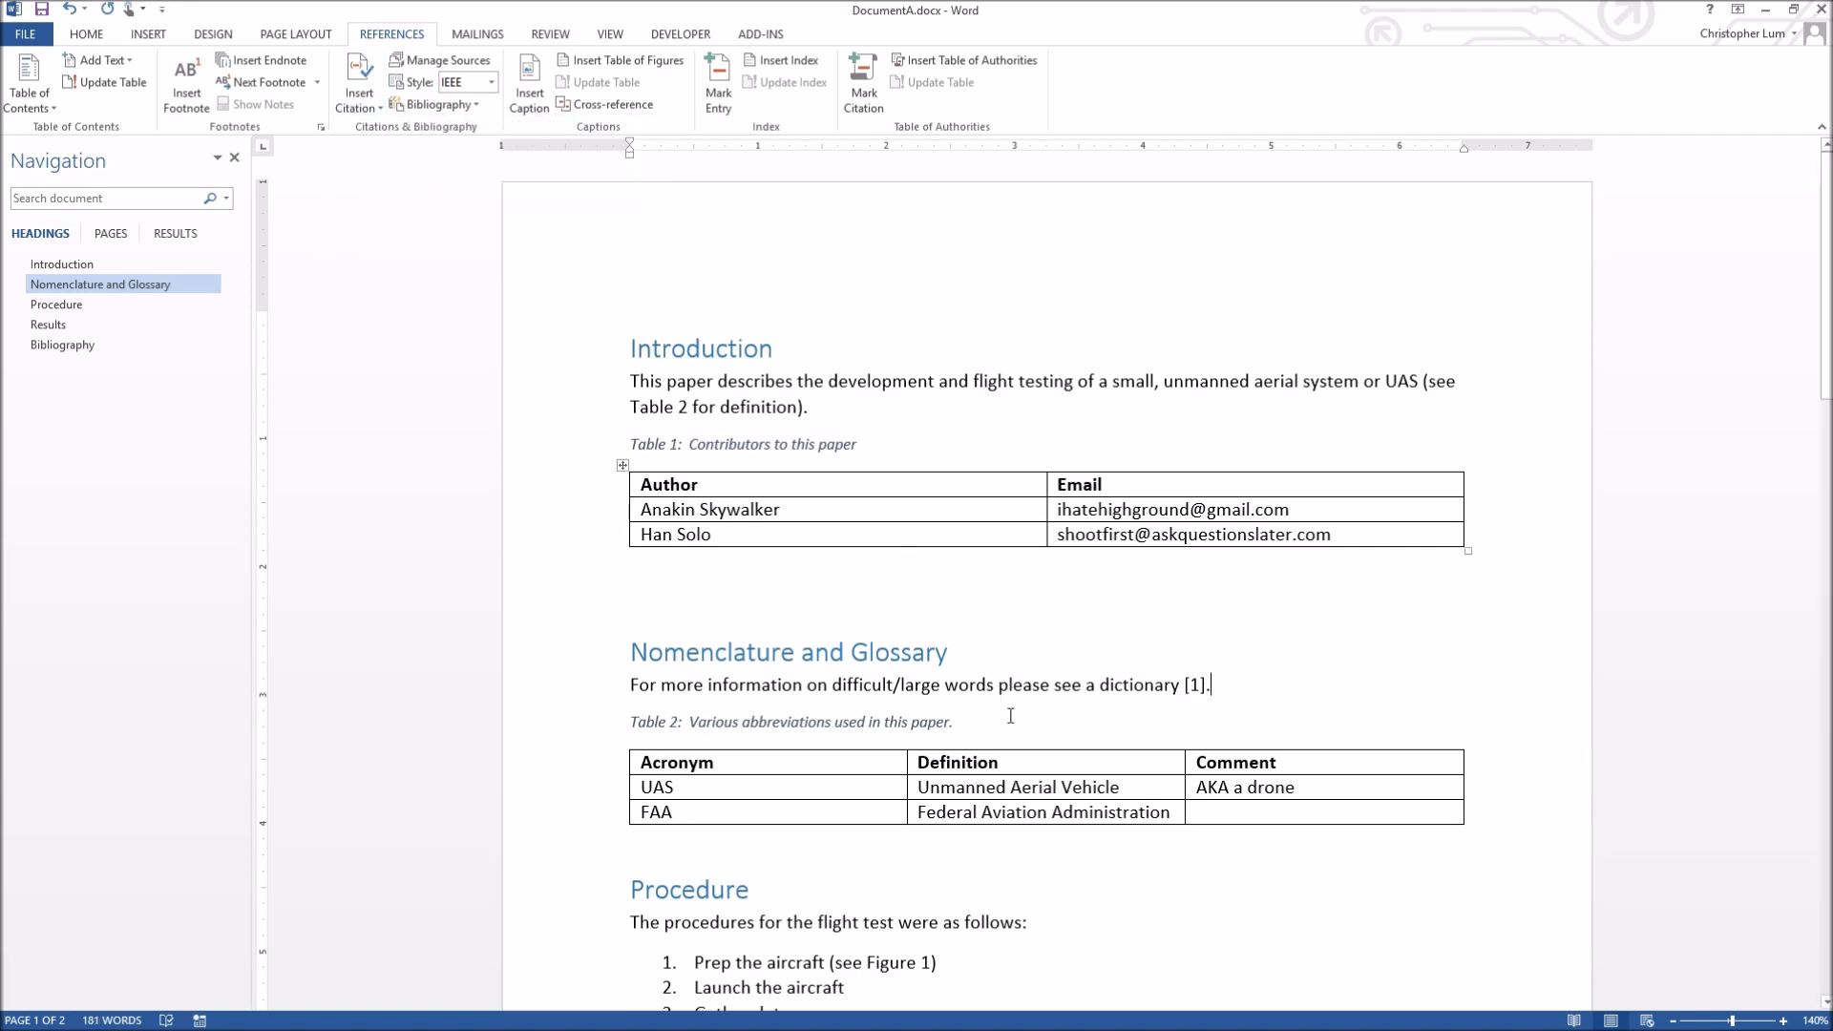
# Update all fields in the whole document to renumber the citations and refresh the bibliography
pyautogui.scroll(-3, 1001, 717)
pyautogui.scroll(-1, 997, 740)
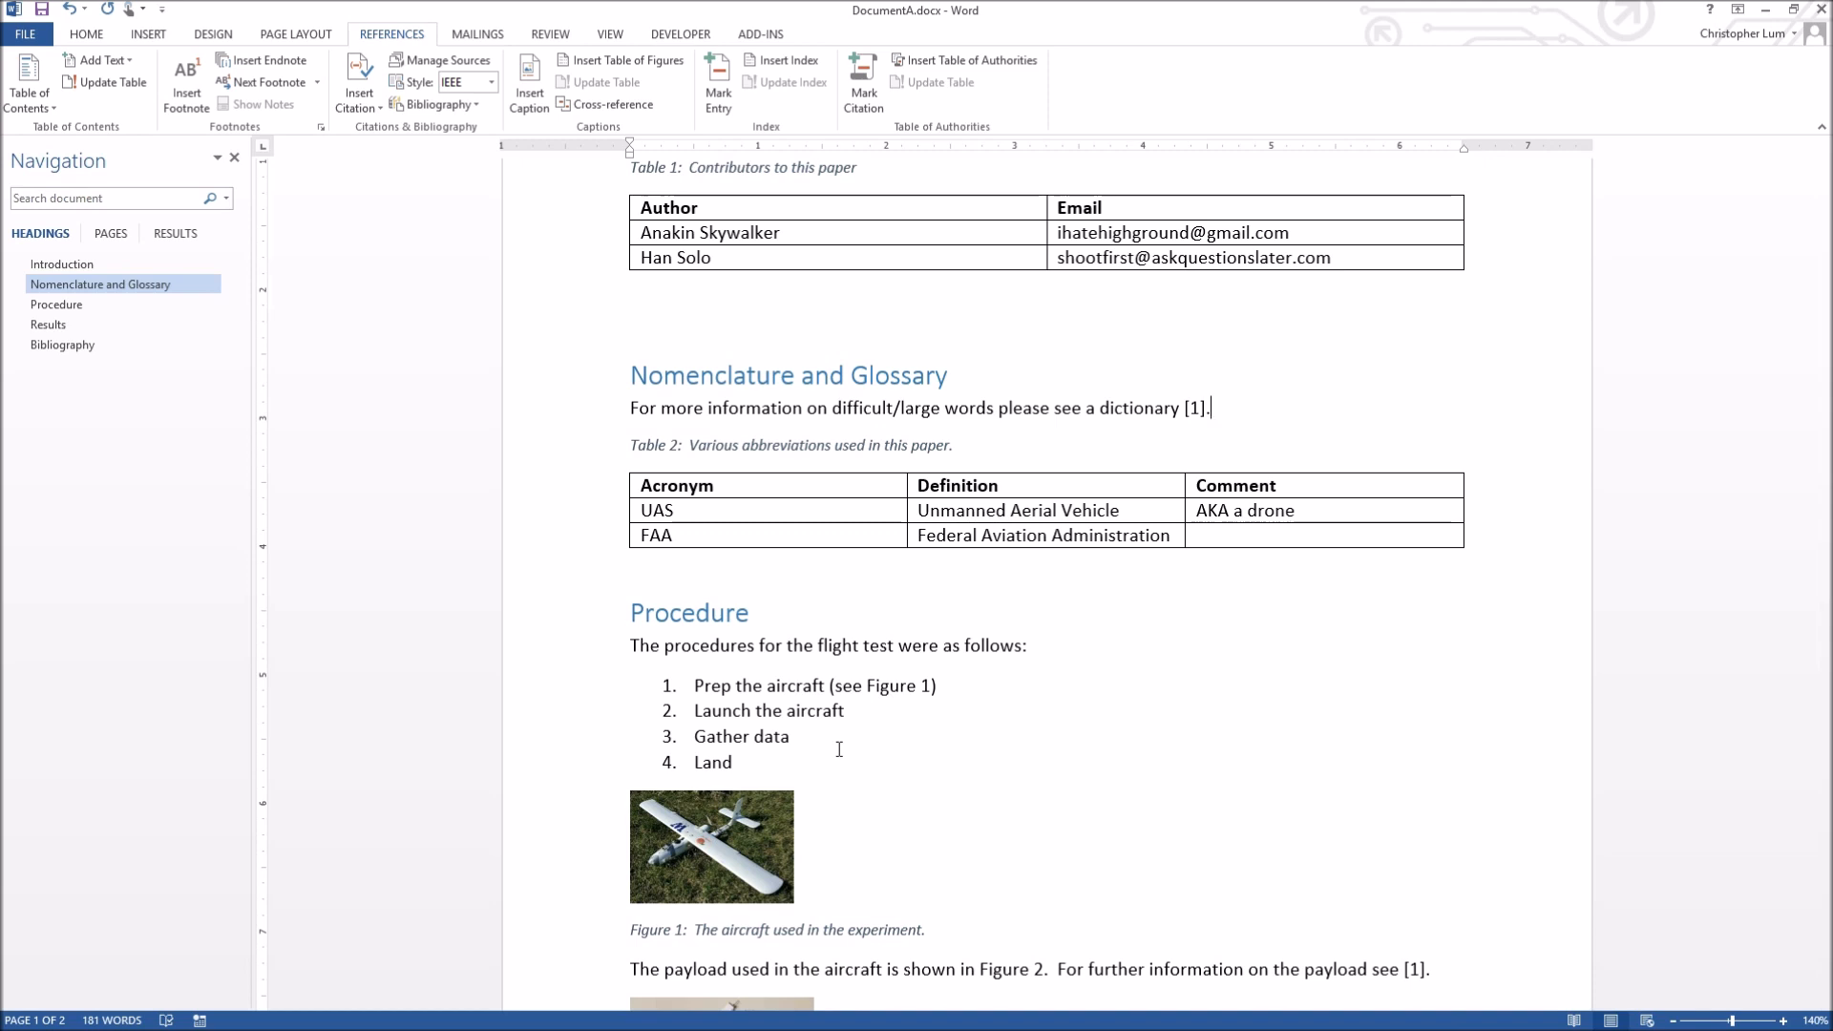
pyautogui.click(913, 719)
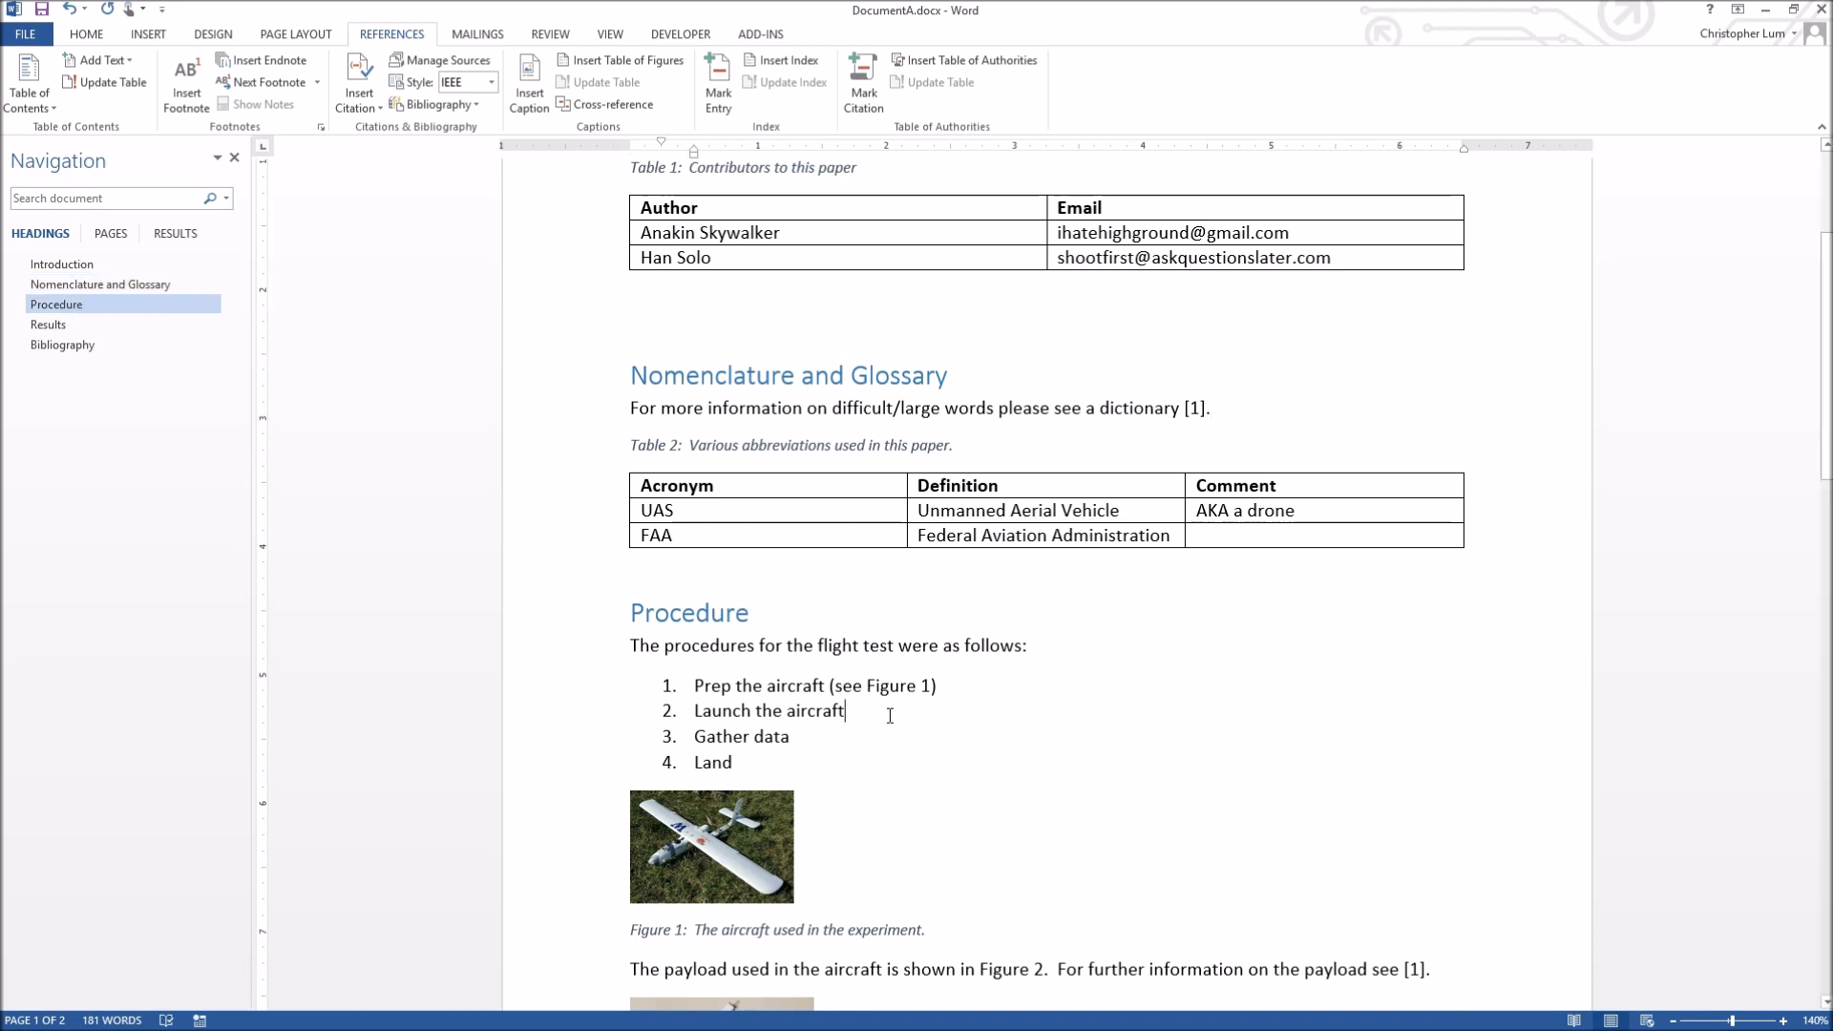
pyautogui.hotkey('ctrl', 'a')
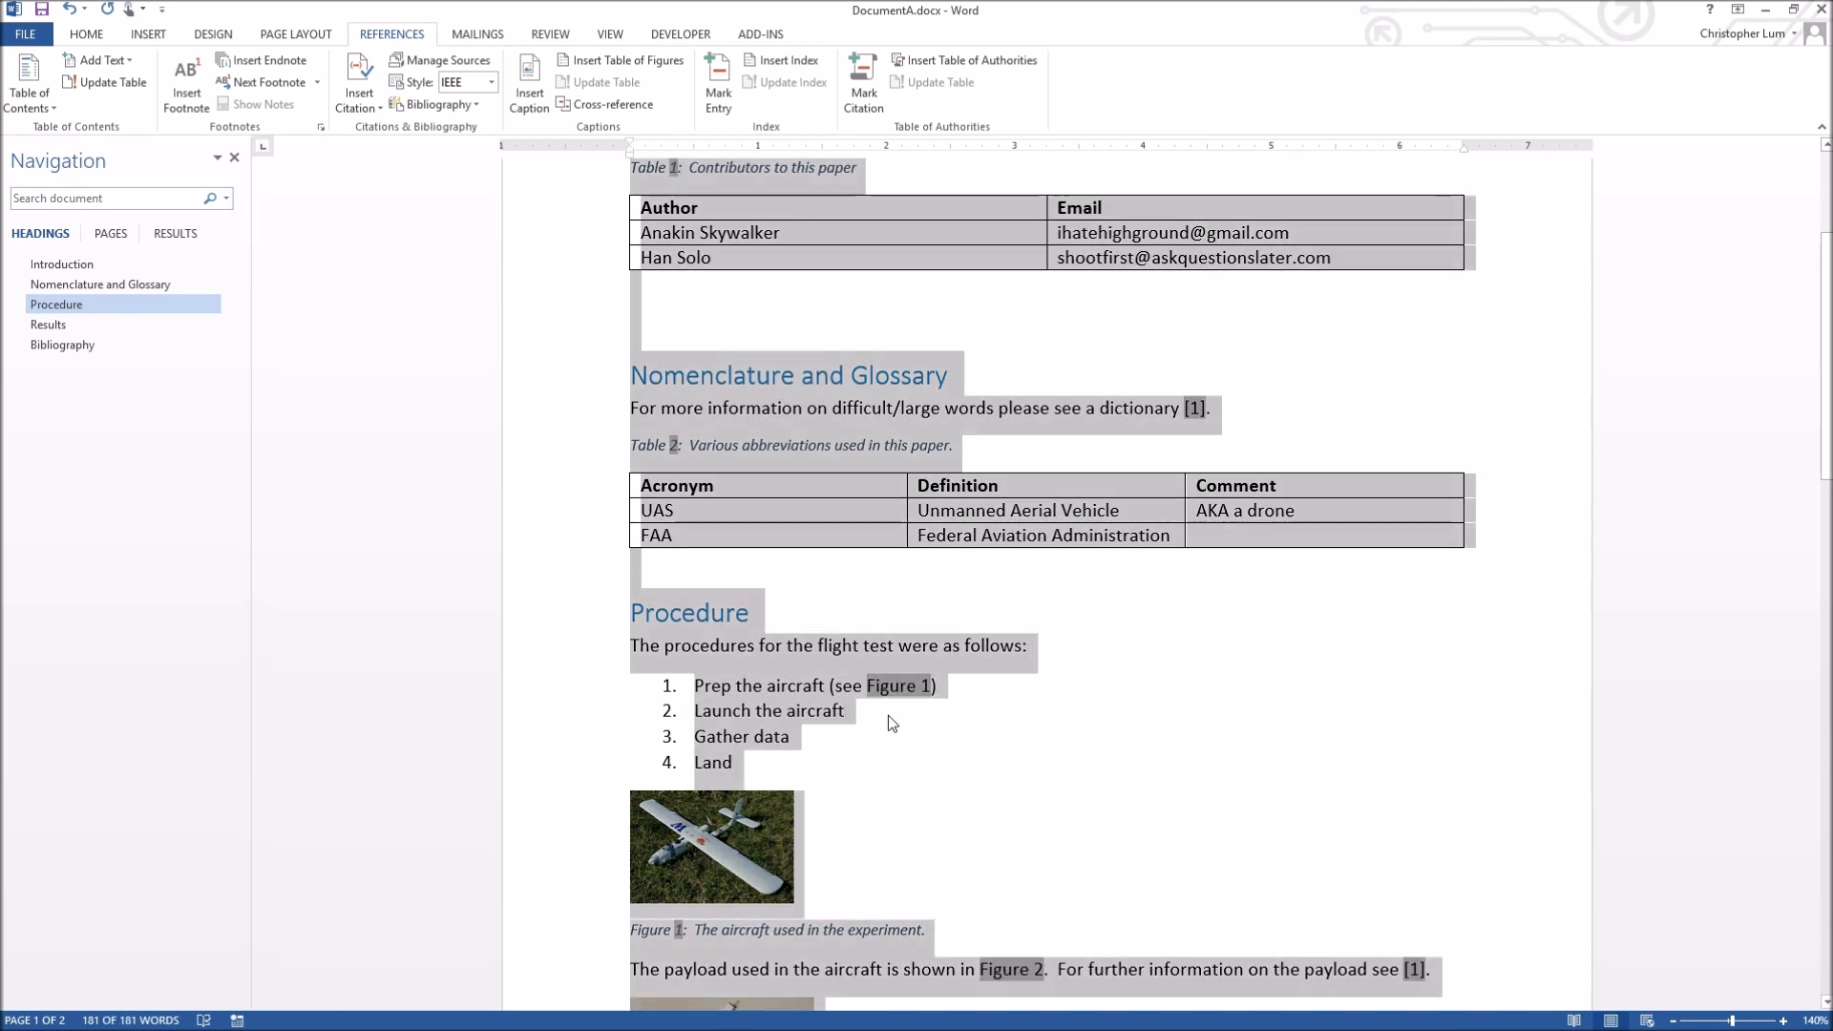
pyautogui.rightClick(1194, 408)
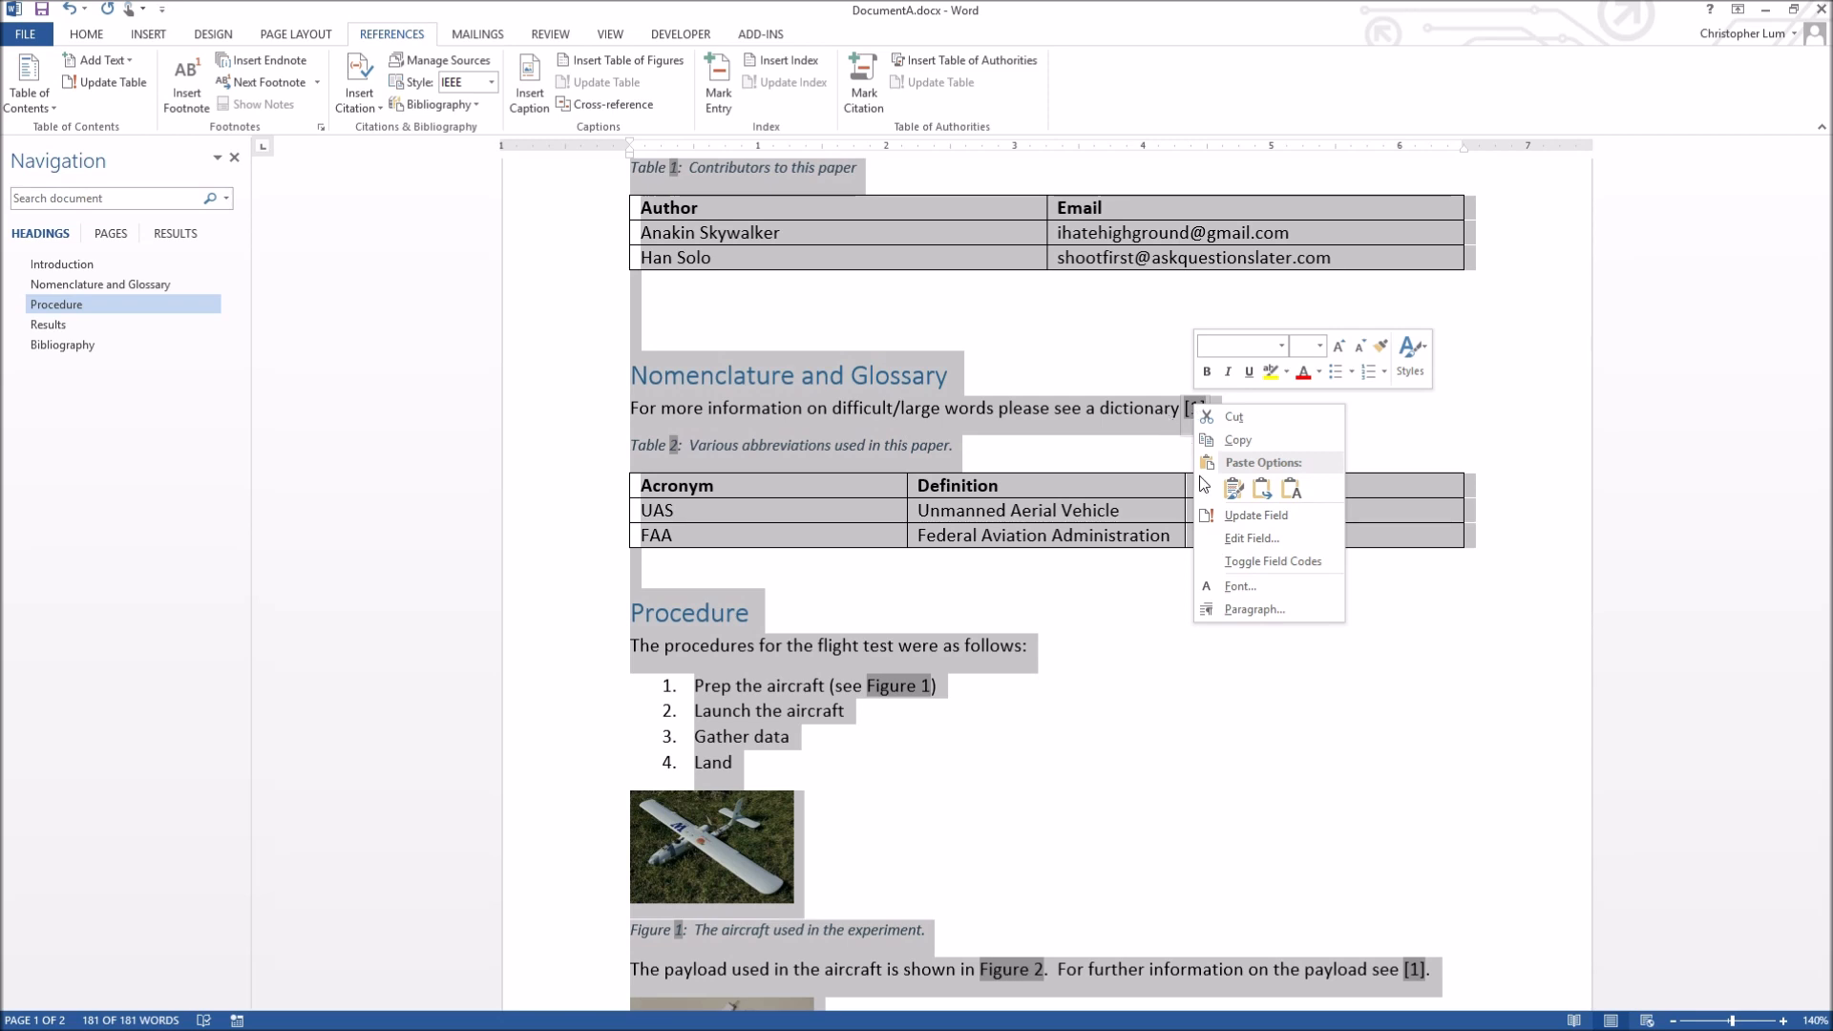
pyautogui.click(1052, 433)
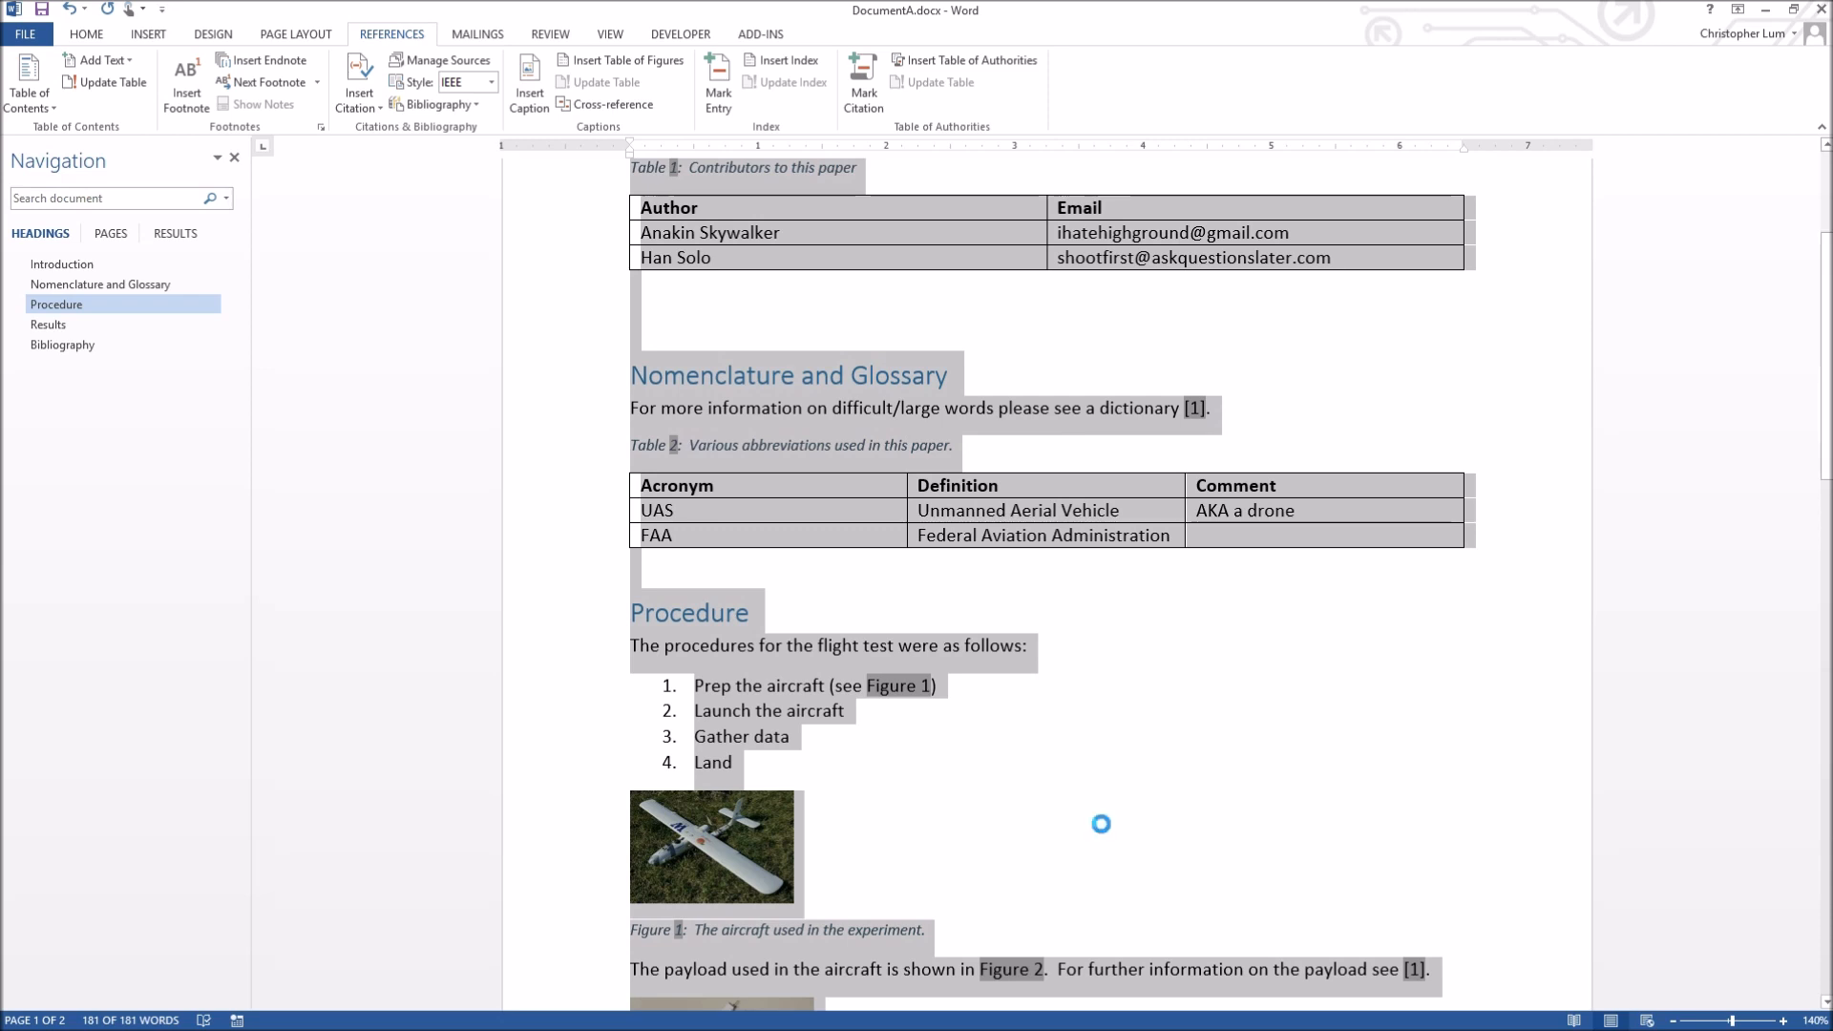
# Check the citation numbers in the glossary and payload sentences against the bibliography entries, and save the document
pyautogui.click(1193, 408)
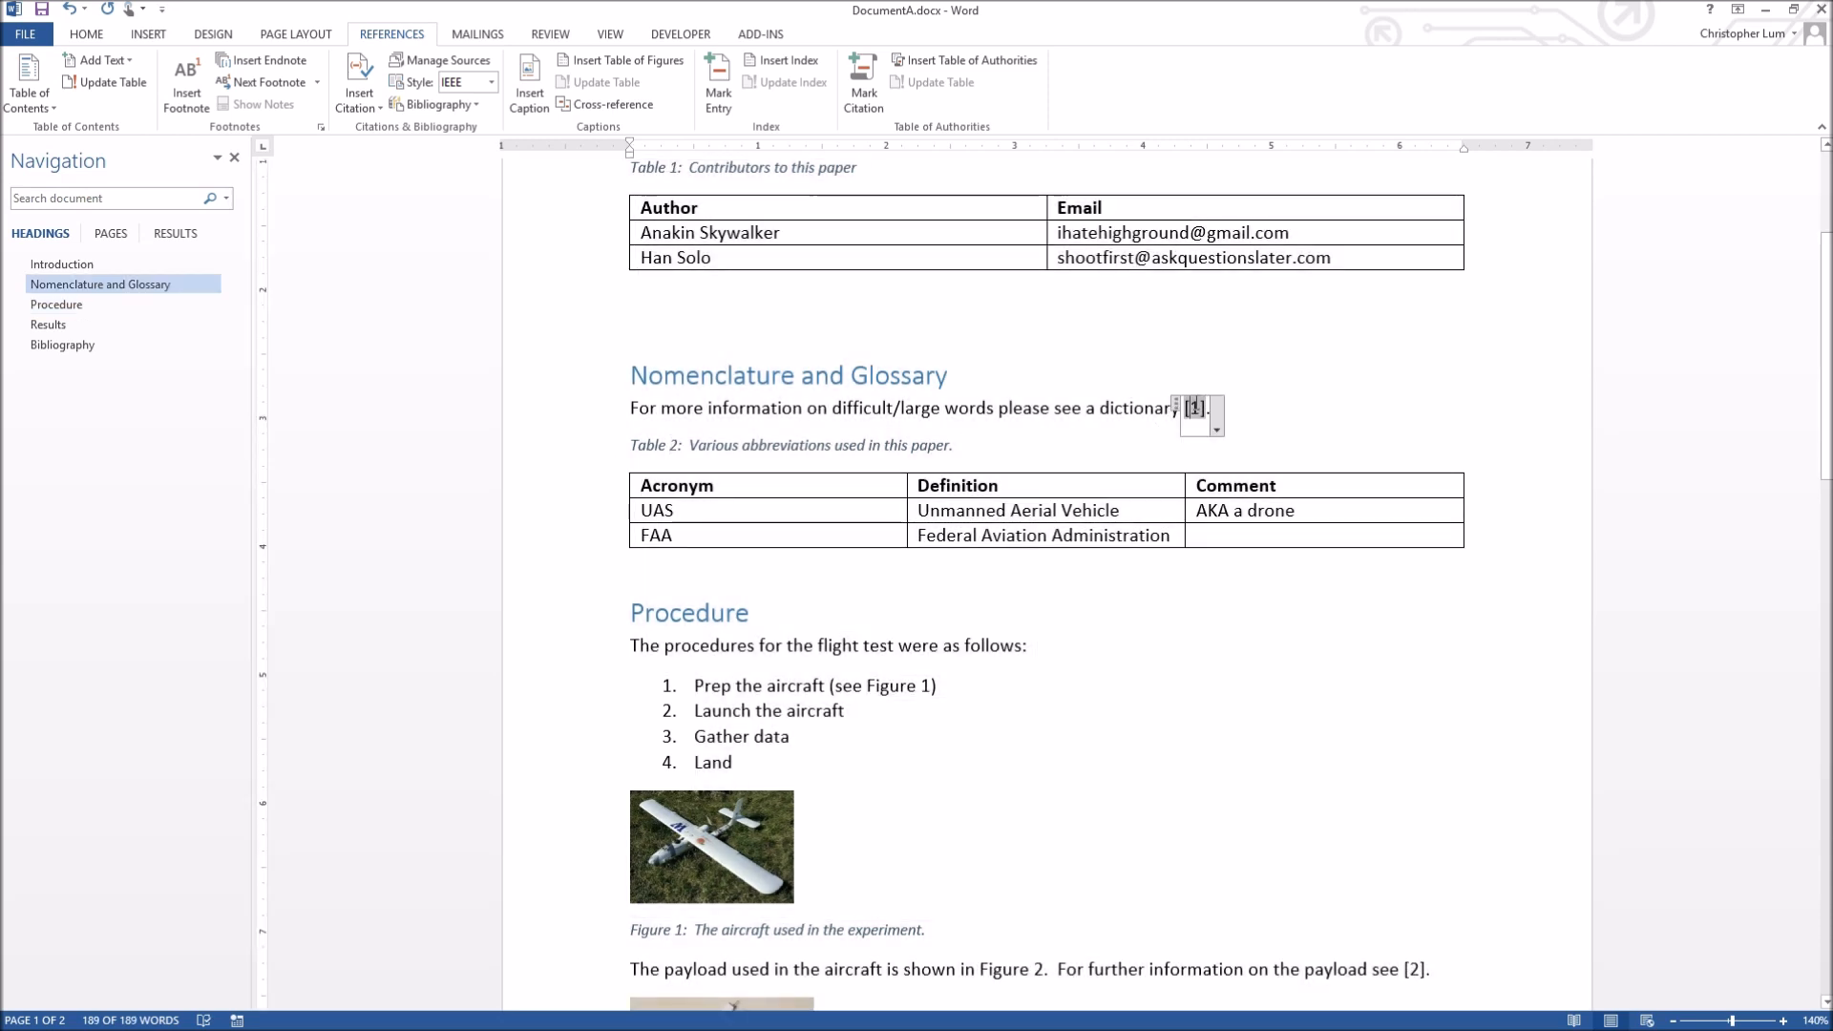
pyautogui.click(1407, 974)
pyautogui.scroll(-5, 1106, 828)
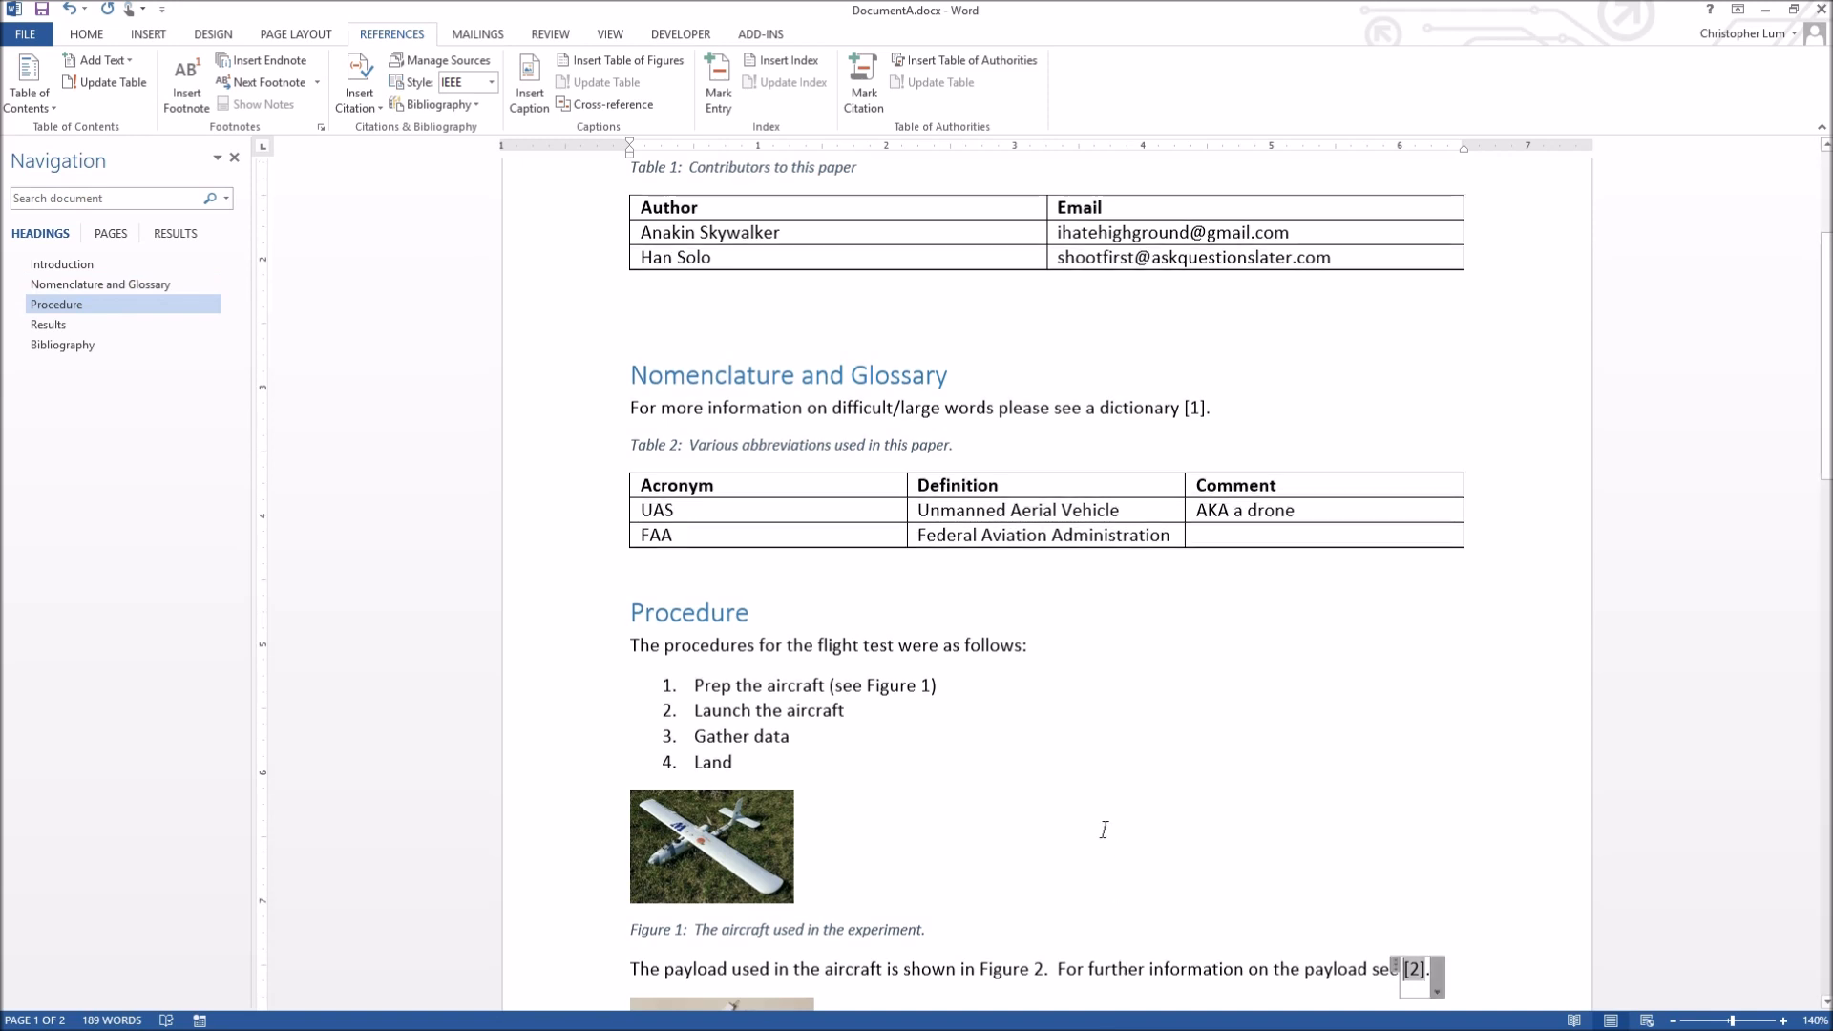
pyautogui.scroll(-7, 1106, 828)
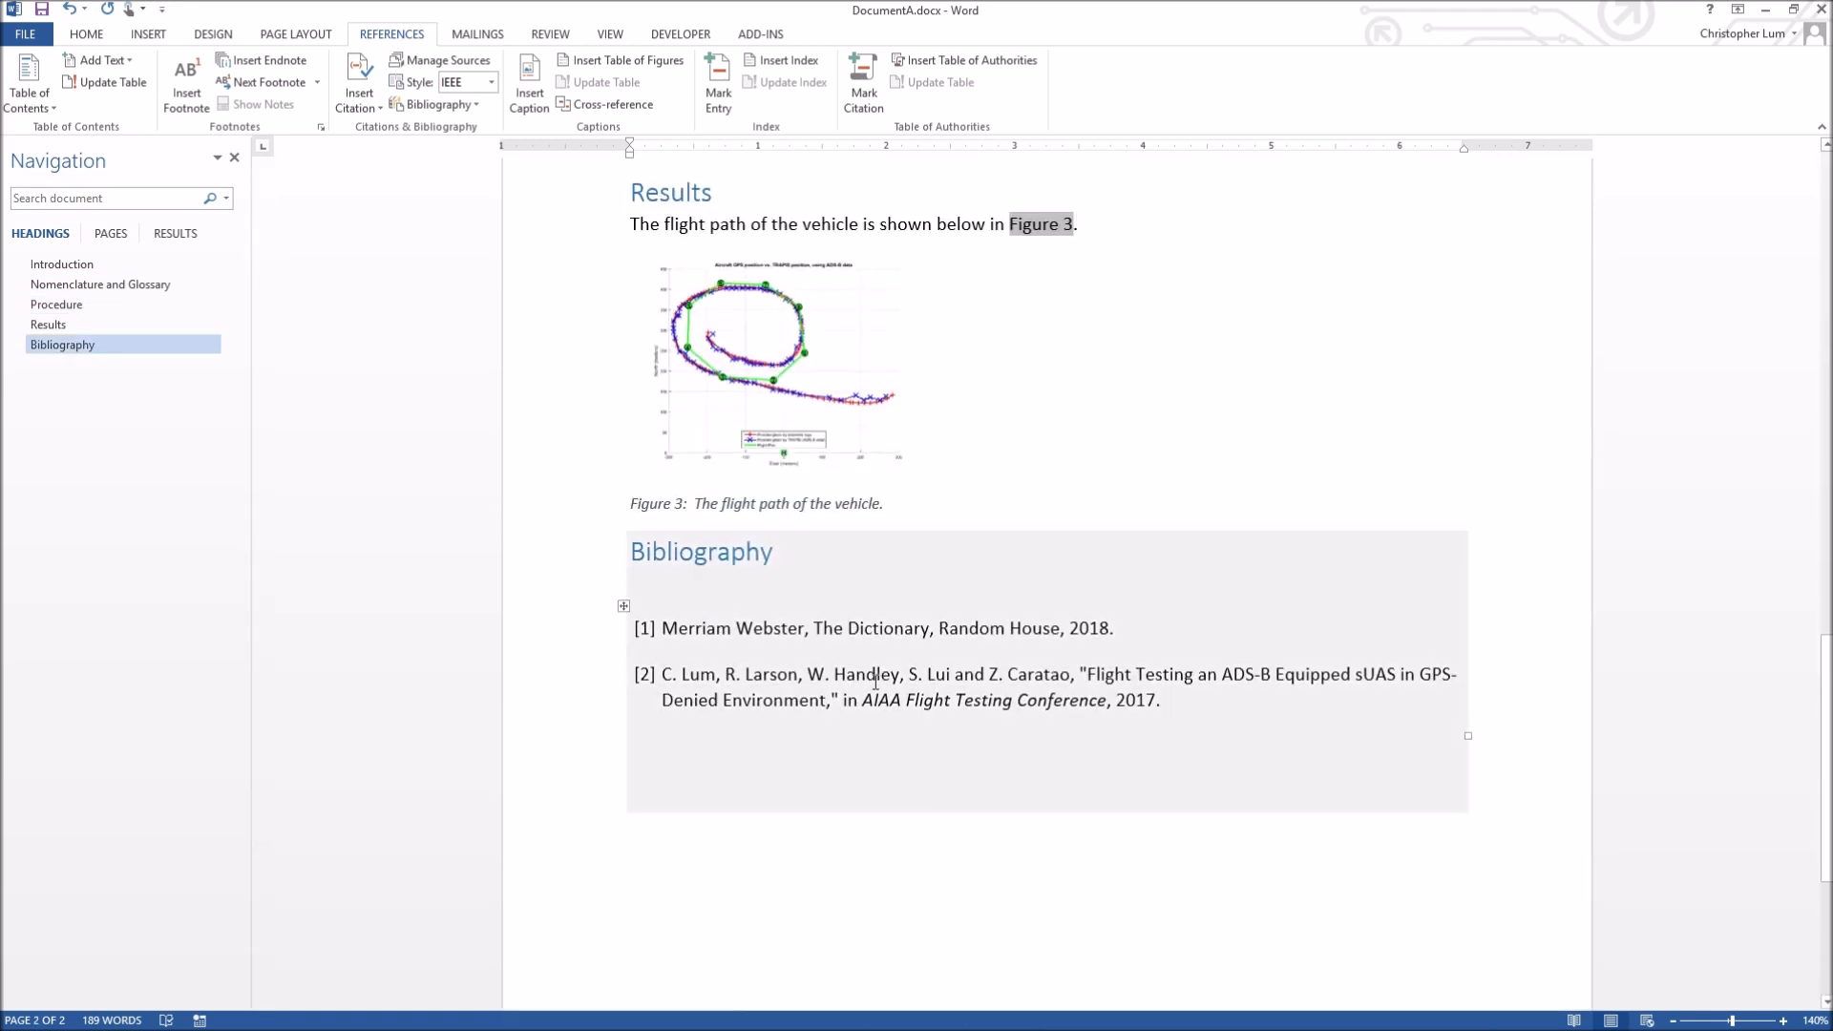
pyautogui.click(823, 629)
pyautogui.click(779, 680)
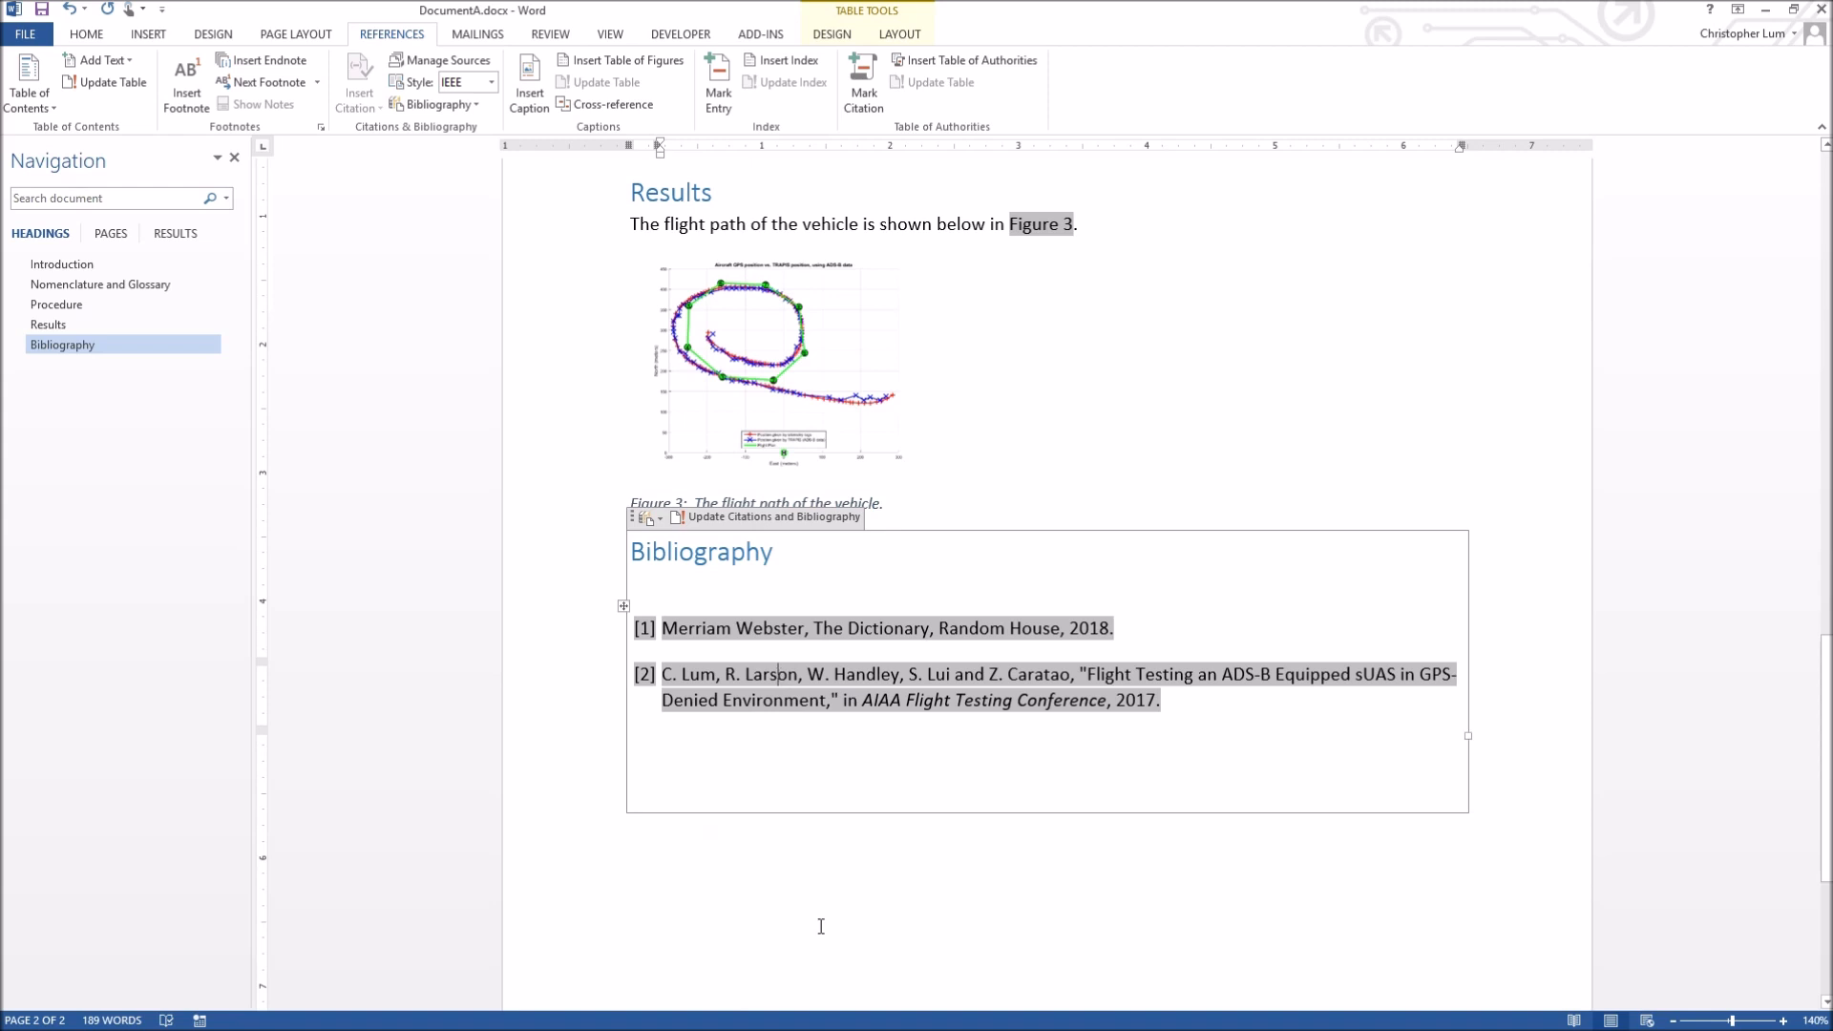
pyautogui.click(822, 927)
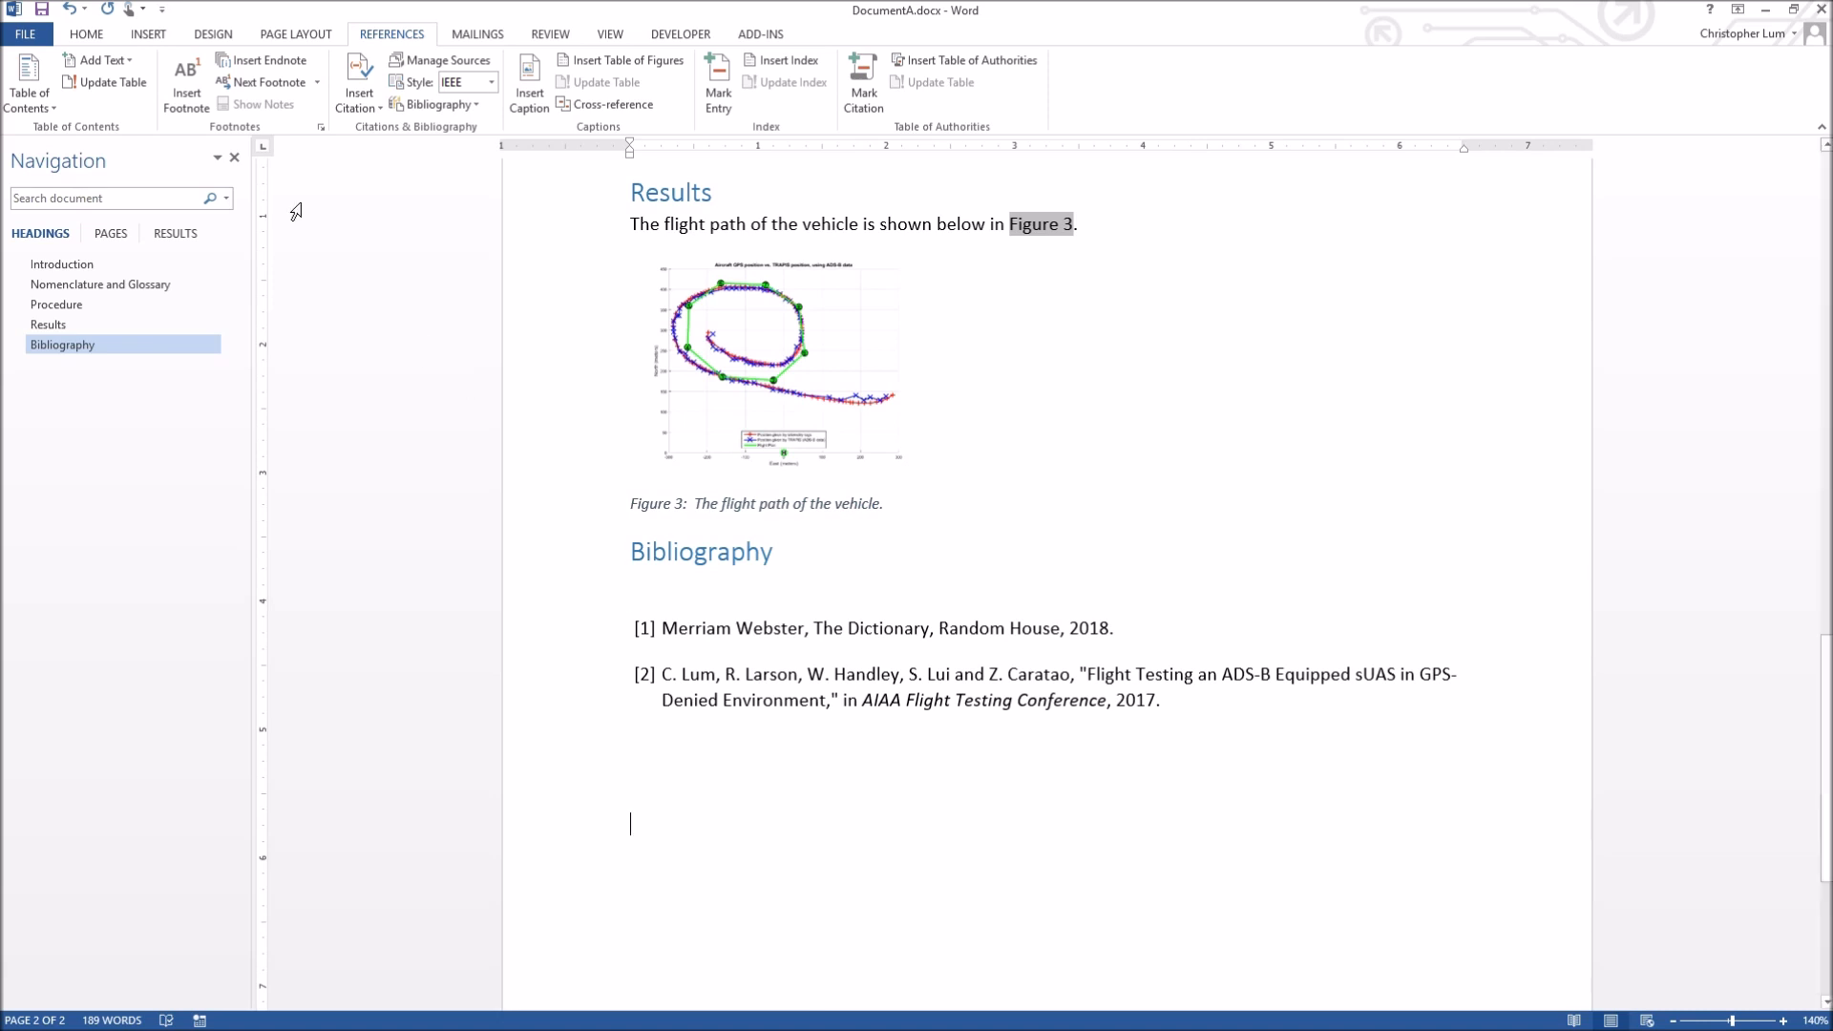
pyautogui.click(41, 10)
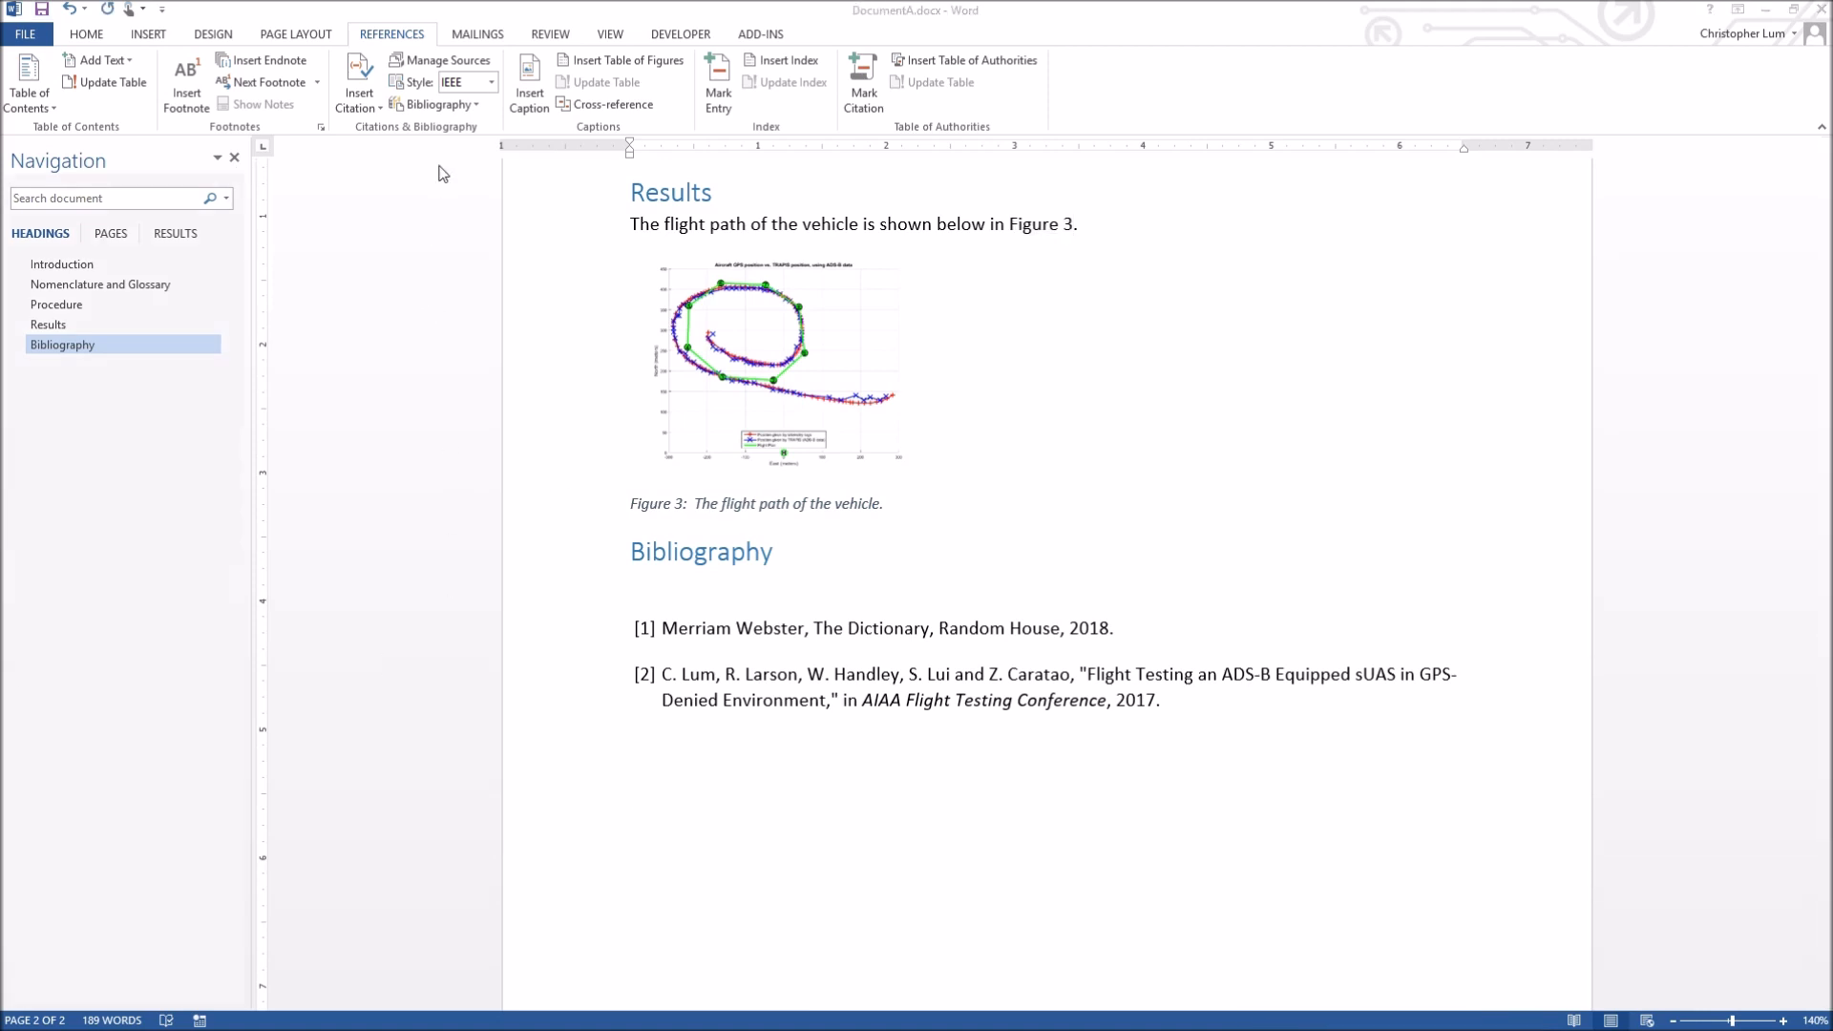
# Copy the master source list's folder path from the Source Manager's file browser, and close the manager
pyautogui.click(444, 63)
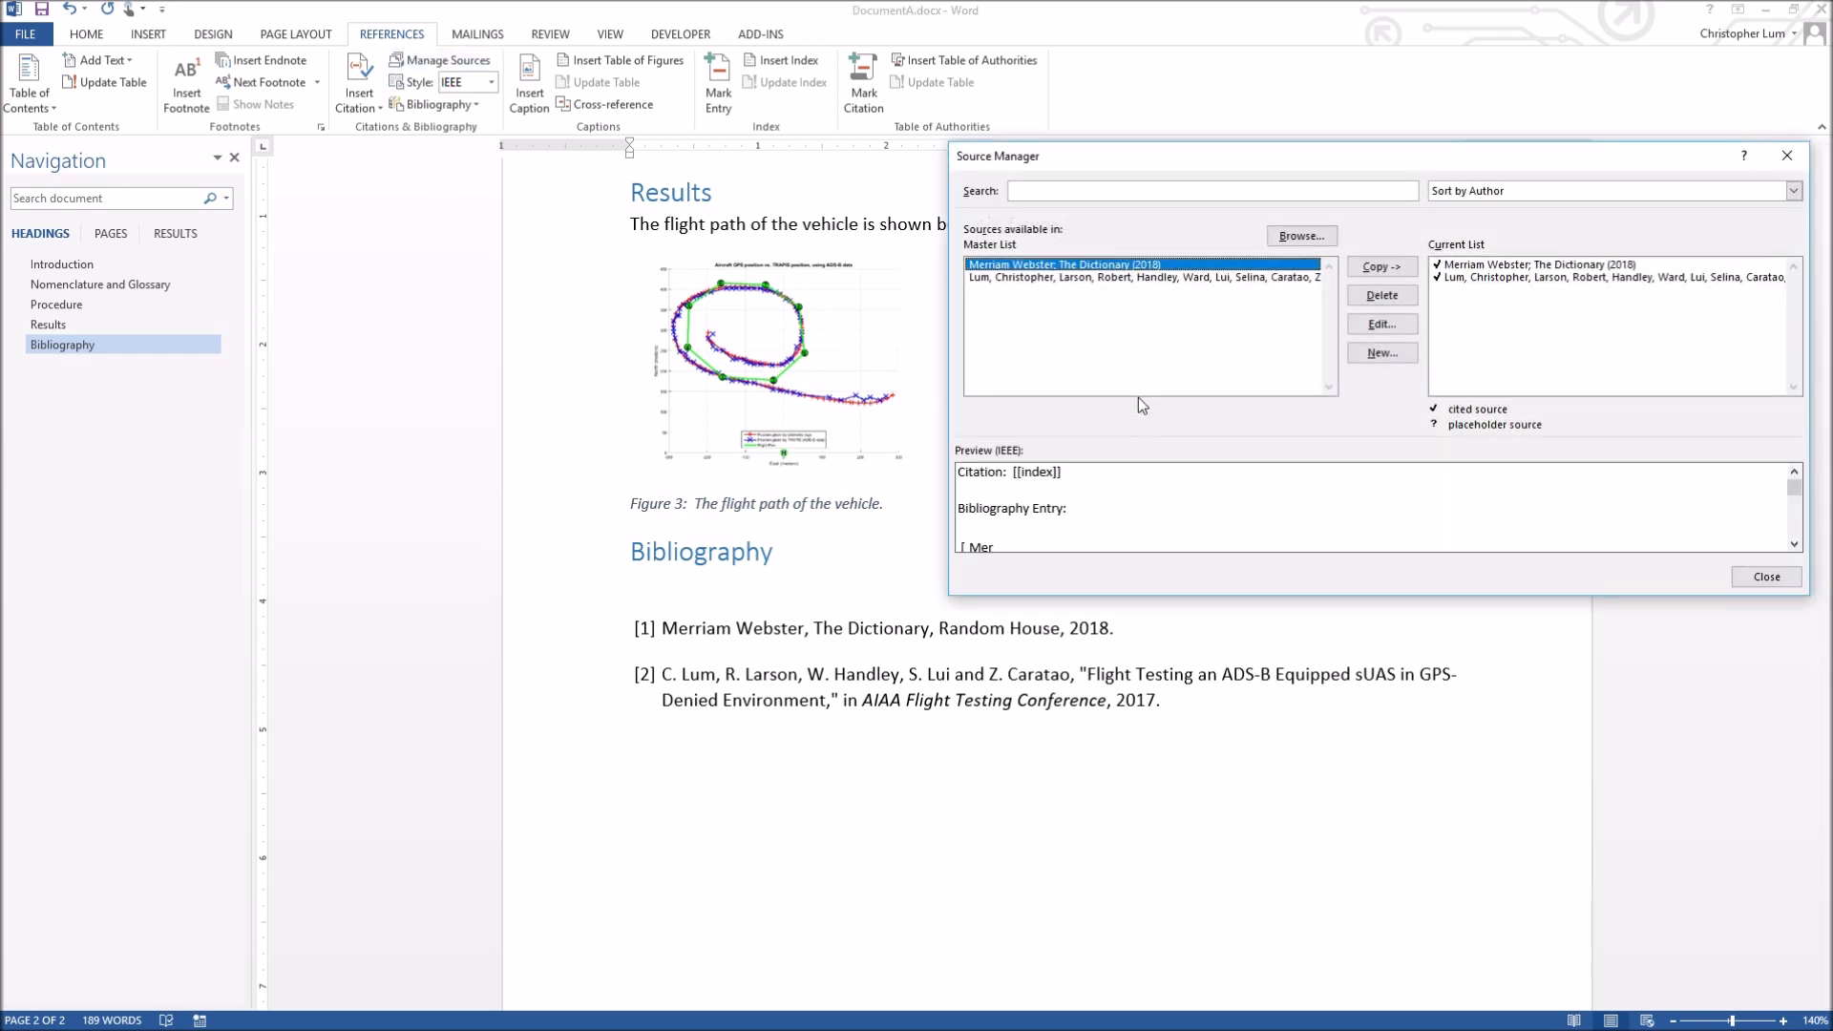
pyautogui.moveTo(1238, 177); pyautogui.dragTo(1142, 202)
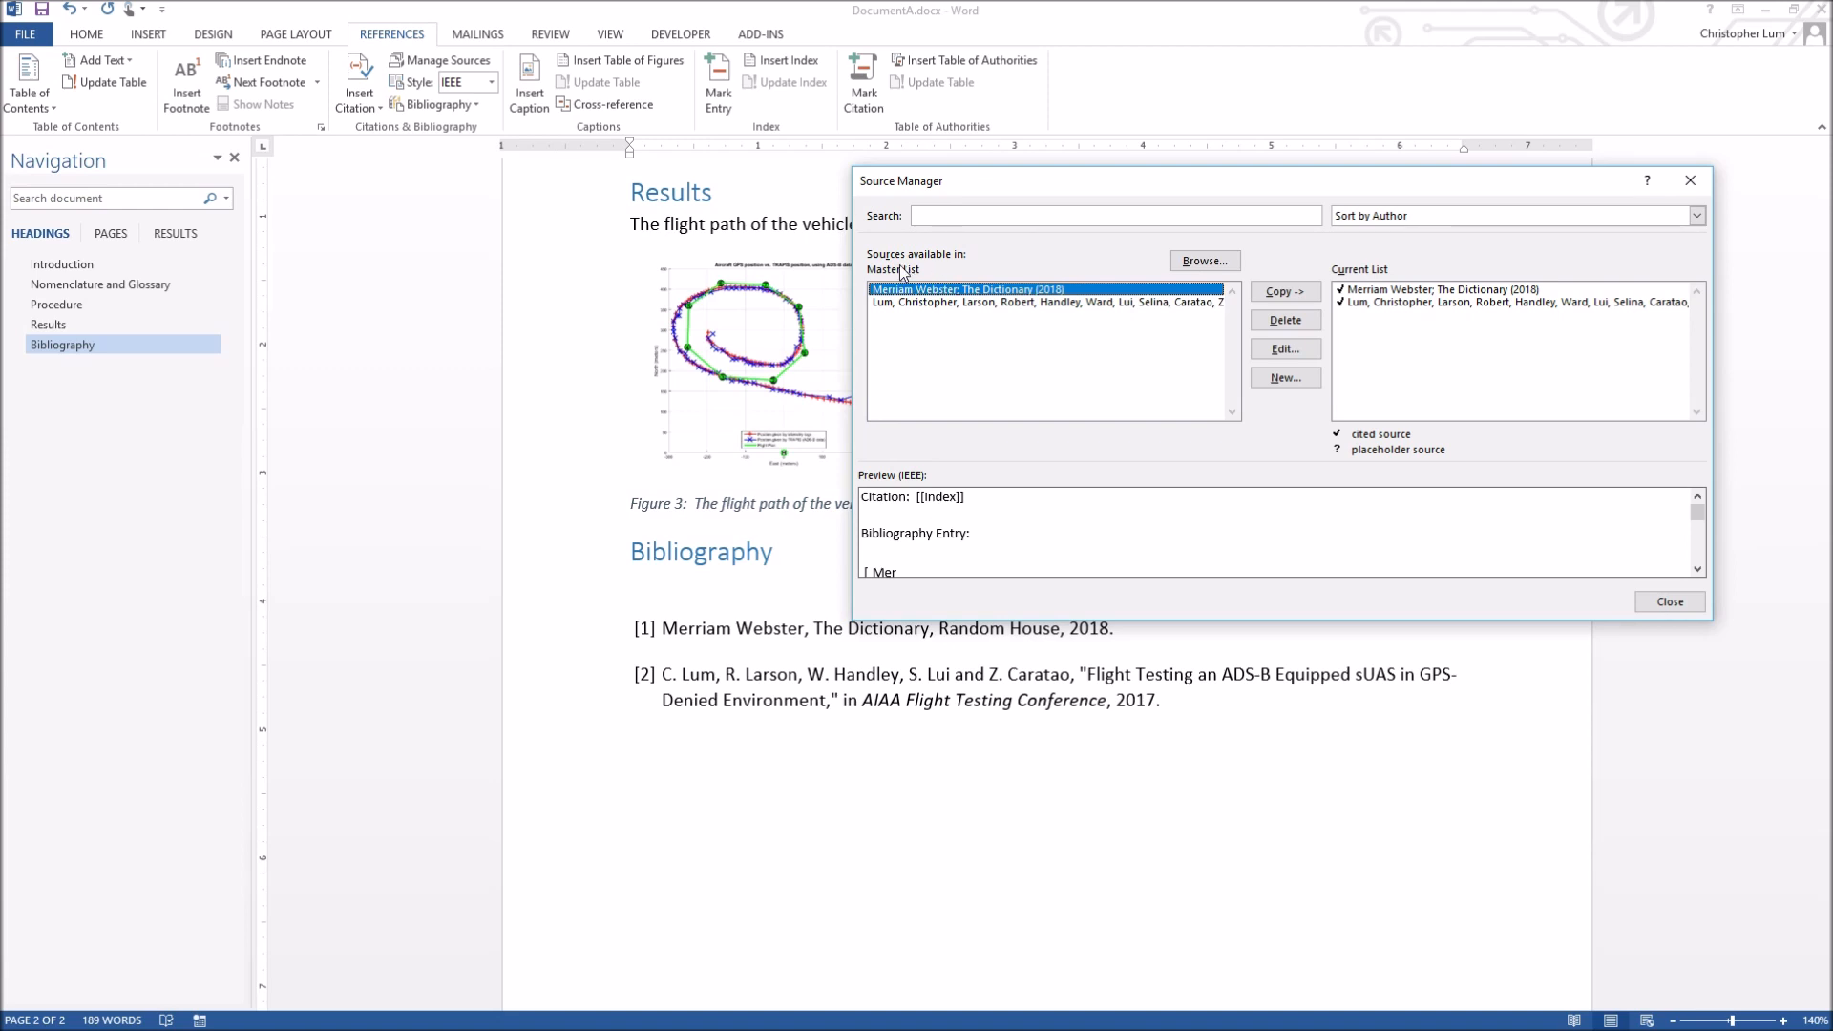
pyautogui.click(1209, 265)
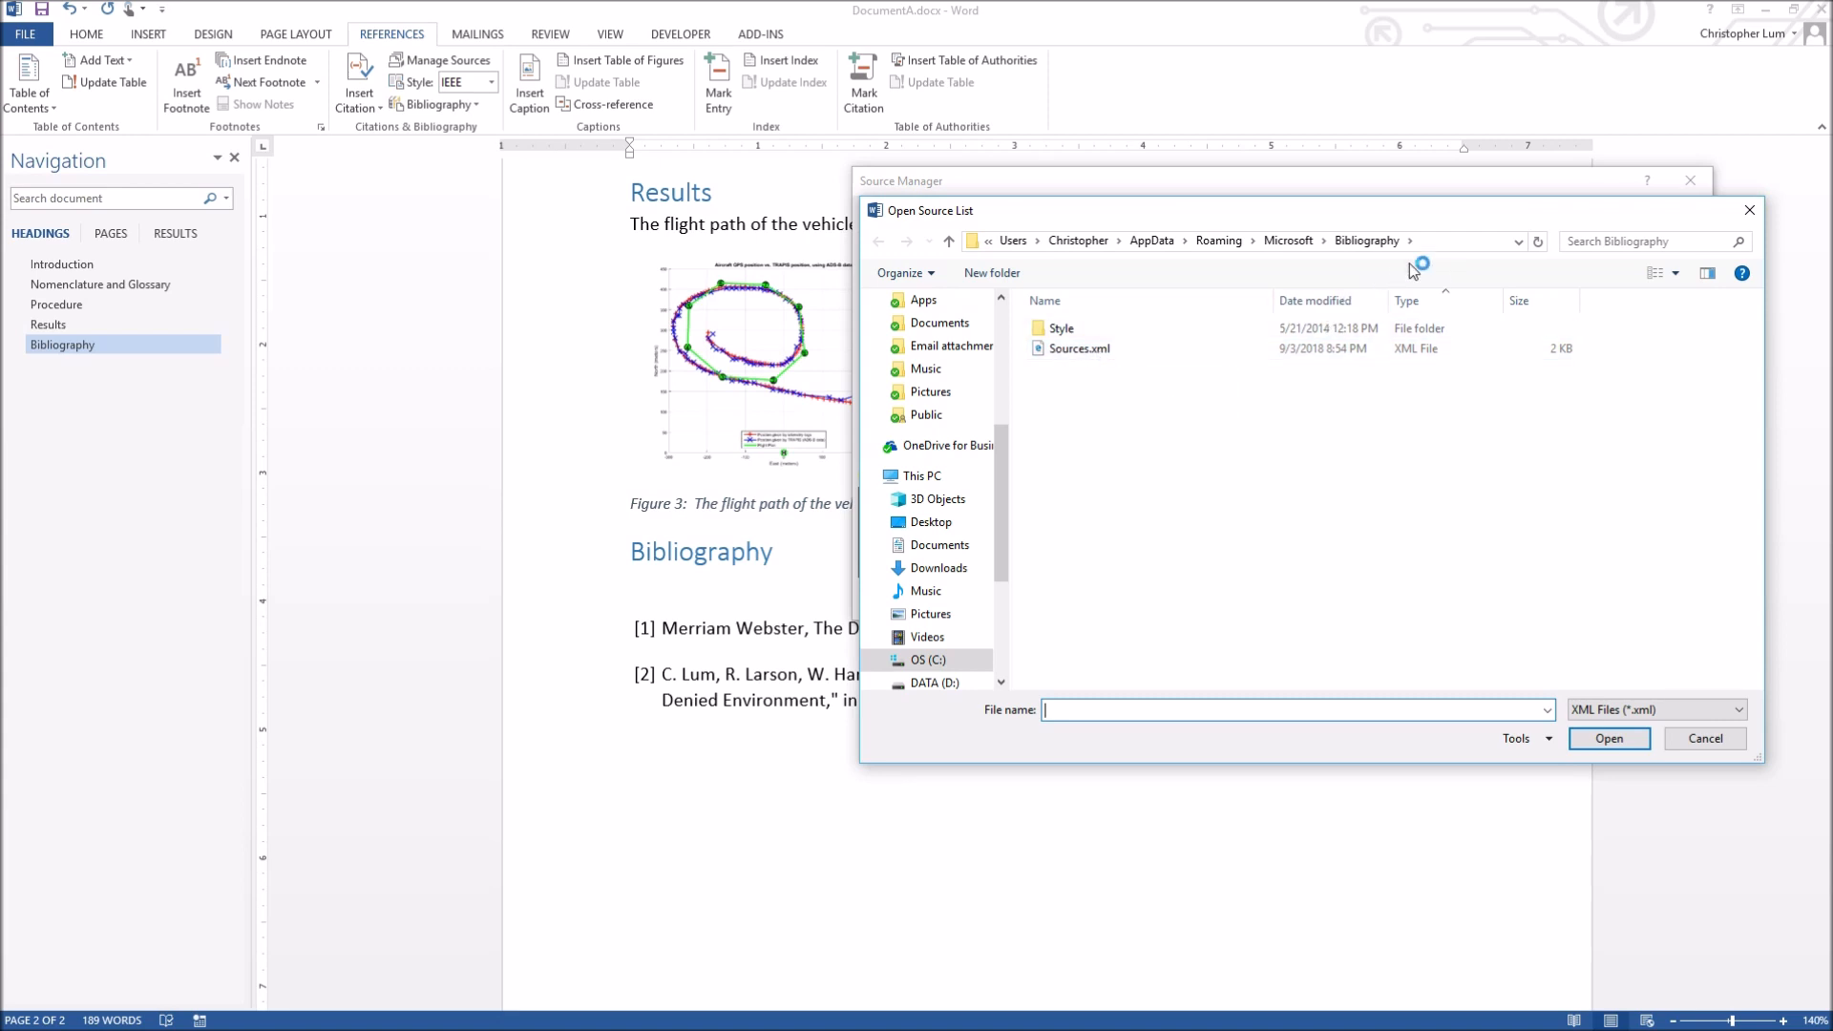
pyautogui.click(1446, 245)
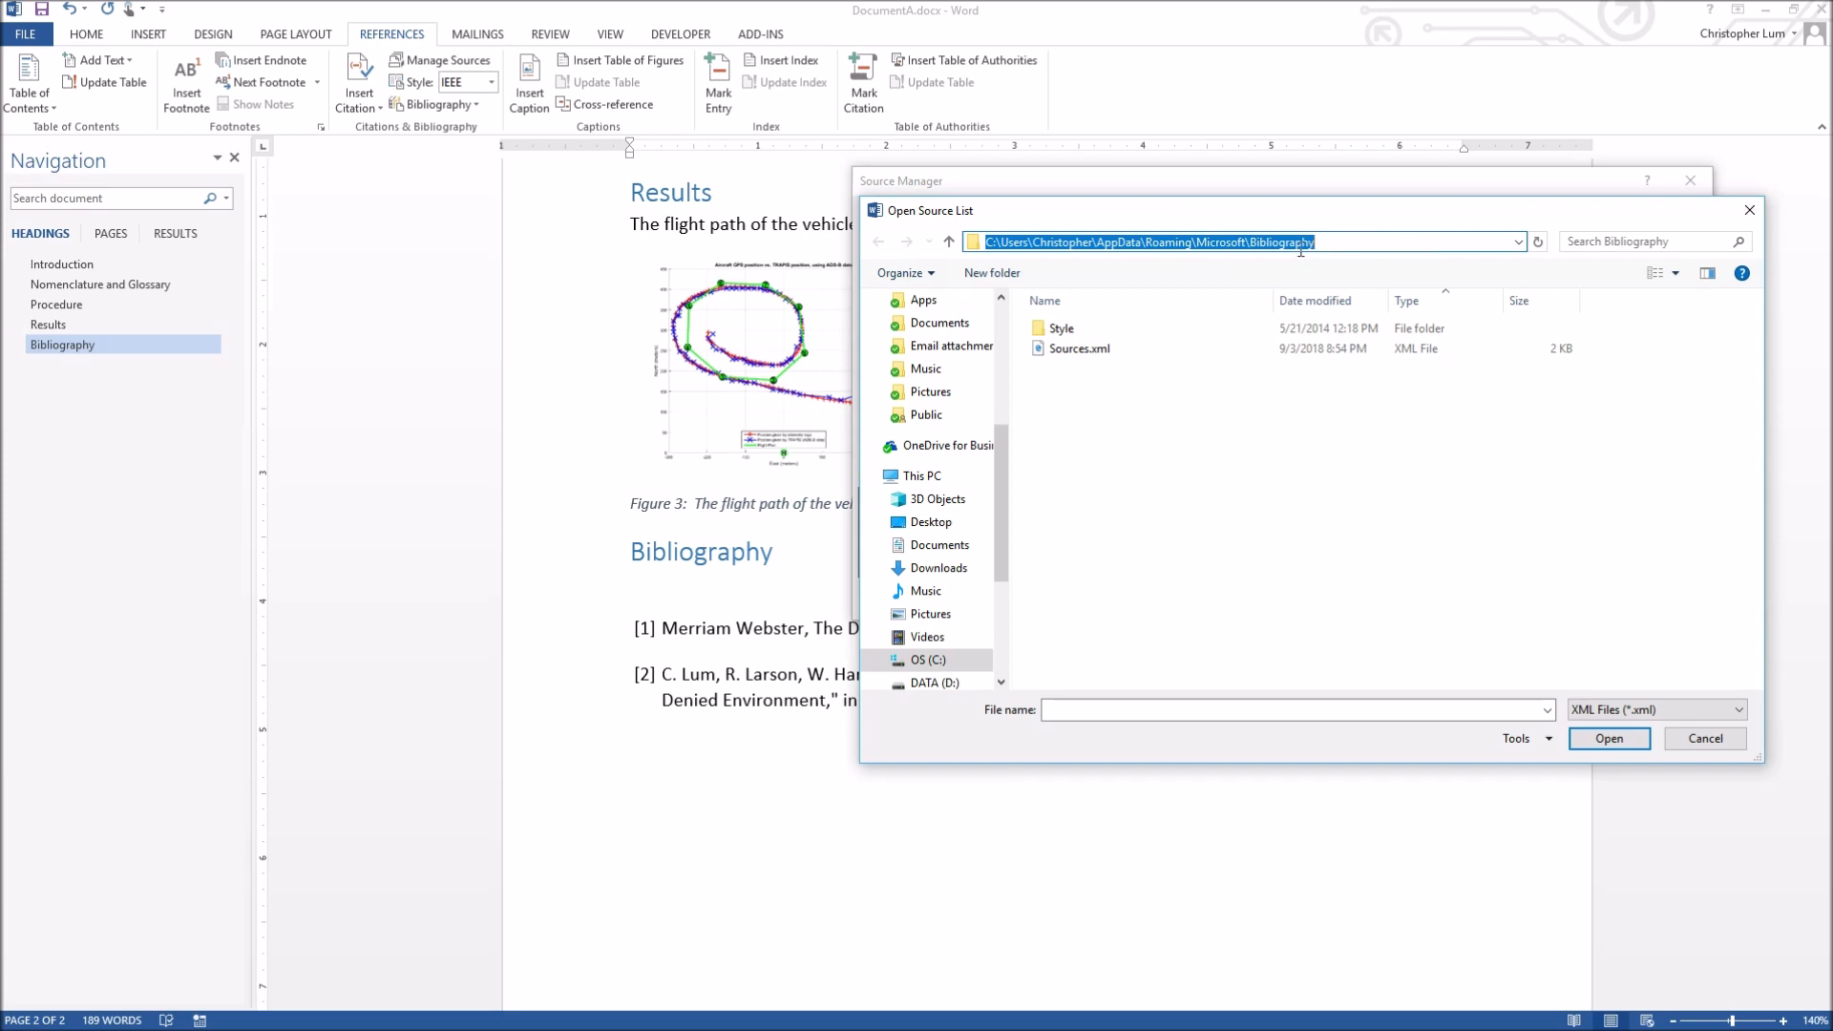
pyautogui.rightClick(1196, 245)
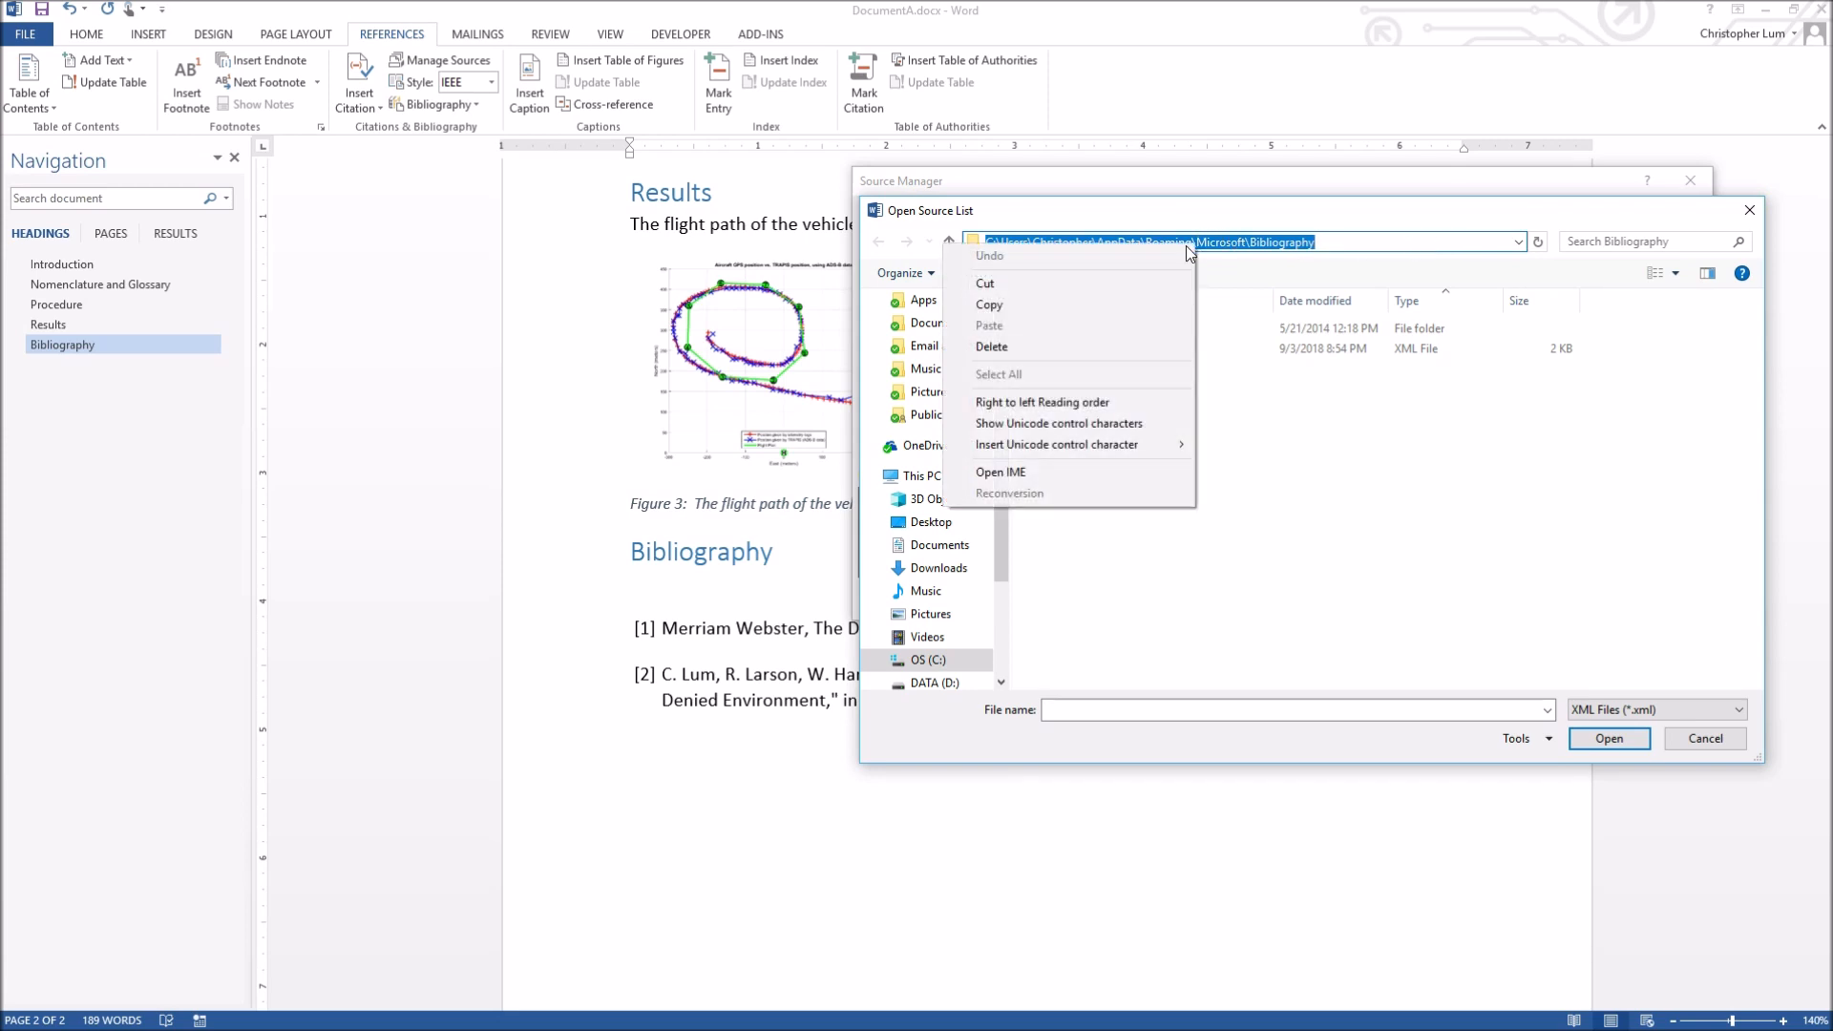
pyautogui.click(1127, 304)
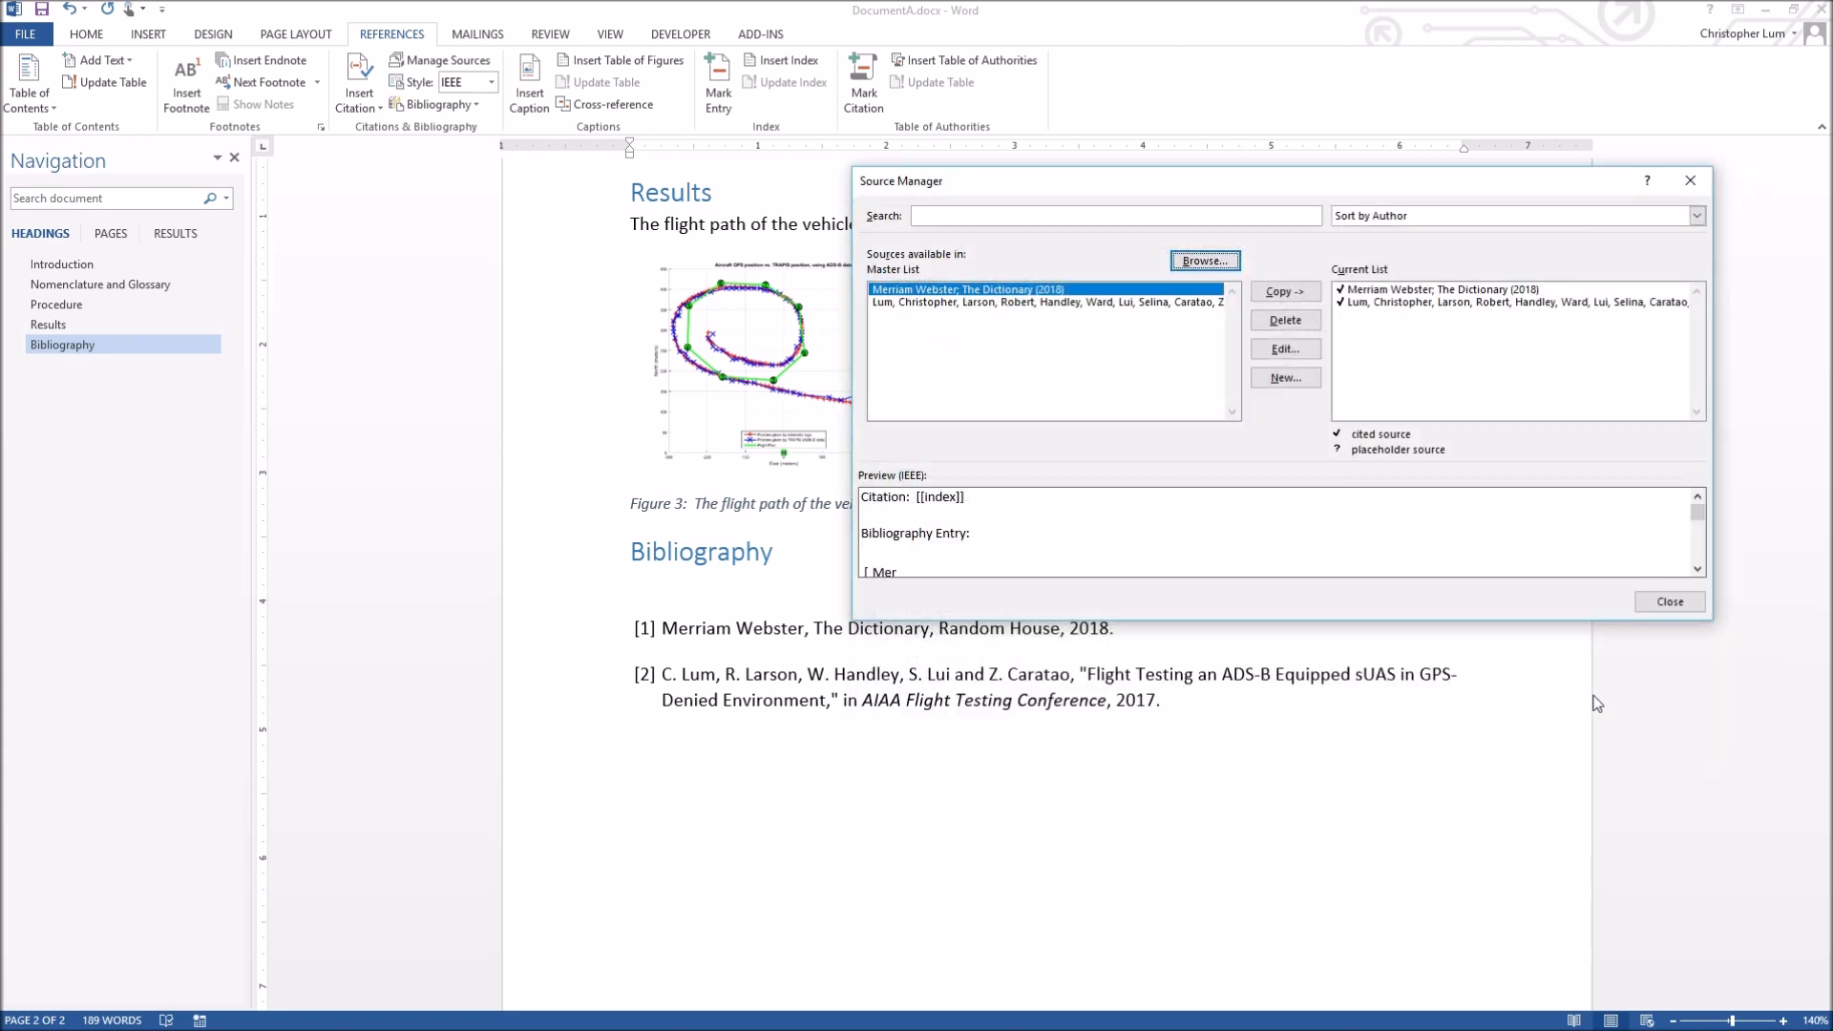
pyautogui.click(1659, 600)
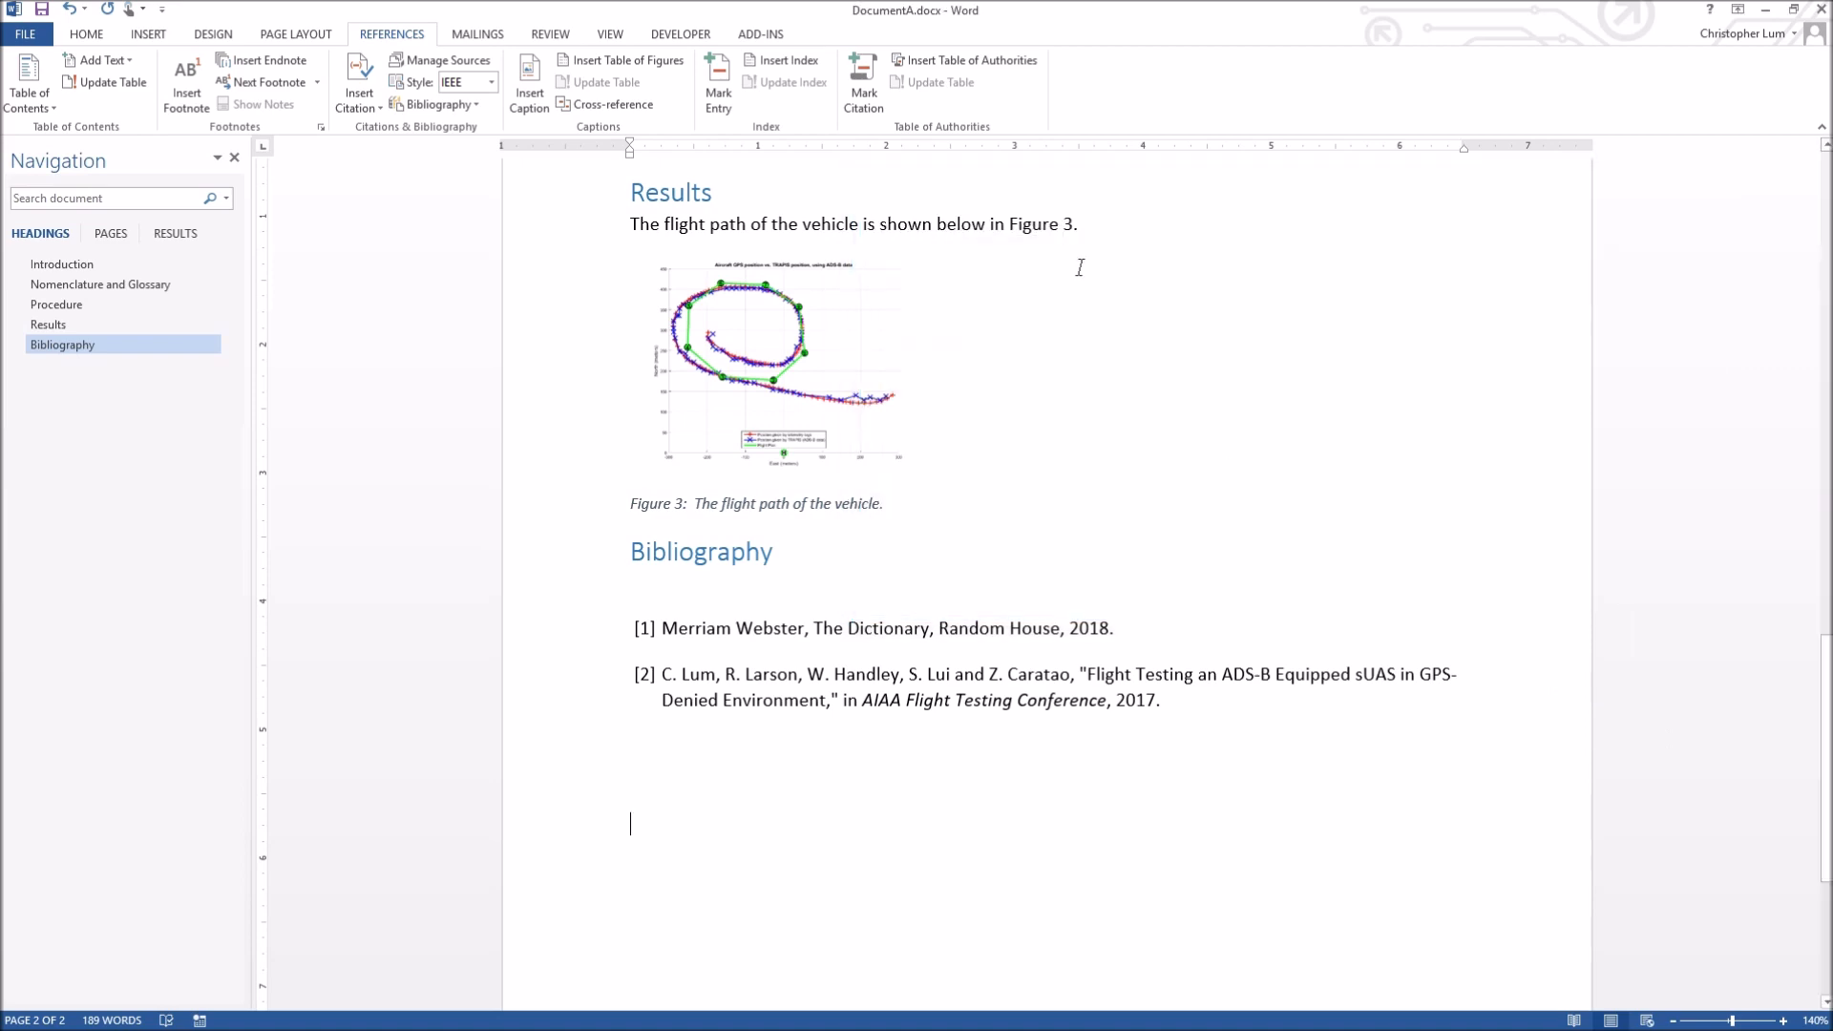
# Switch to File Explorer and go to the Microsoft\Bibliography folder using the copied path
pyautogui.press('super+e')
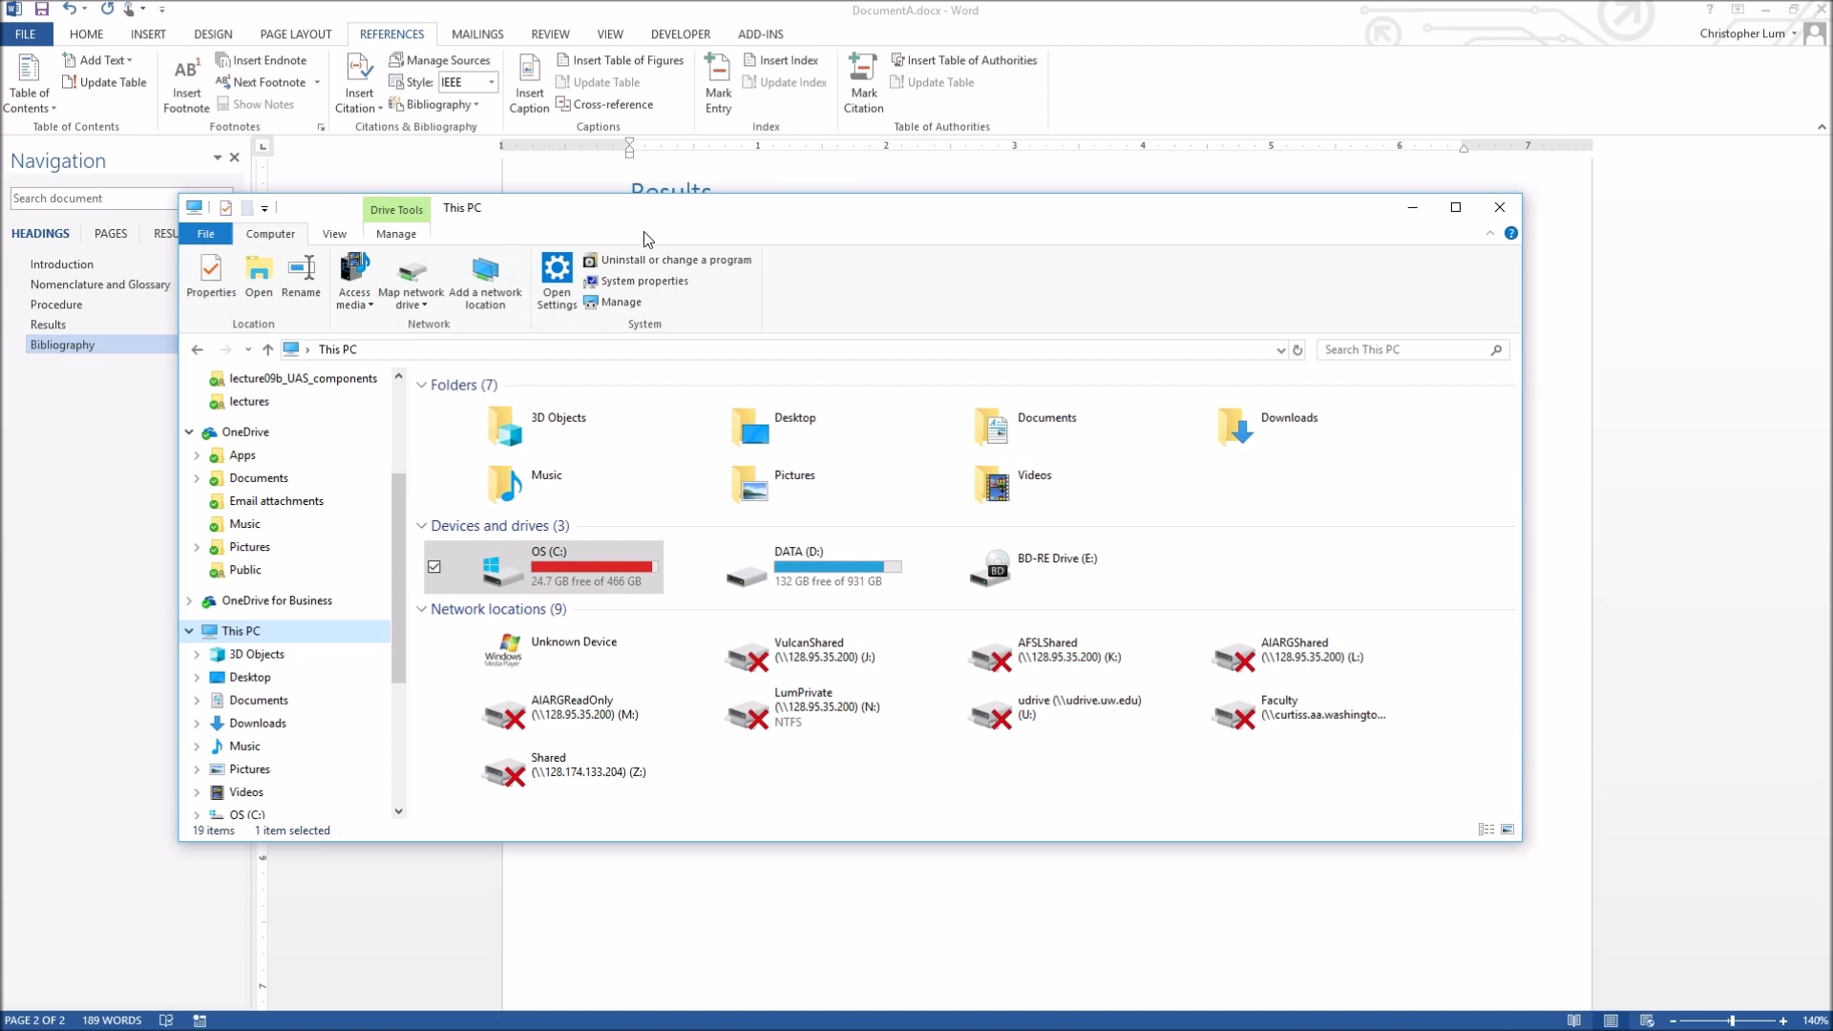
pyautogui.click(367, 350)
pyautogui.rightClick(377, 352)
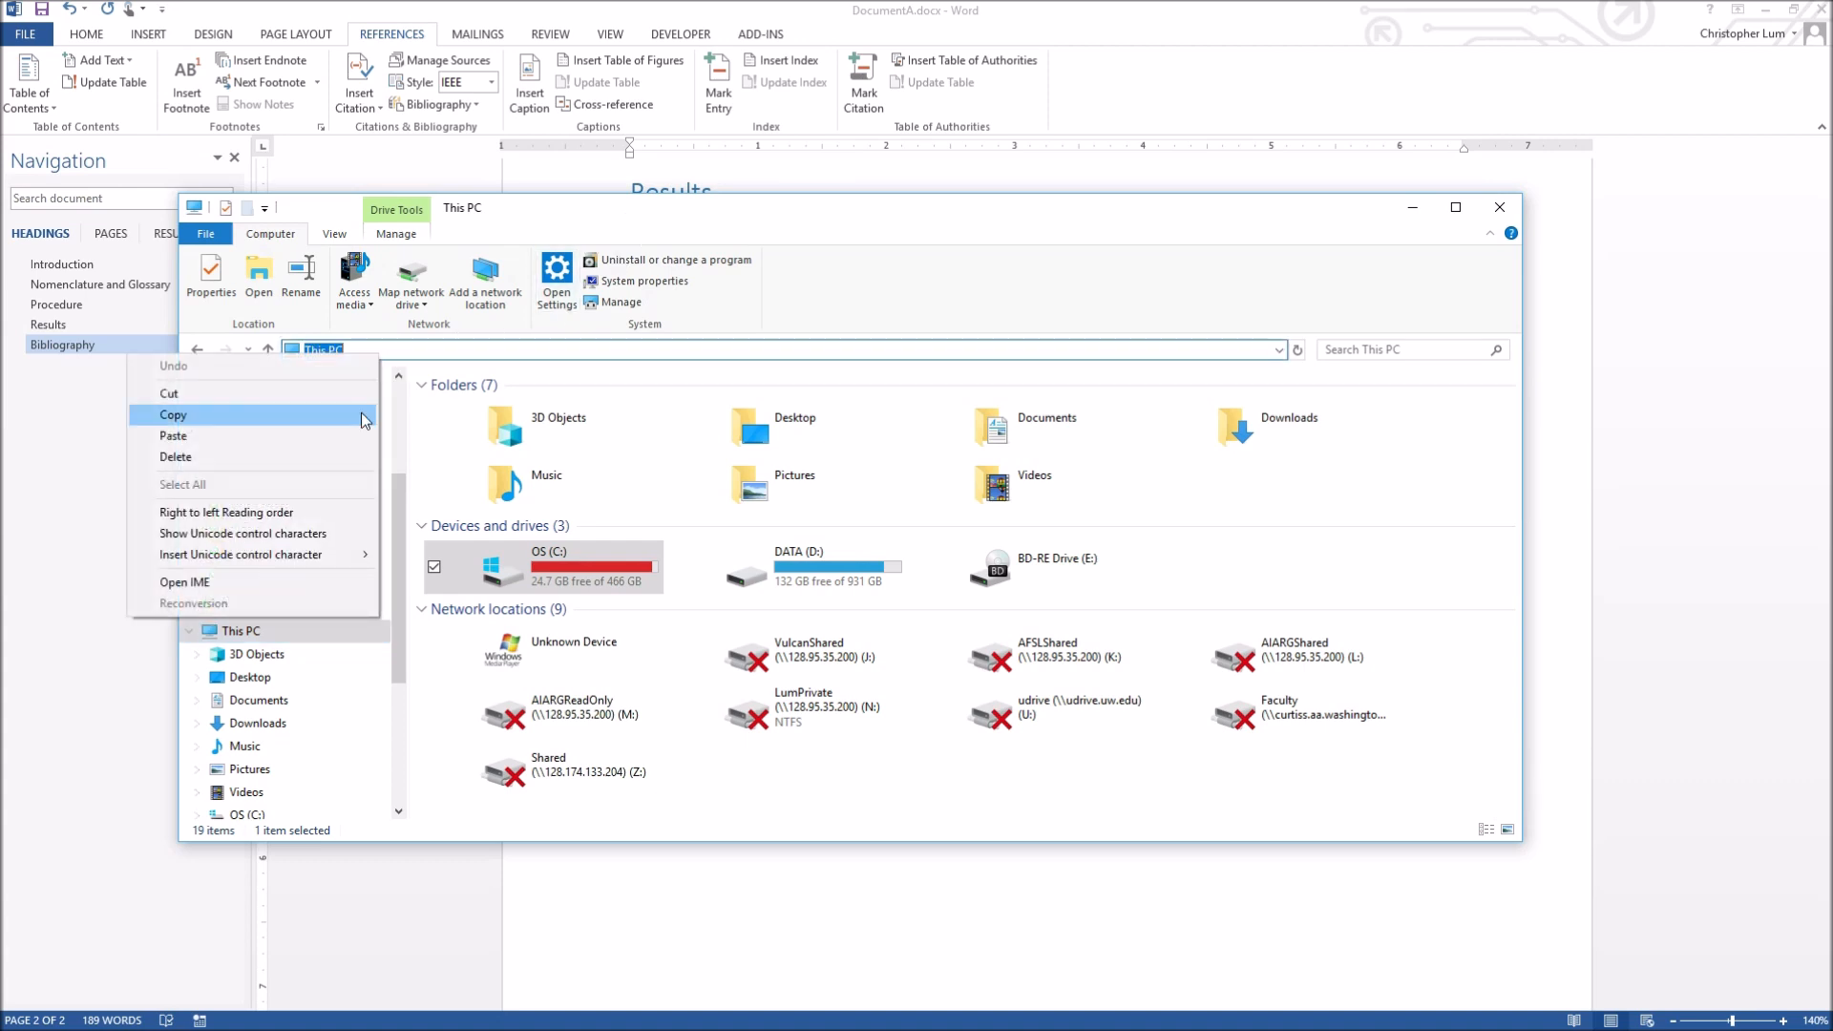
pyautogui.click(238, 435)
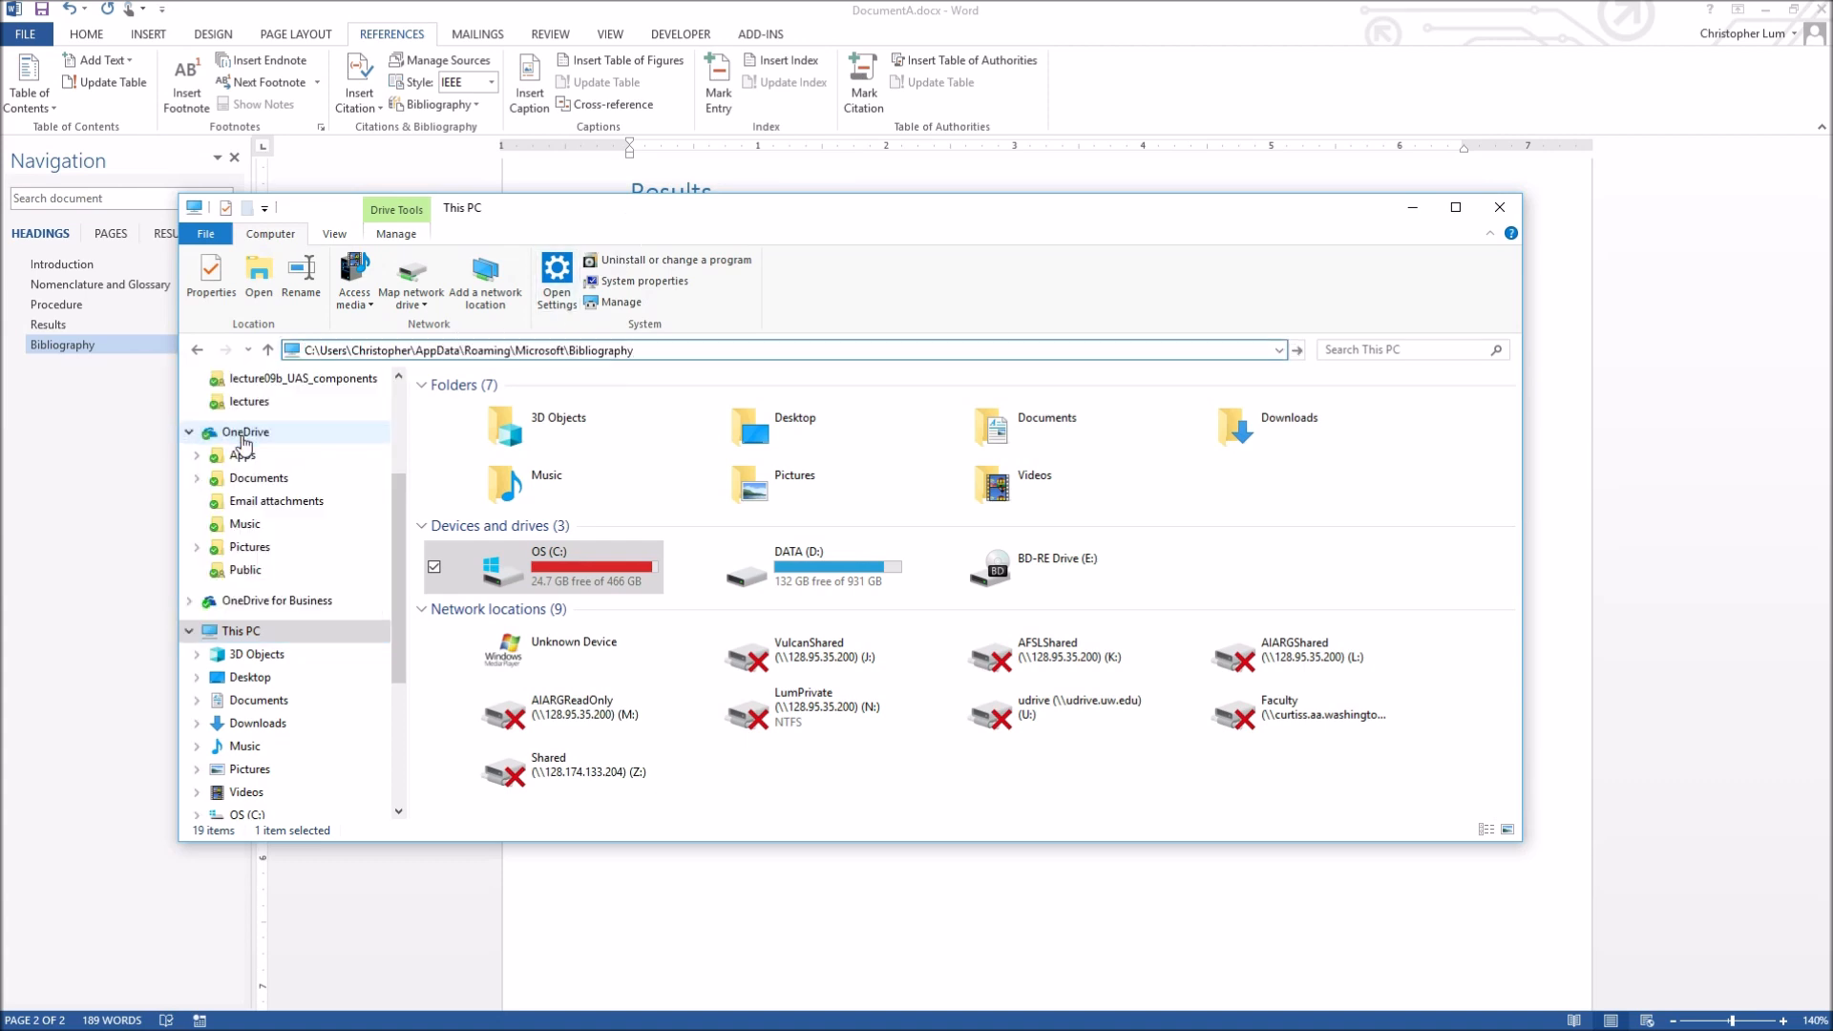
pyautogui.press('Return')
# View Sources.xml in Microsoft Edge, examine the tags of the conference paper and dictionary entries, and close the browser
pyautogui.click(462, 431)
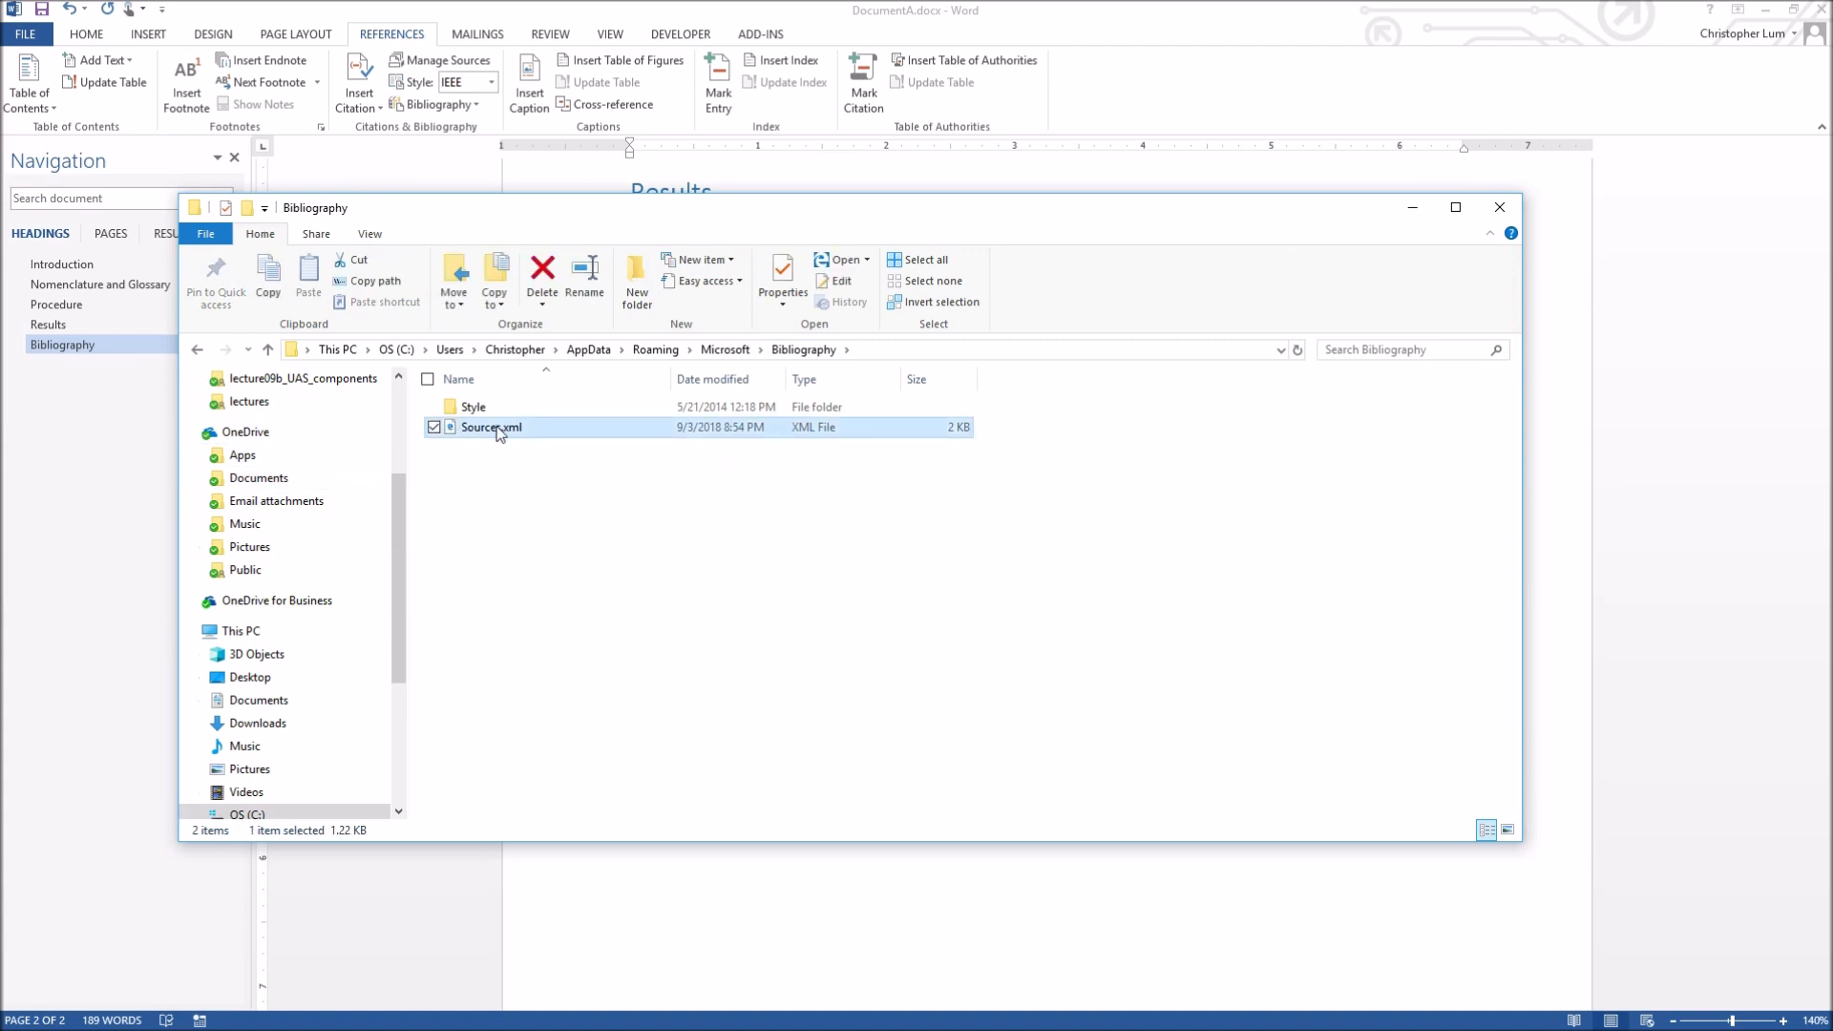
pyautogui.rightClick(499, 433)
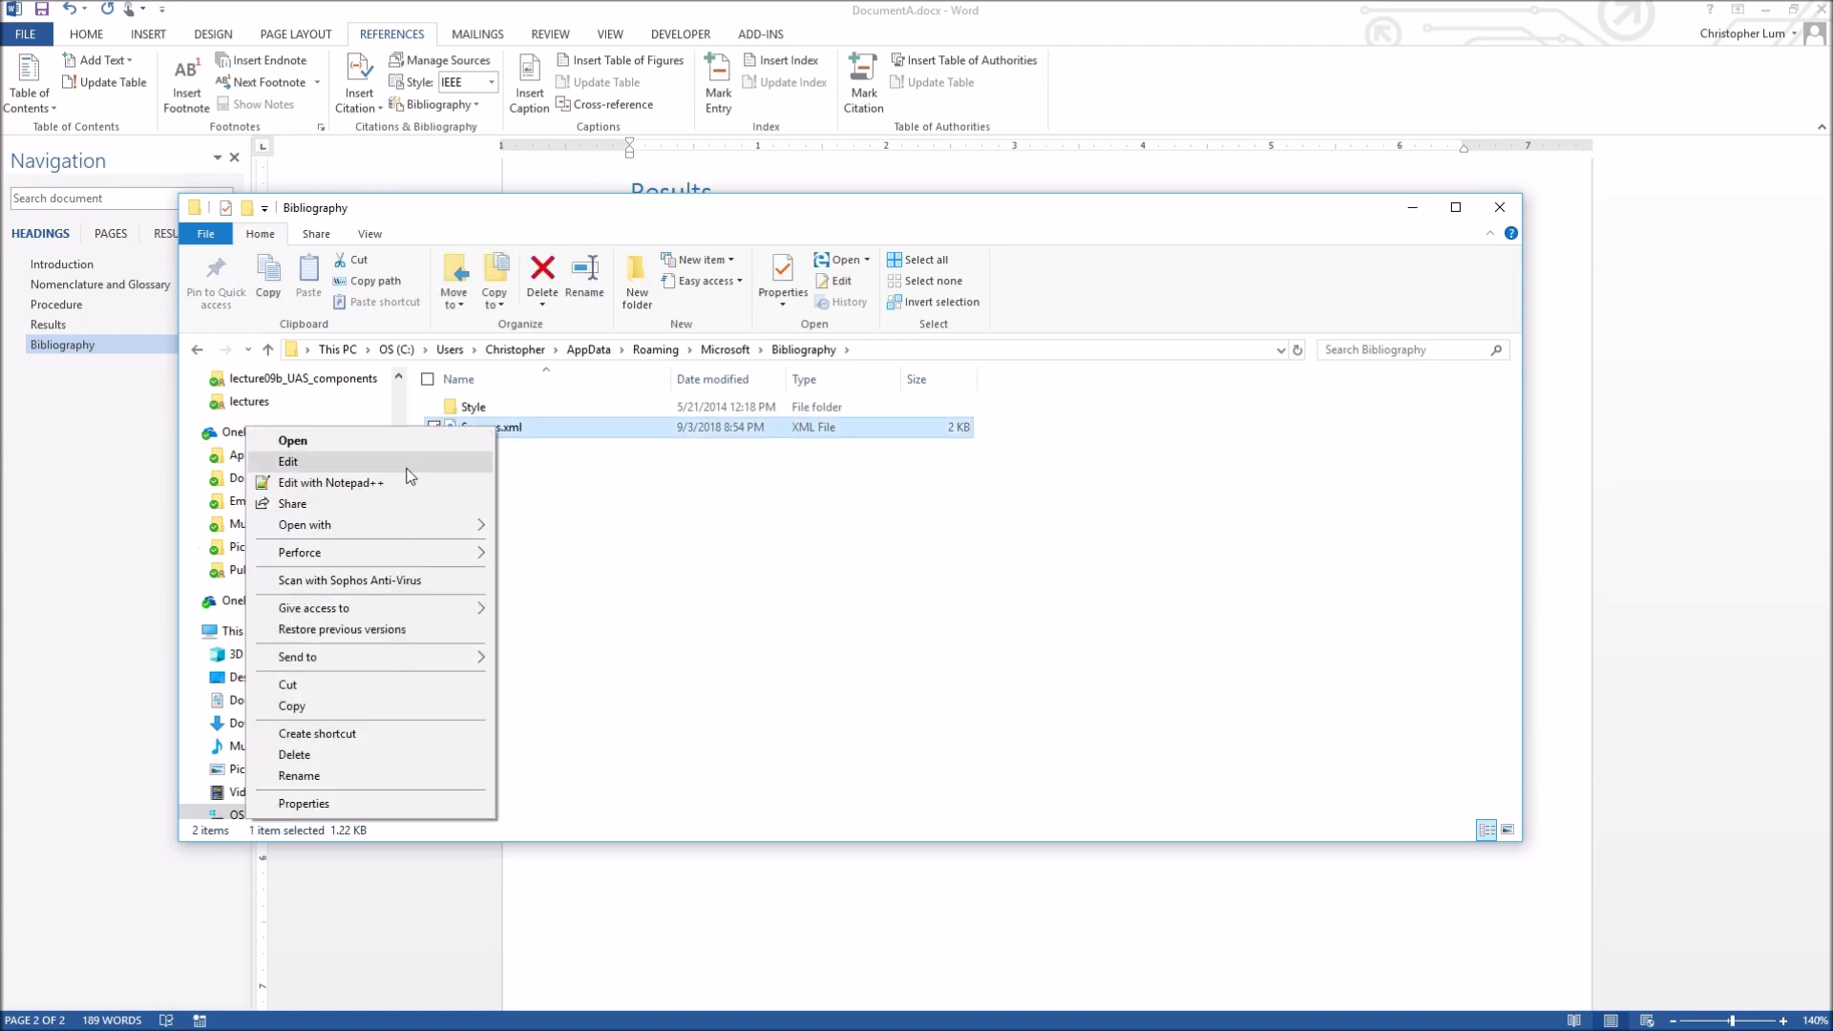
pyautogui.moveTo(388, 539)
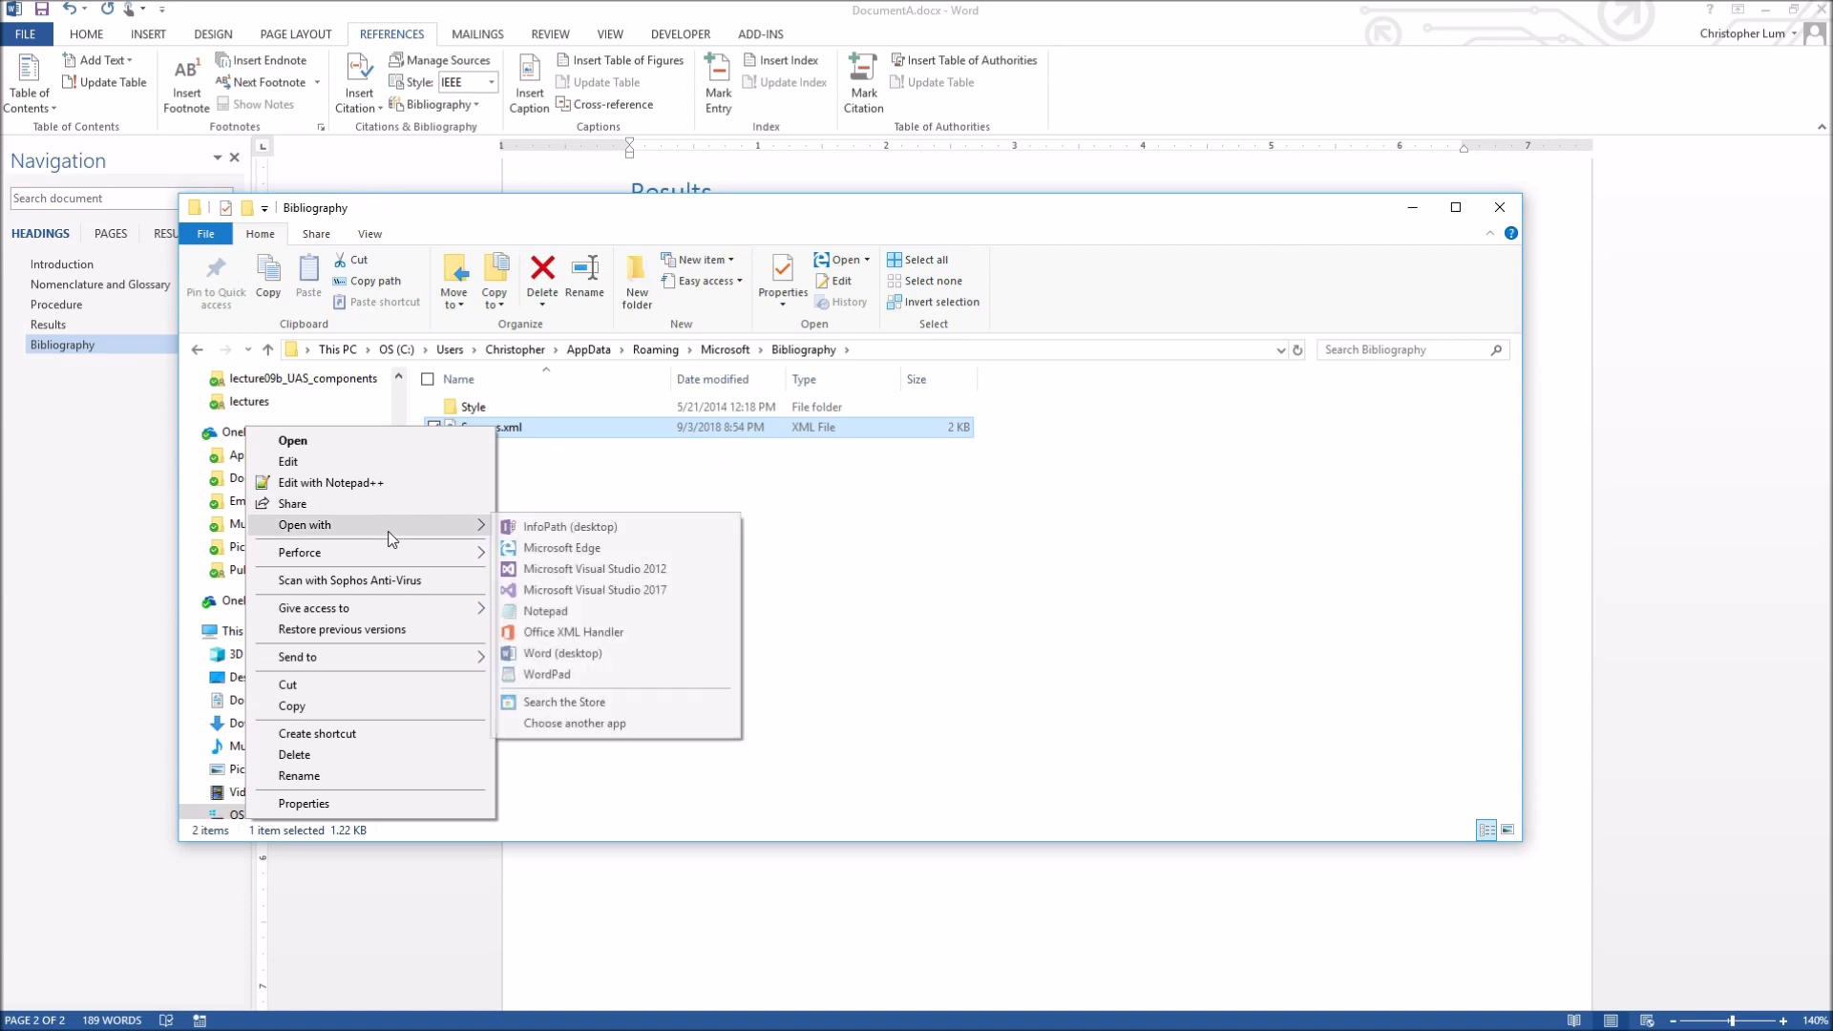
pyautogui.click(559, 551)
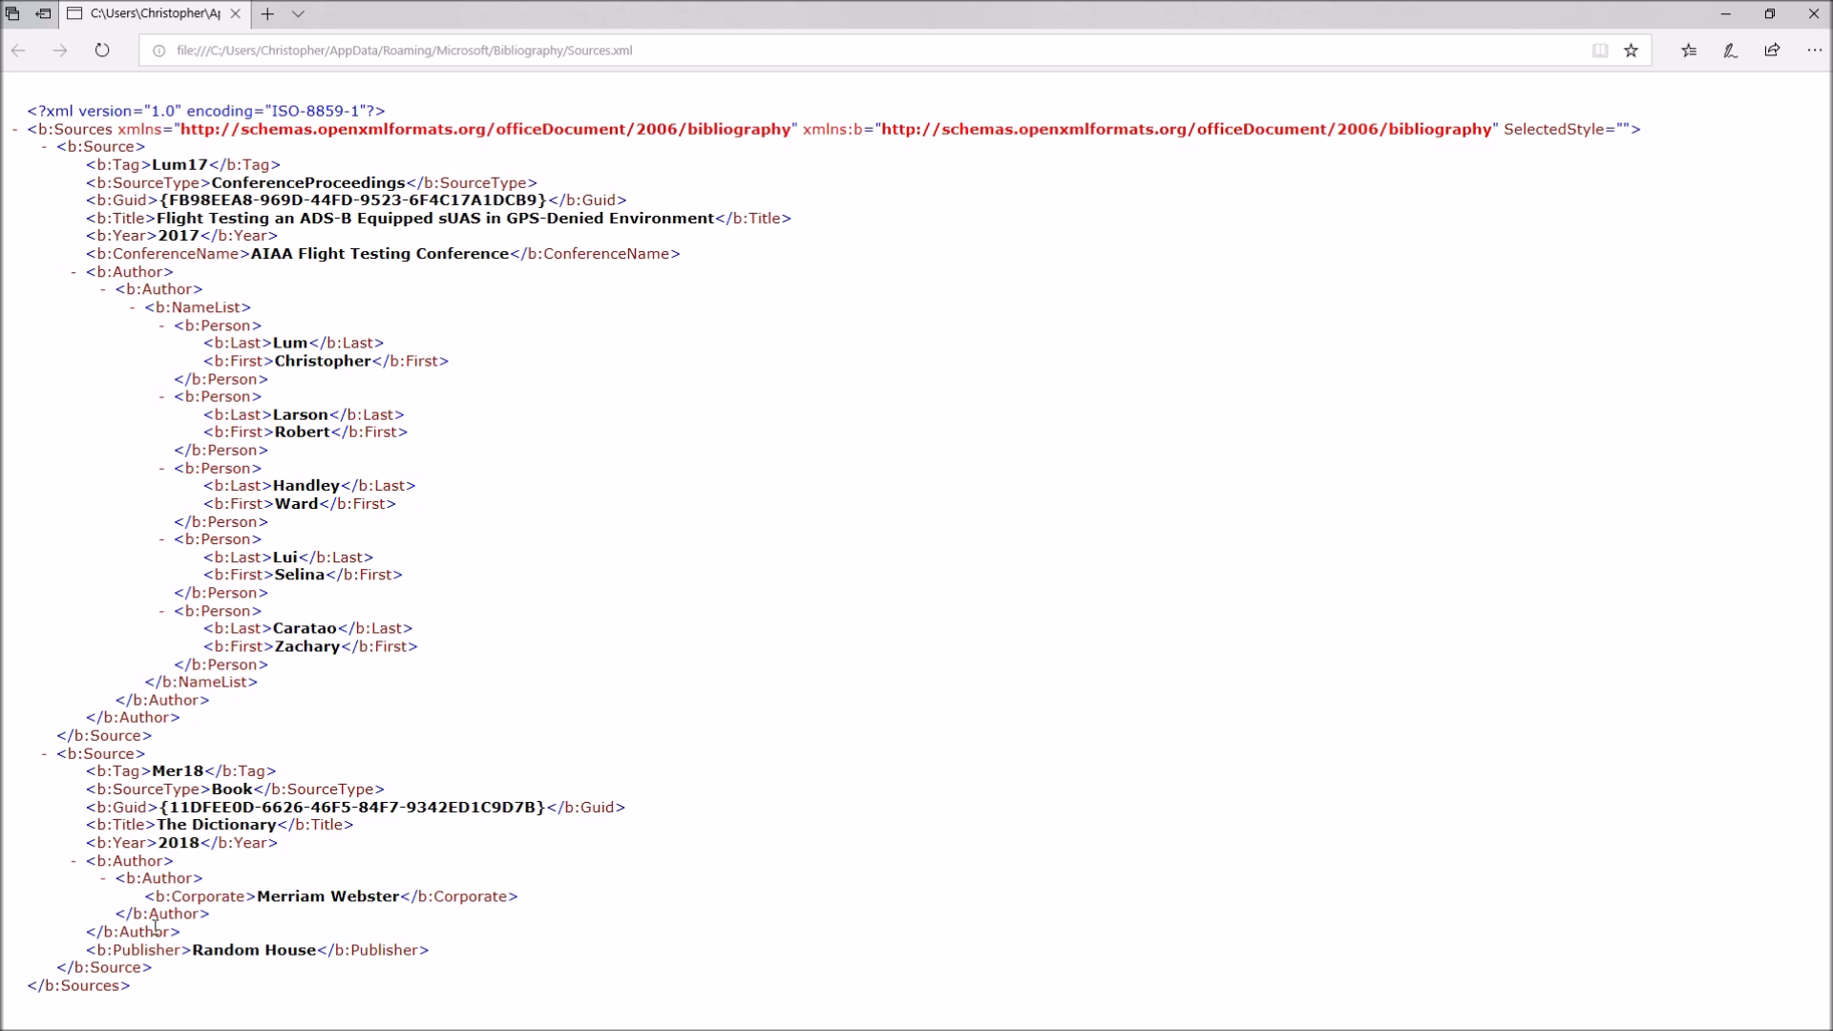
pyautogui.doubleClick(169, 168)
pyautogui.doubleClick(174, 772)
pyautogui.click(1814, 13)
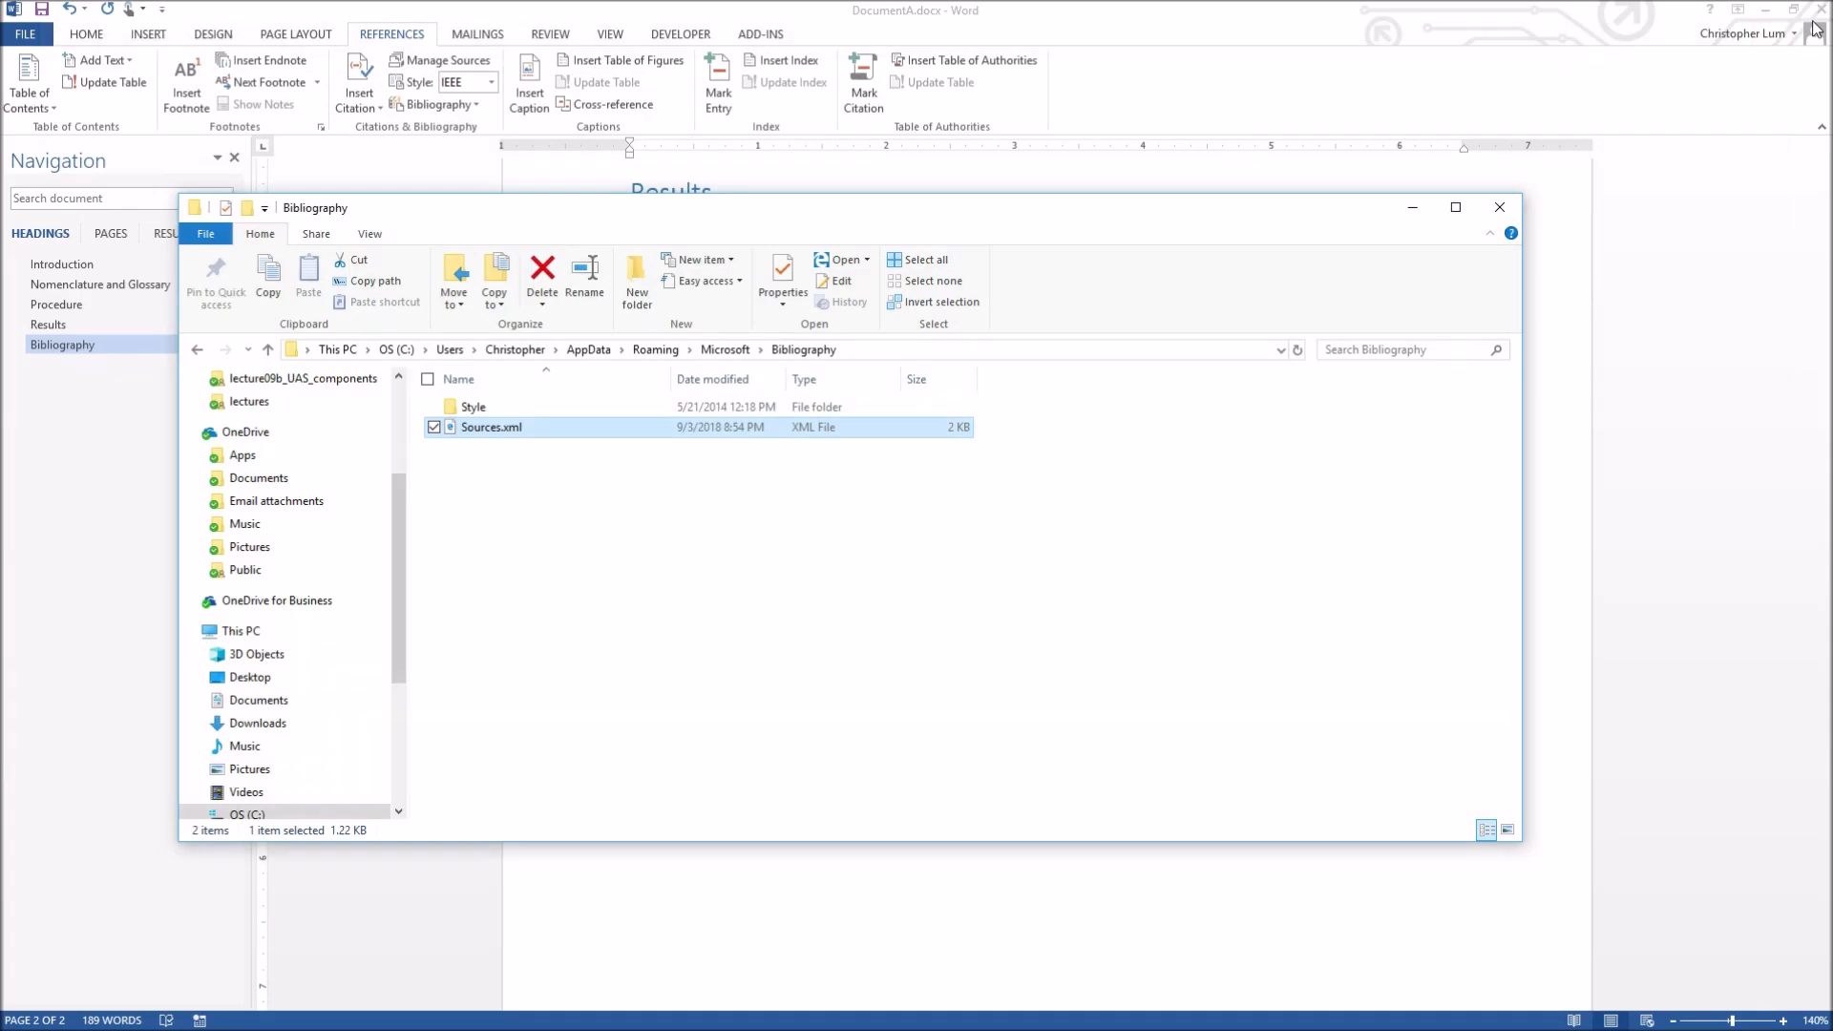
pyautogui.click(482, 482)
pyautogui.click(489, 430)
pyautogui.click(499, 499)
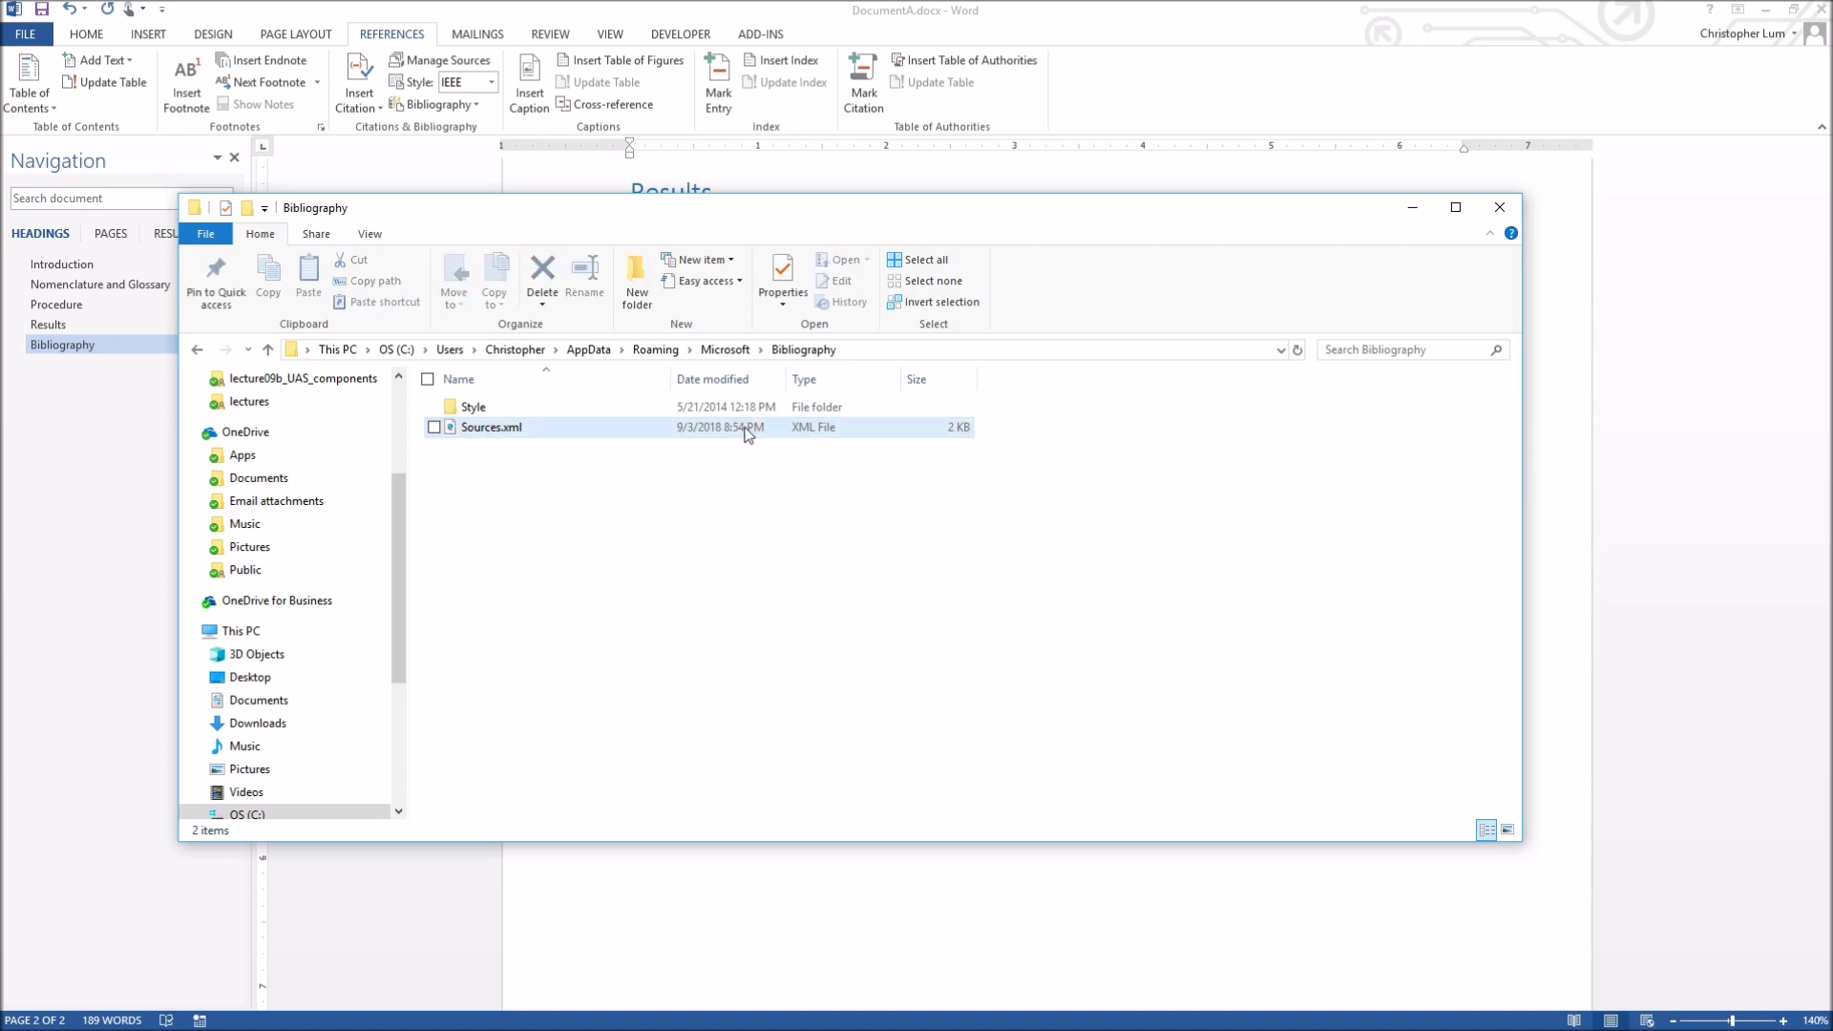
pyautogui.click(872, 351)
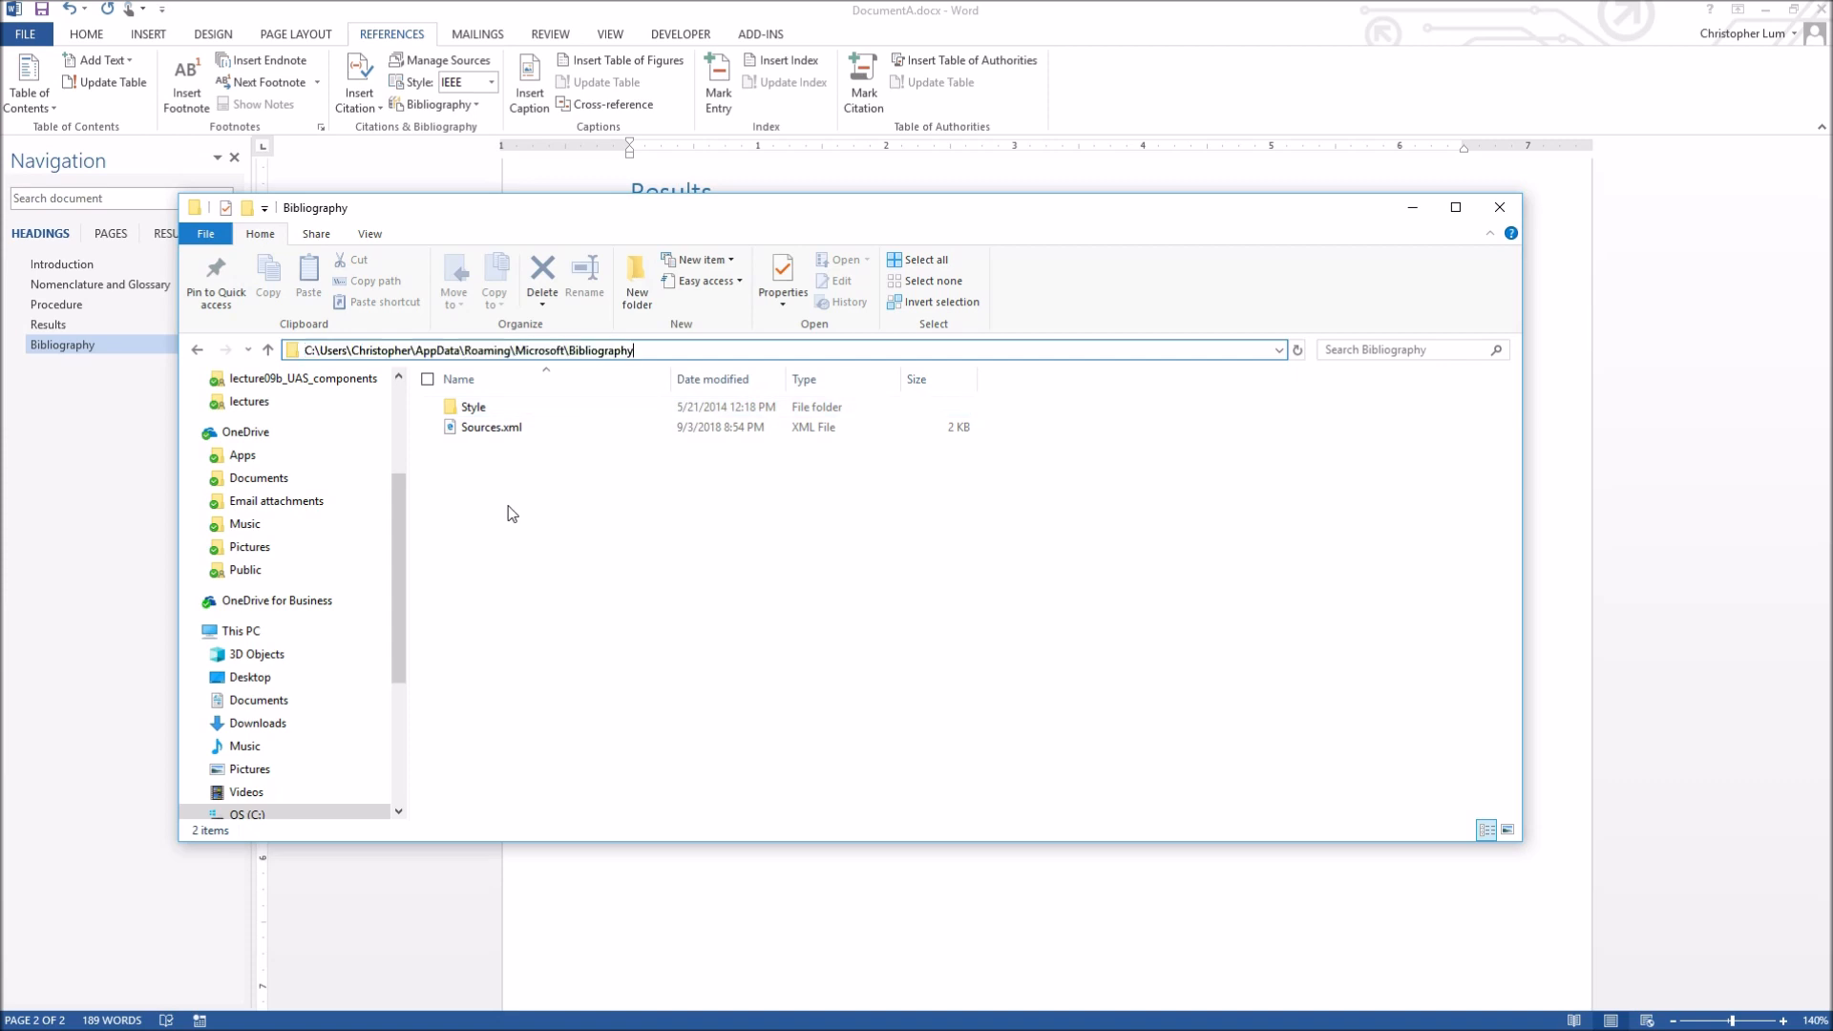
# Copy the Sources.xml file from the Bibliography folder
pyautogui.click(492, 429)
pyautogui.rightClick(493, 430)
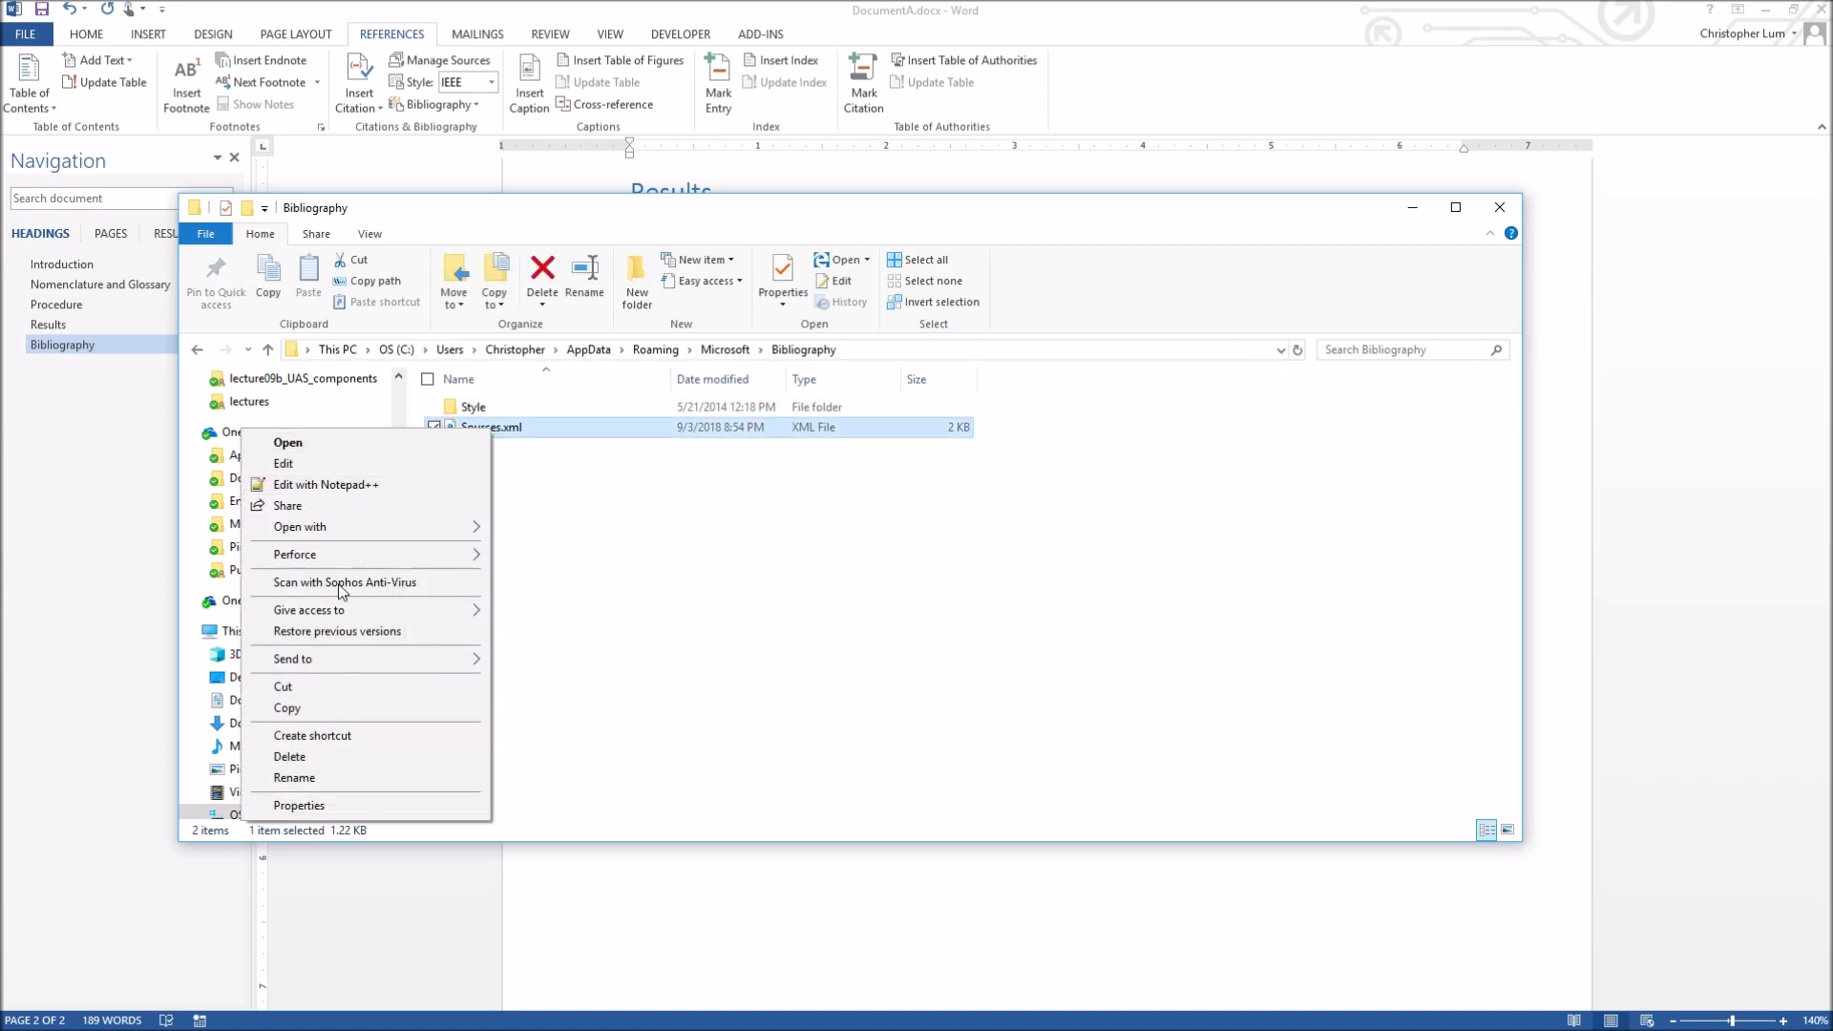
pyautogui.click(325, 707)
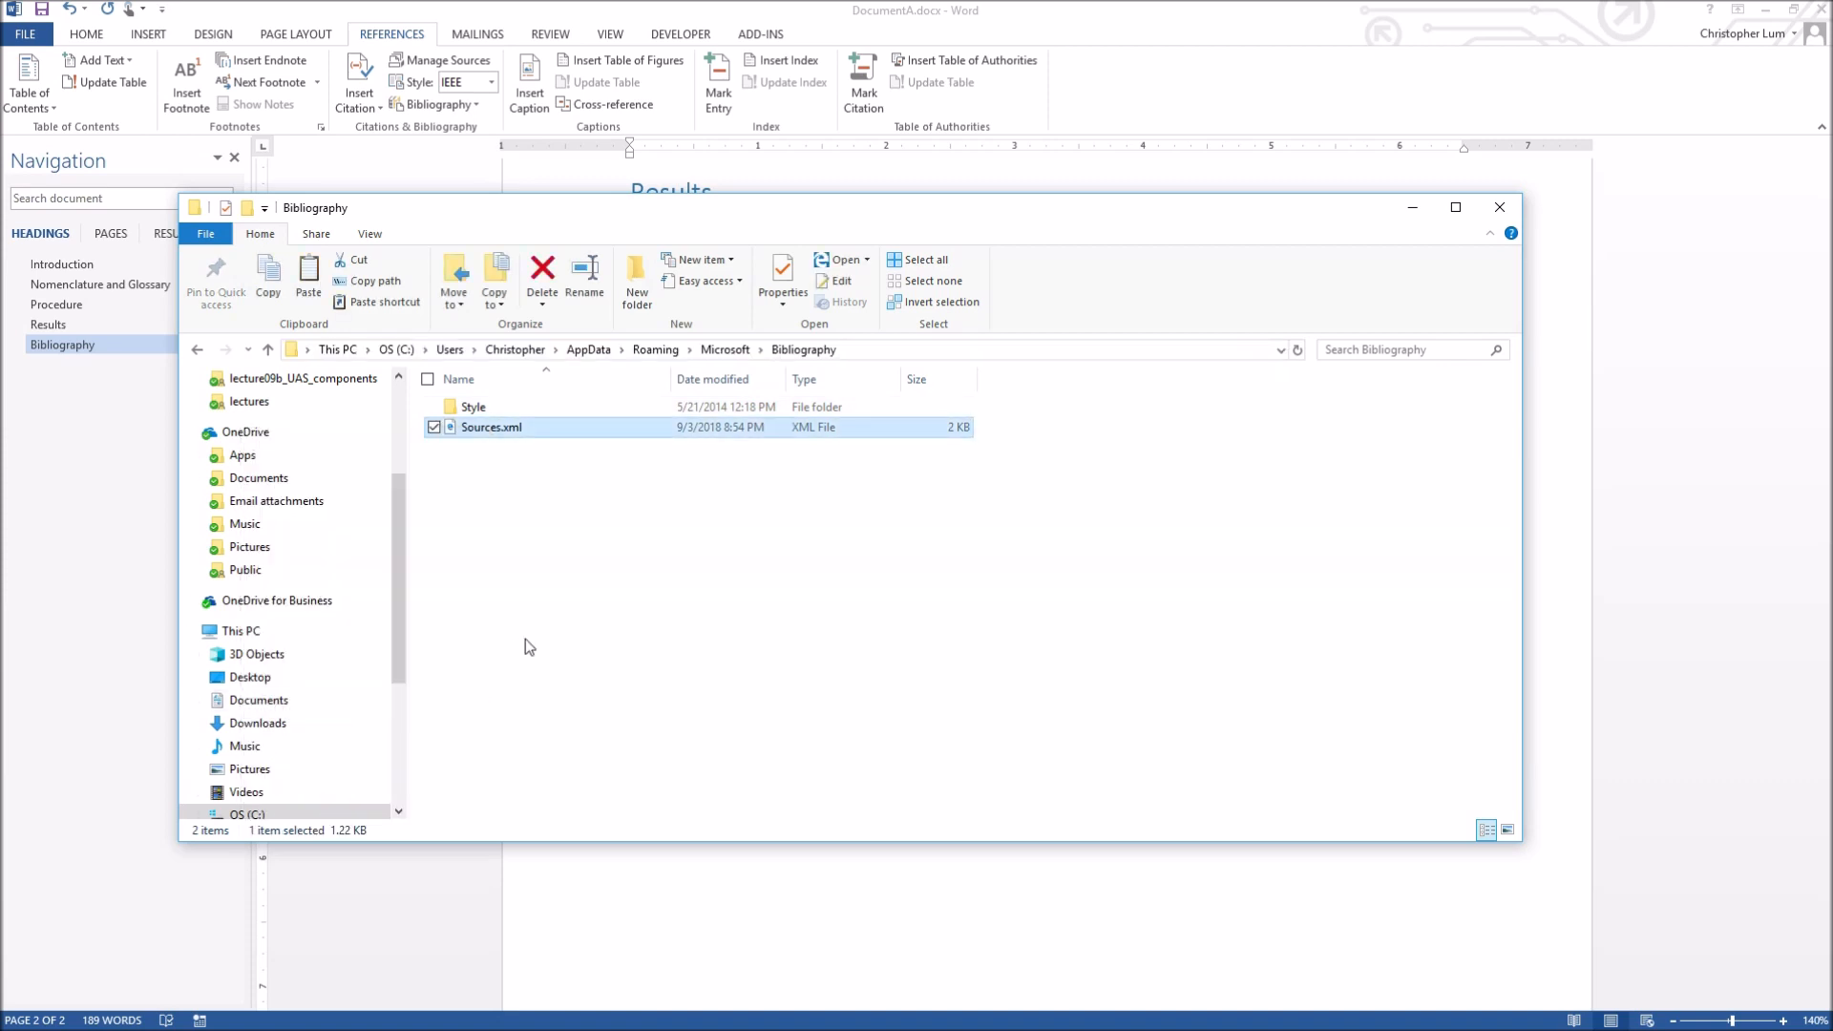
pyautogui.click(525, 639)
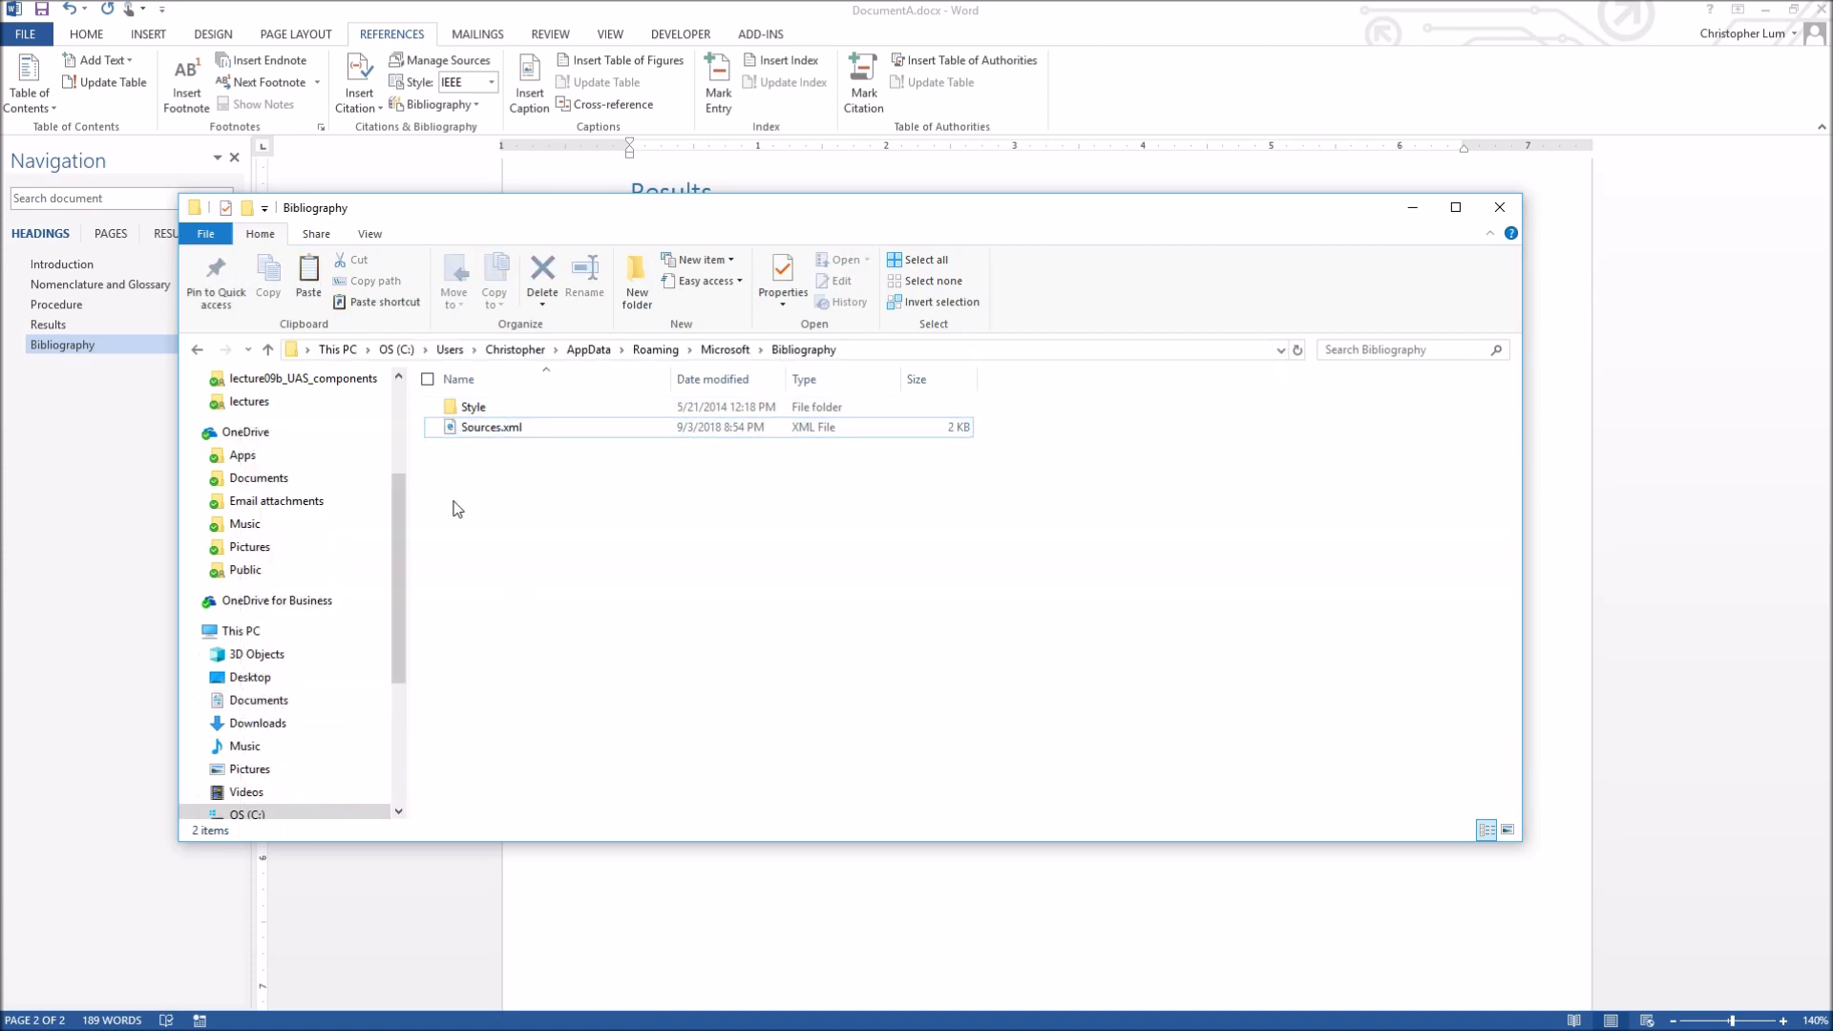
# Create a new folder named "MyWordReferences" directly on the C: drive
pyautogui.click(397, 351)
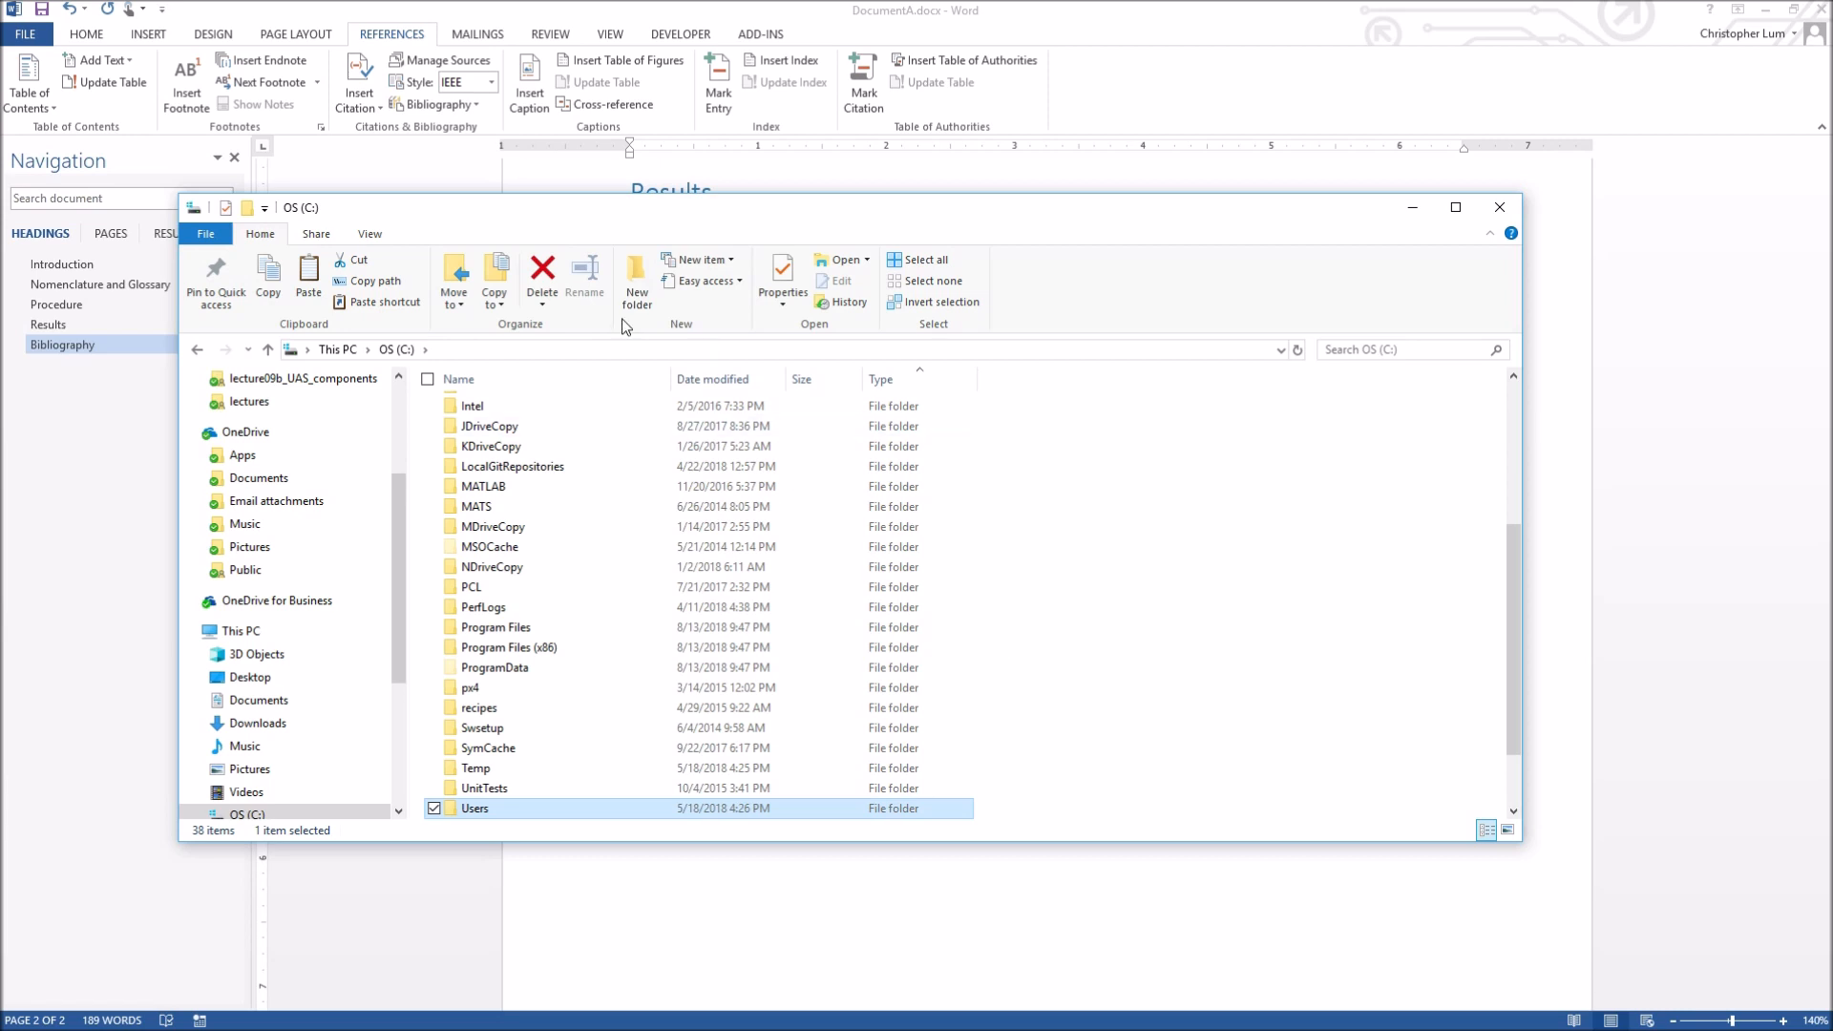
pyautogui.click(478, 347)
pyautogui.click(985, 603)
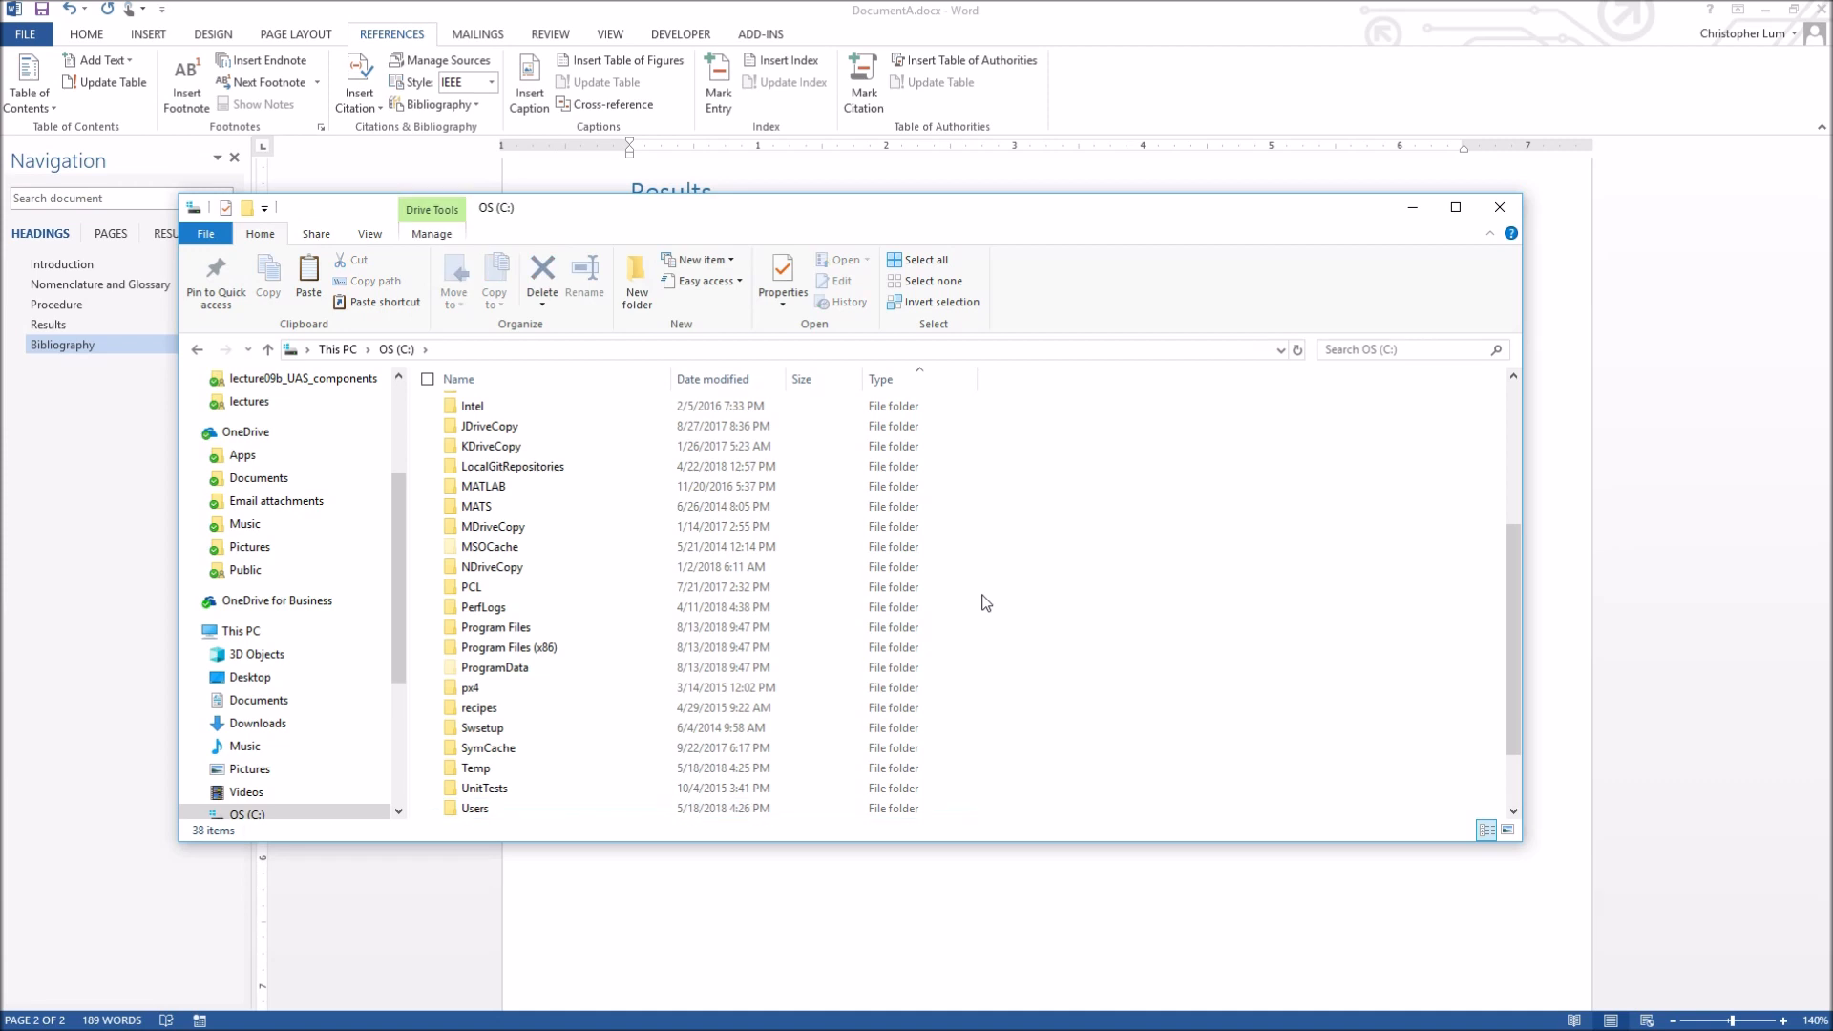
pyautogui.rightClick(985, 602)
pyautogui.moveTo(915, 820)
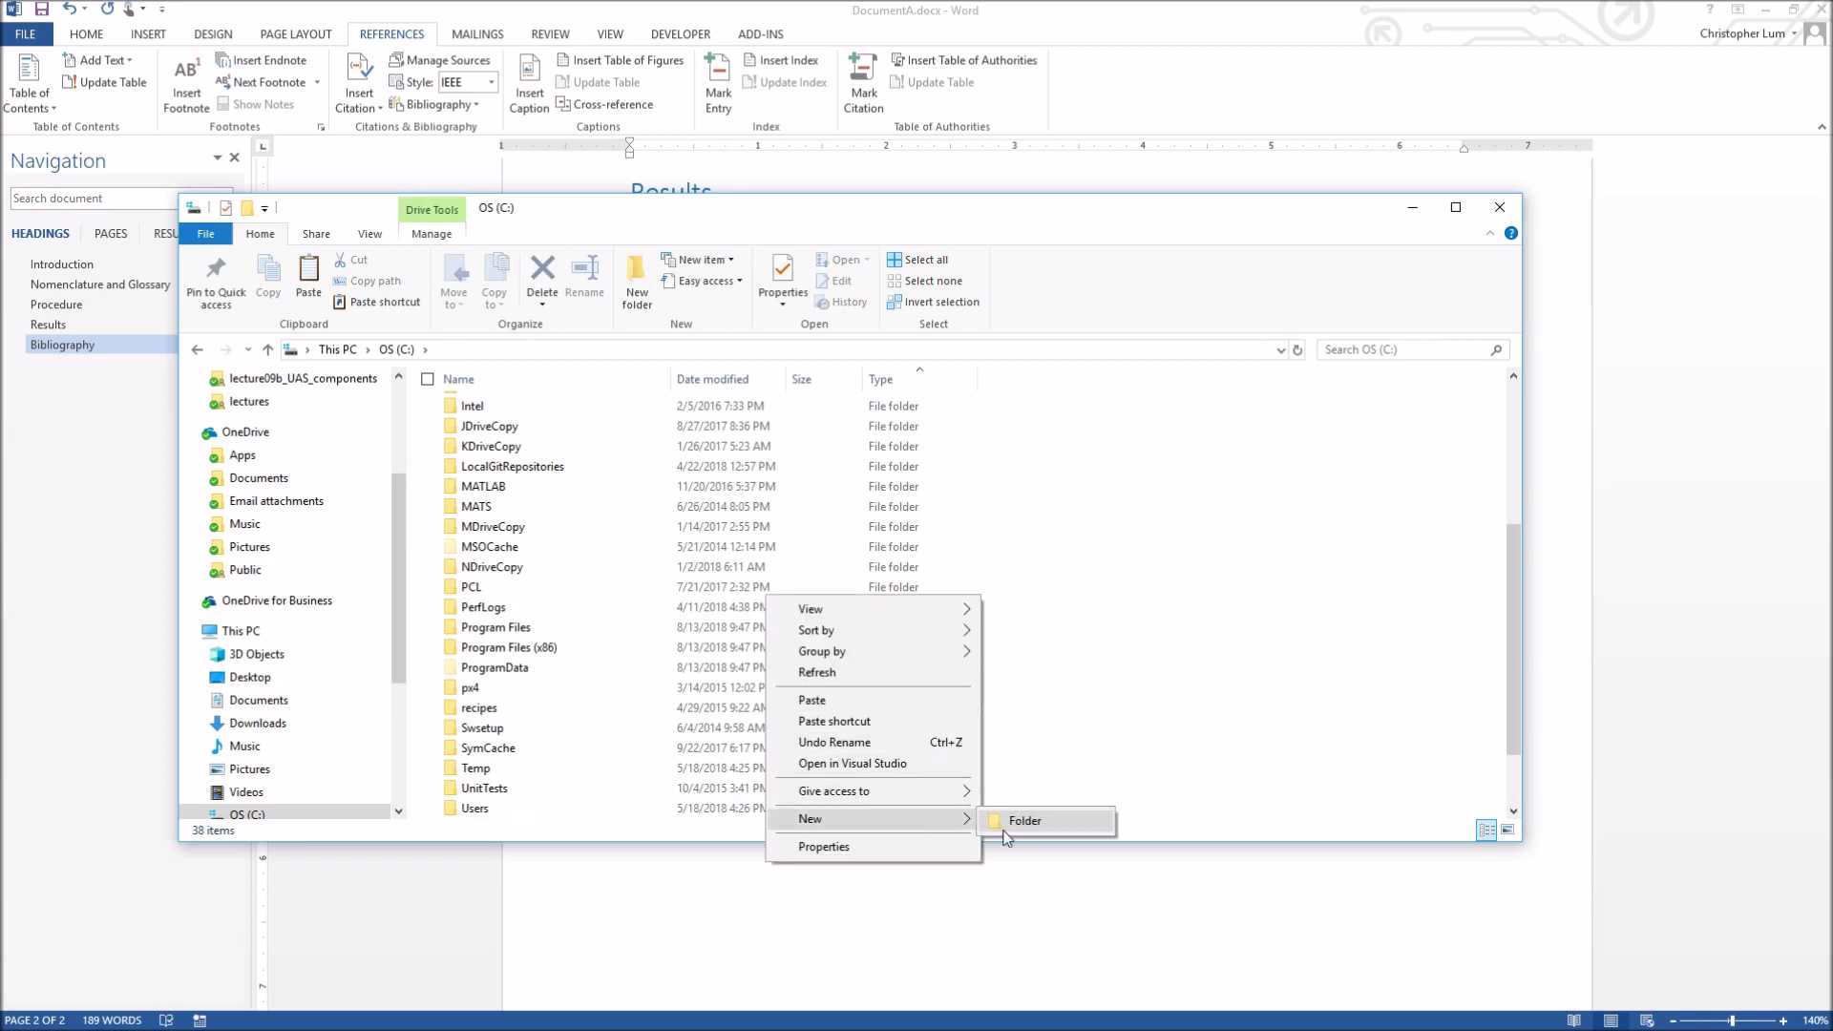
pyautogui.click(1003, 831)
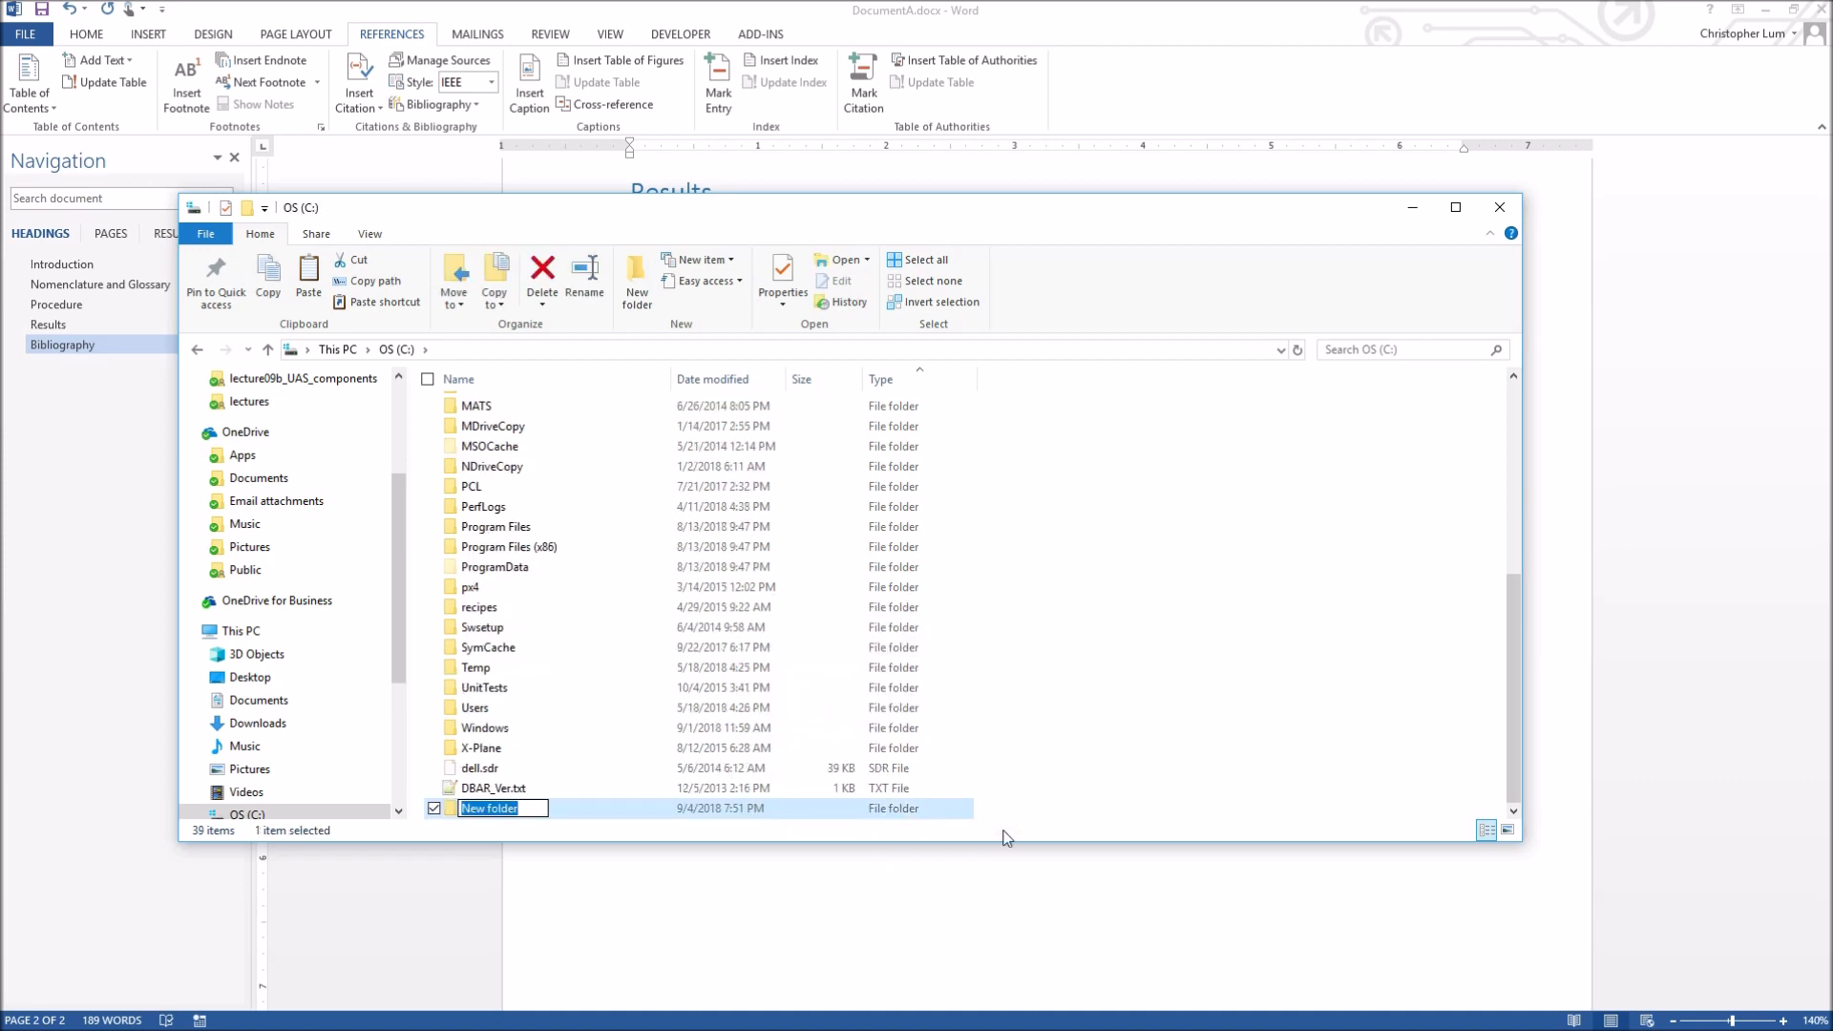
pyautogui.write('MyWordReferences')
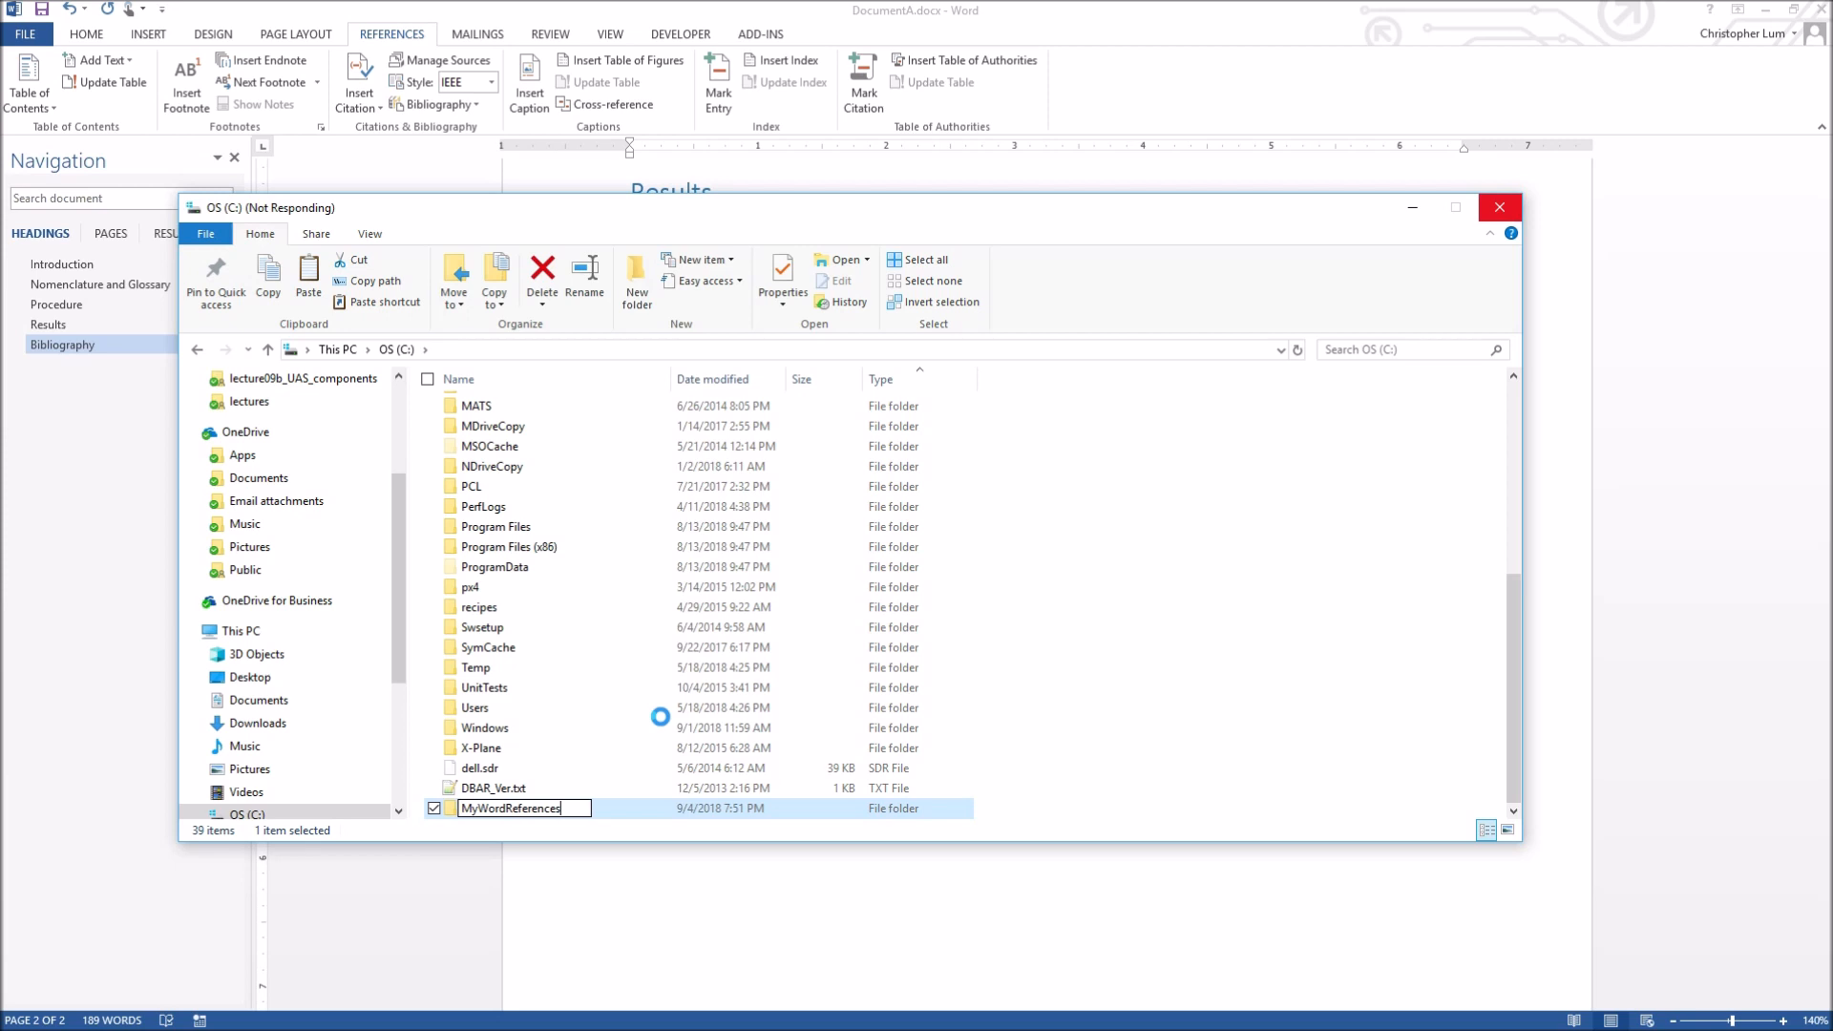
# Paste the copied Sources.xml into the MyWordReferences folder and rename it LumReferences.xml
pyautogui.doubleClick(469, 812)
pyautogui.rightClick(515, 532)
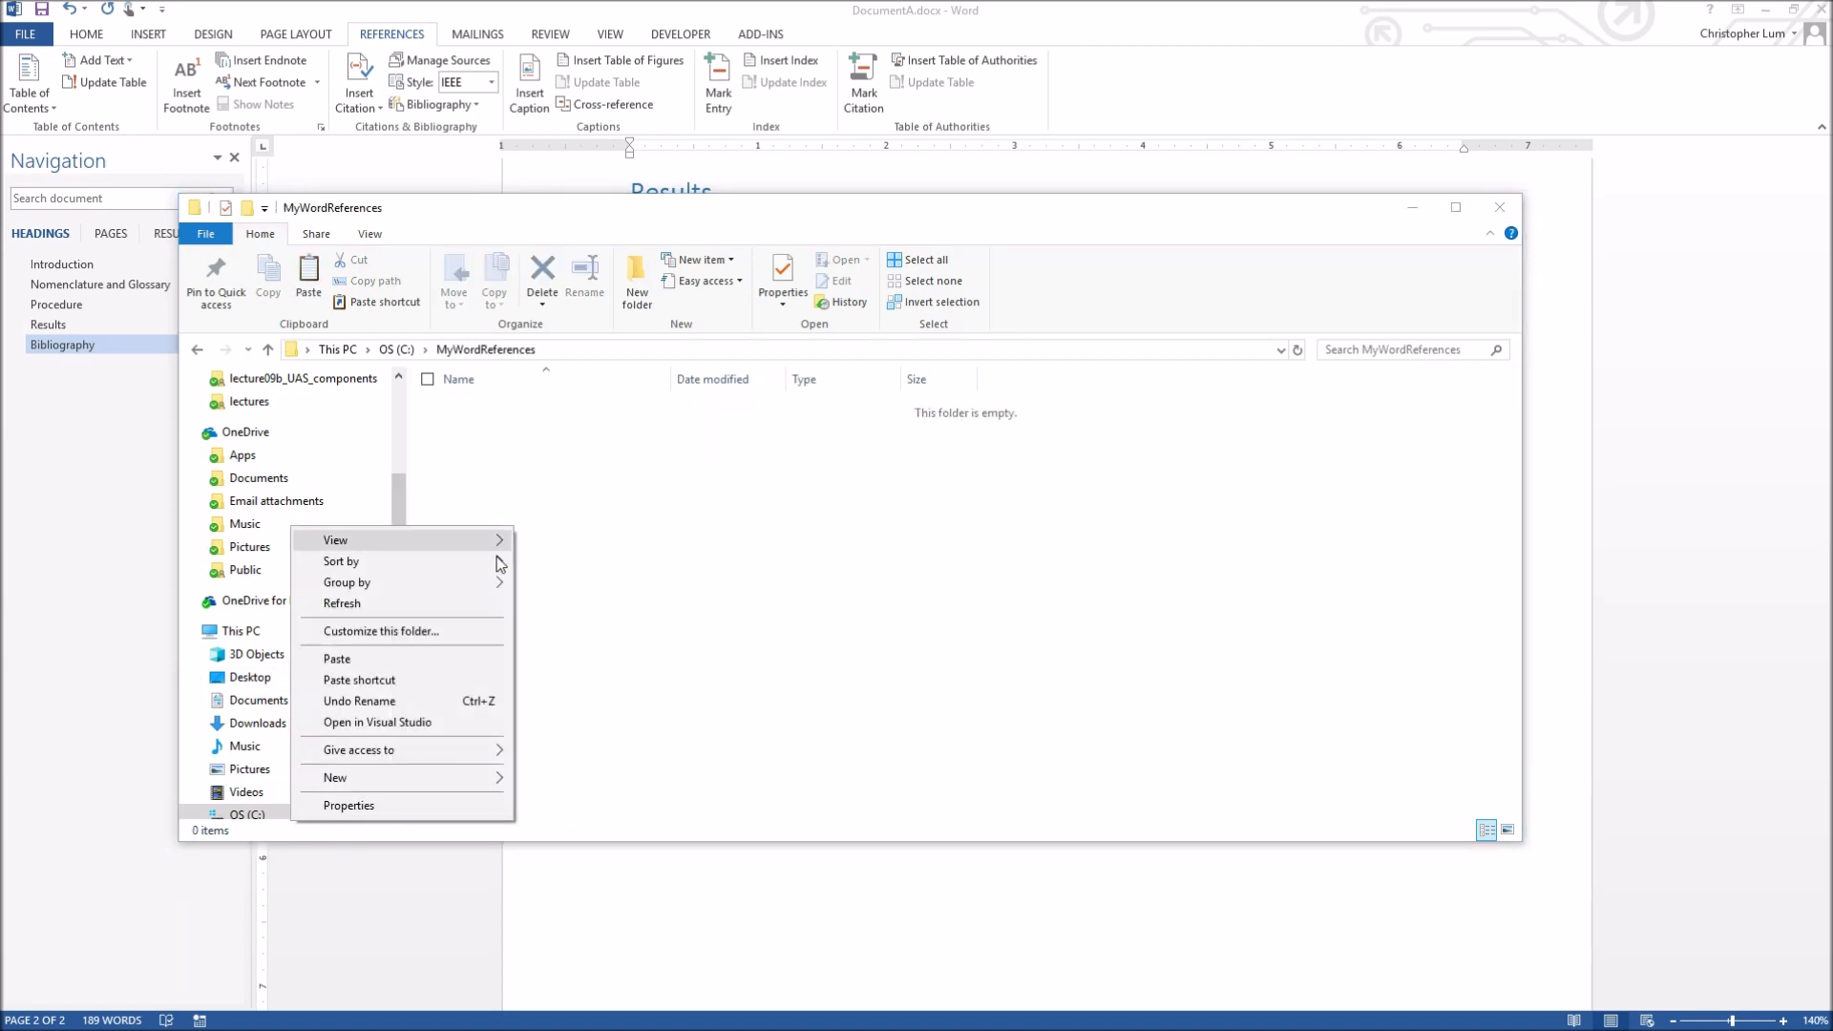
pyautogui.click(449, 659)
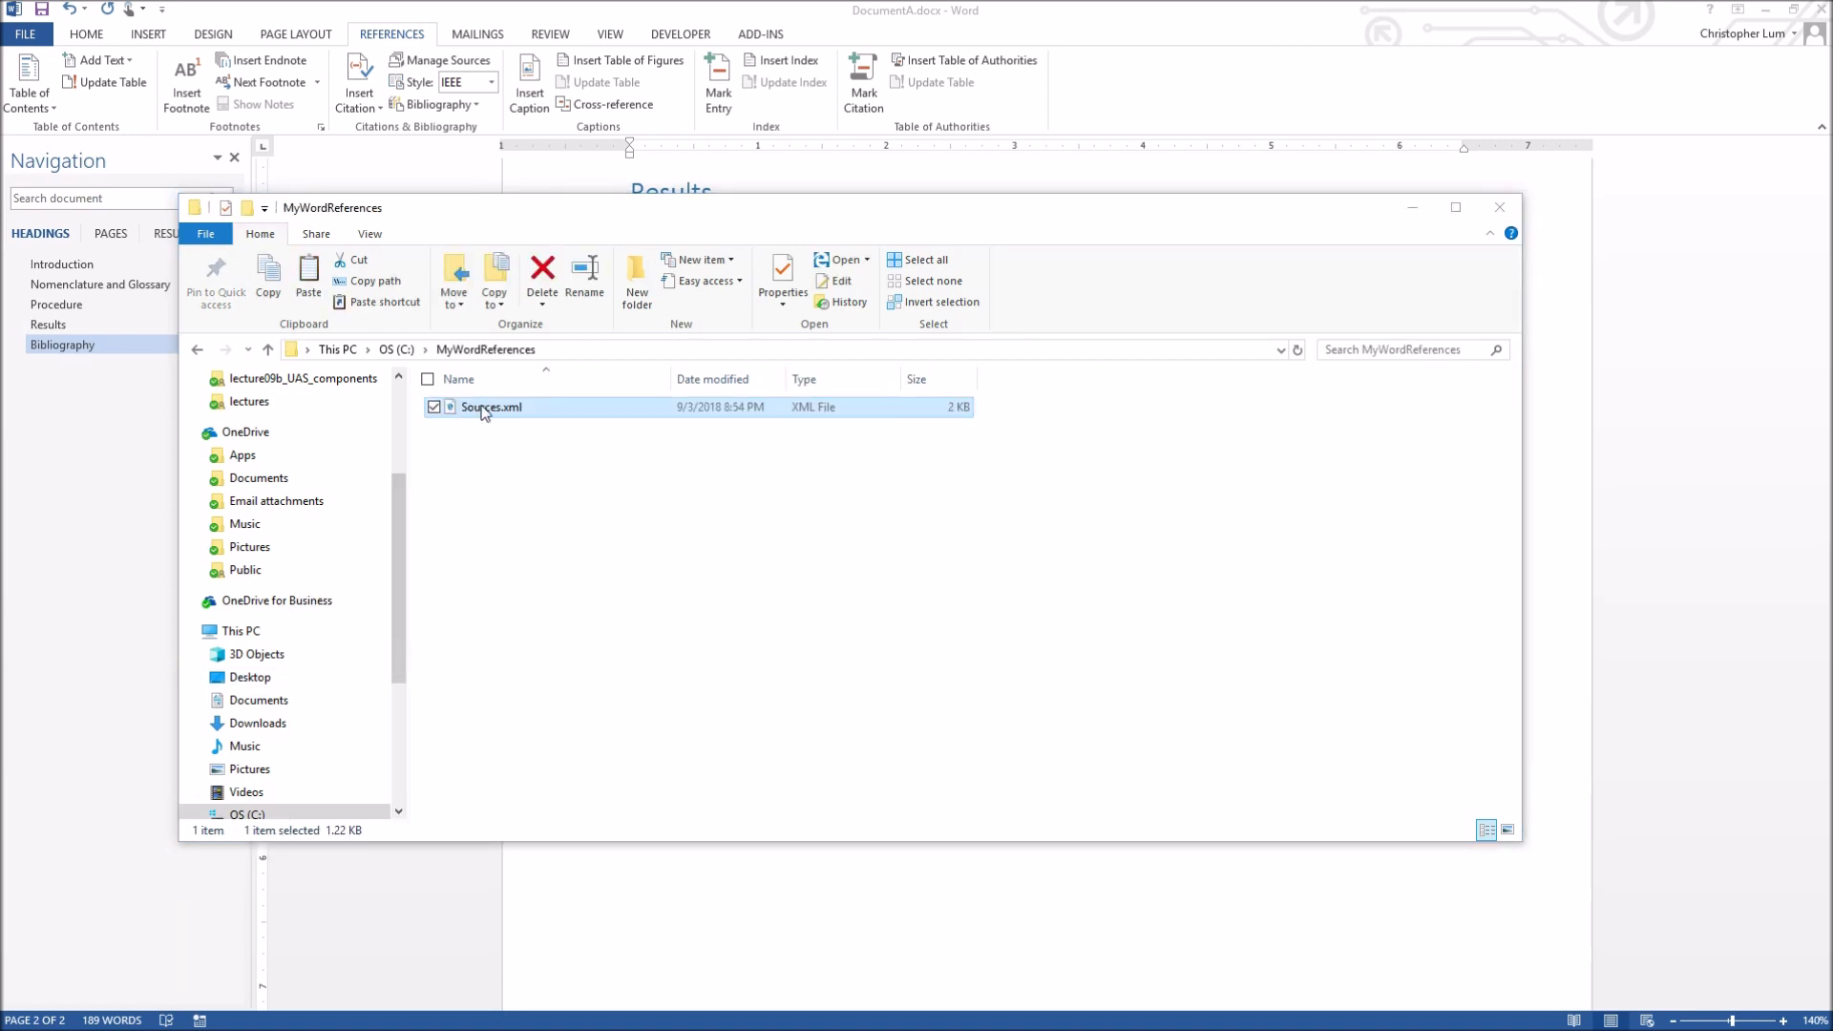
pyautogui.press('F2')
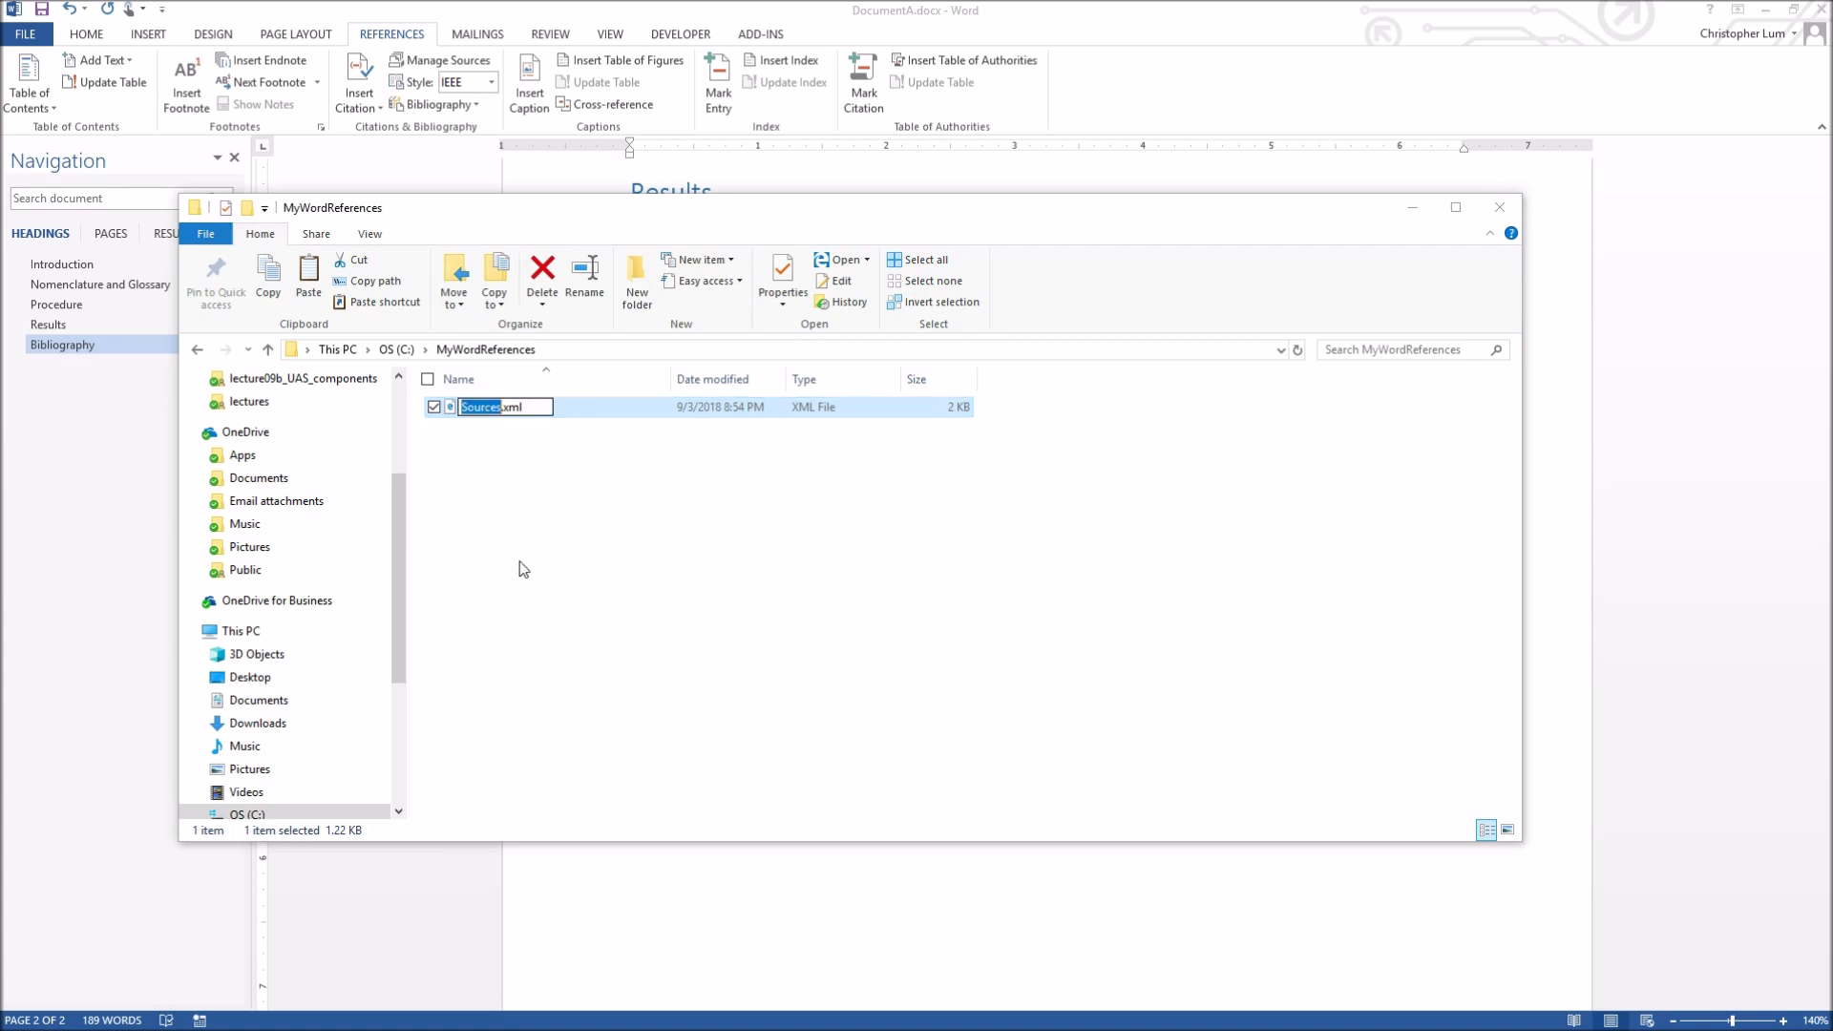
pyautogui.write('LumReferences')
pyautogui.press('Return')
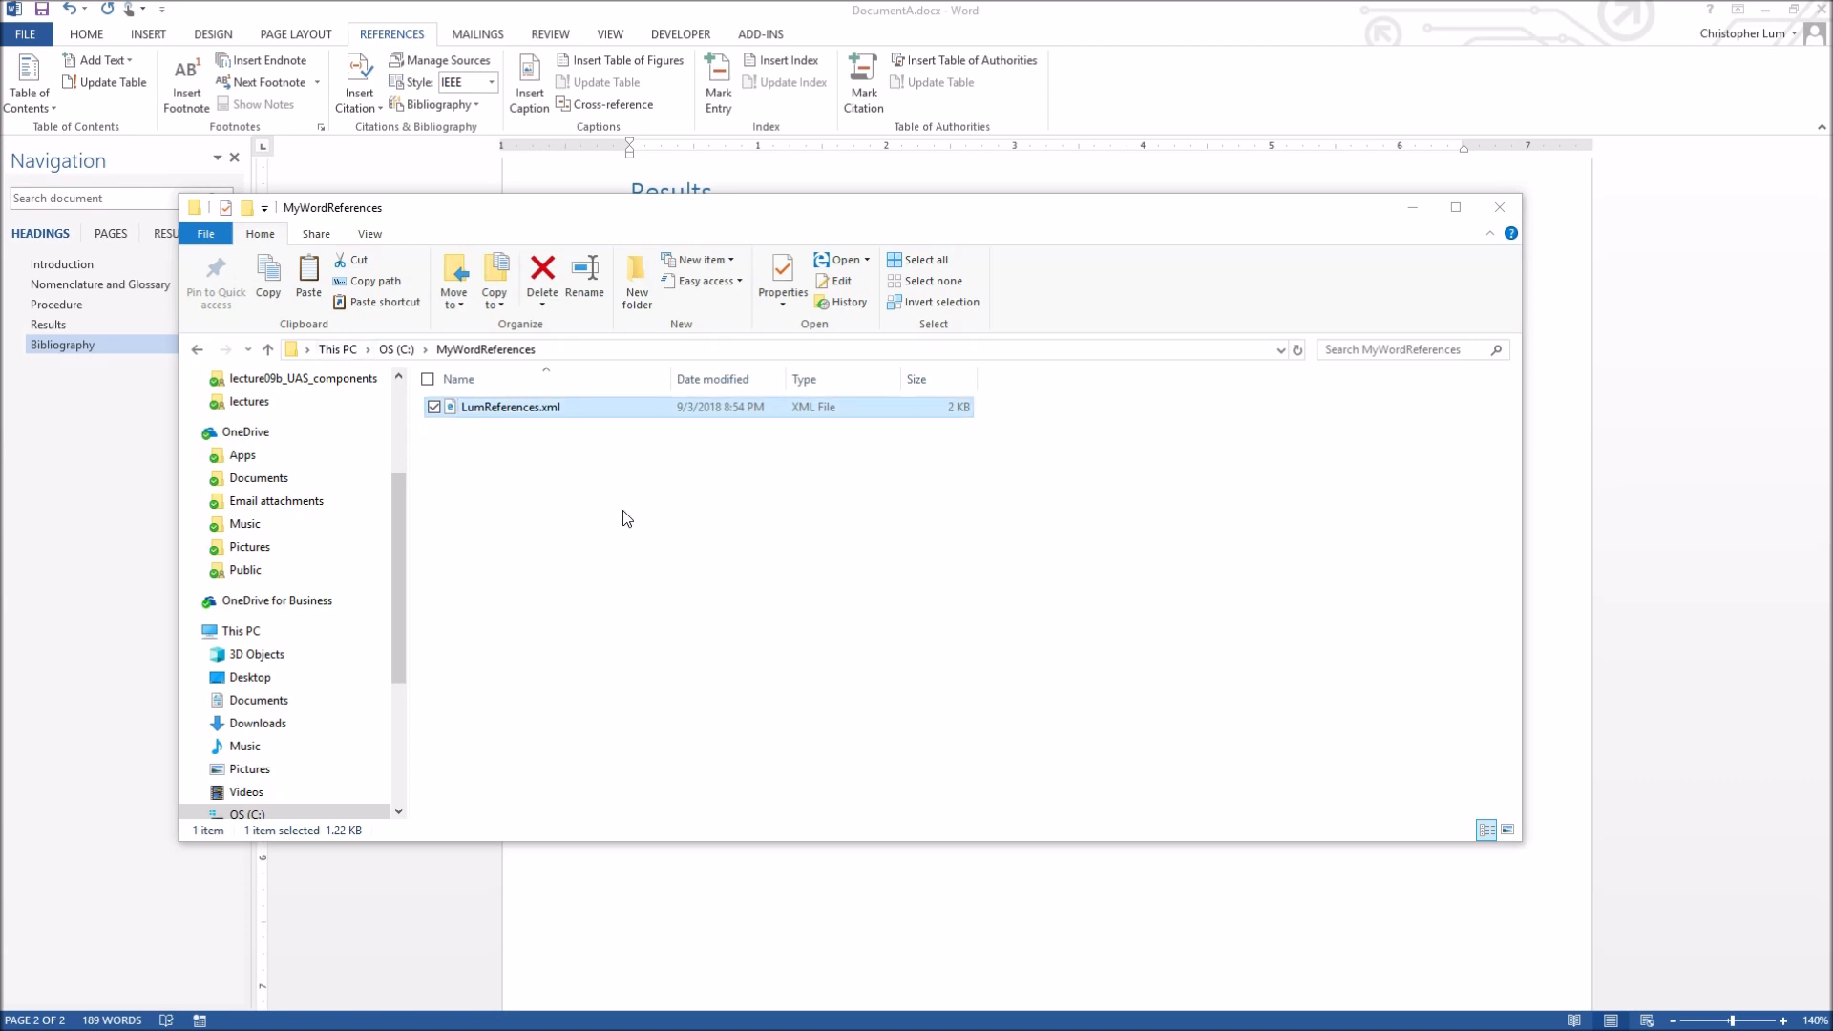
# Arrange the MyWordReferences folder window and the DocumentA.docx window side by side
pyautogui.moveTo(661, 218); pyautogui.dragTo(1092, 325)
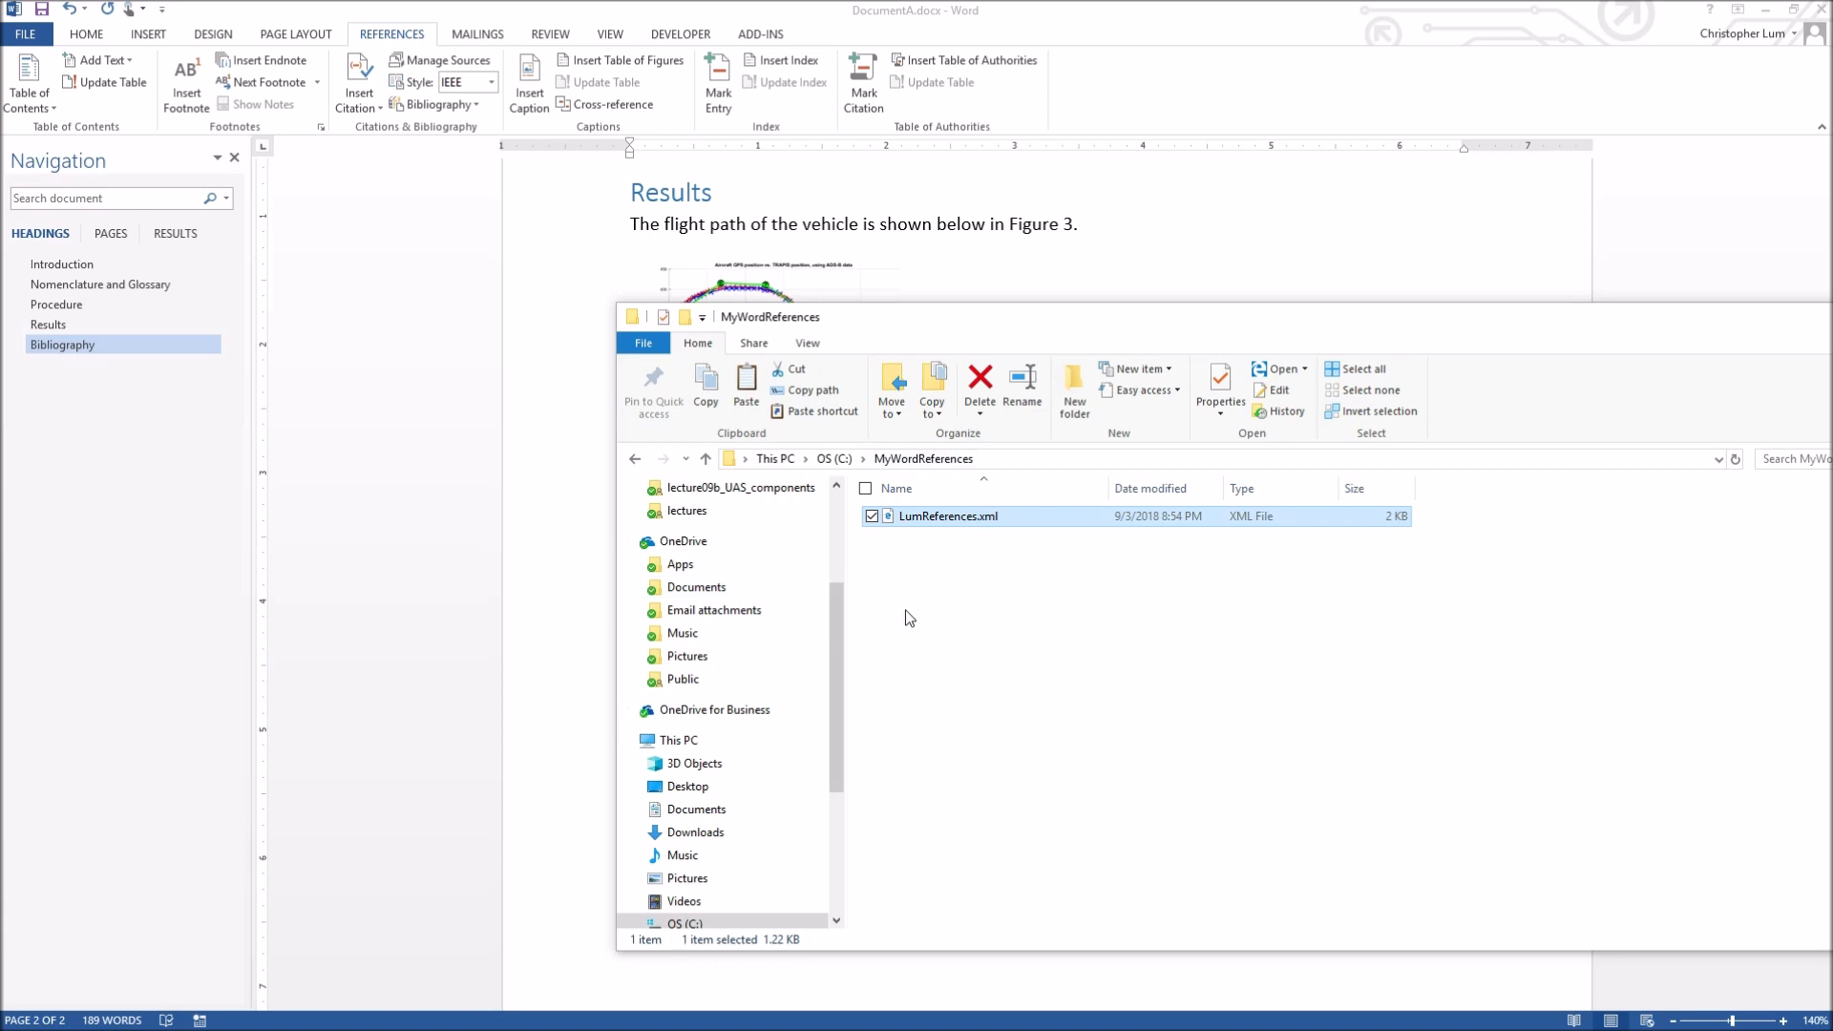
pyautogui.press('super+Right')
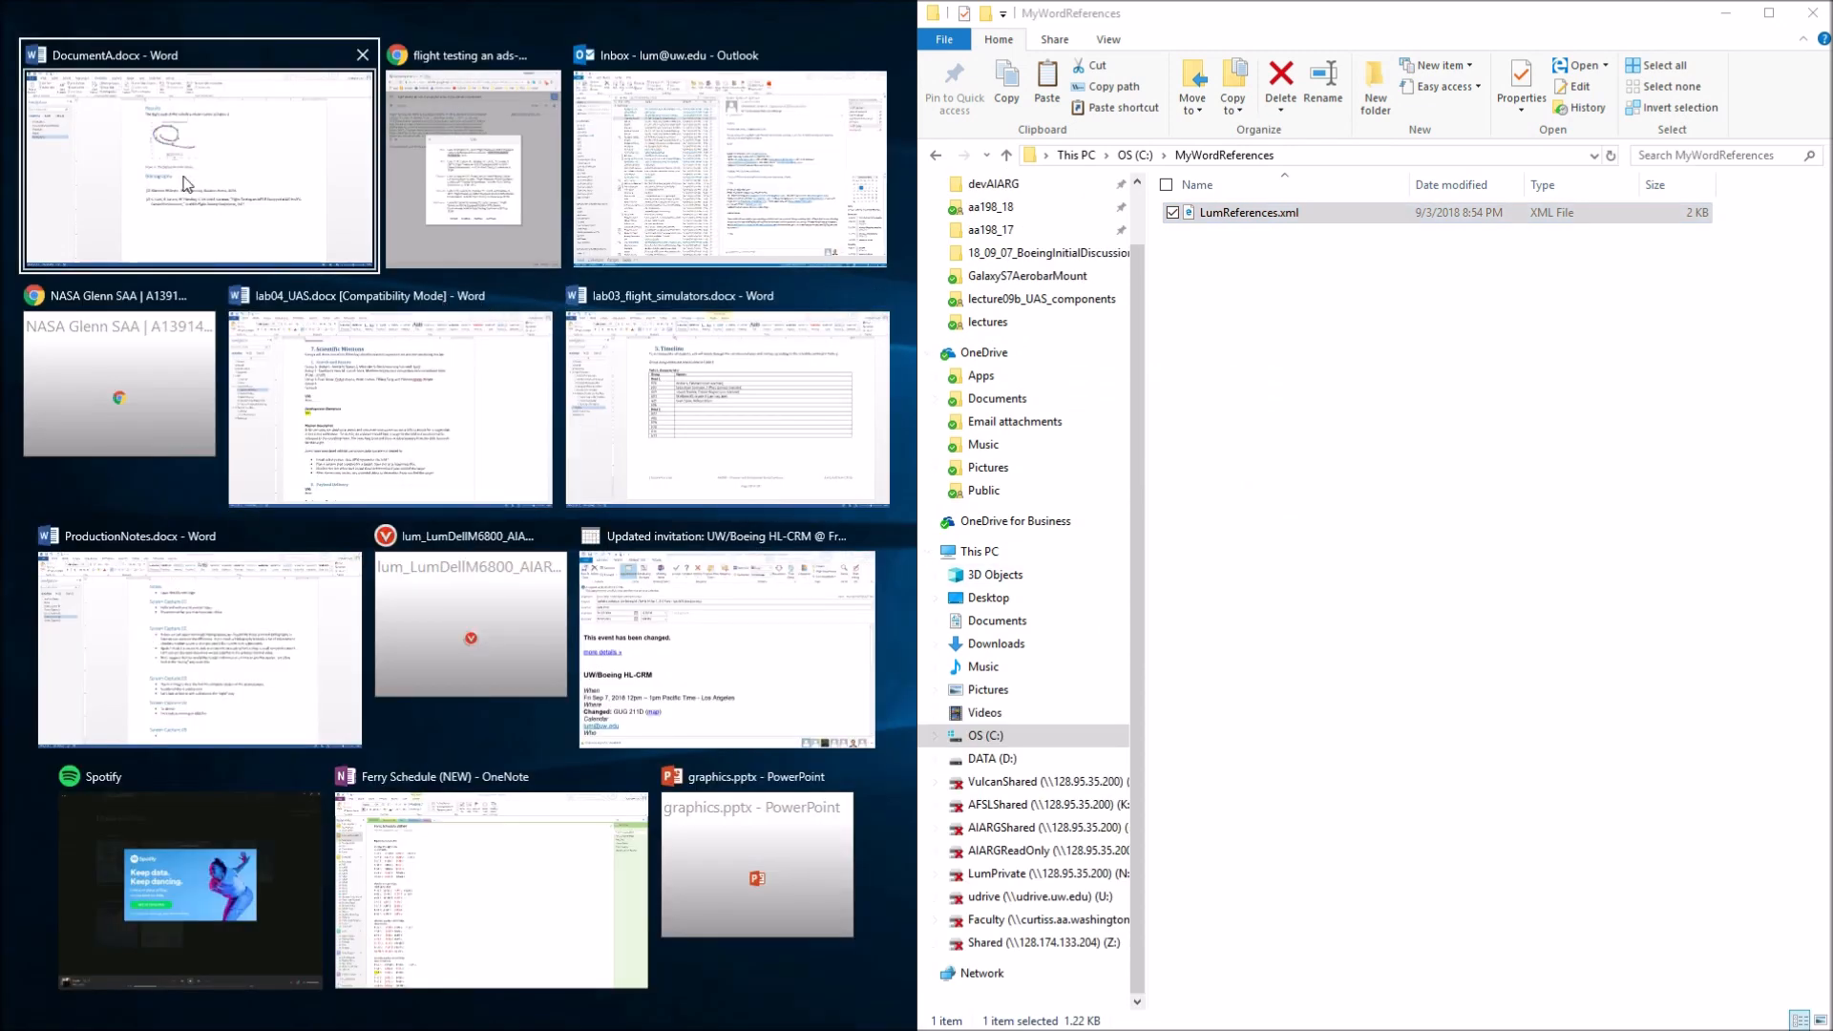
pyautogui.click(187, 184)
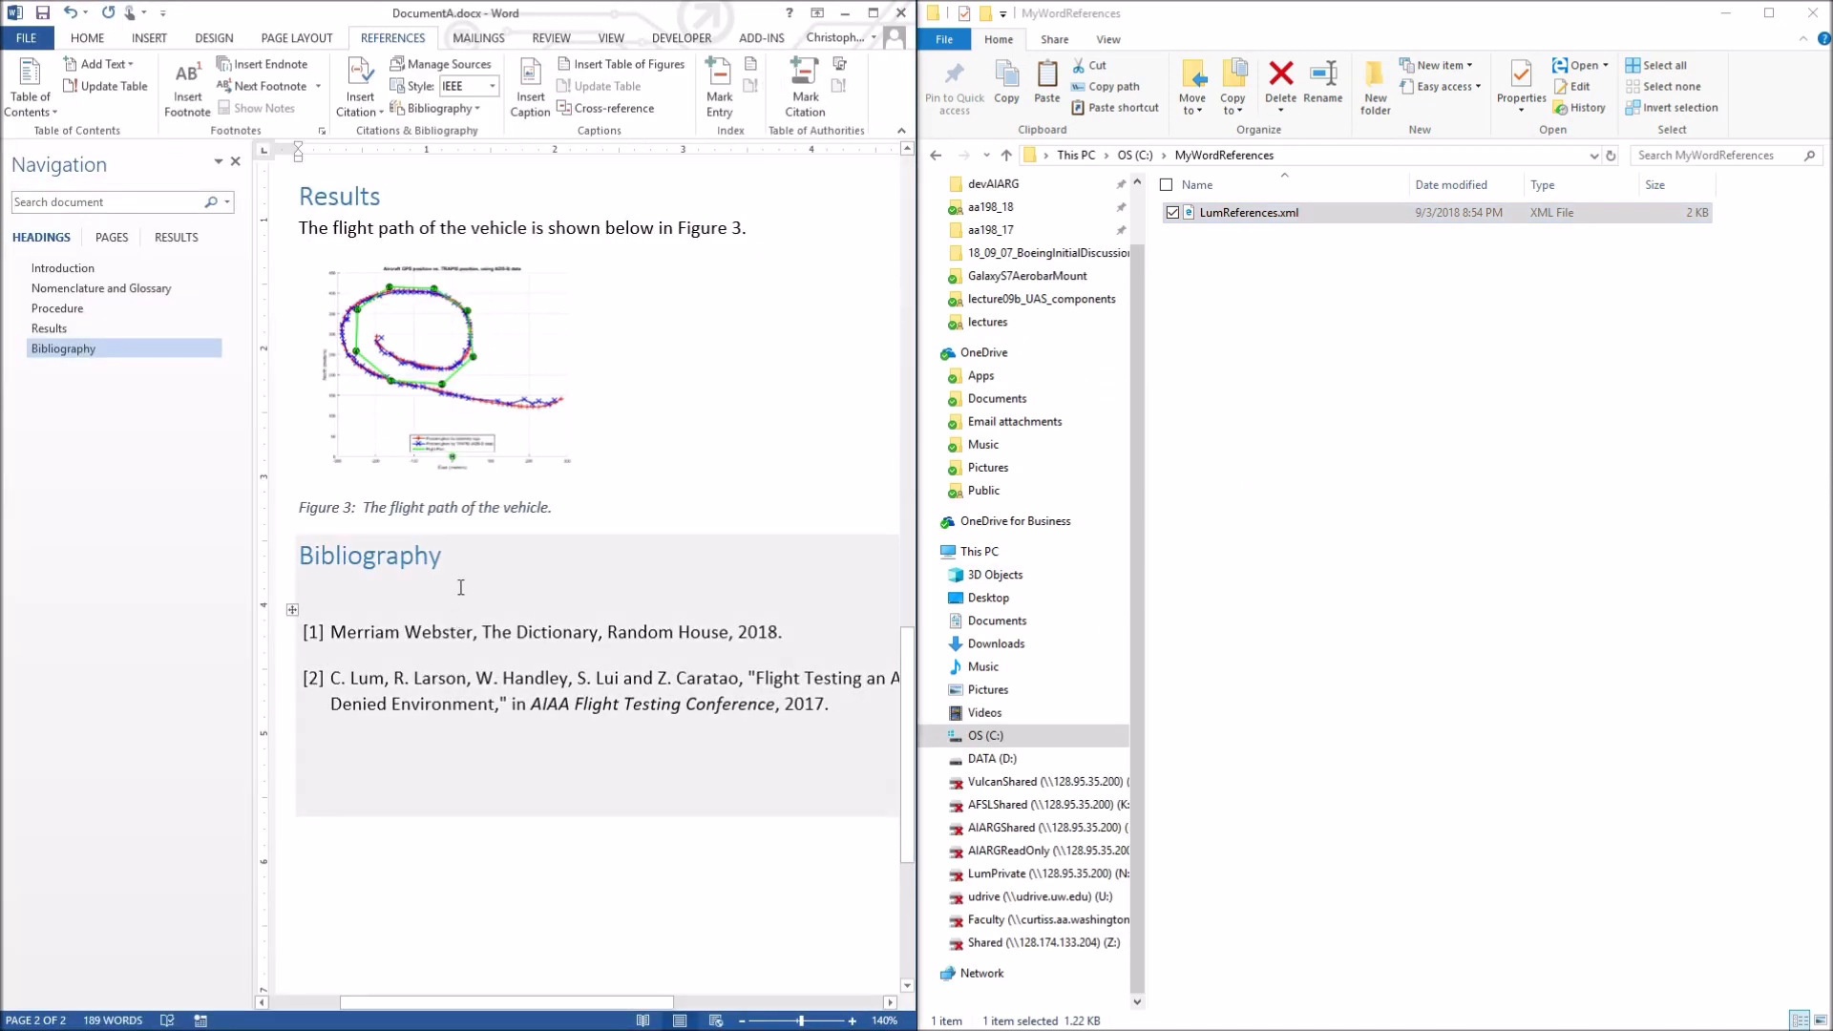
# Open LumReferences.xml from C:\MyWordReferences as the available source list in the Source Manager
pyautogui.click(452, 64)
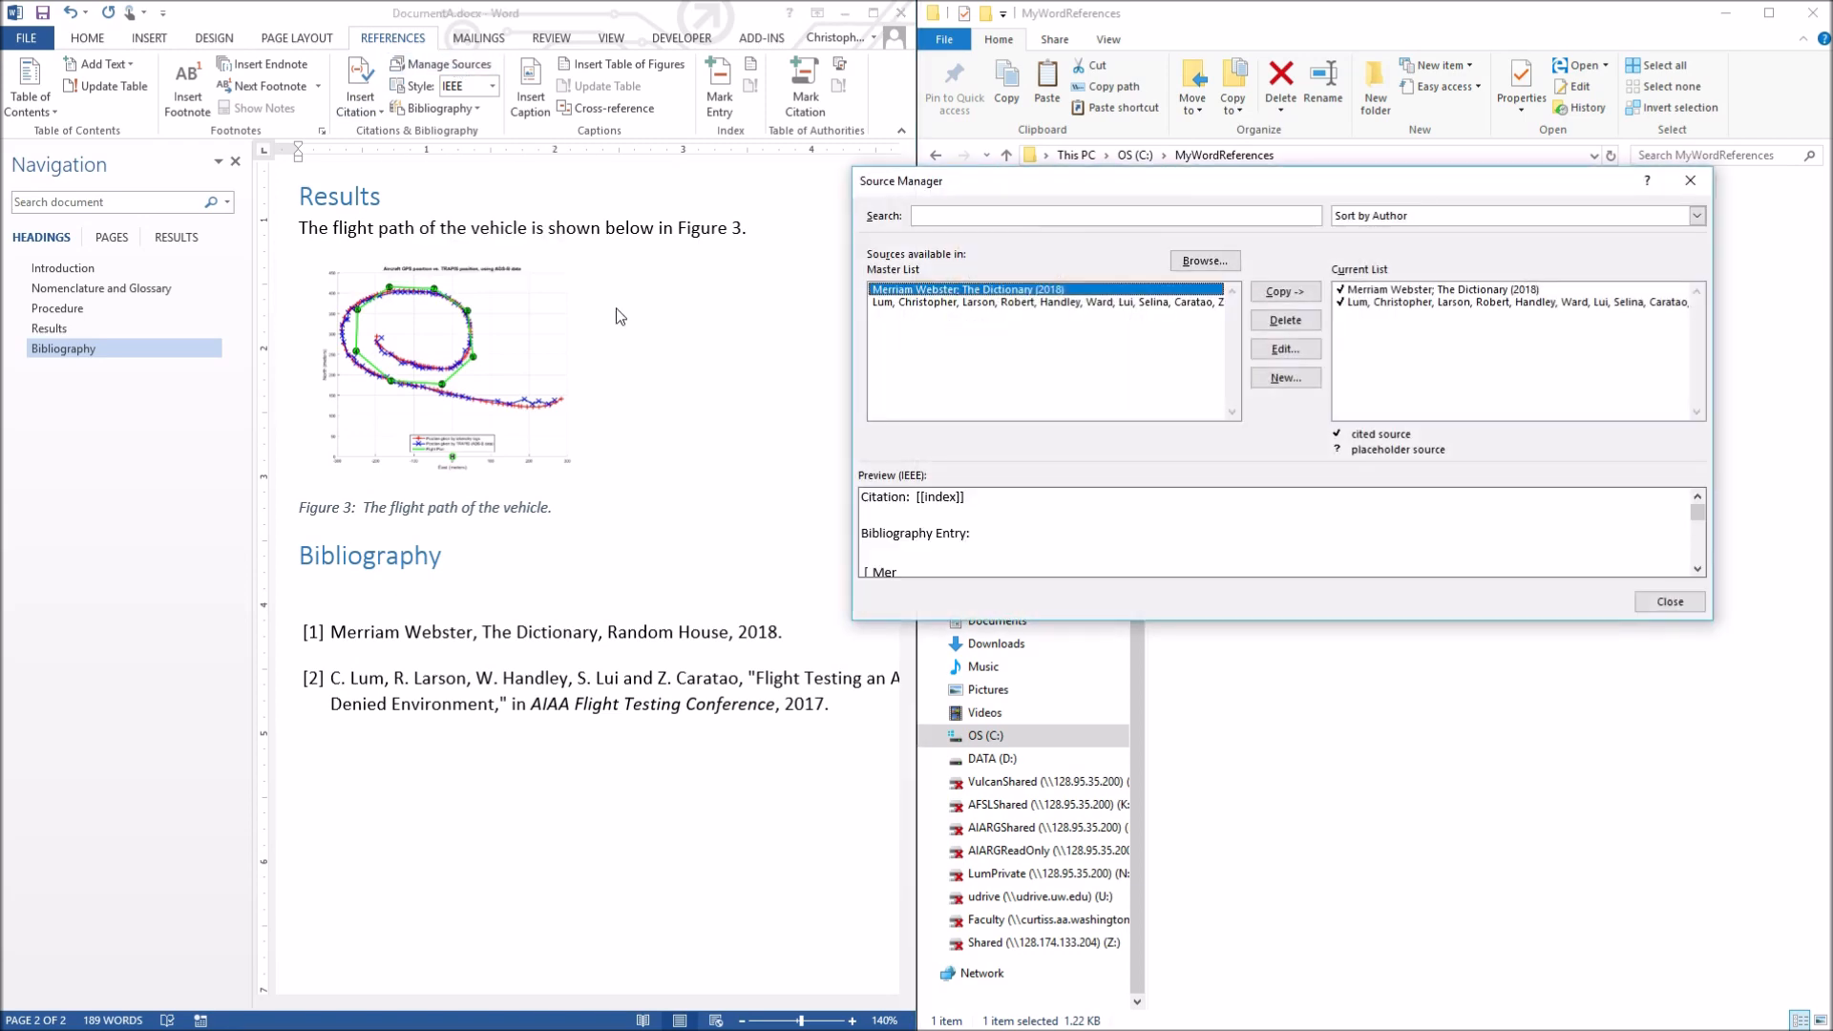
pyautogui.moveTo(989, 205); pyautogui.dragTo(284, 170)
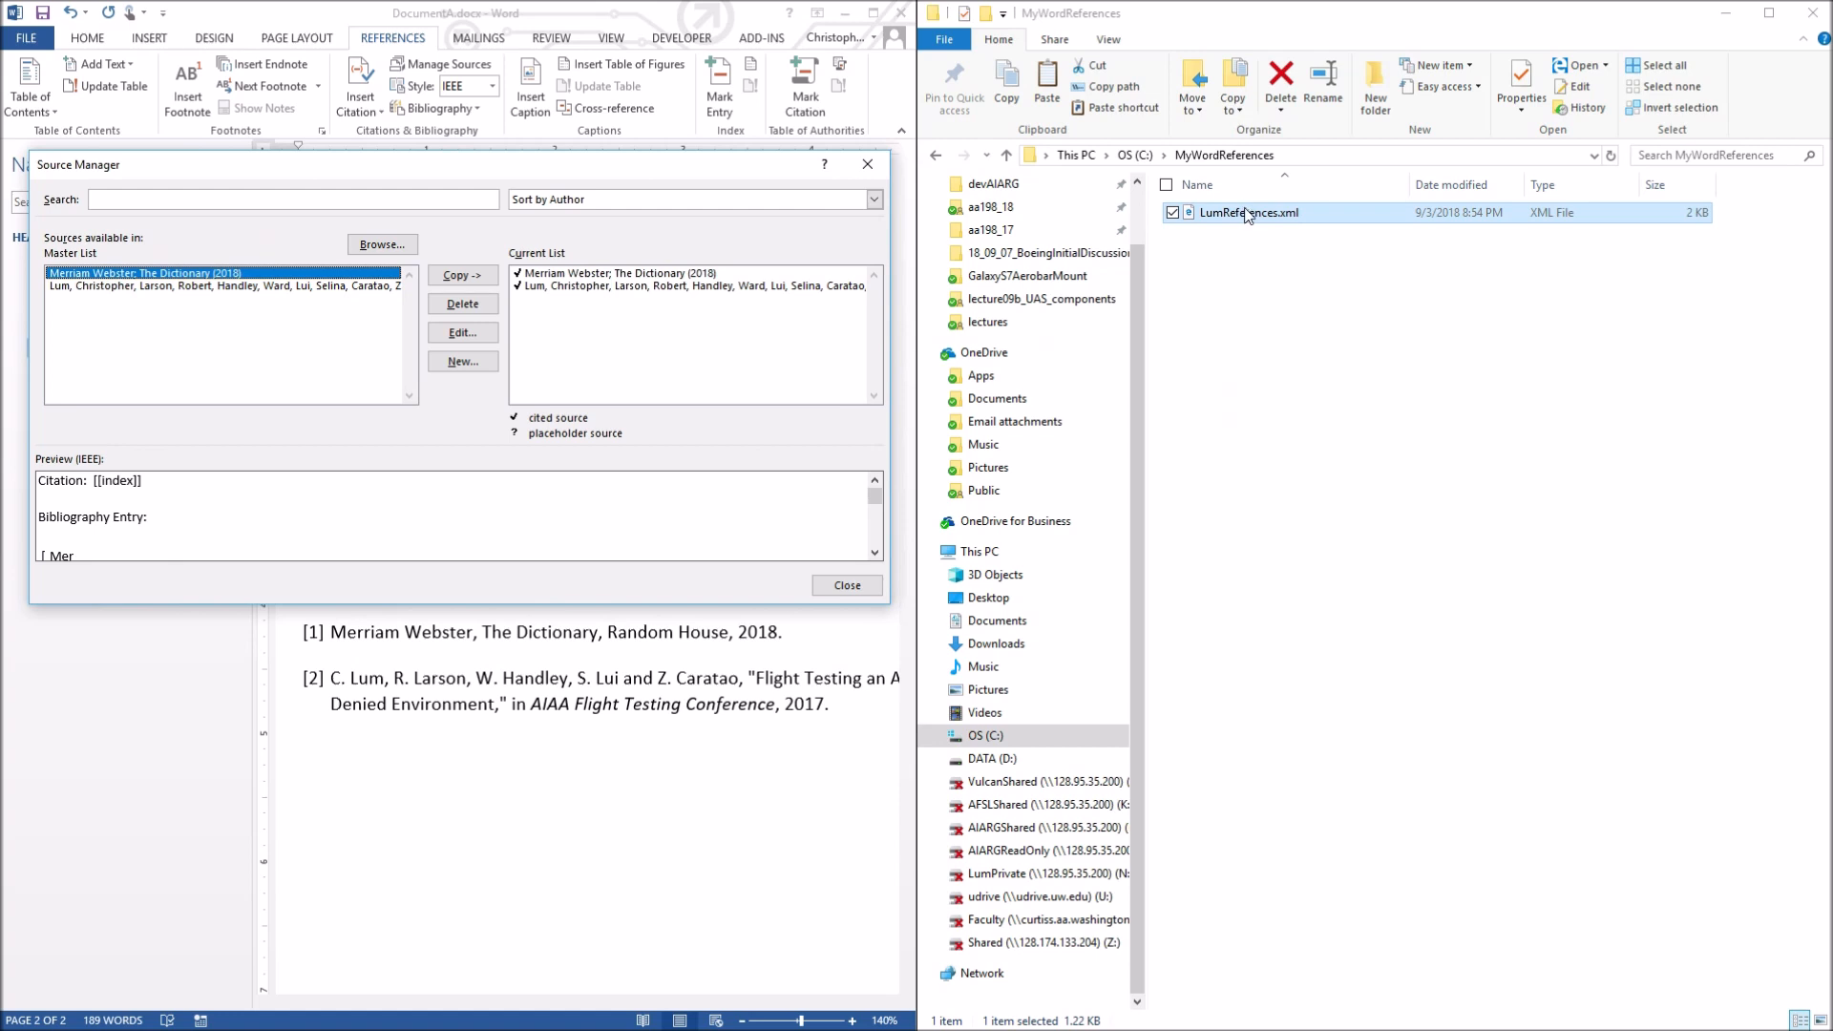
pyautogui.click(381, 248)
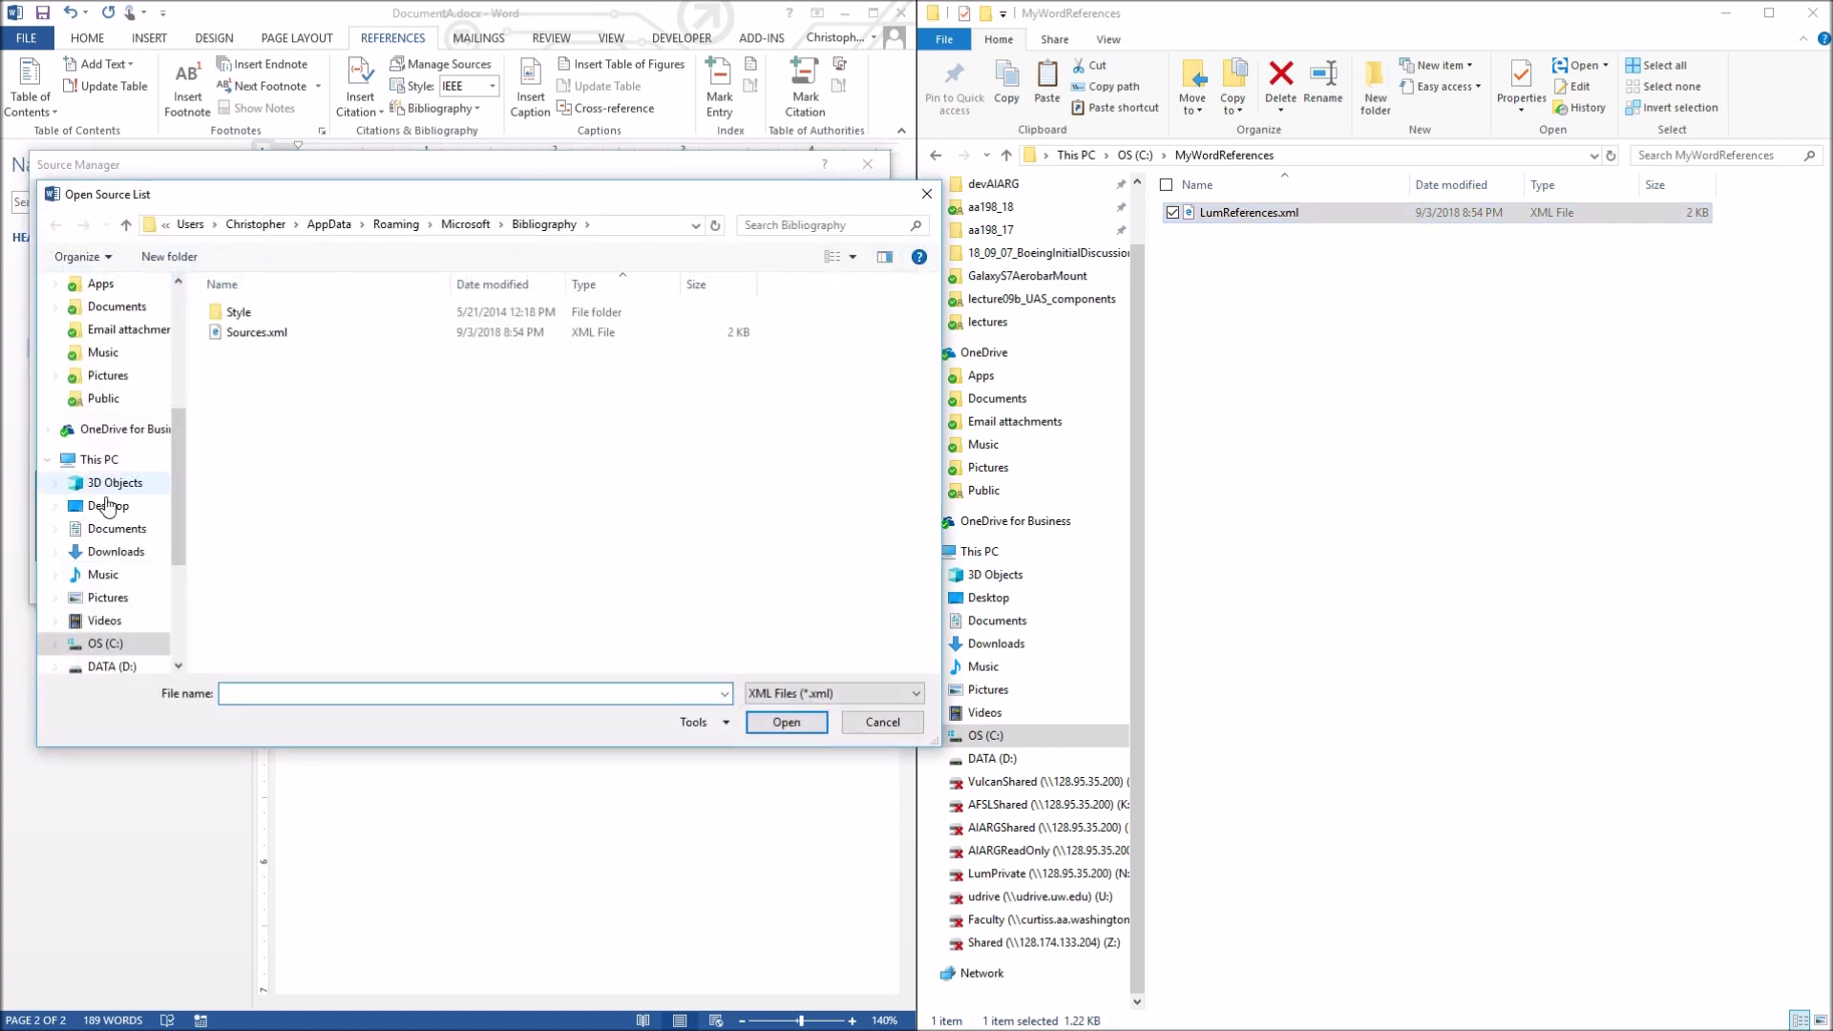
pyautogui.click(95, 645)
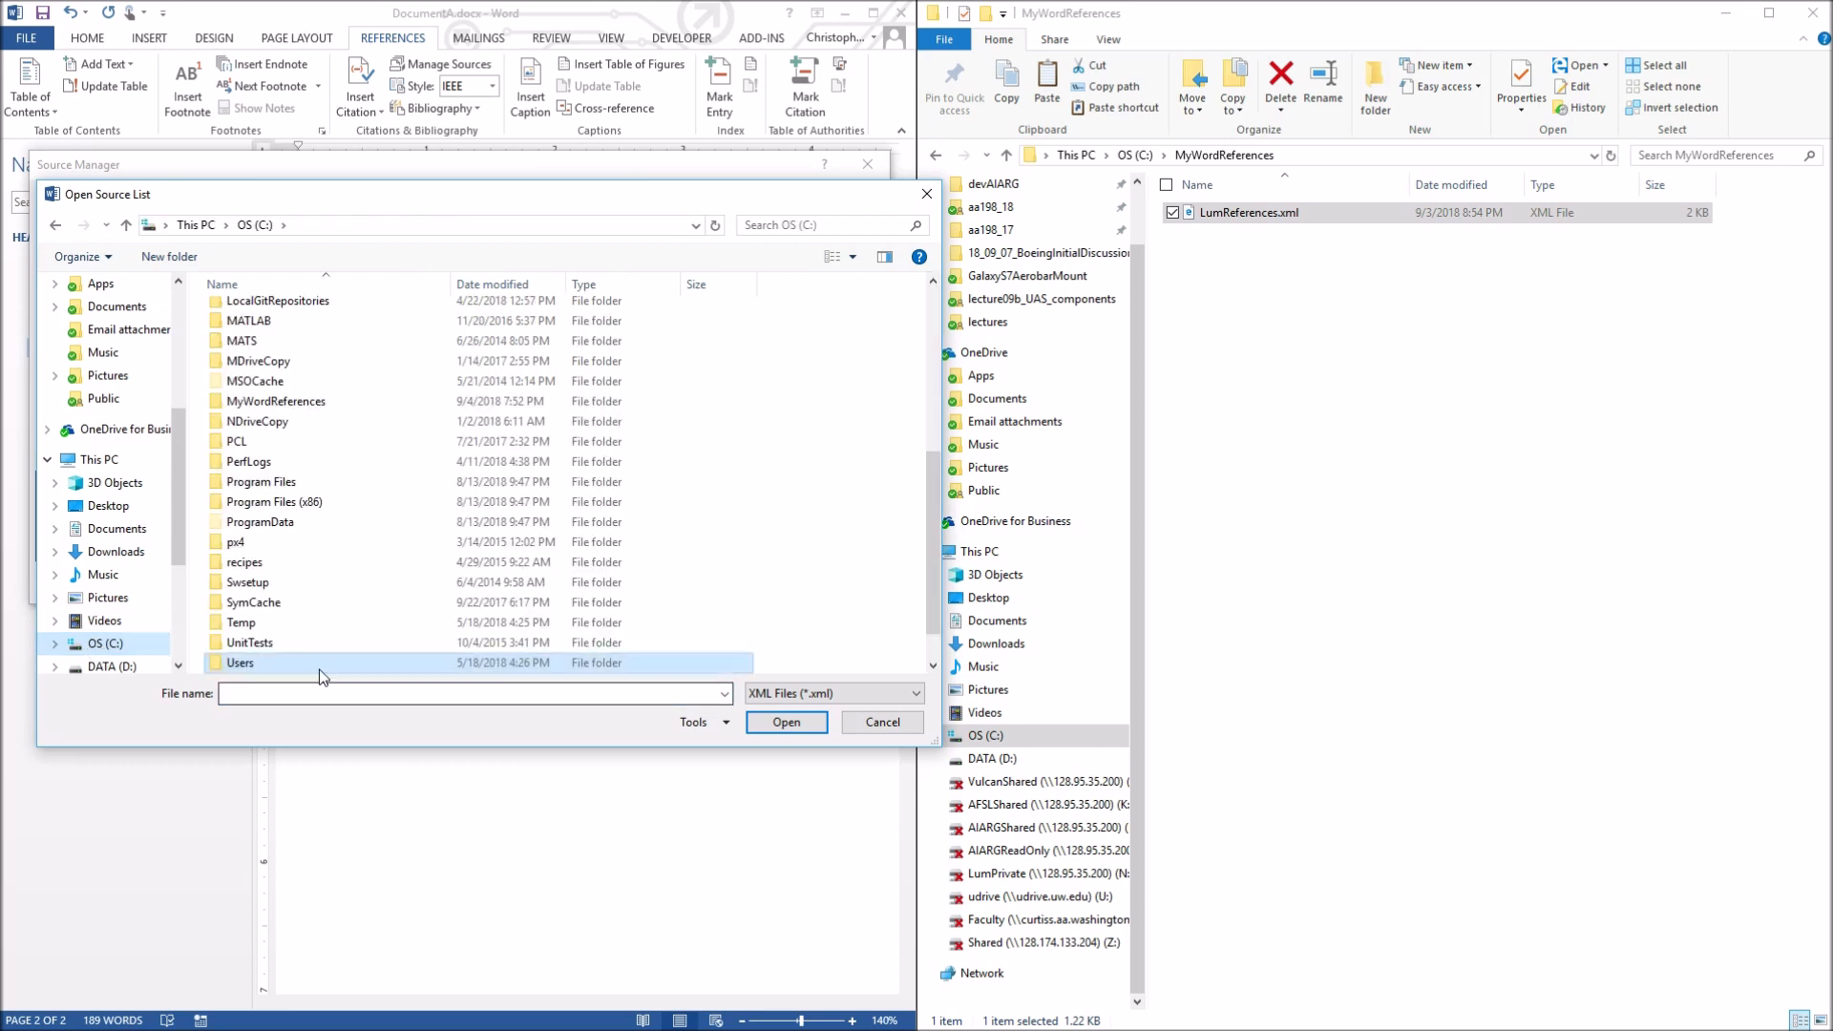
pyautogui.scroll(-1, 315, 659)
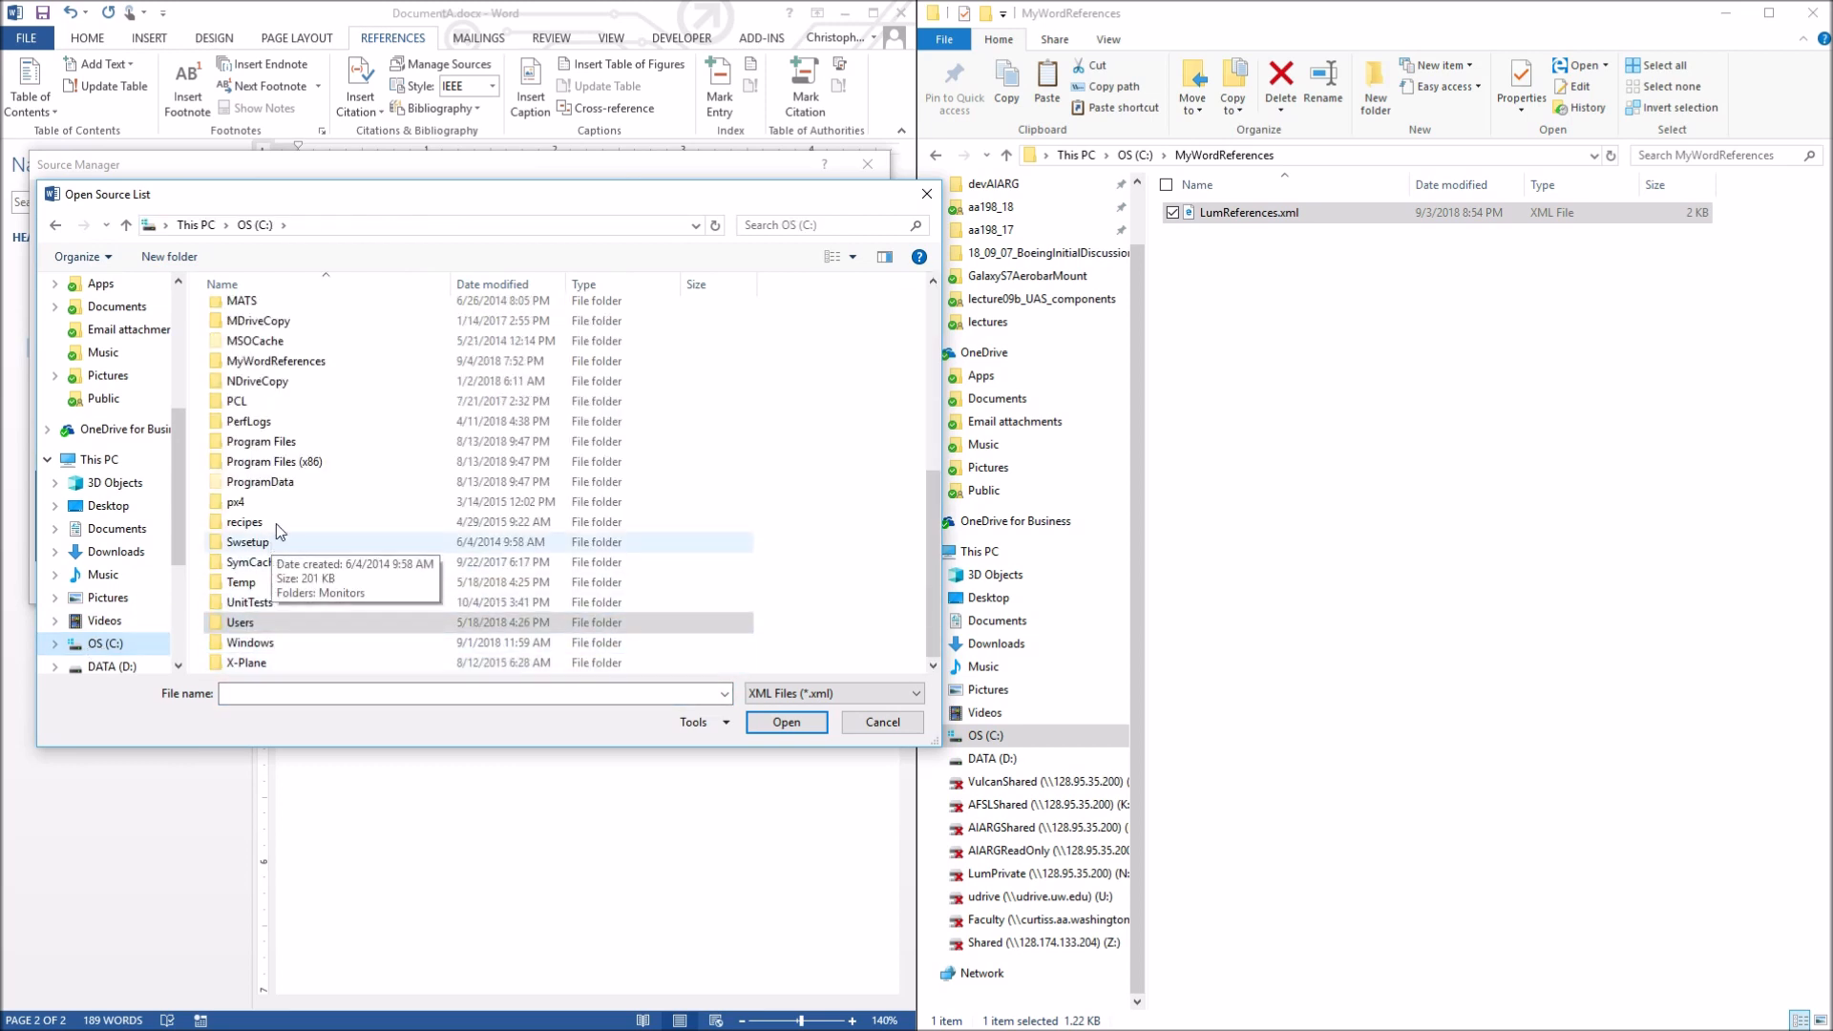
pyautogui.doubleClick(294, 364)
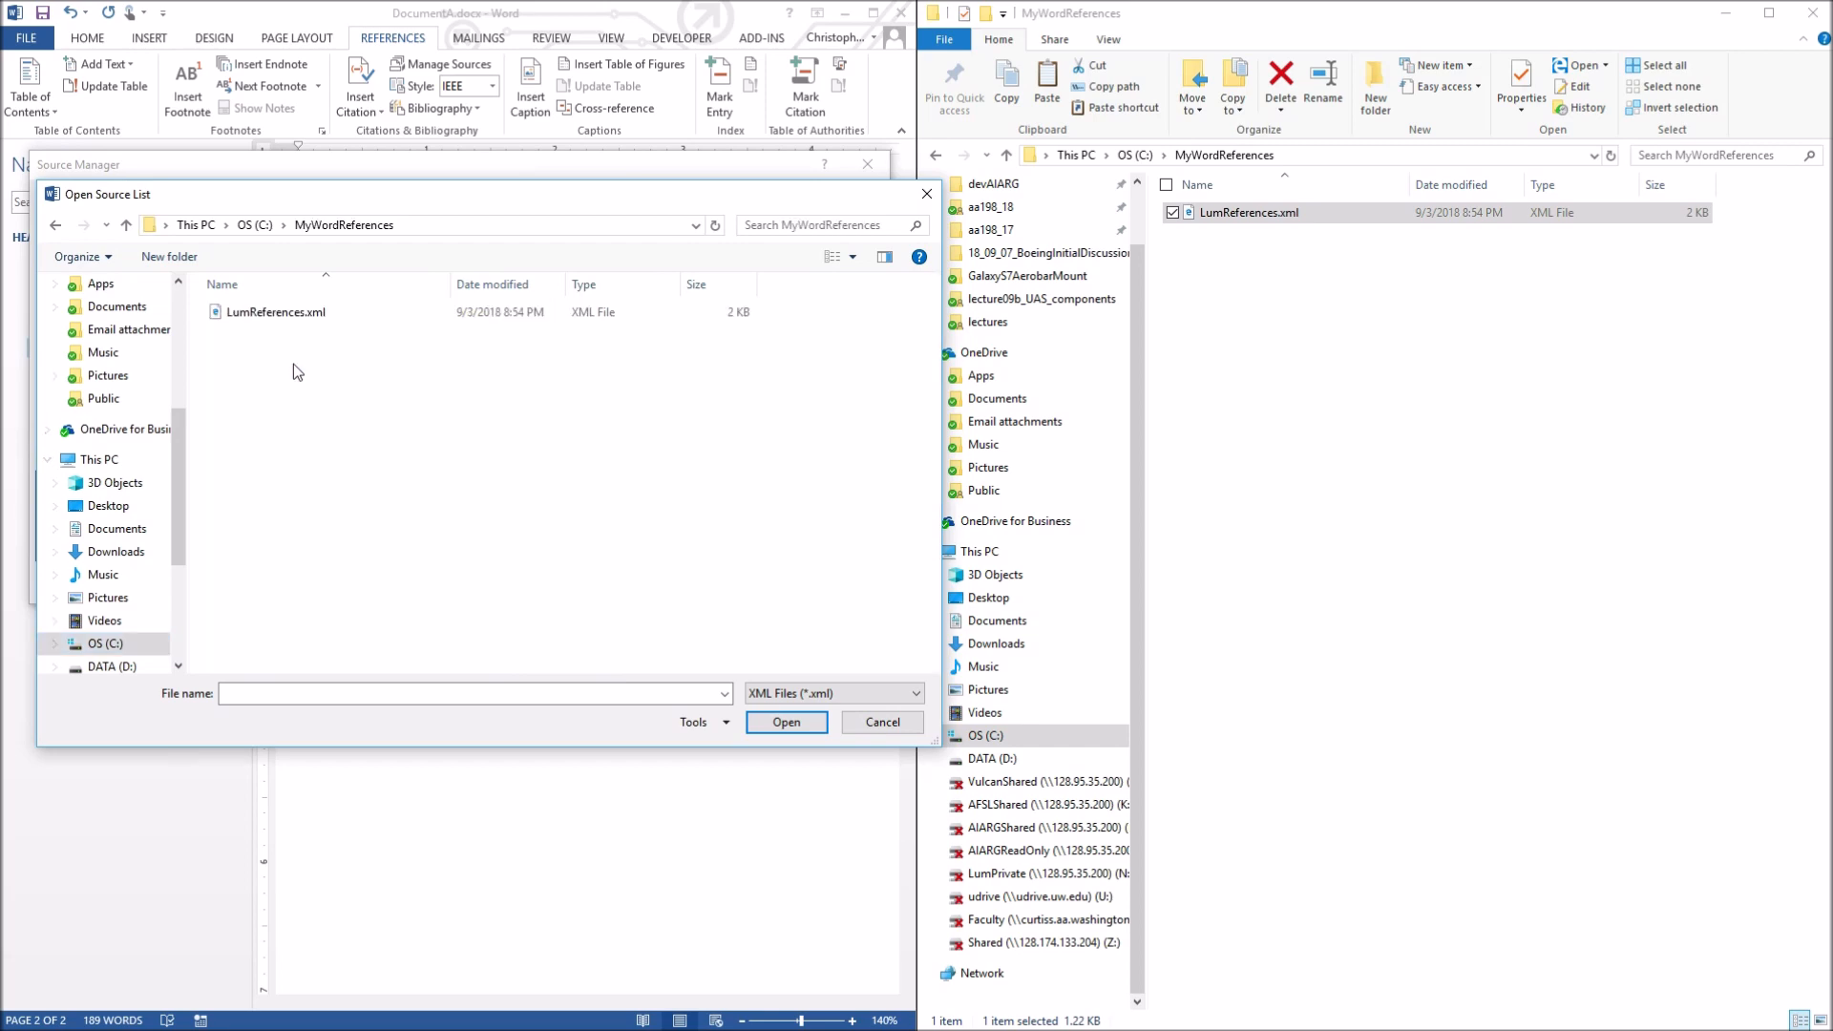
pyautogui.click(254, 317)
pyautogui.click(786, 722)
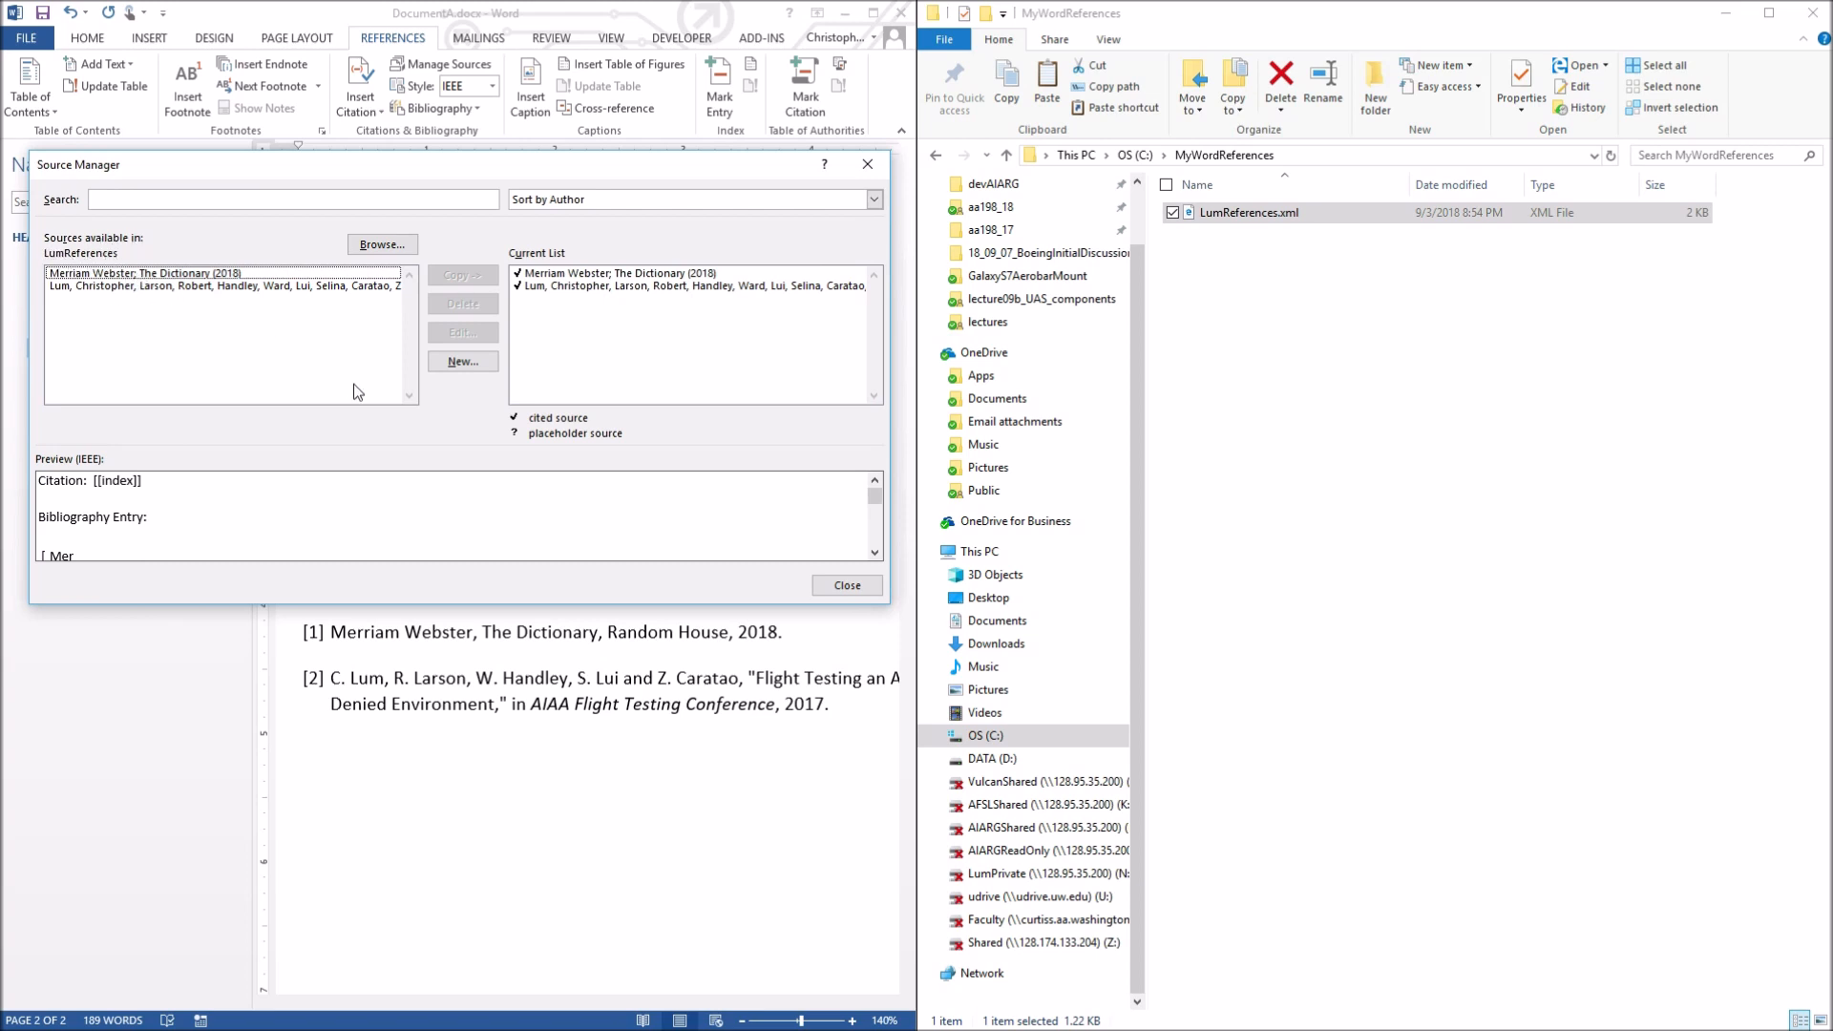
# Create a book source in the LumReferences list with the author's full name, title "Book 1" and year 2016
pyautogui.click(455, 367)
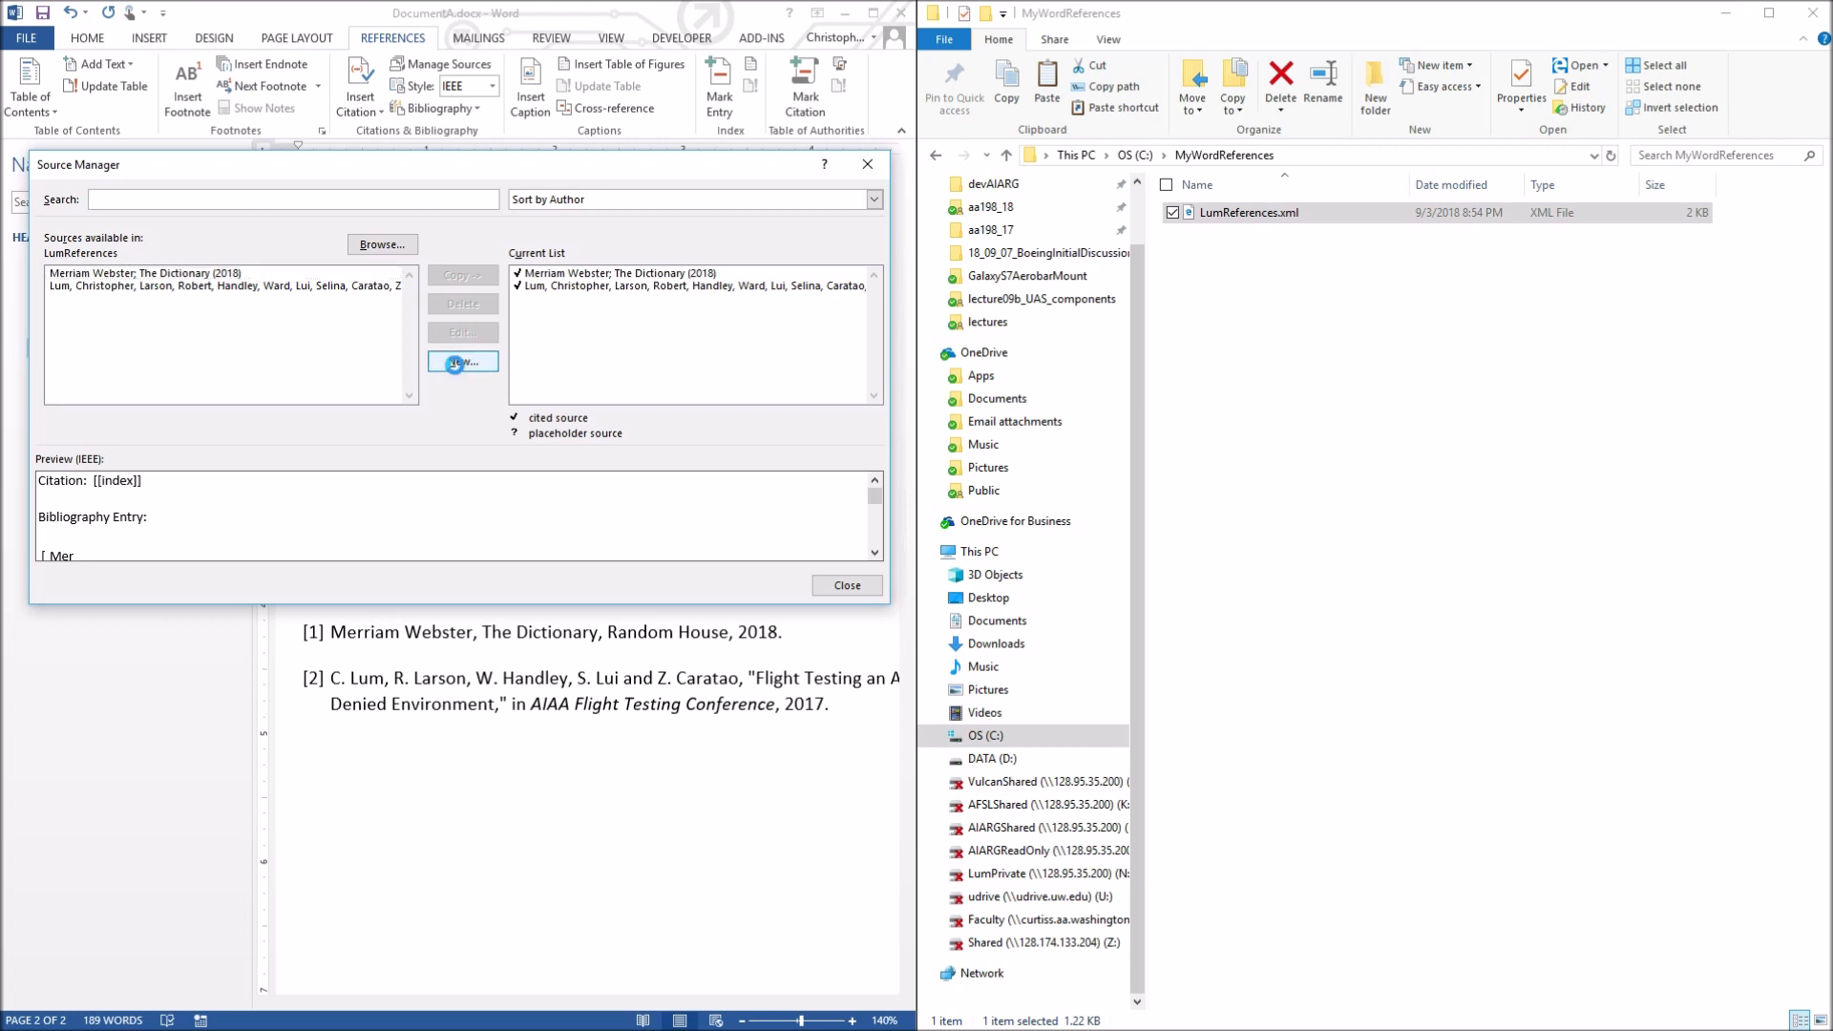
pyautogui.moveTo(1419, 325); pyautogui.dragTo(392, 427)
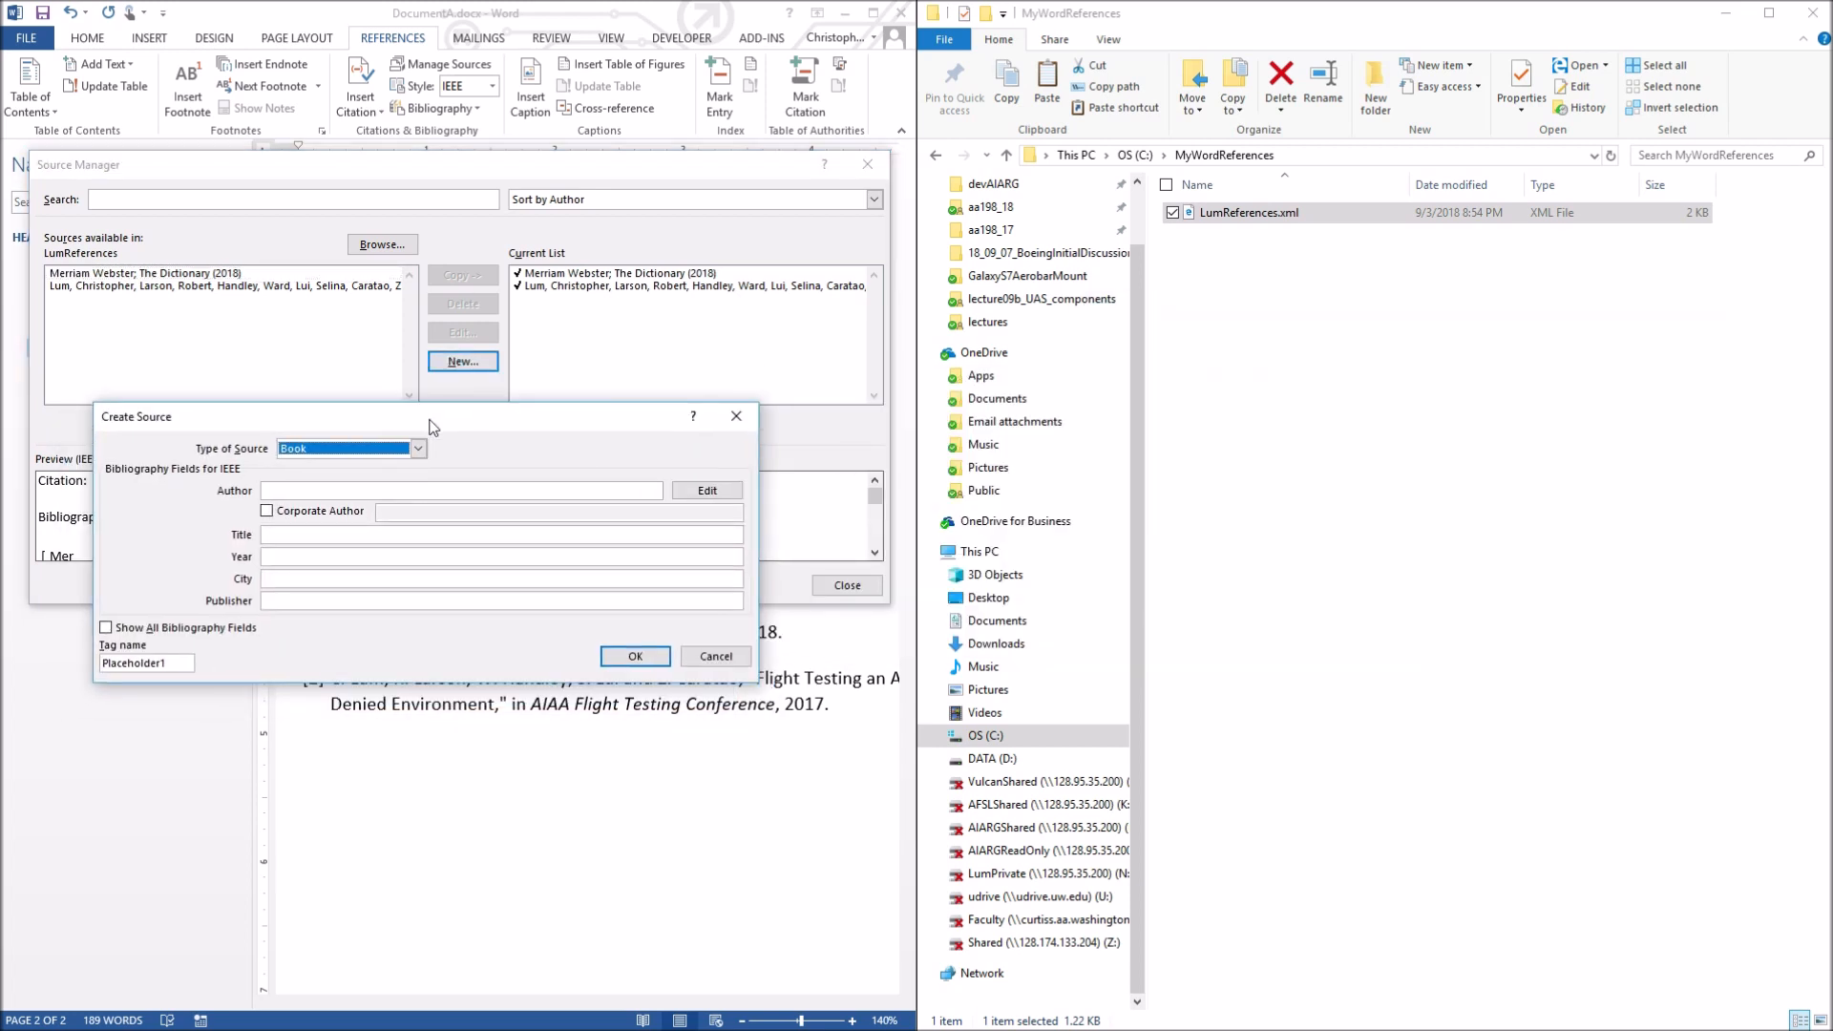
pyautogui.press('Tab')
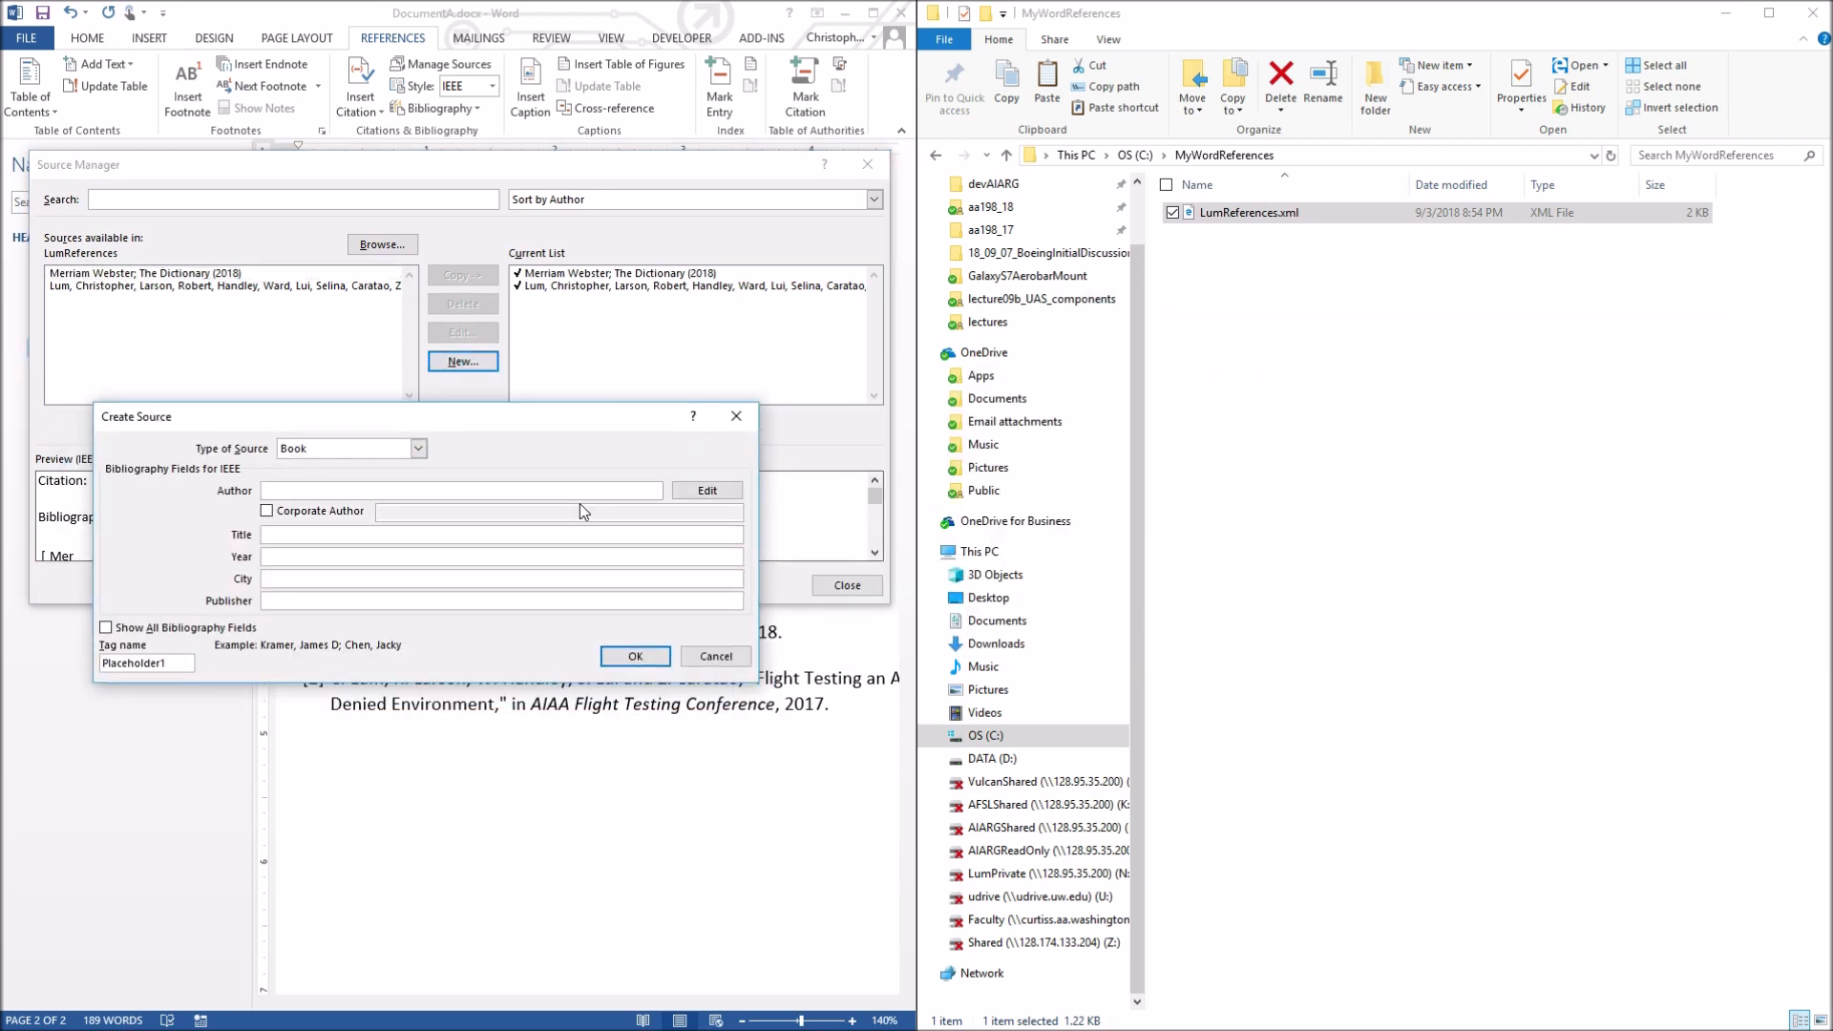
pyautogui.write('John Smith')
pyautogui.press('Tab')
pyautogui.press('Tab')
pyautogui.press('Tab')
pyautogui.click(294, 556)
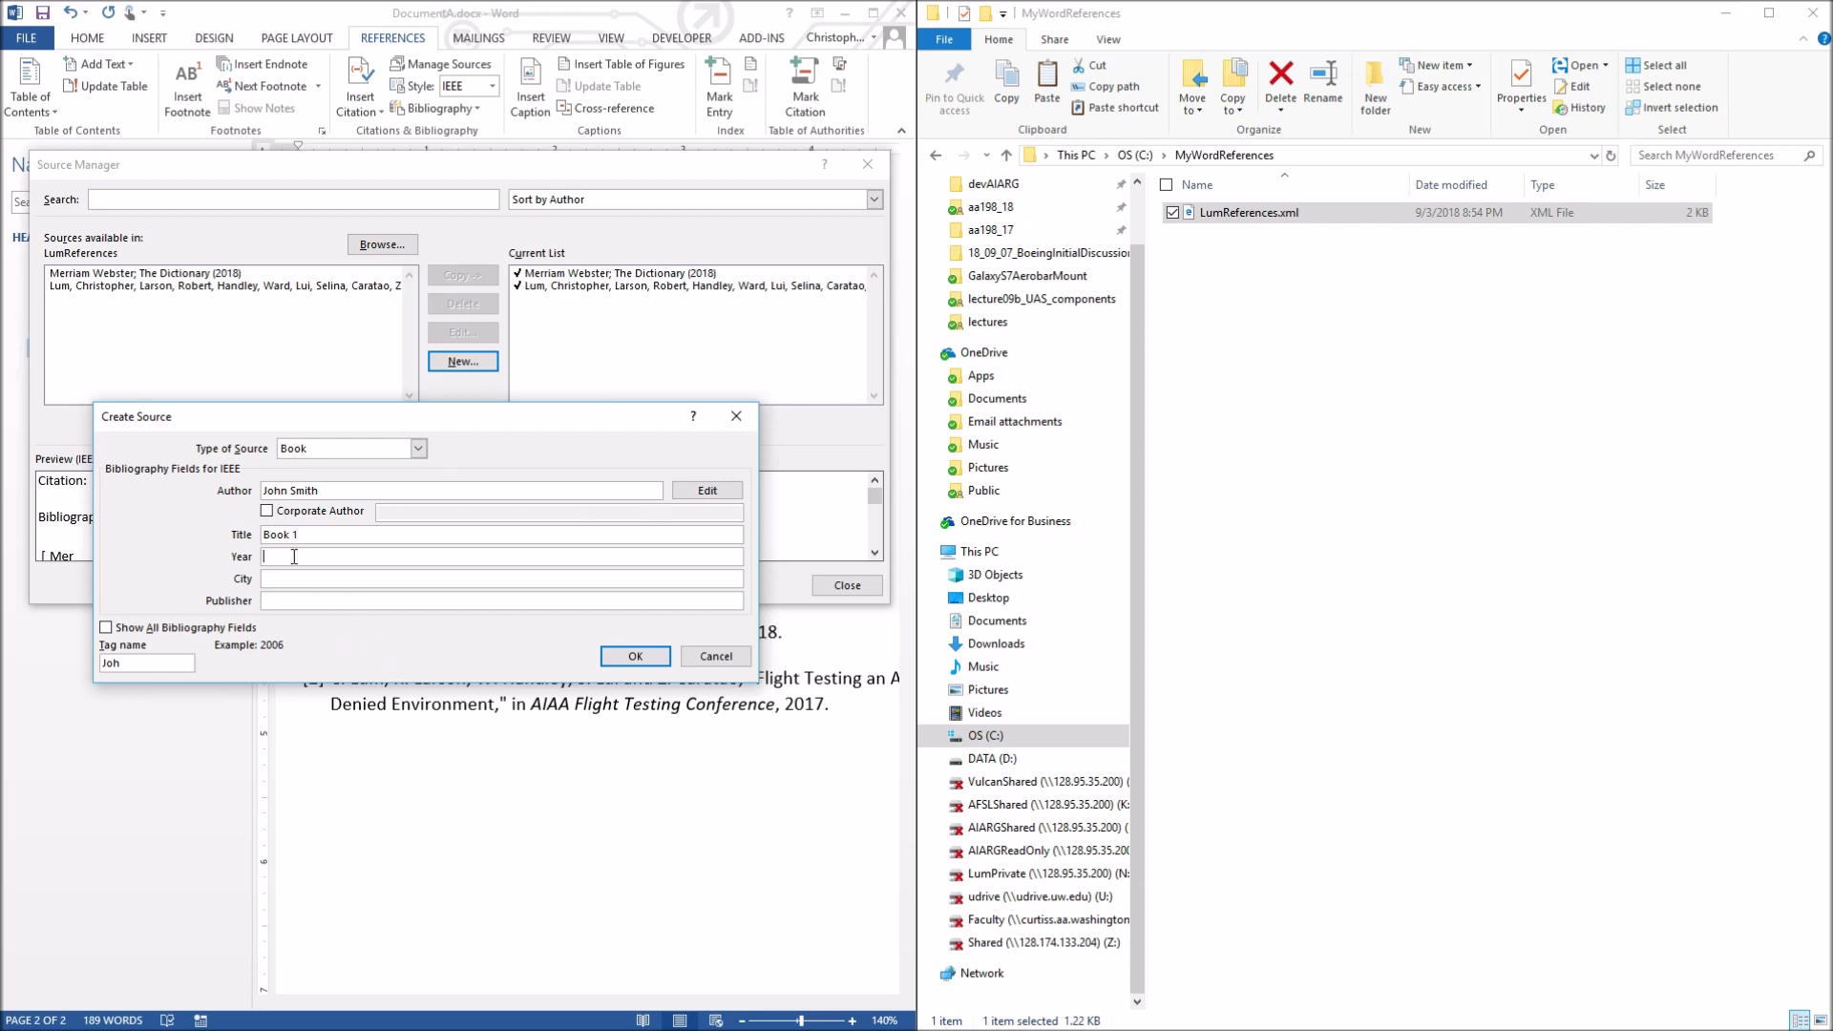
pyautogui.write('2016')
pyautogui.click(635, 656)
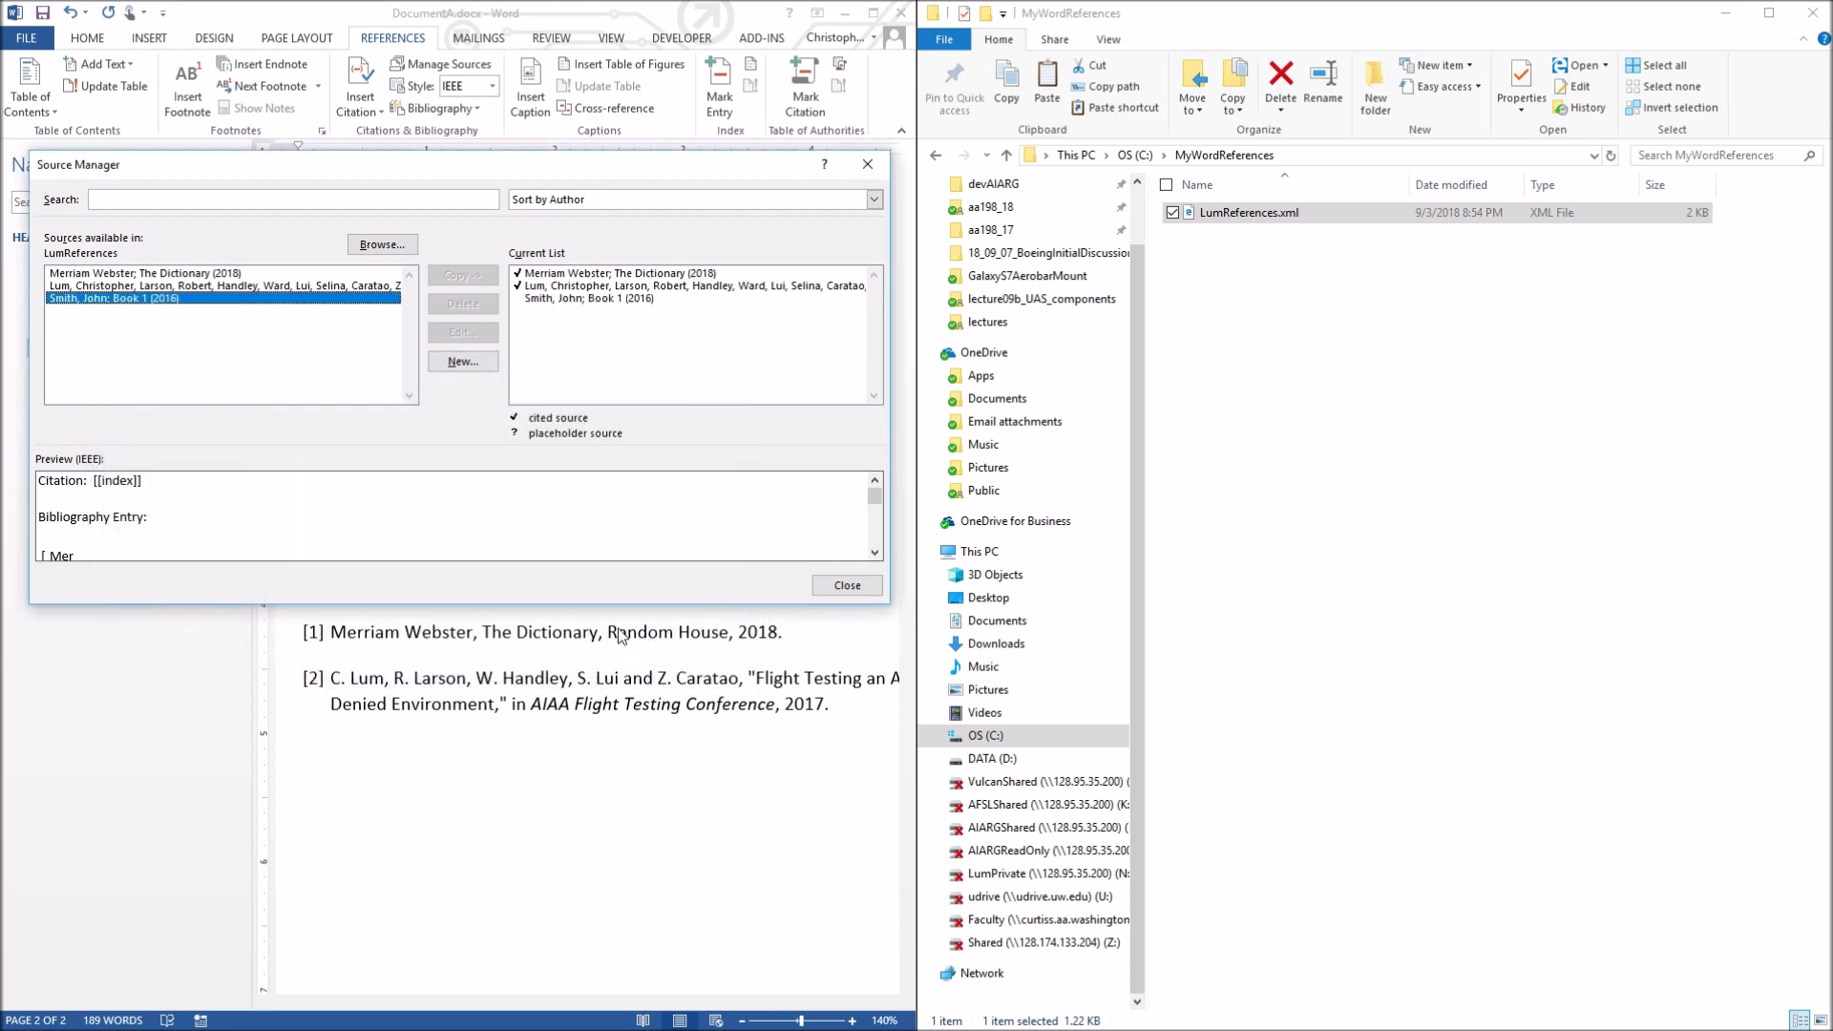
# Create a second book source with the author's full name, title "Book 2" and year 2017
pyautogui.click(444, 364)
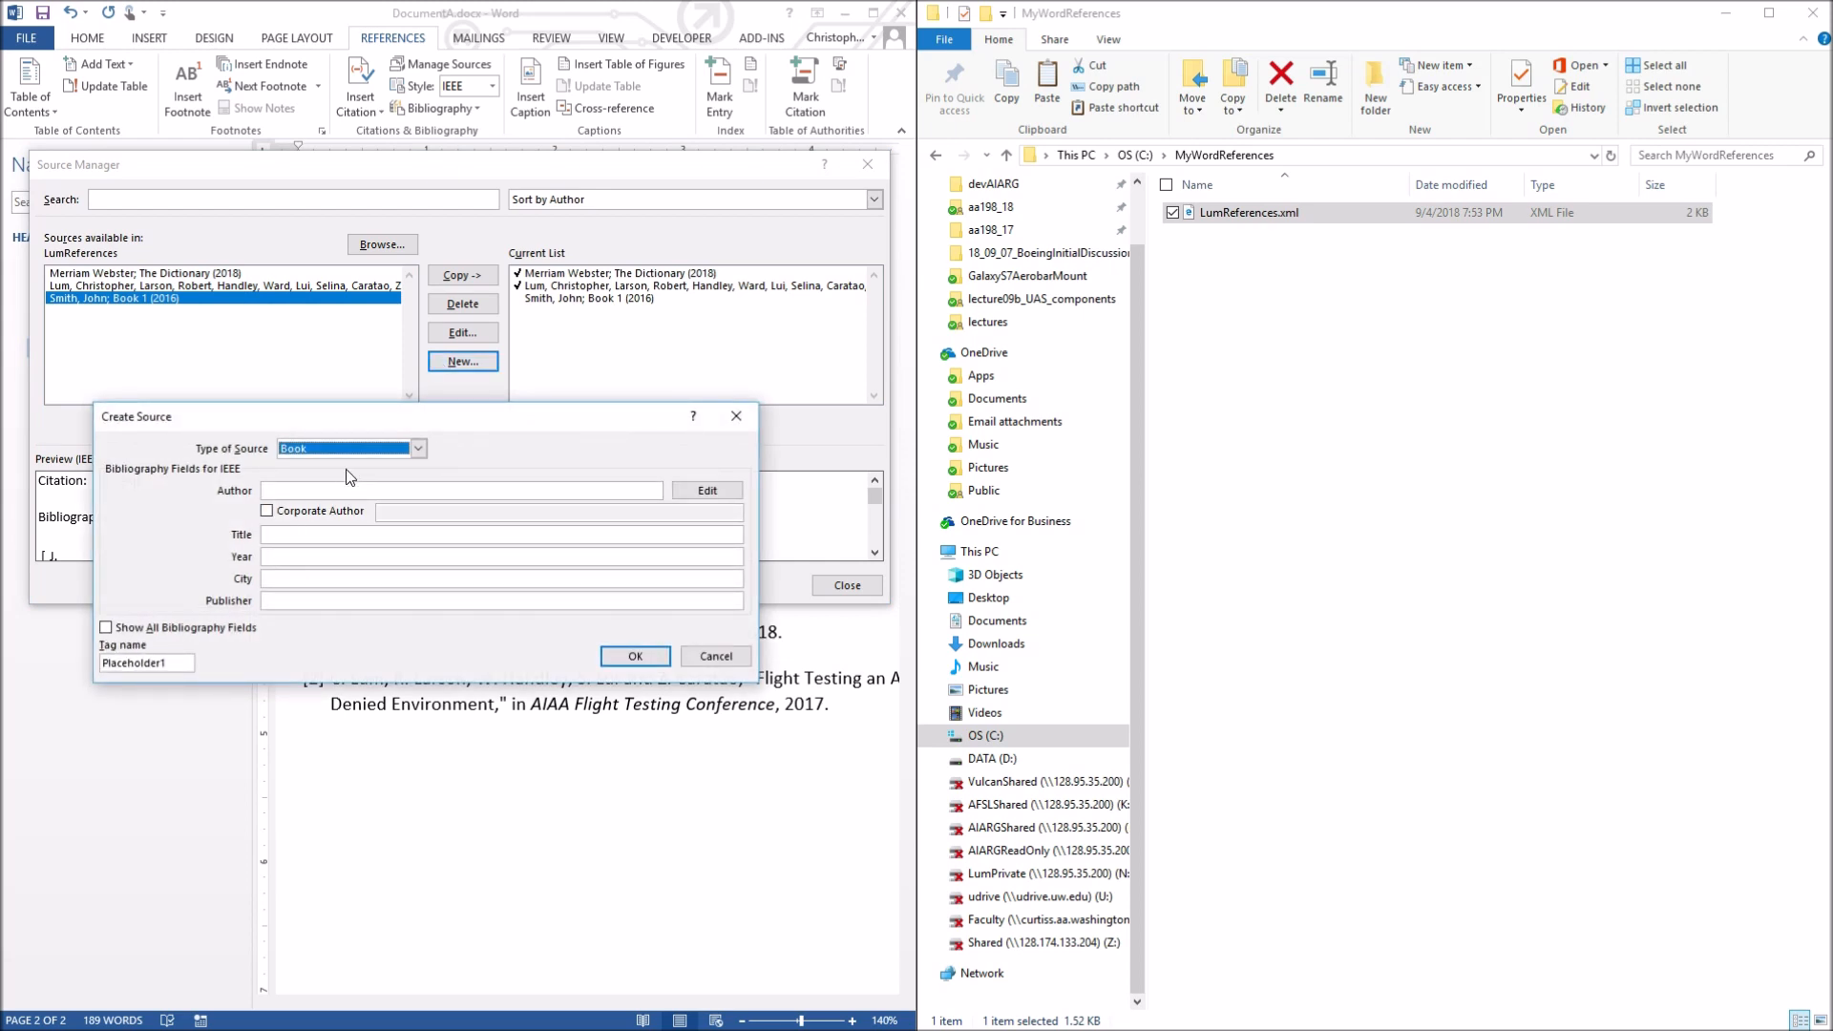
pyautogui.write('John S')
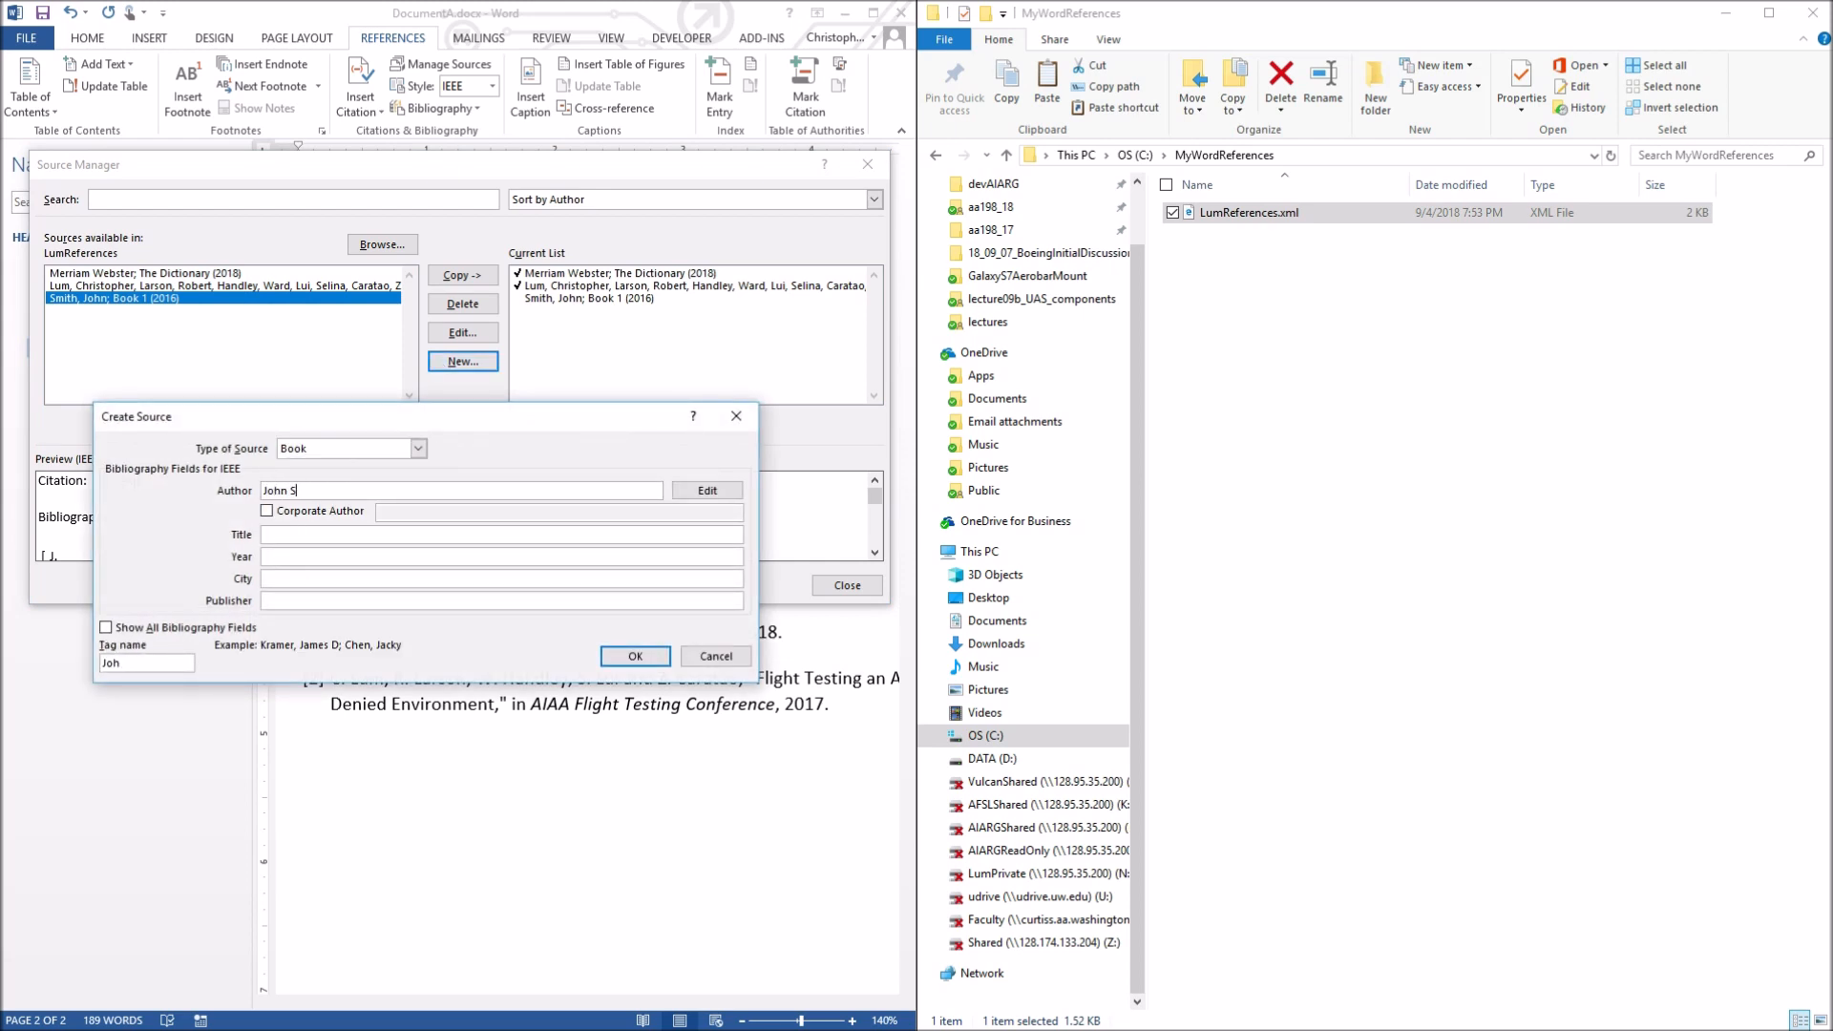
pyautogui.press('Tab')
pyautogui.press('Tab')
pyautogui.press('Tab')
pyautogui.write('Book 2')
pyautogui.press('Tab')
pyautogui.write('2017')
pyautogui.click(635, 656)
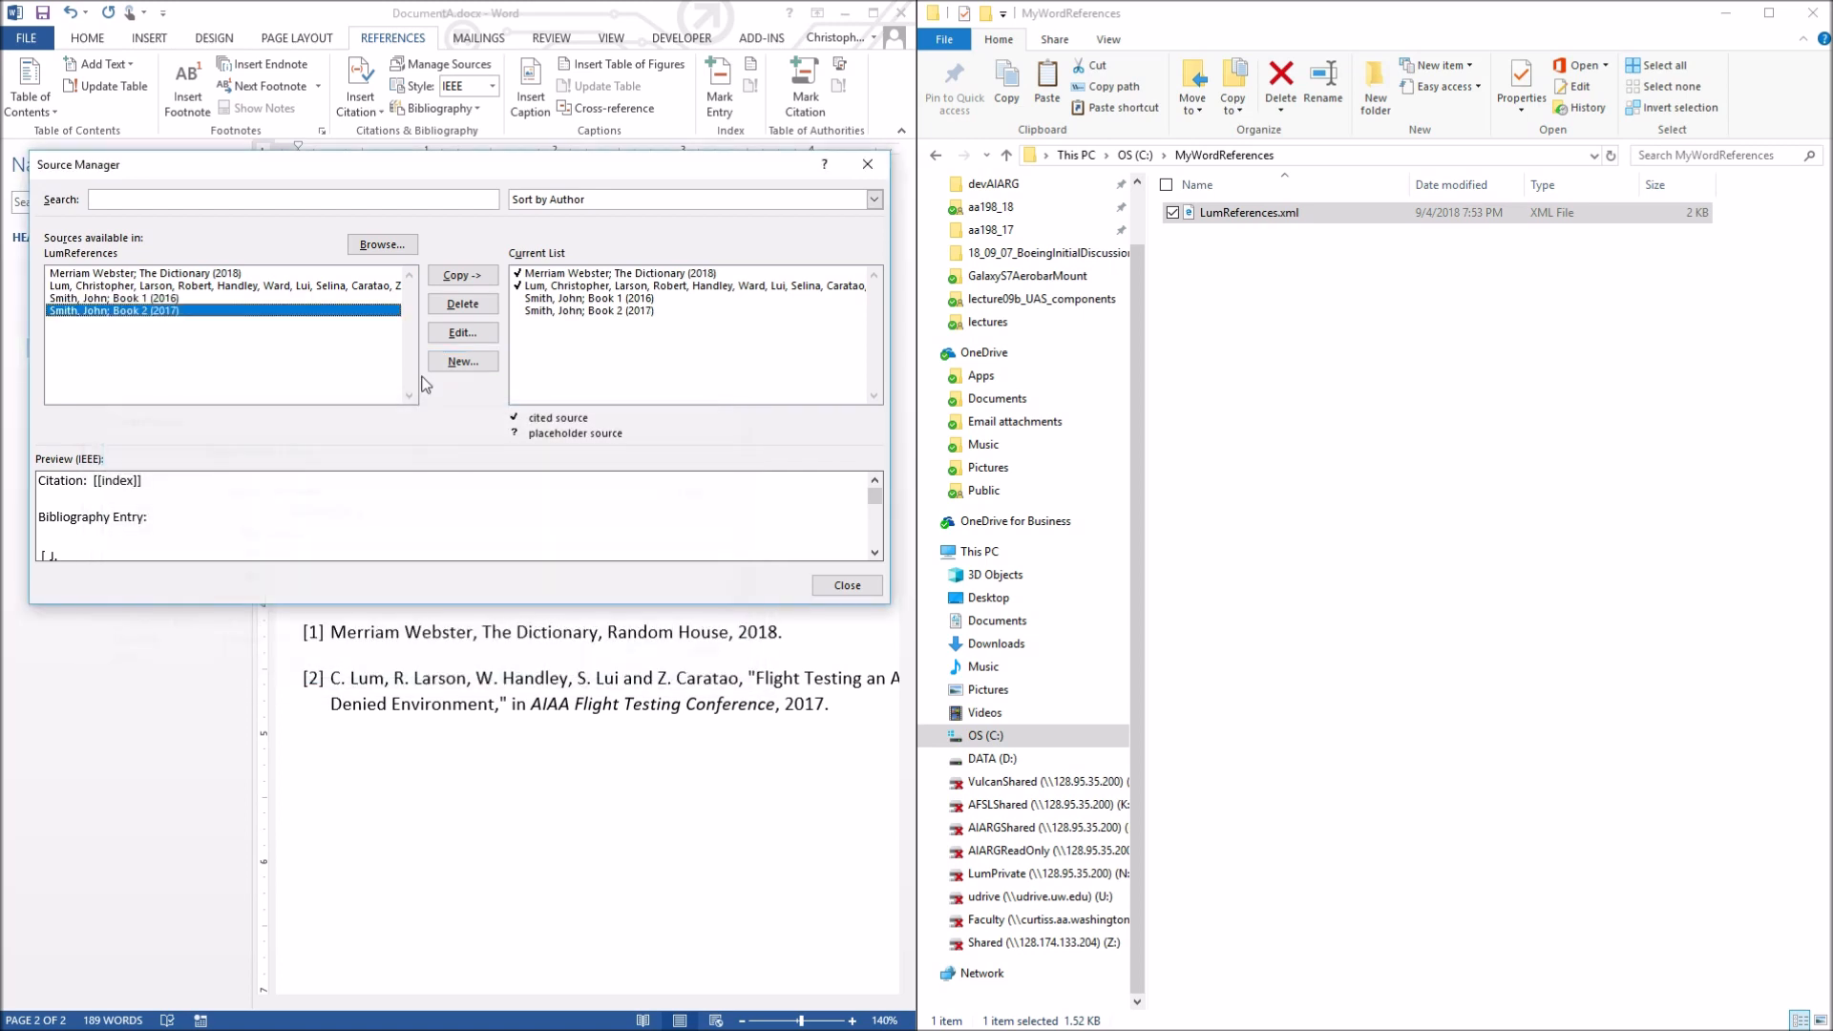
# Create a third book source with the author's full name, title "Book 3" and year 2018, and close the Source Manager
pyautogui.click(447, 364)
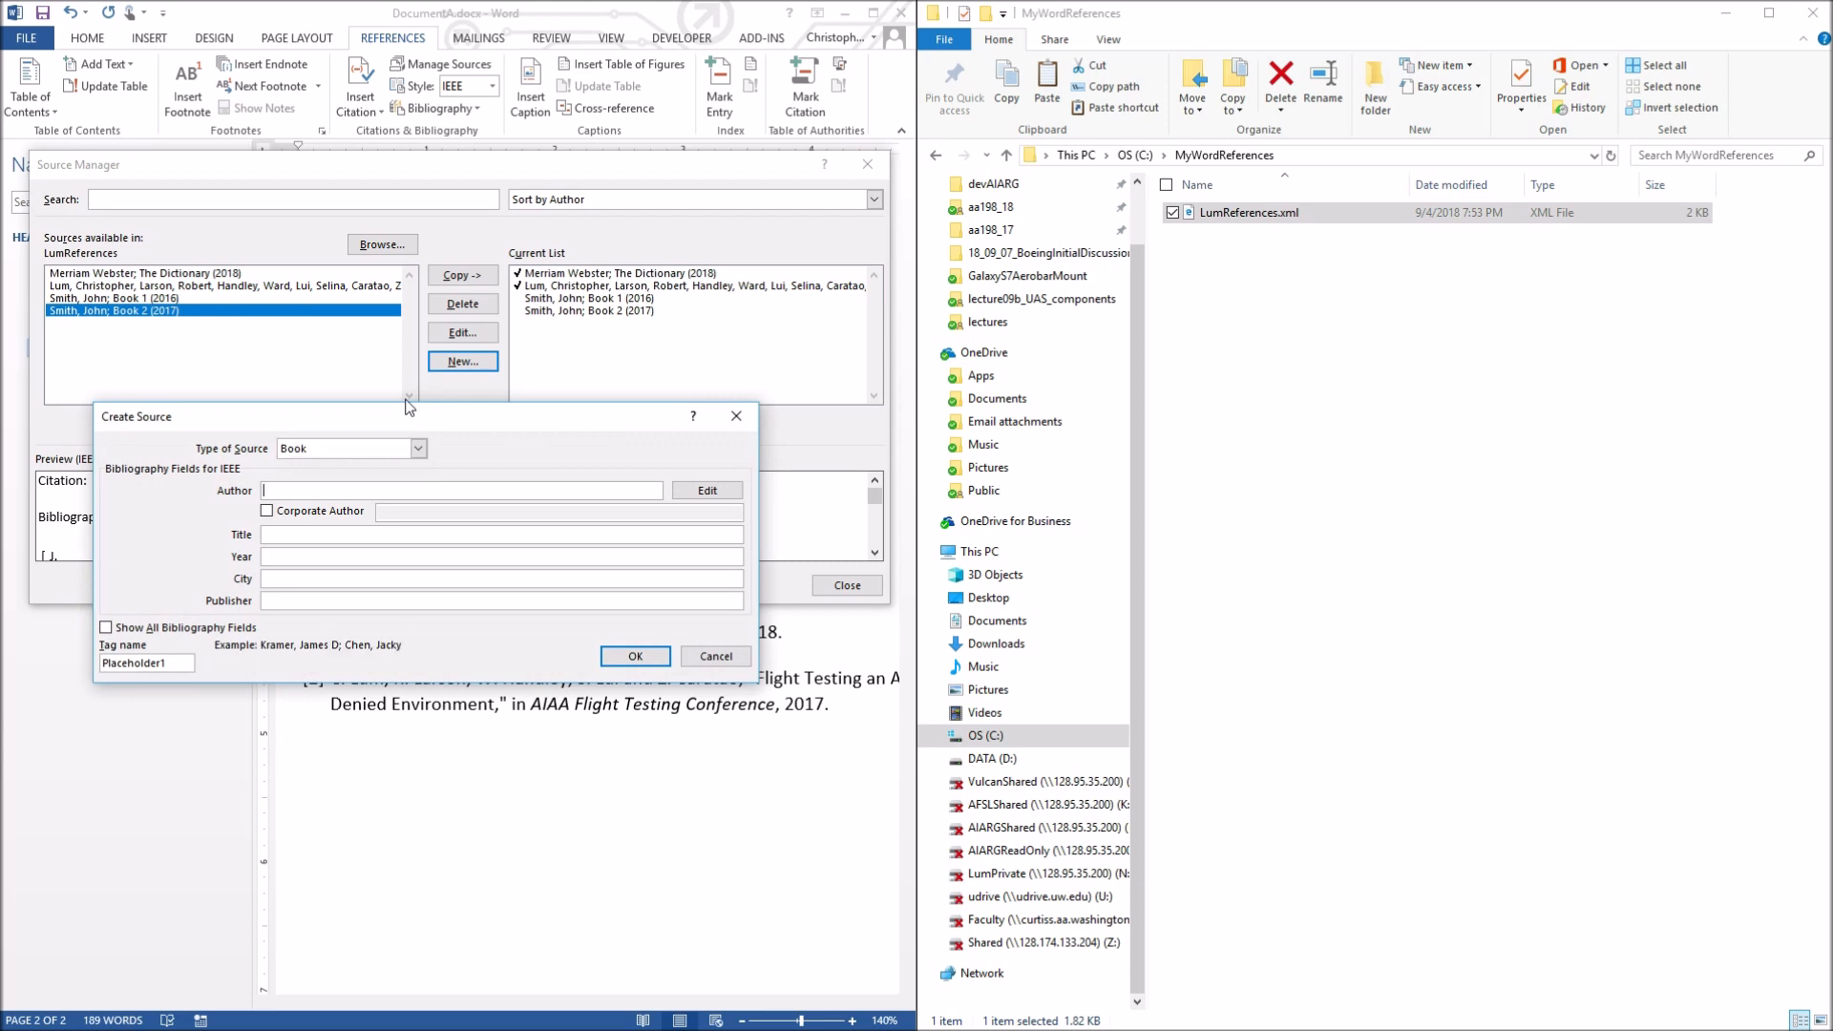
pyautogui.write('John Smith')
pyautogui.press('Tab')
pyautogui.press('Tab')
pyautogui.press('Tab')
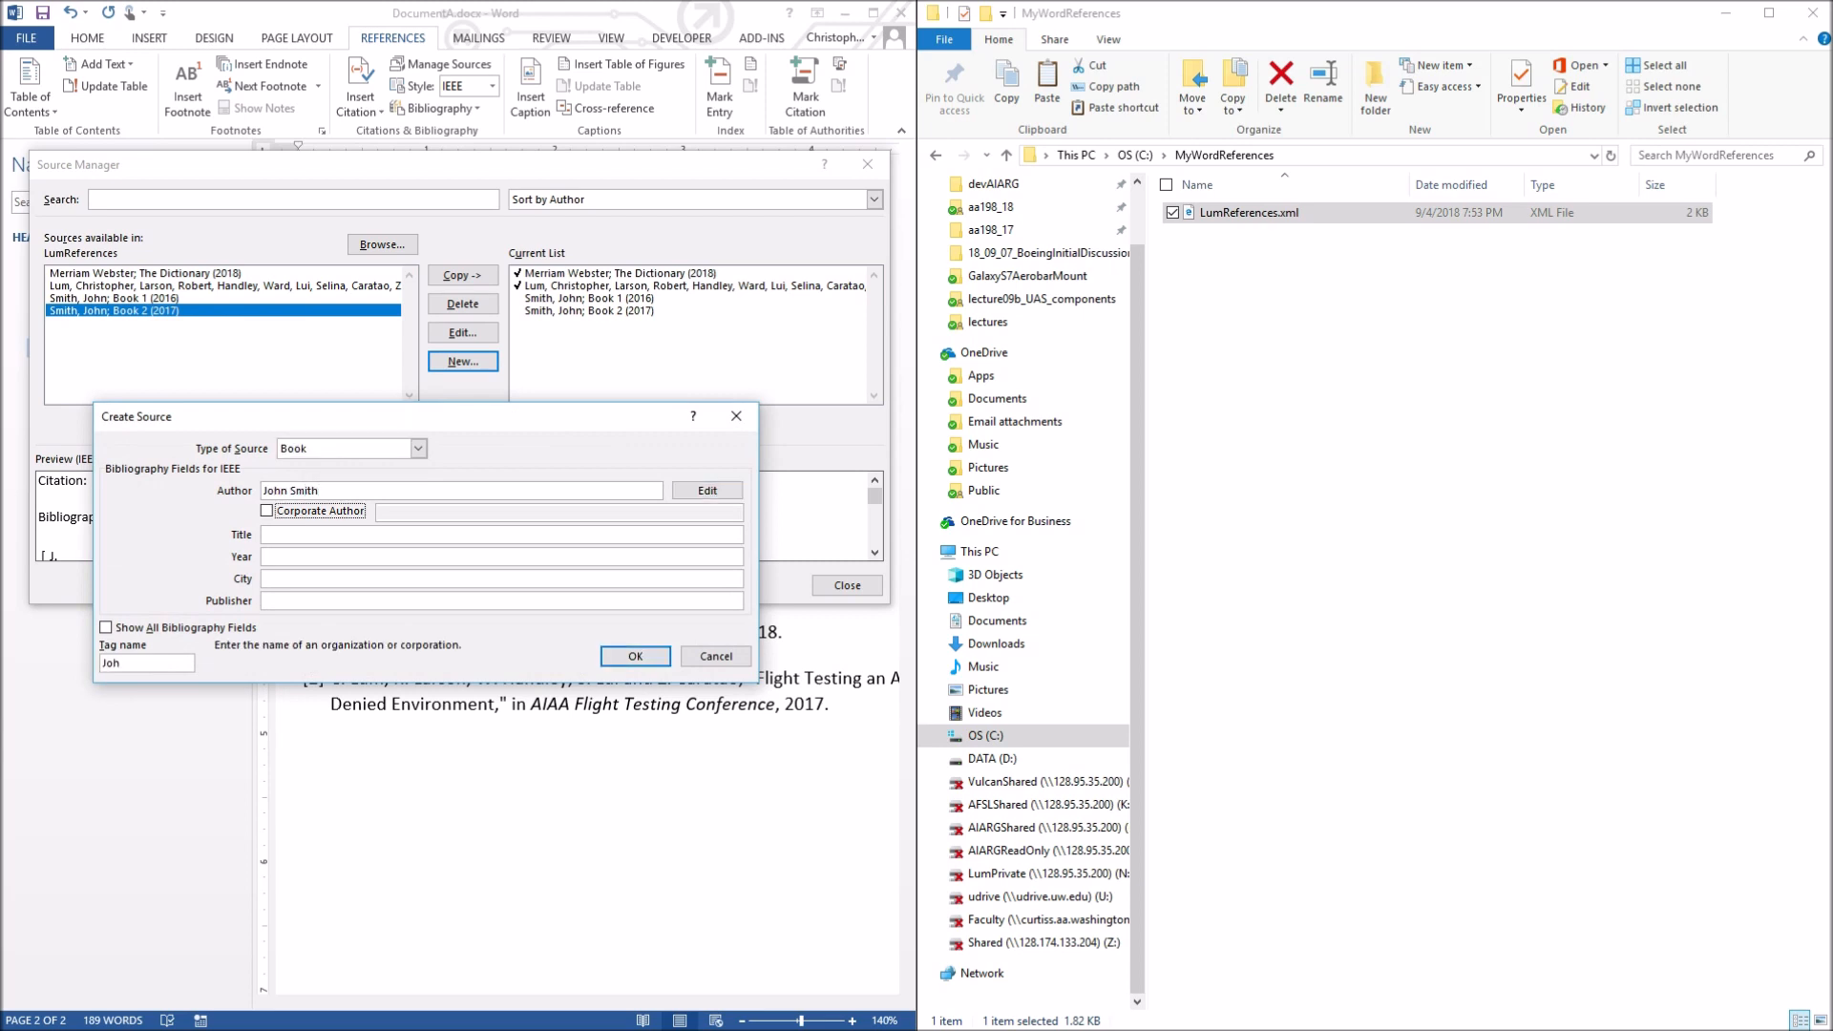
pyautogui.write('Book 3')
pyautogui.press('Tab')
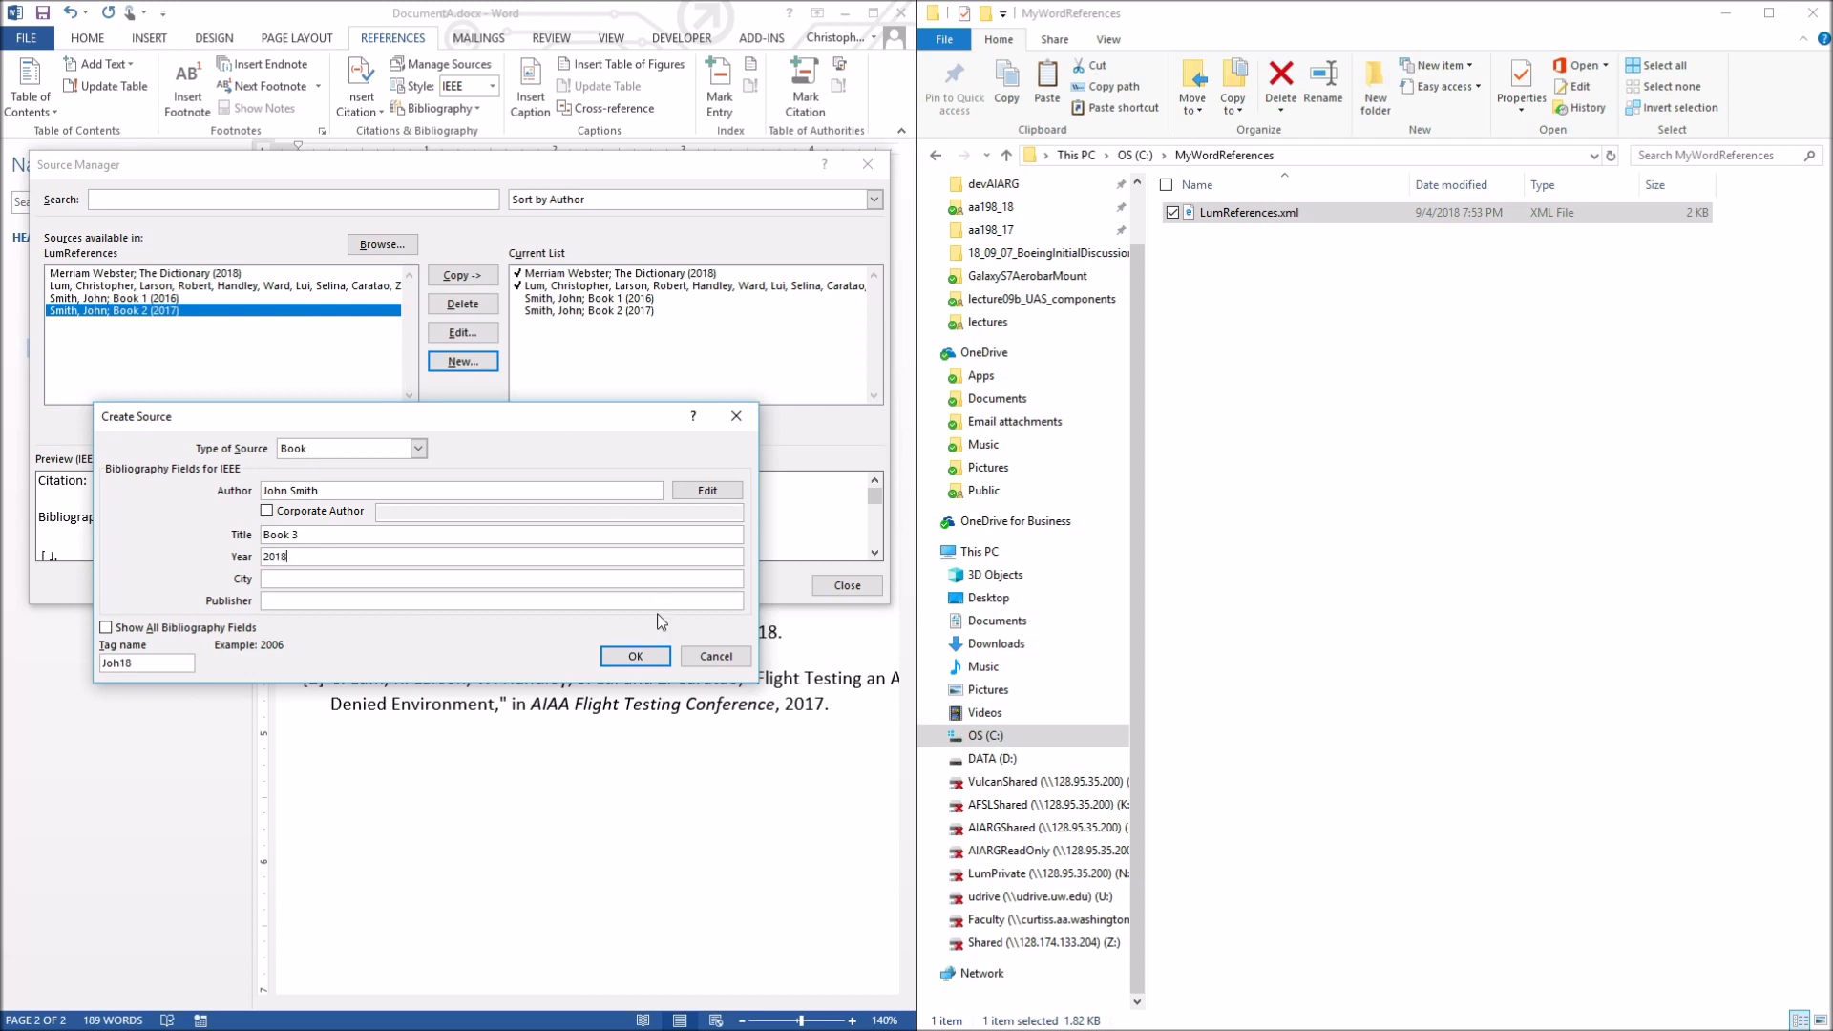
pyautogui.click(635, 656)
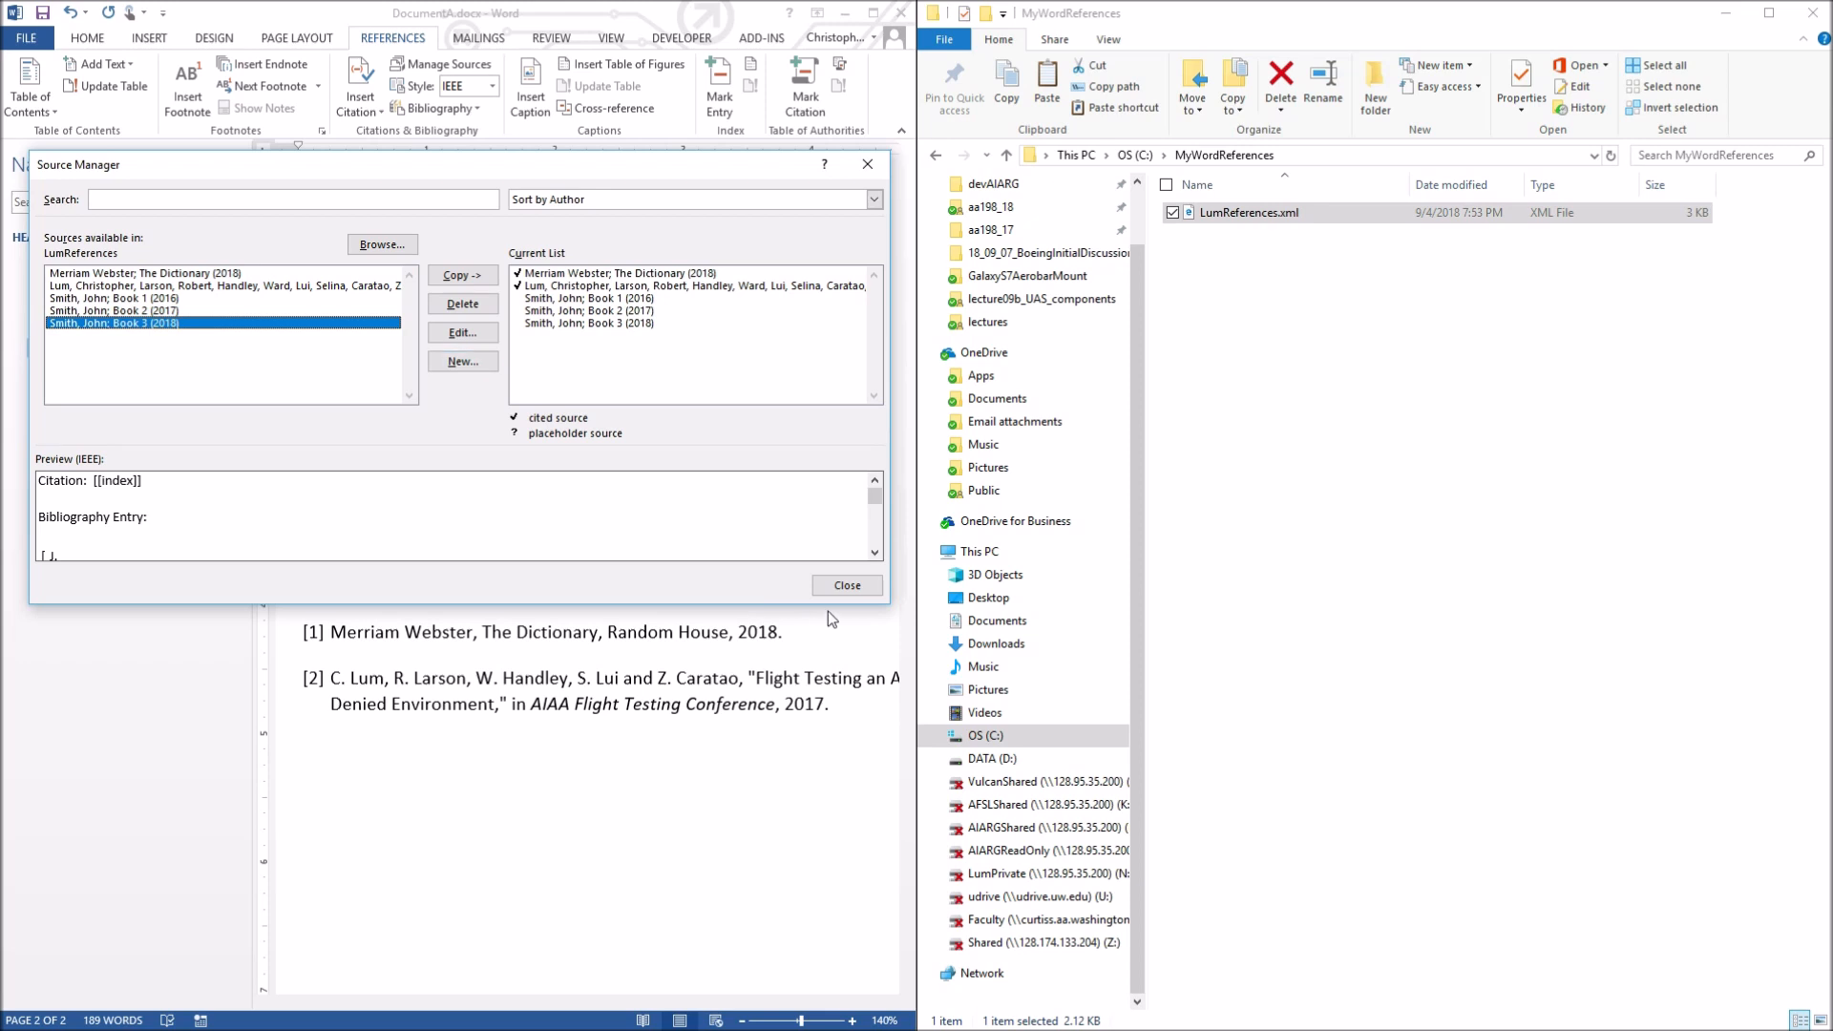
pyautogui.click(846, 585)
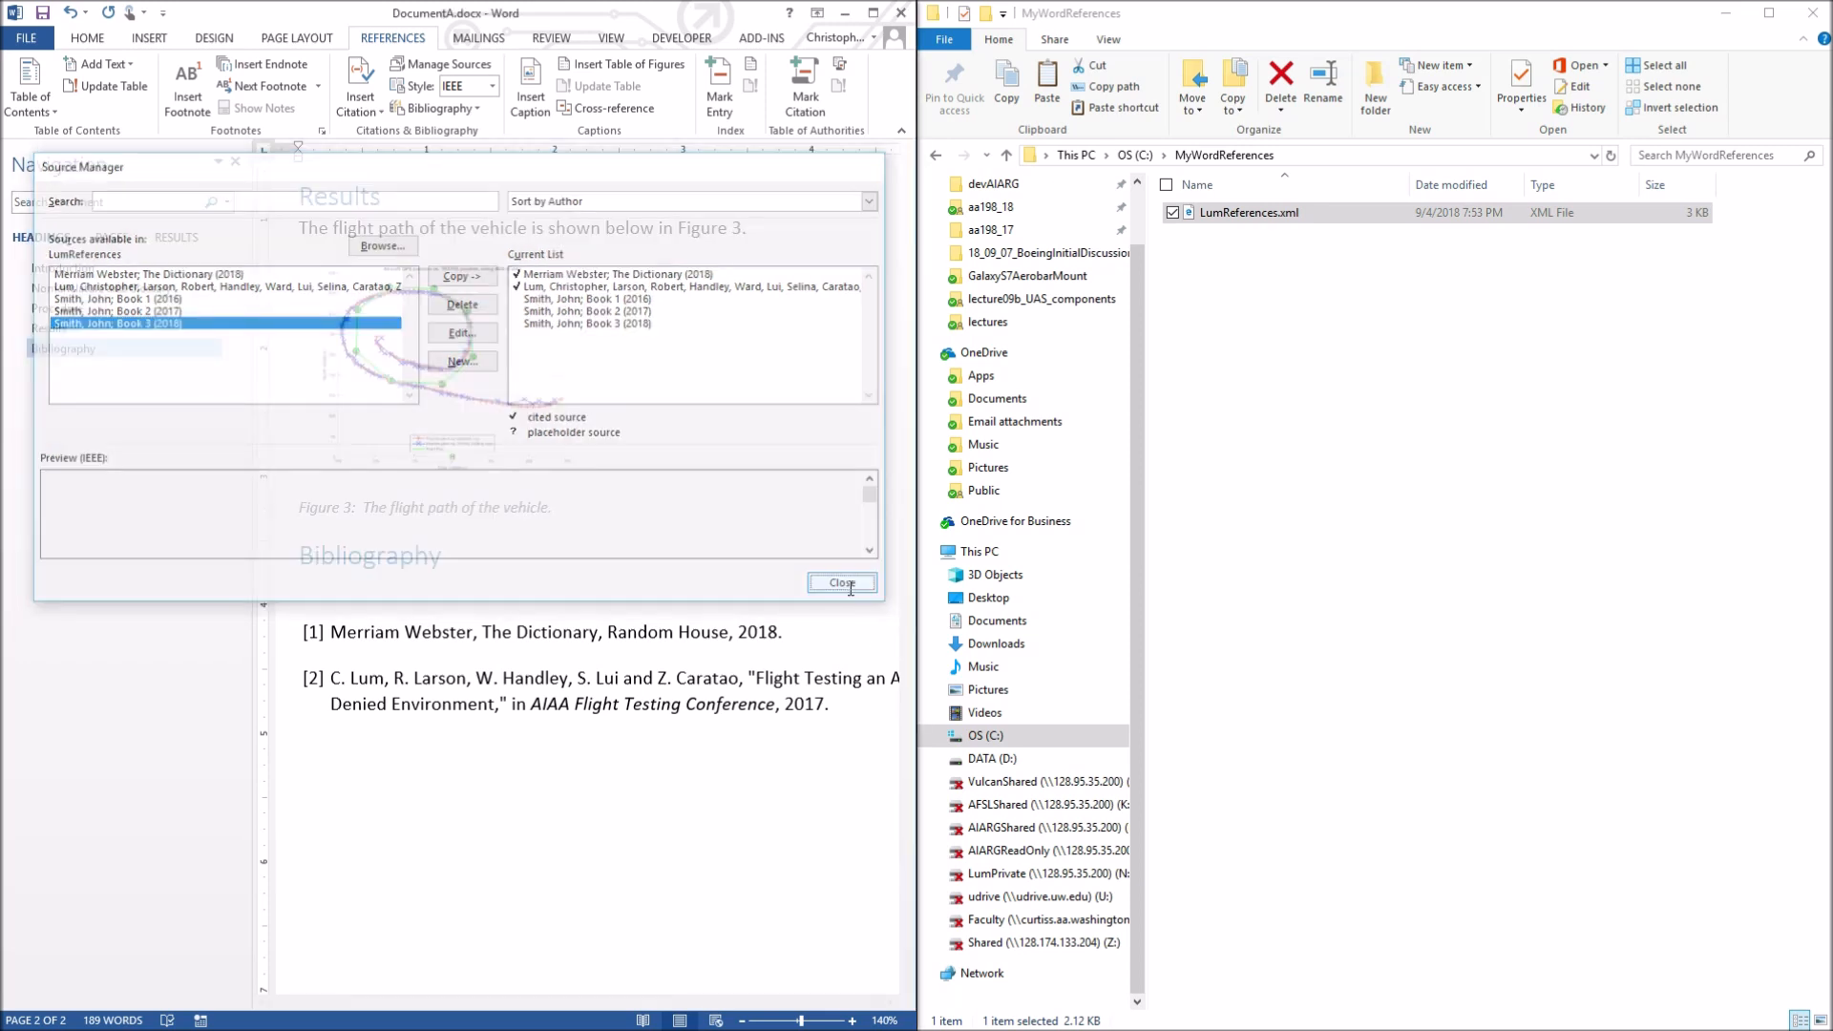
# View LumReferences.xml in Microsoft Edge to check its entries for the new book sources, and close the browser
pyautogui.click(1266, 286)
pyautogui.click(1242, 216)
pyautogui.rightClick(1244, 219)
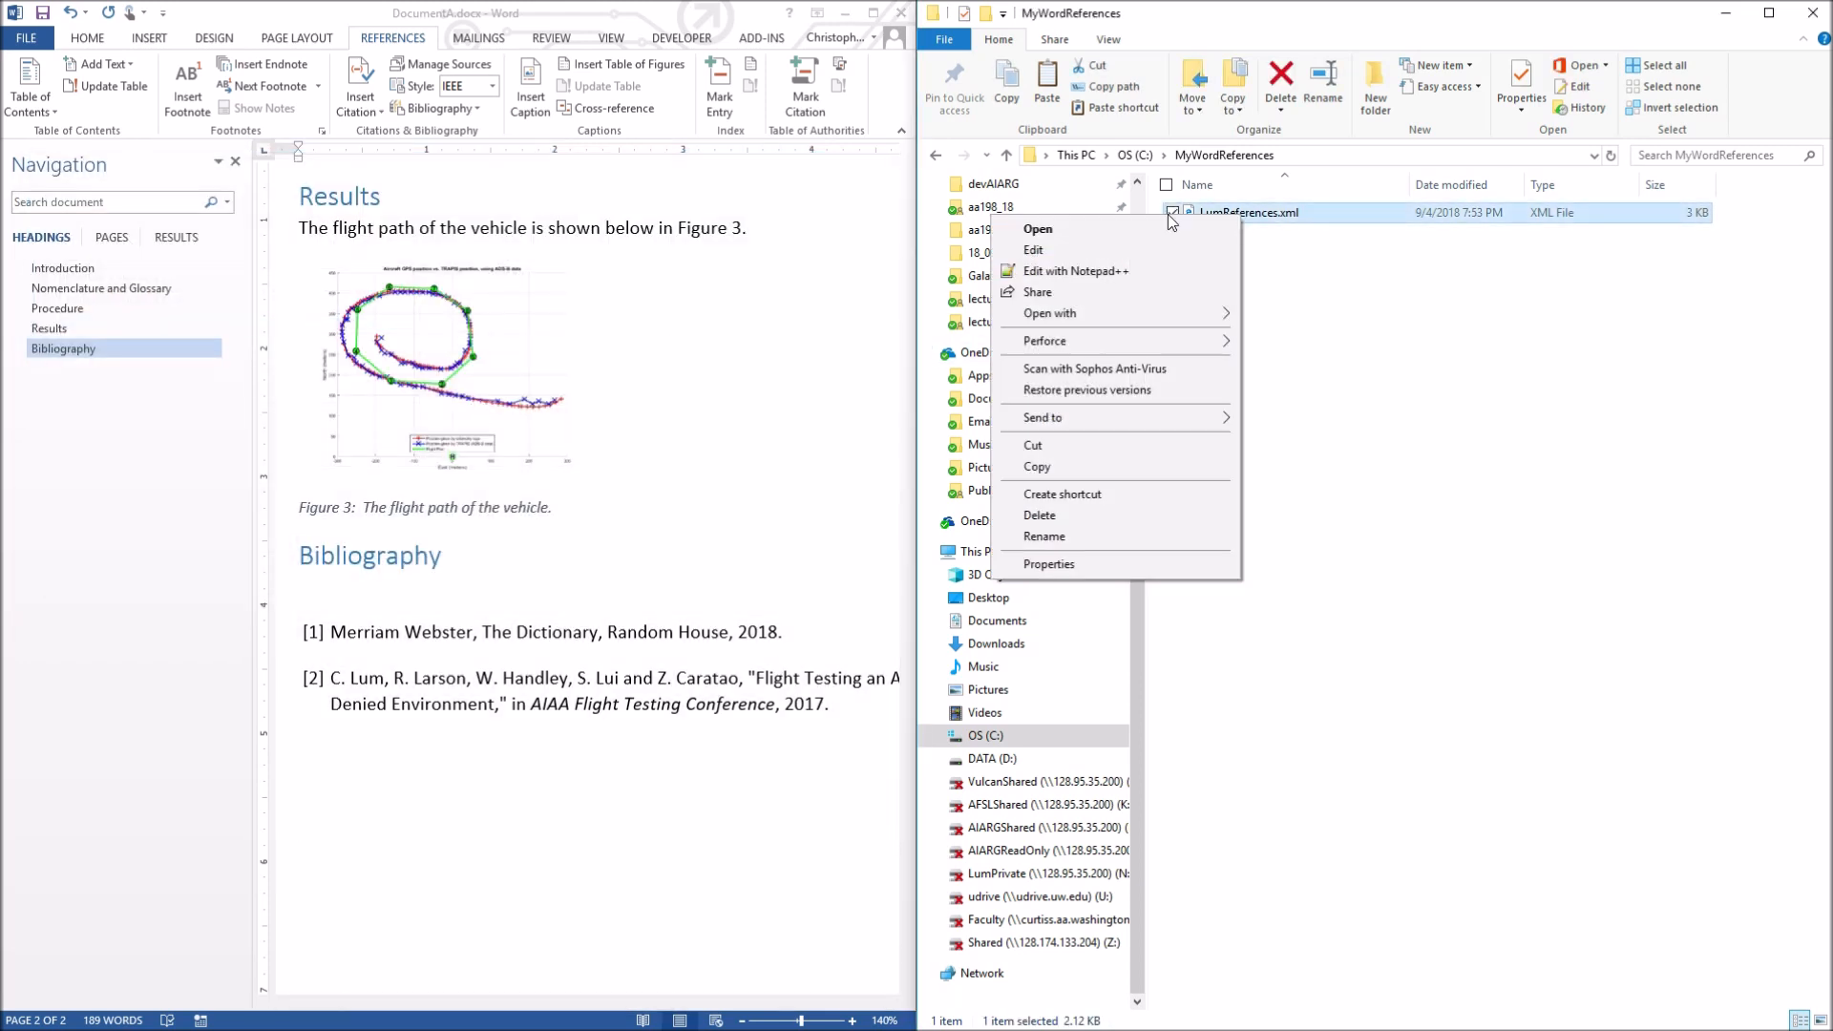
pyautogui.moveTo(1089, 313)
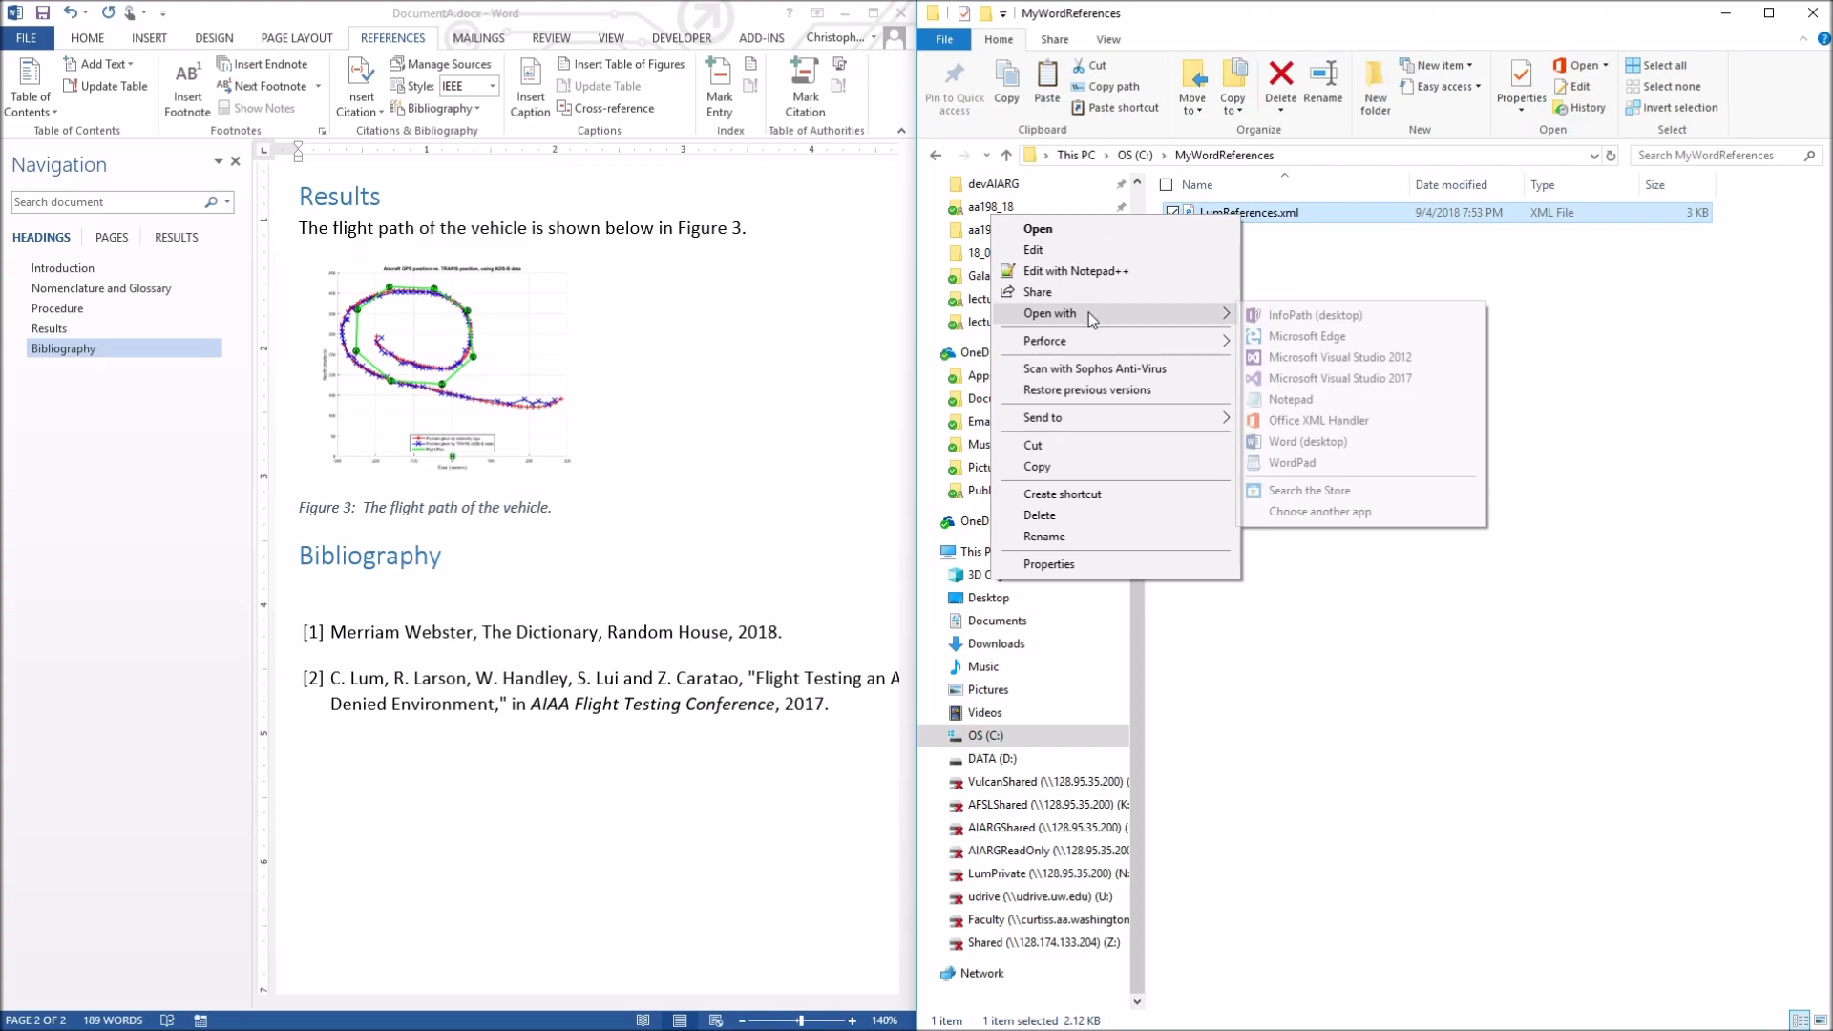
pyautogui.click(1289, 337)
pyautogui.scroll(-9, 489, 495)
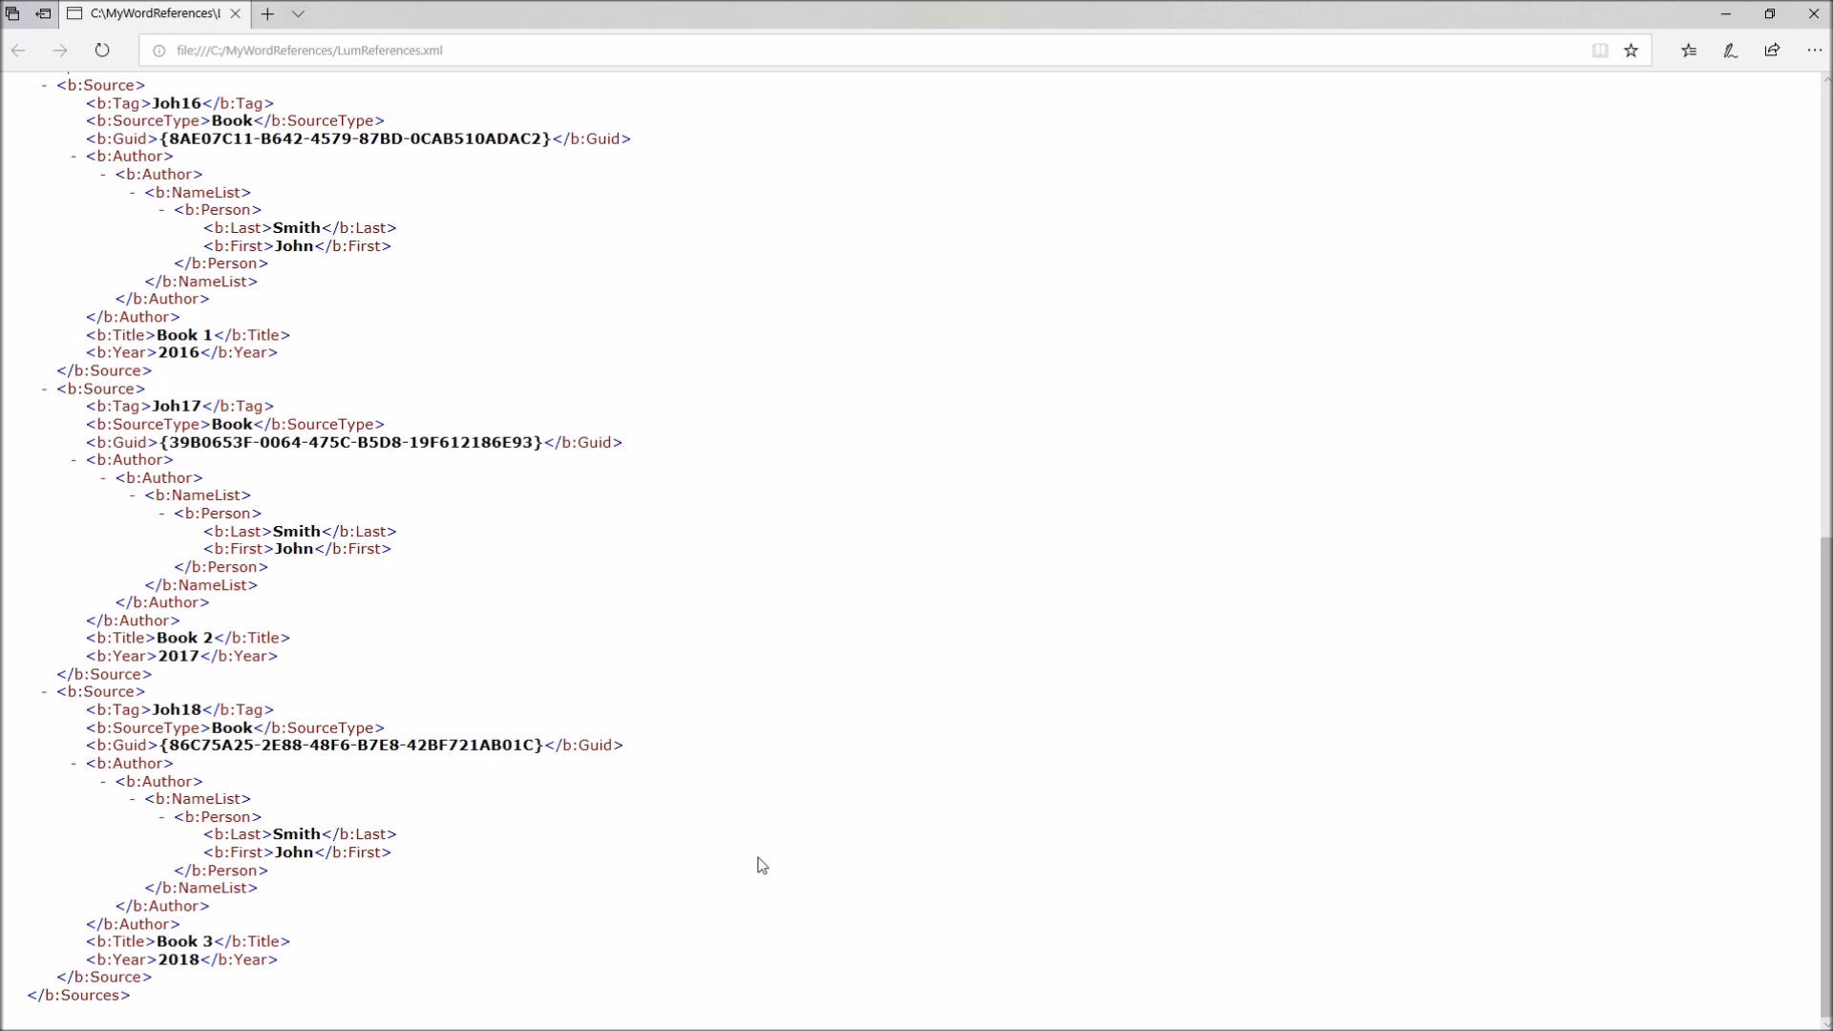
pyautogui.click(1814, 14)
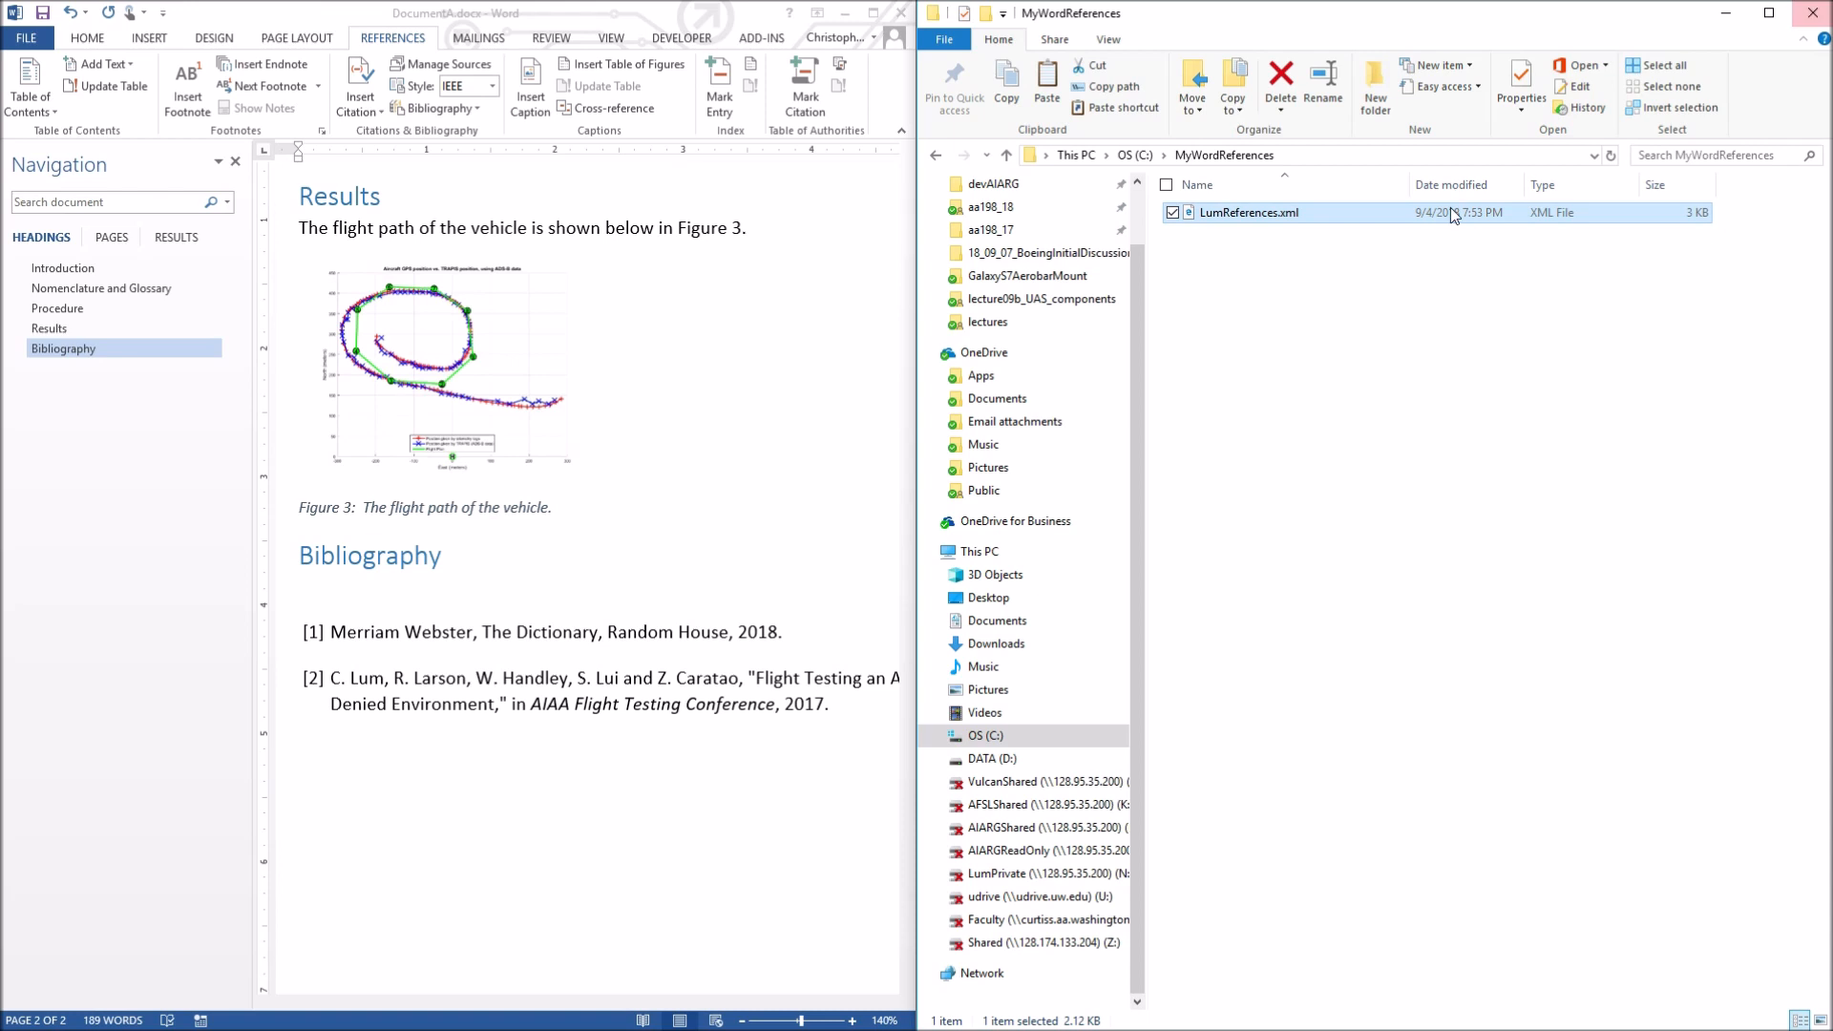
pyautogui.click(1257, 214)
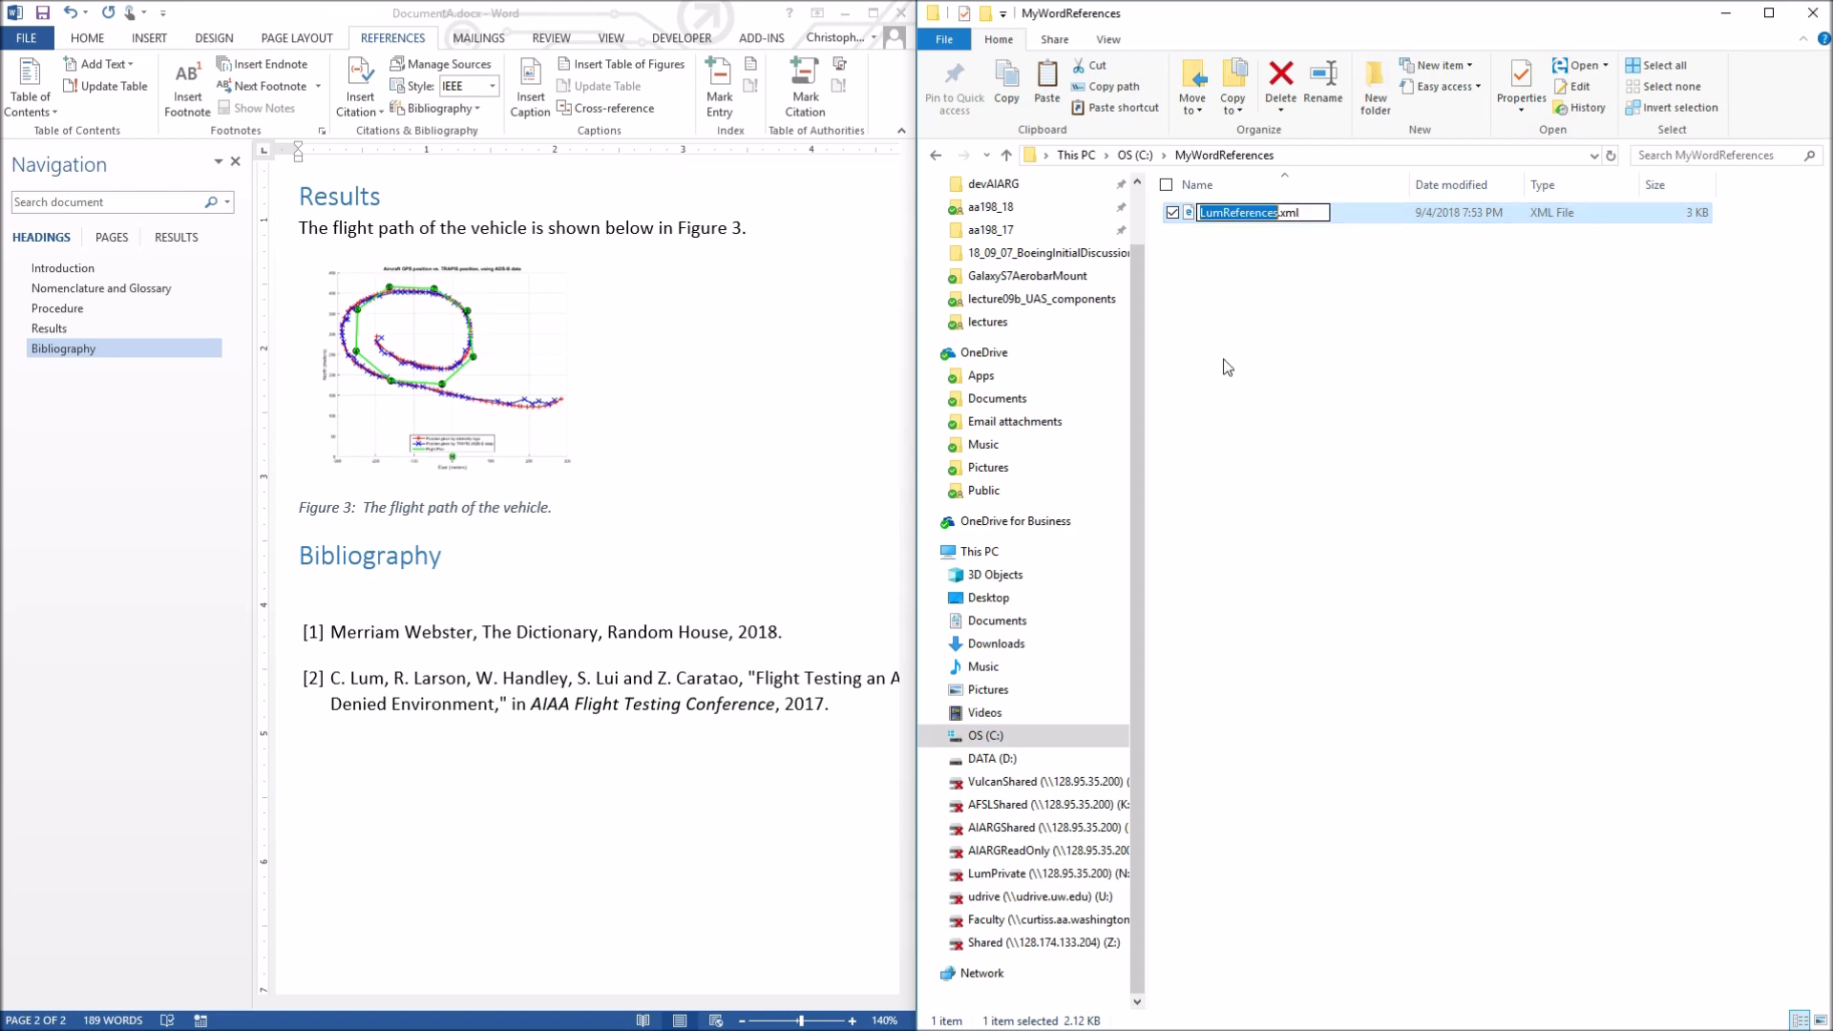
pyautogui.click(1241, 366)
pyautogui.click(1255, 220)
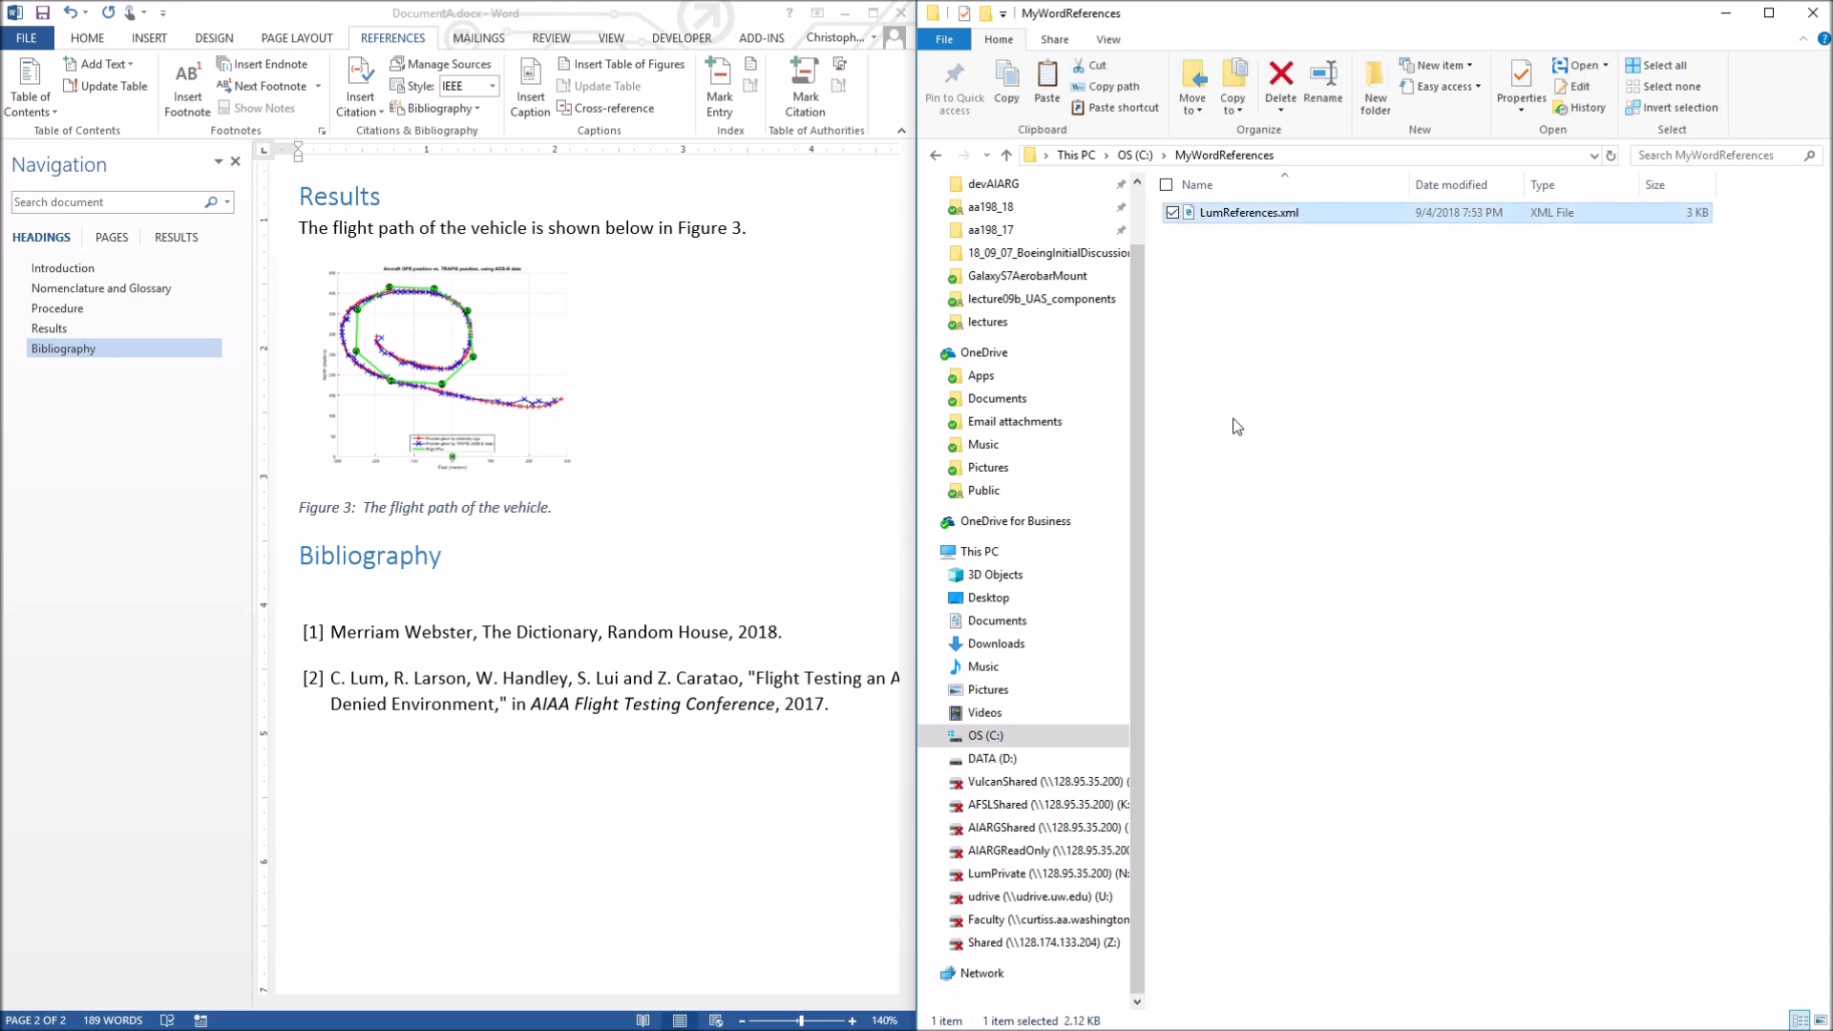
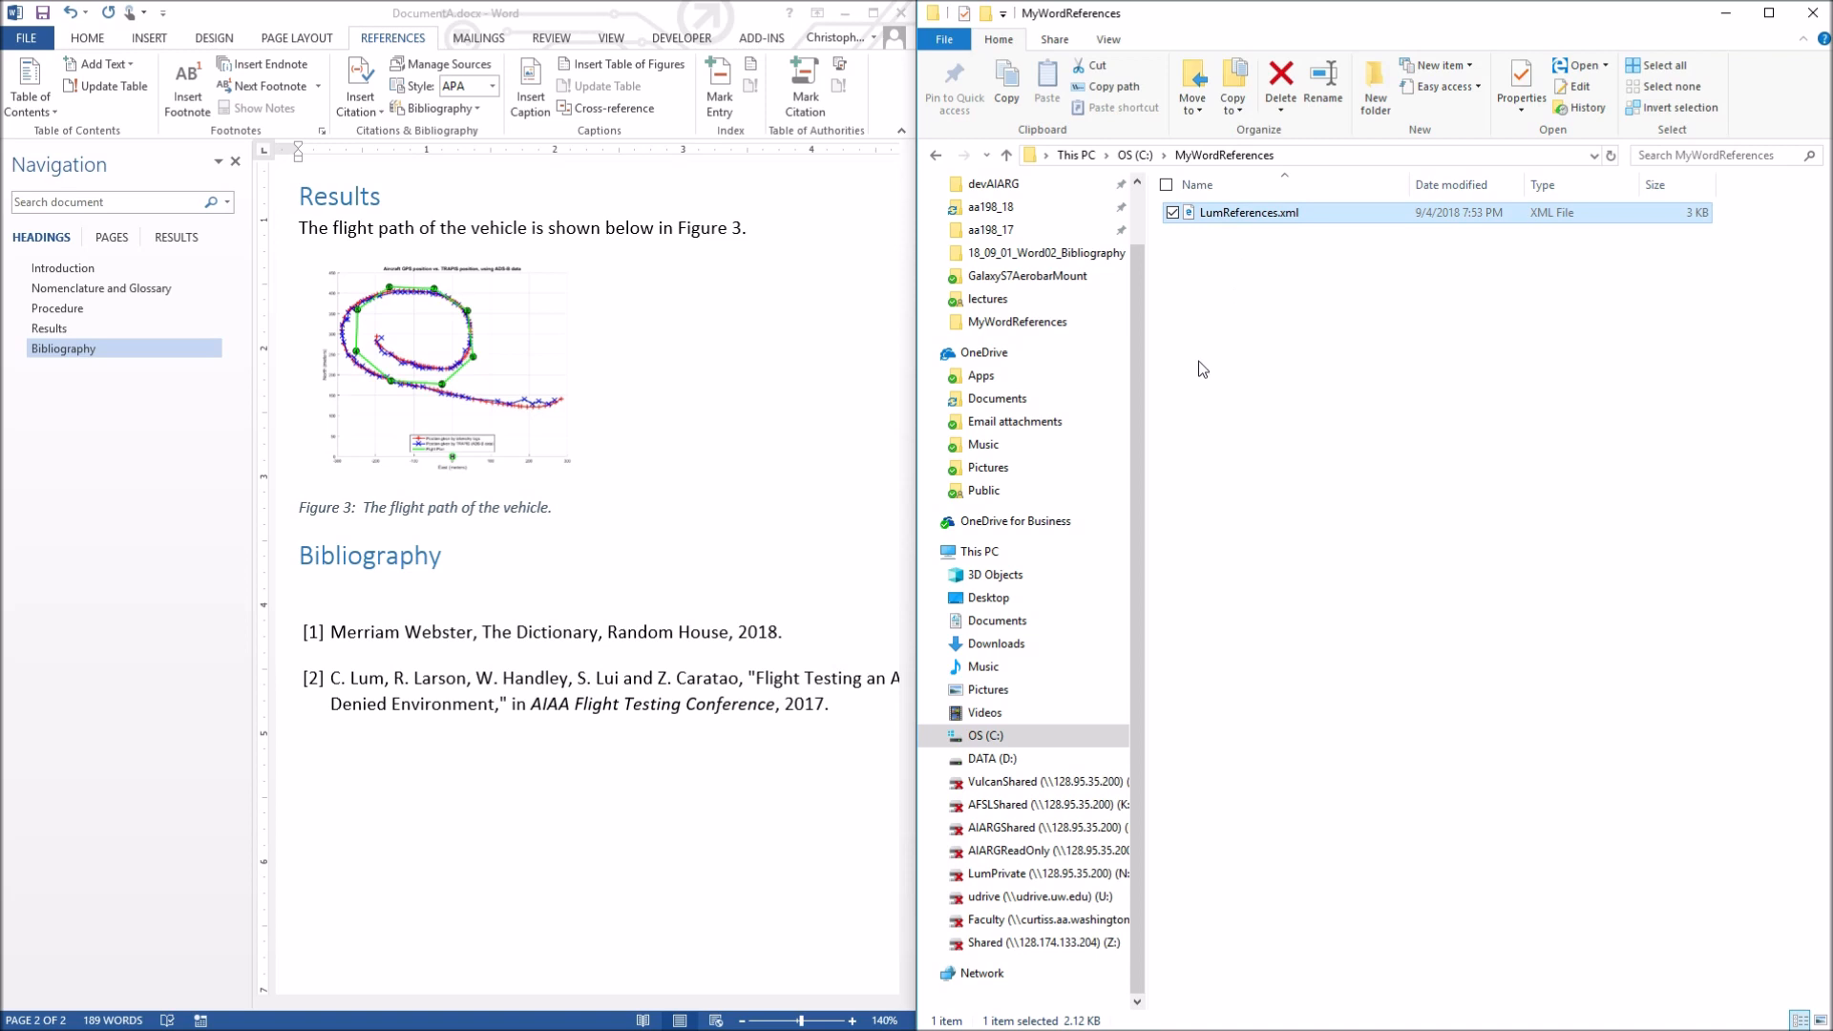
# Close DocumentA.docx and the Google Scholar browser window
pyautogui.click(422, 772)
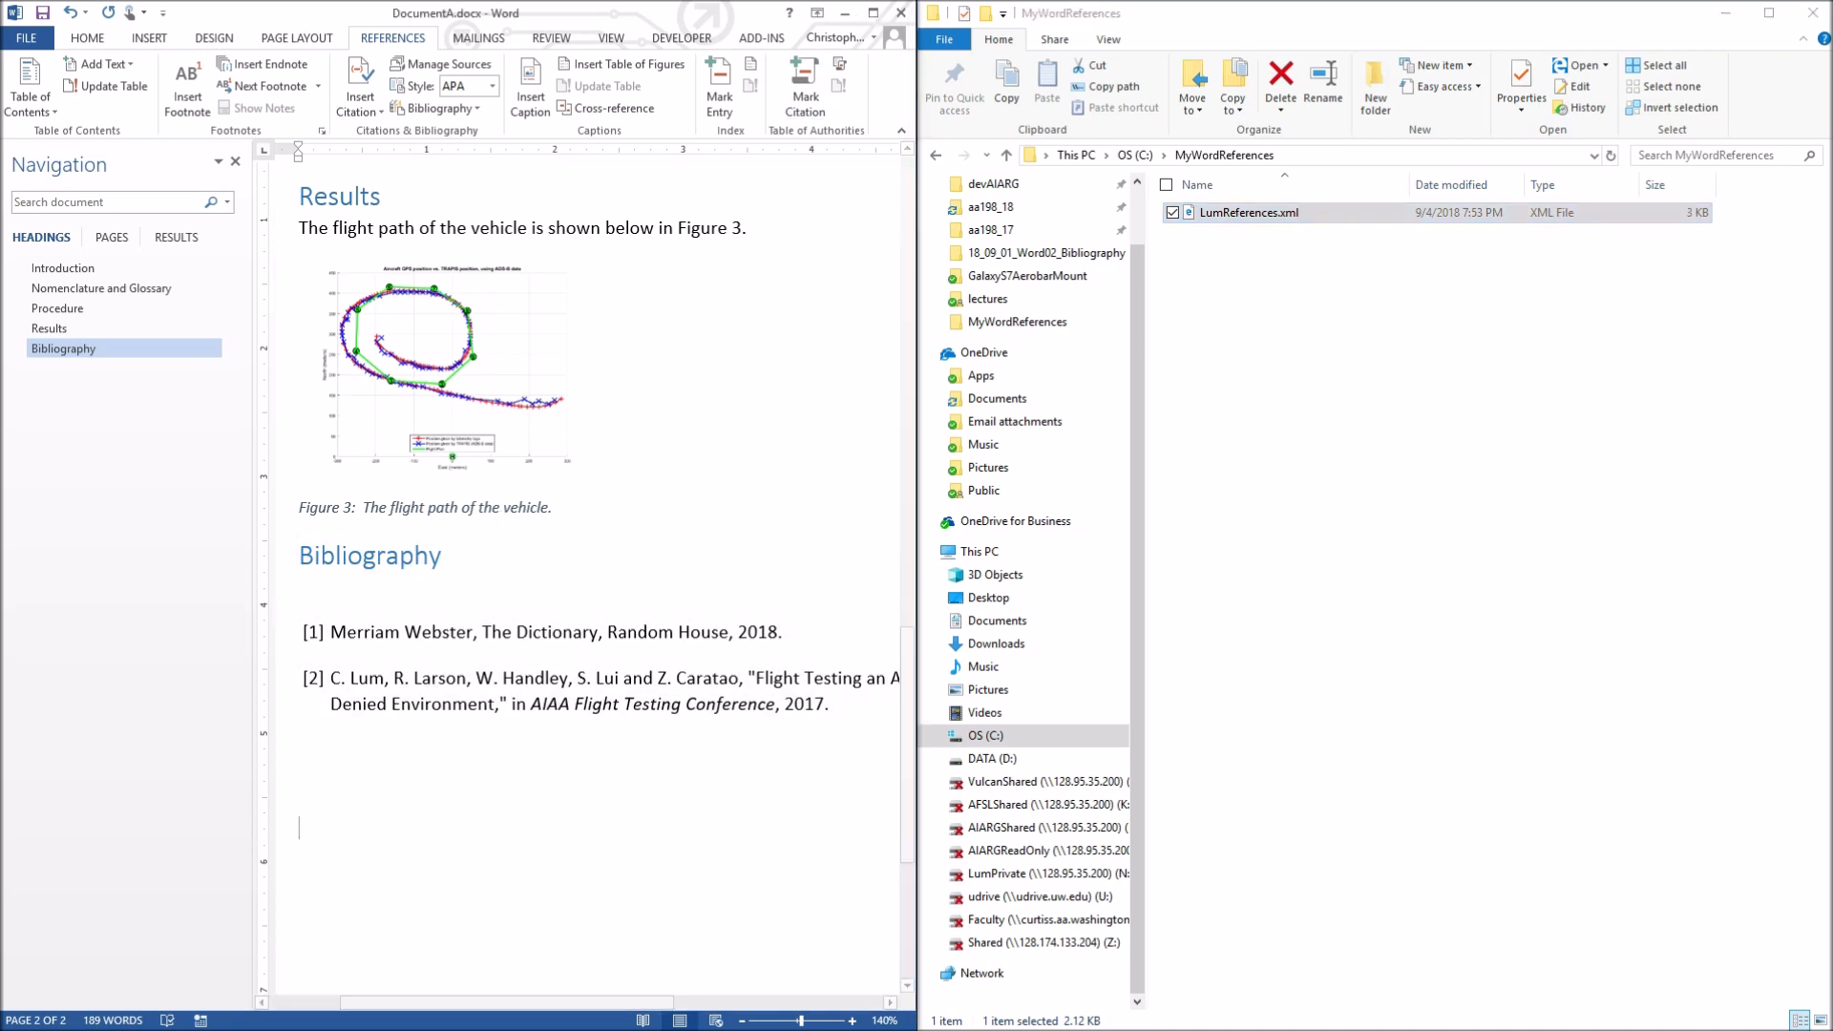
pyautogui.click(902, 13)
pyautogui.click(836, 561)
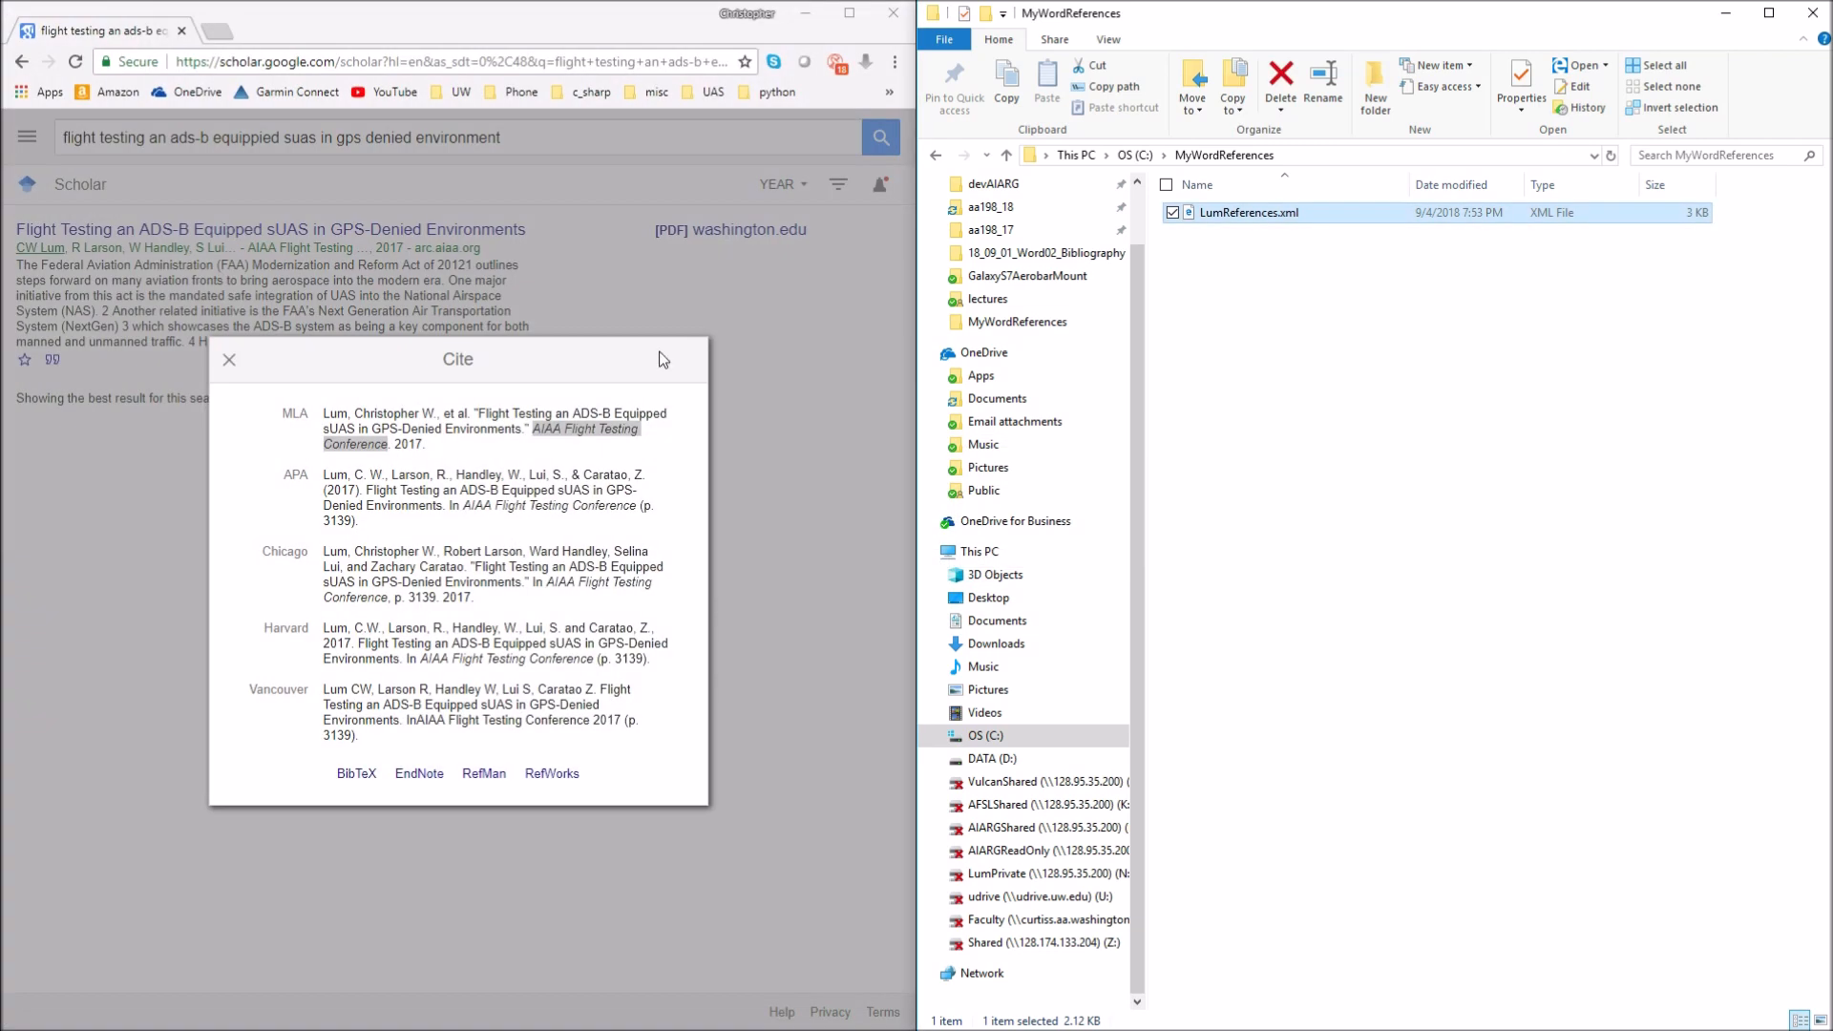
pyautogui.click(894, 14)
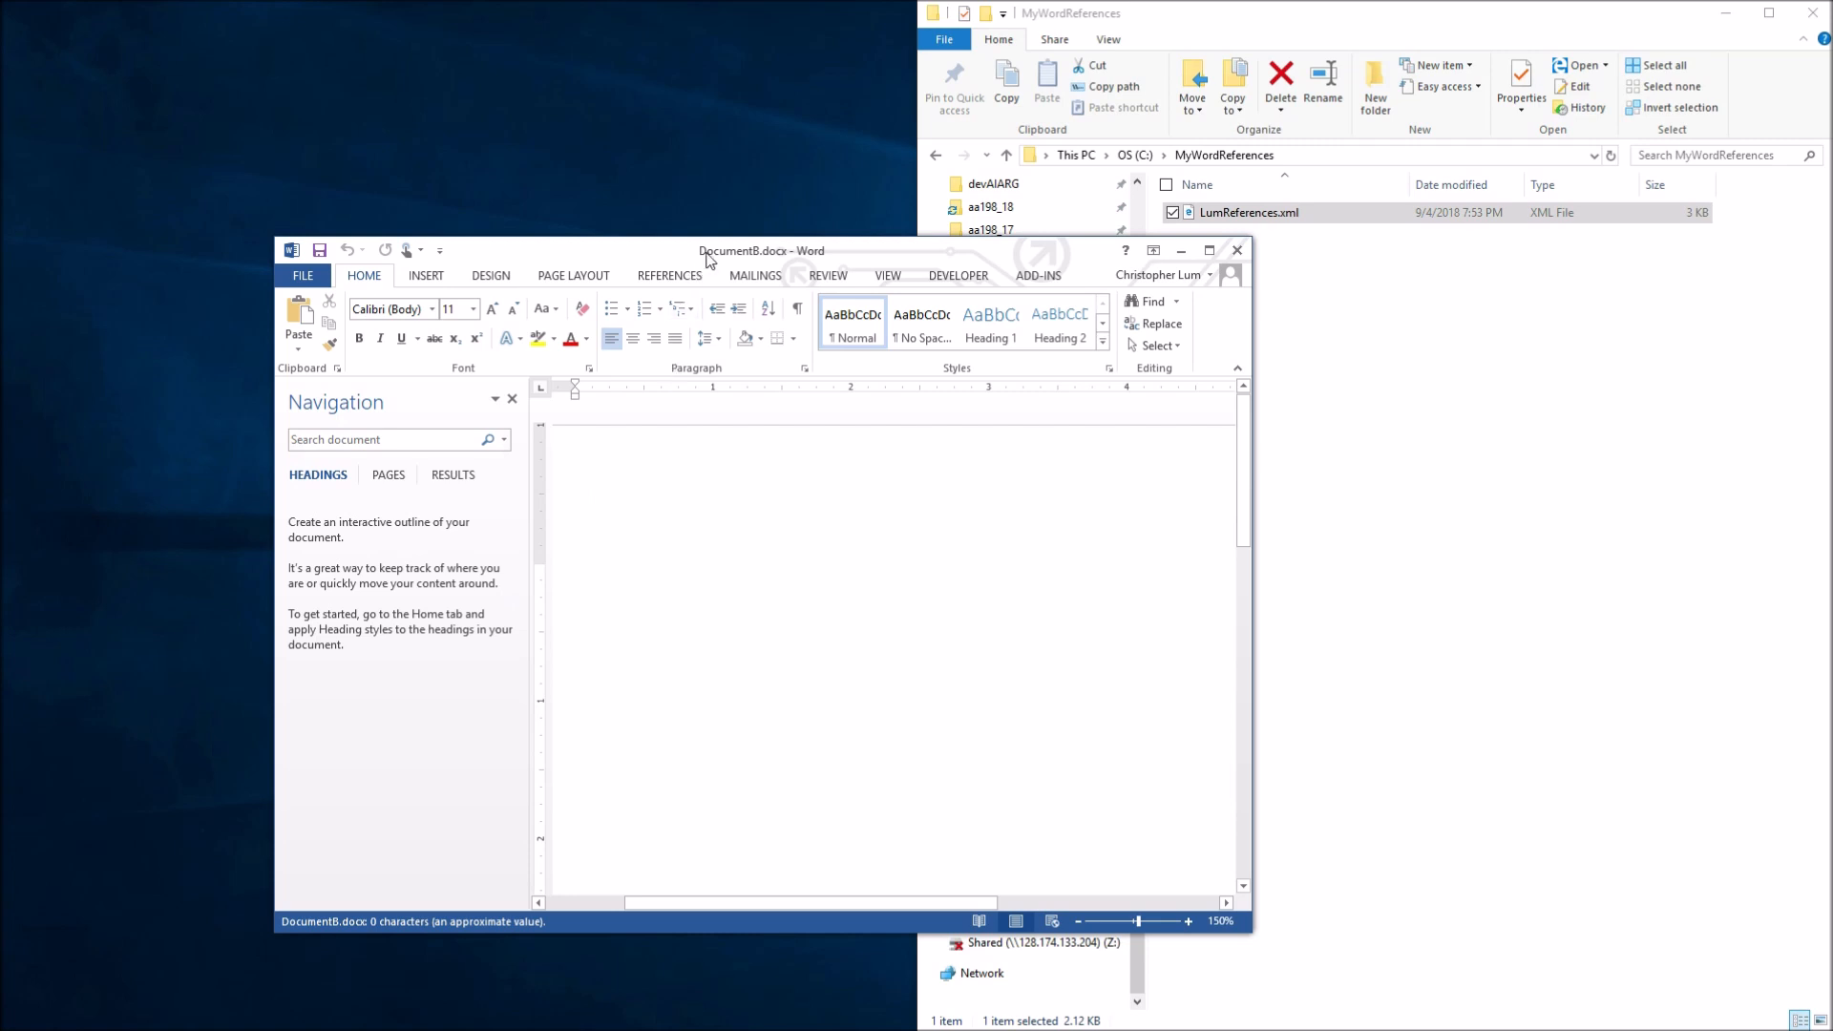
# Arrange the DocumentB.docx window side by side with the MyWordReferences folder window
pyautogui.moveTo(698, 255); pyautogui.dragTo(503, 100)
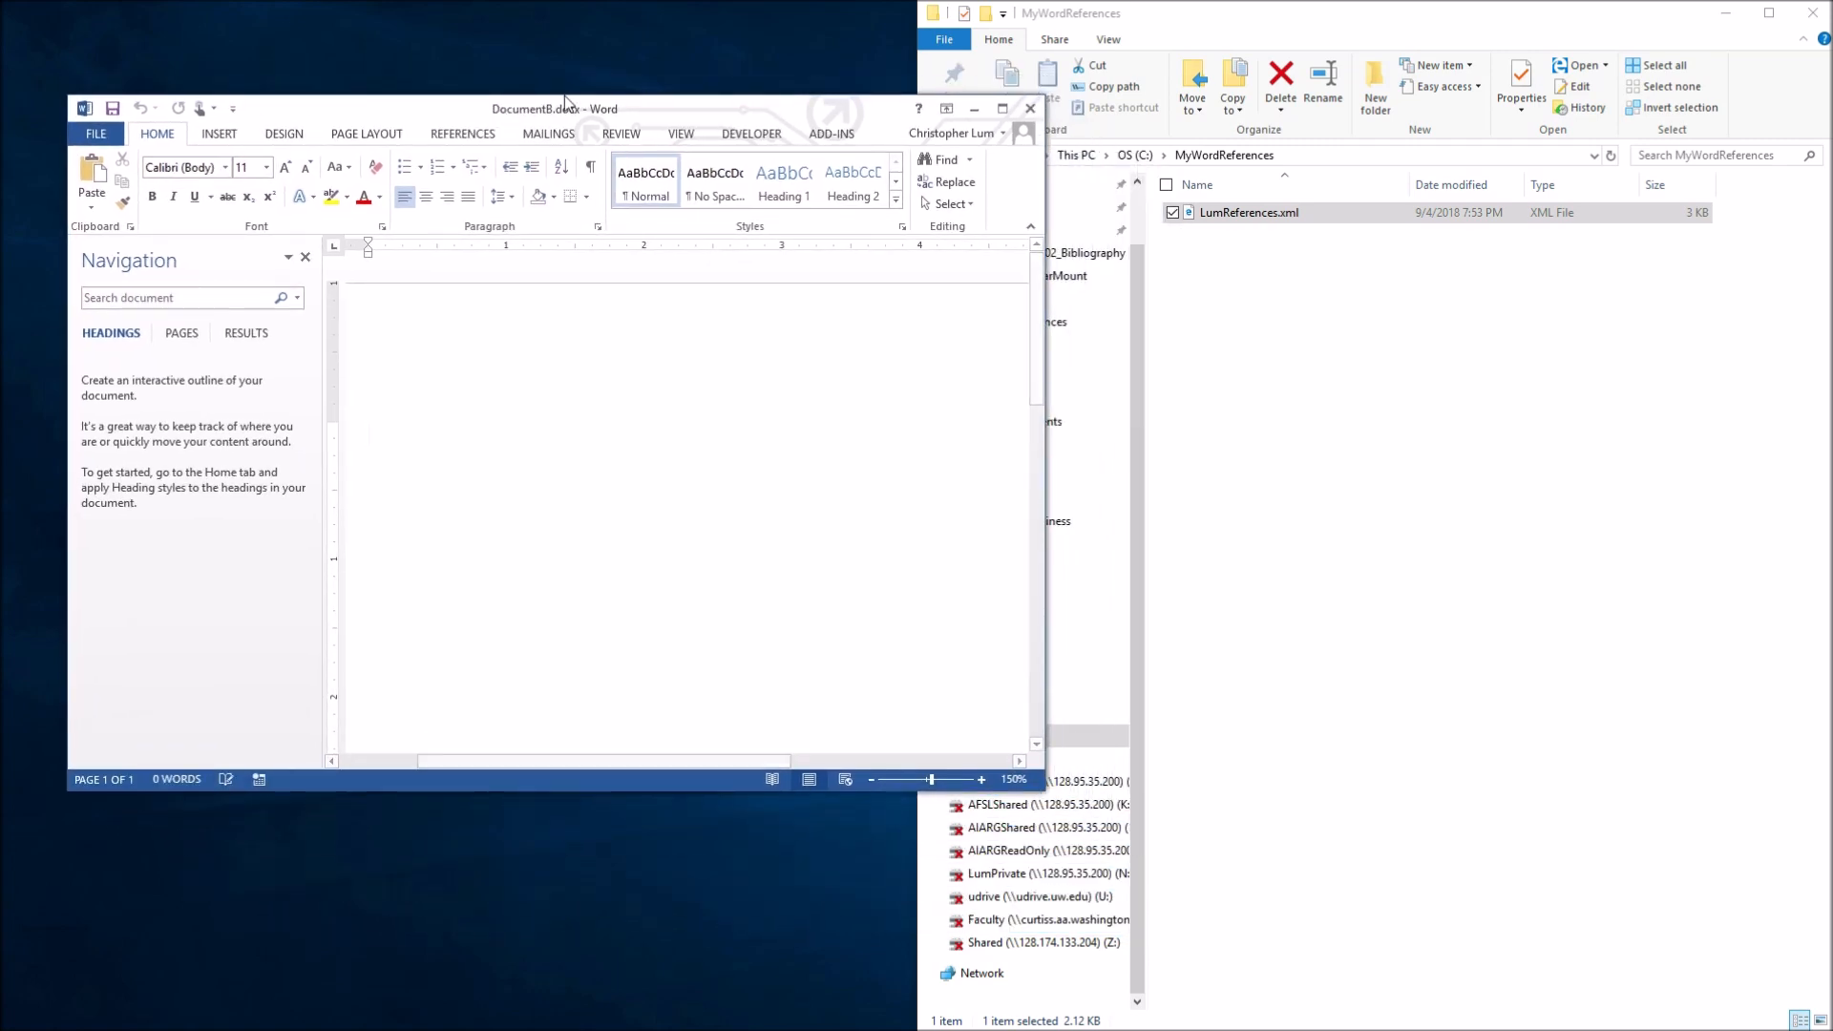
pyautogui.press('super+Left')
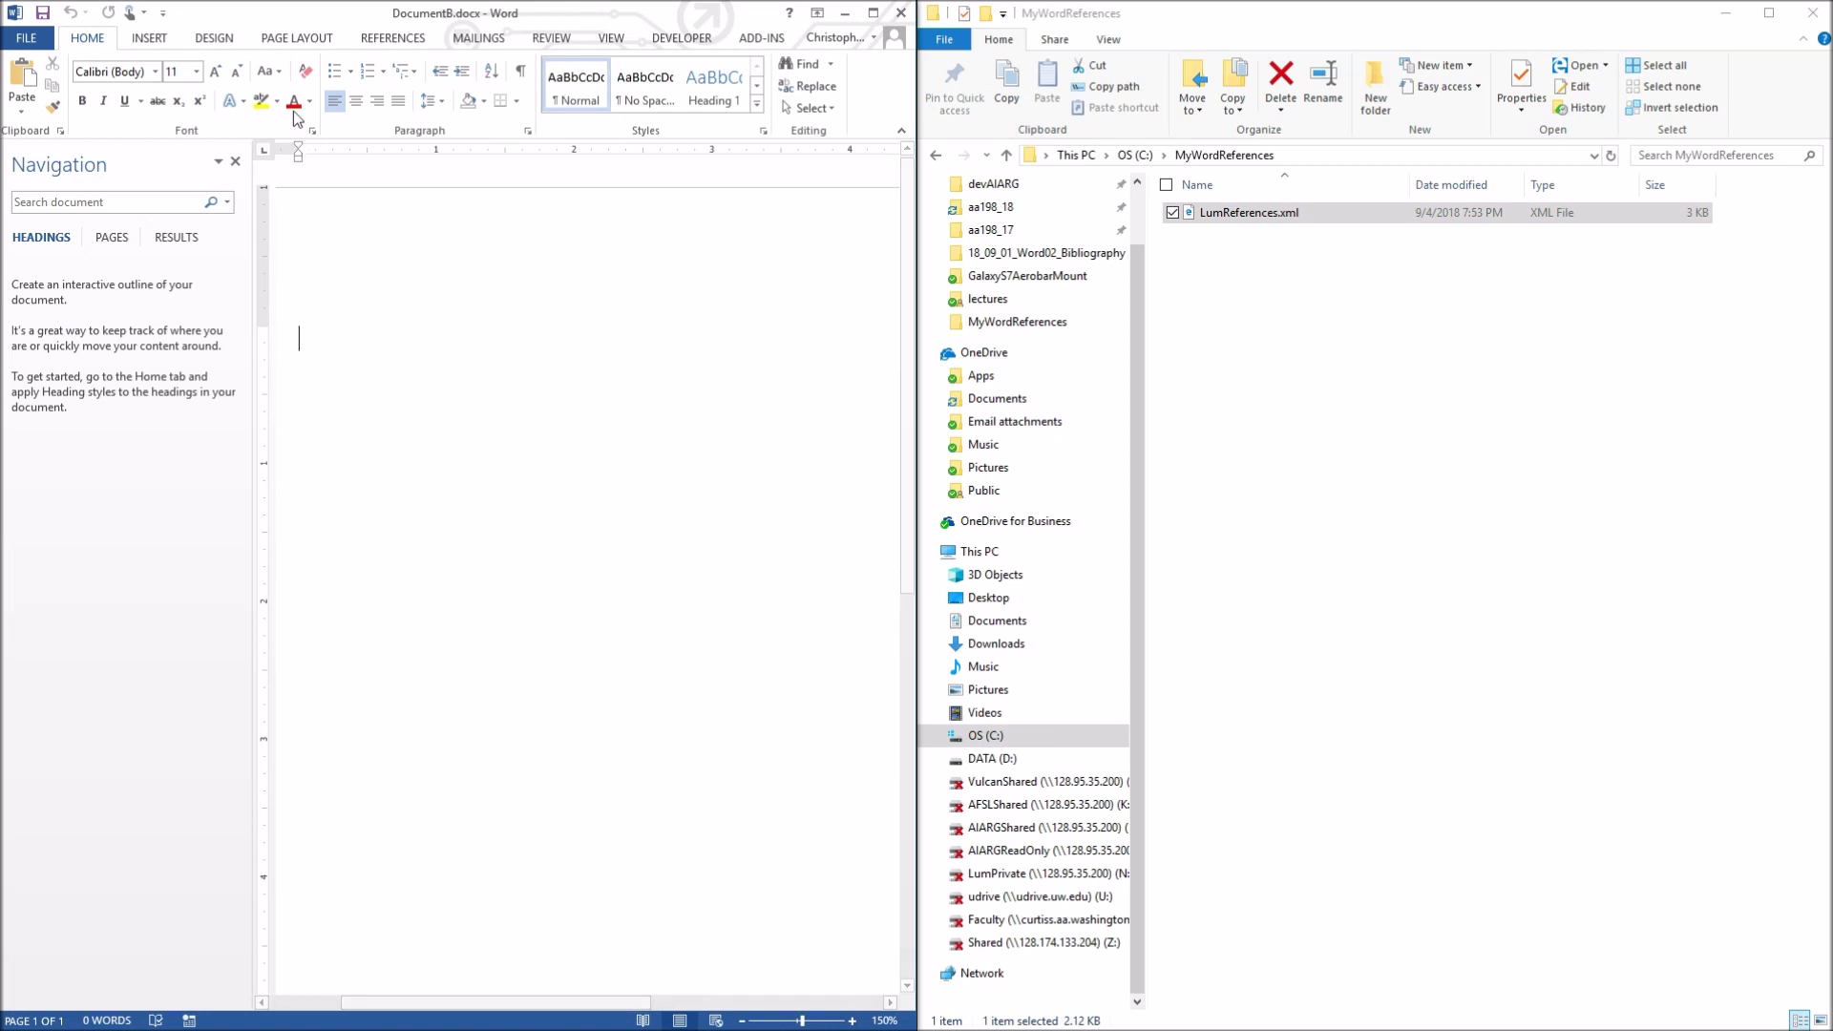
# Open the Source Manager for DocumentB.docx and review the sources in the default Master List
pyautogui.click(375, 42)
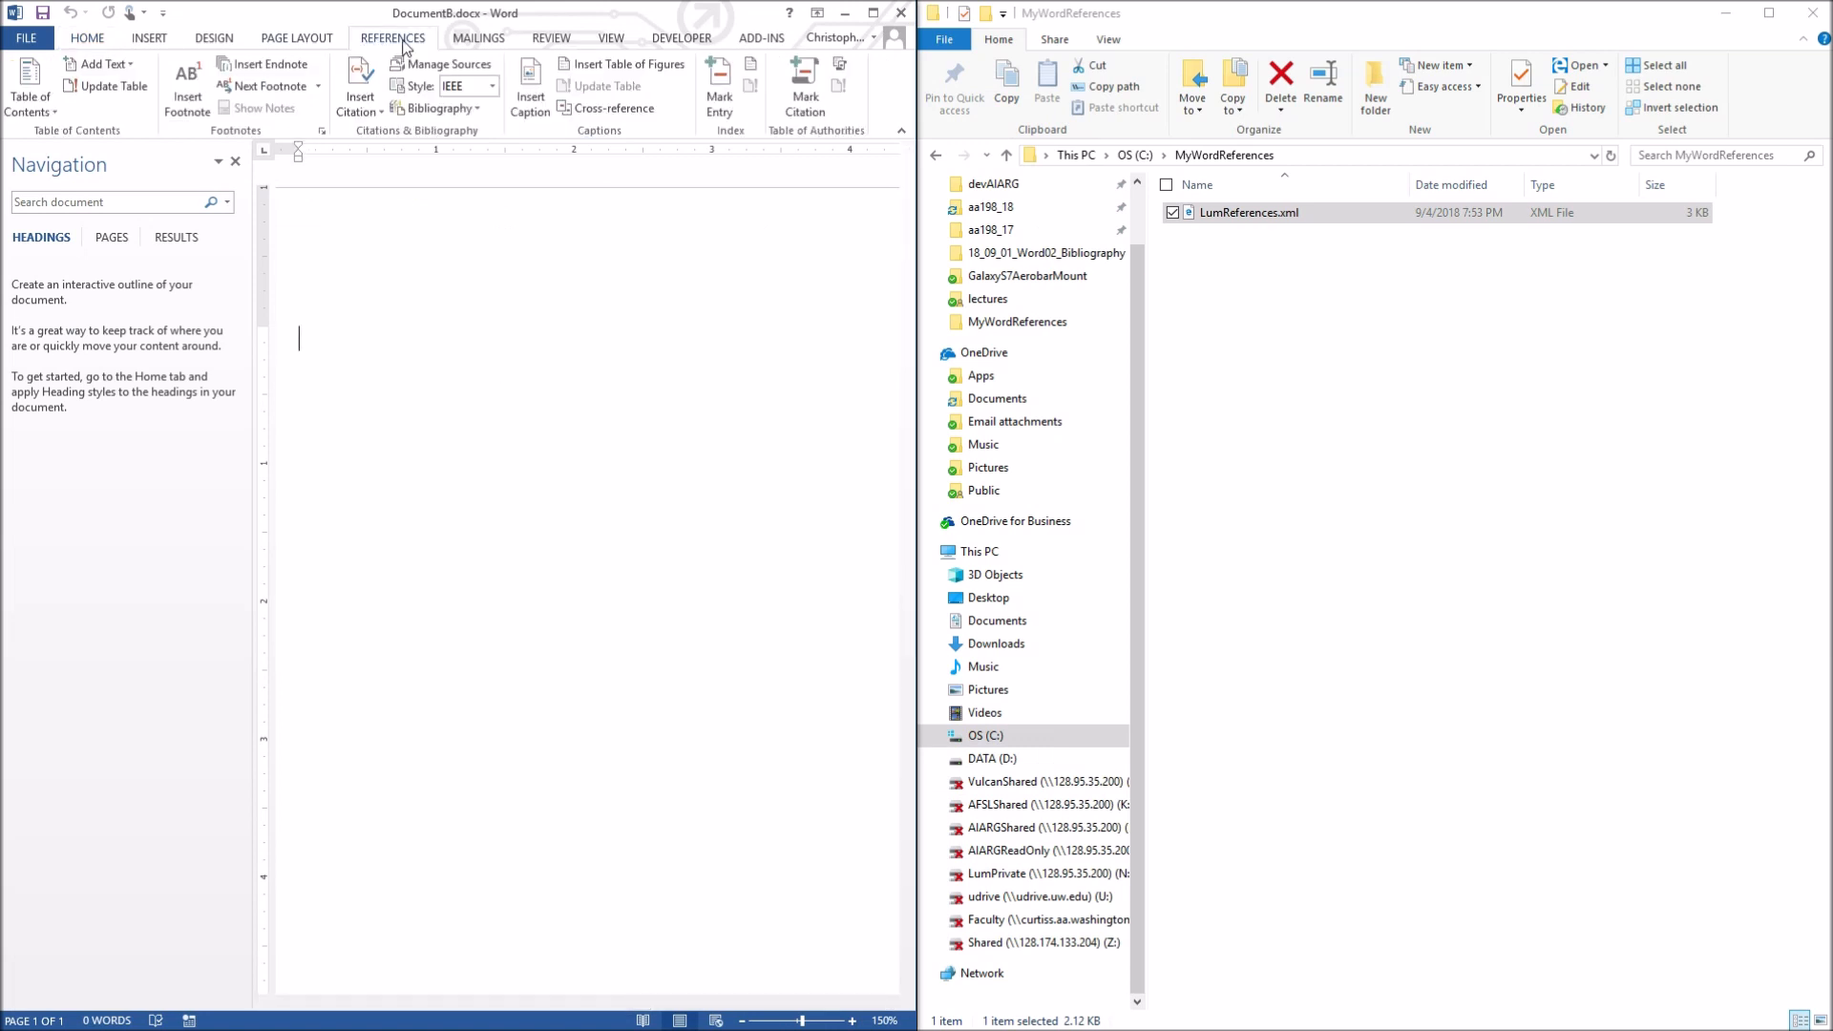
pyautogui.click(428, 69)
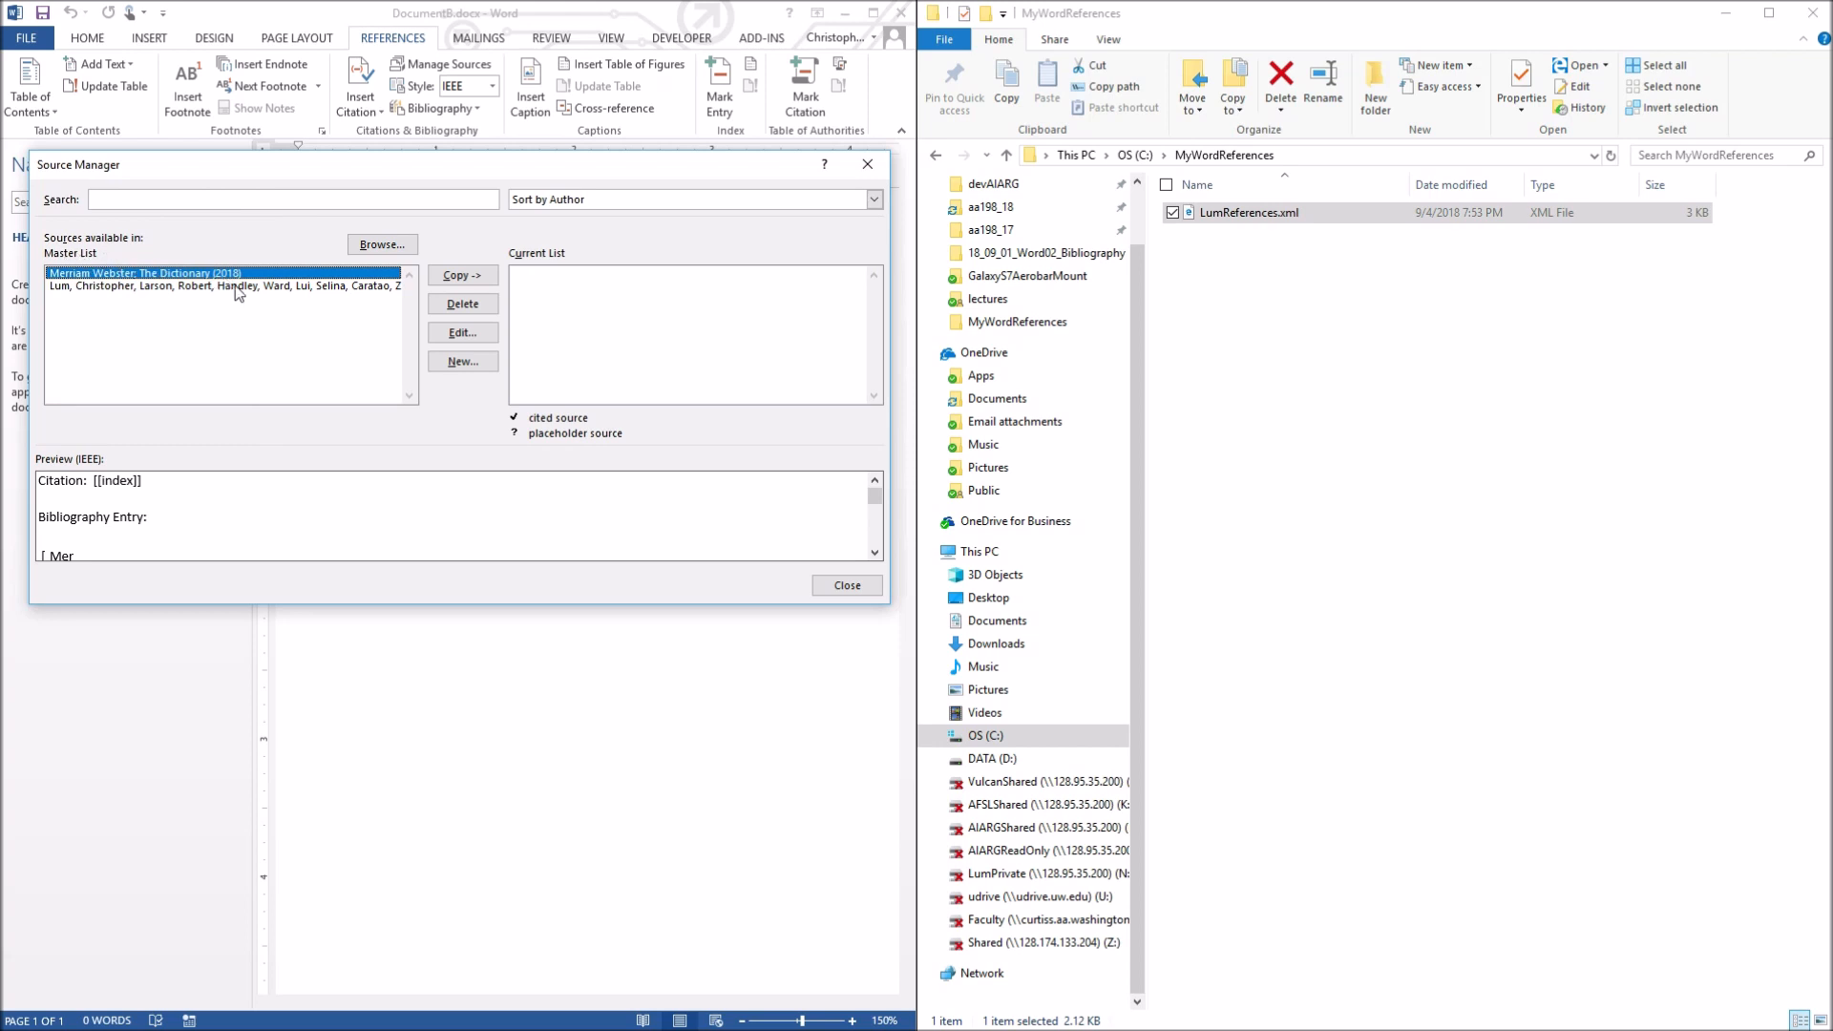
pyautogui.click(91, 287)
pyautogui.click(93, 274)
pyautogui.click(91, 286)
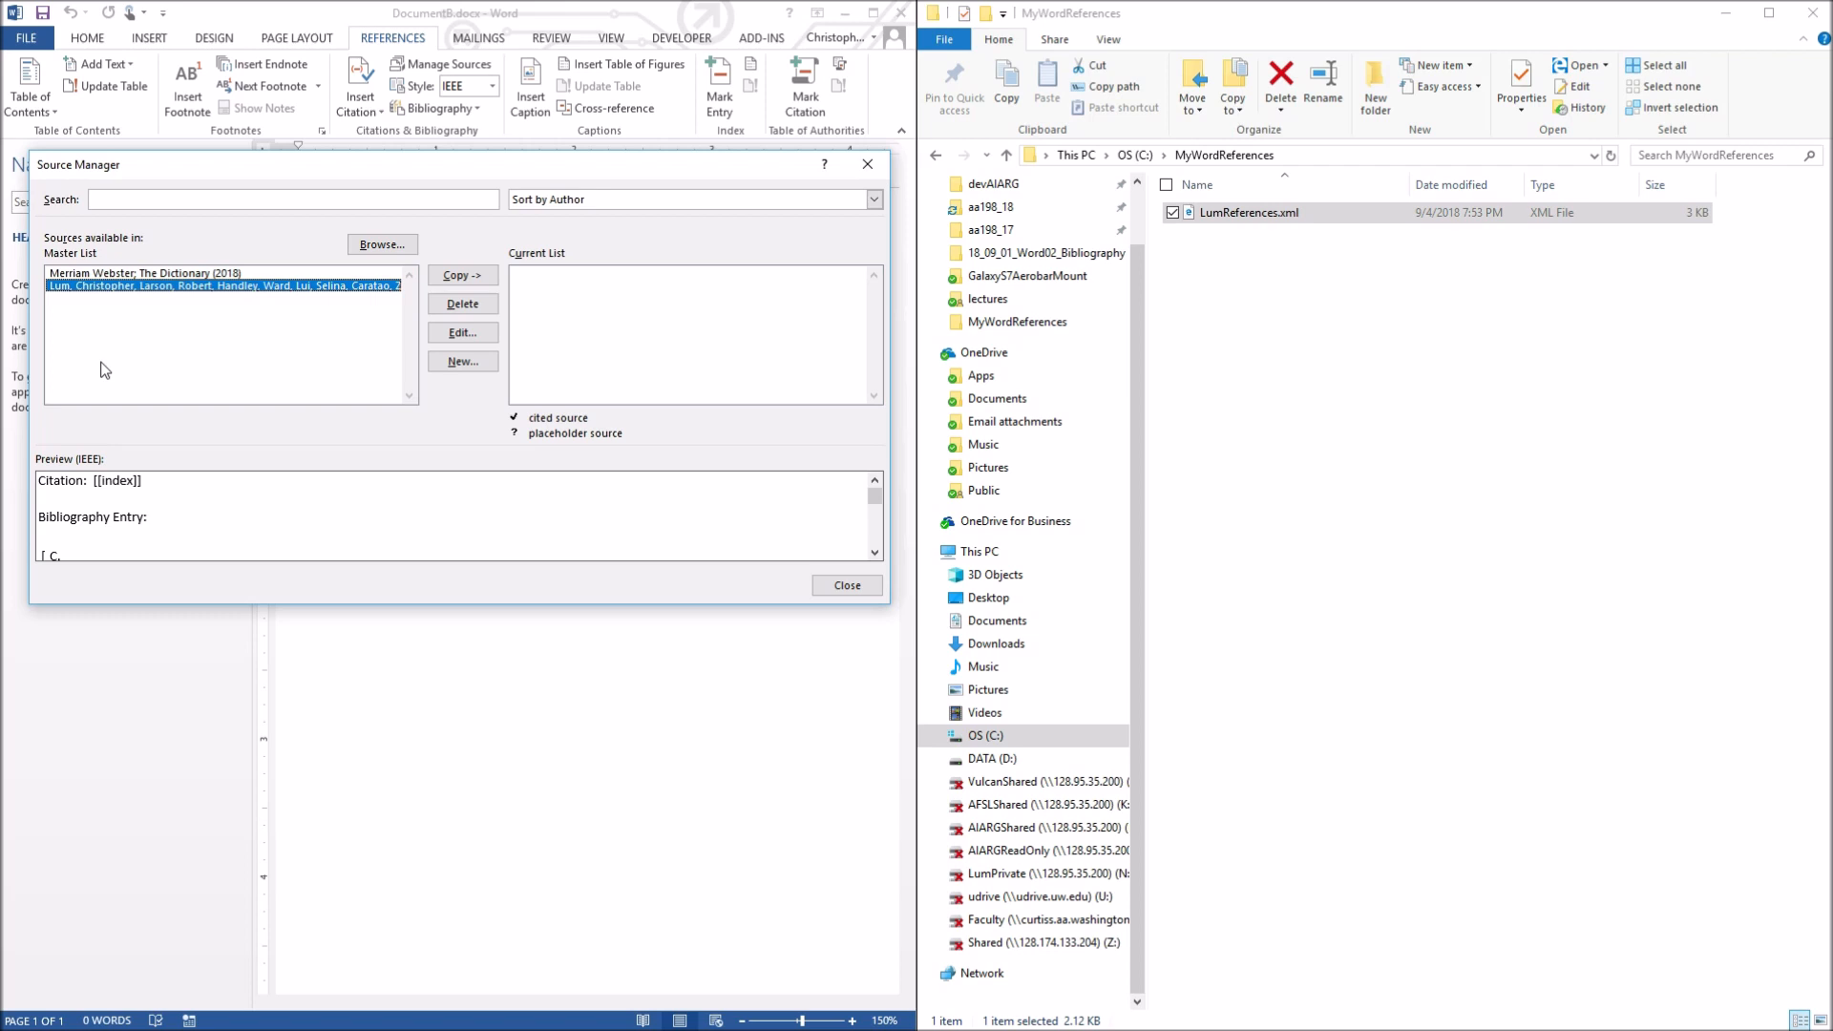
# Load LumReferences.xml from the C: drive's MyWordReferences folder as the available source list in the Source Manager
pyautogui.click(1265, 214)
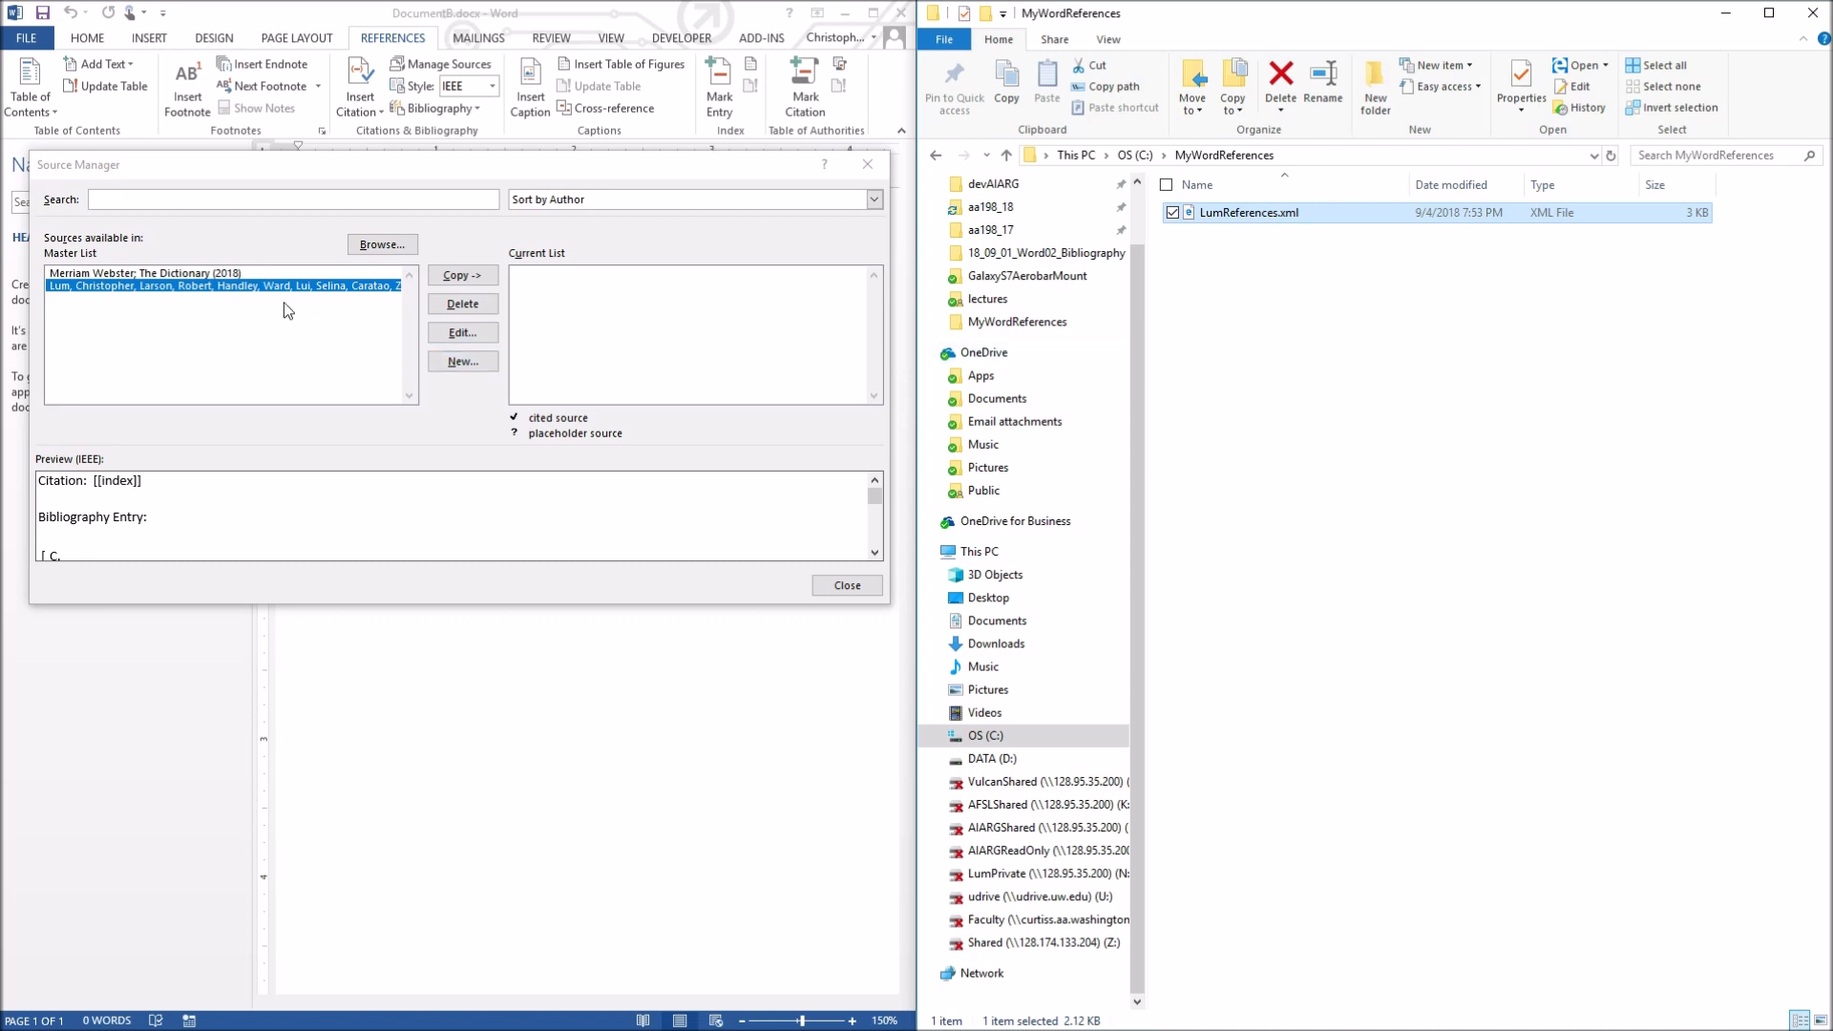
pyautogui.click(243, 322)
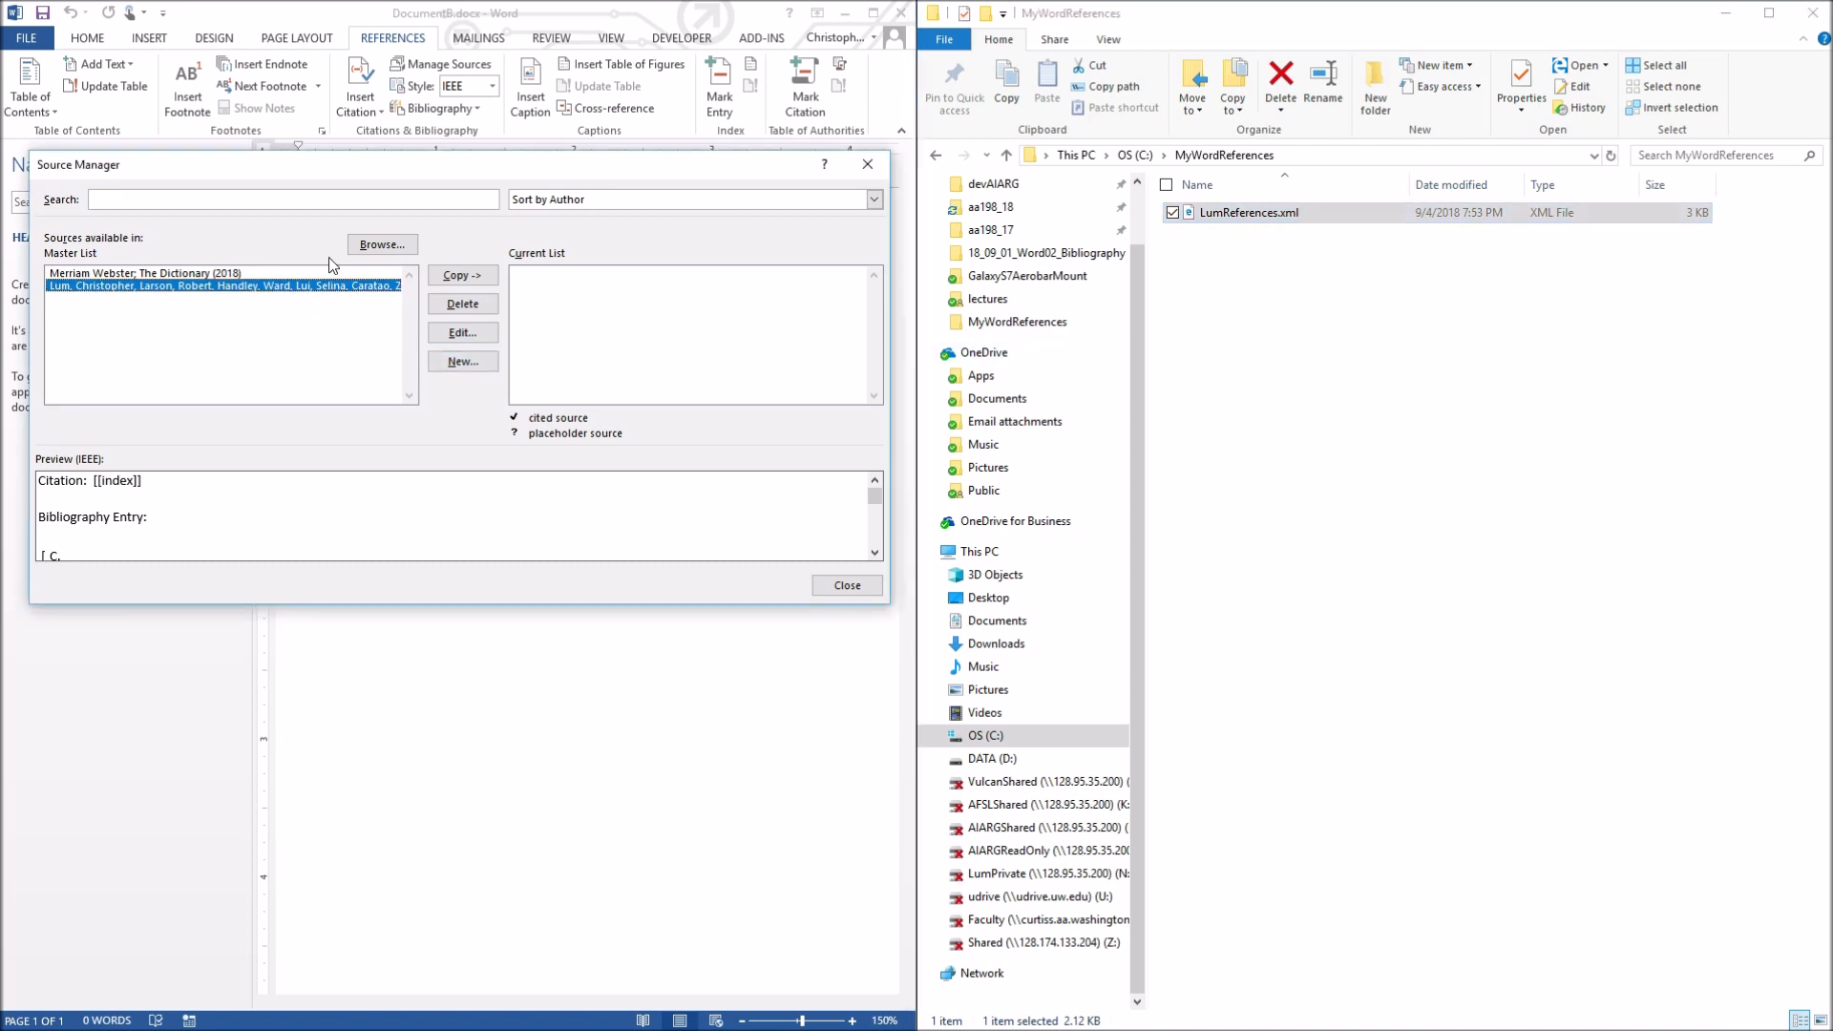
pyautogui.click(381, 245)
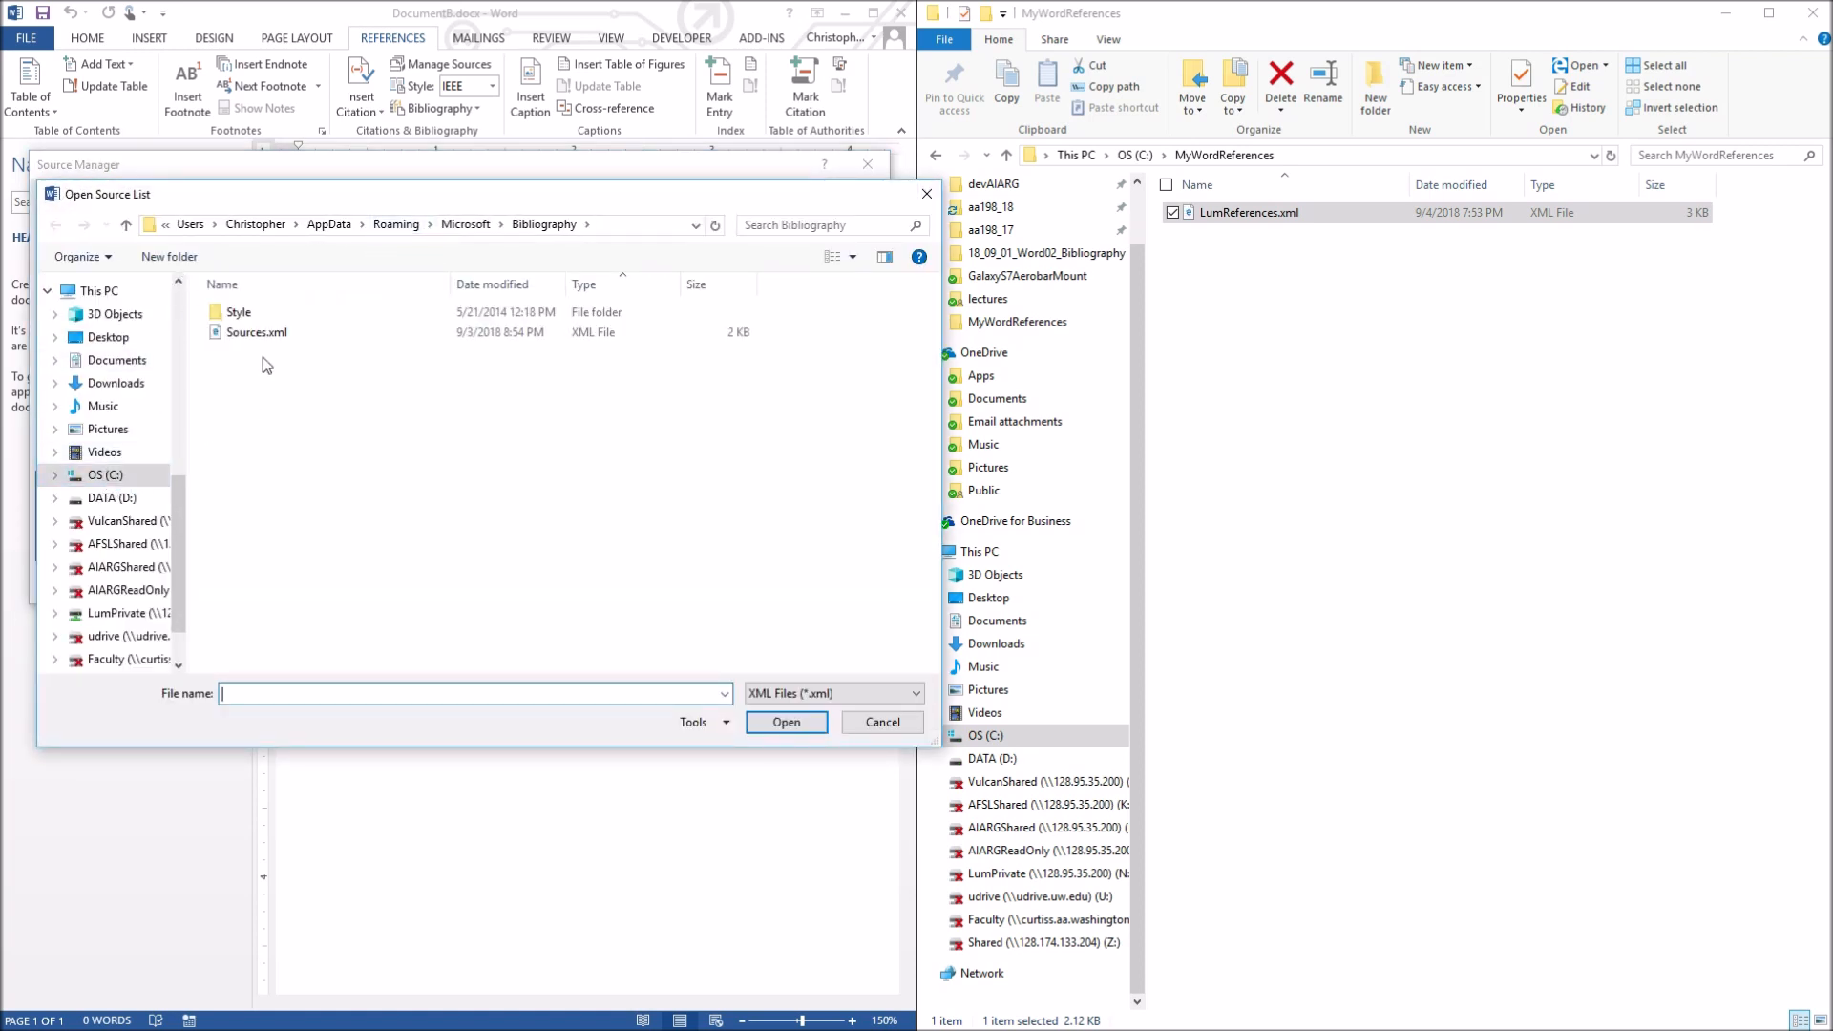
pyautogui.click(102, 482)
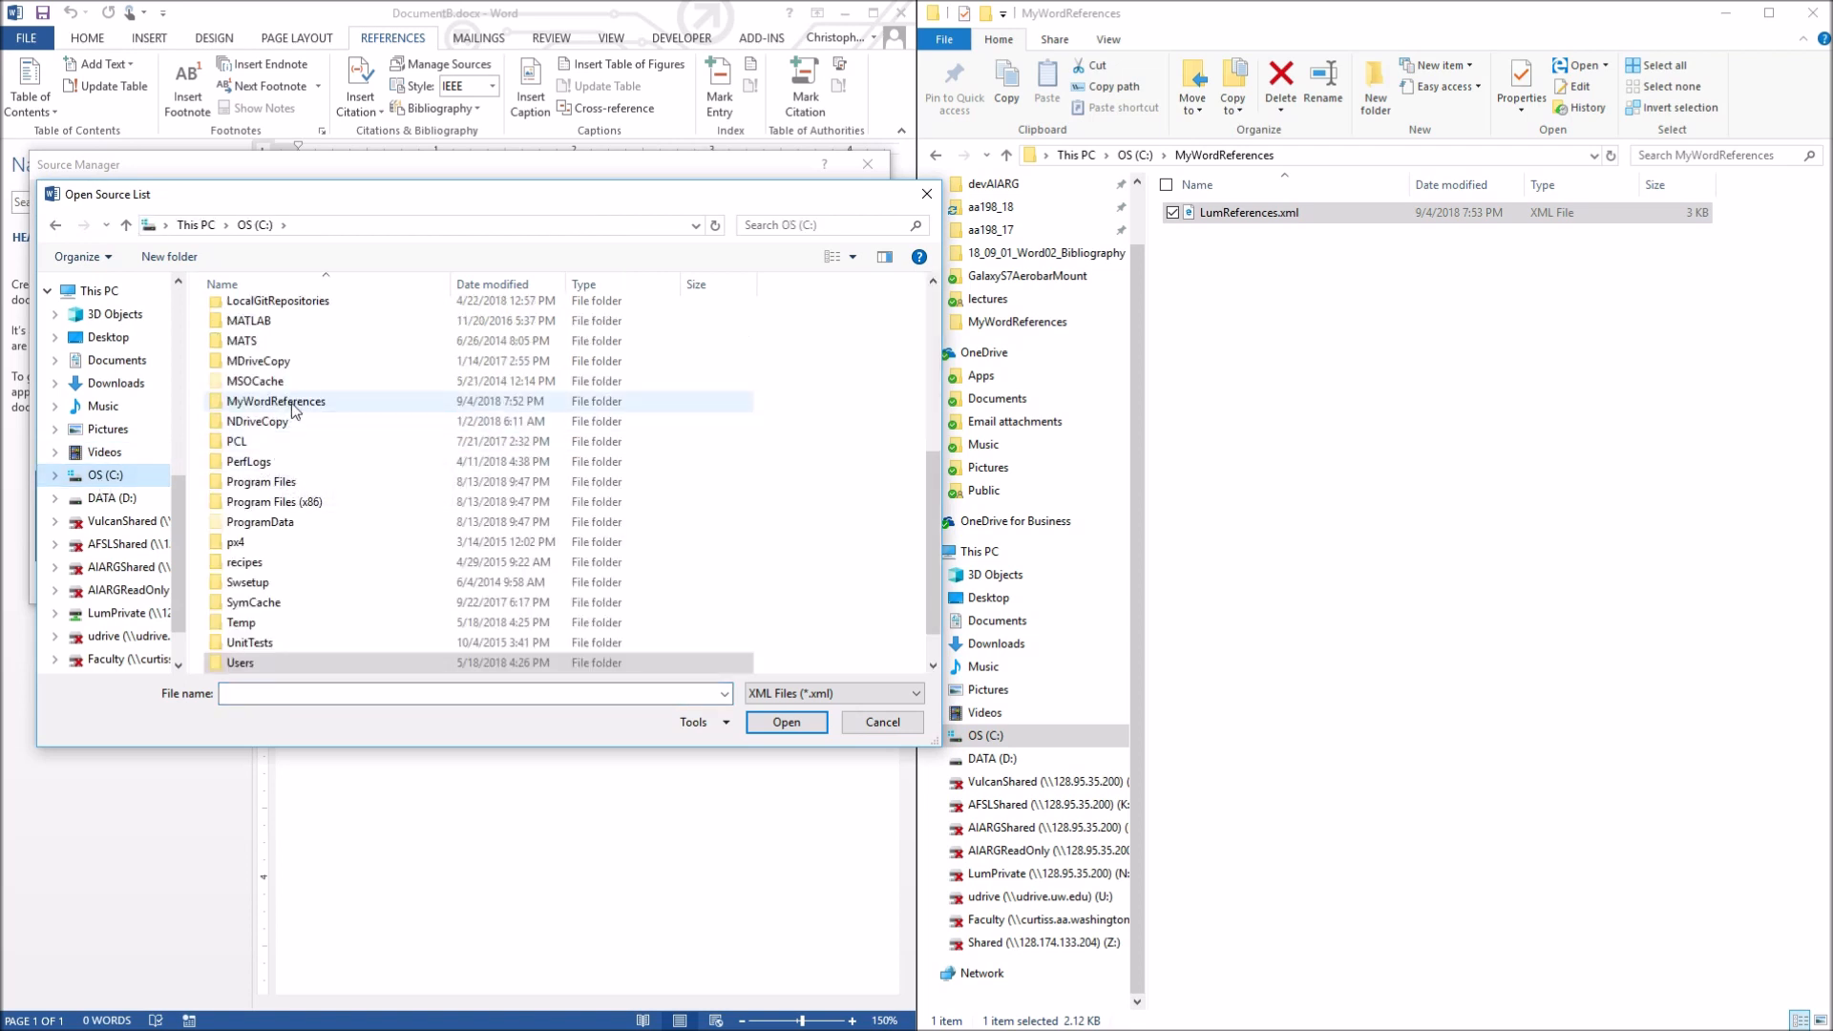
pyautogui.doubleClick(290, 403)
pyautogui.click(248, 317)
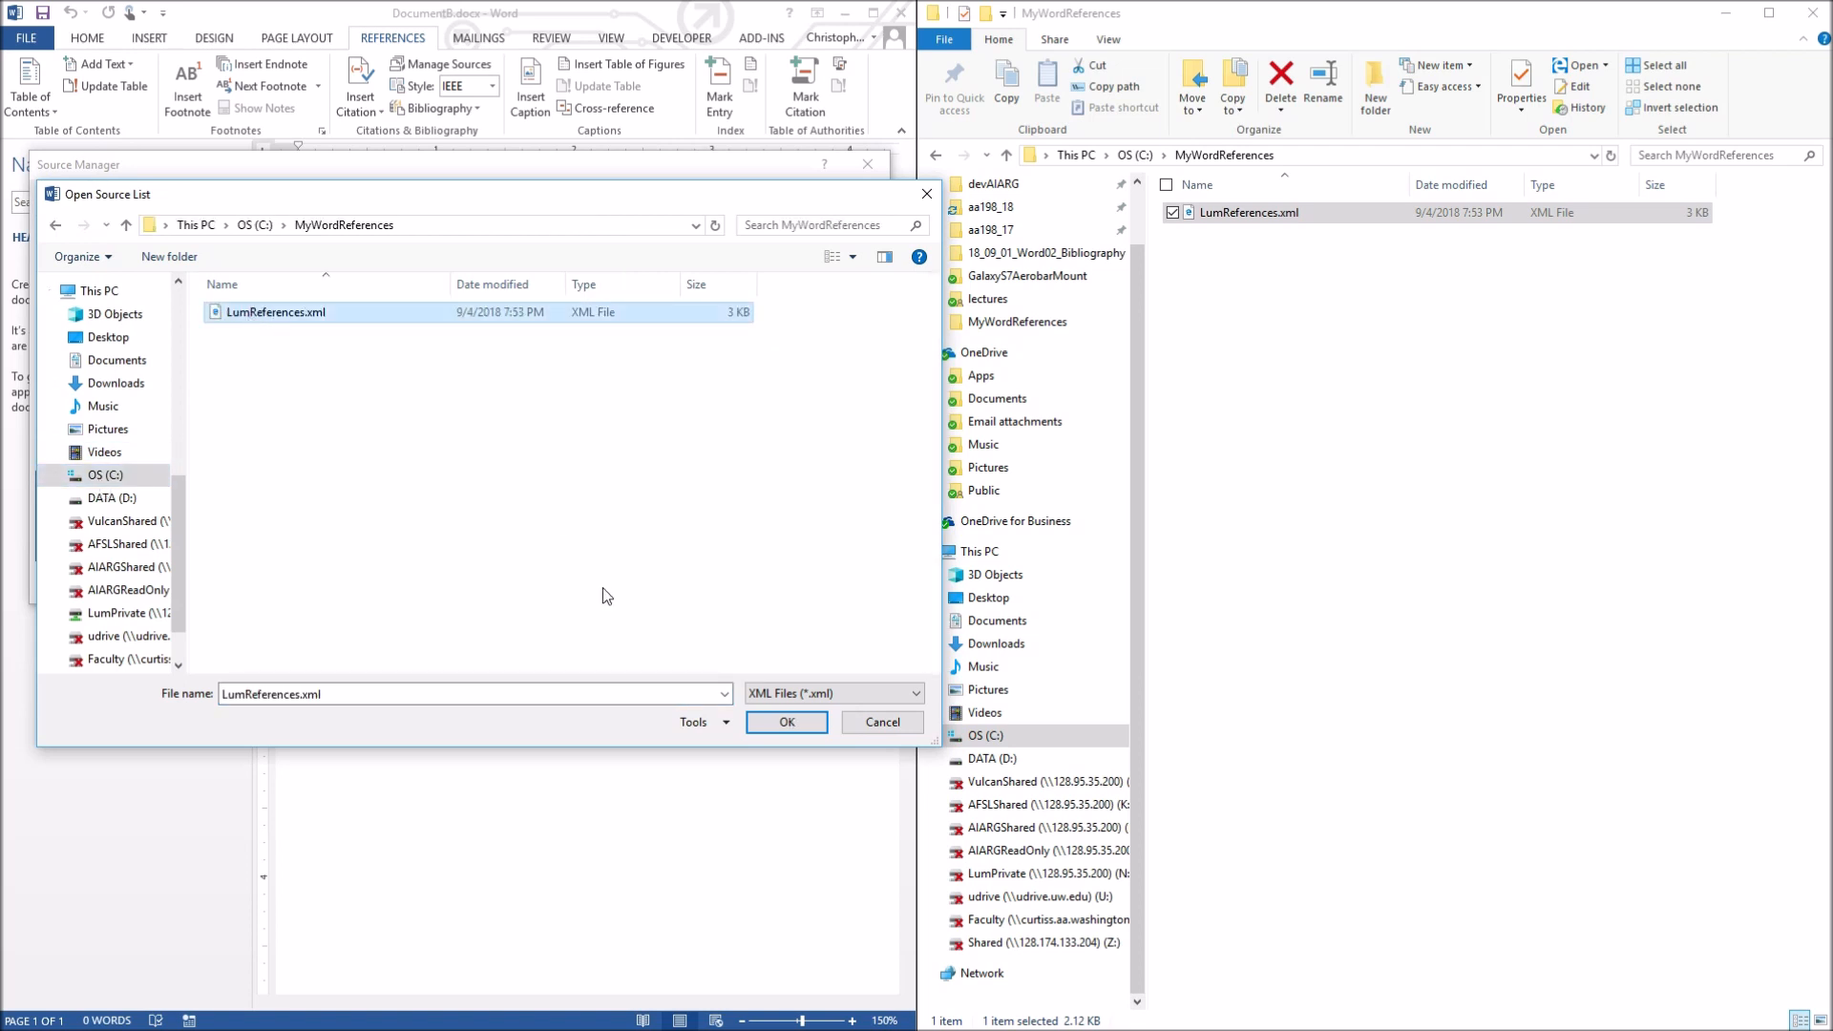
pyautogui.click(765, 728)
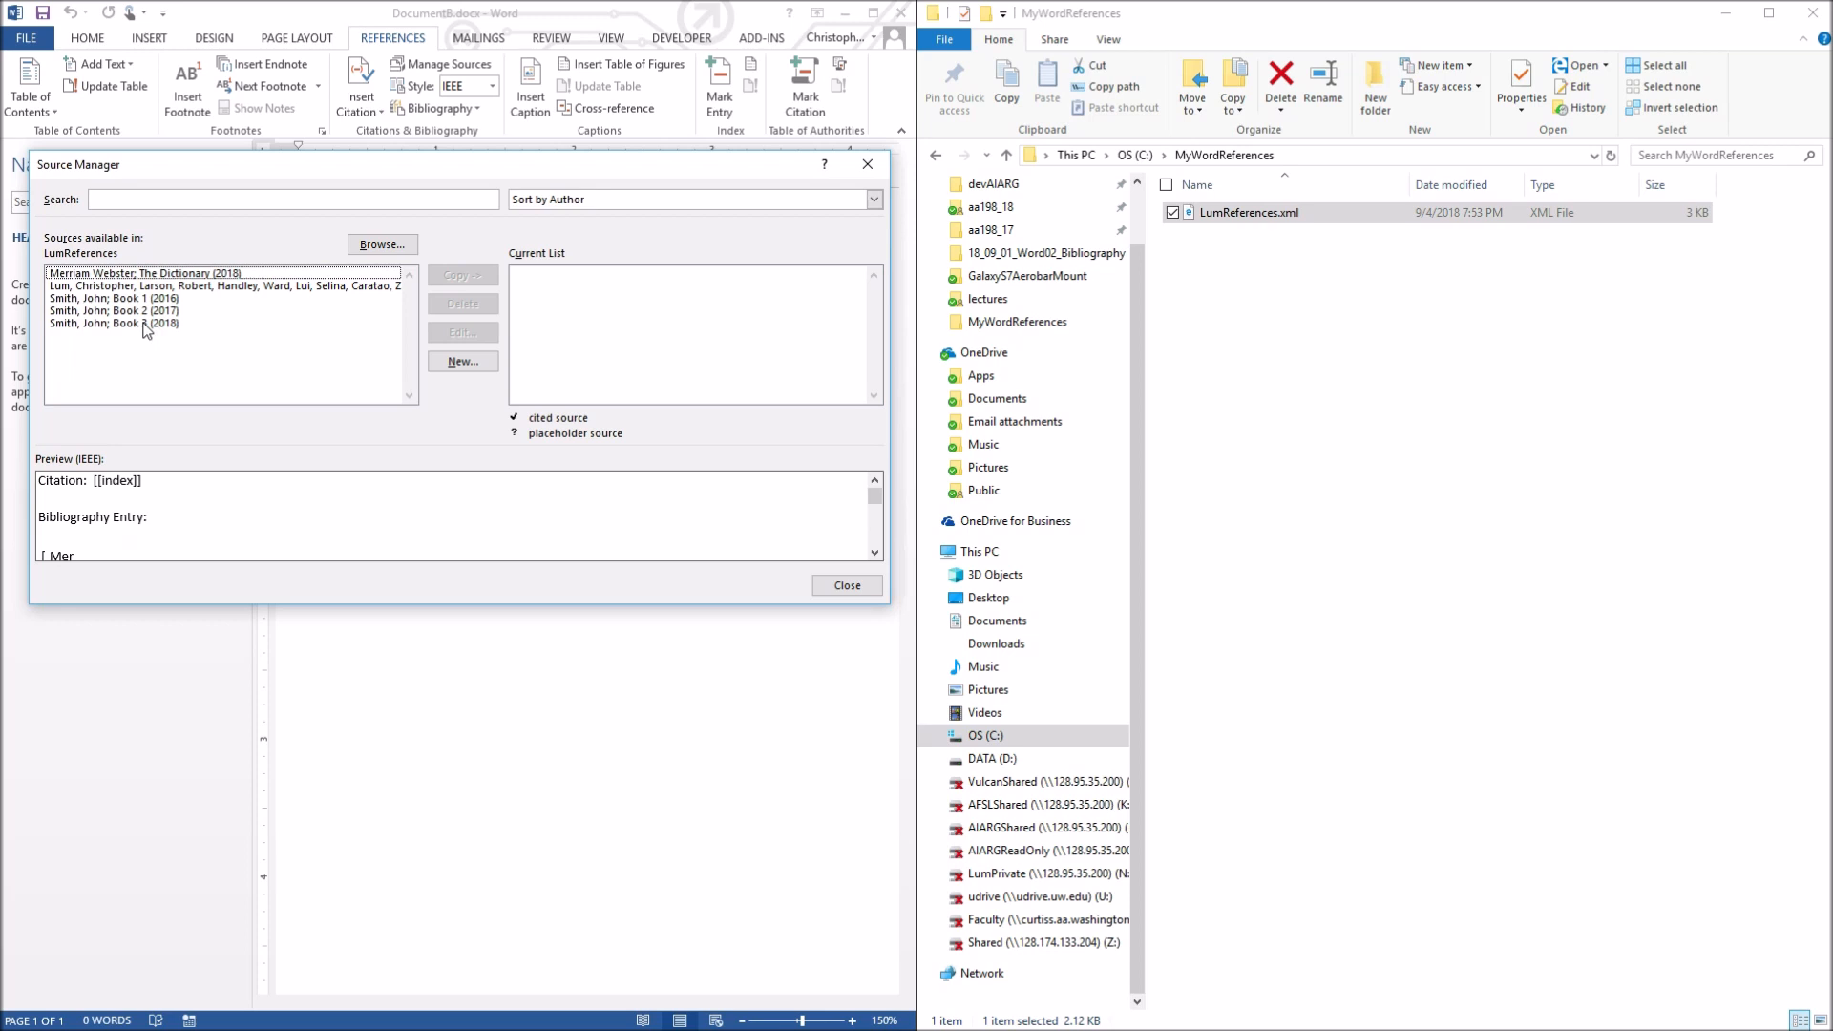
# Copy Book 1 (2016), Book 3 (2018) and the 2017 flight-testing conference paper from LumReferences into DocumentB's current list, and close the Source Manager
pyautogui.click(135, 299)
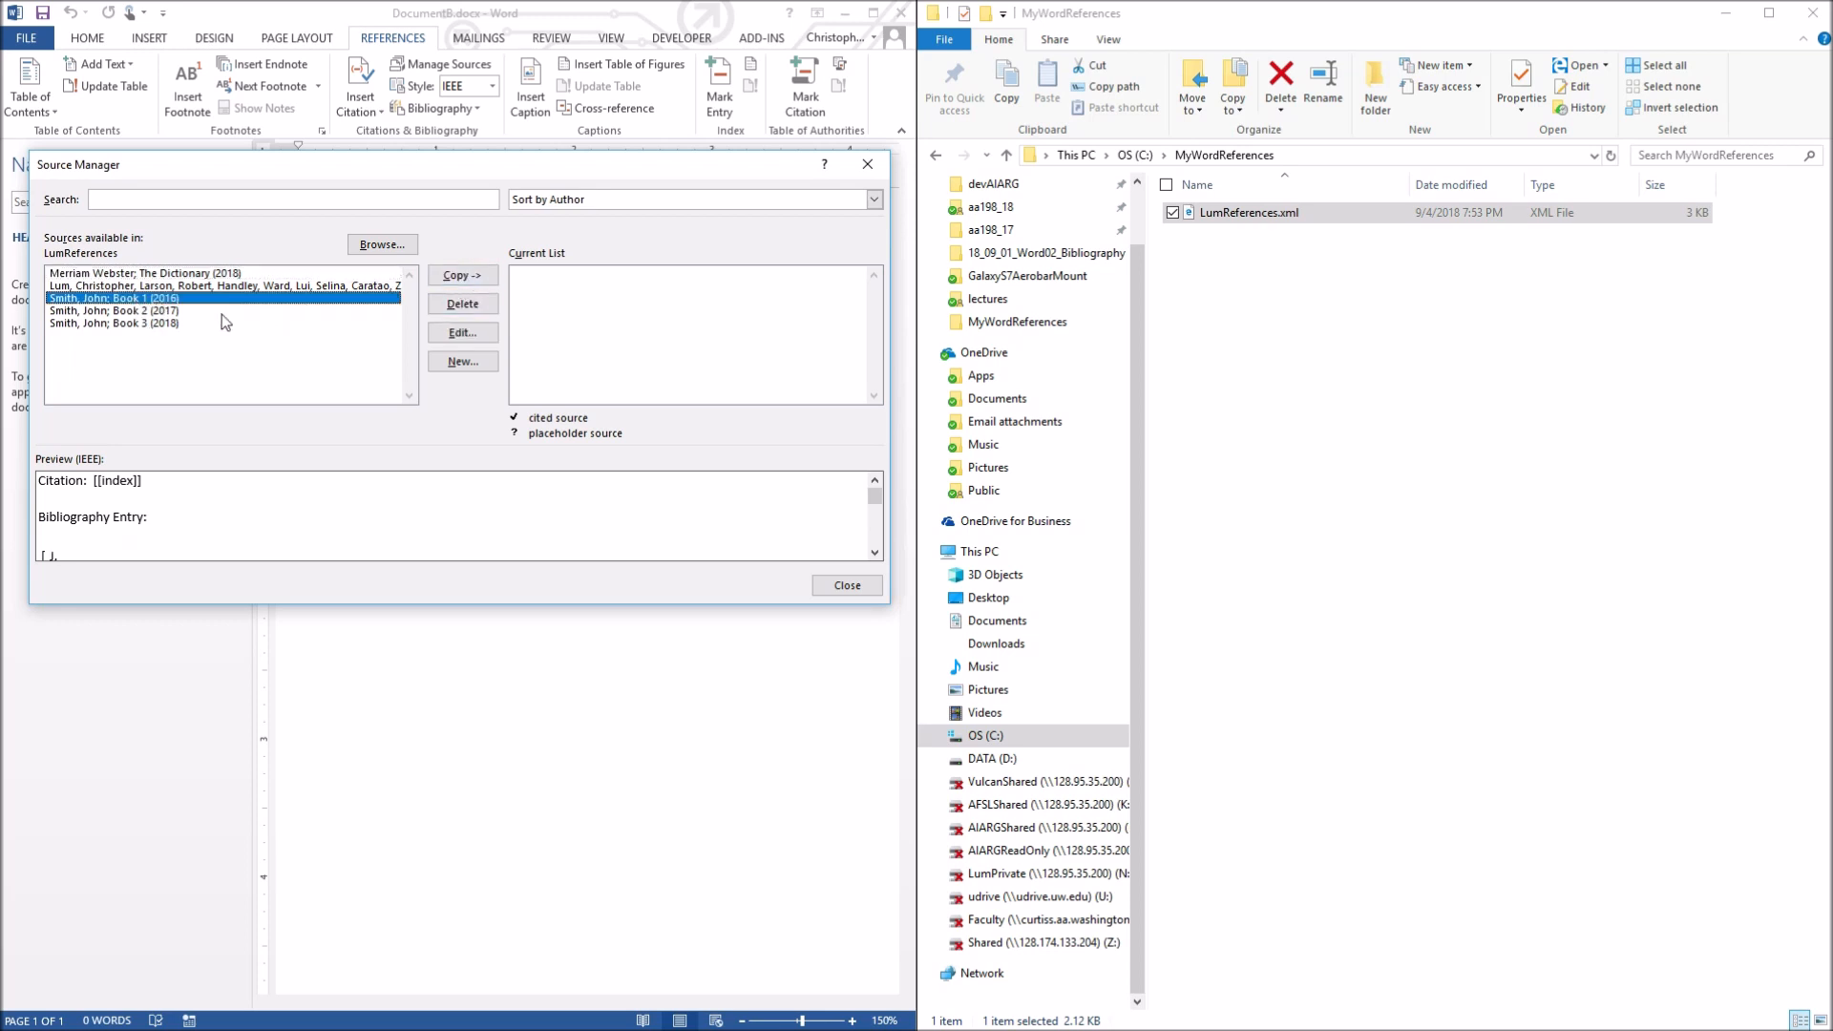
pyautogui.click(460, 279)
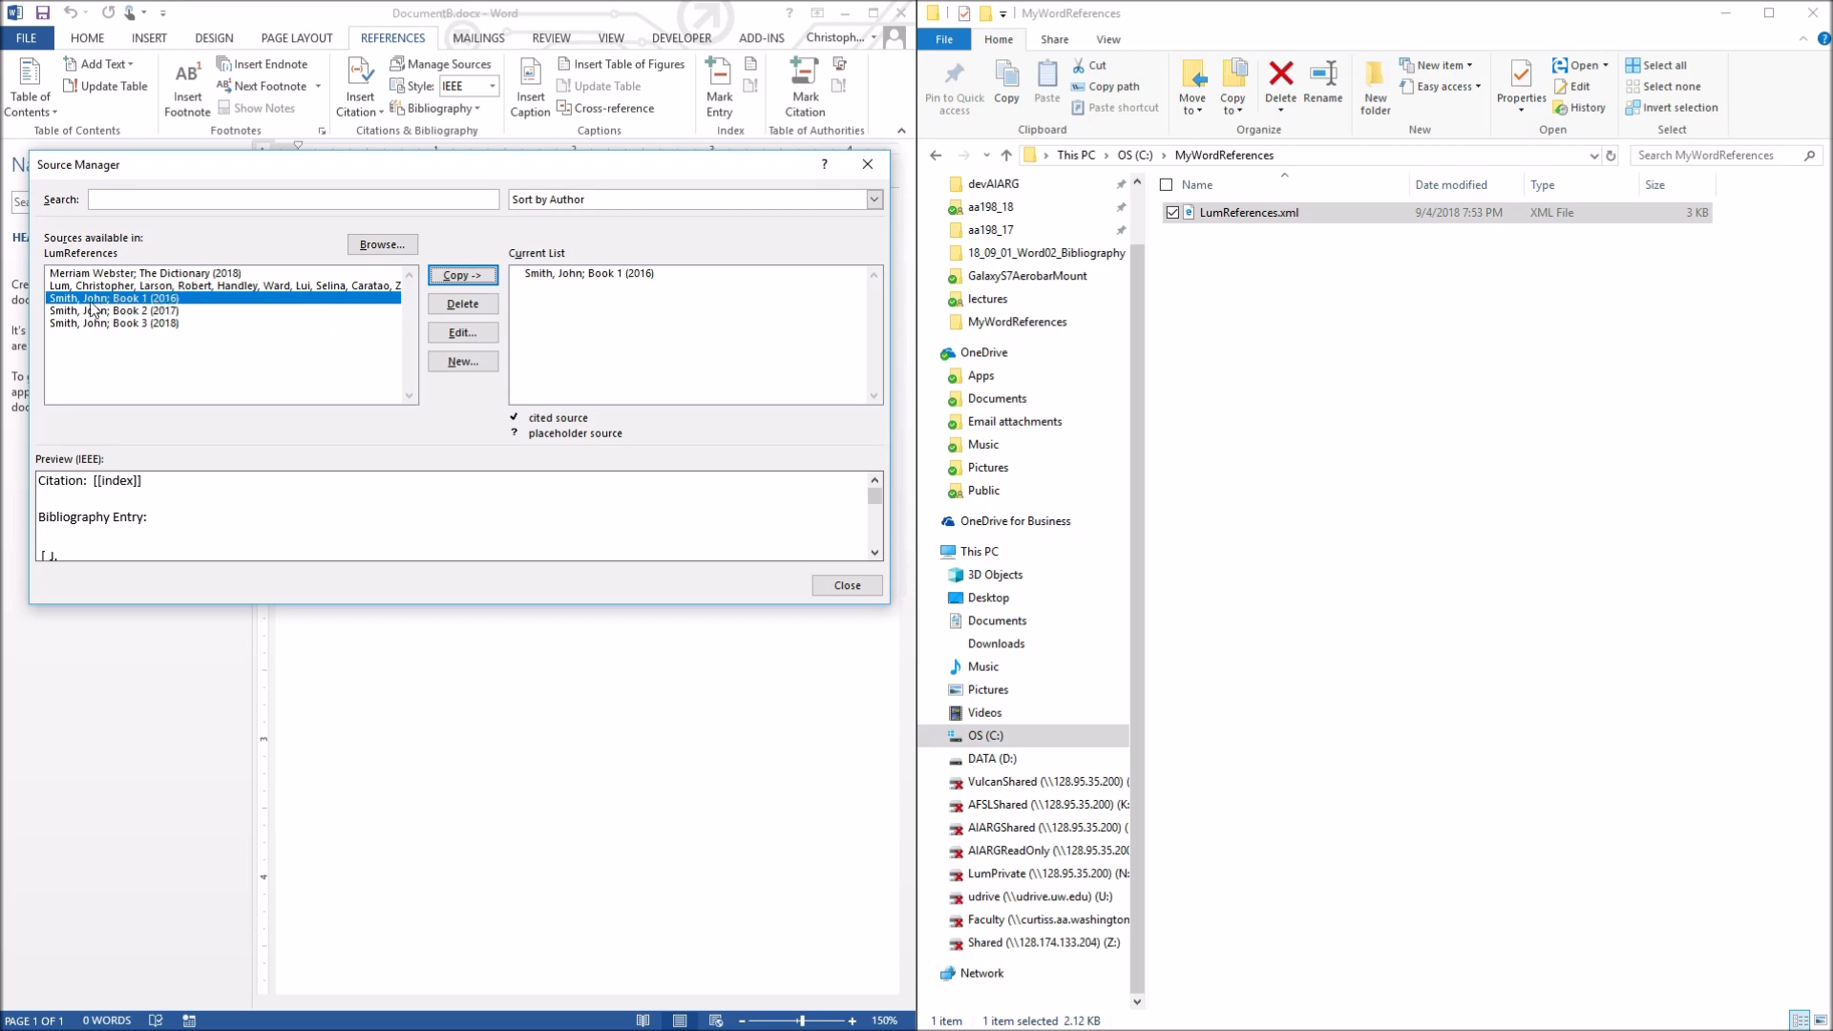
pyautogui.click(594, 275)
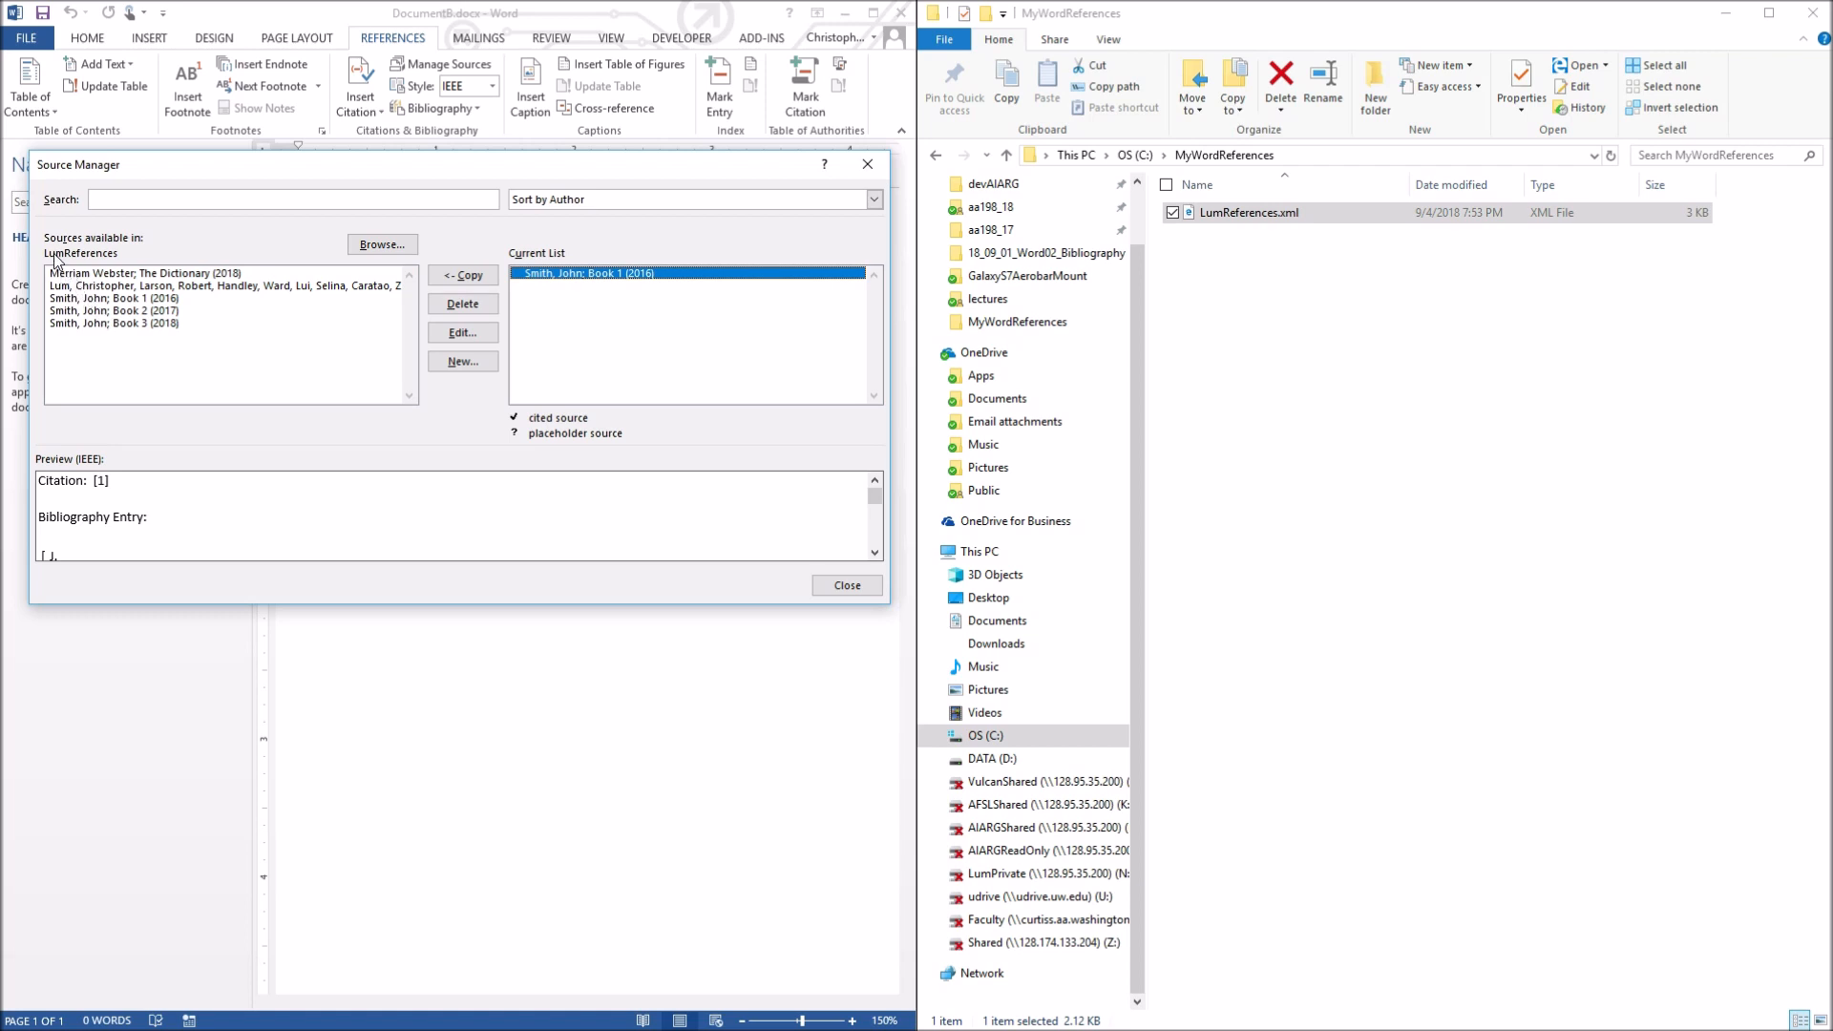
pyautogui.click(113, 324)
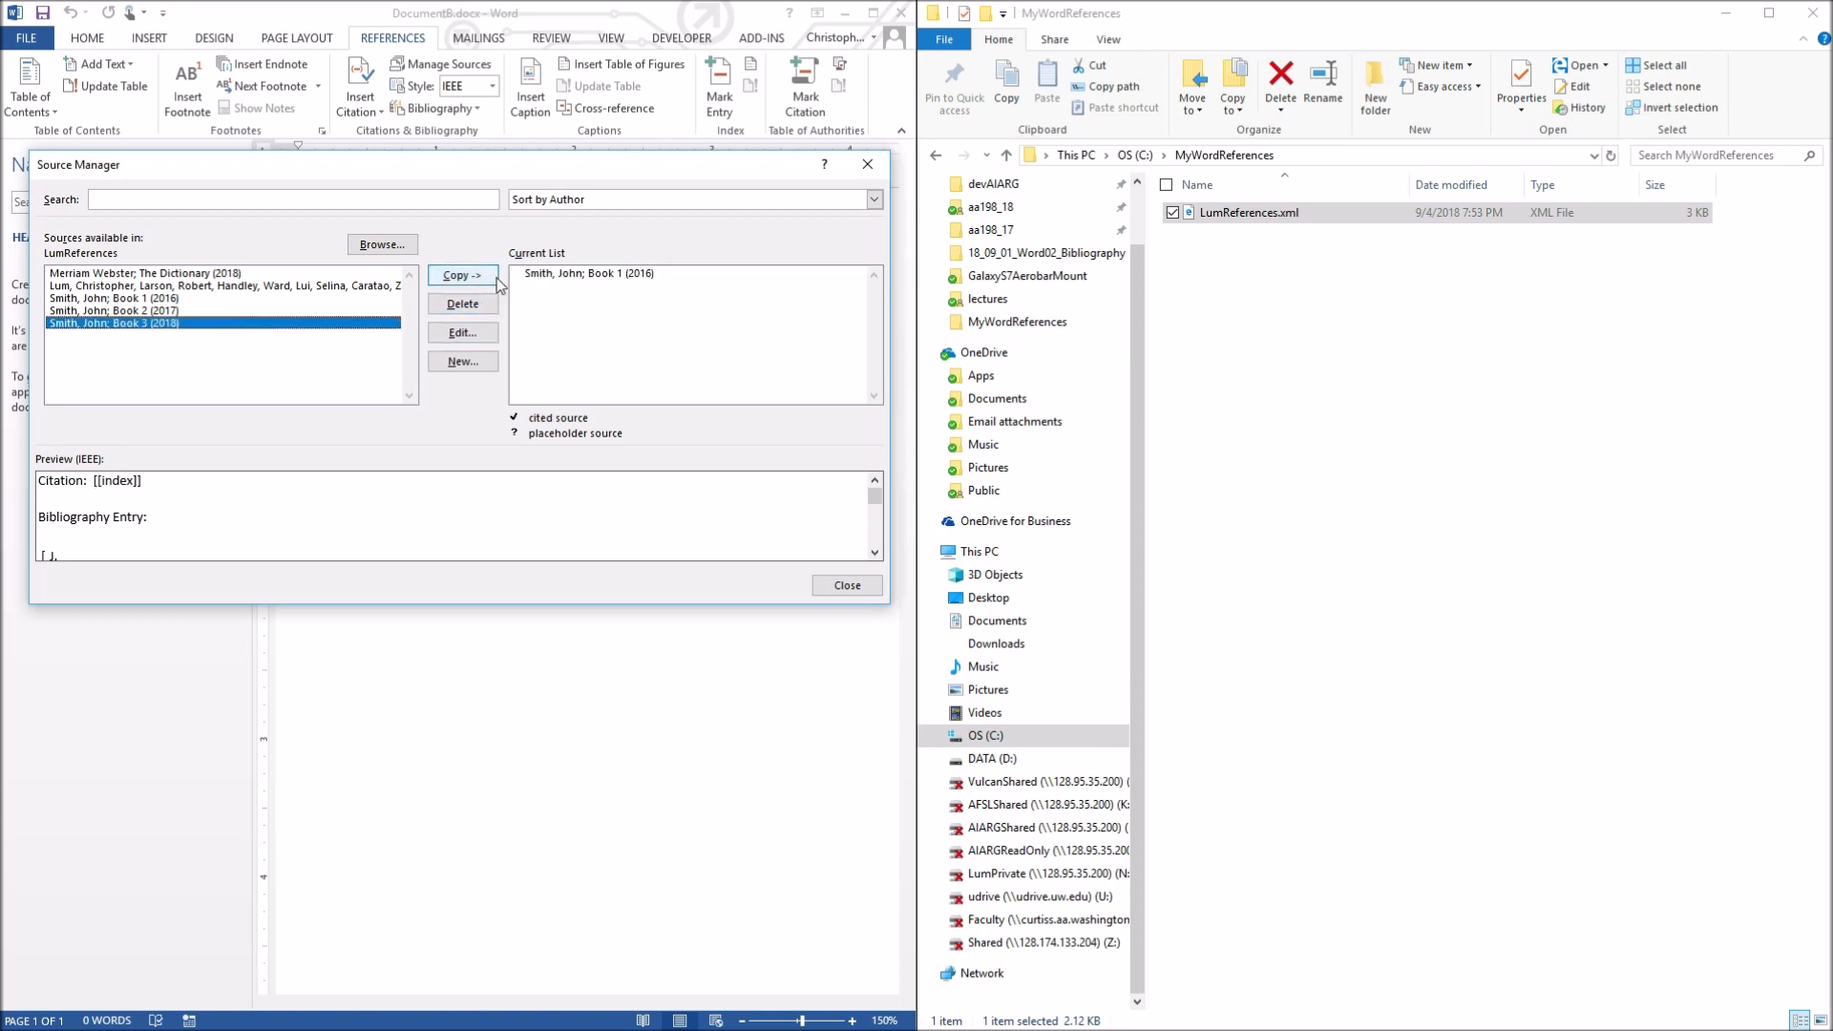
pyautogui.click(463, 276)
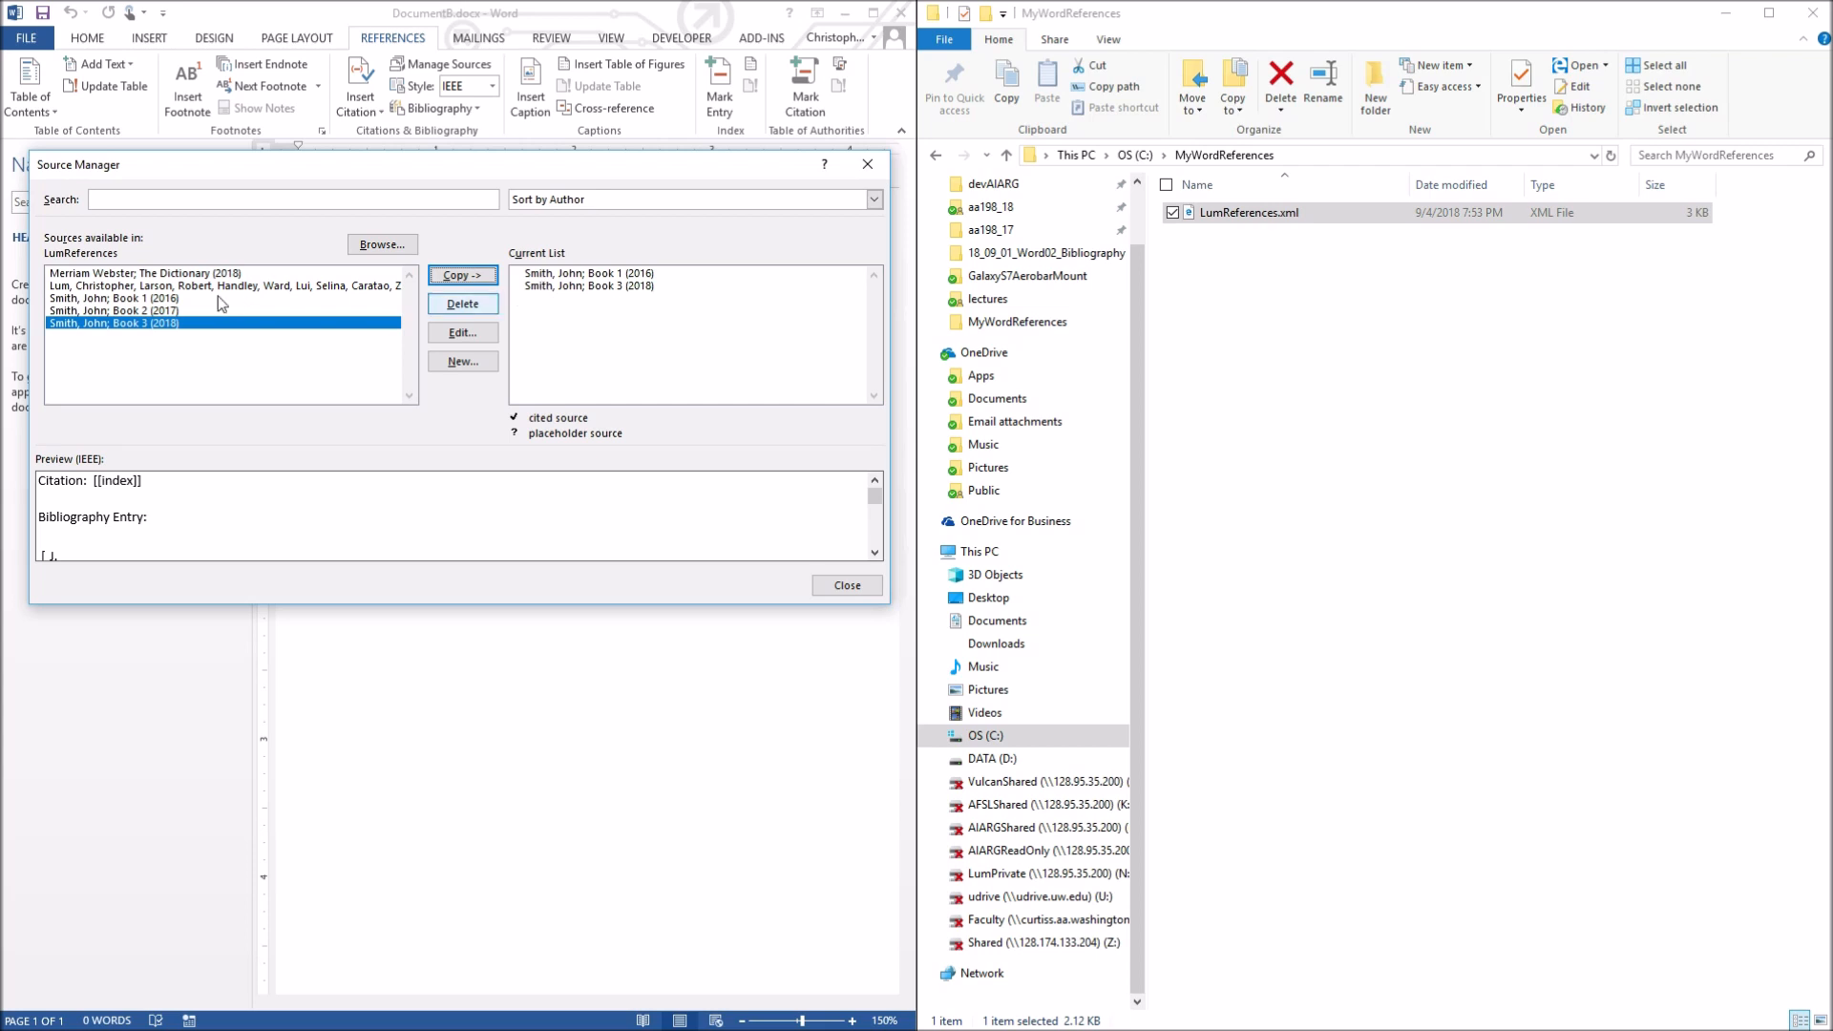
pyautogui.click(127, 287)
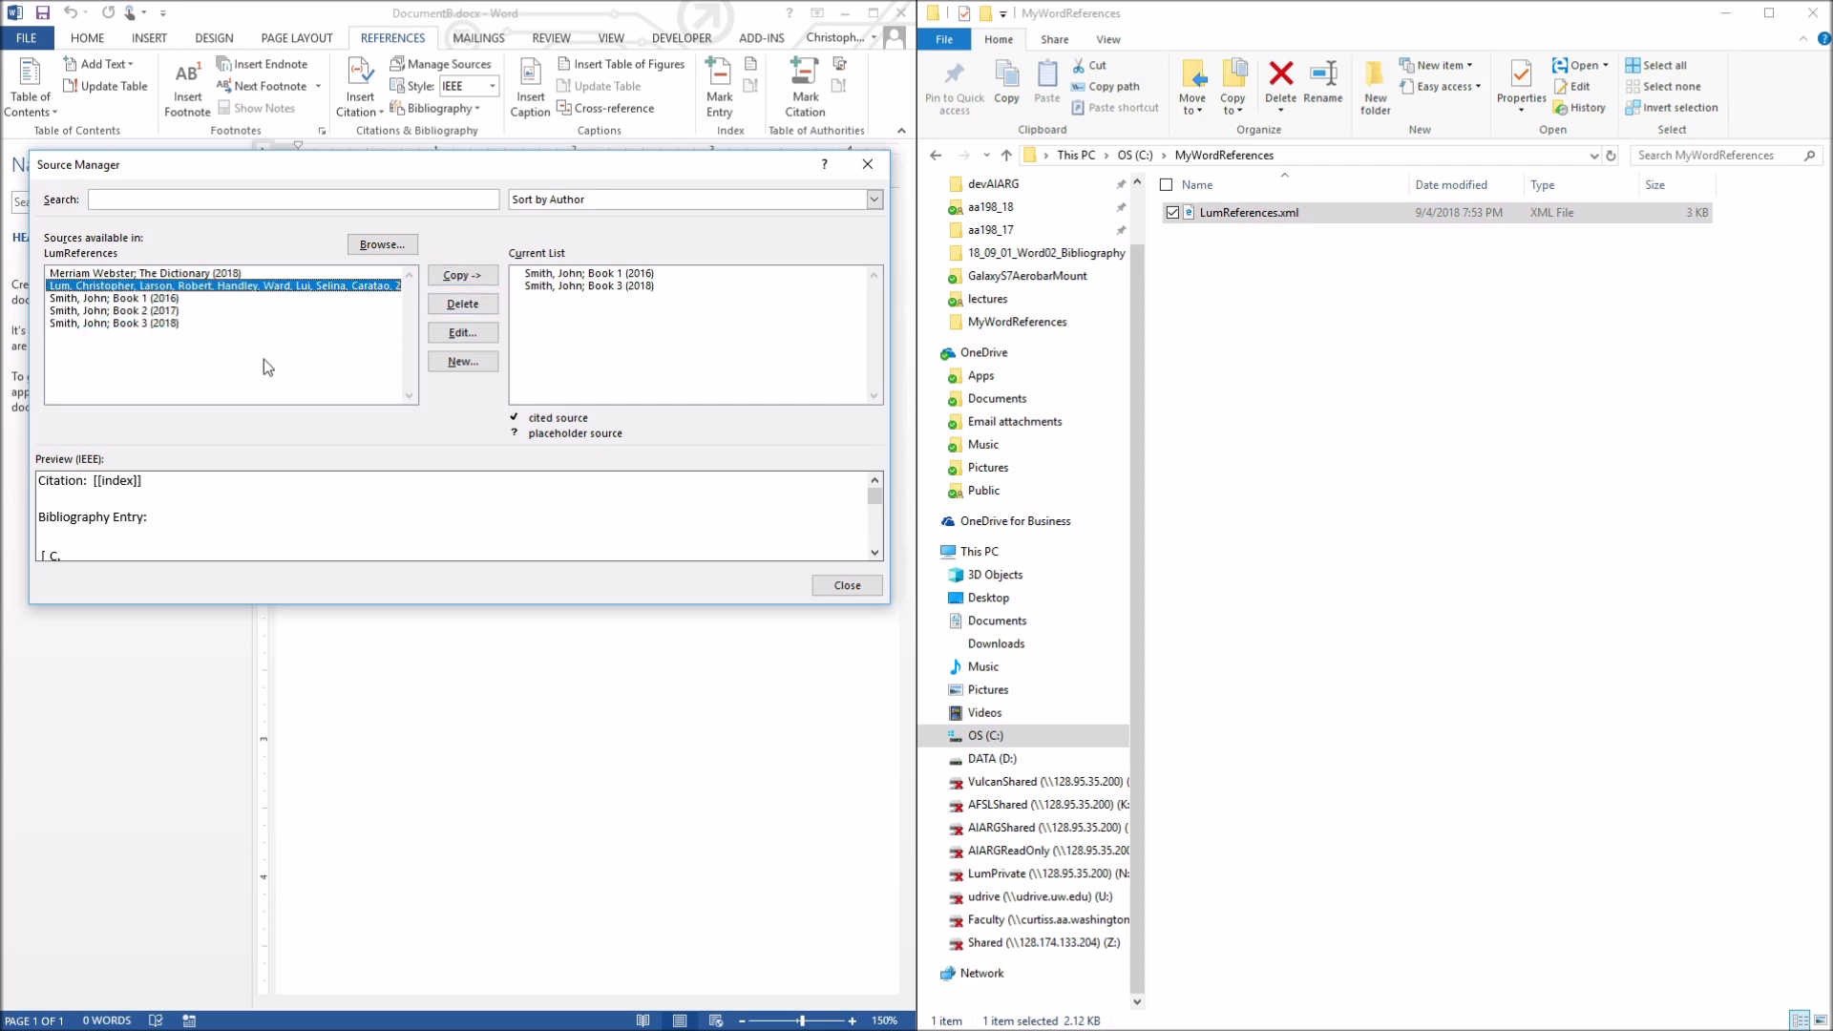
pyautogui.click(468, 276)
pyautogui.click(551, 275)
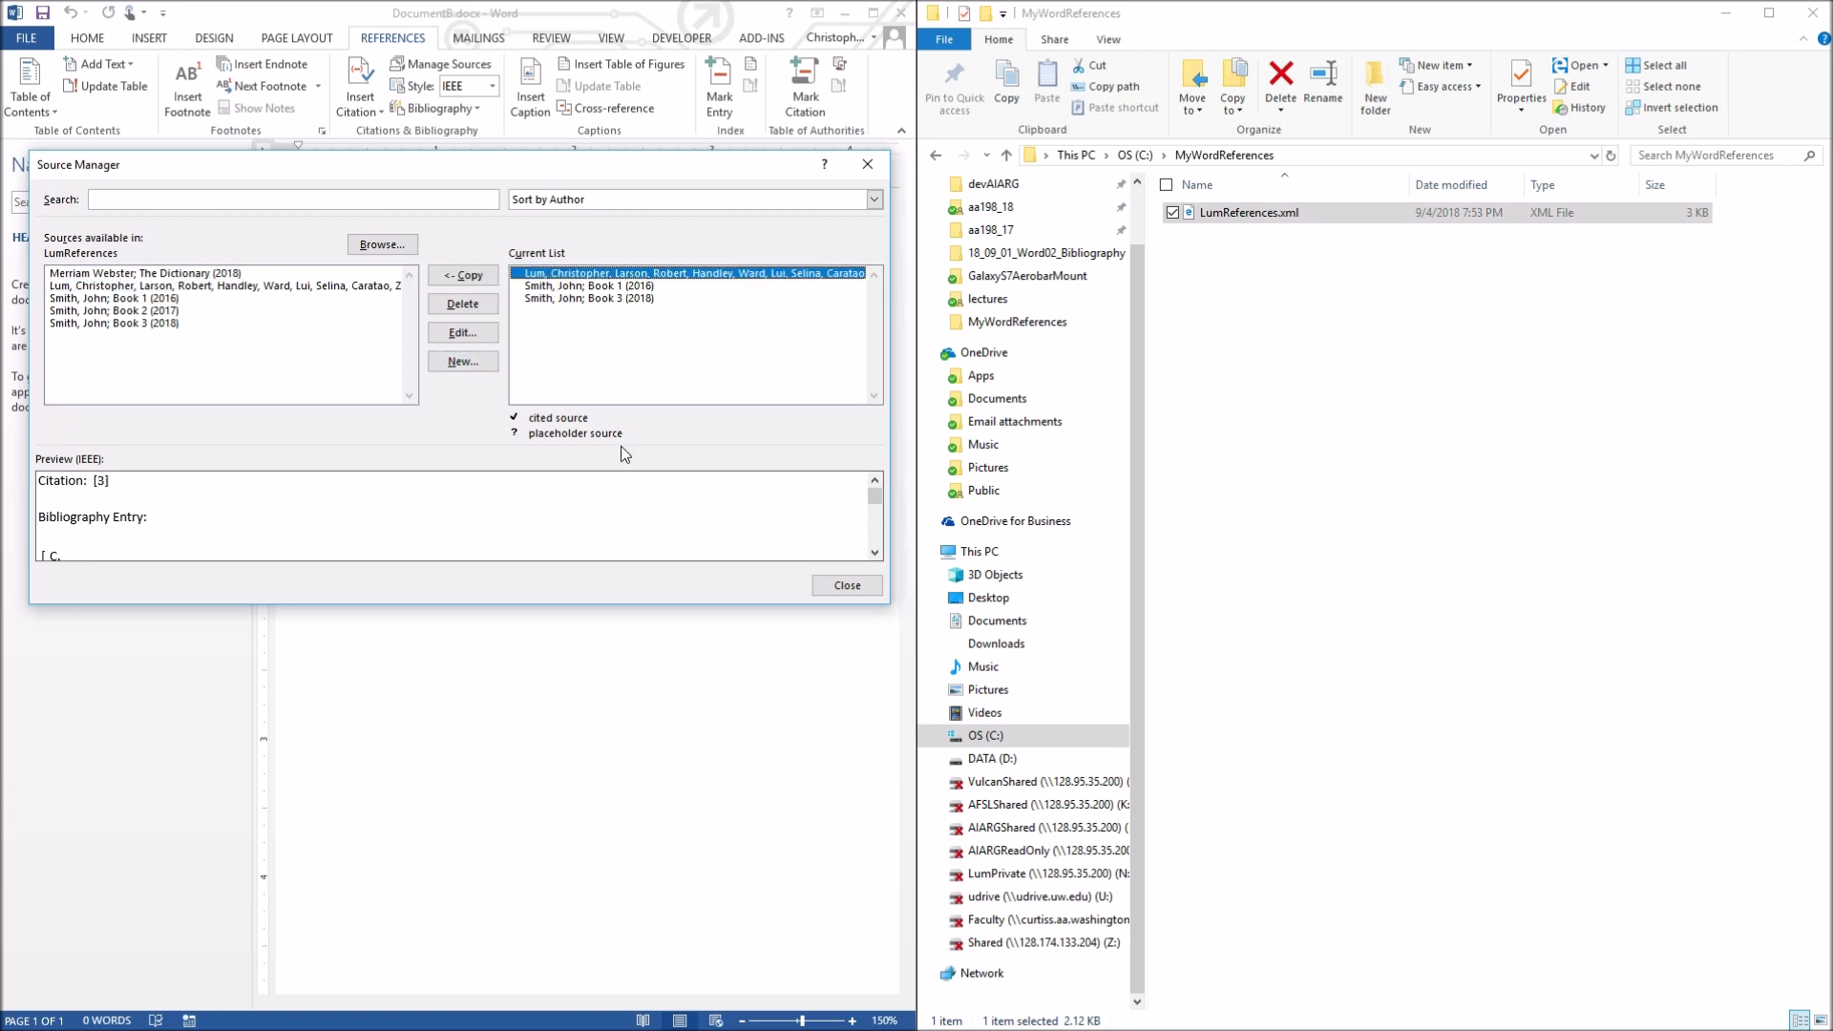
pyautogui.click(585, 288)
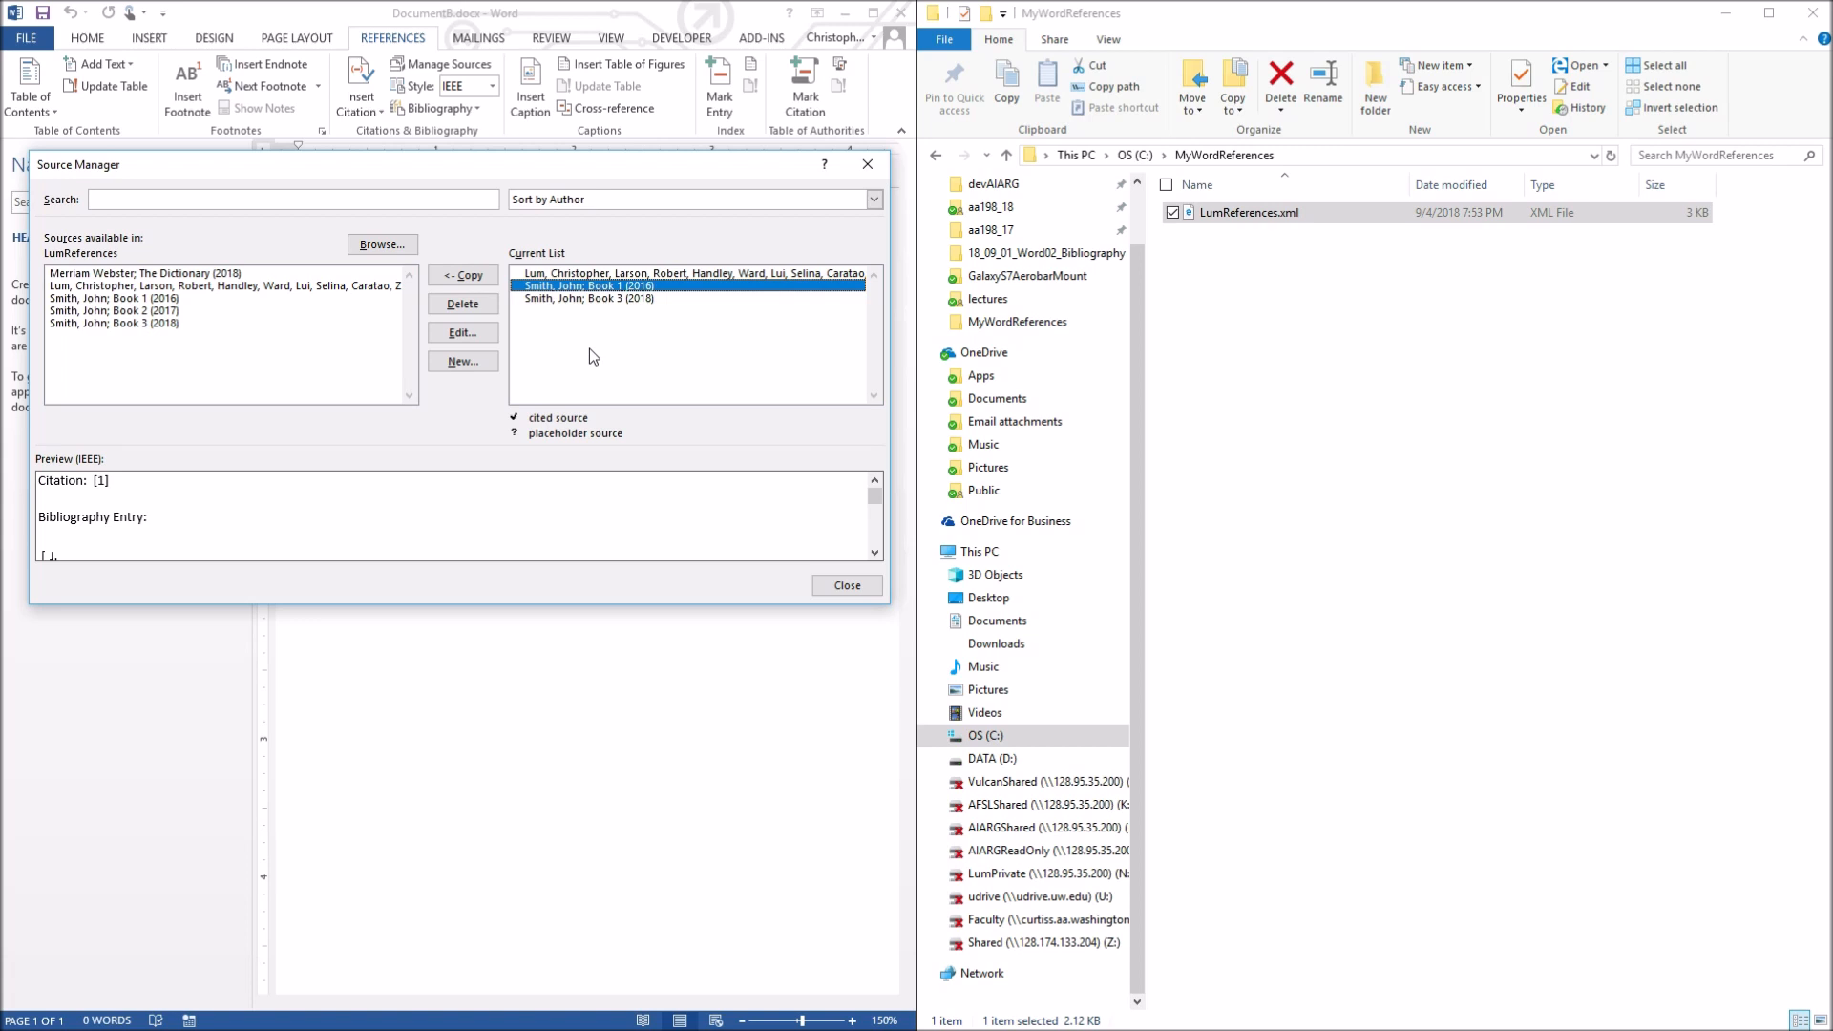
pyautogui.click(841, 589)
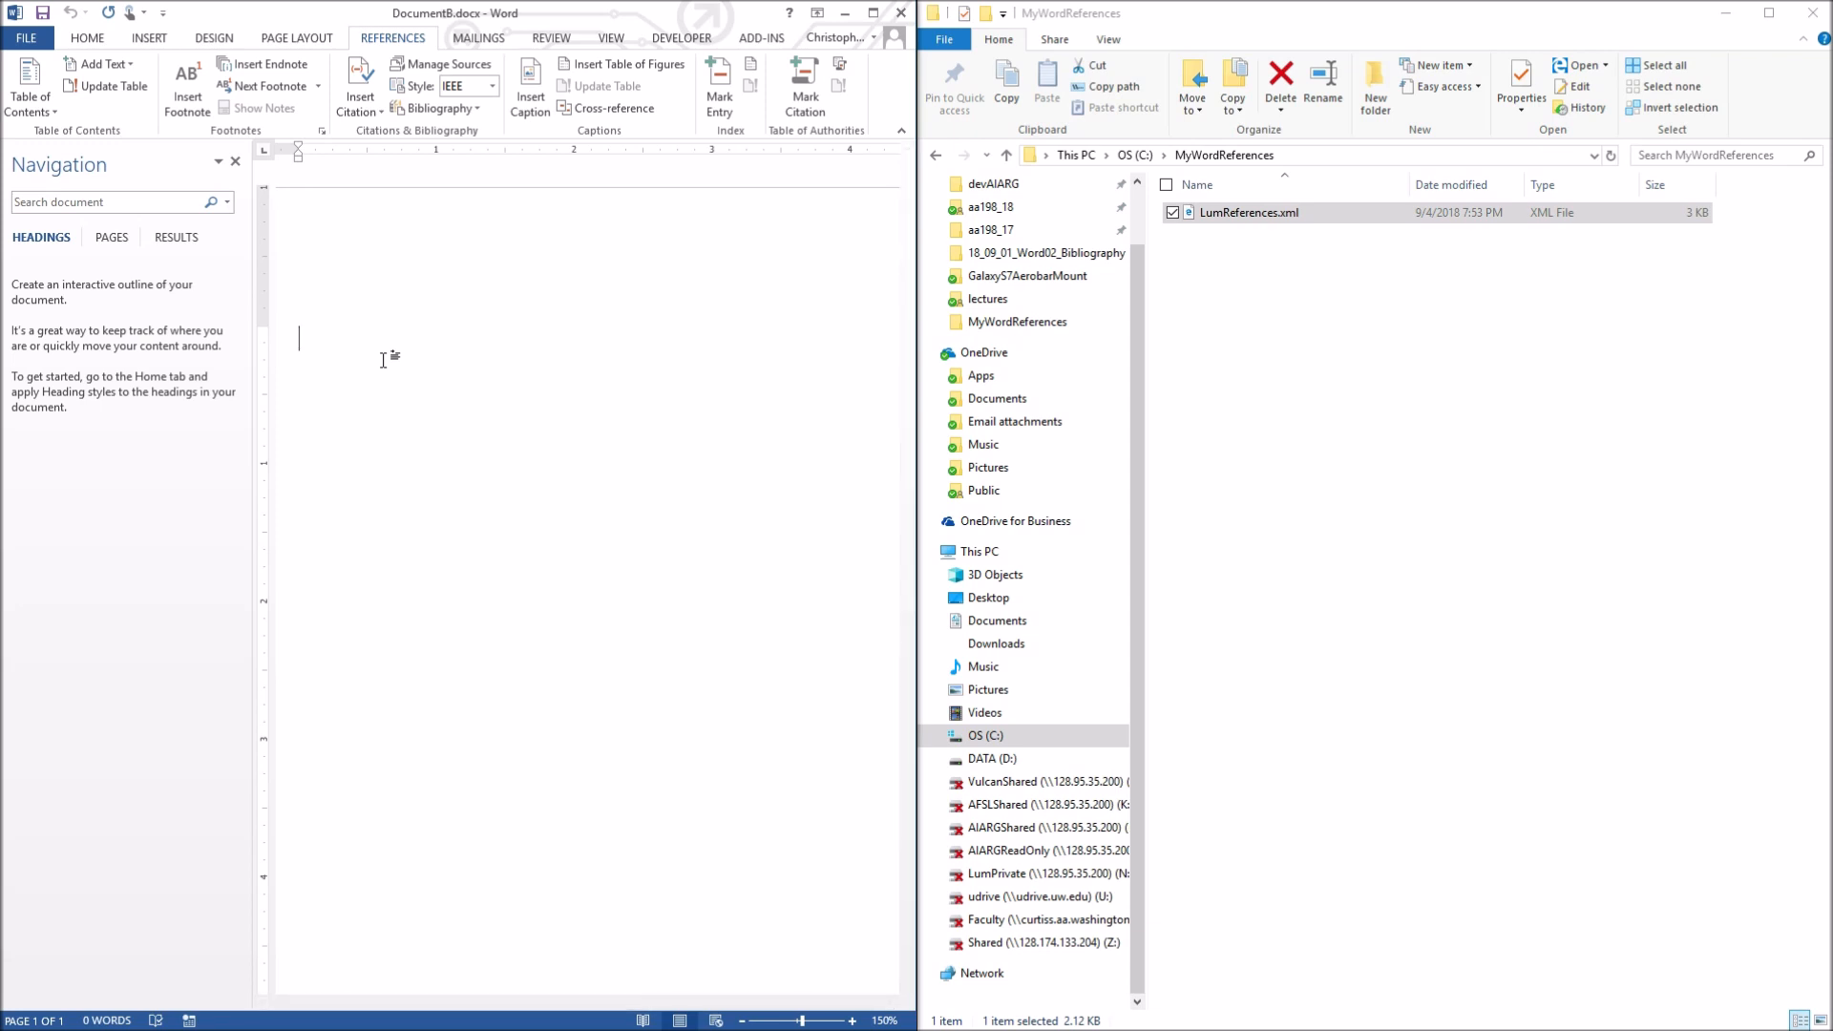
# Write a sentence saying the books' author published a book in 2016 and 2018, citing Book 1 after 2016 and Book 3 after 2018
pyautogui.write('John Smith published a book')
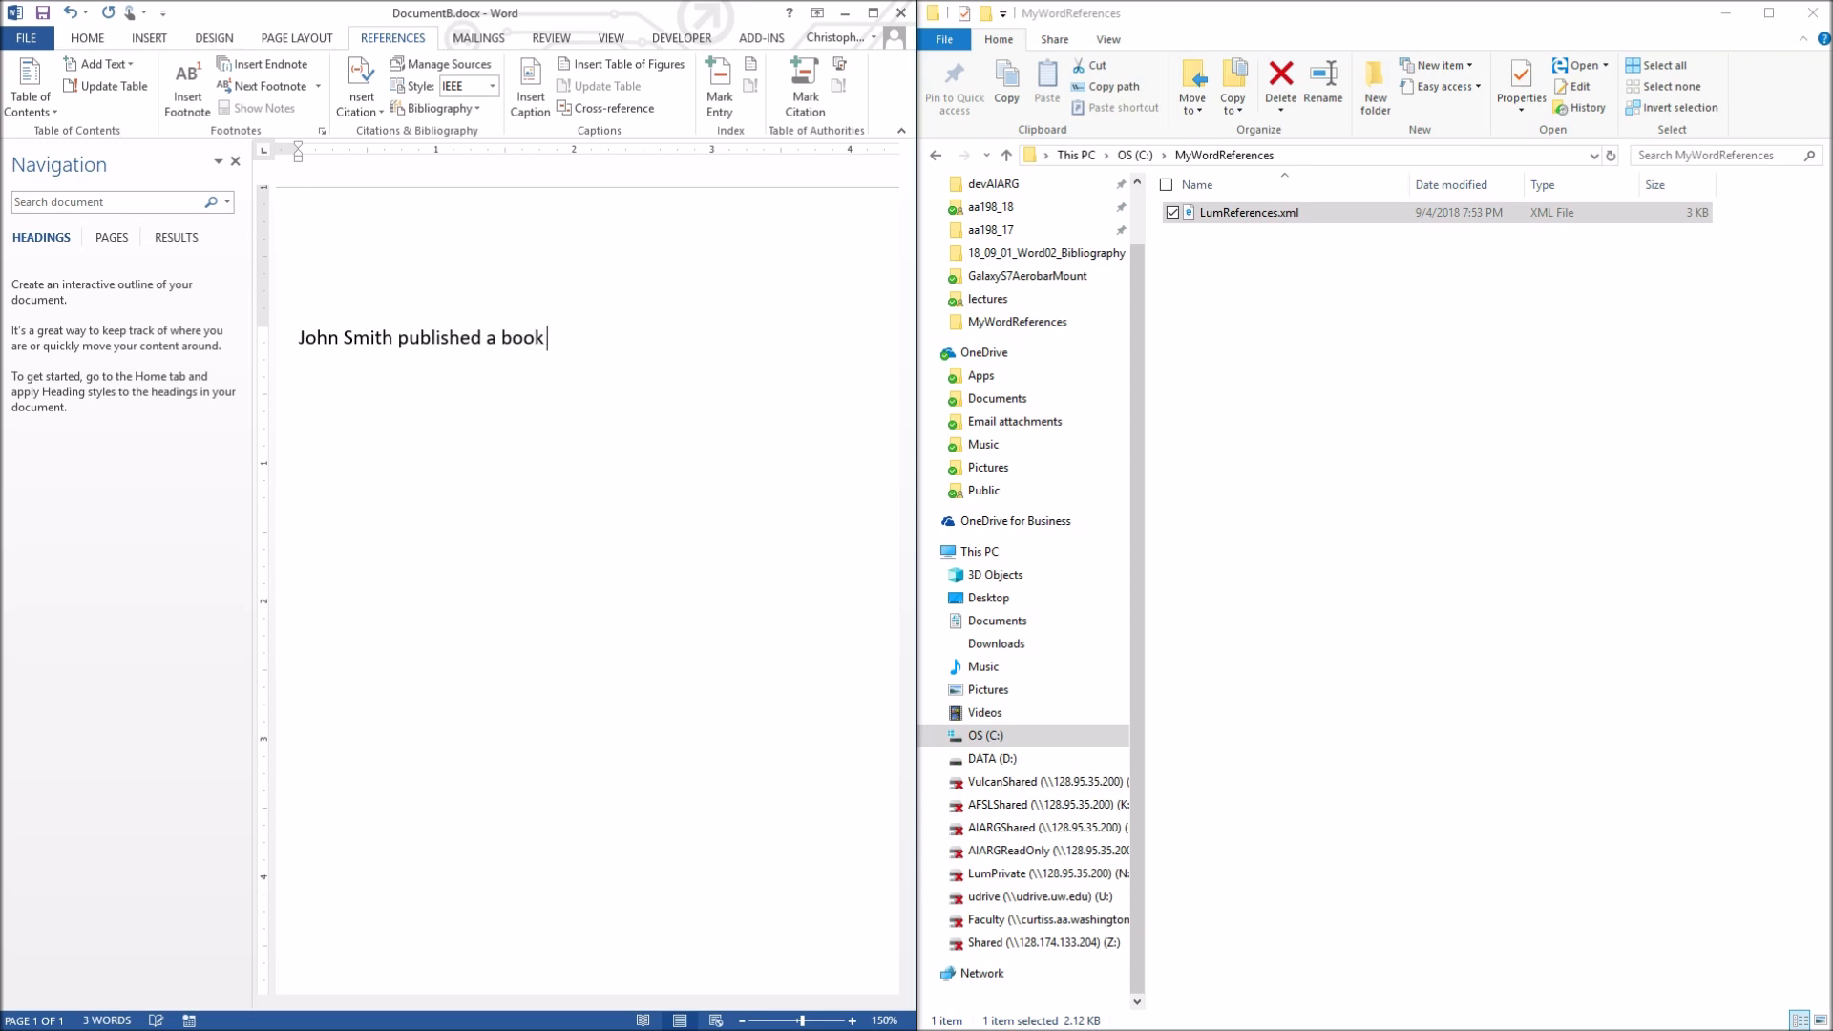
pyautogui.write(' in 2016 and 2018.')
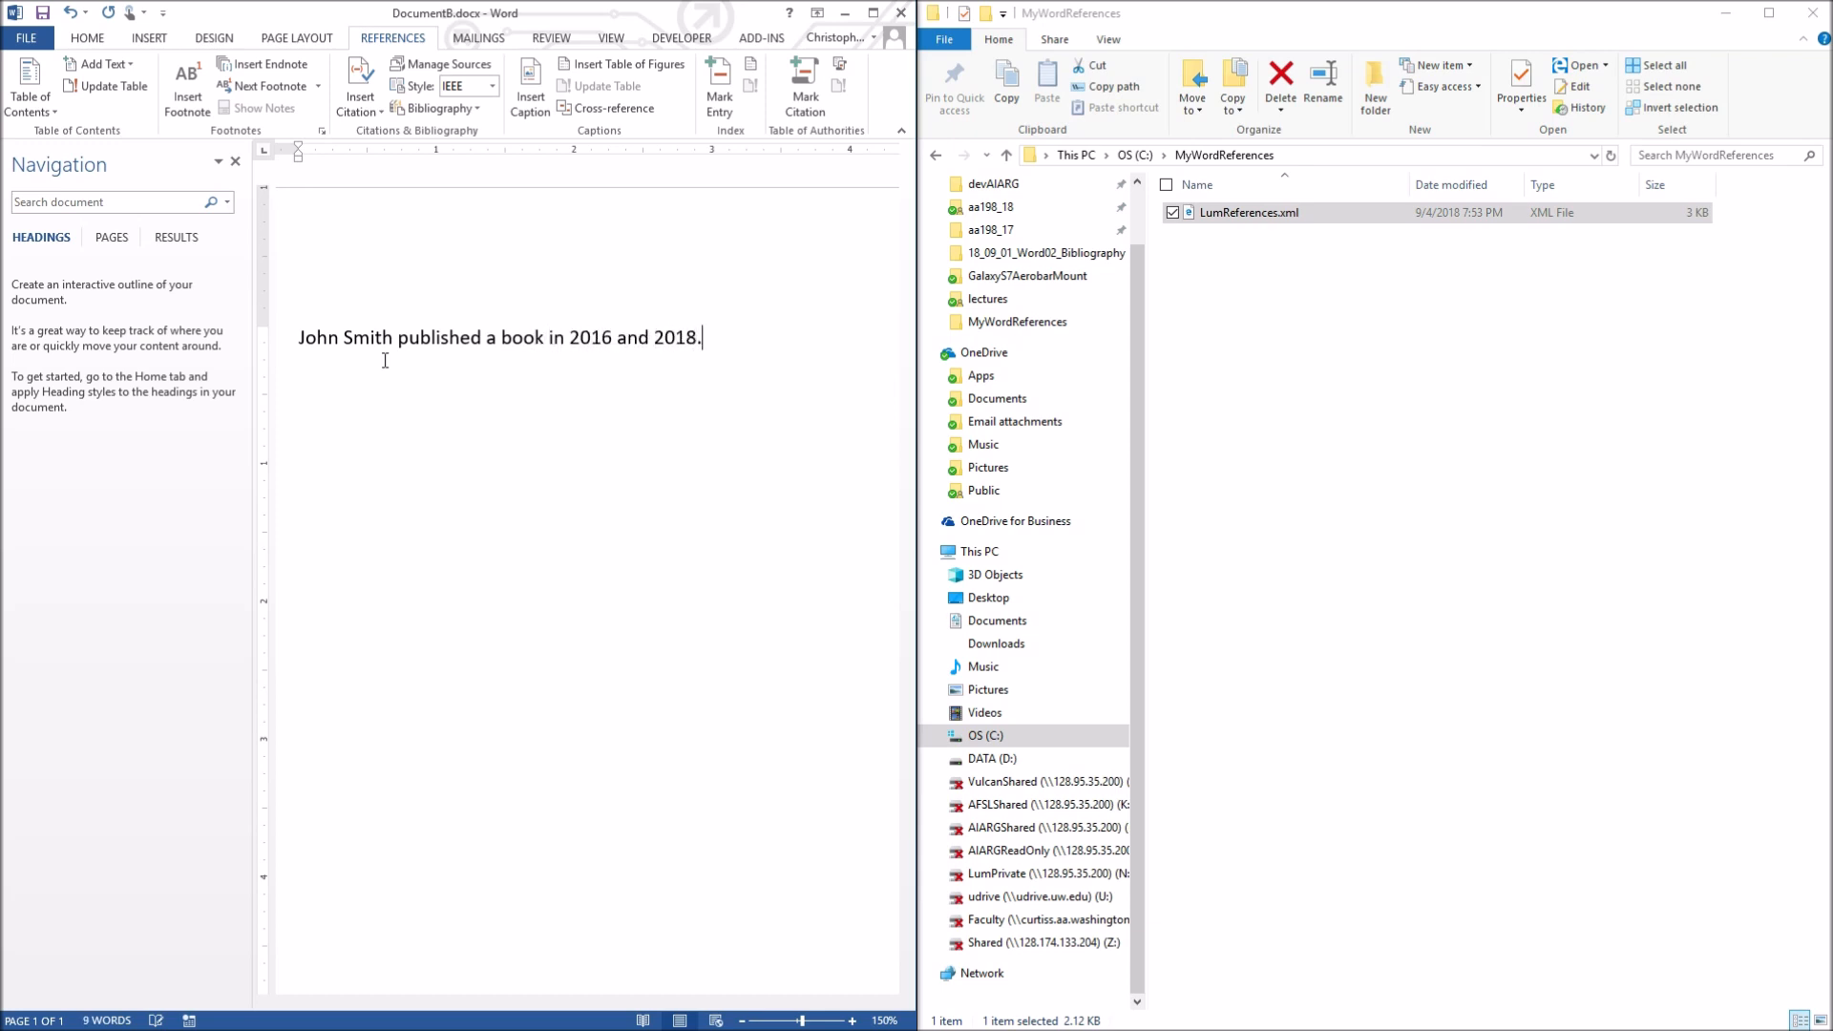
pyautogui.click(359, 103)
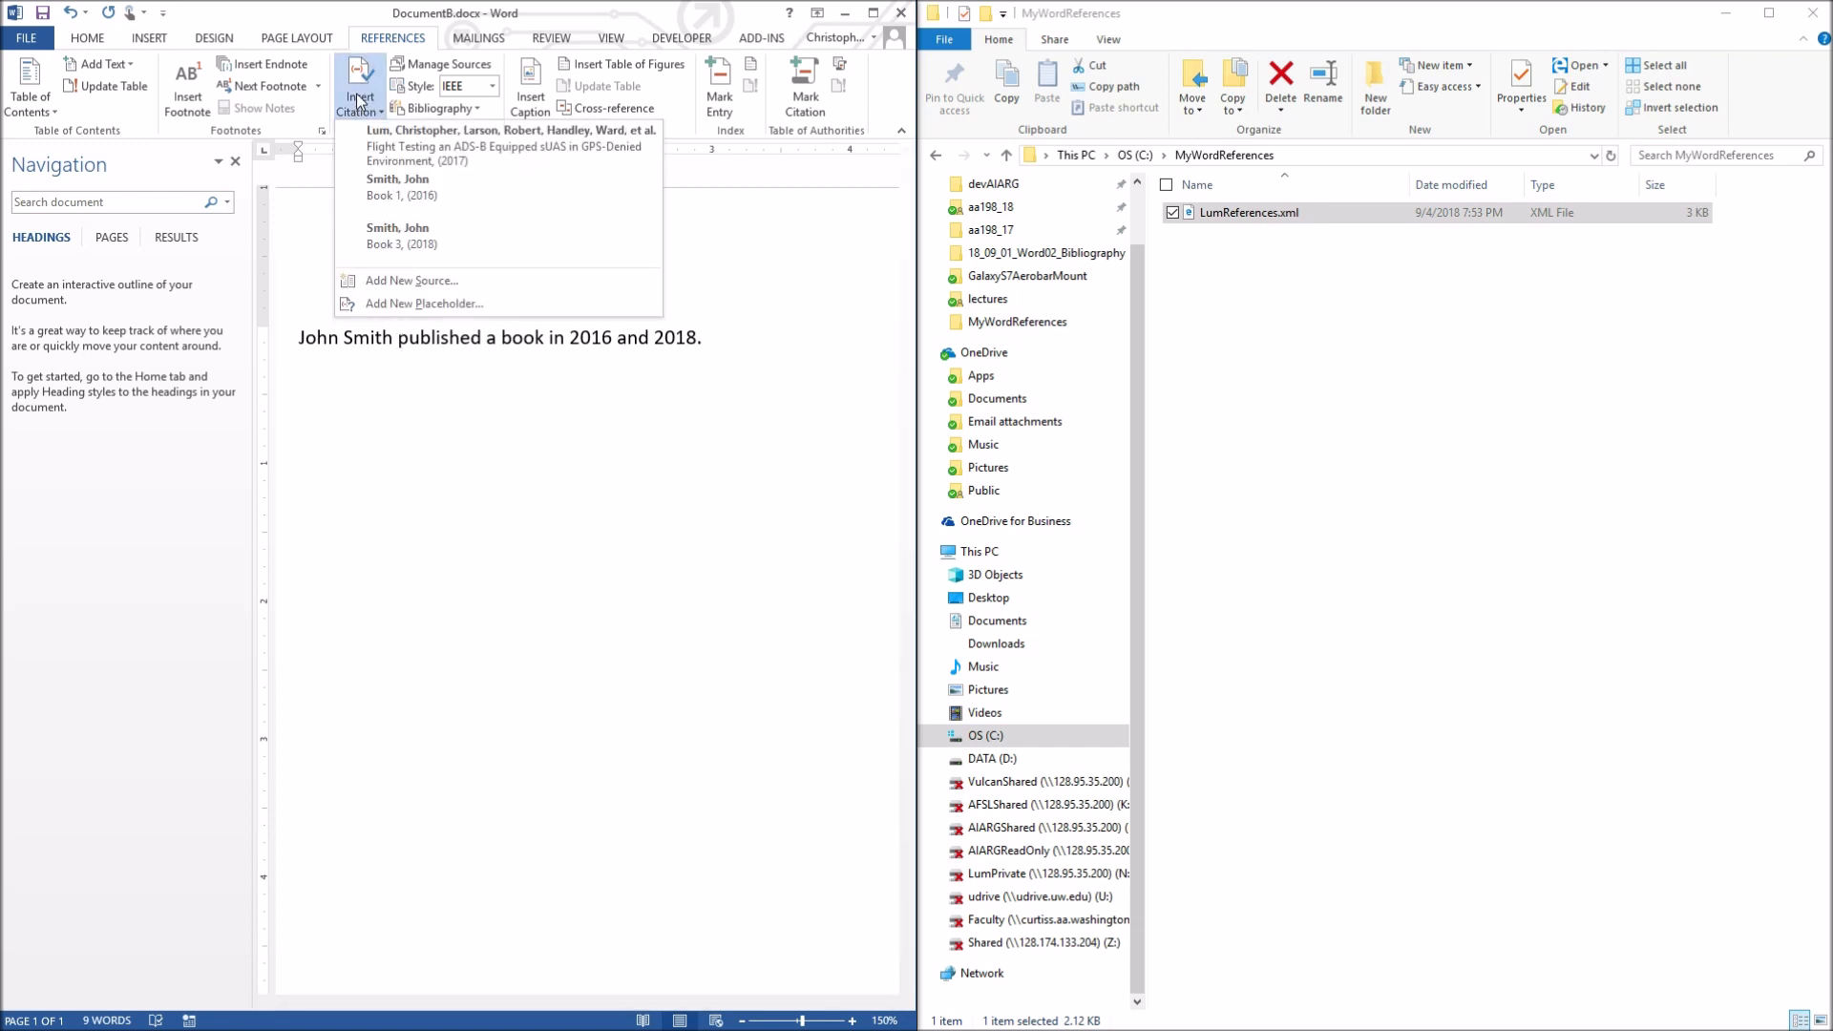
pyautogui.click(410, 197)
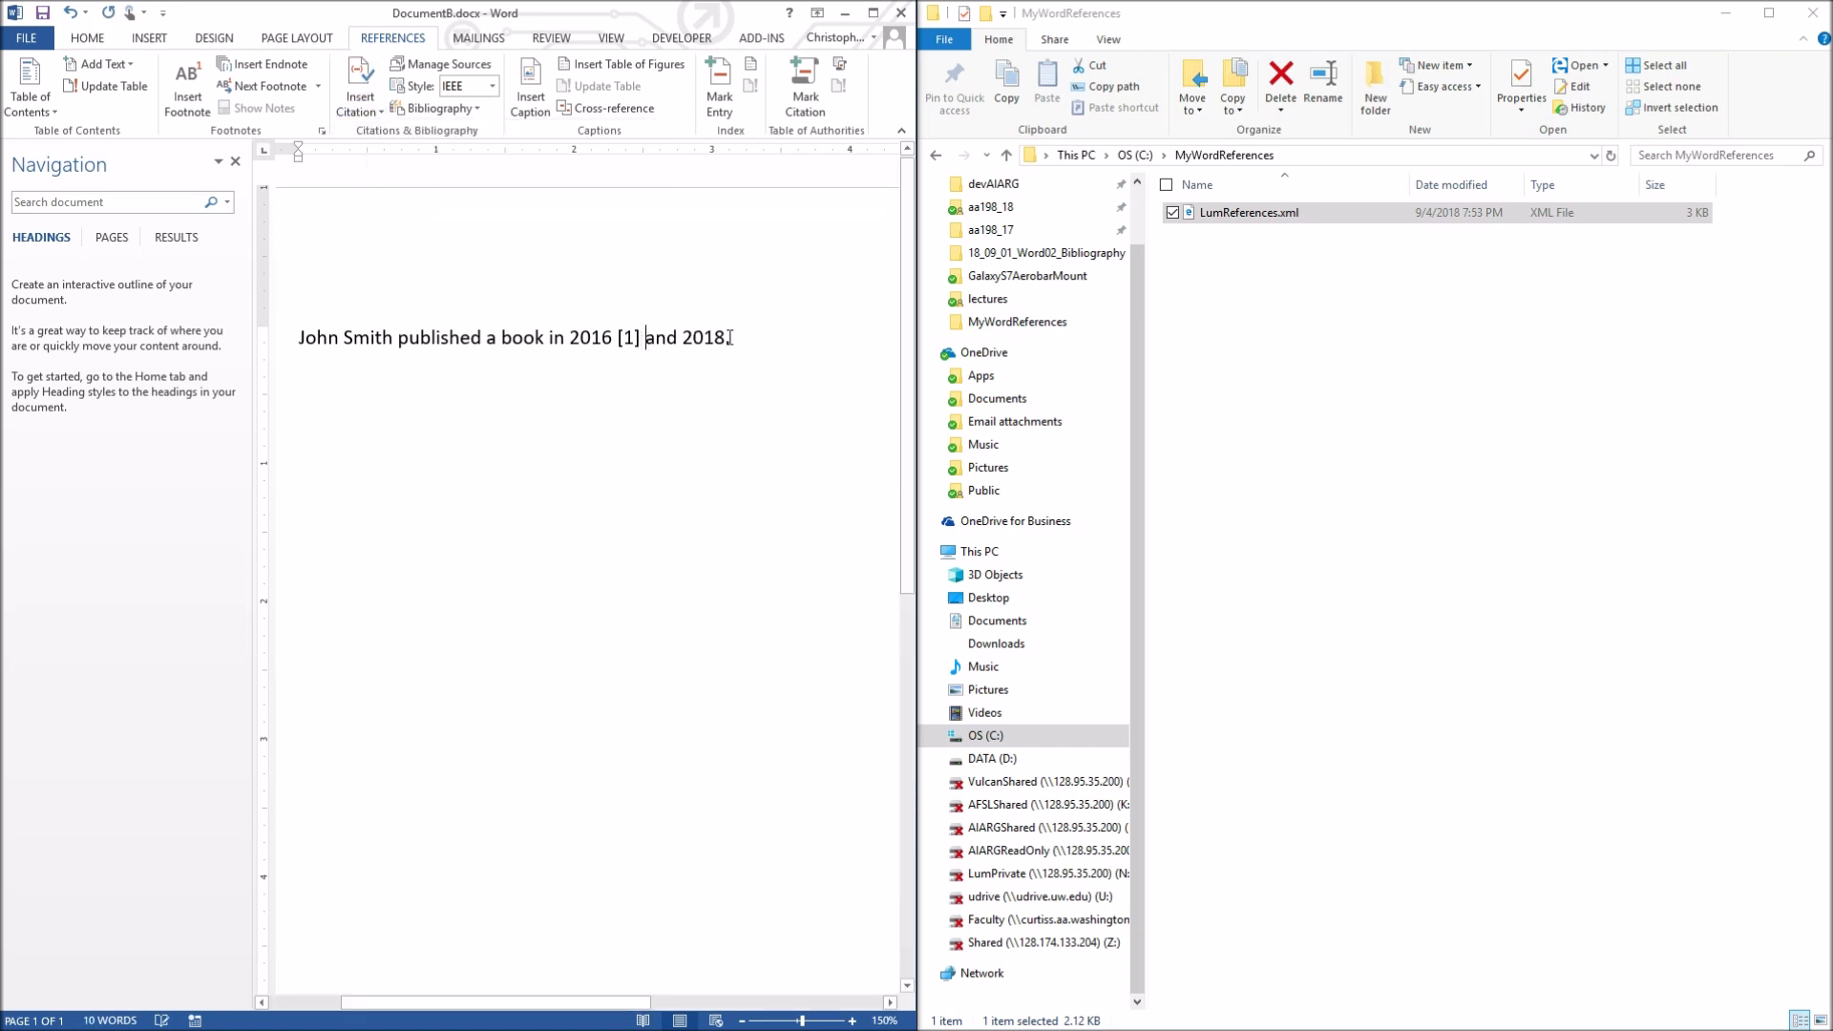
pyautogui.click(363, 98)
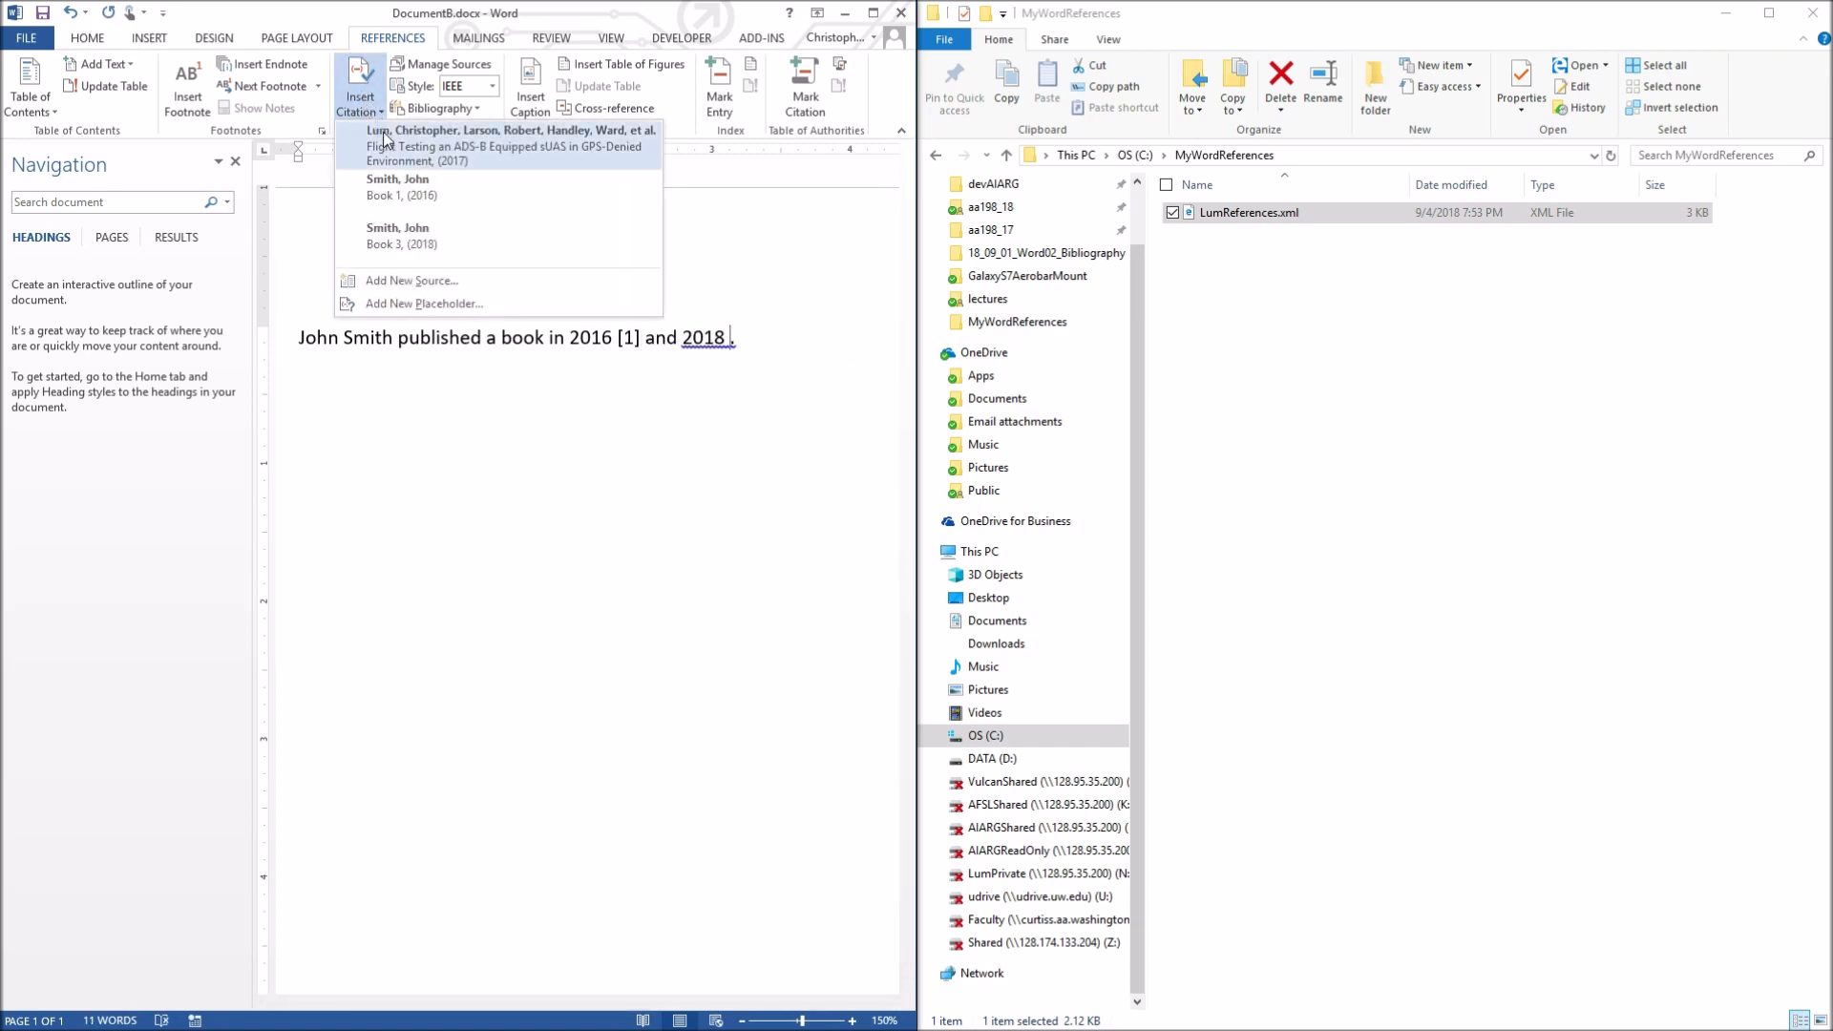
pyautogui.click(427, 247)
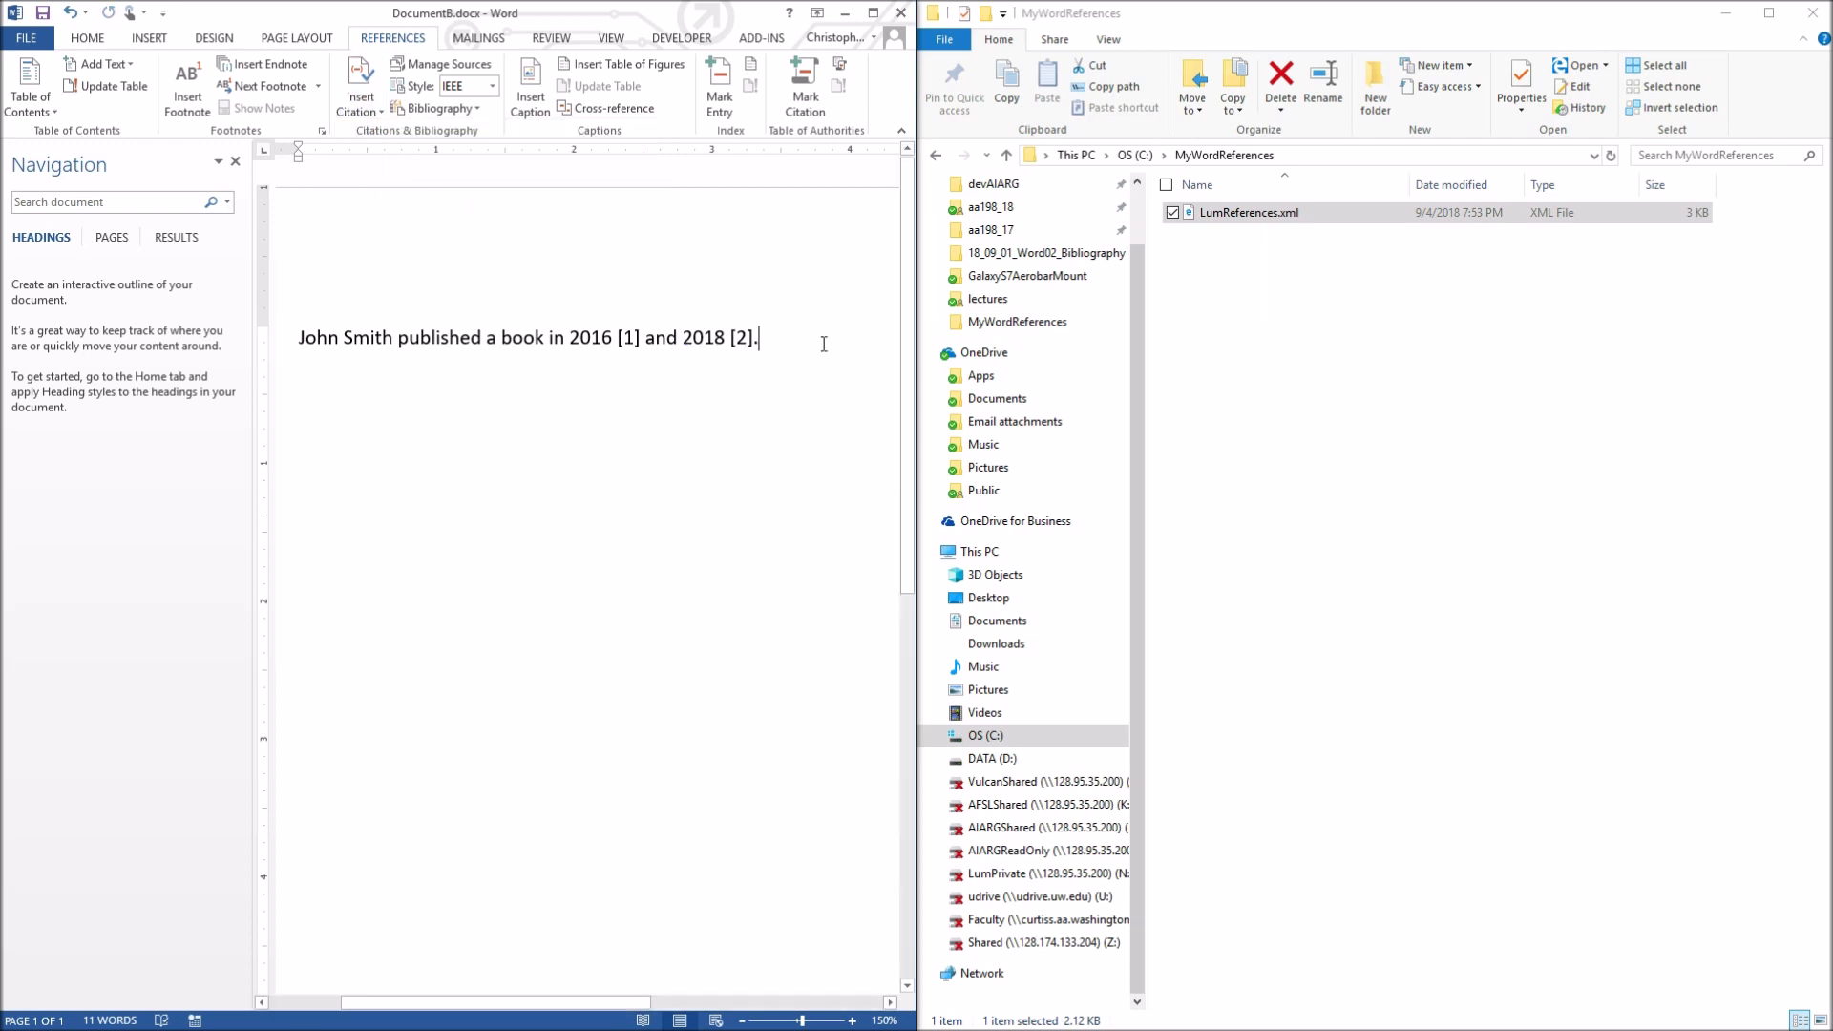
# Insert a built-in References bibliography two lines below the sentence and compare its entries with the two in-text citations
pyautogui.press('Return')
pyautogui.press('Return')
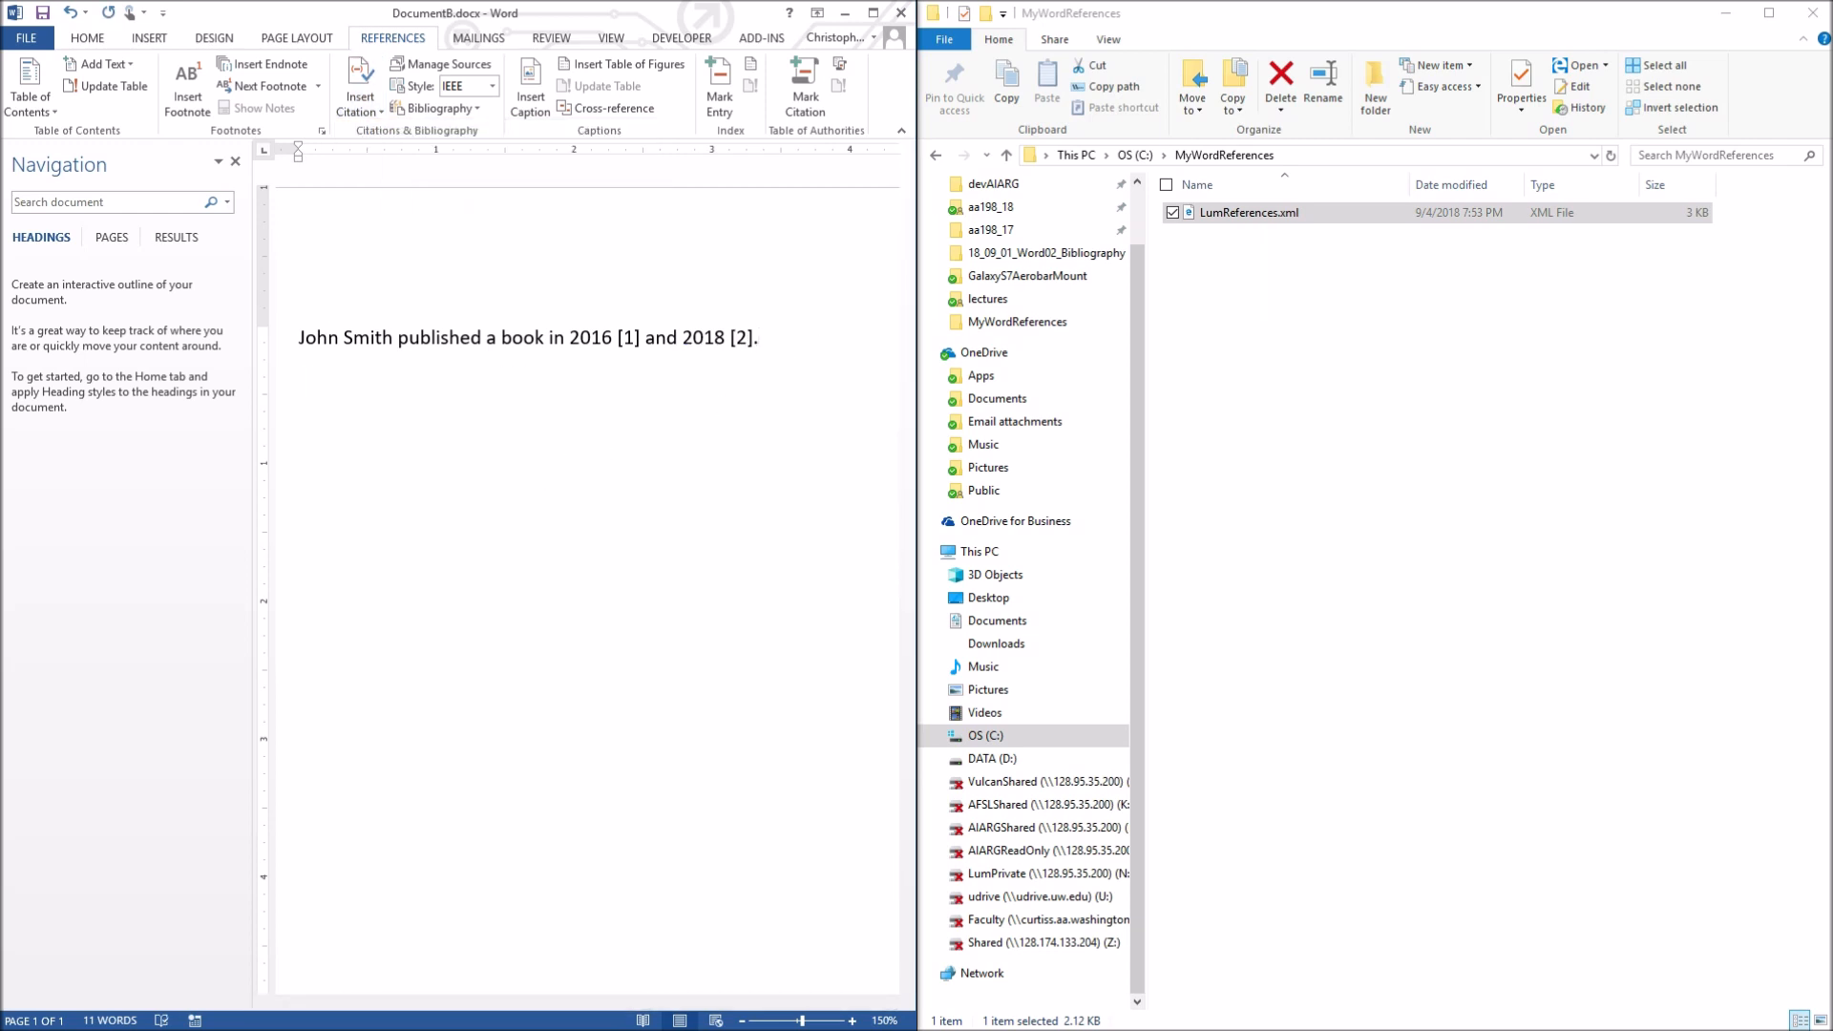
pyautogui.click(462, 110)
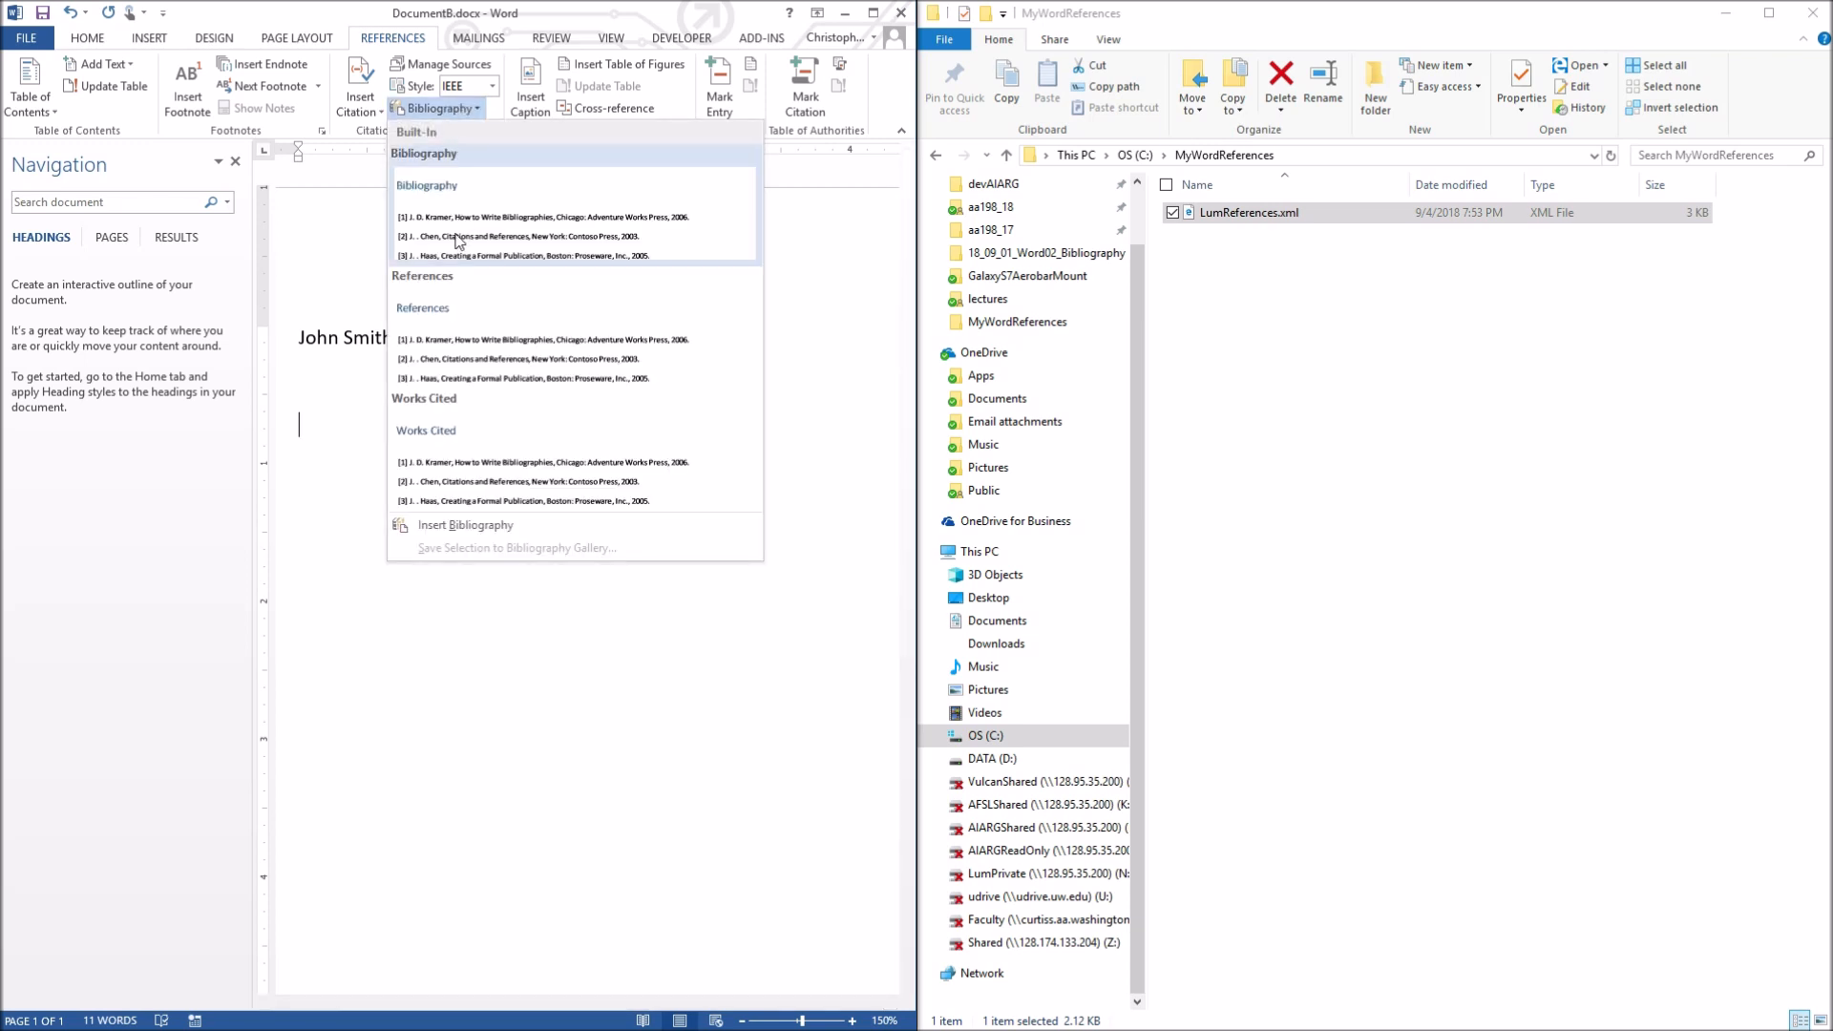
pyautogui.click(512, 357)
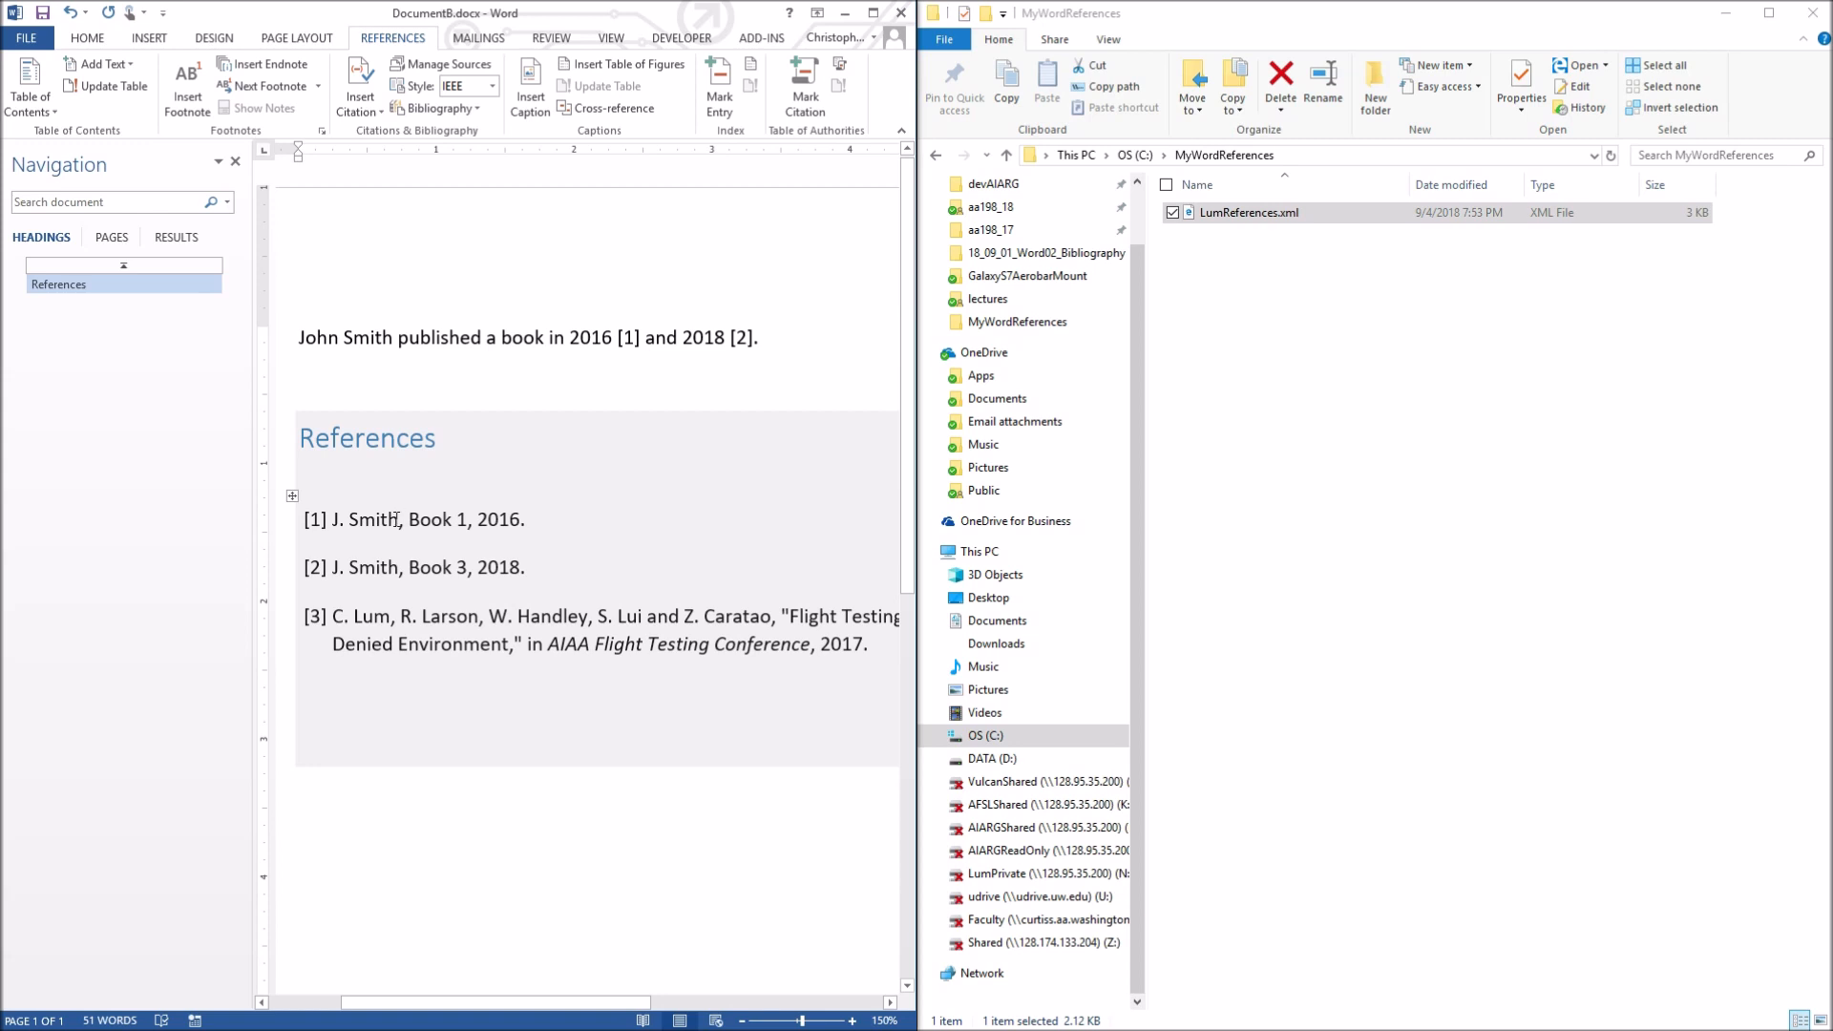
pyautogui.click(628, 337)
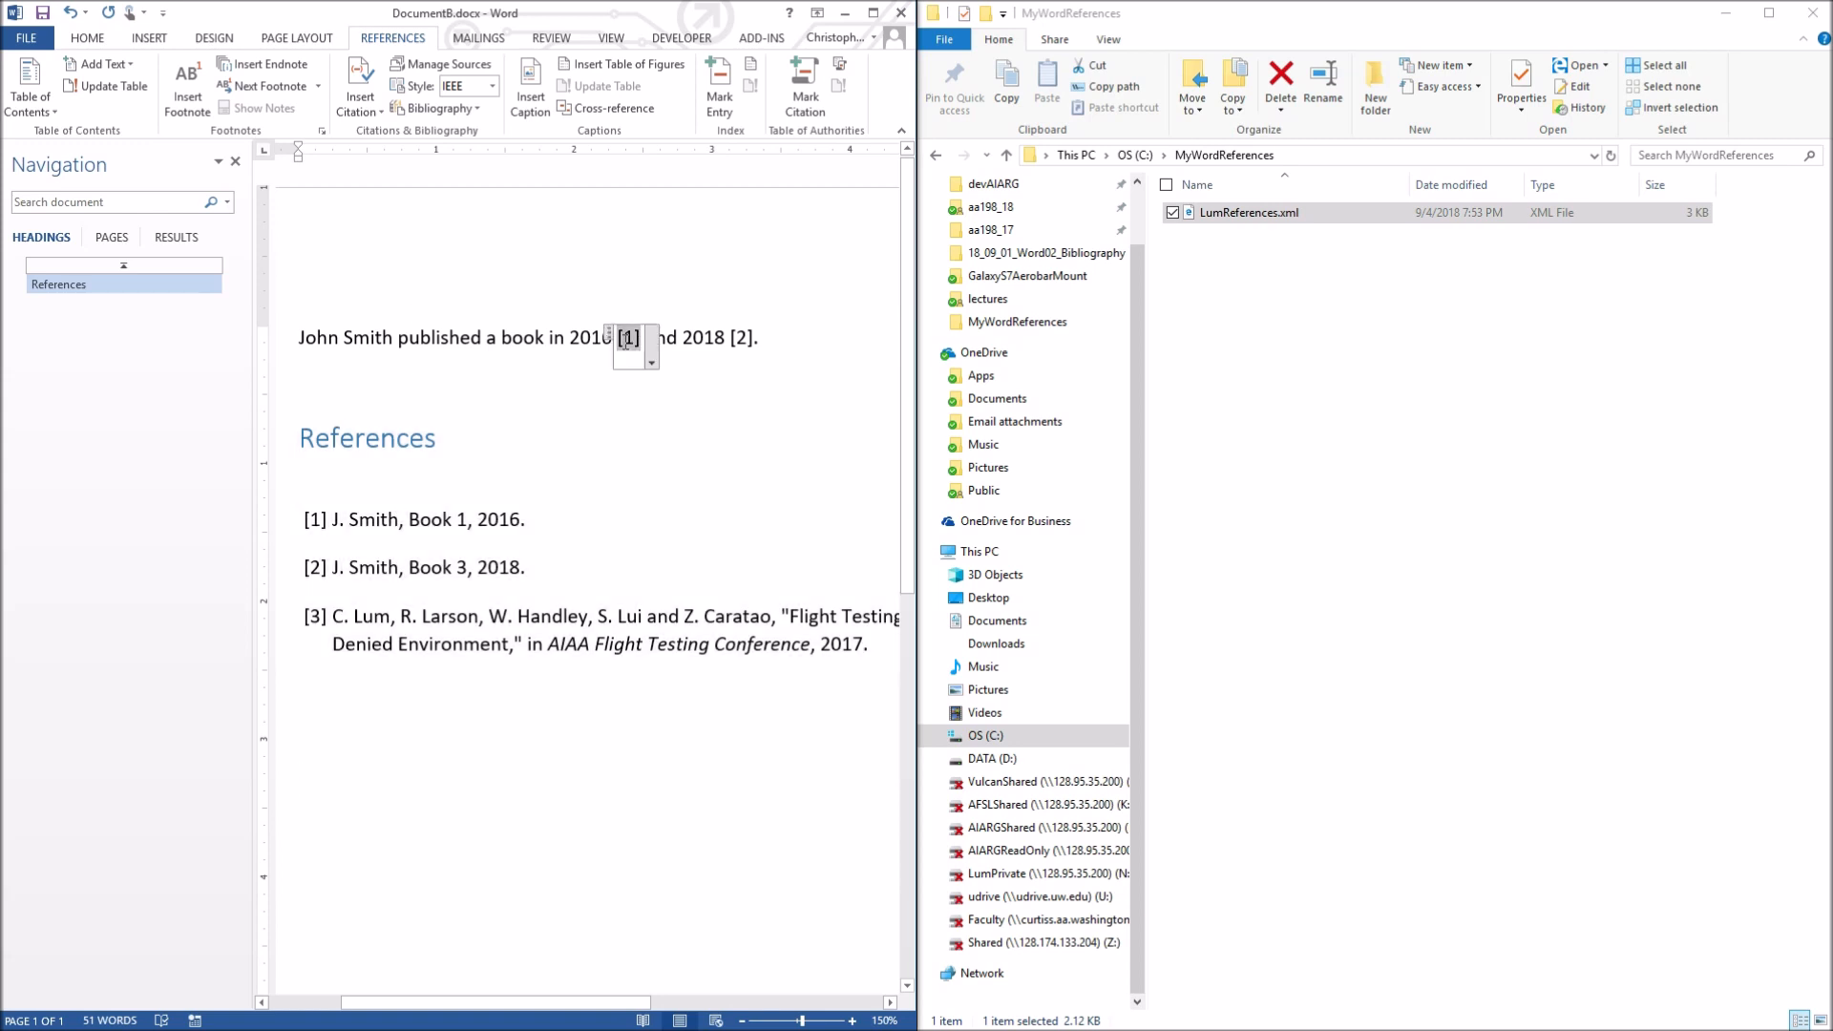
pyautogui.click(747, 346)
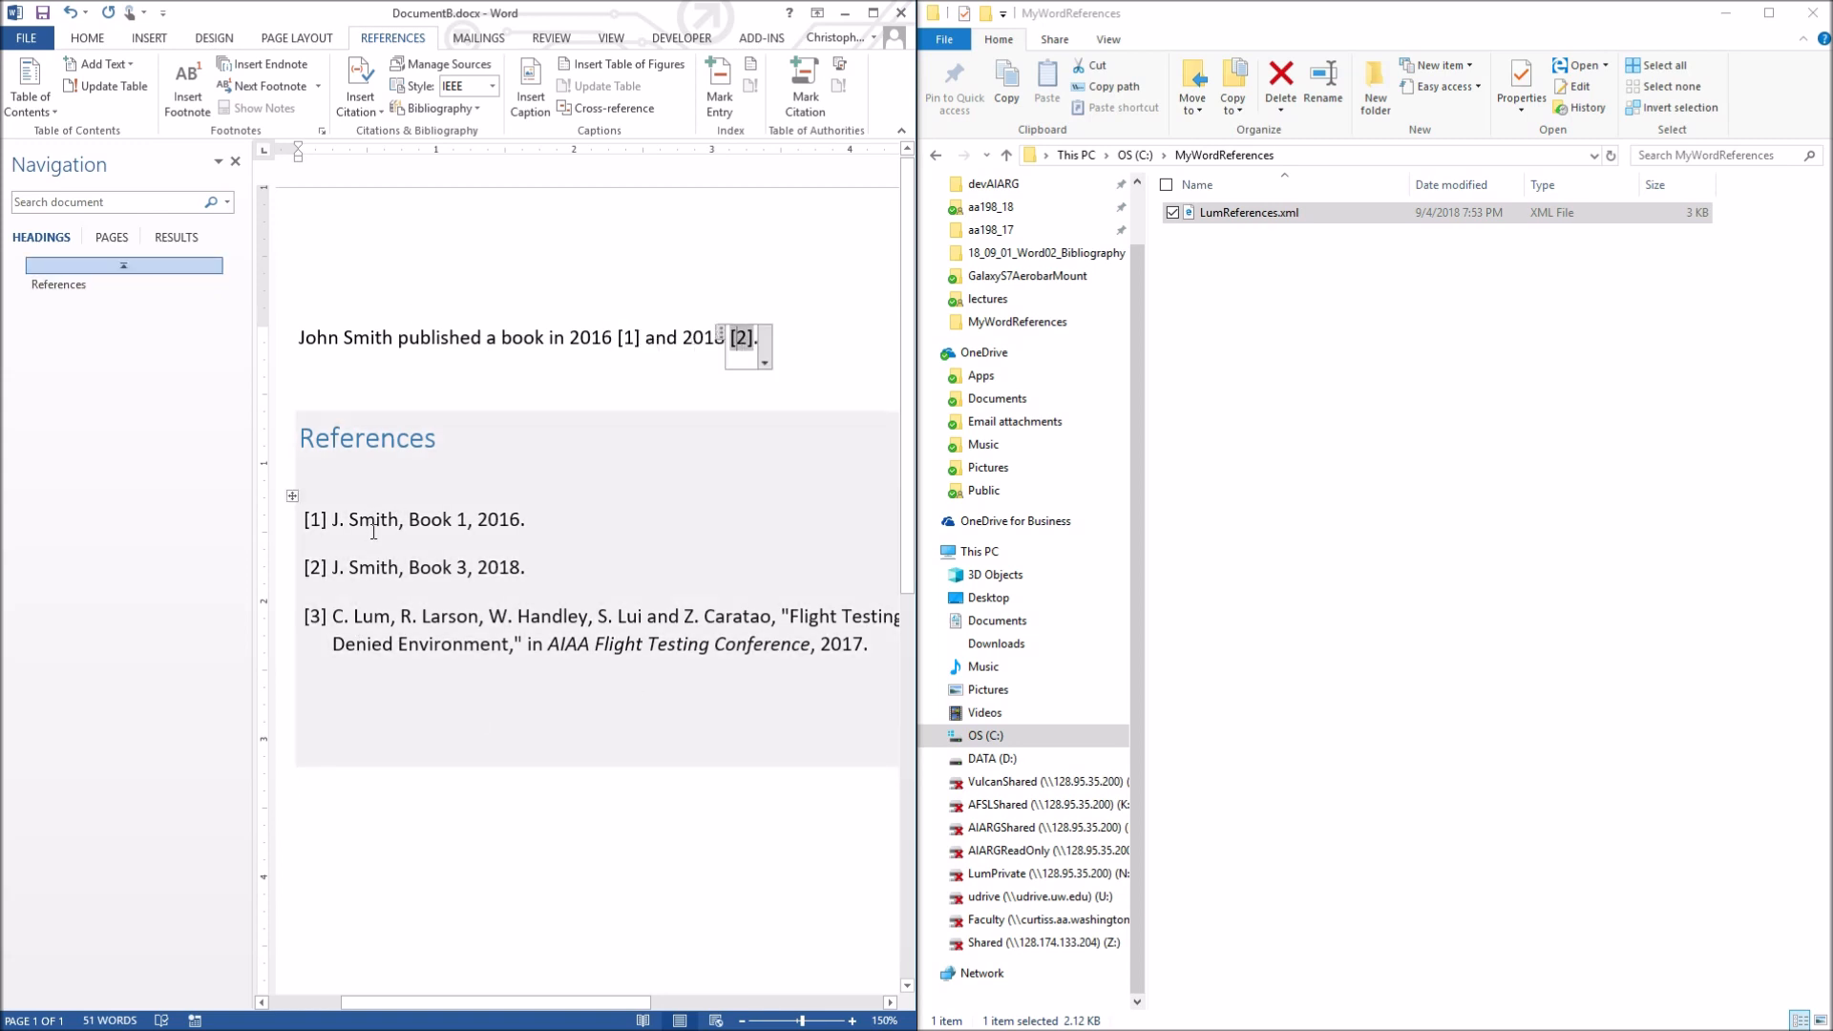
pyautogui.click(432, 876)
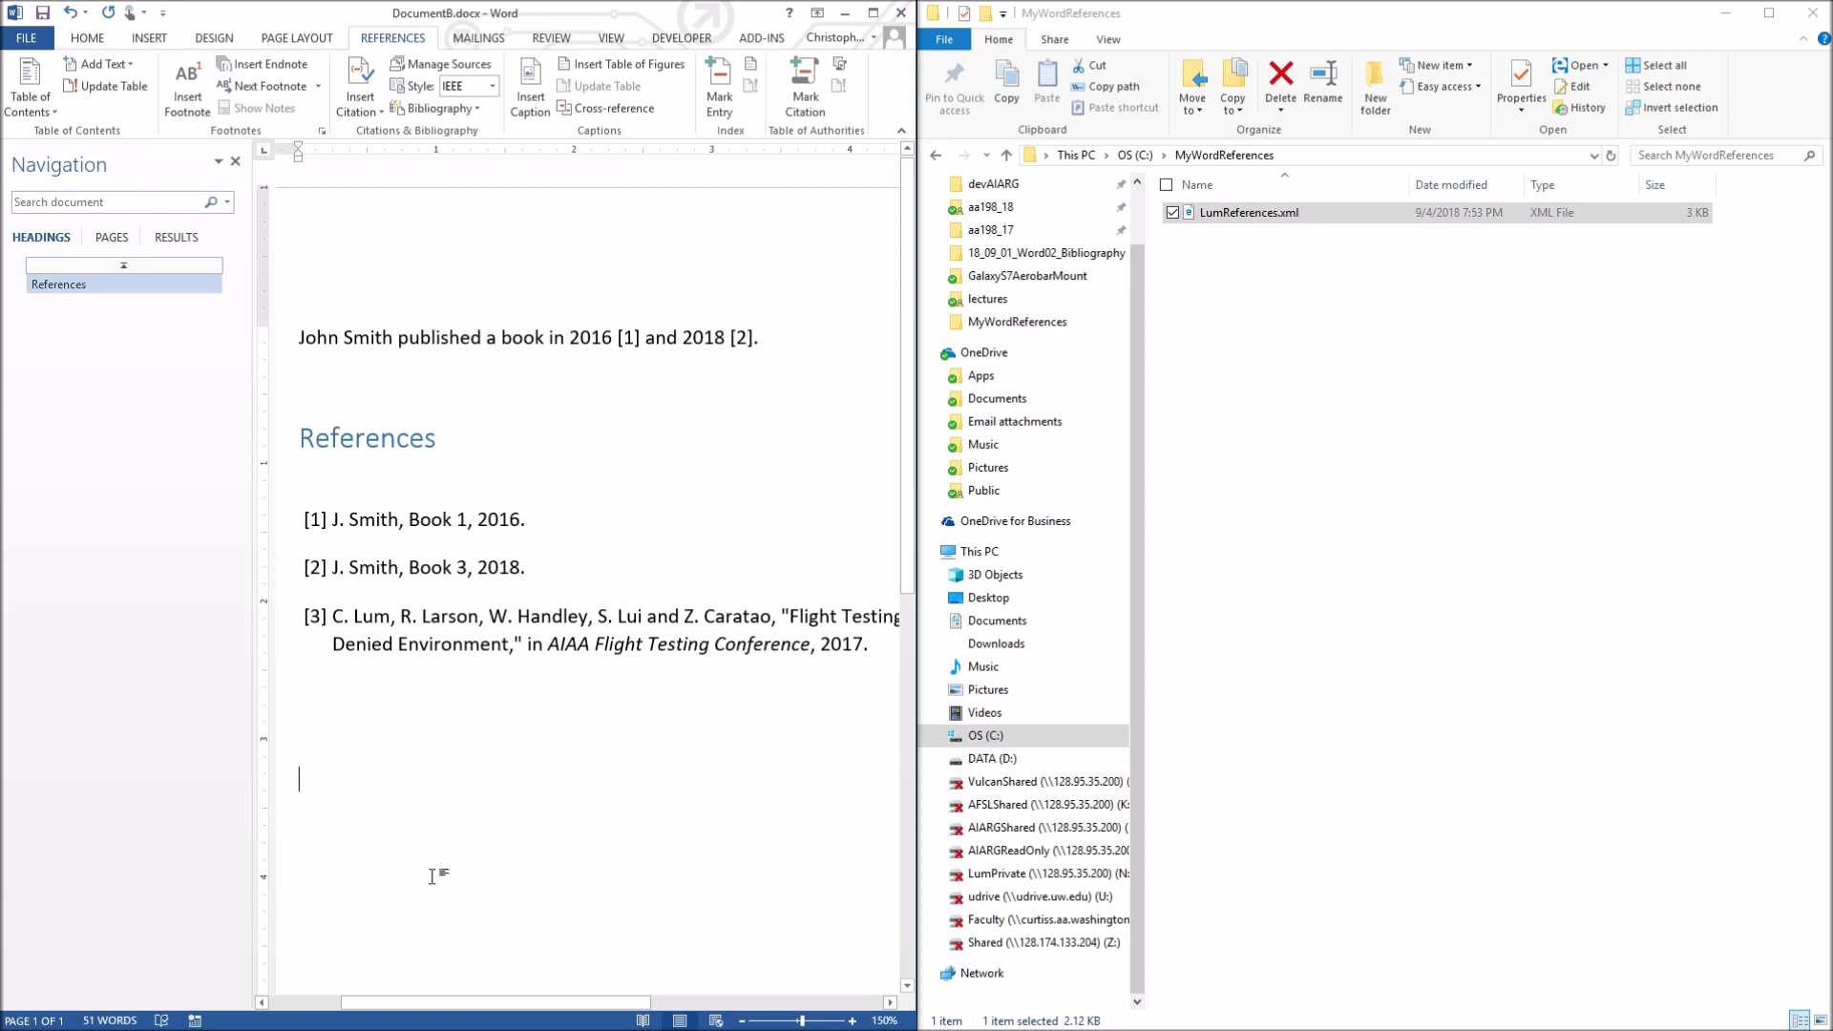
# Check the cited-source marks in the Source Manager's current list, delete the uncited 2017 flight-testing paper from that list, and close the dialog
pyautogui.click(441, 67)
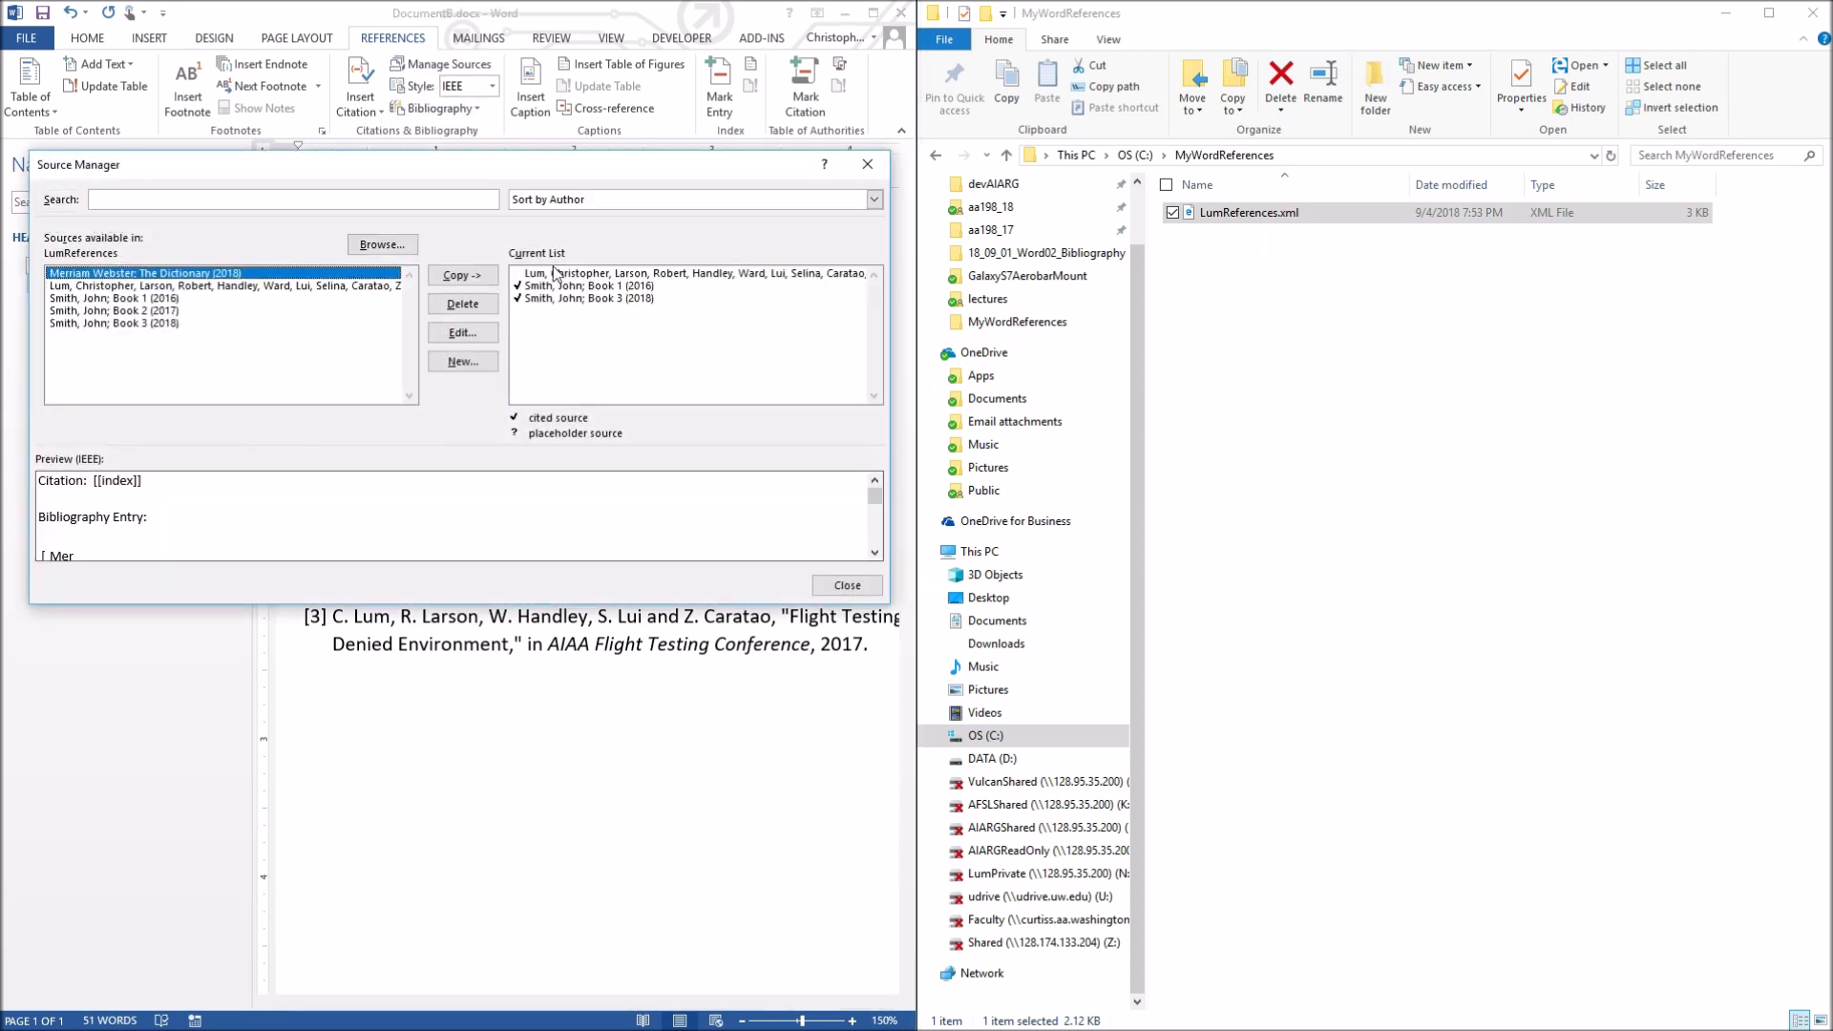
pyautogui.click(567, 277)
pyautogui.click(573, 298)
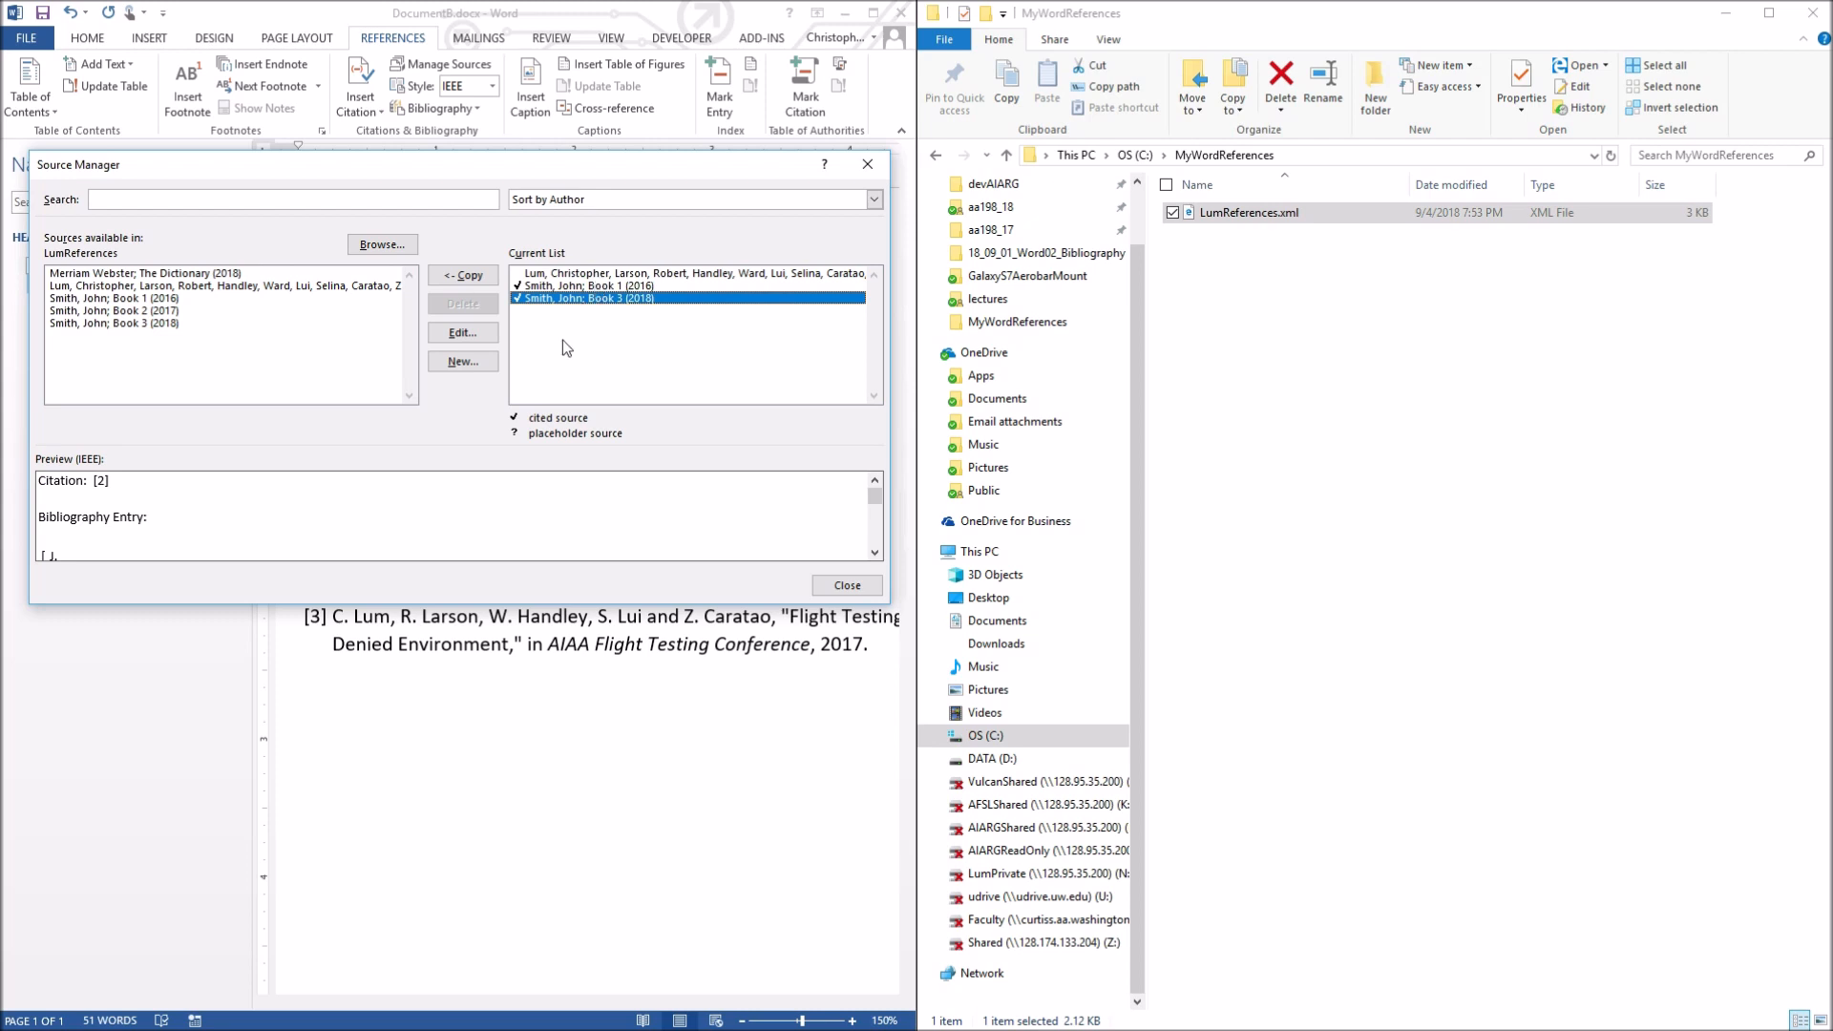
pyautogui.click(544, 285)
pyautogui.click(541, 299)
pyautogui.click(552, 287)
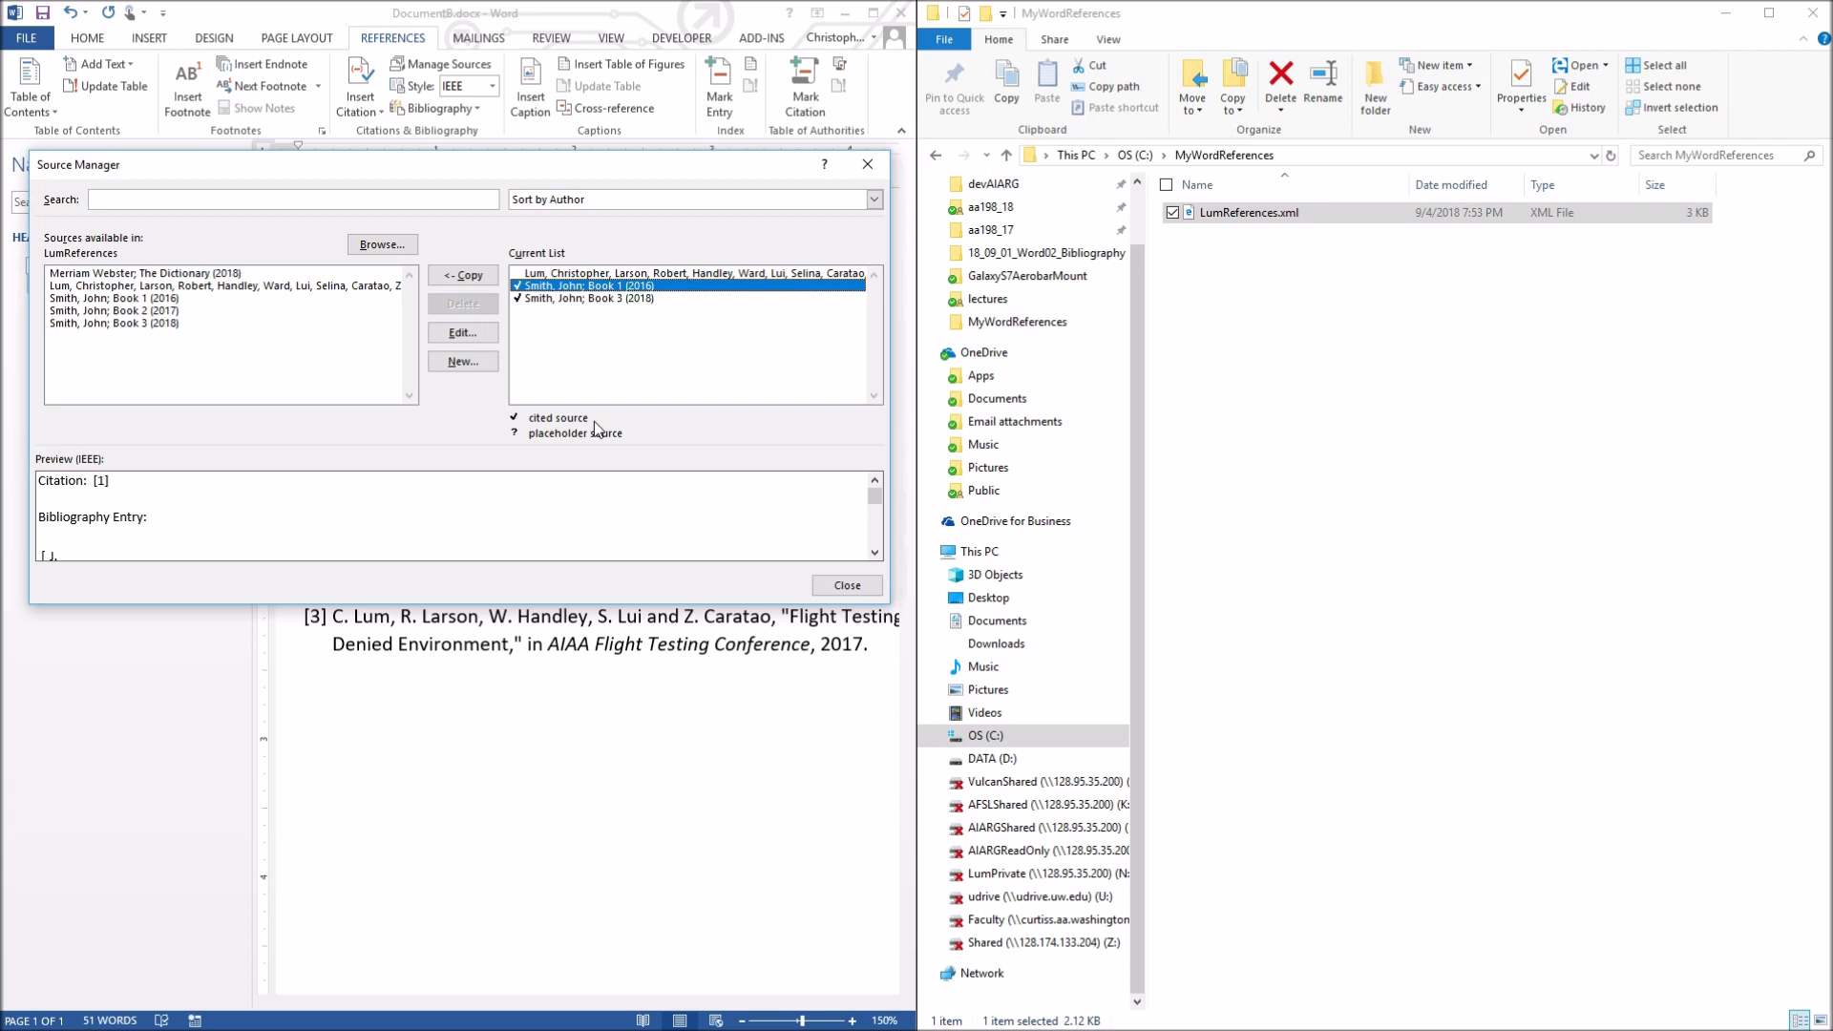
pyautogui.click(585, 273)
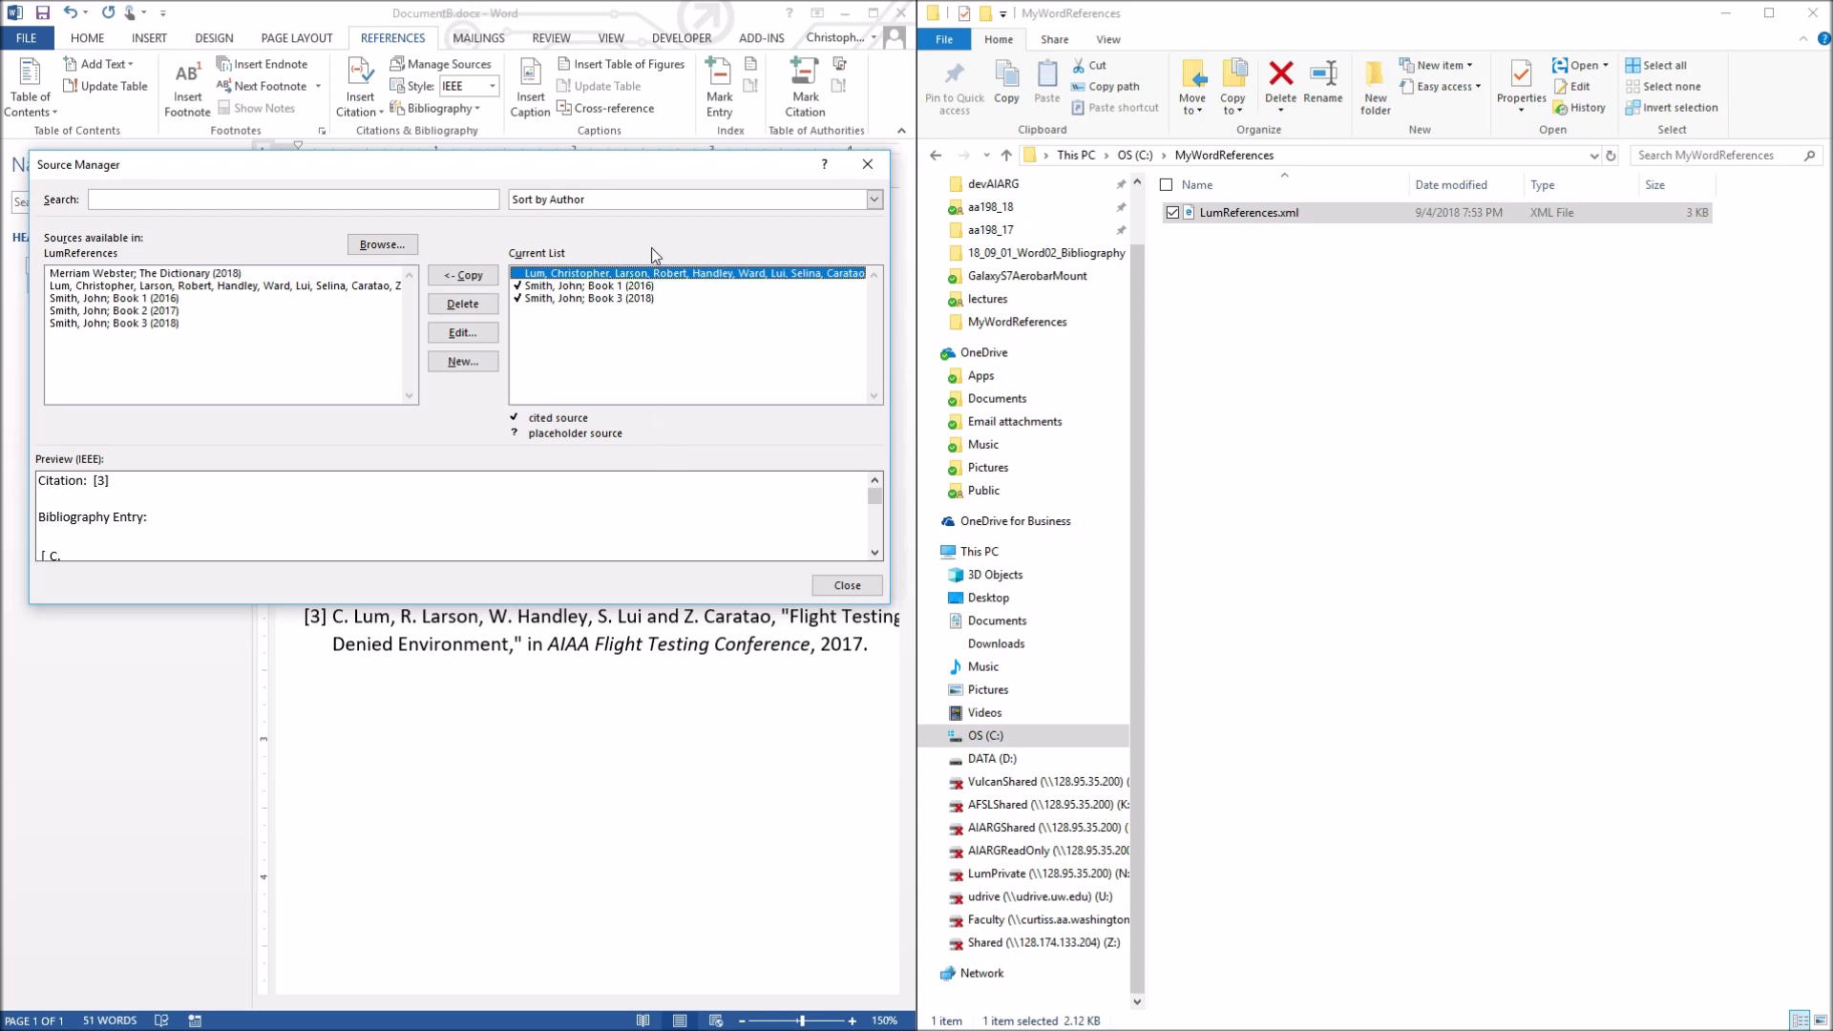
pyautogui.moveTo(584, 163); pyautogui.dragTo(1558, 254)
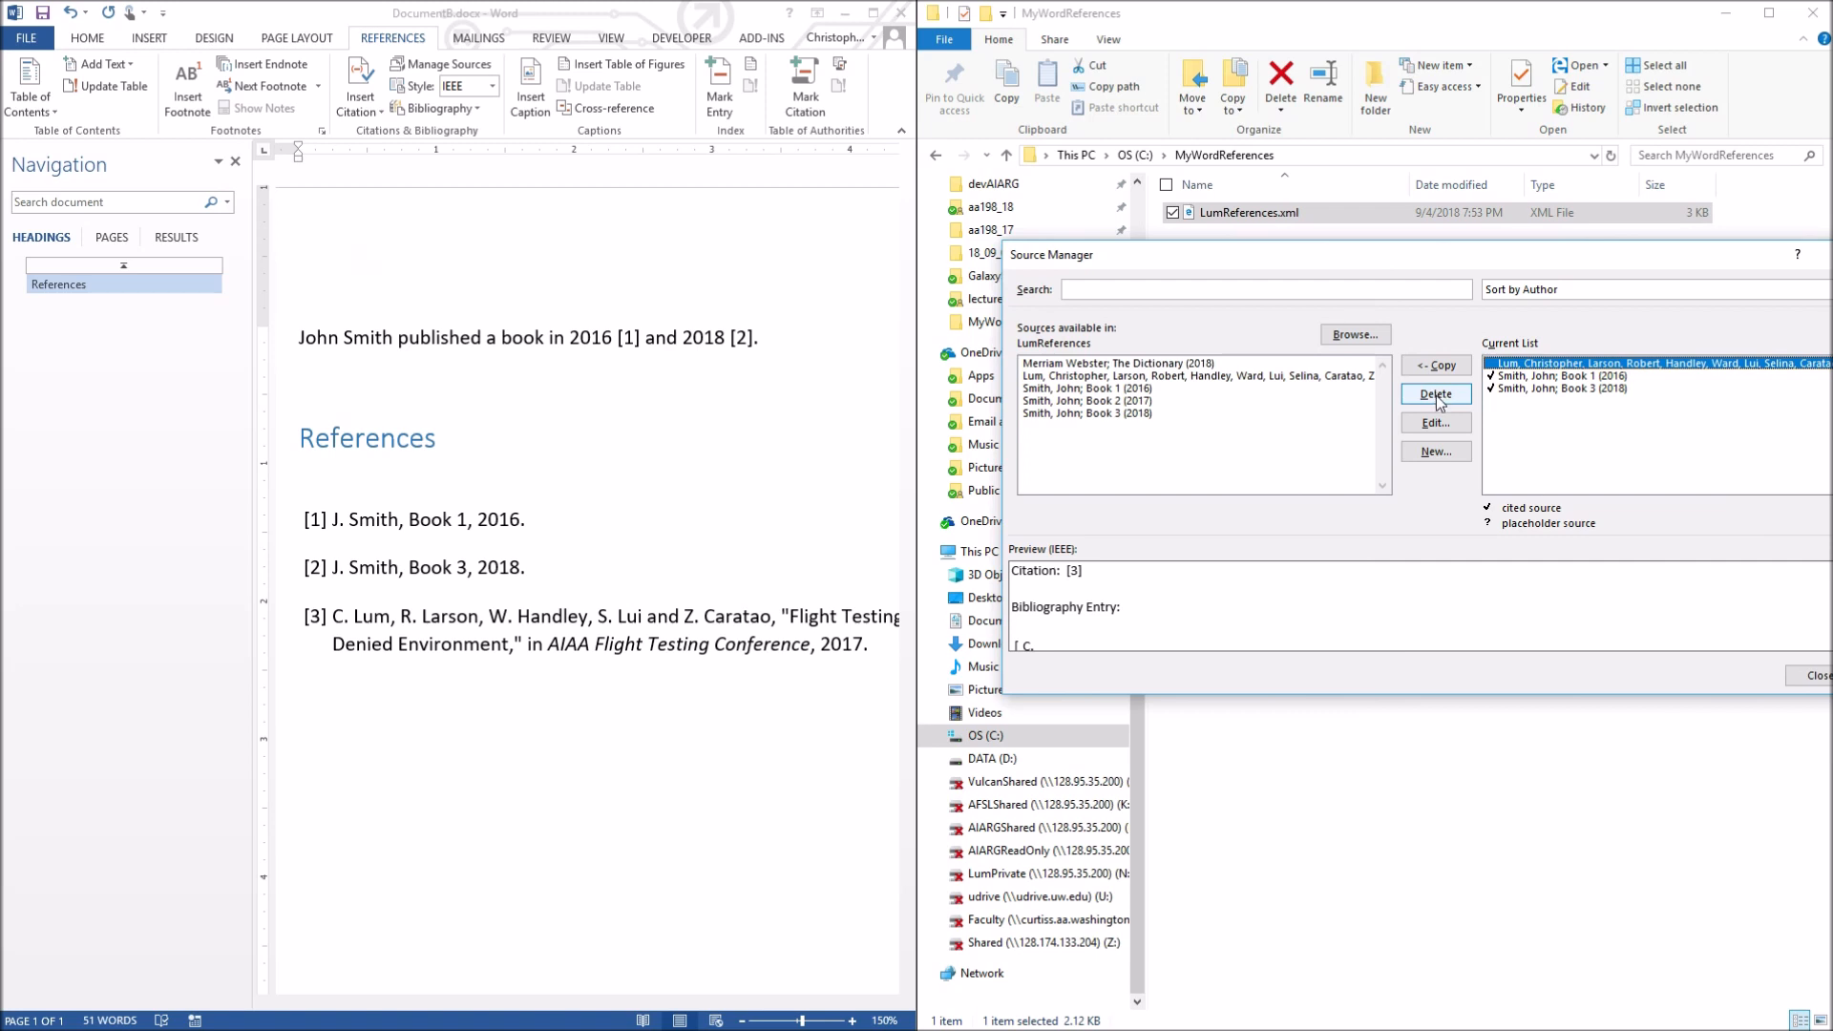
pyautogui.moveTo(1547, 261); pyautogui.dragTo(1445, 241)
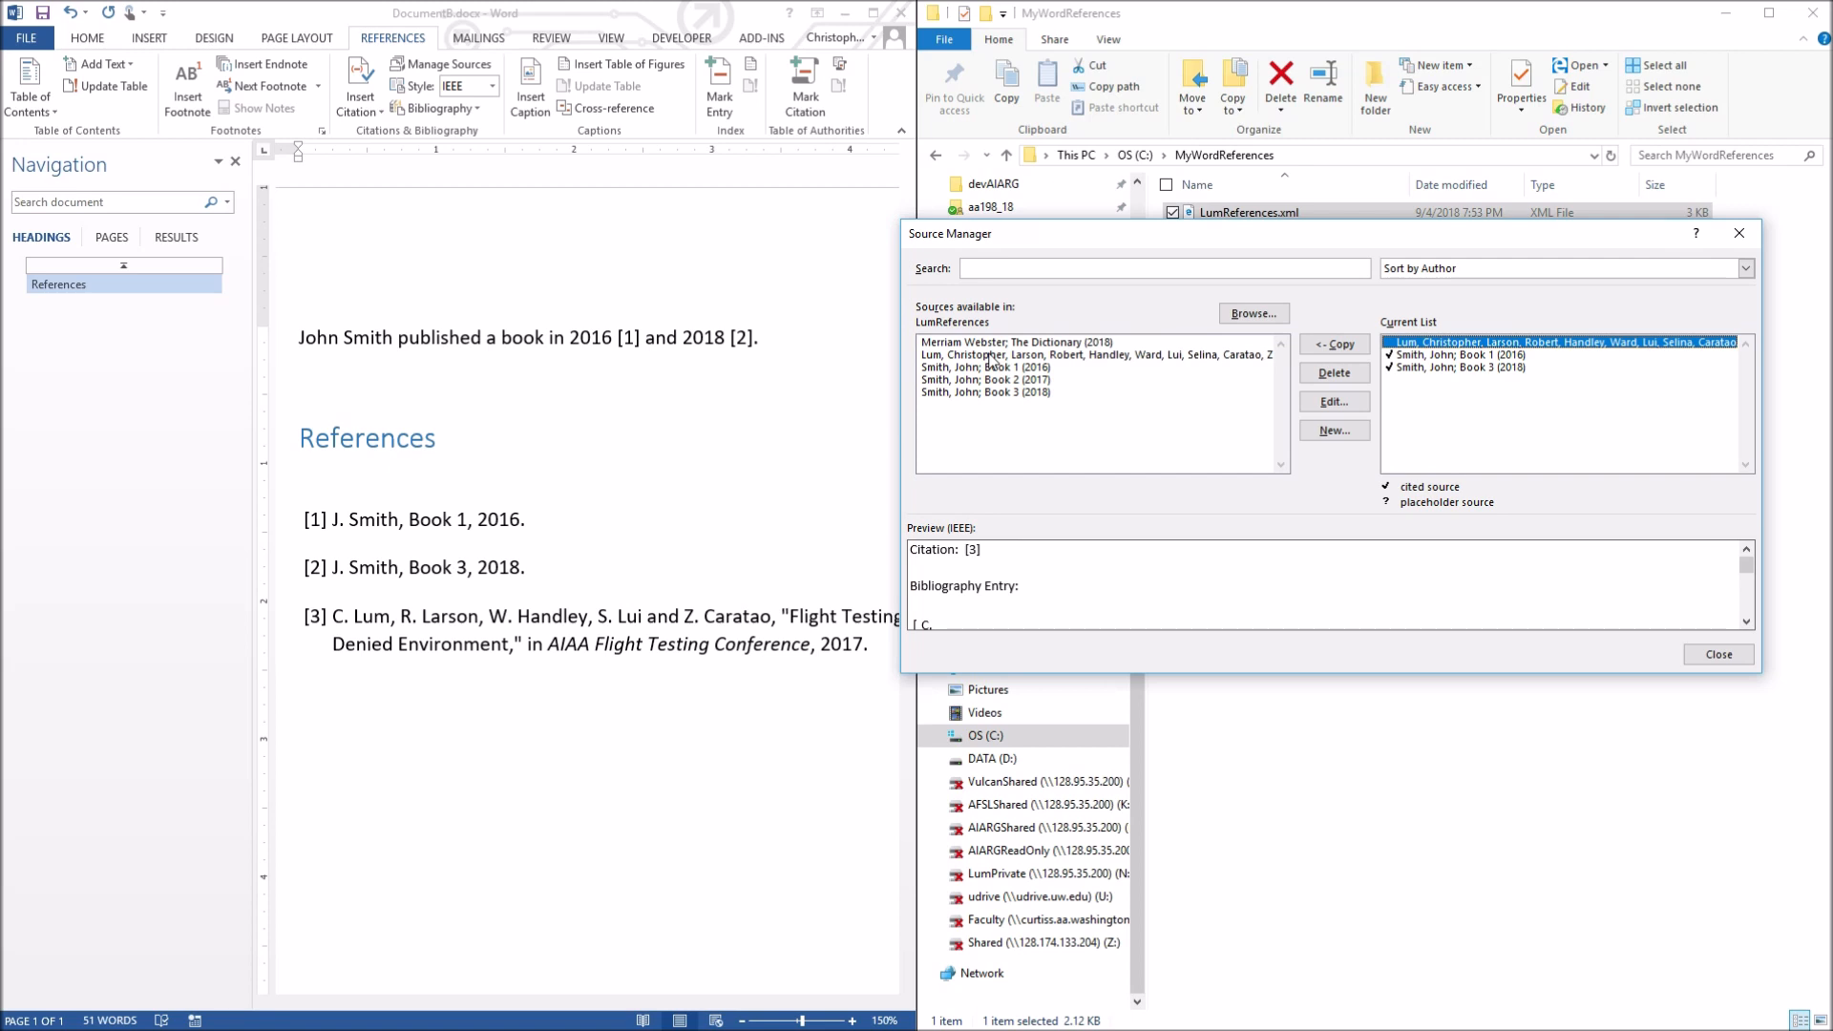
pyautogui.click(1337, 374)
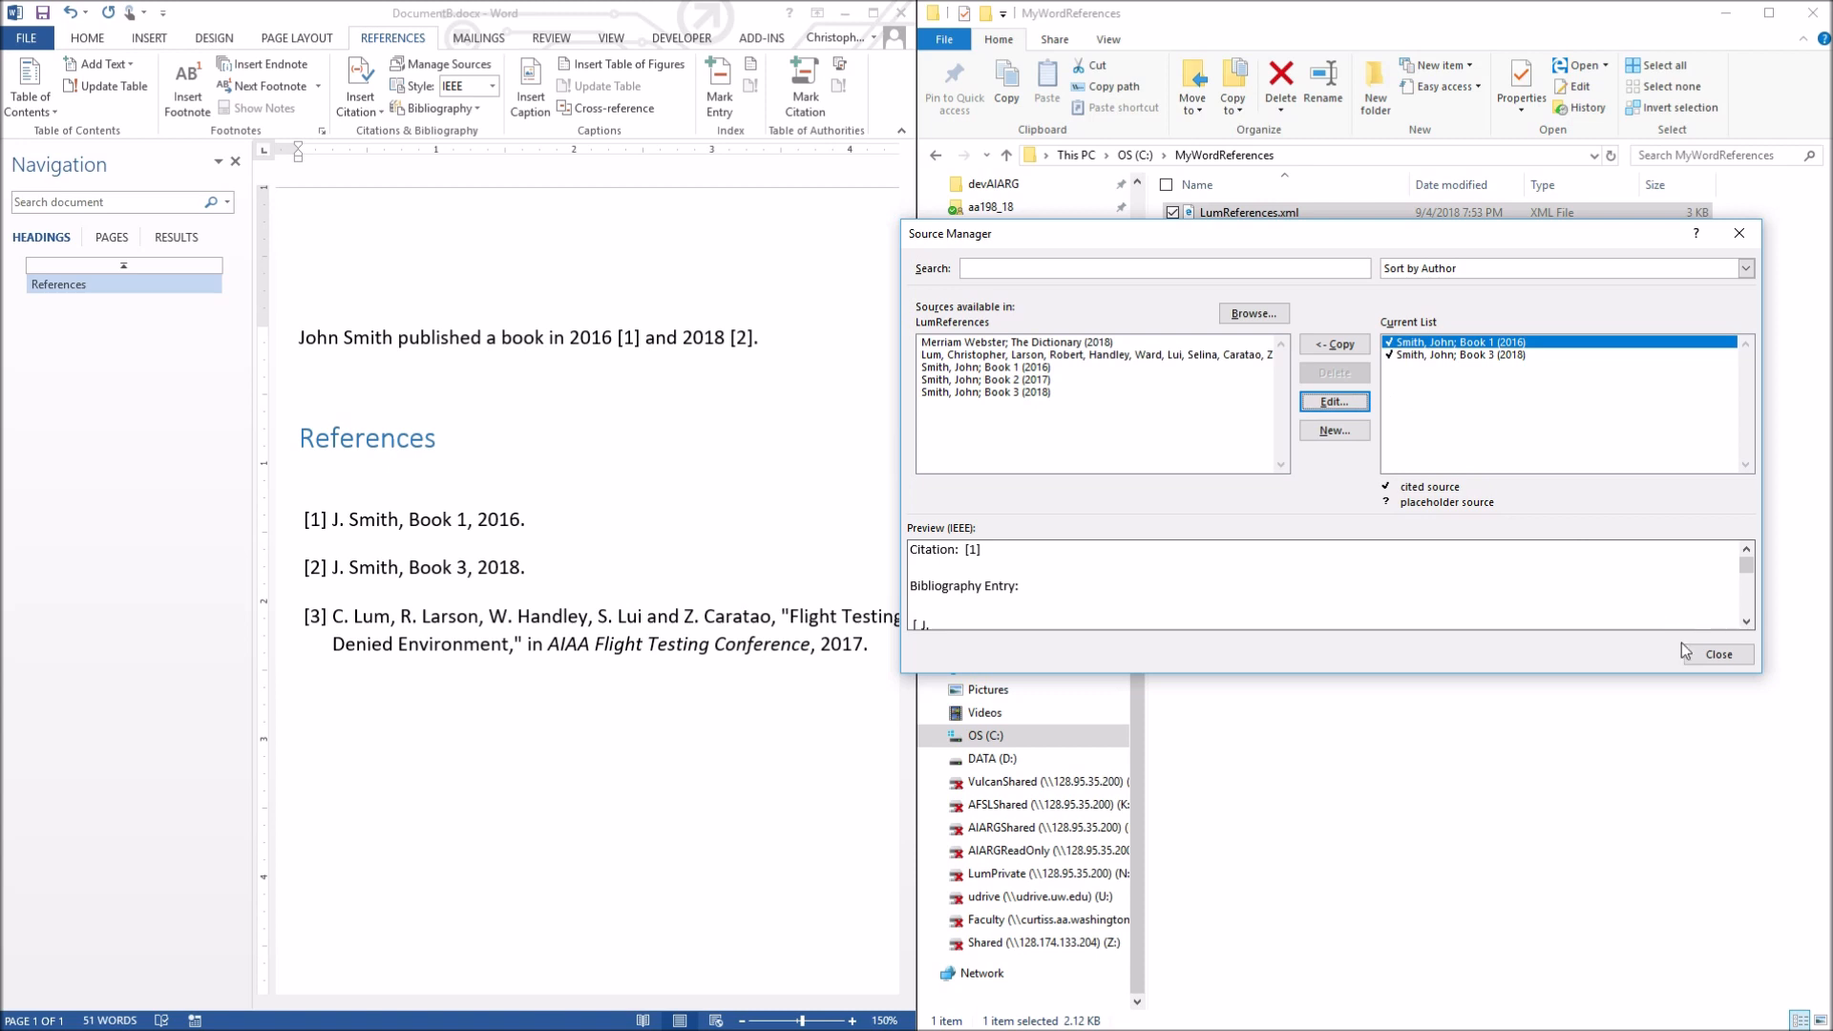
pyautogui.click(1718, 655)
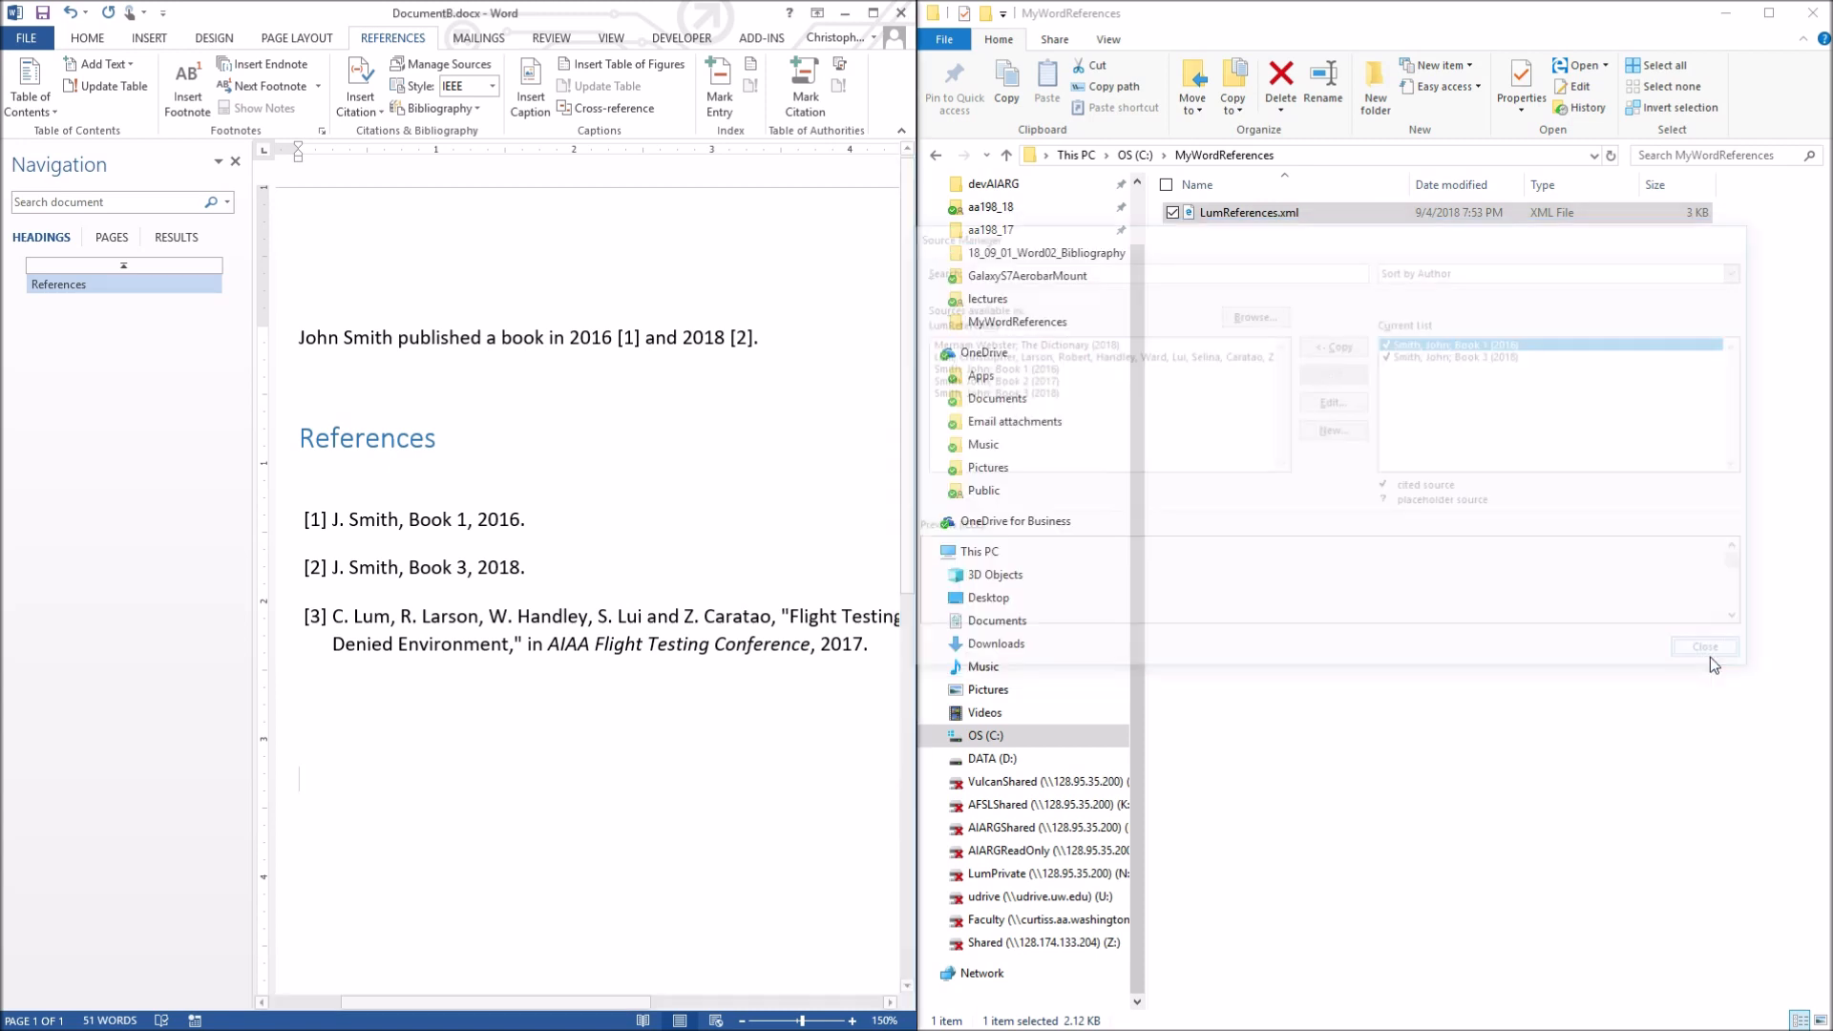
# Update all fields across the whole document so the bibliography matches the current source list, and save DocumentB.docx
pyautogui.click(462, 382)
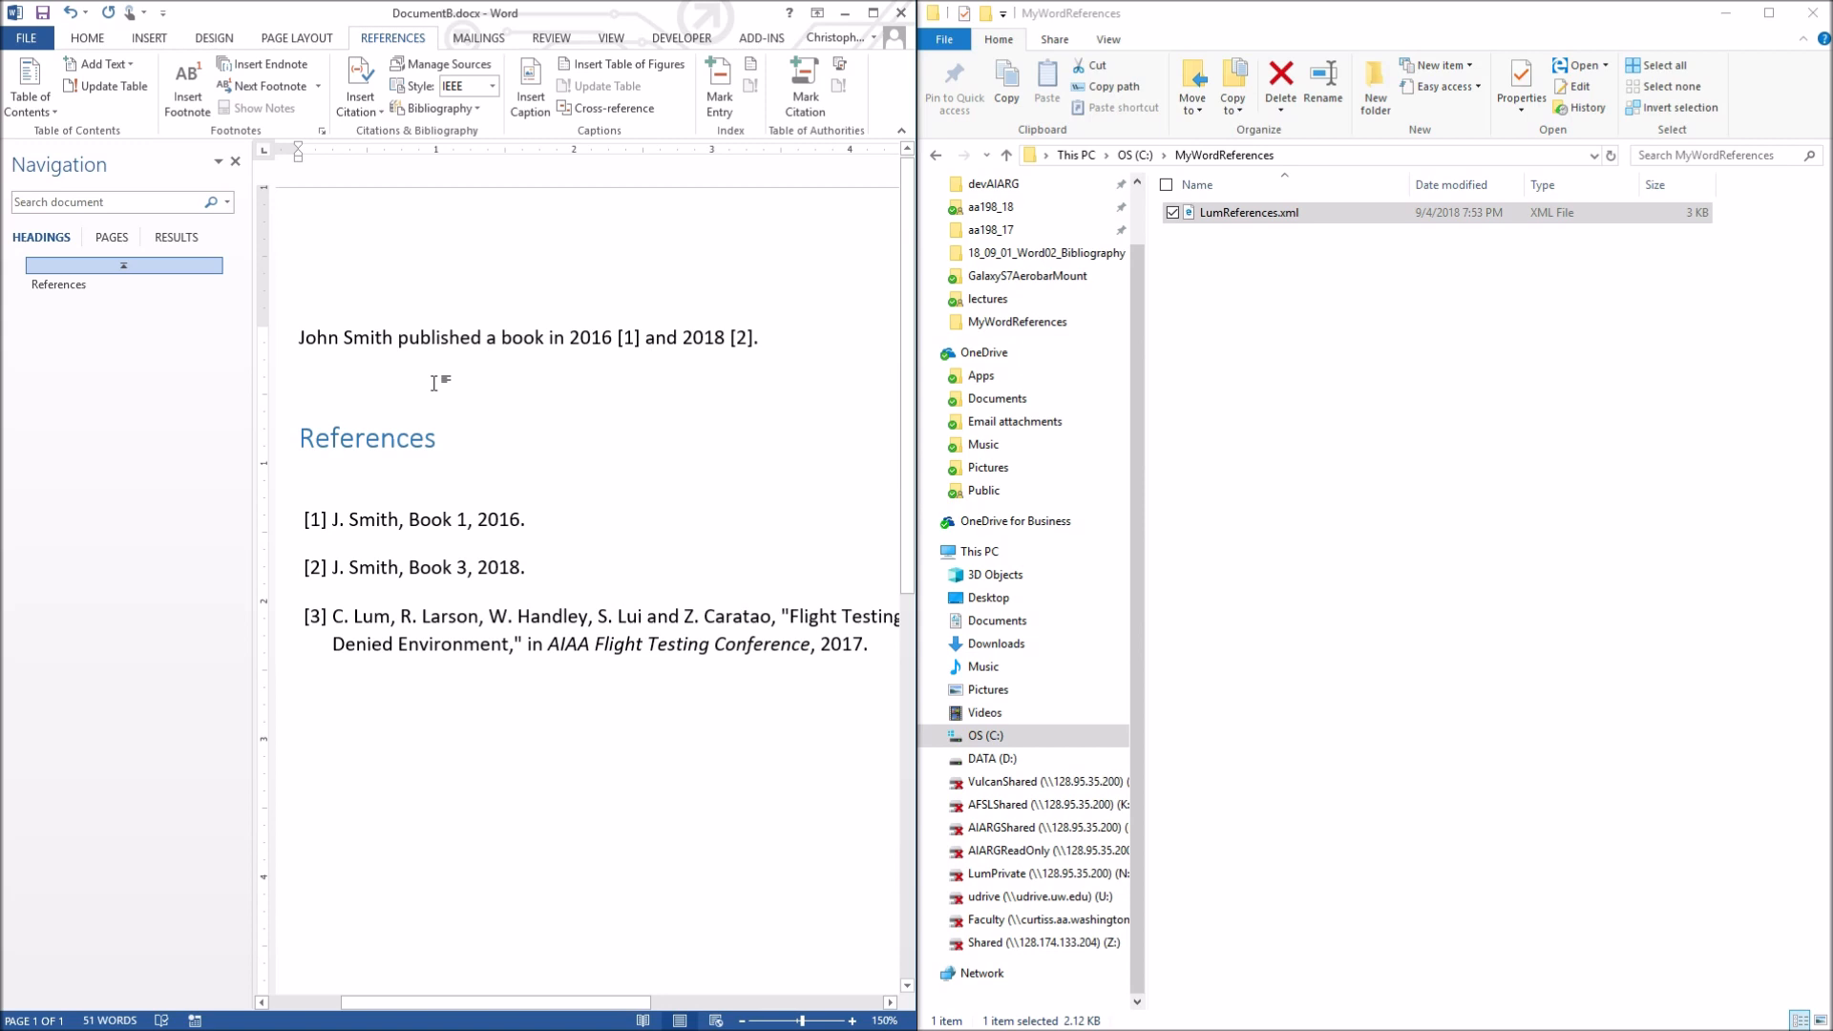
pyautogui.hotkey('ctrl', 'a')
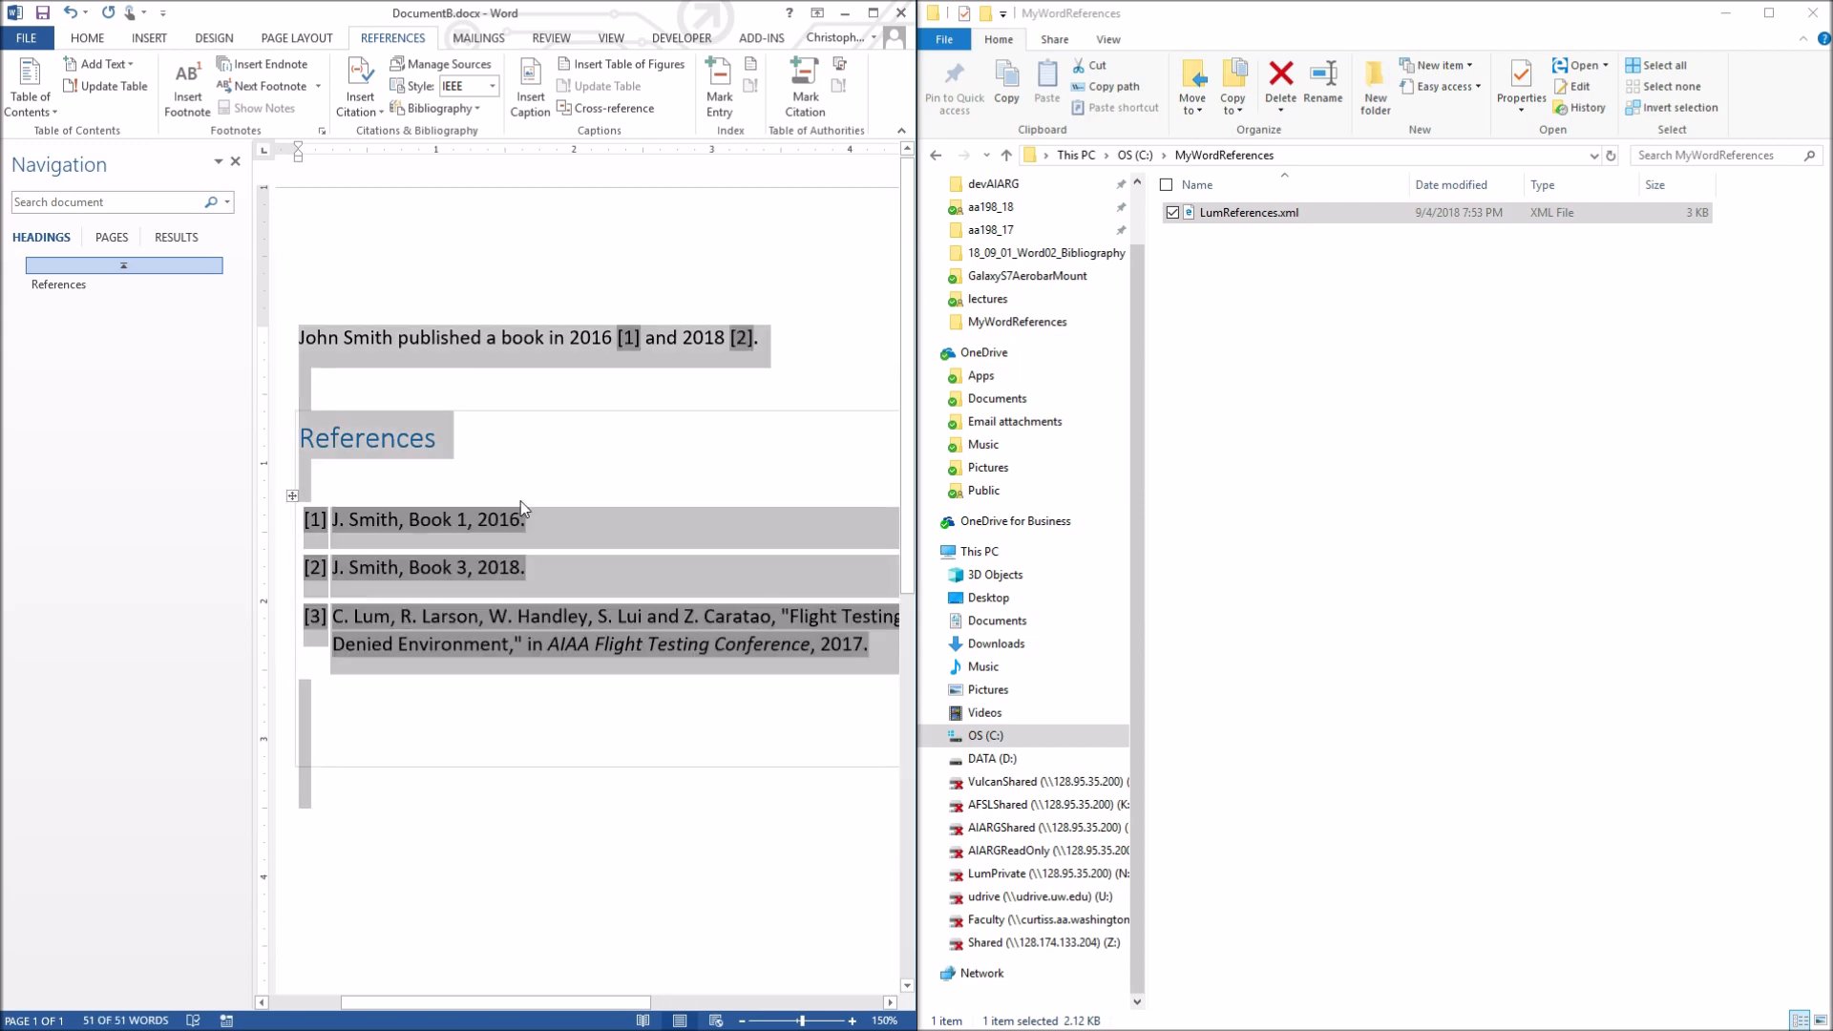
pyautogui.rightClick(627, 338)
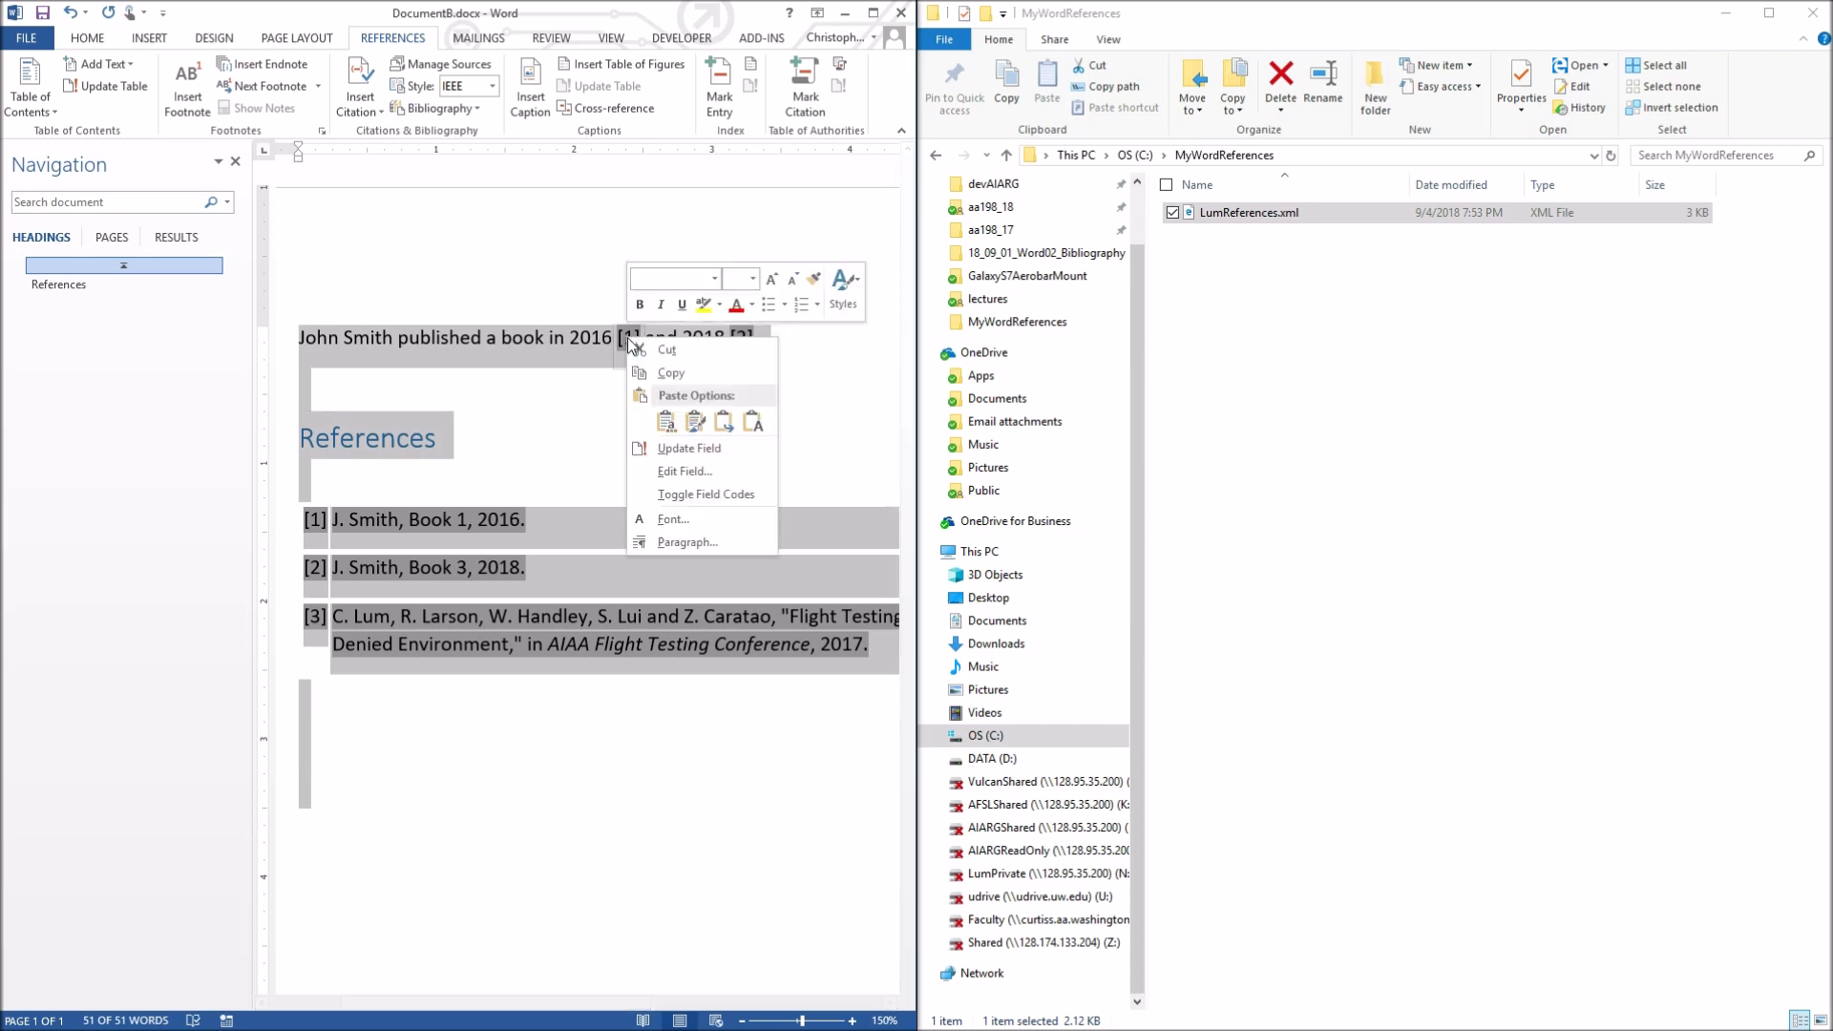
pyautogui.click(375, 394)
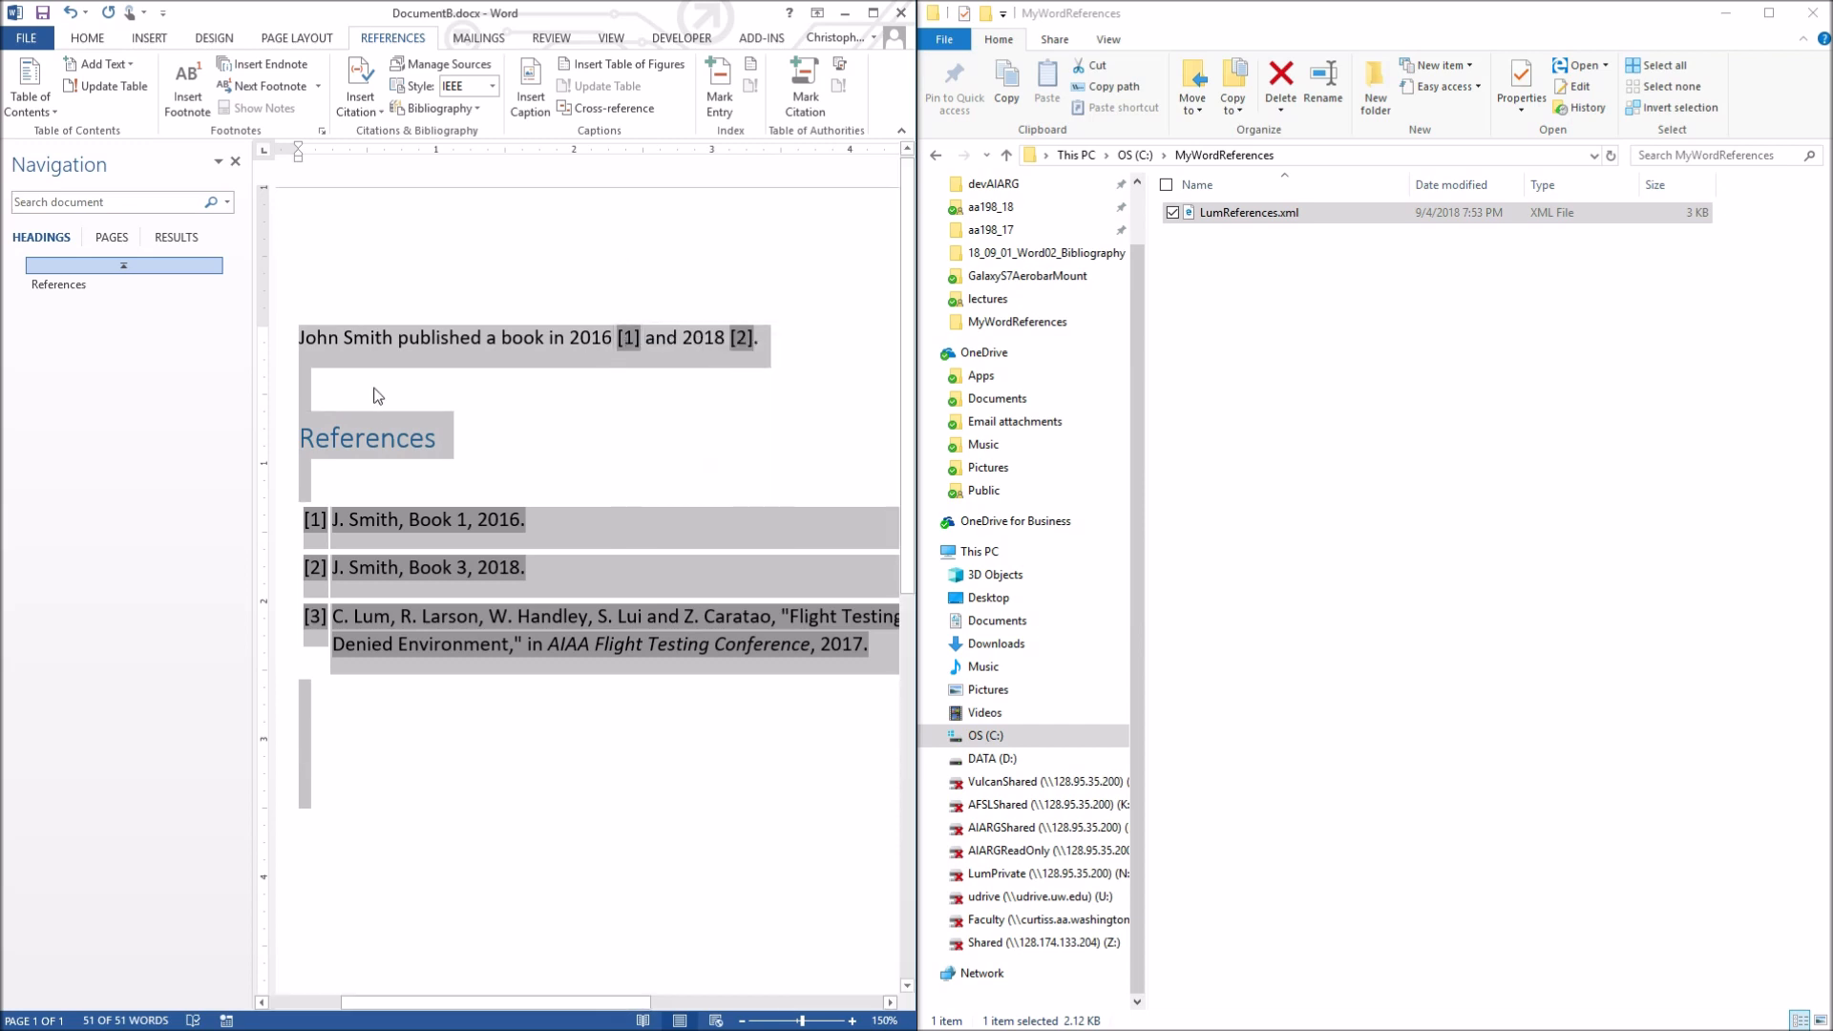
pyautogui.press('F9')
pyautogui.click(399, 386)
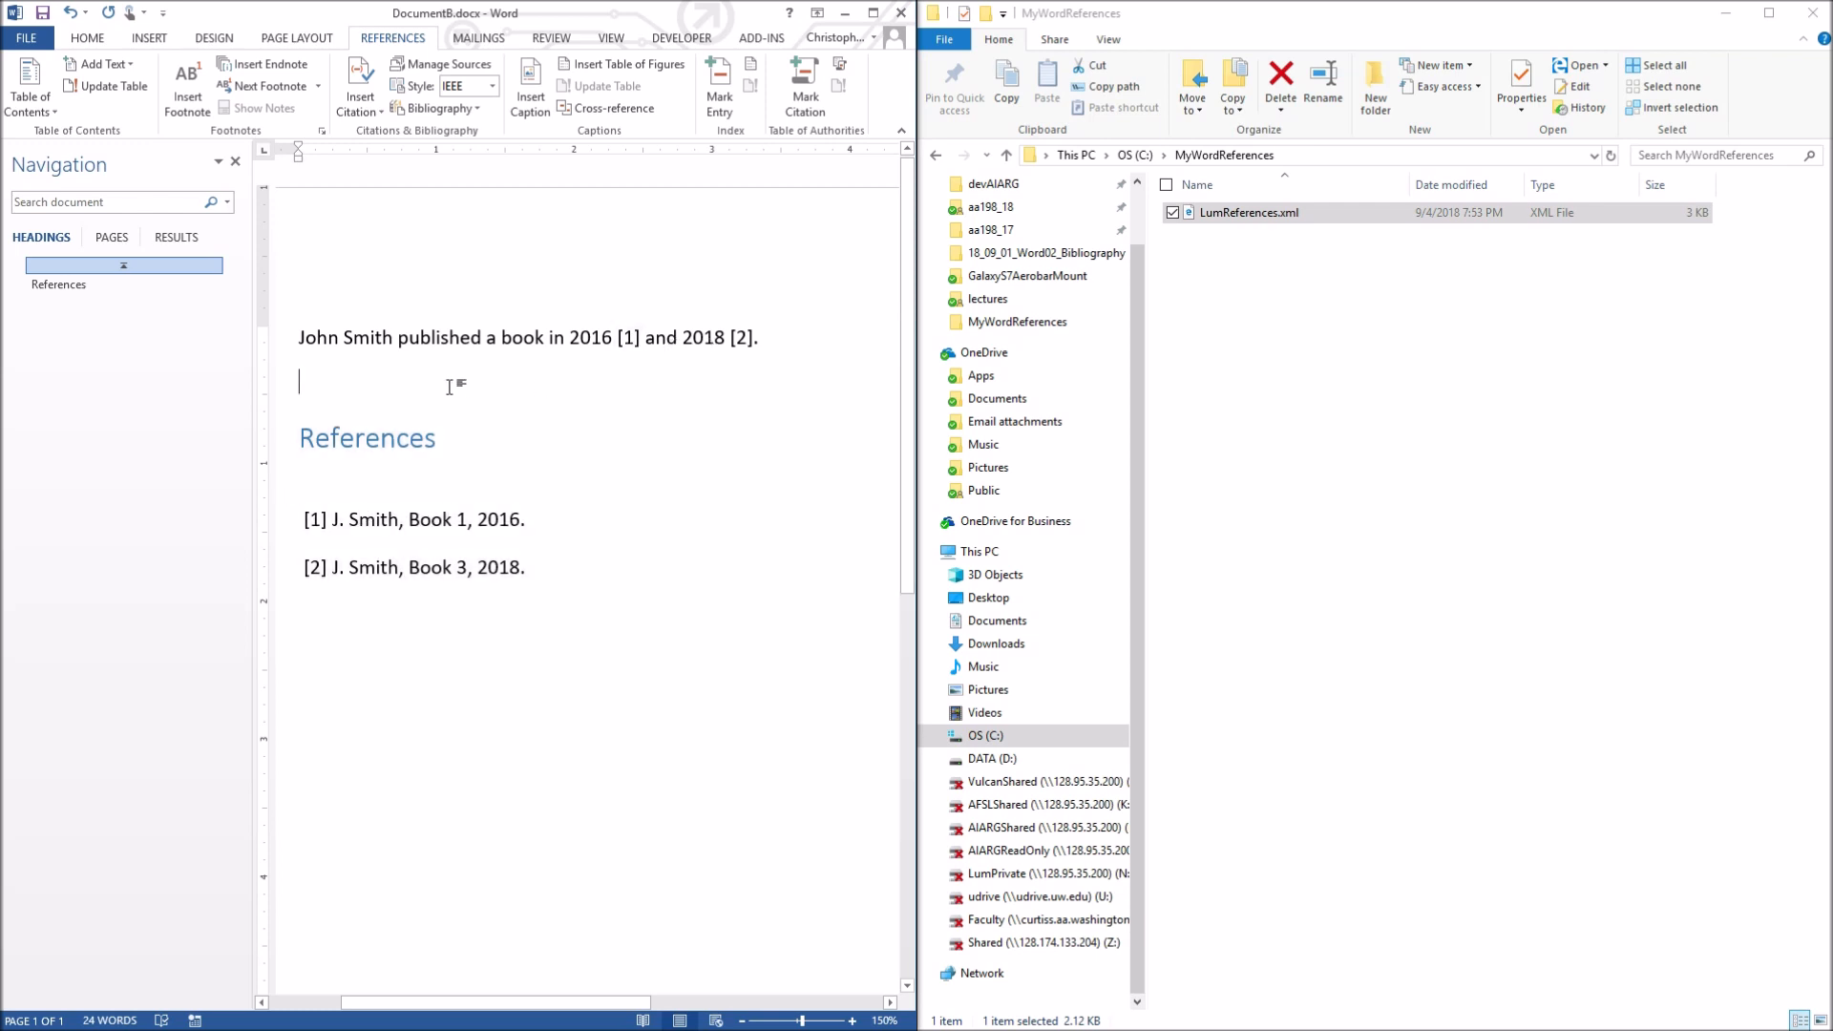
pyautogui.click(41, 14)
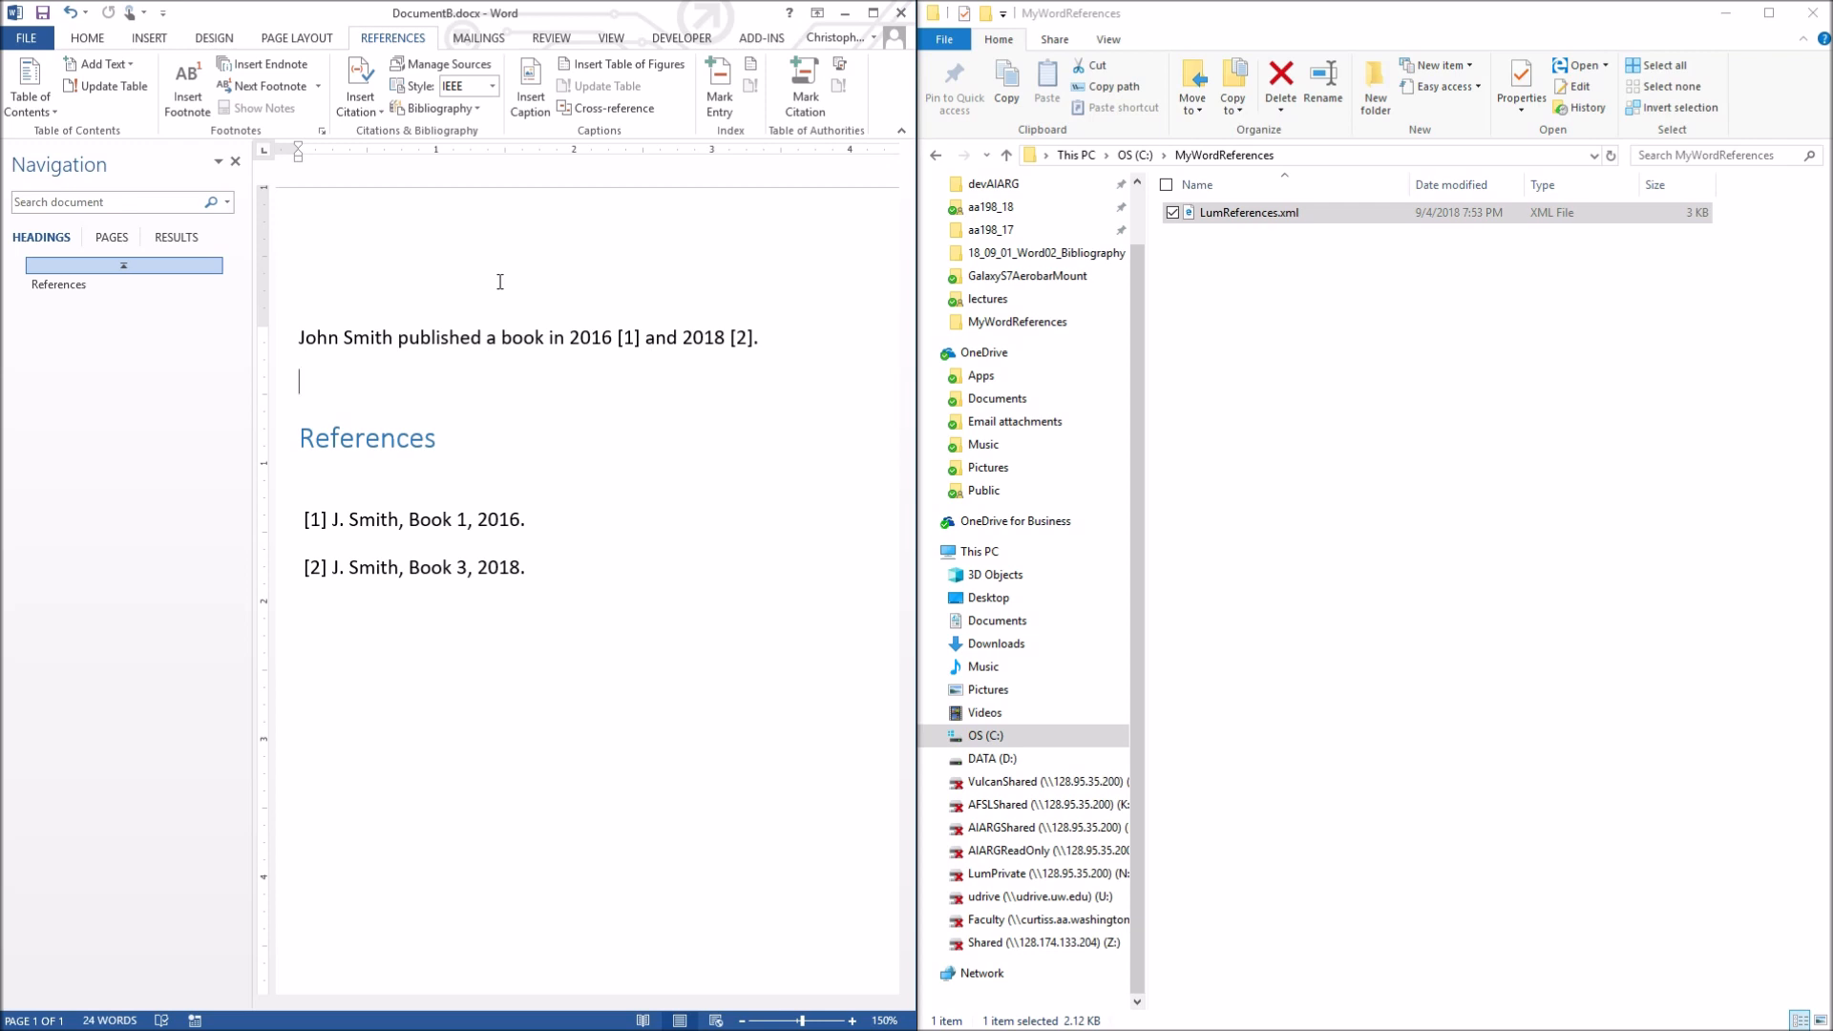
pyautogui.moveTo(487, 338); pyautogui.dragTo(513, 338)
pyautogui.click(1246, 307)
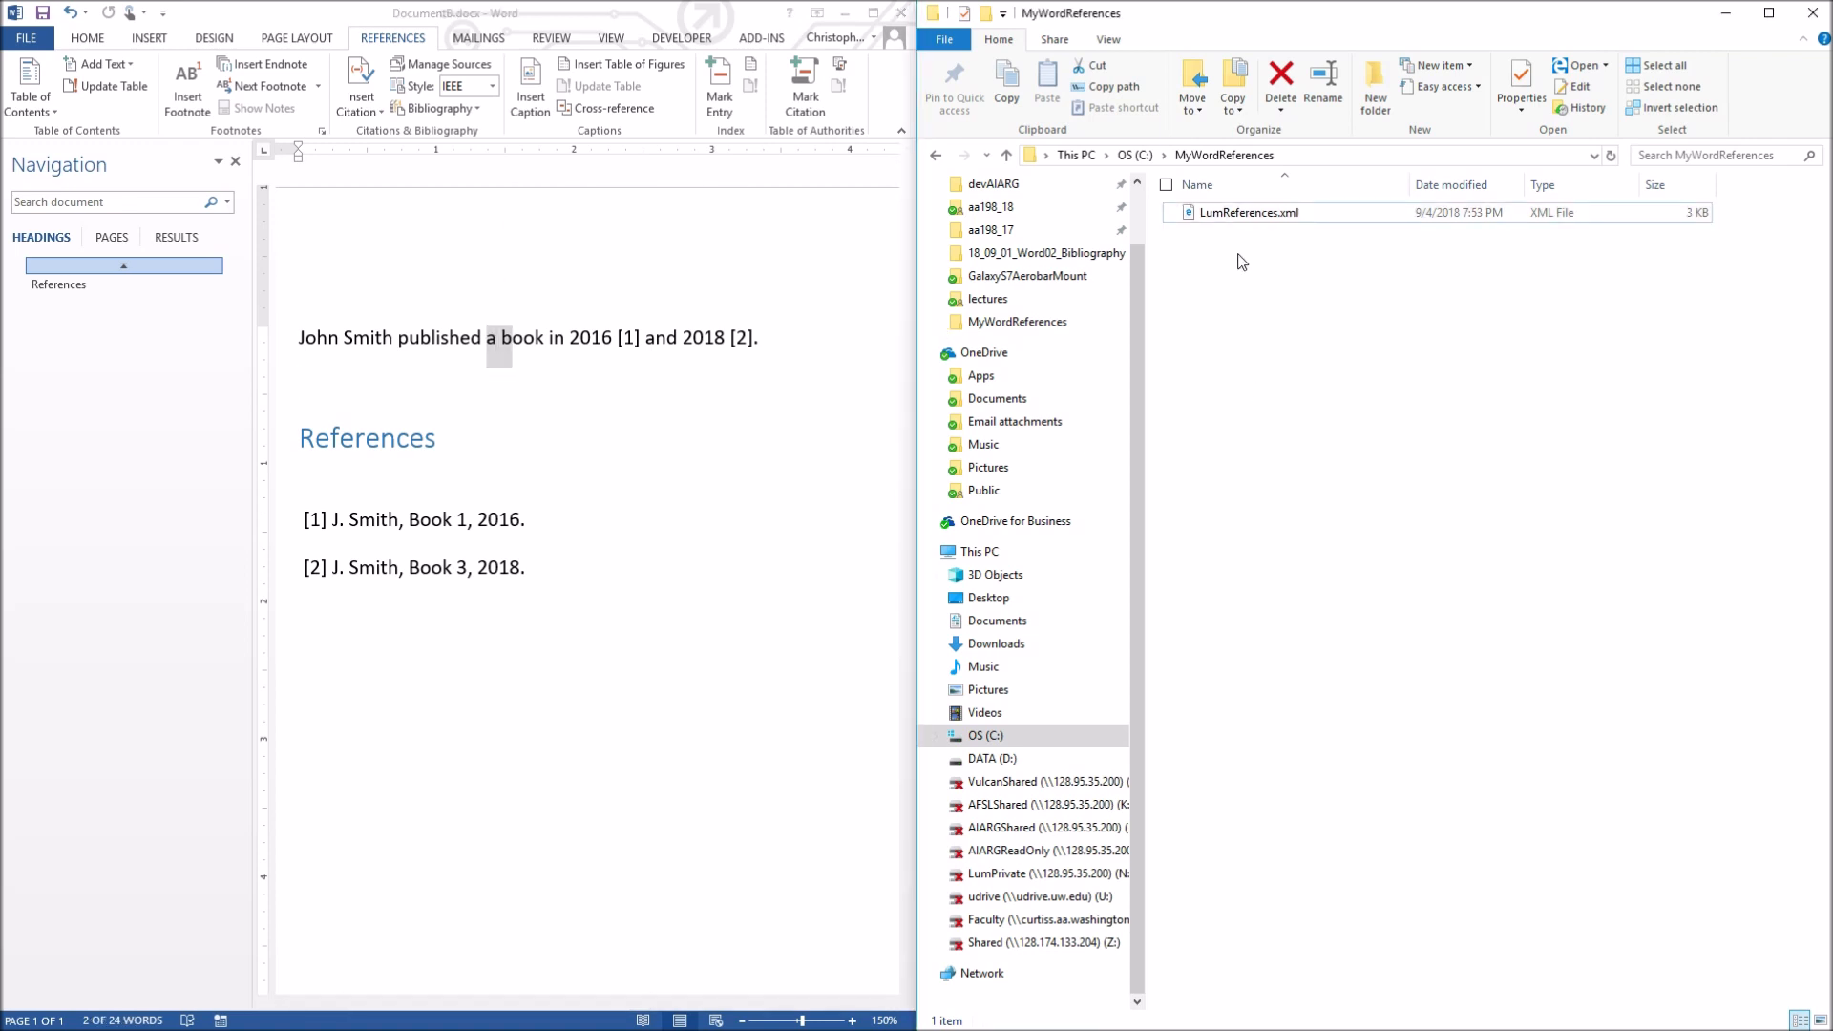
pyautogui.click(1217, 220)
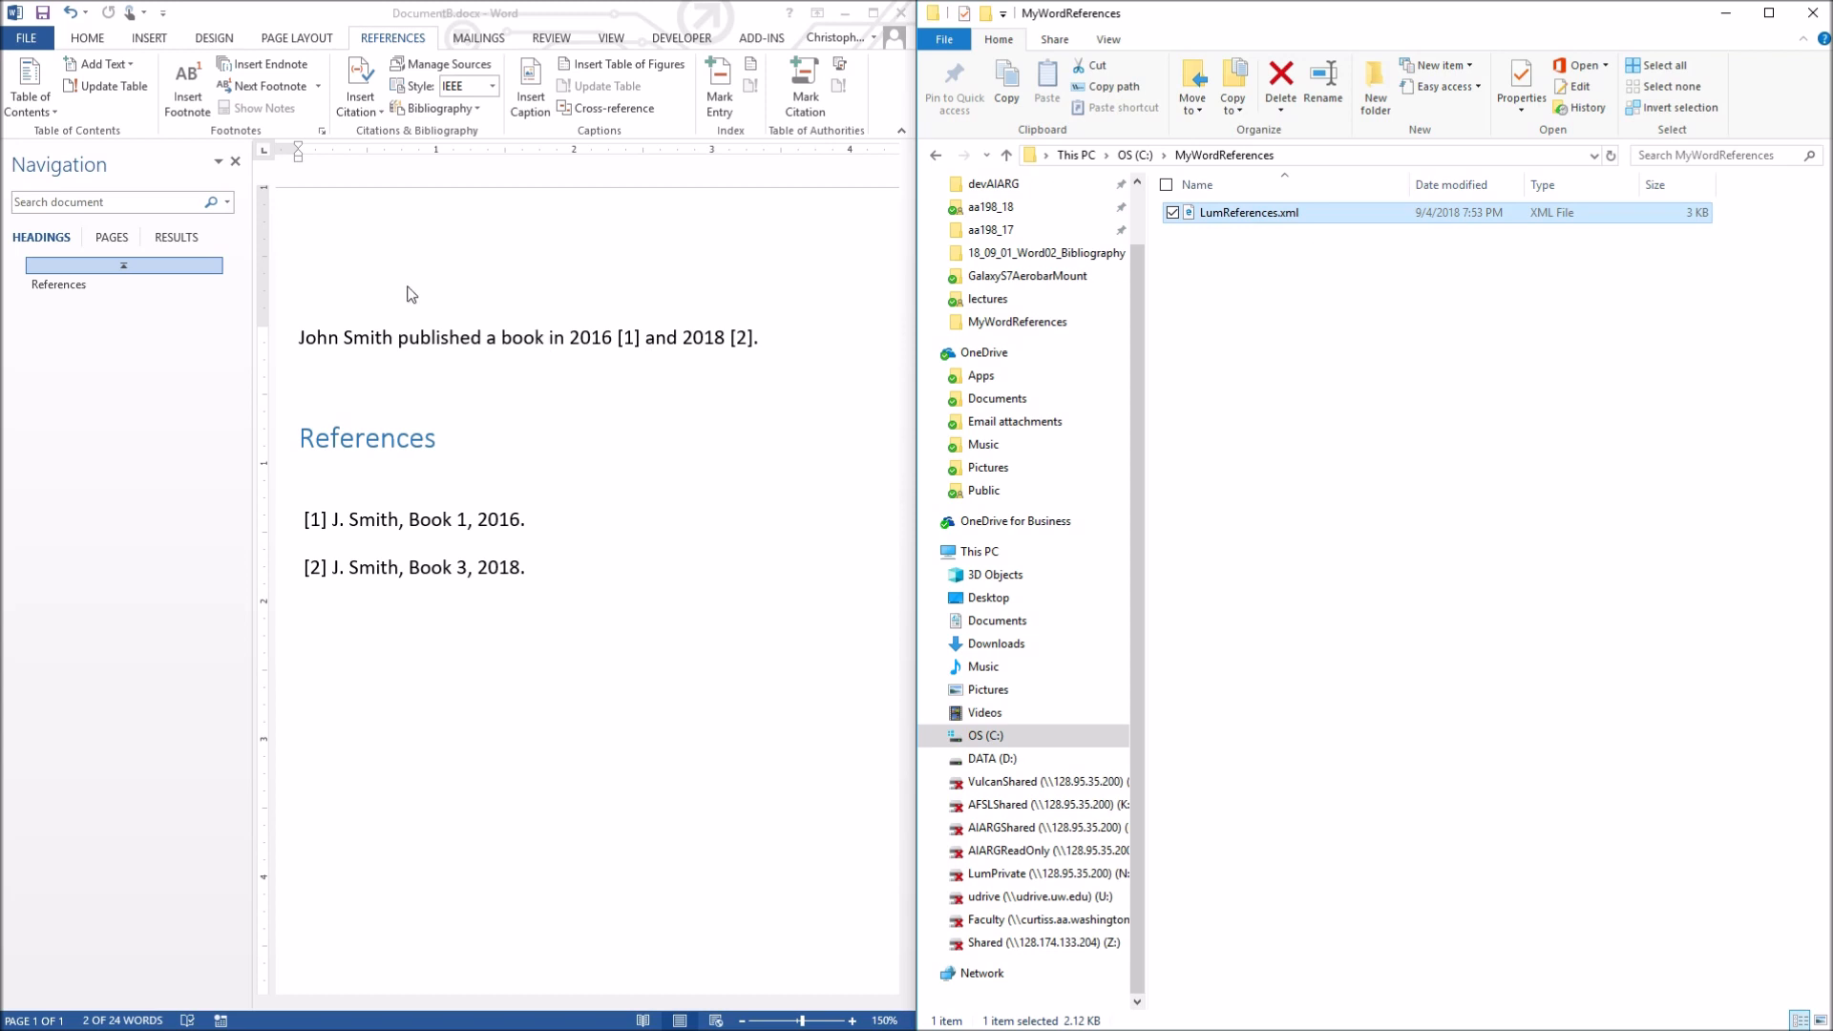
pyautogui.click(516, 213)
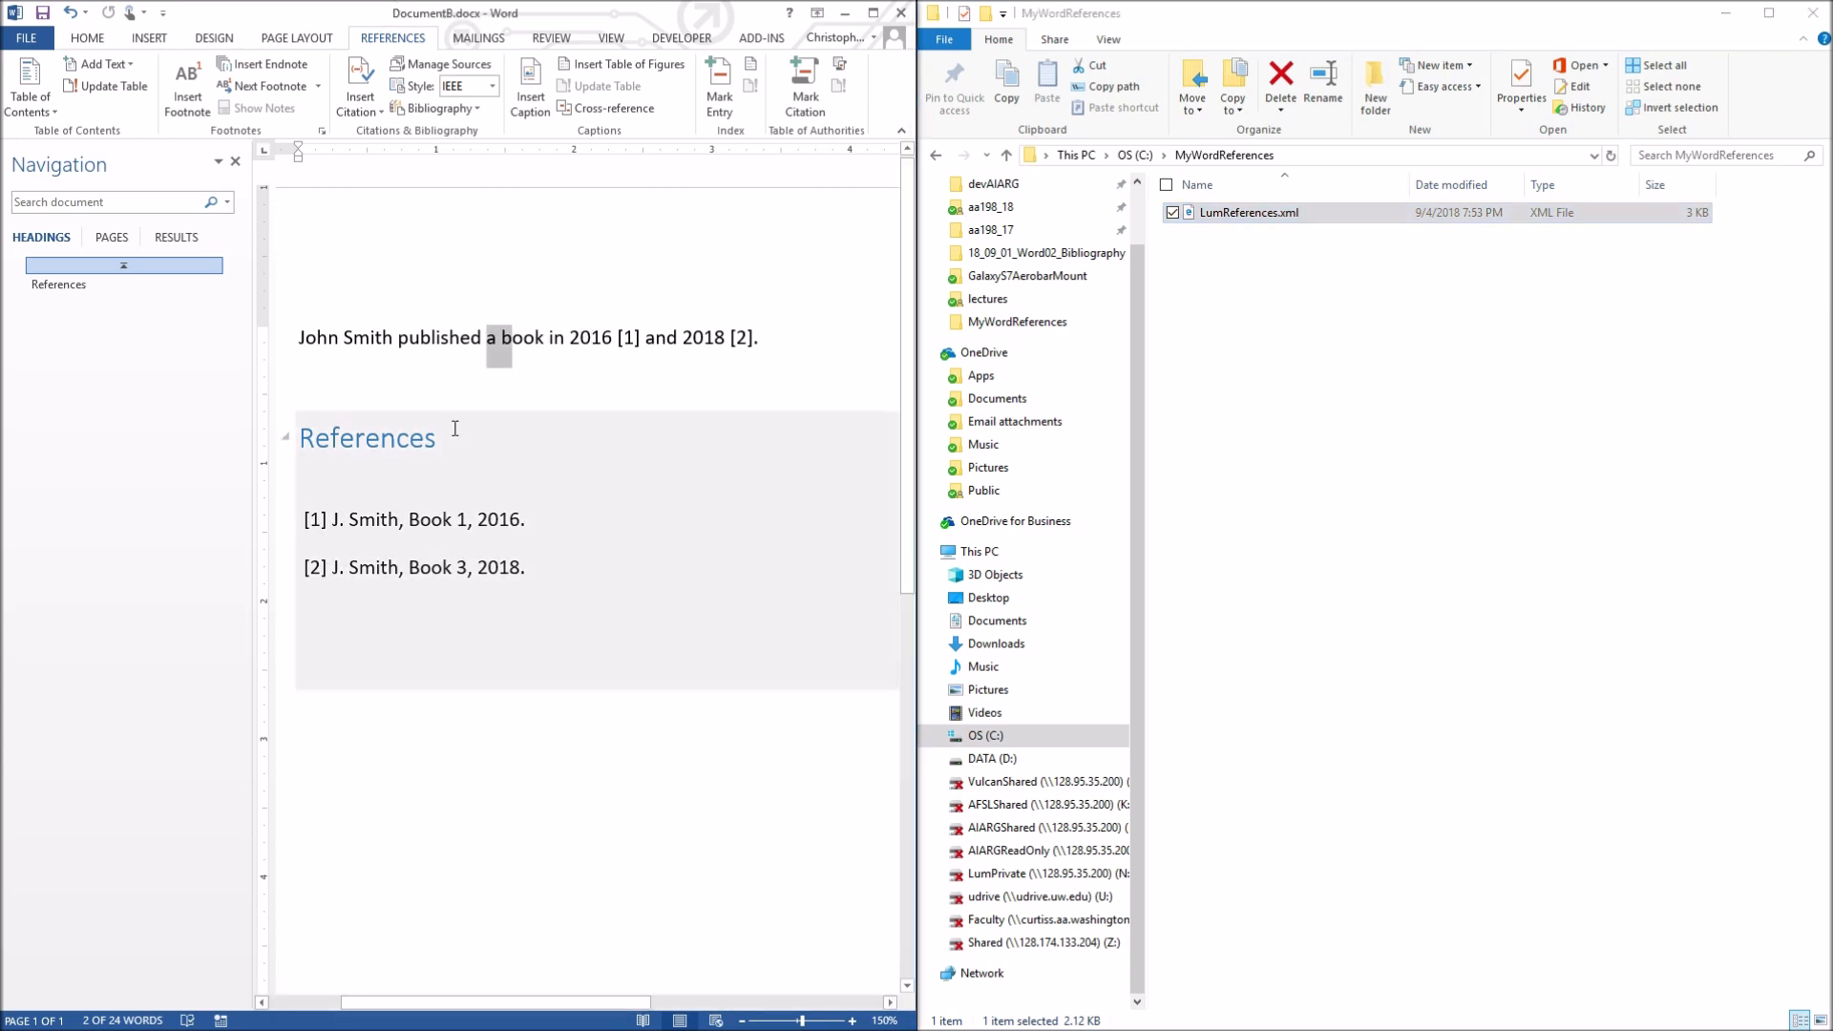
pyautogui.click(1194, 214)
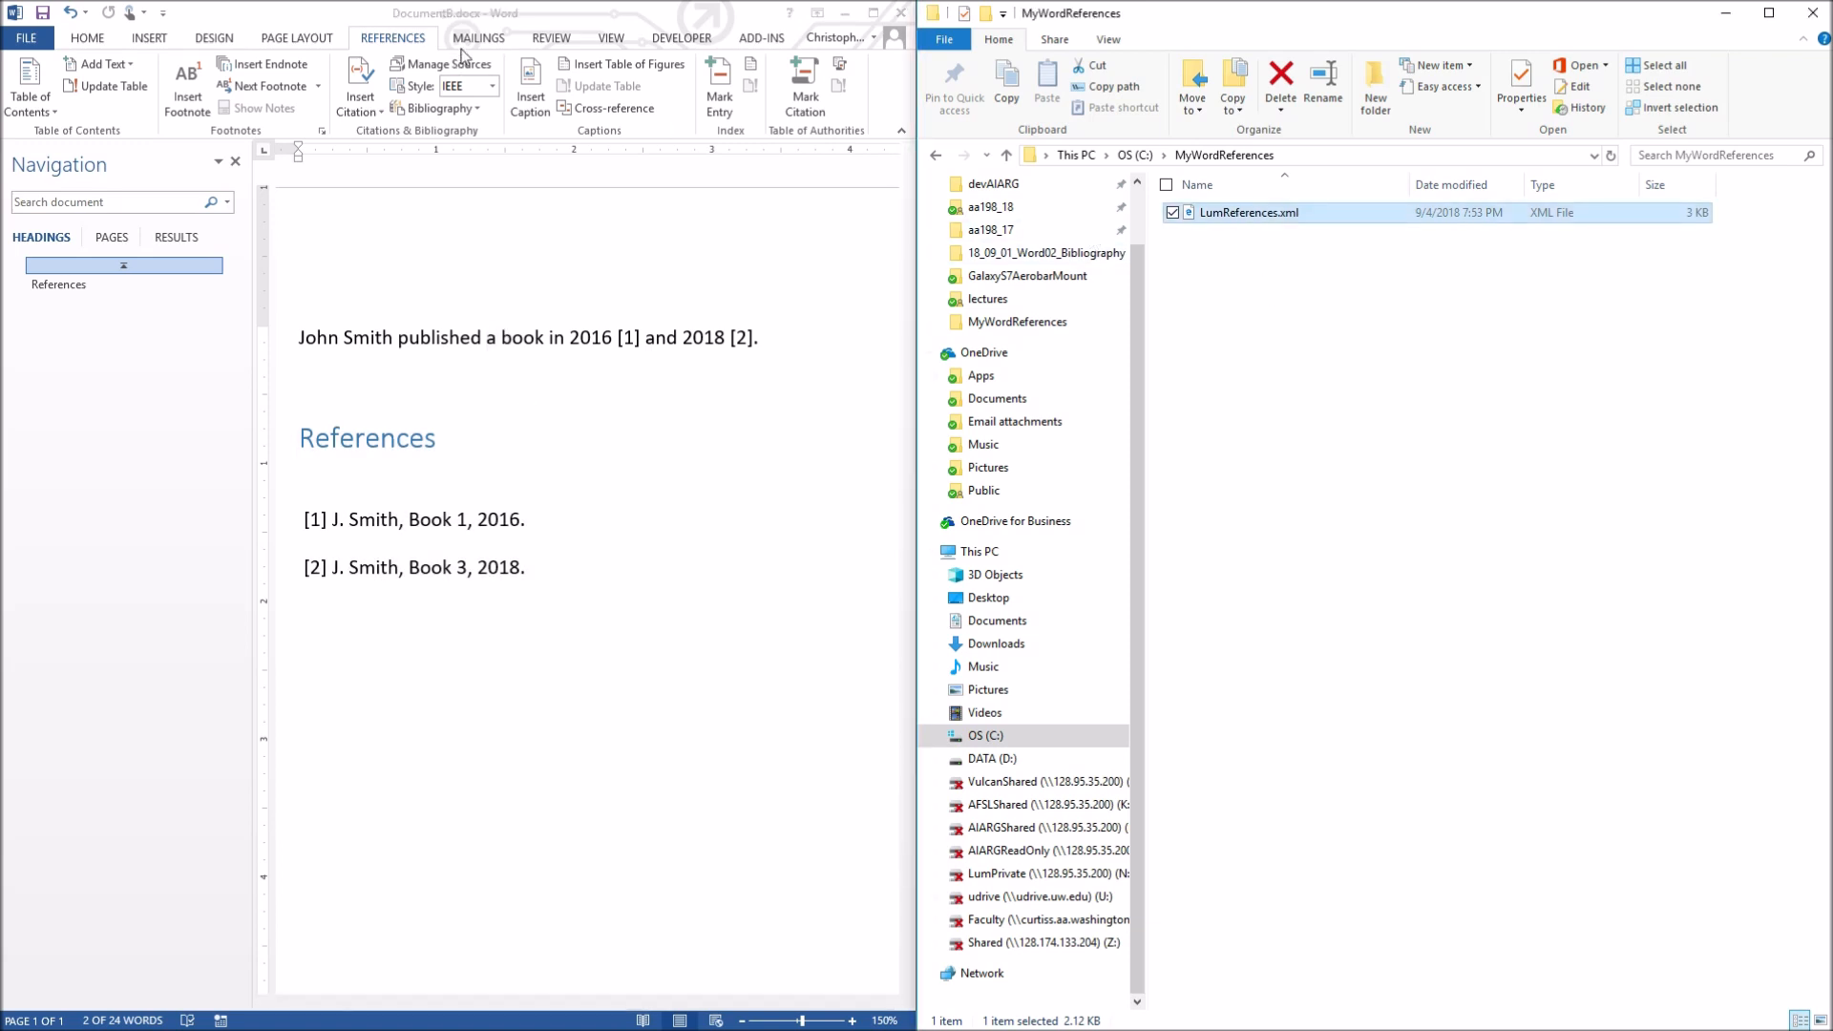
# Compare the sources available in LumReferences with the document's current list in the Source Manager, and close the dialog
pyautogui.click(446, 64)
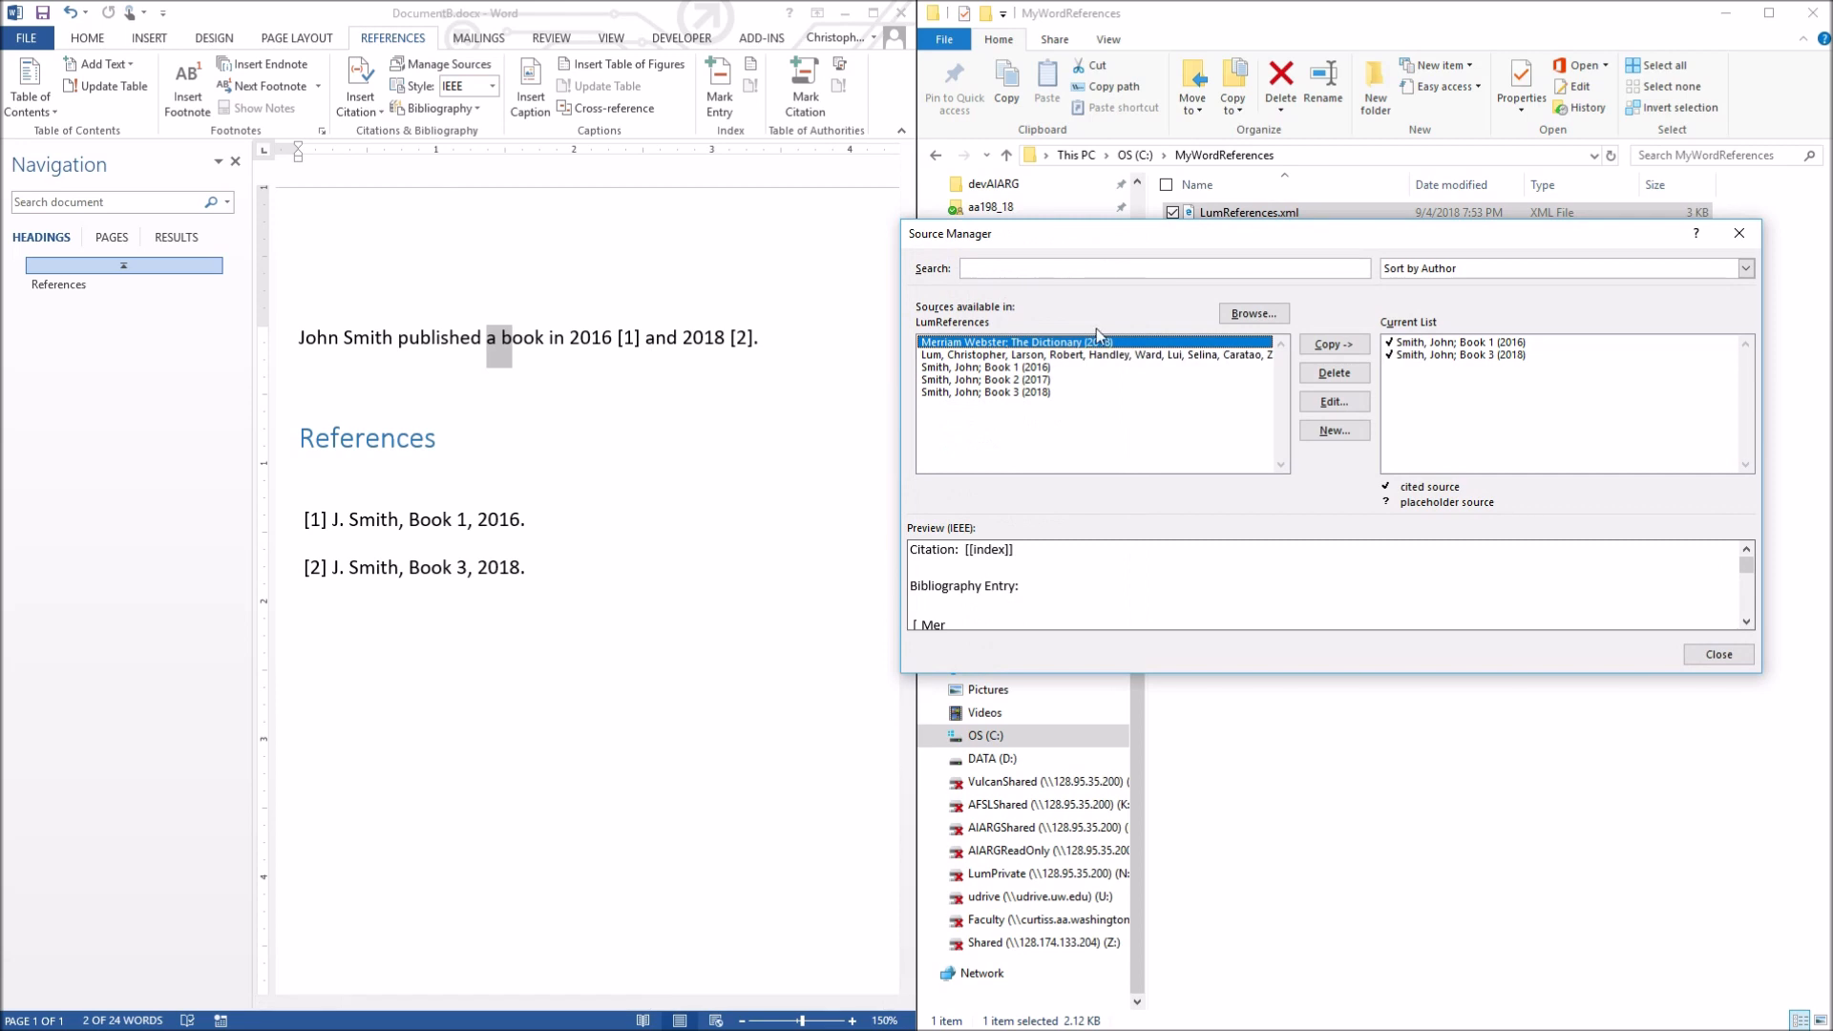
pyautogui.moveTo(1277, 234); pyautogui.dragTo(977, 262)
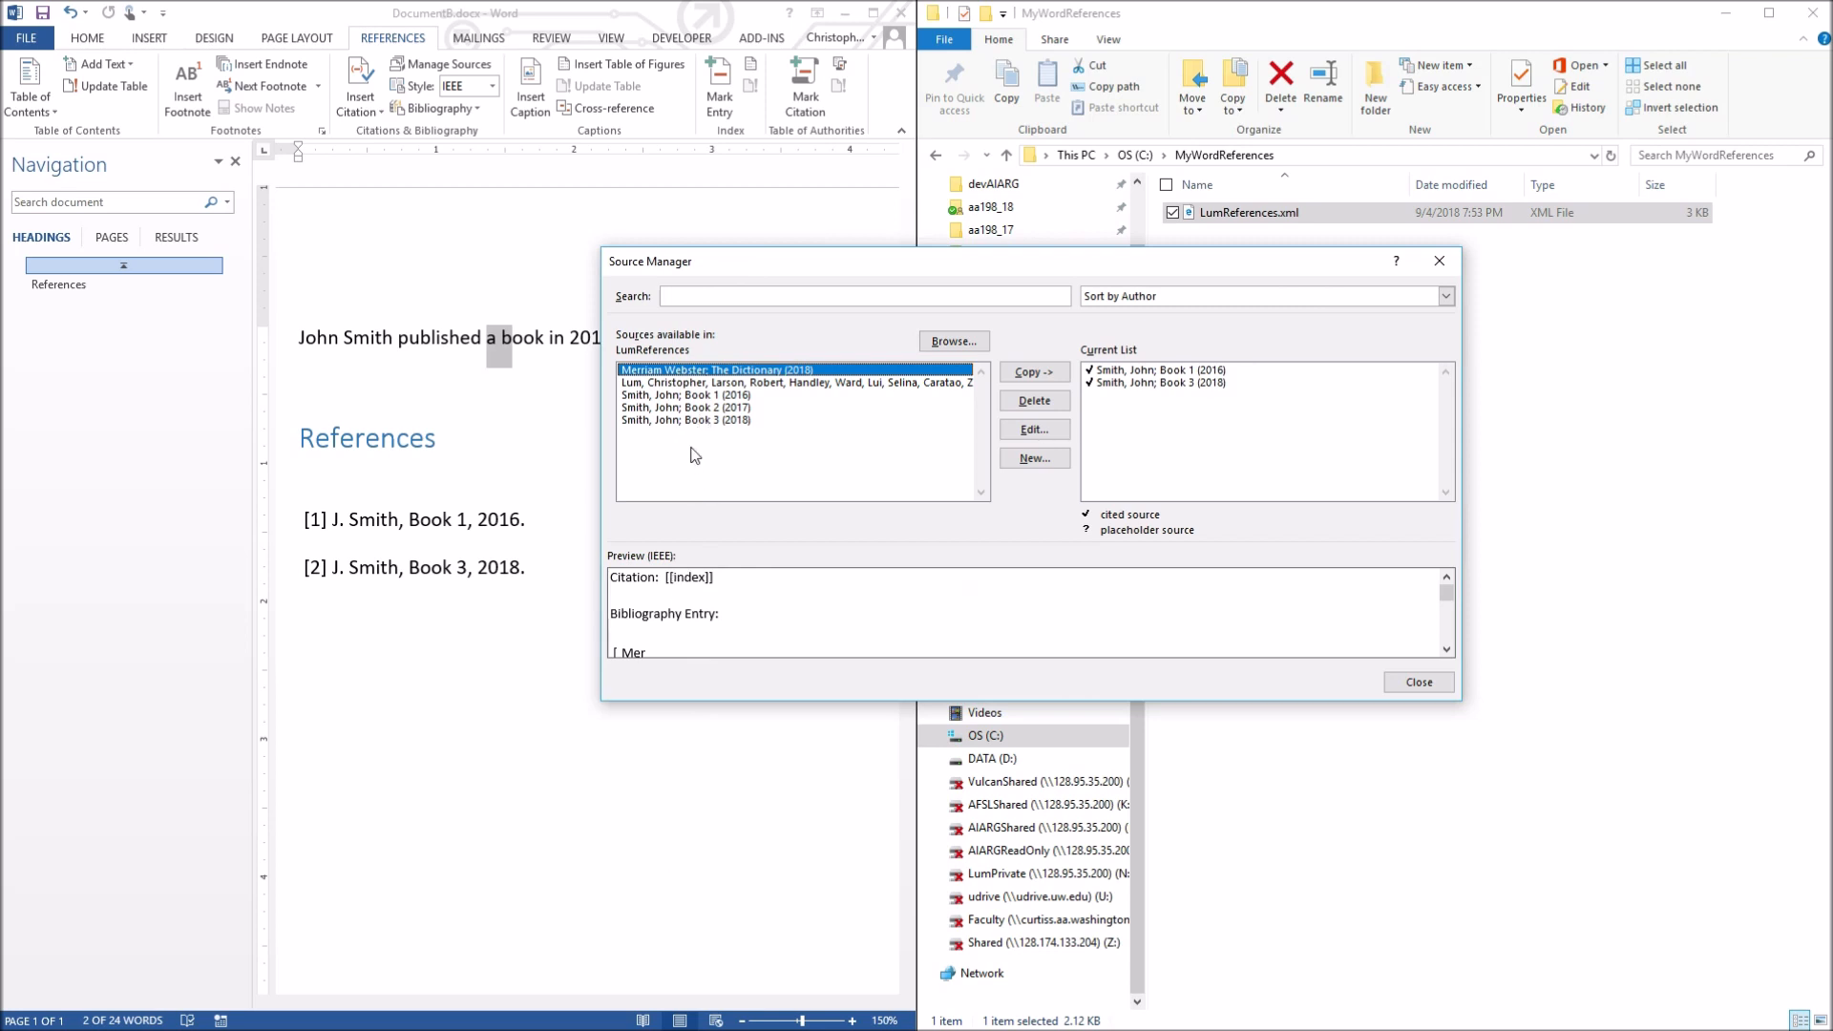
pyautogui.click(681, 397)
pyautogui.click(686, 408)
pyautogui.click(689, 419)
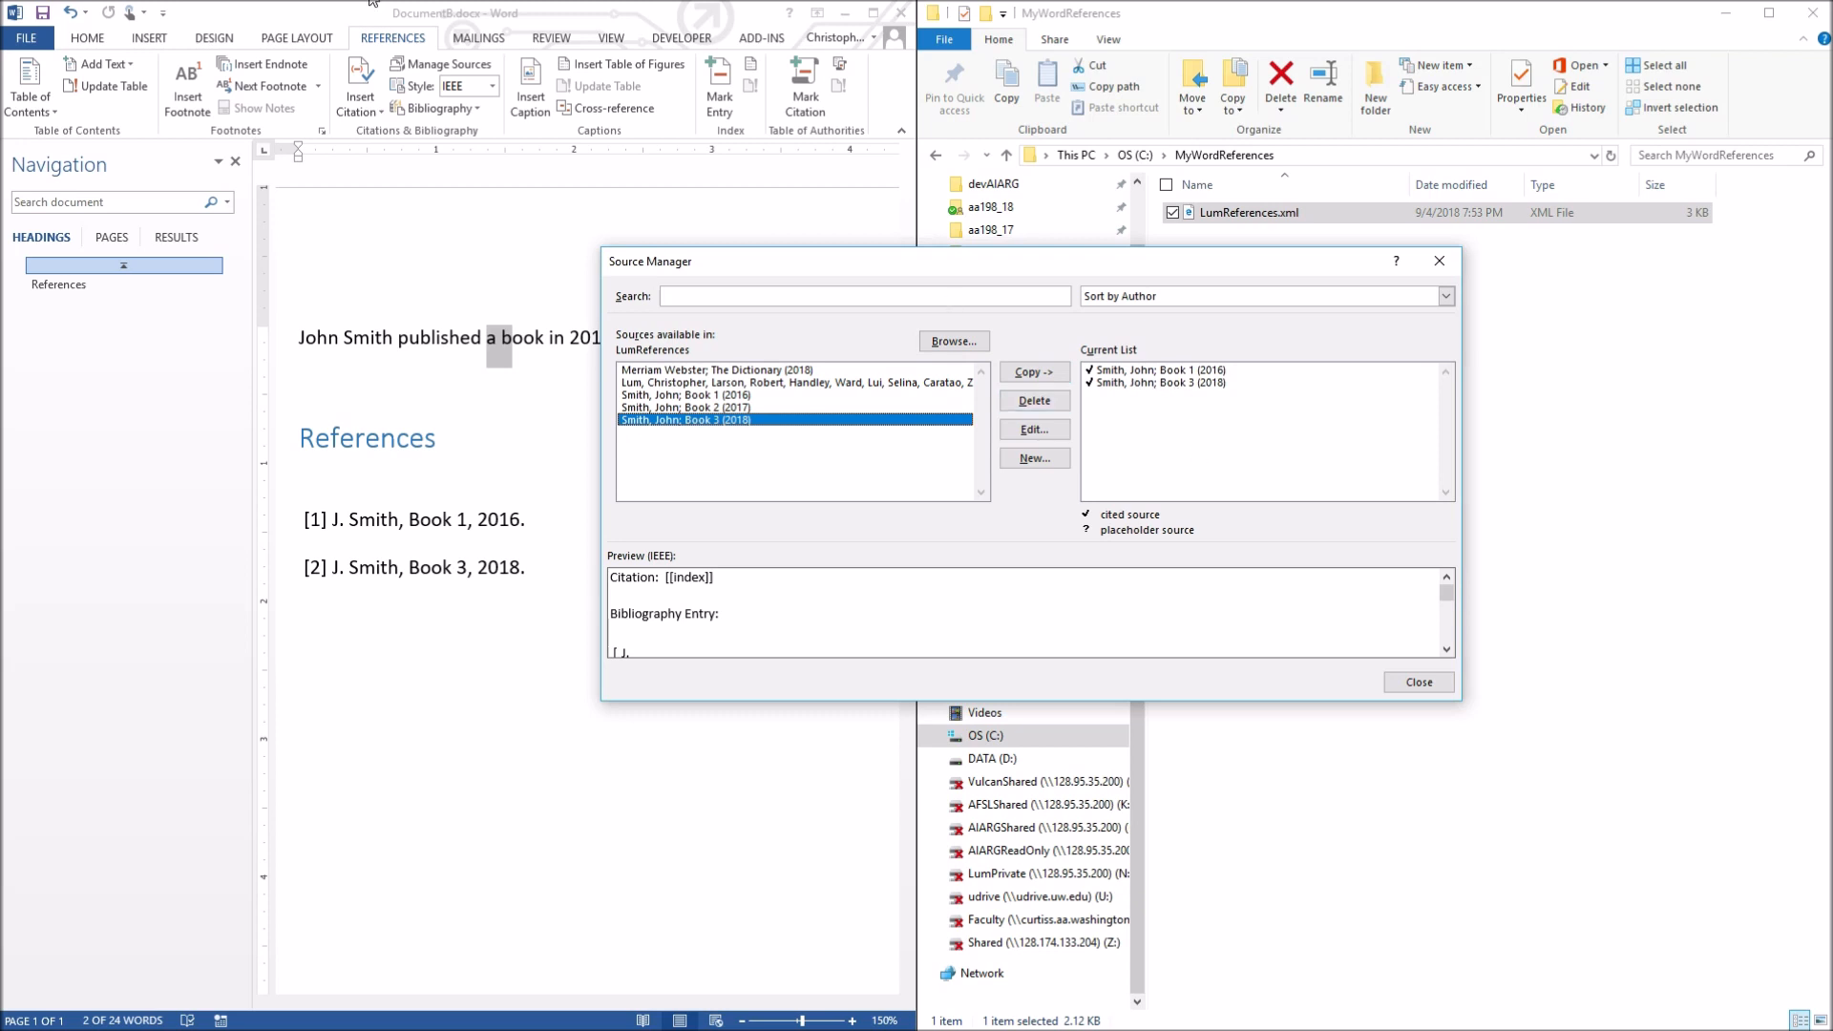
pyautogui.click(1419, 682)
pyautogui.click(553, 346)
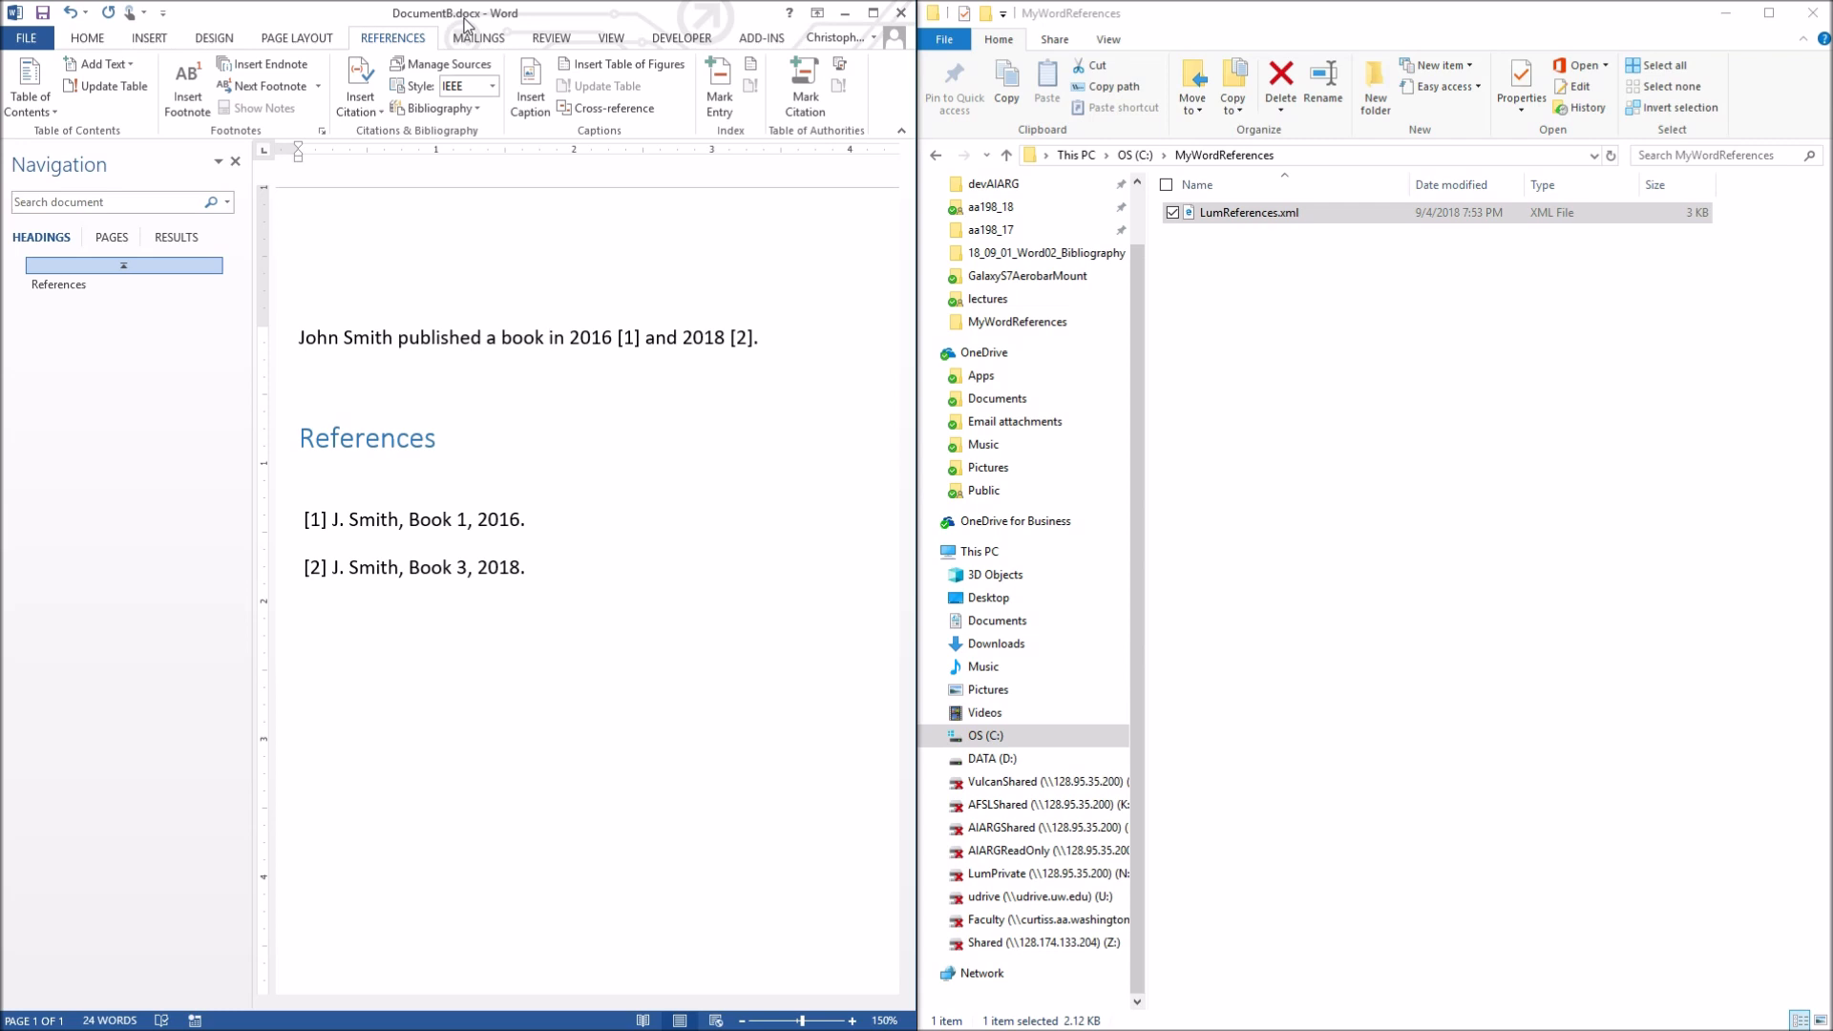
pyautogui.click(1275, 216)
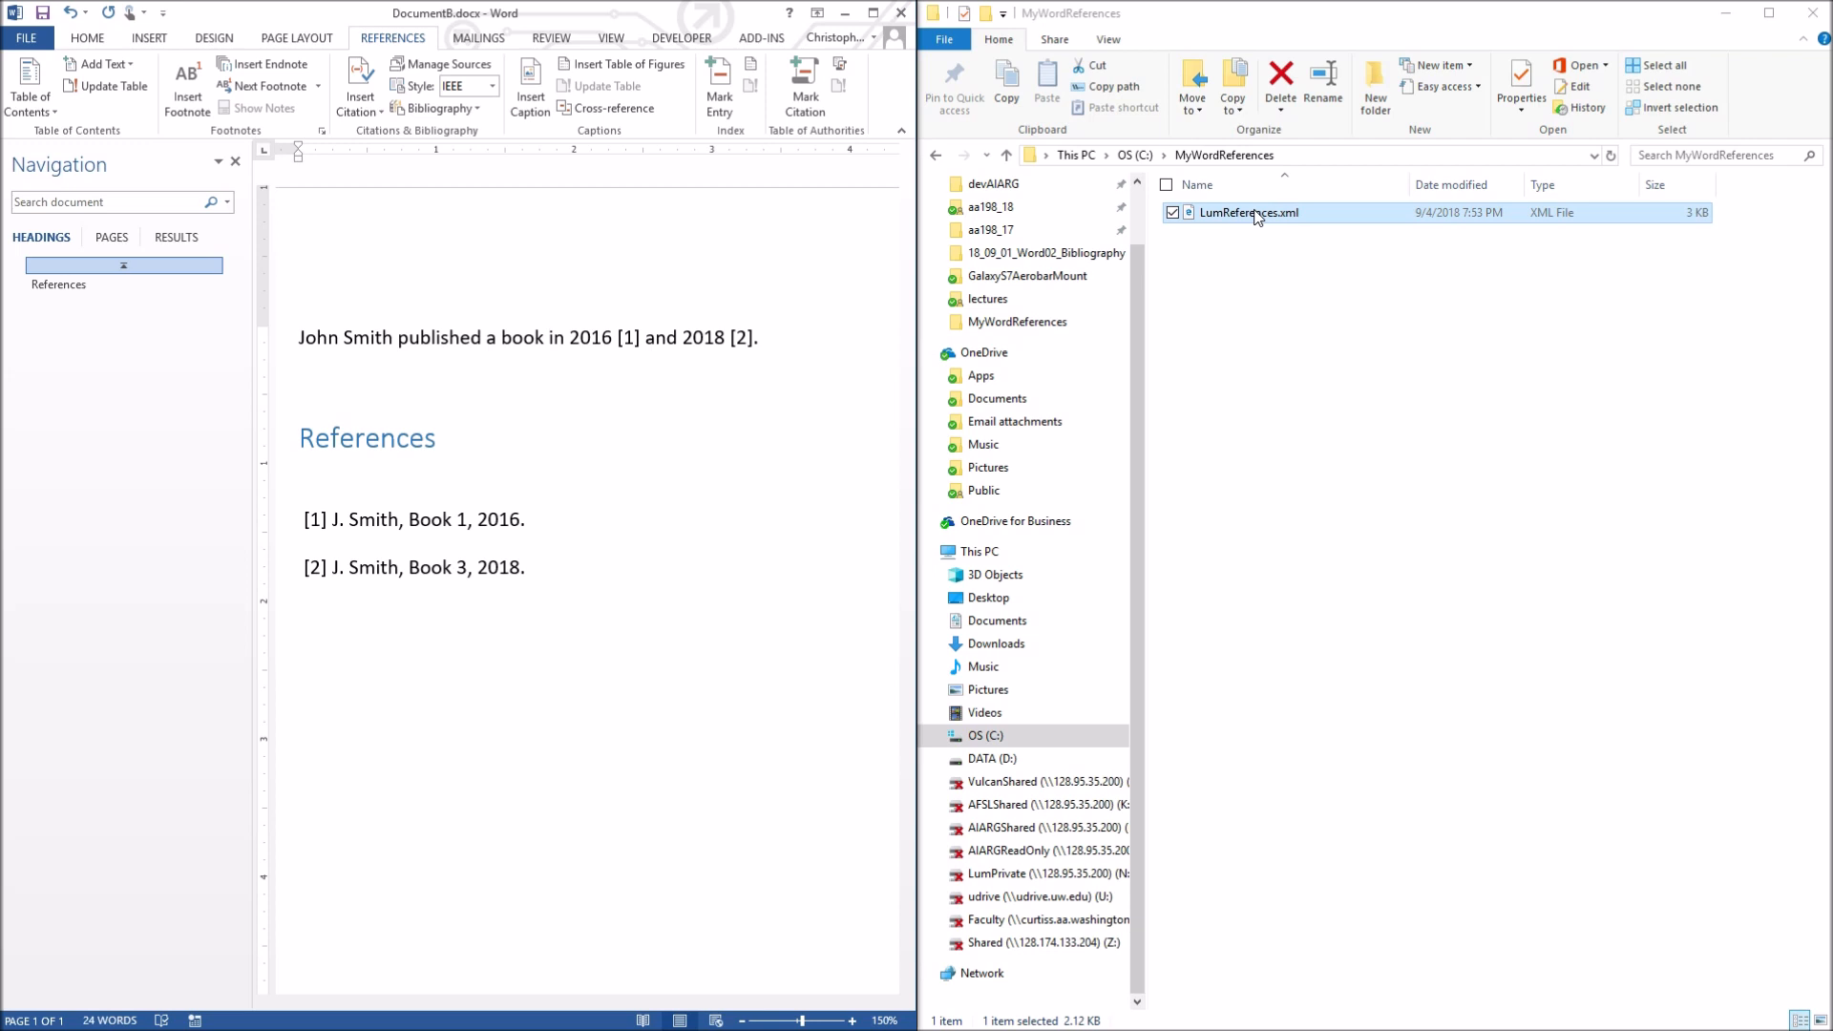
pyautogui.click(551, 339)
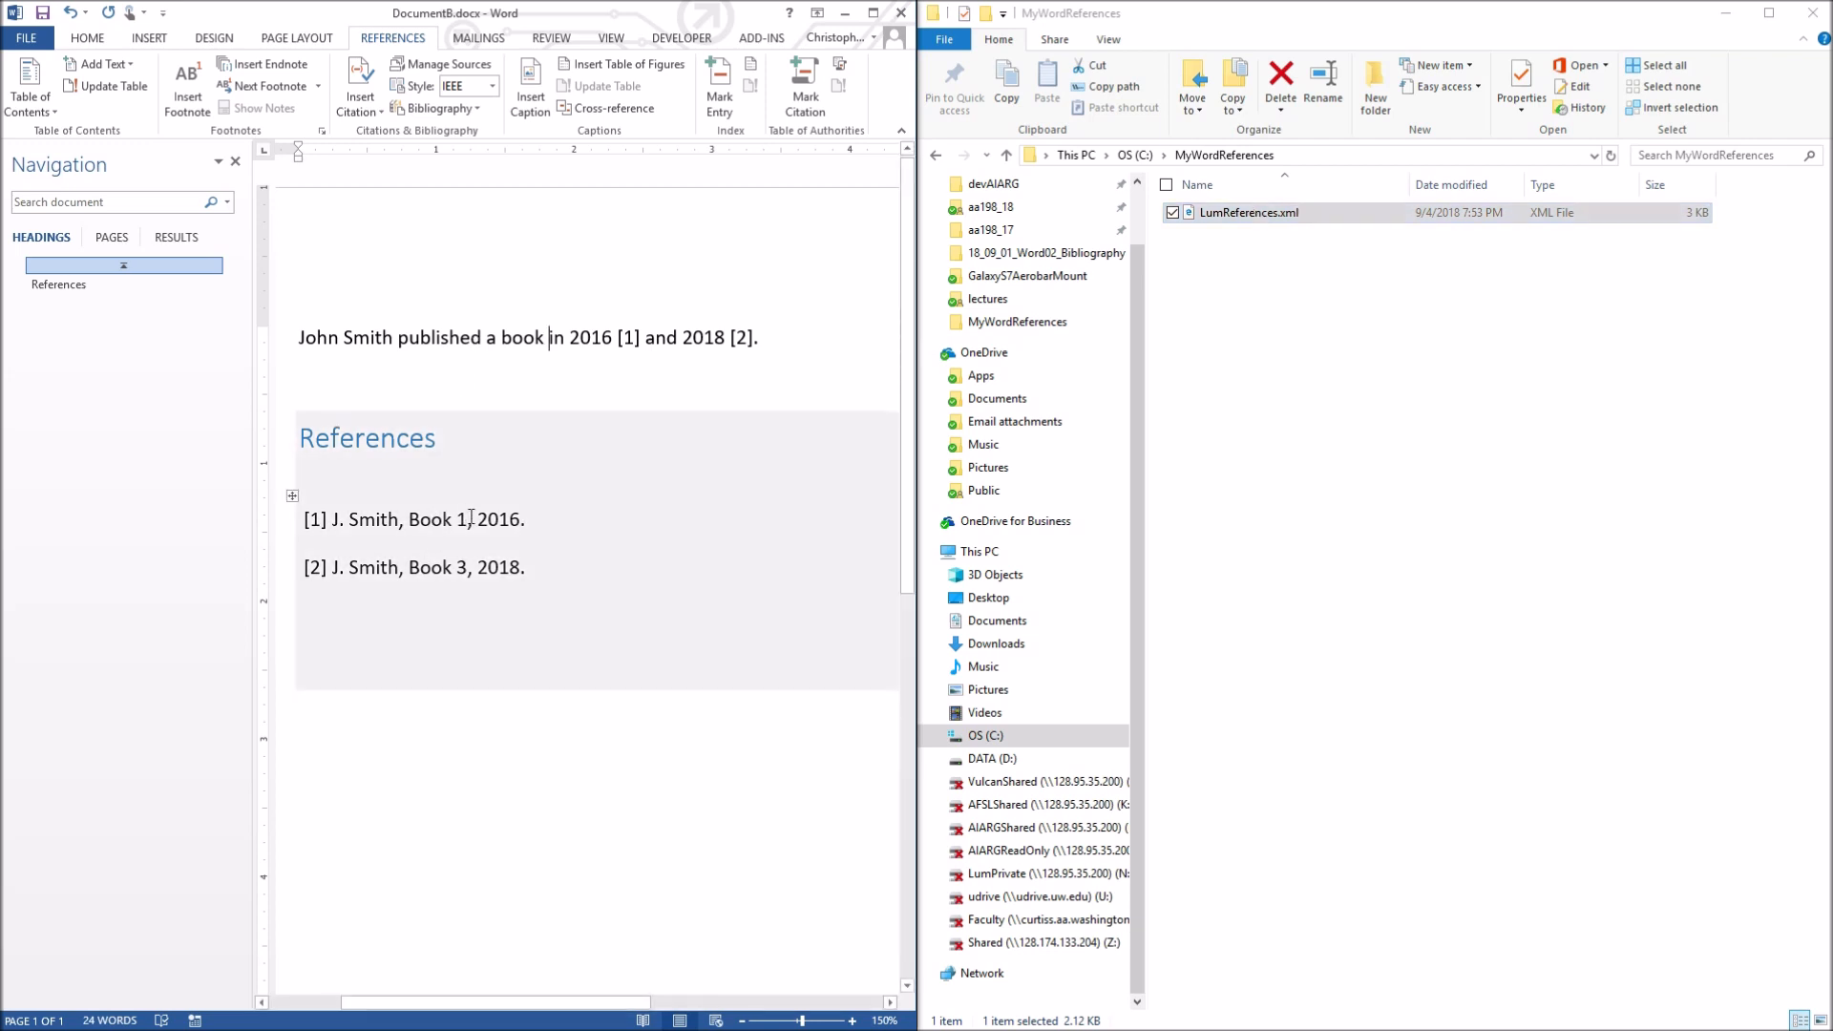
pyautogui.click(442, 377)
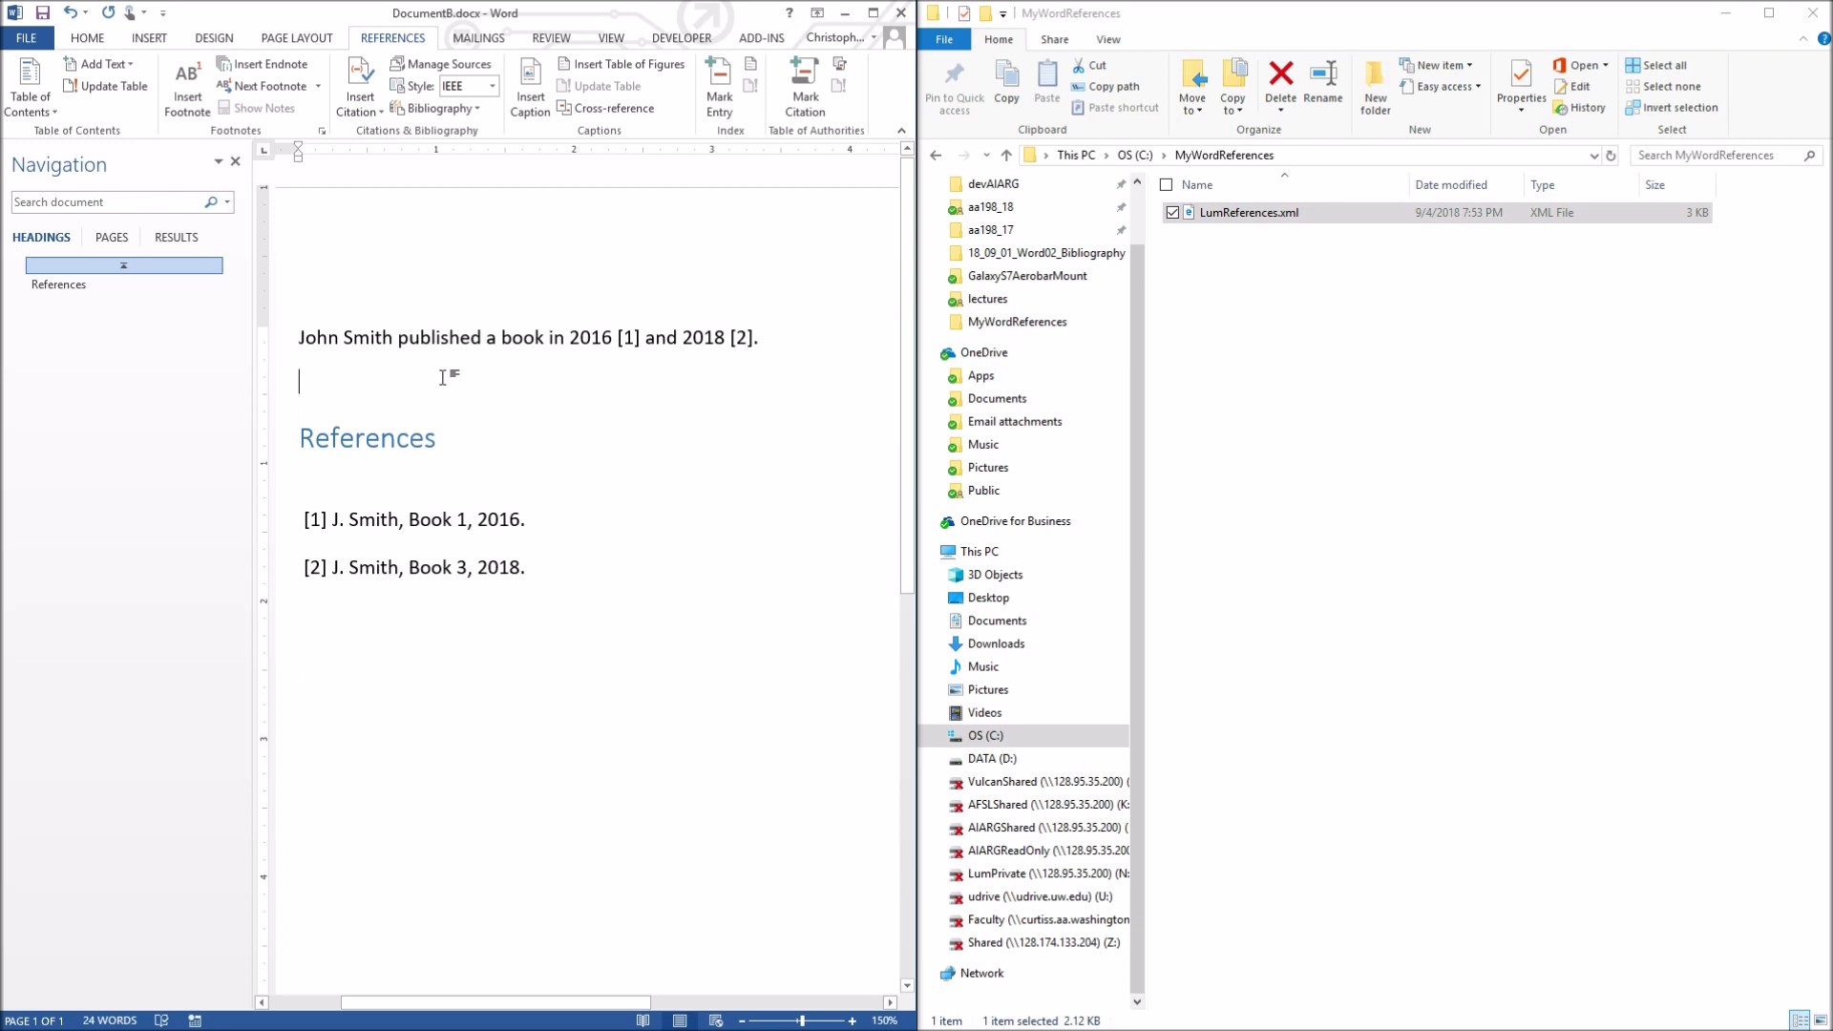